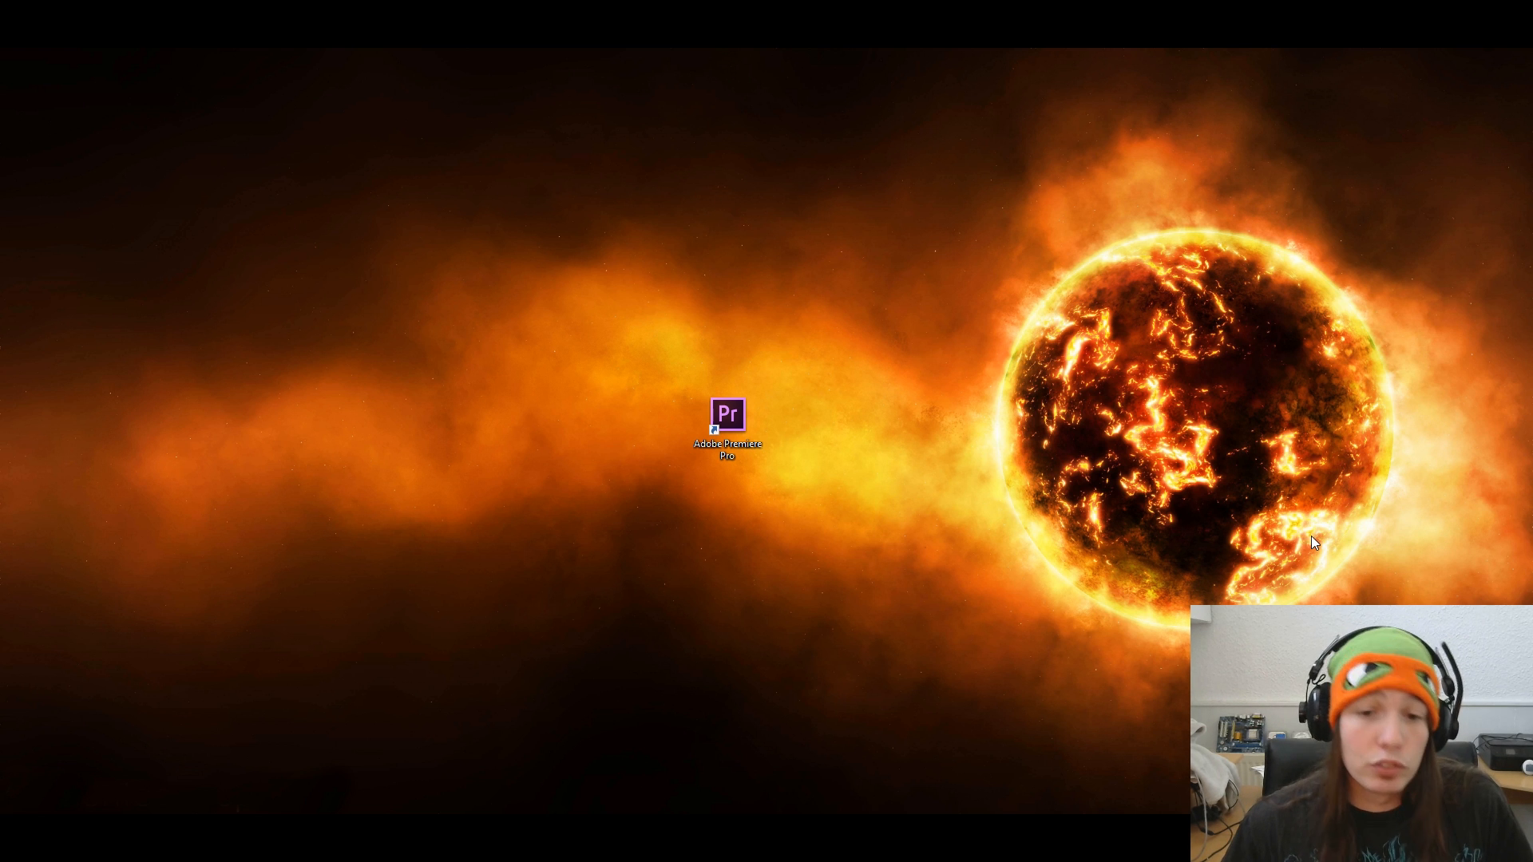
- Launch Adobe Premiere Pro and start a new project named "Tuto base"
double_click(741, 423)
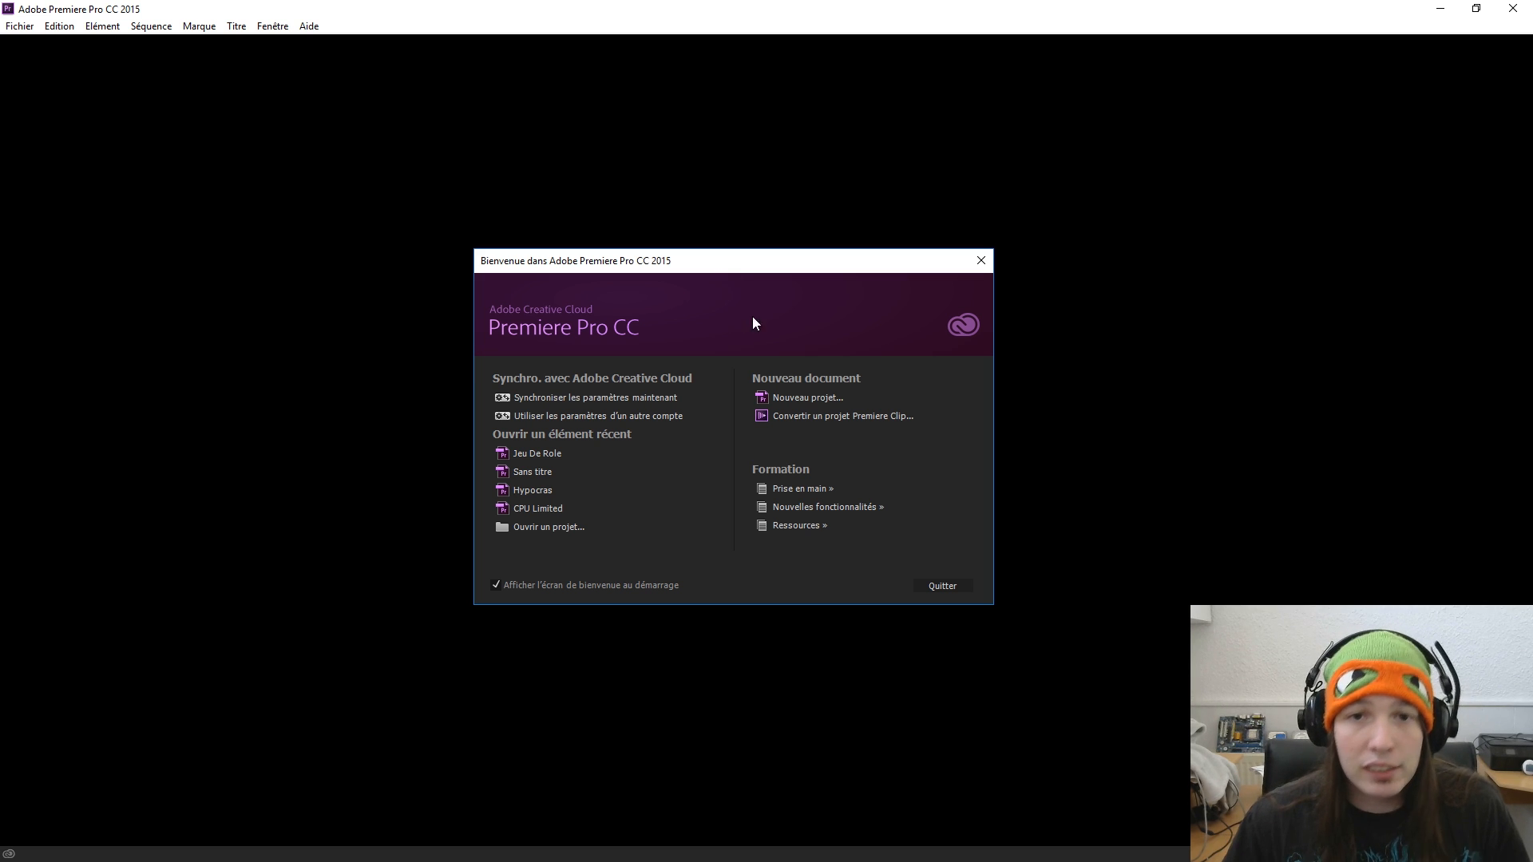
click(815, 397)
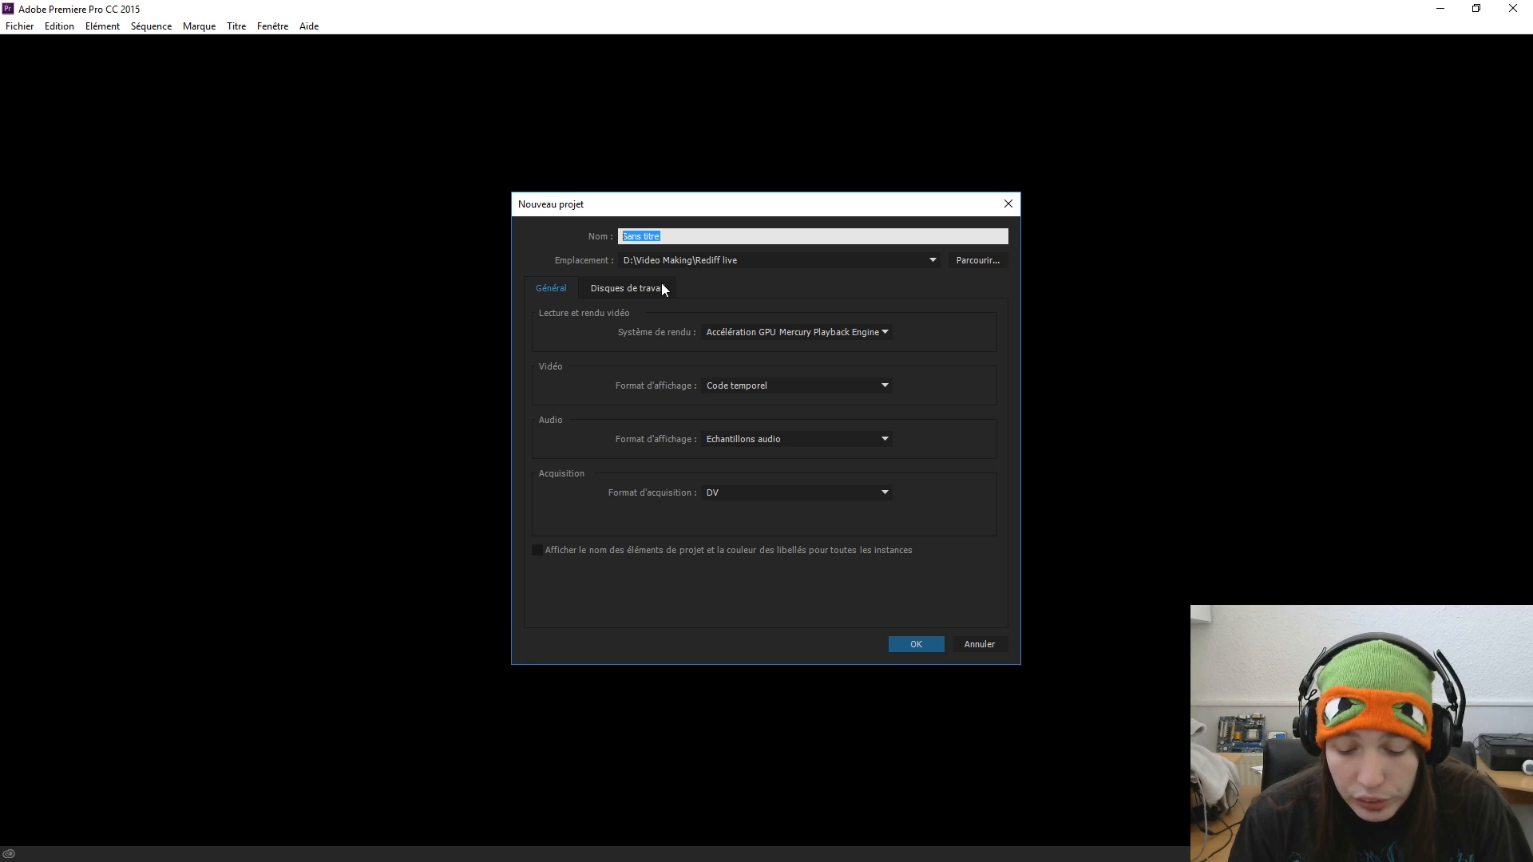
key(BackSpace)
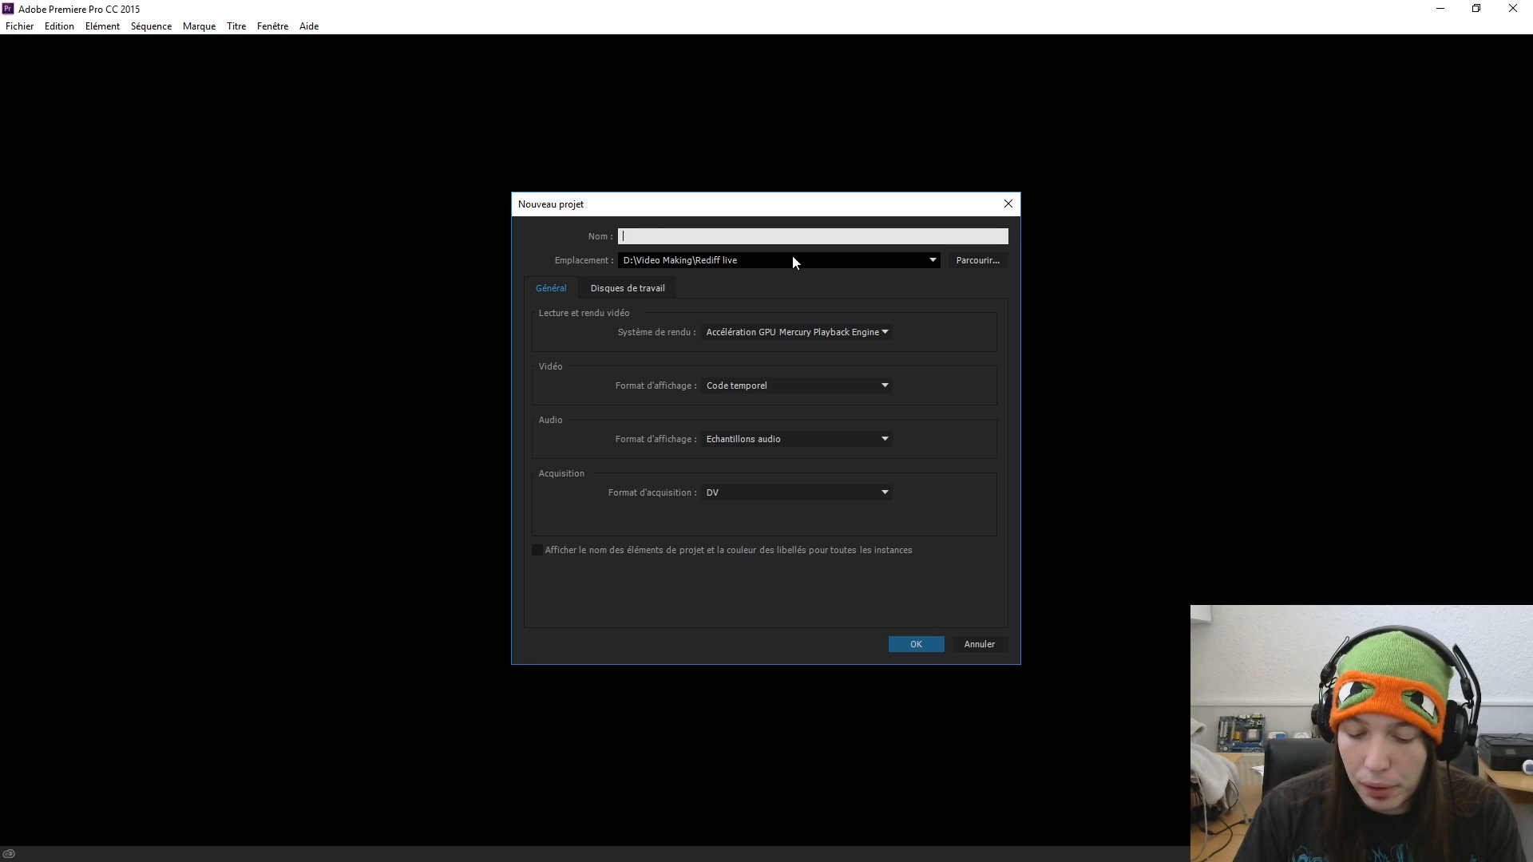
text(Tuto b)
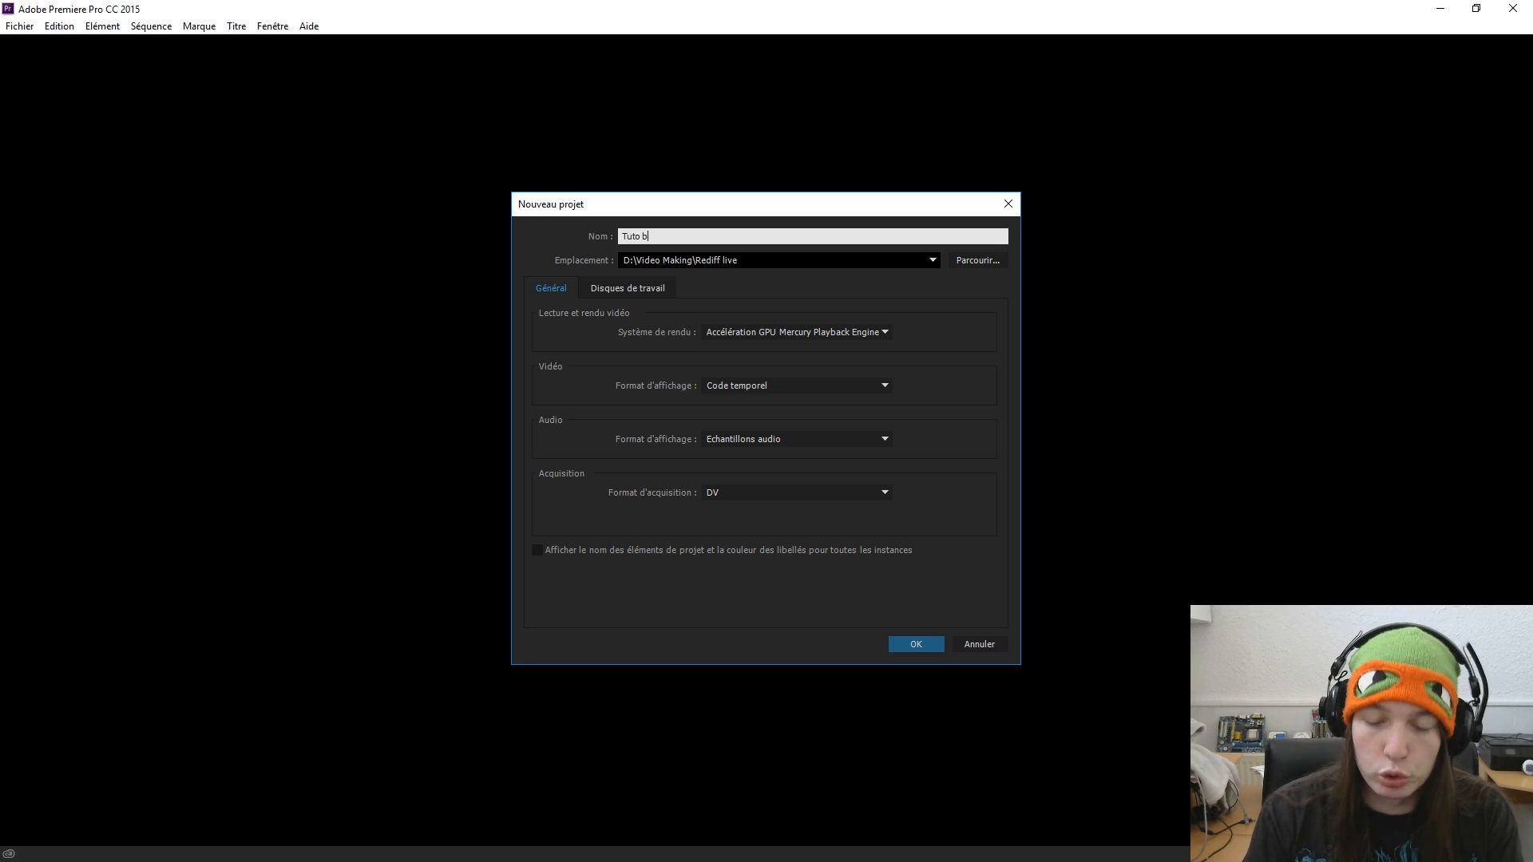
text(ase)
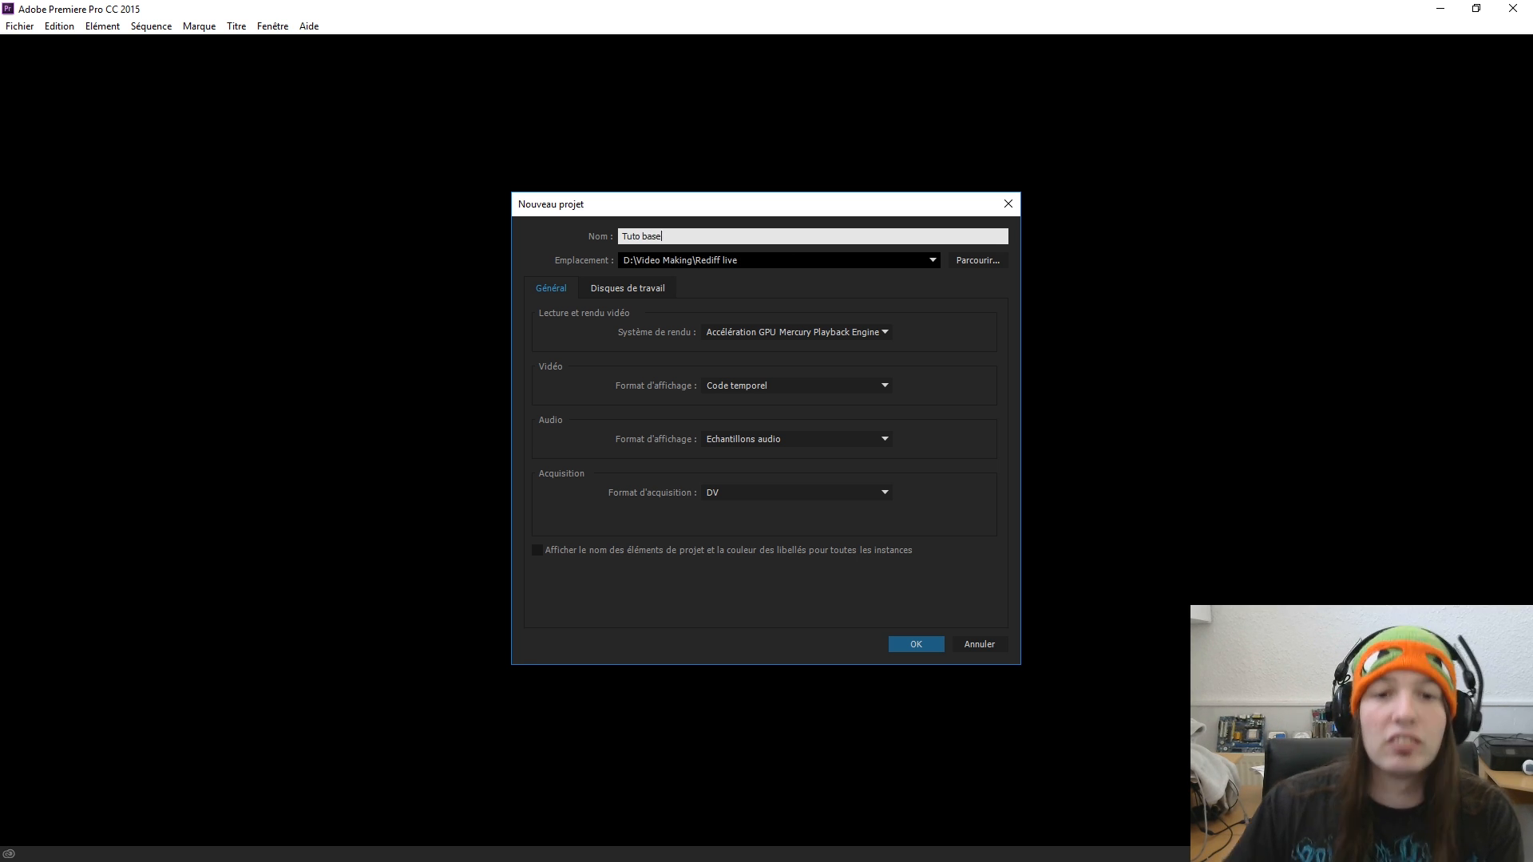
- Create the project in D:\Video Making\Rediff live with GPU-accelerated Mercury Playback Engine (OpenCL) rendering
click(723, 256)
click(1070, 251)
click(982, 259)
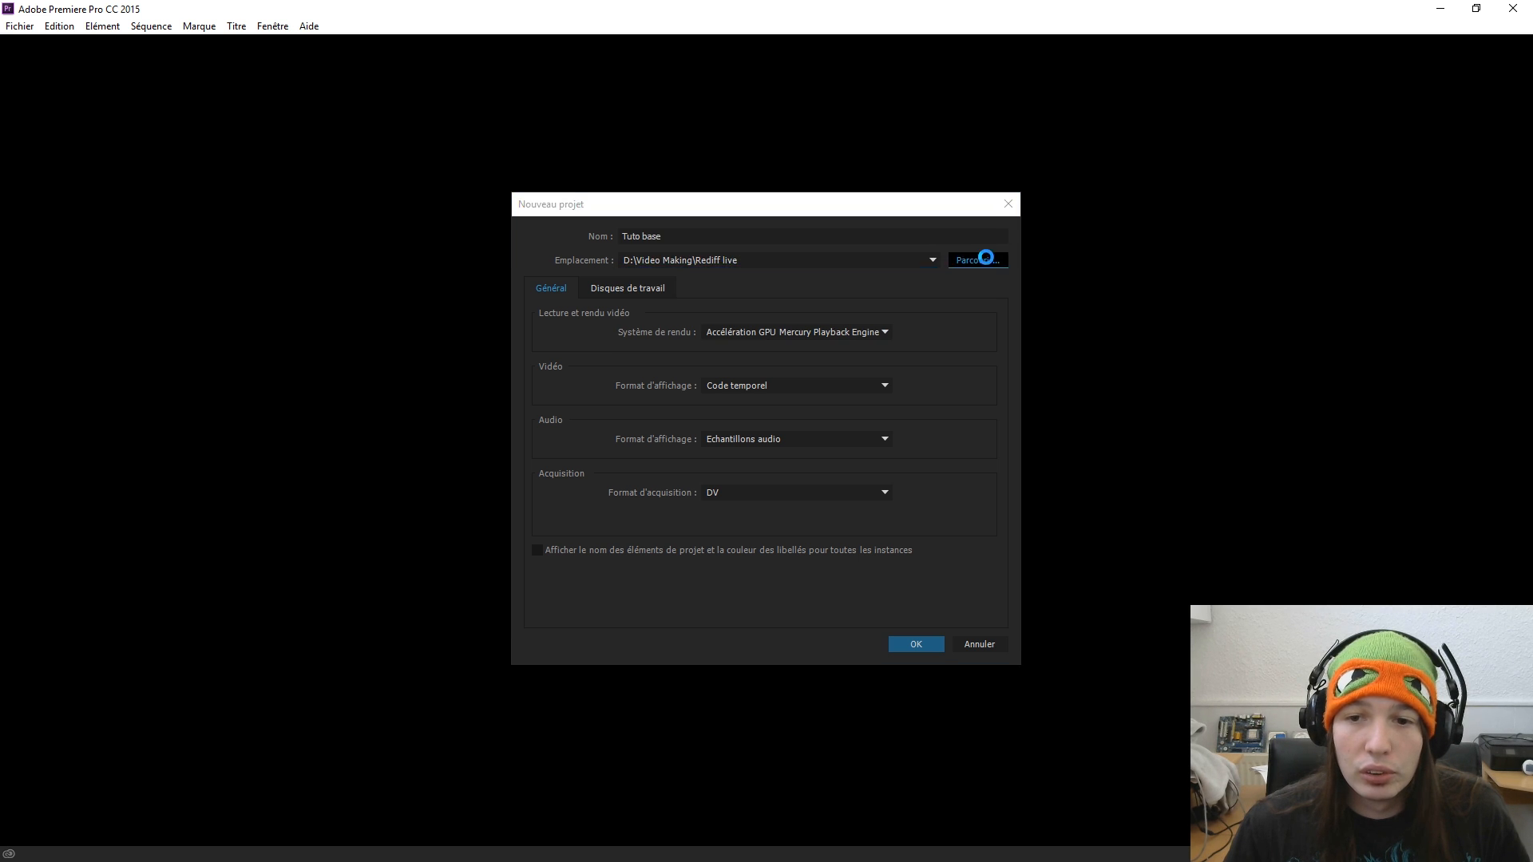
click(1453, 229)
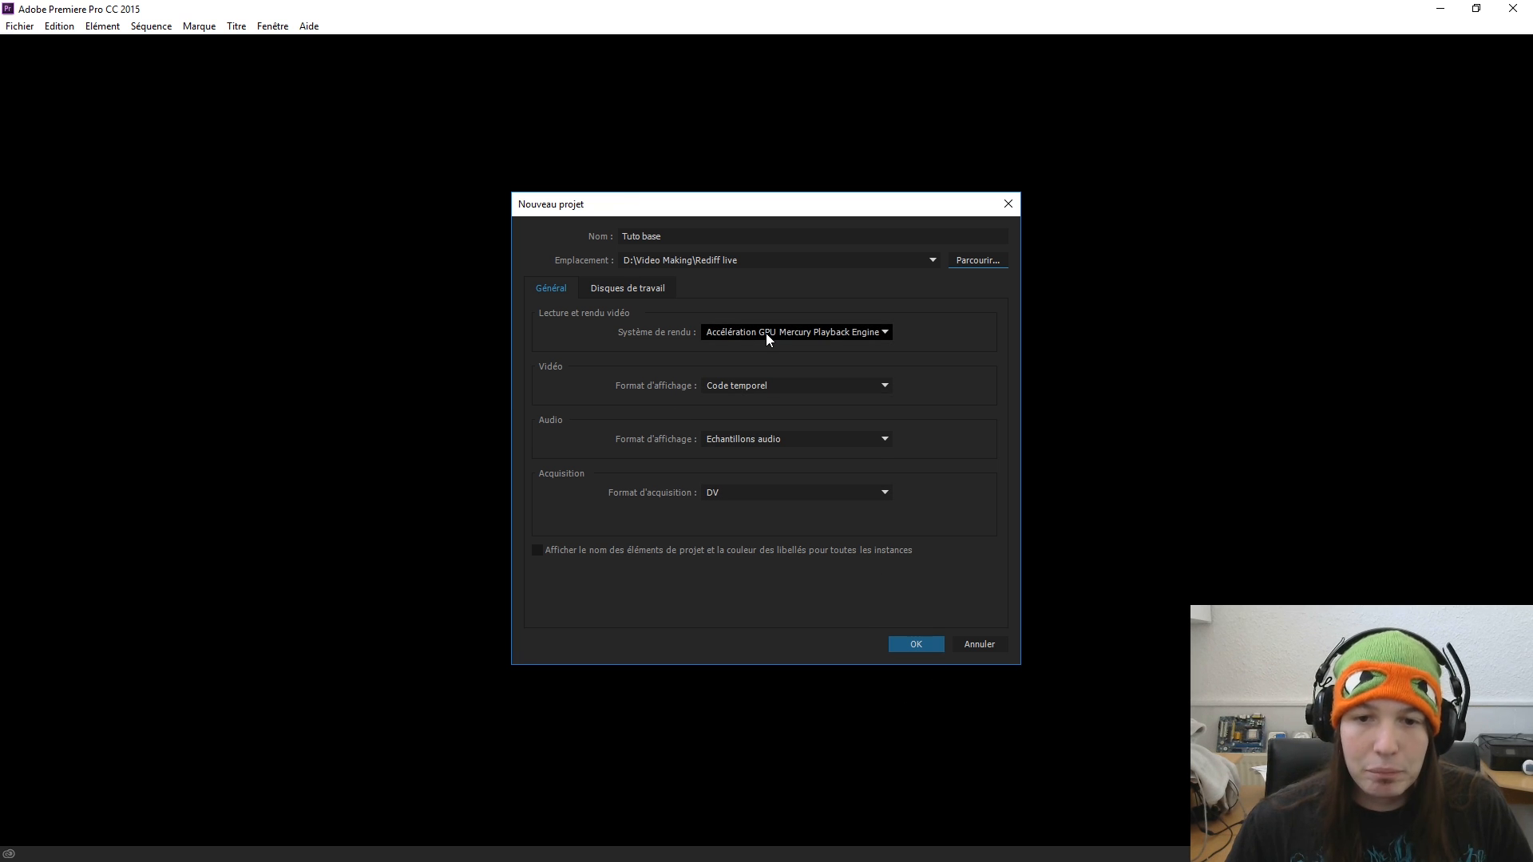
click(806, 332)
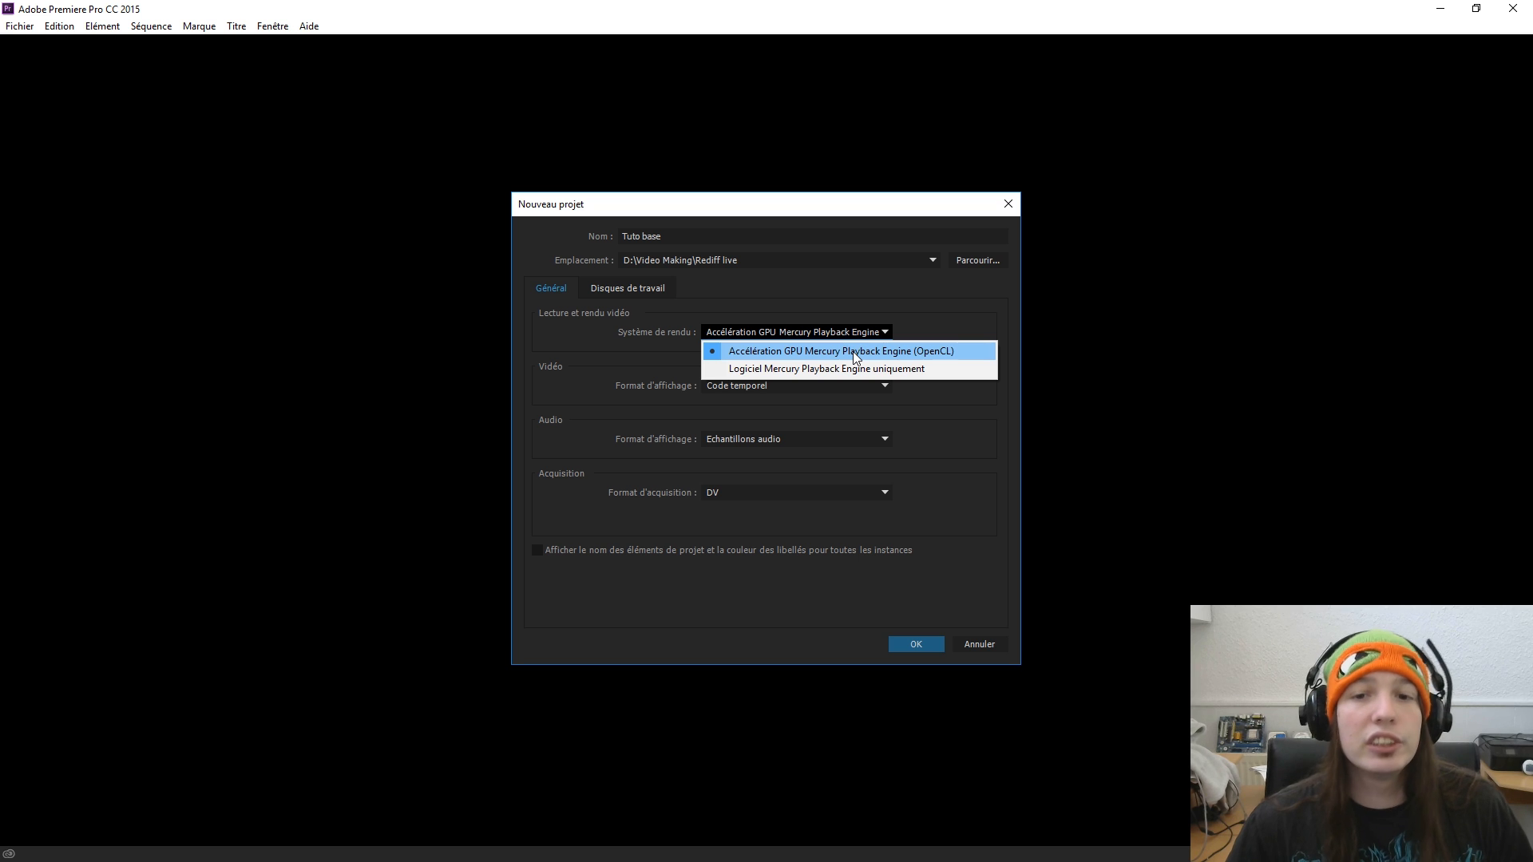
click(829, 336)
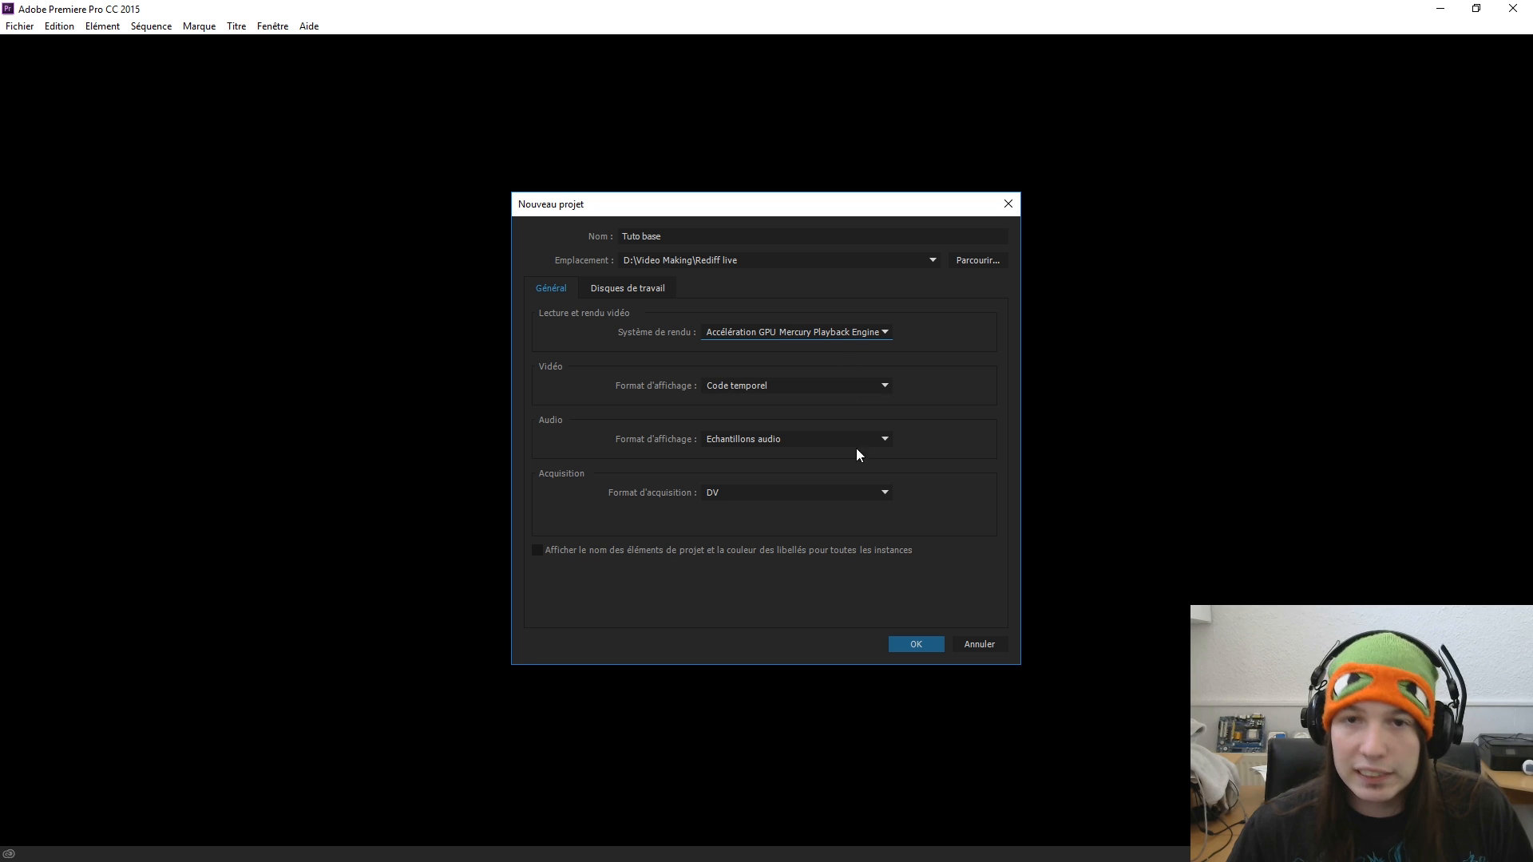
click(910, 643)
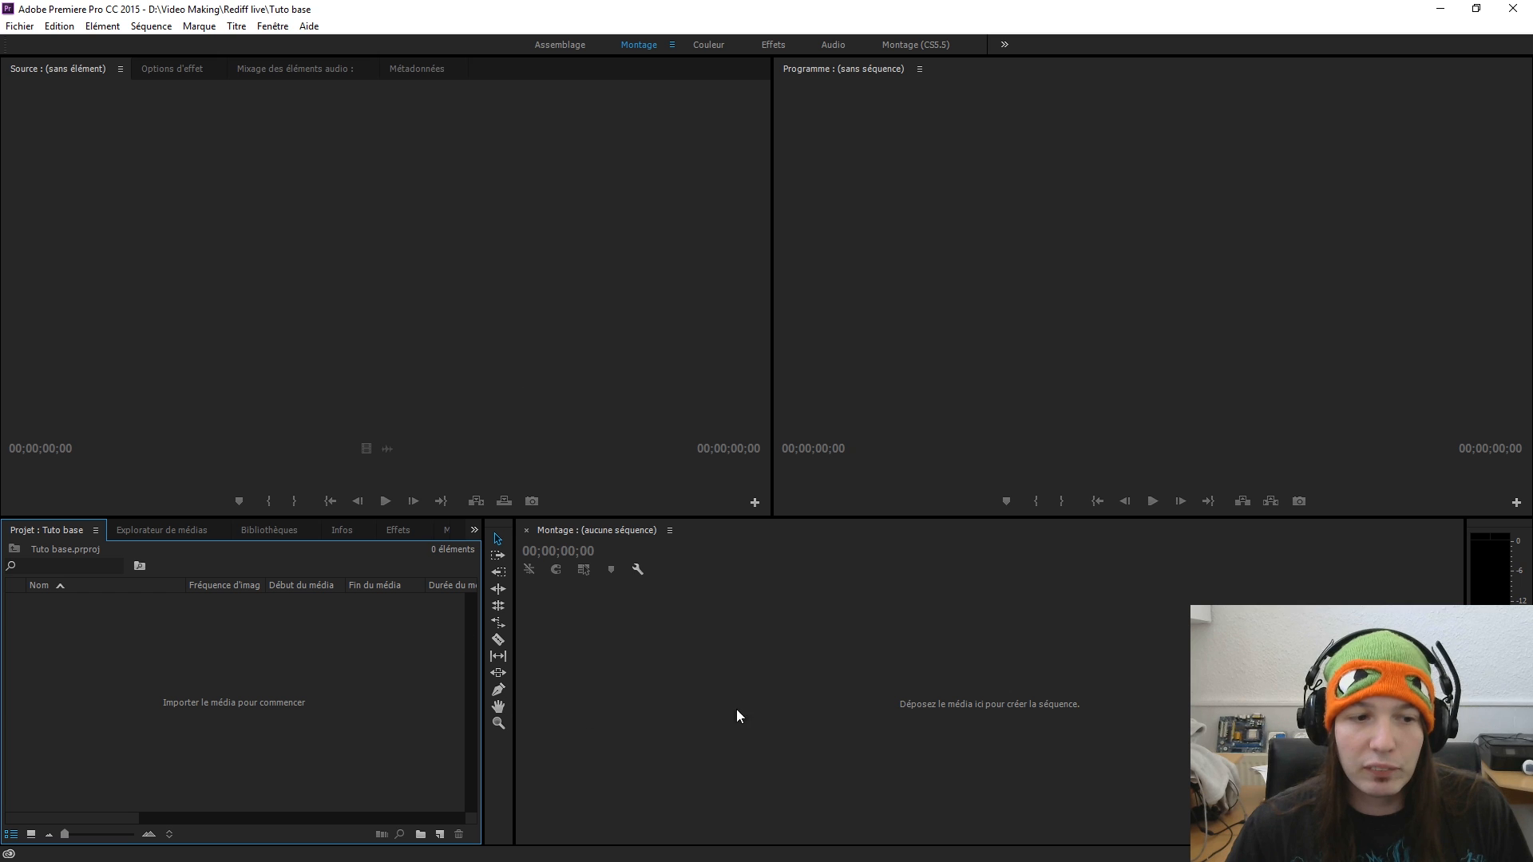
- Examine the media browser, libraries, info and effects panels, finishing on the project's contents
click(203, 529)
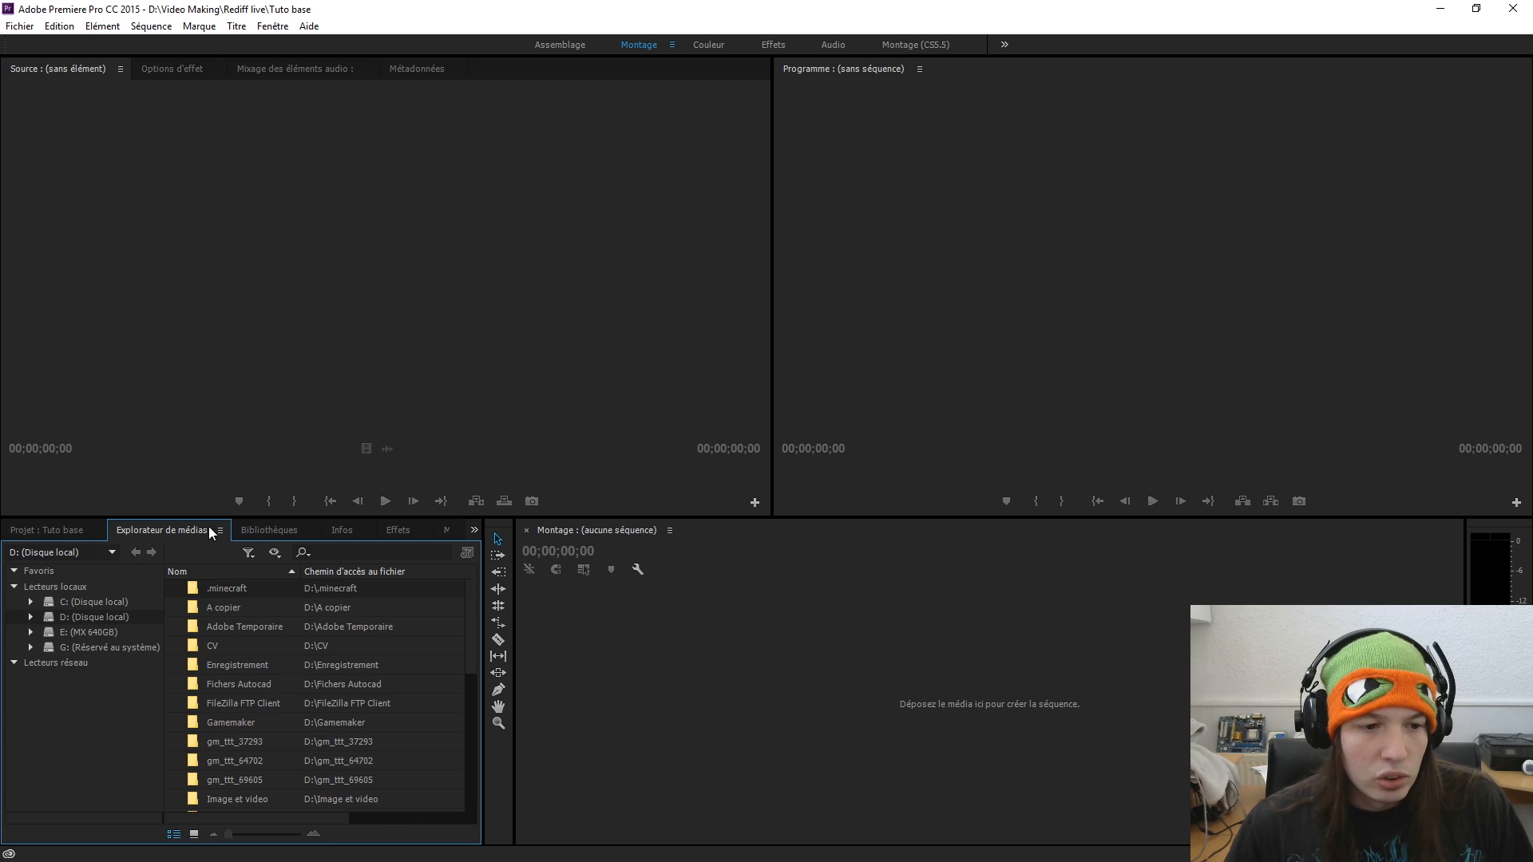
click(289, 530)
click(351, 529)
click(398, 530)
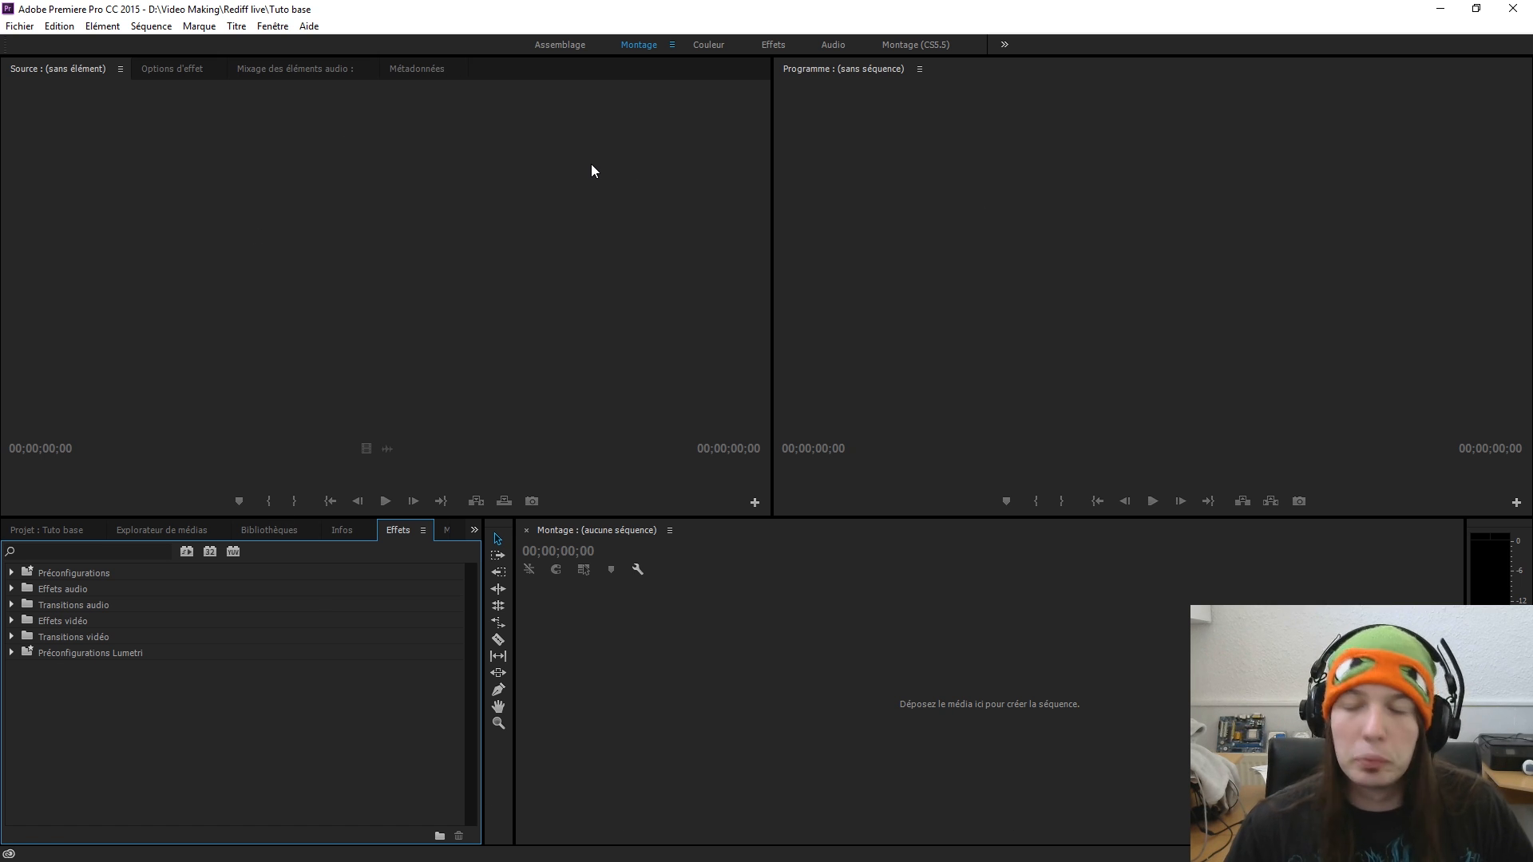
click(47, 530)
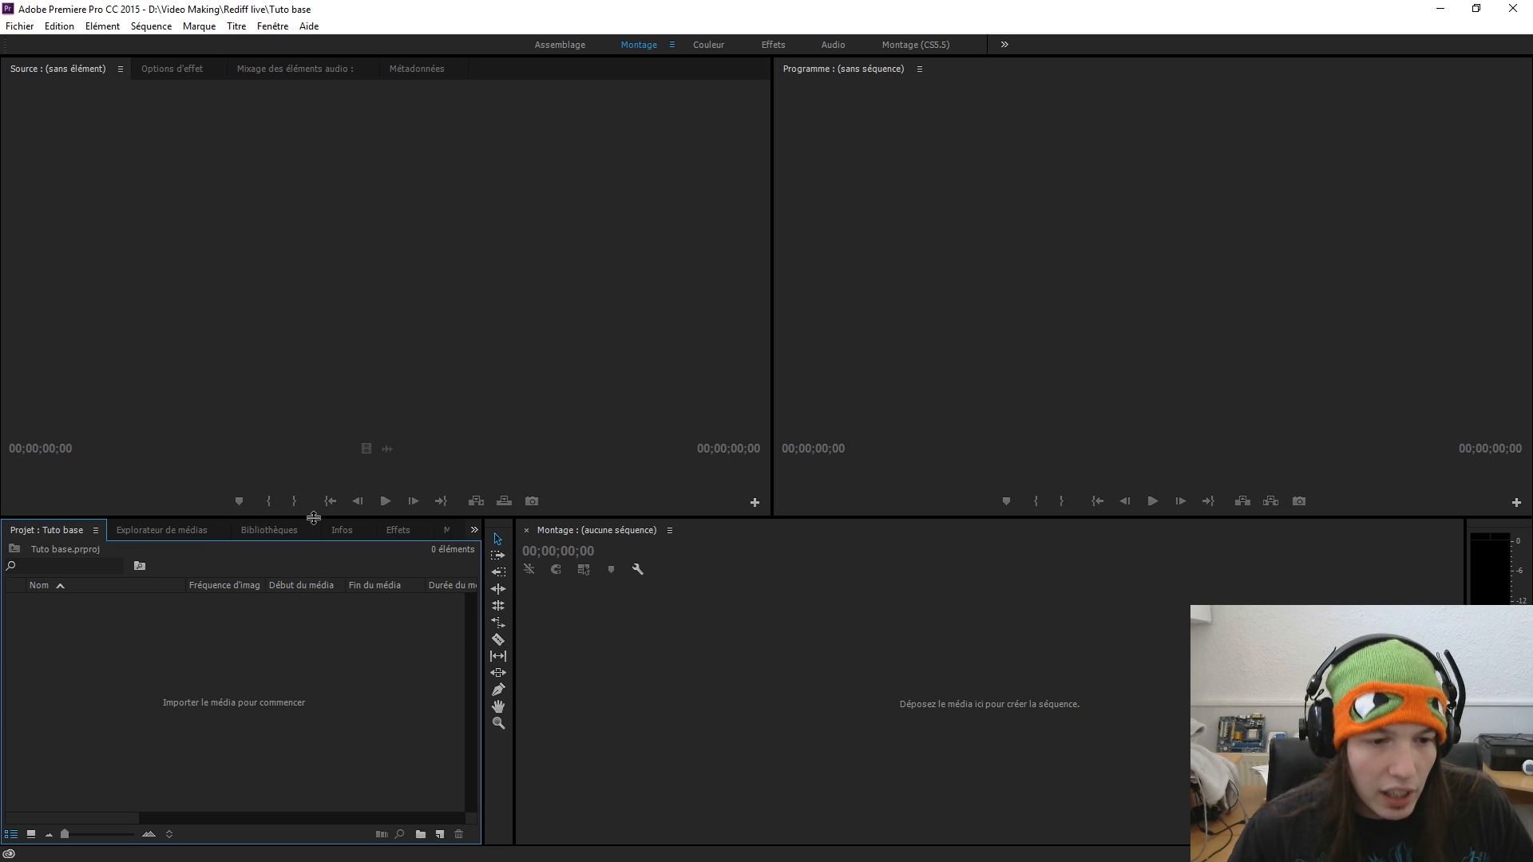
- Close the Bibliothèques and Infos panels in the project panel group
click(295, 538)
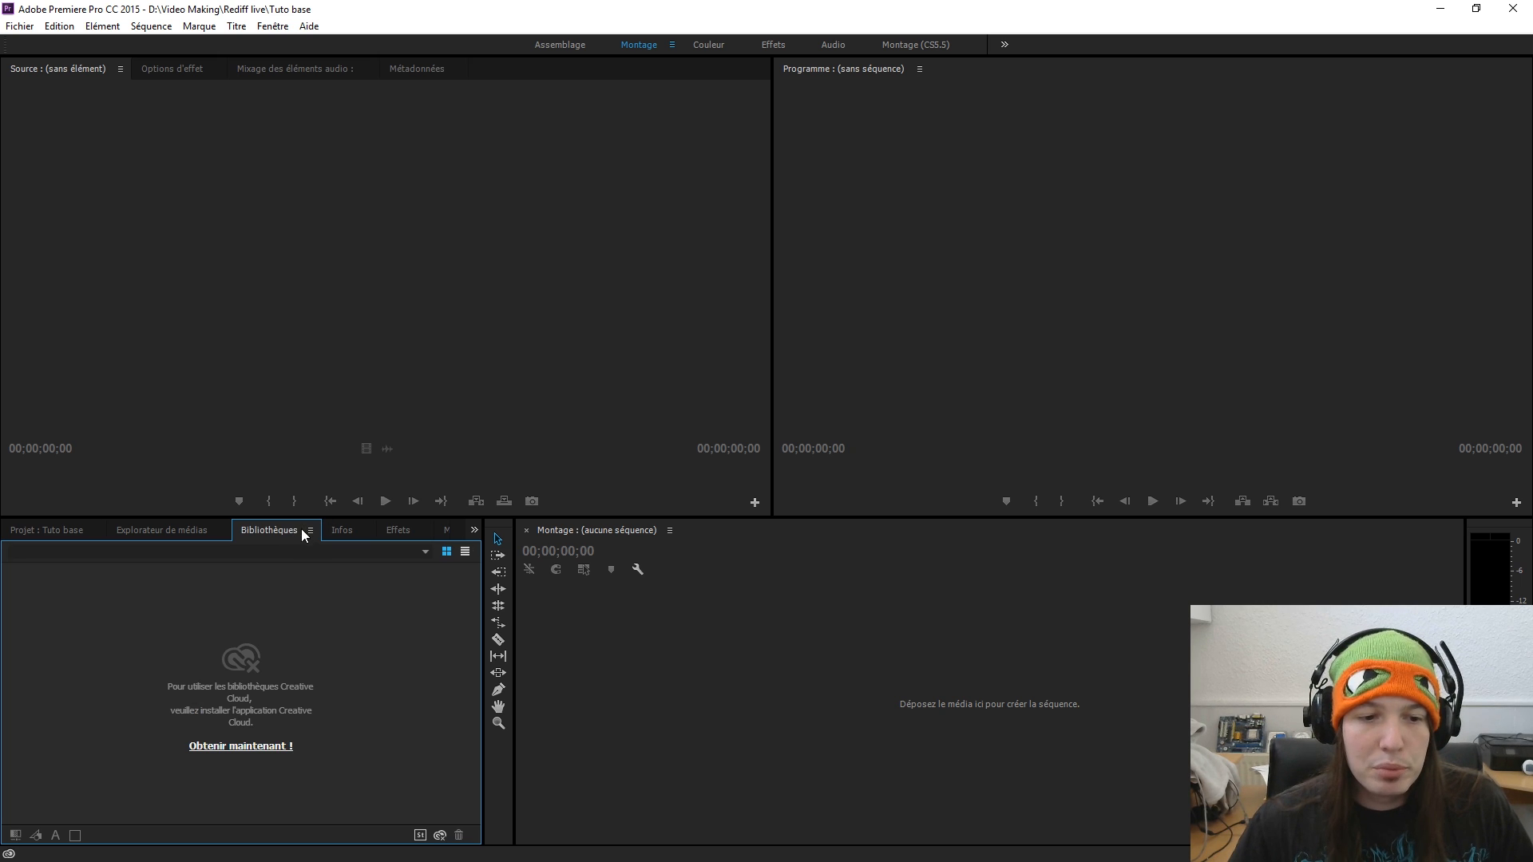
click(310, 531)
click(352, 535)
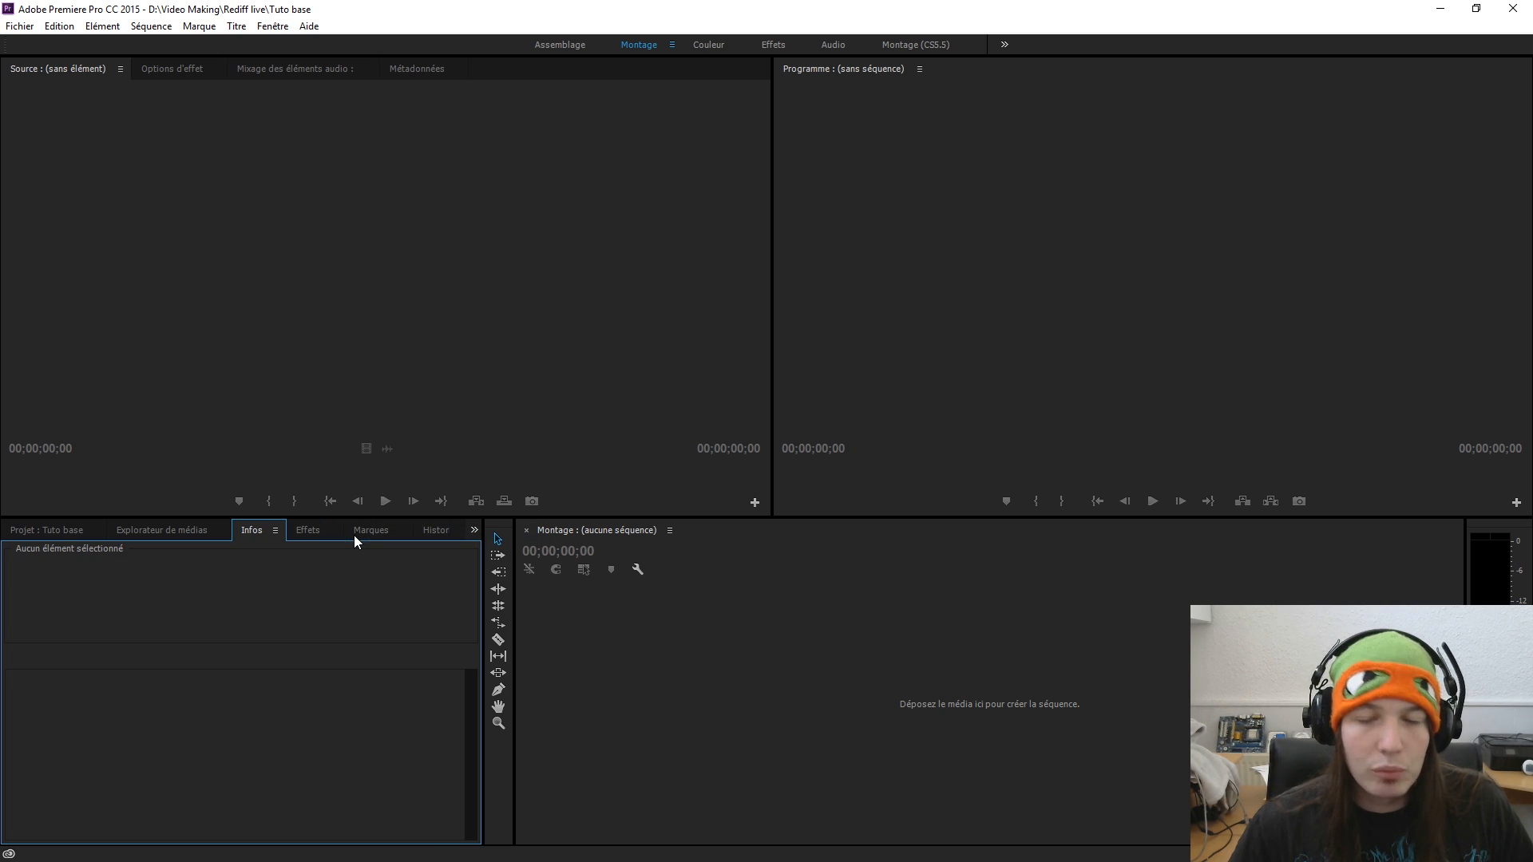
click(275, 533)
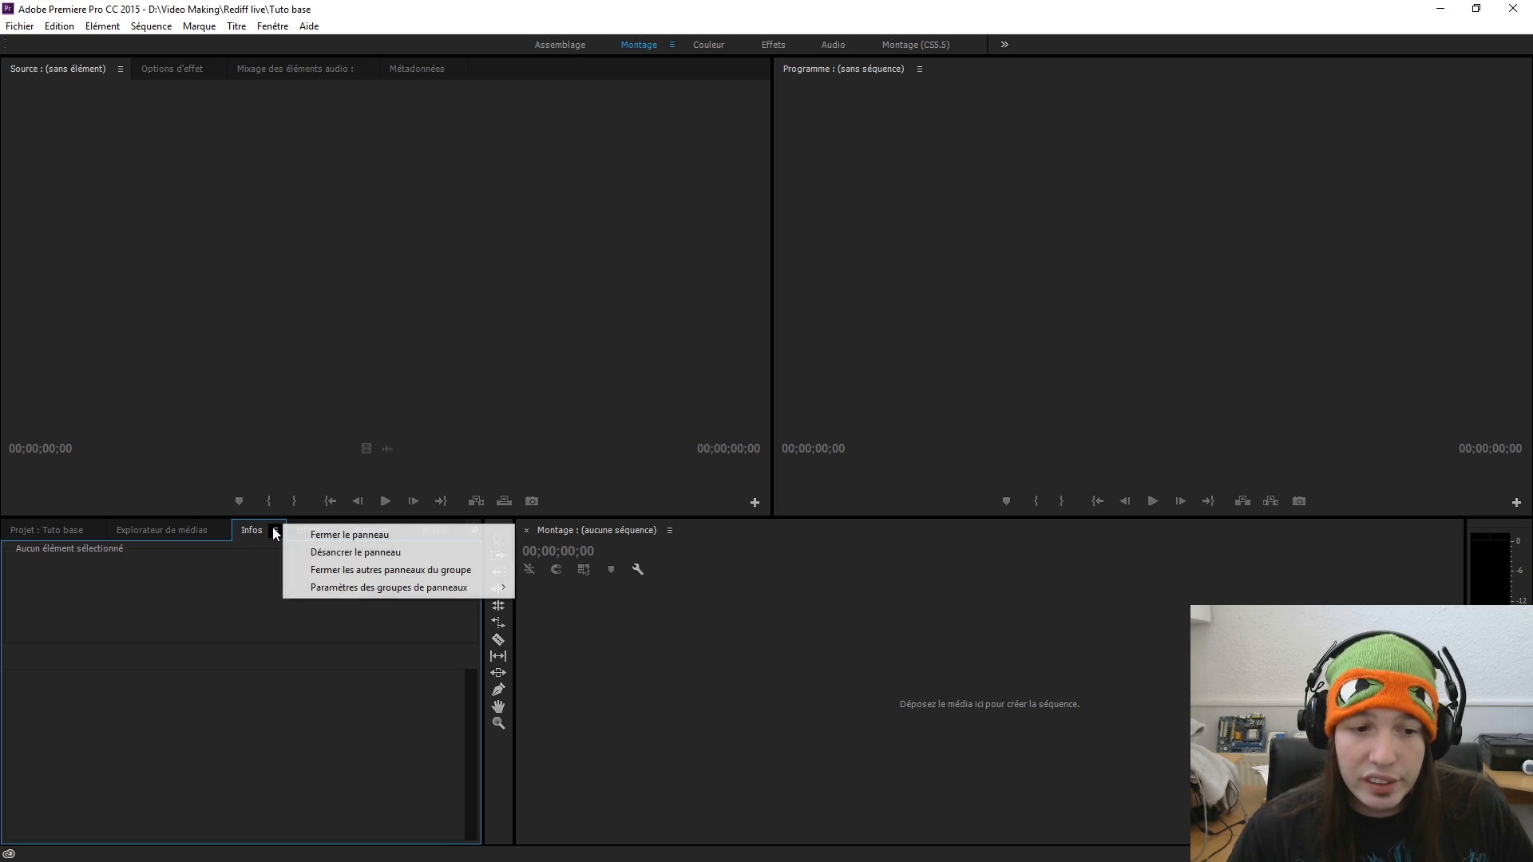
click(289, 534)
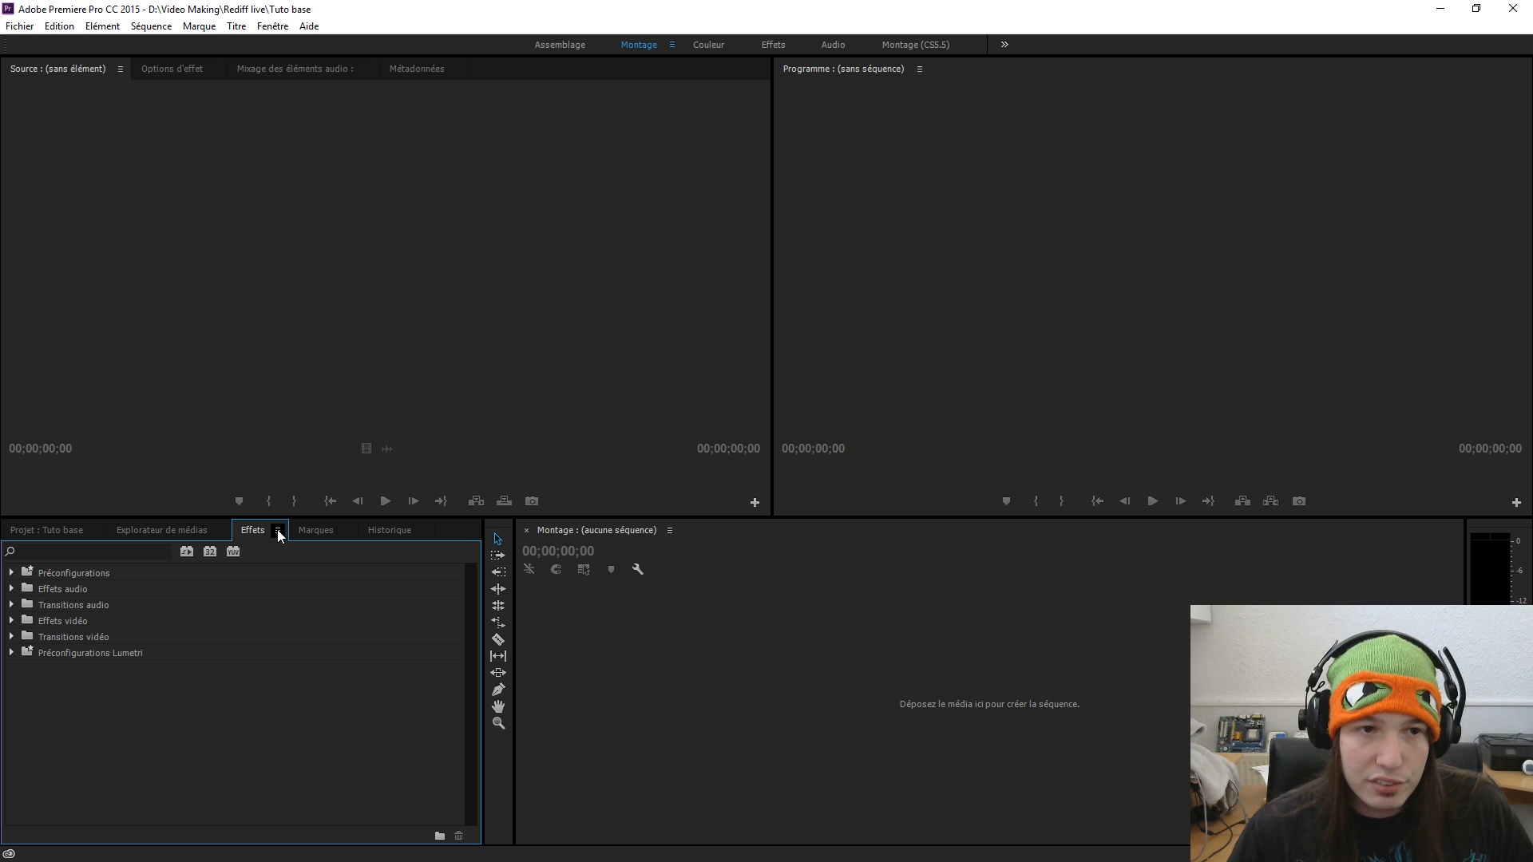
- Remove the Marques and Historique panels from the project panel group
click(314, 530)
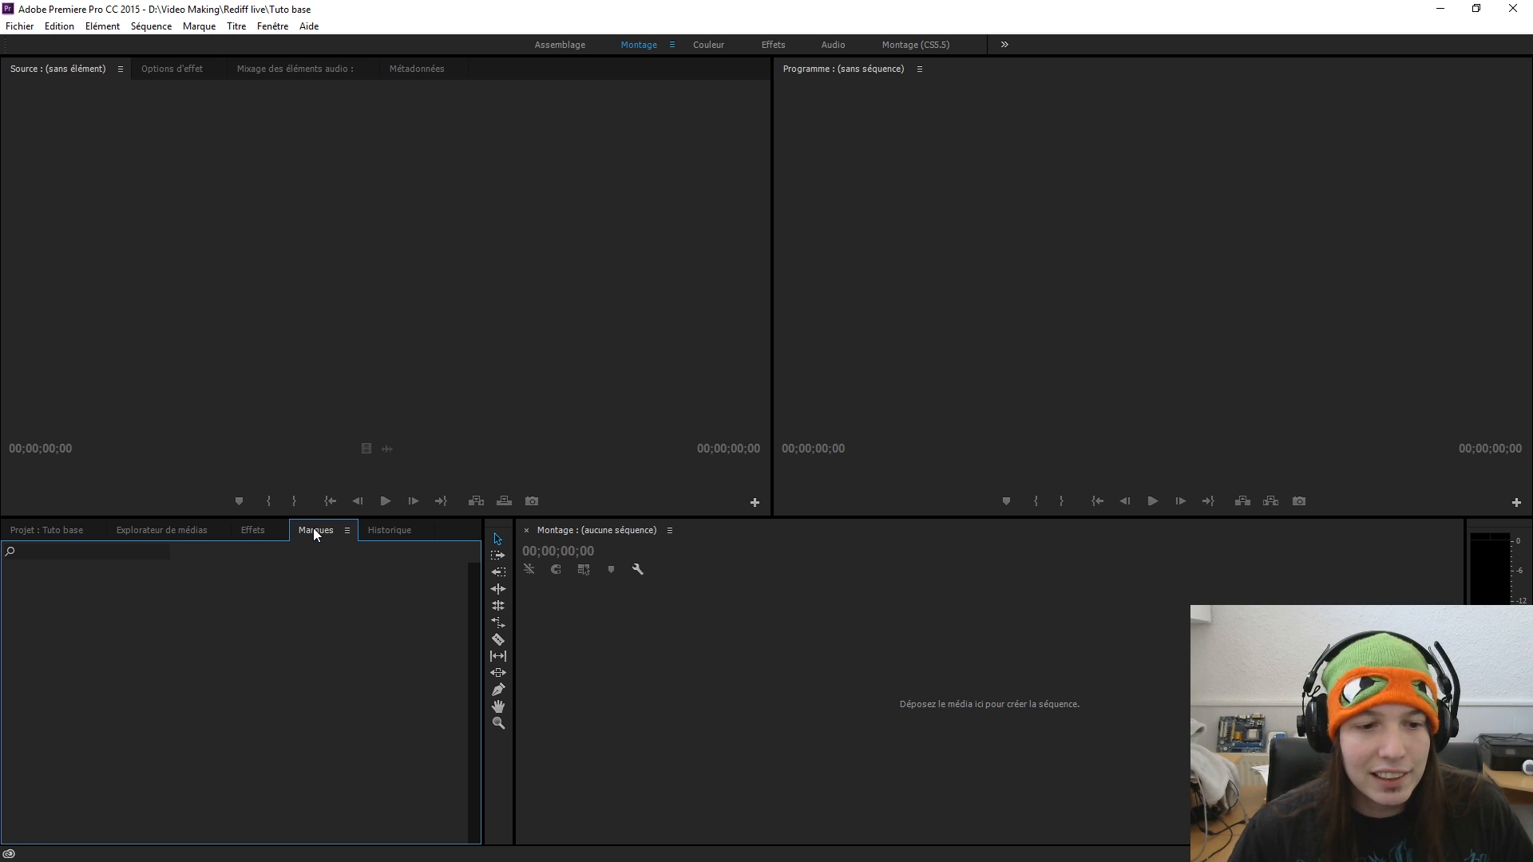
click(346, 530)
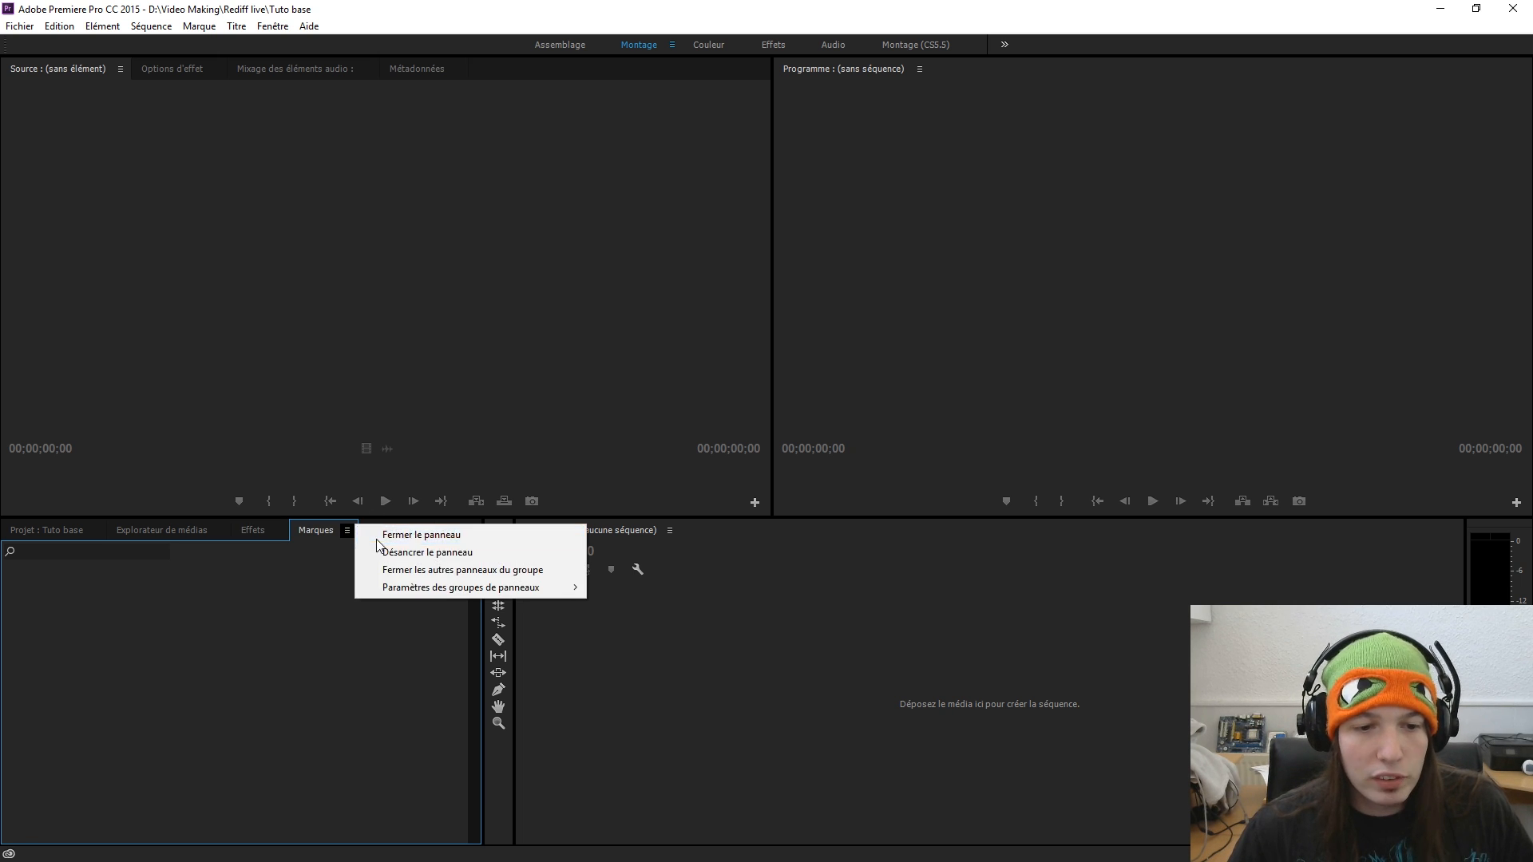
click(379, 535)
click(354, 530)
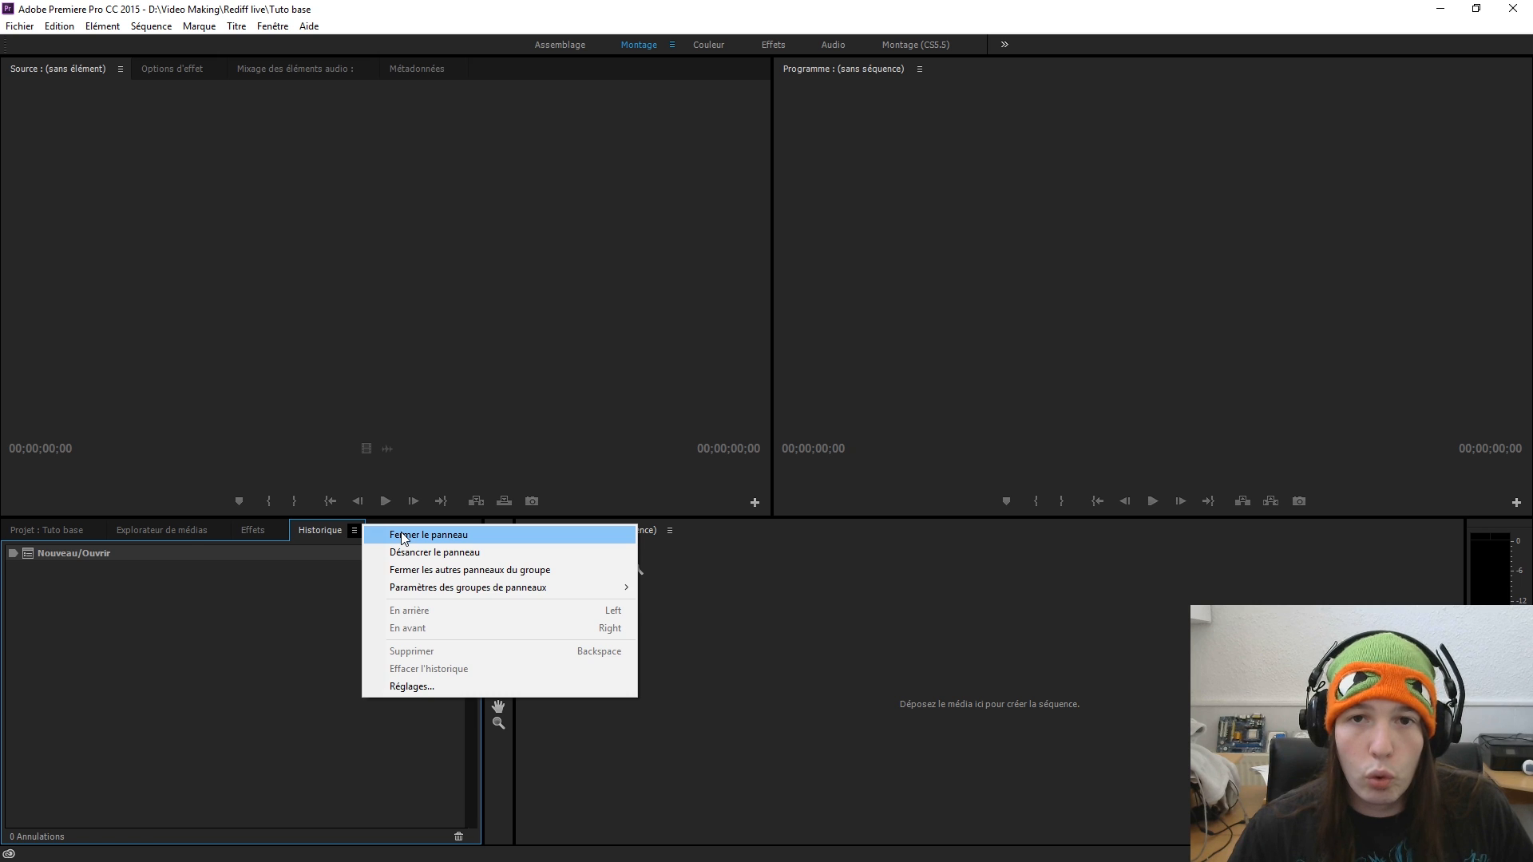
click(404, 537)
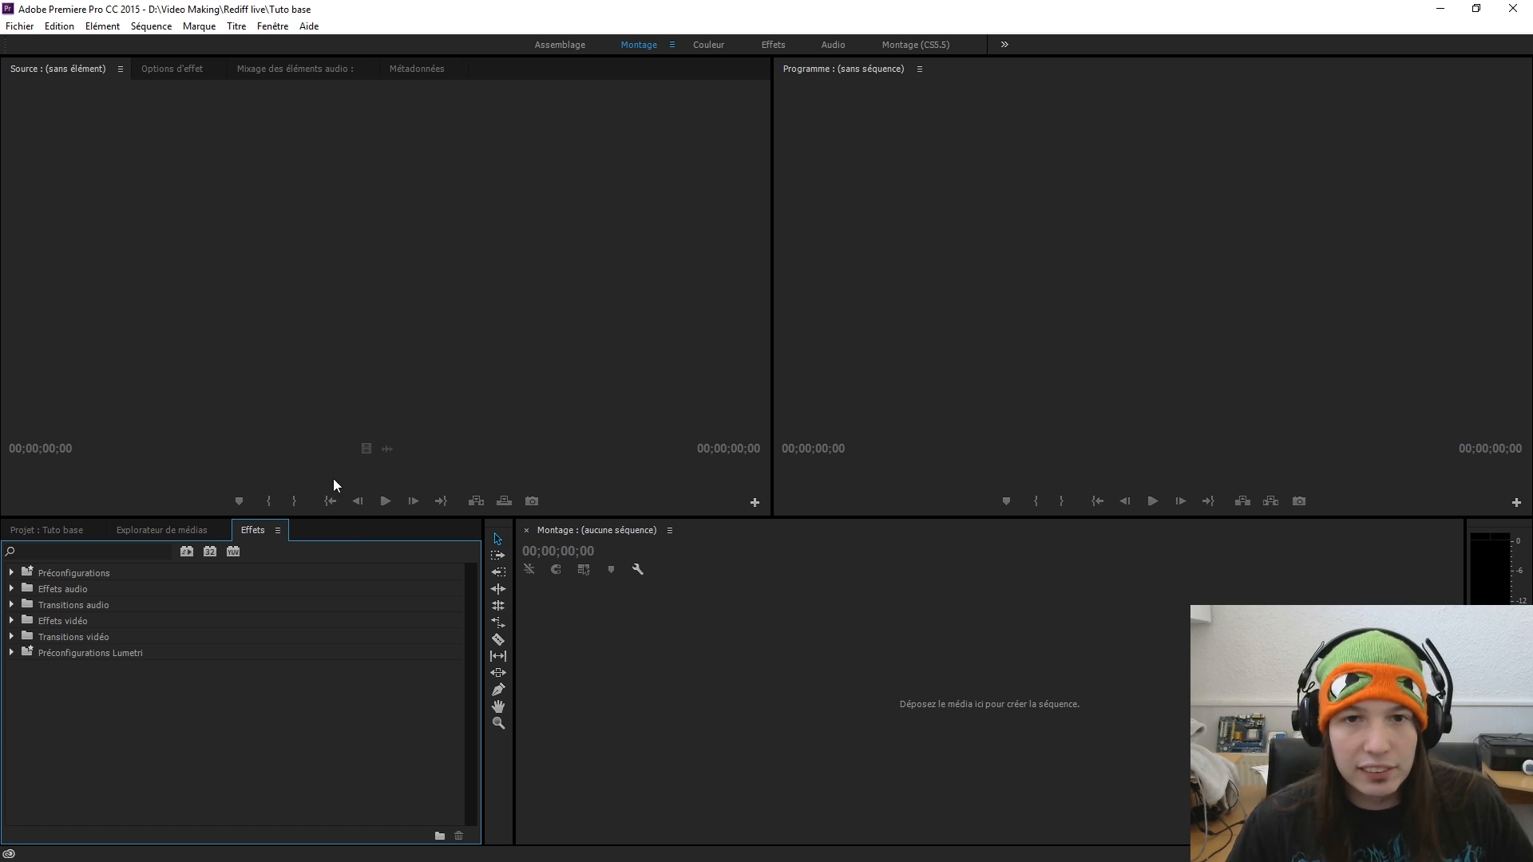
- Close the Métadonnées and Source panels in the source monitor's group
click(433, 70)
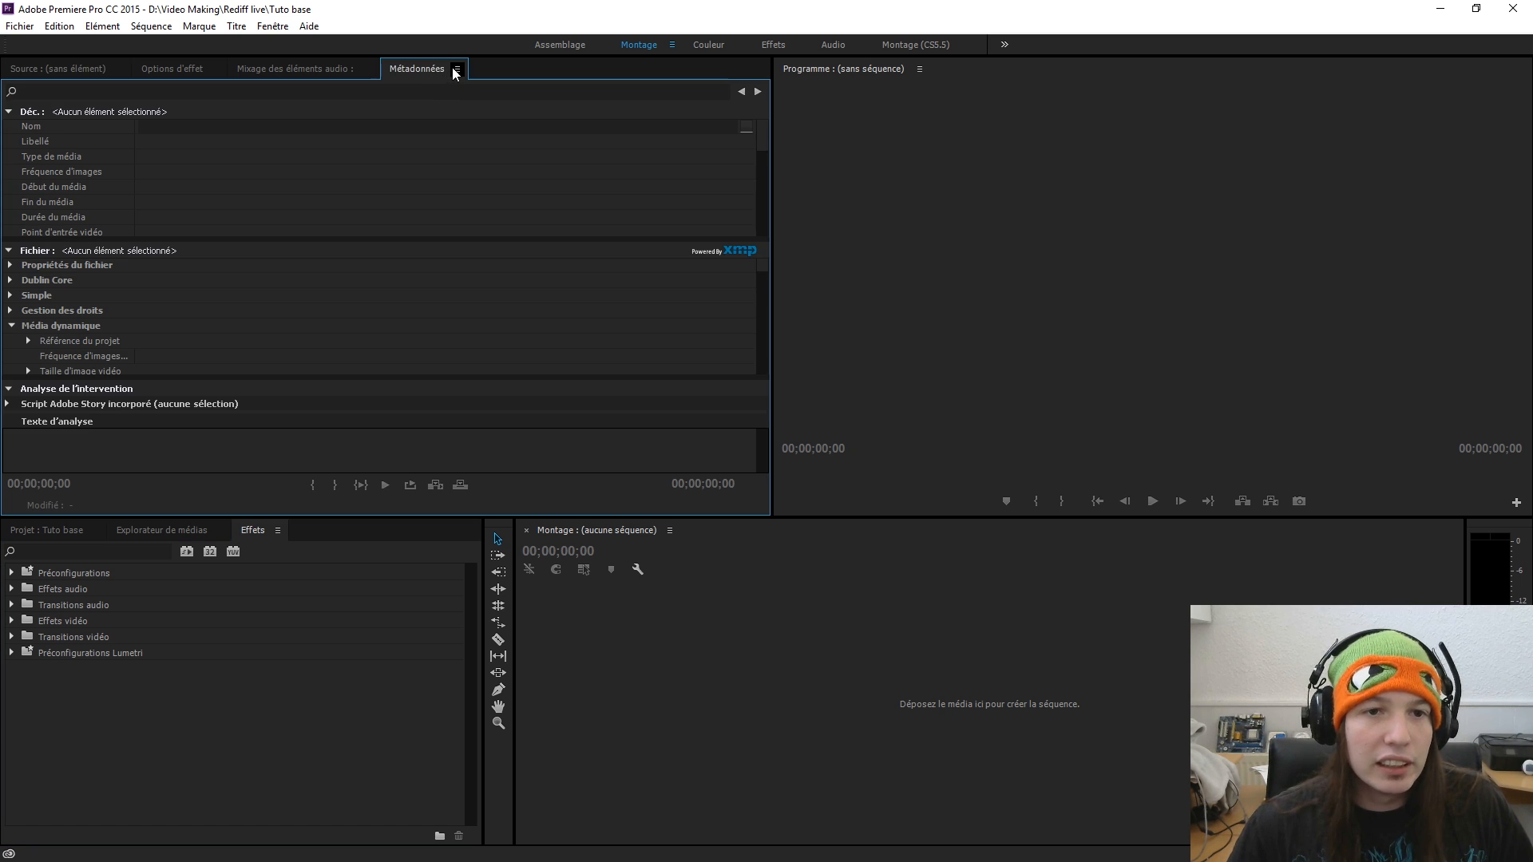
right_click(455, 71)
click(531, 73)
click(120, 68)
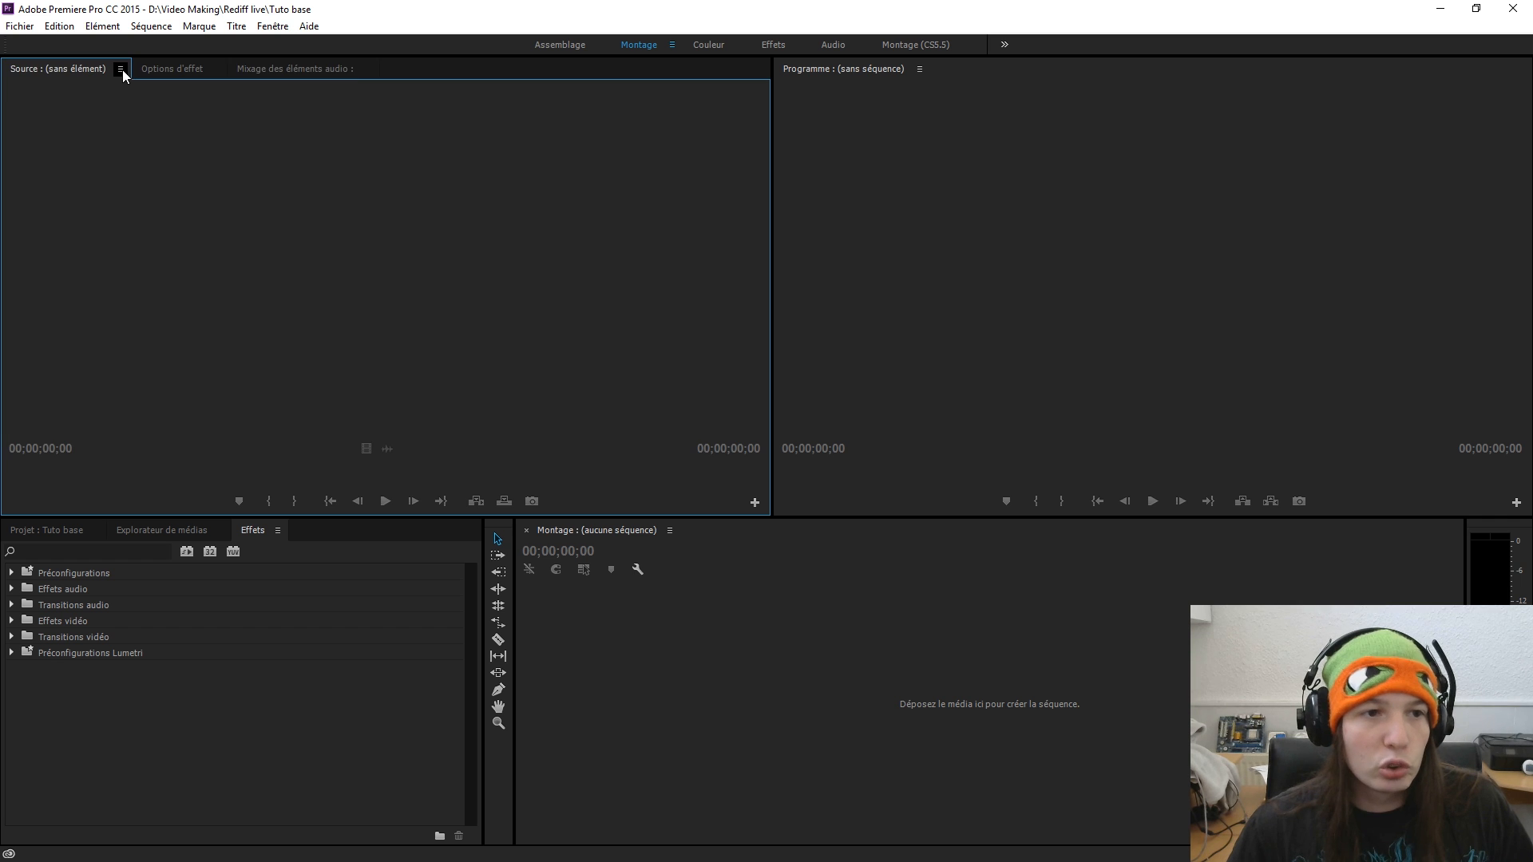
right_click(127, 69)
click(144, 74)
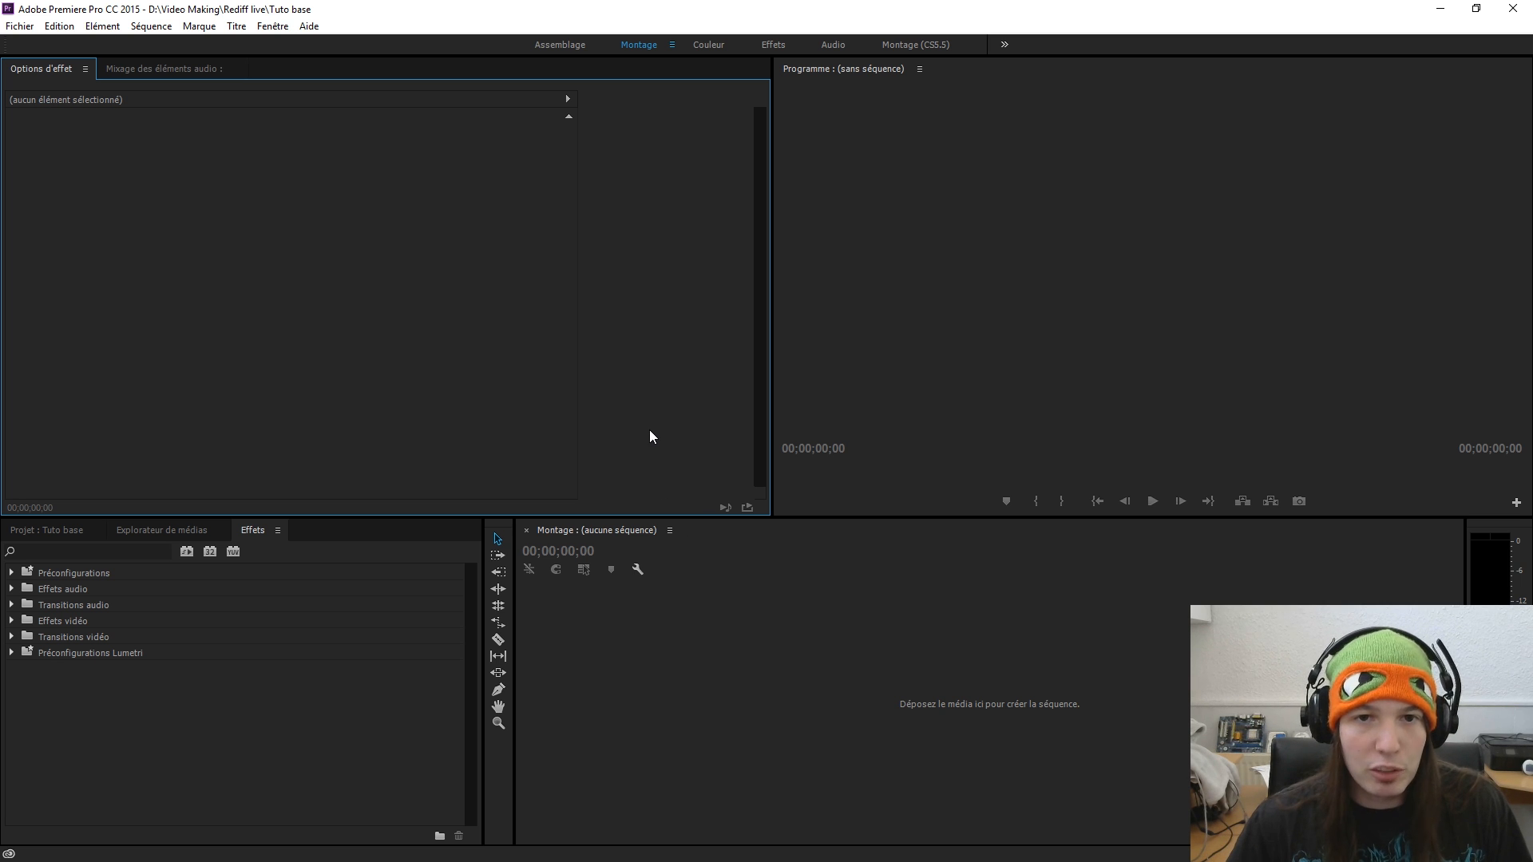
- Look through the folders of the D: drive in the Explorateur de médias panel and close that panel
key(shift+1)
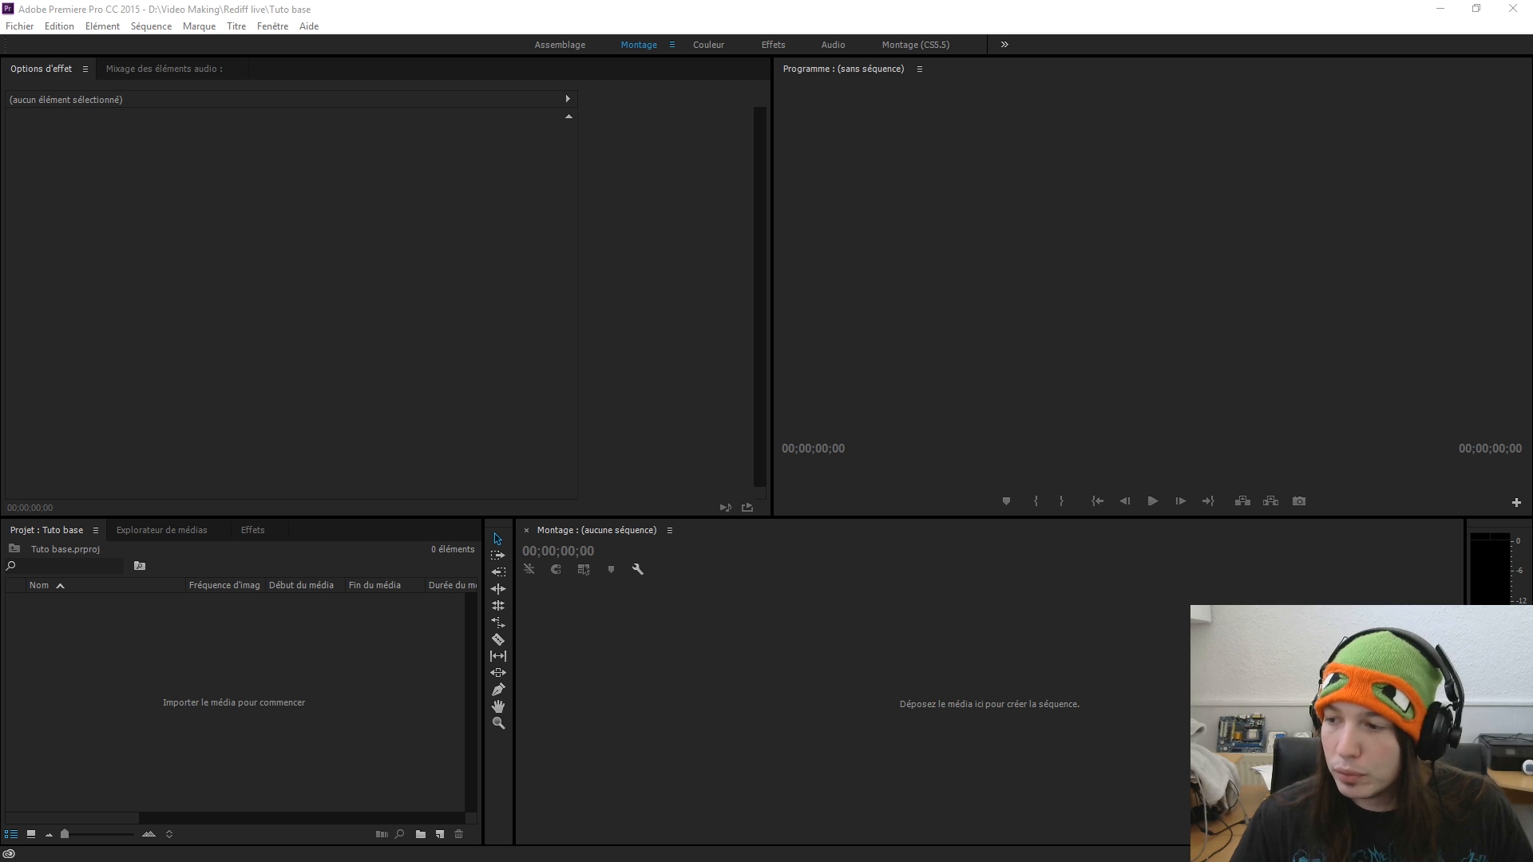
click(139, 525)
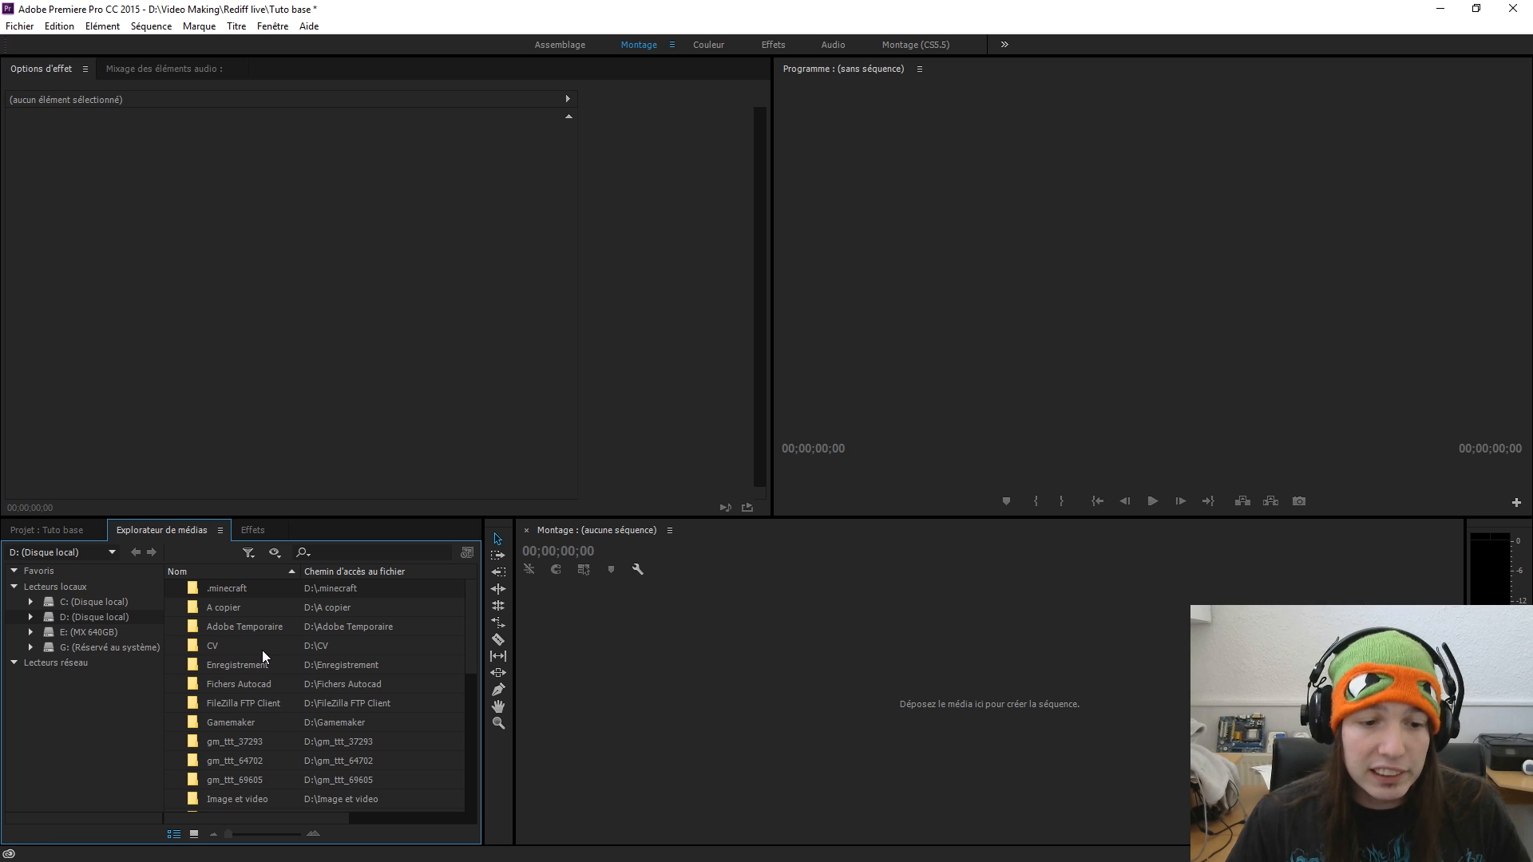
scroll(262, 649, down, 4)
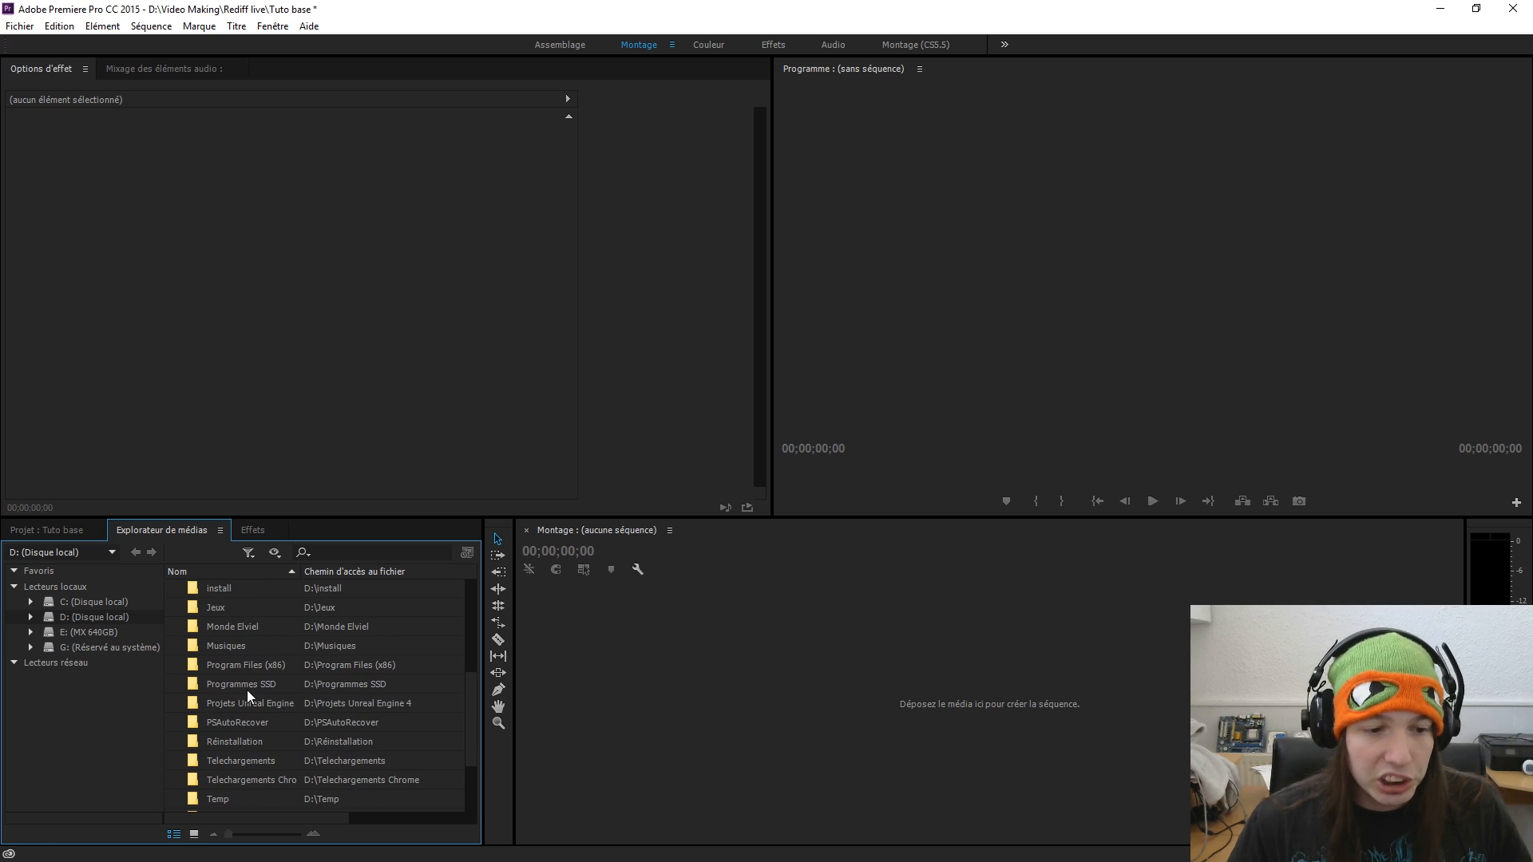
click(79, 618)
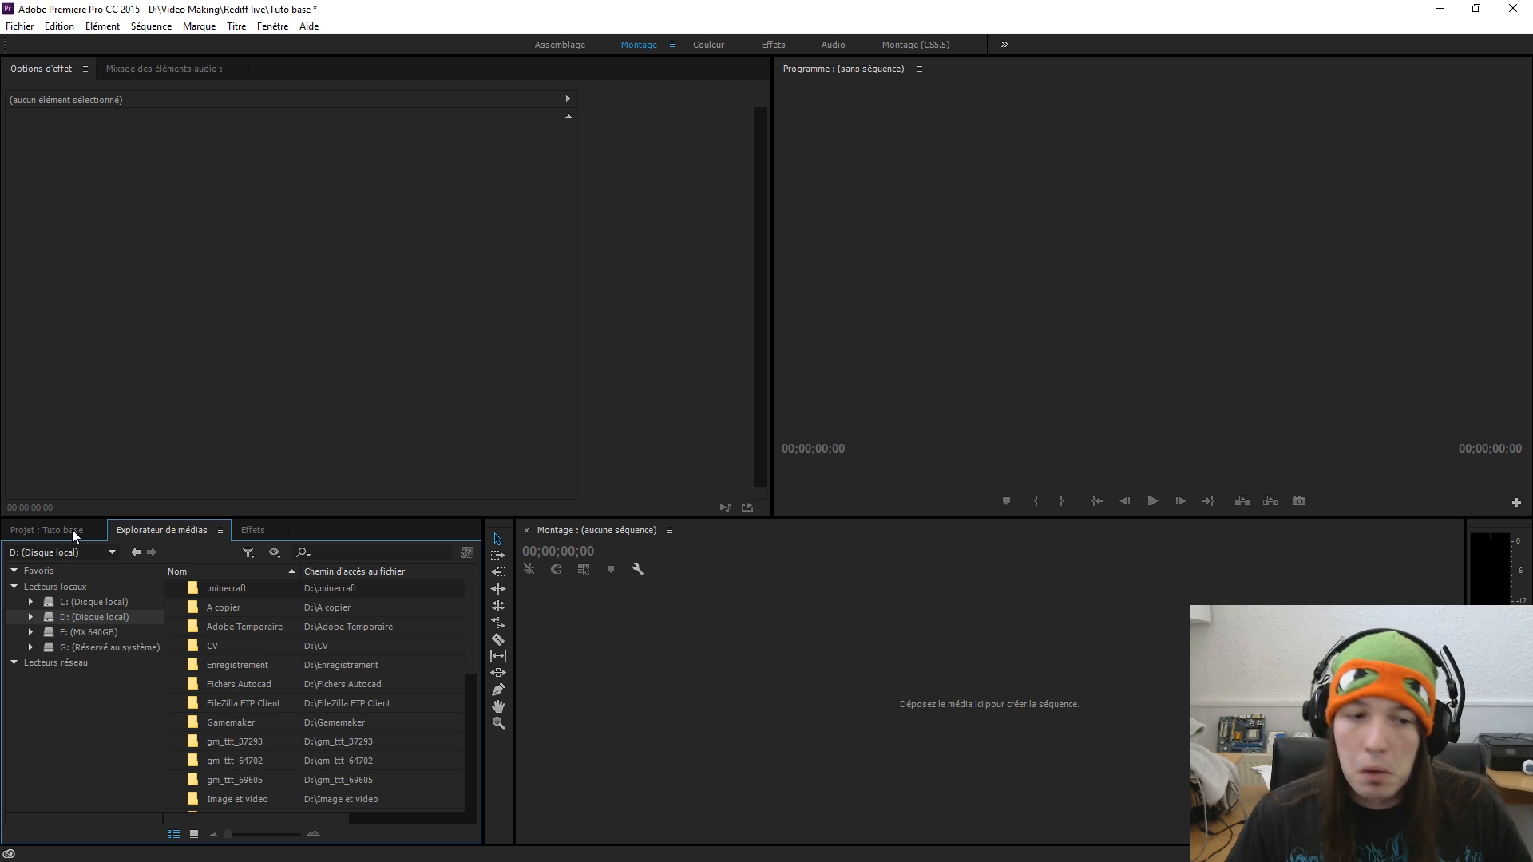
click(219, 530)
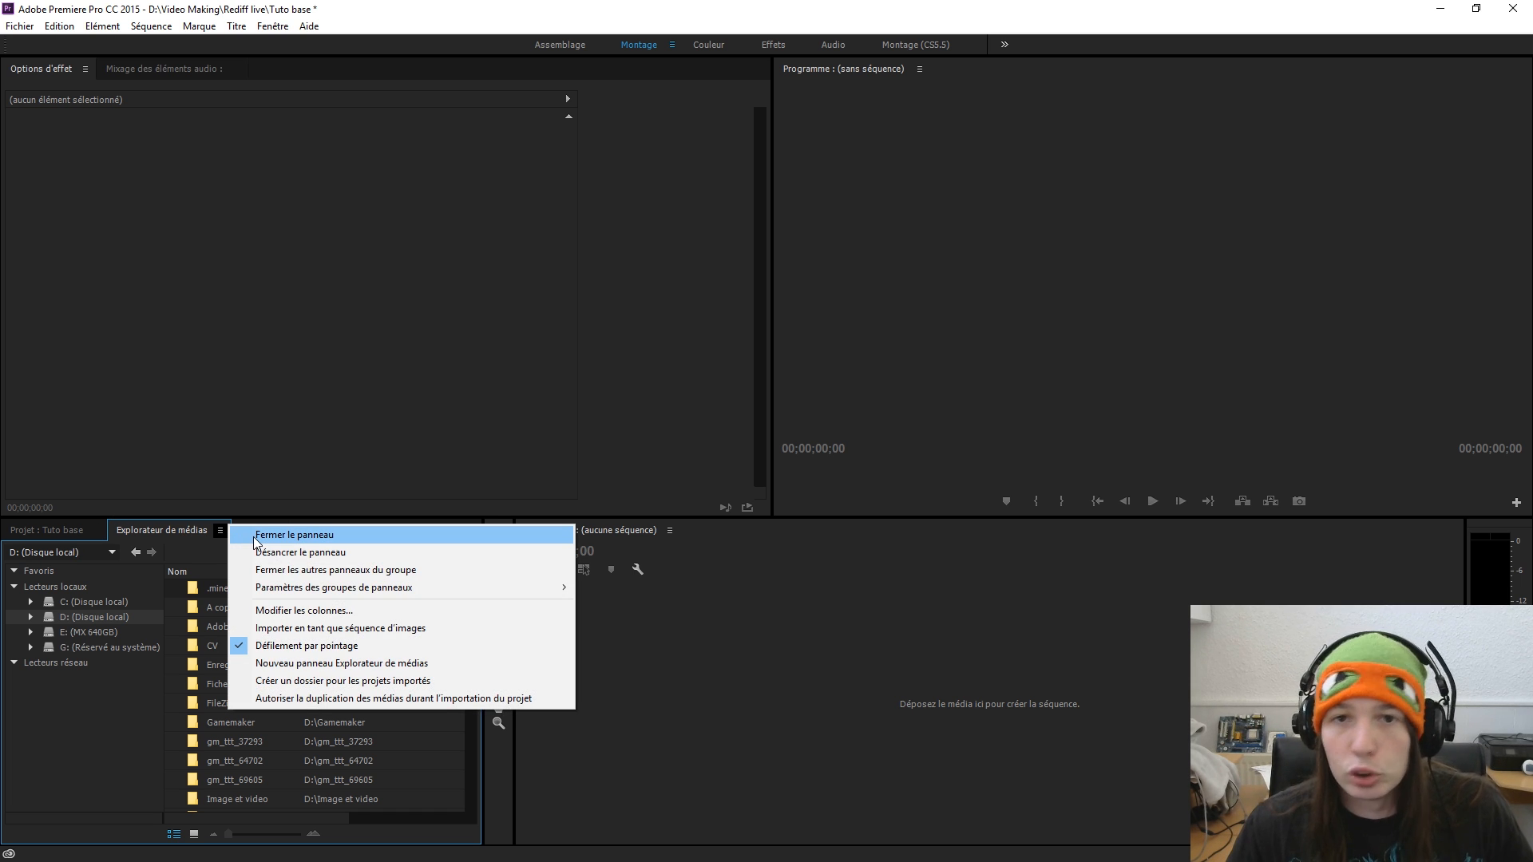
click(254, 538)
click(46, 530)
drag(1531, 55, 862, 289)
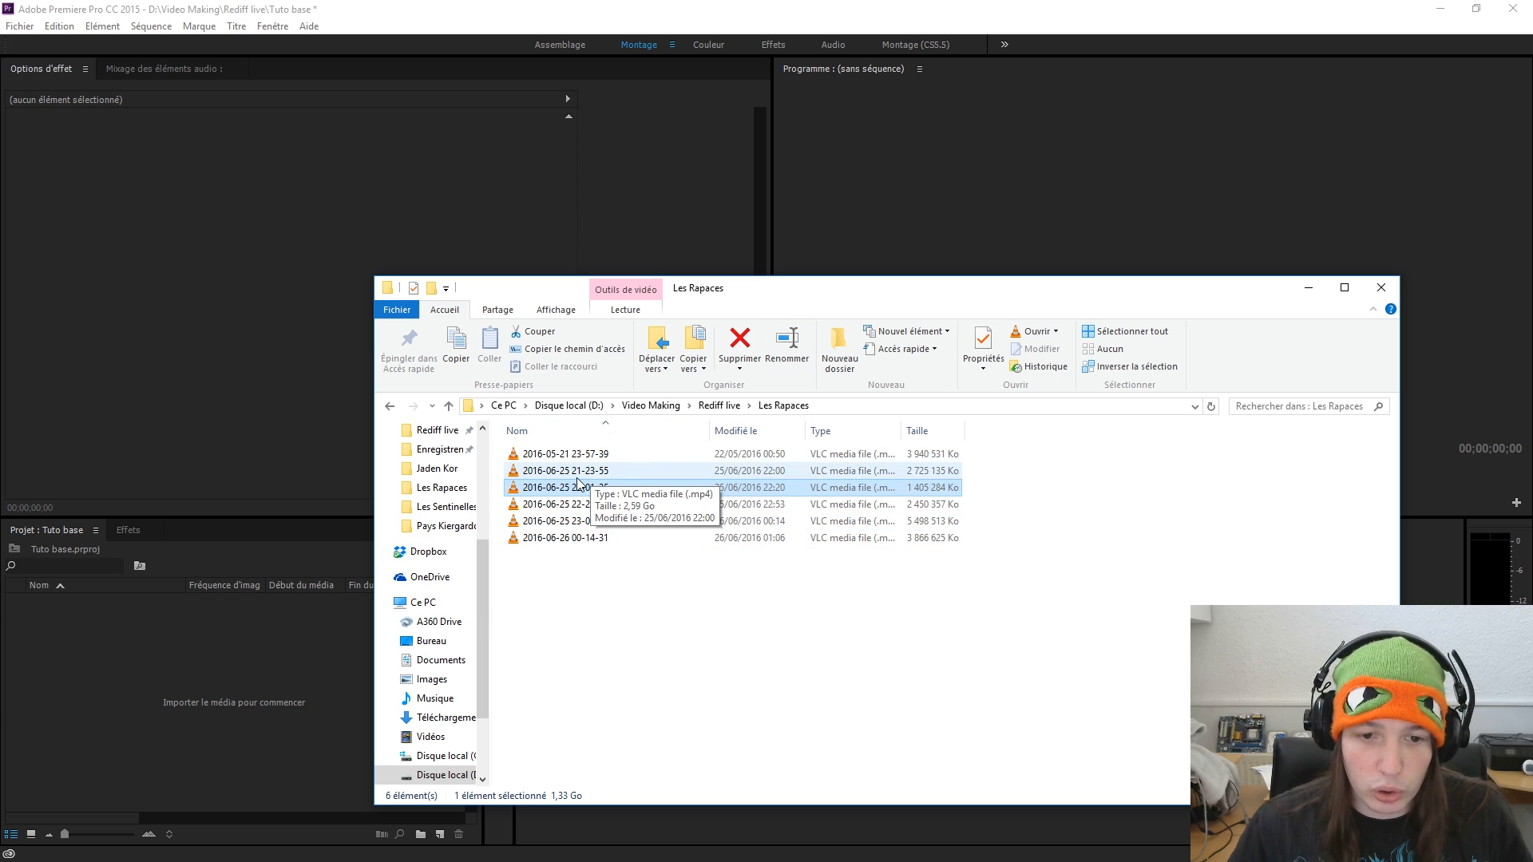
click(634, 537)
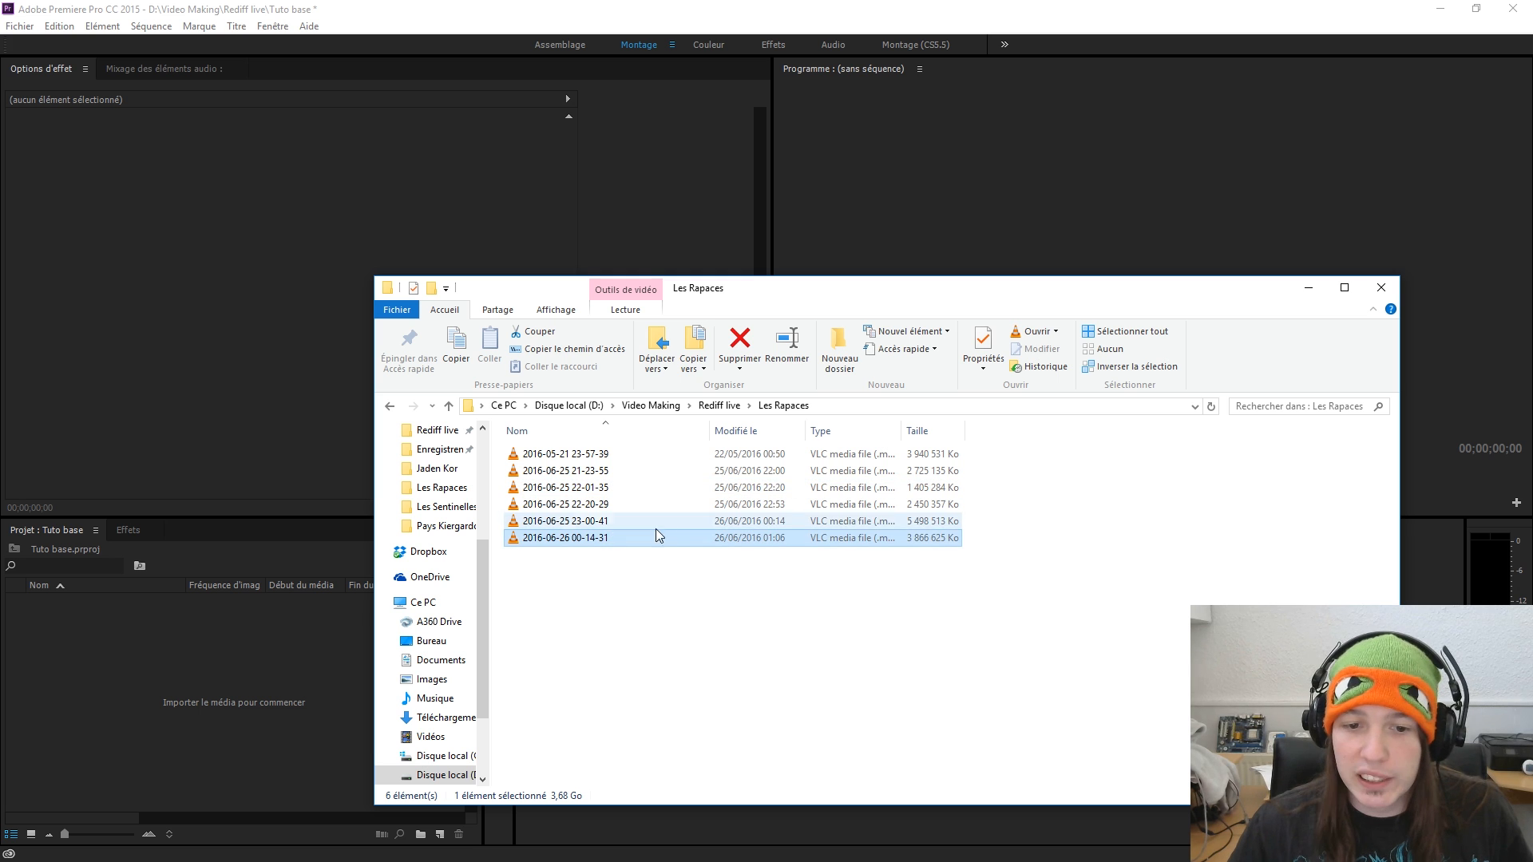
drag(684, 541, 210, 649)
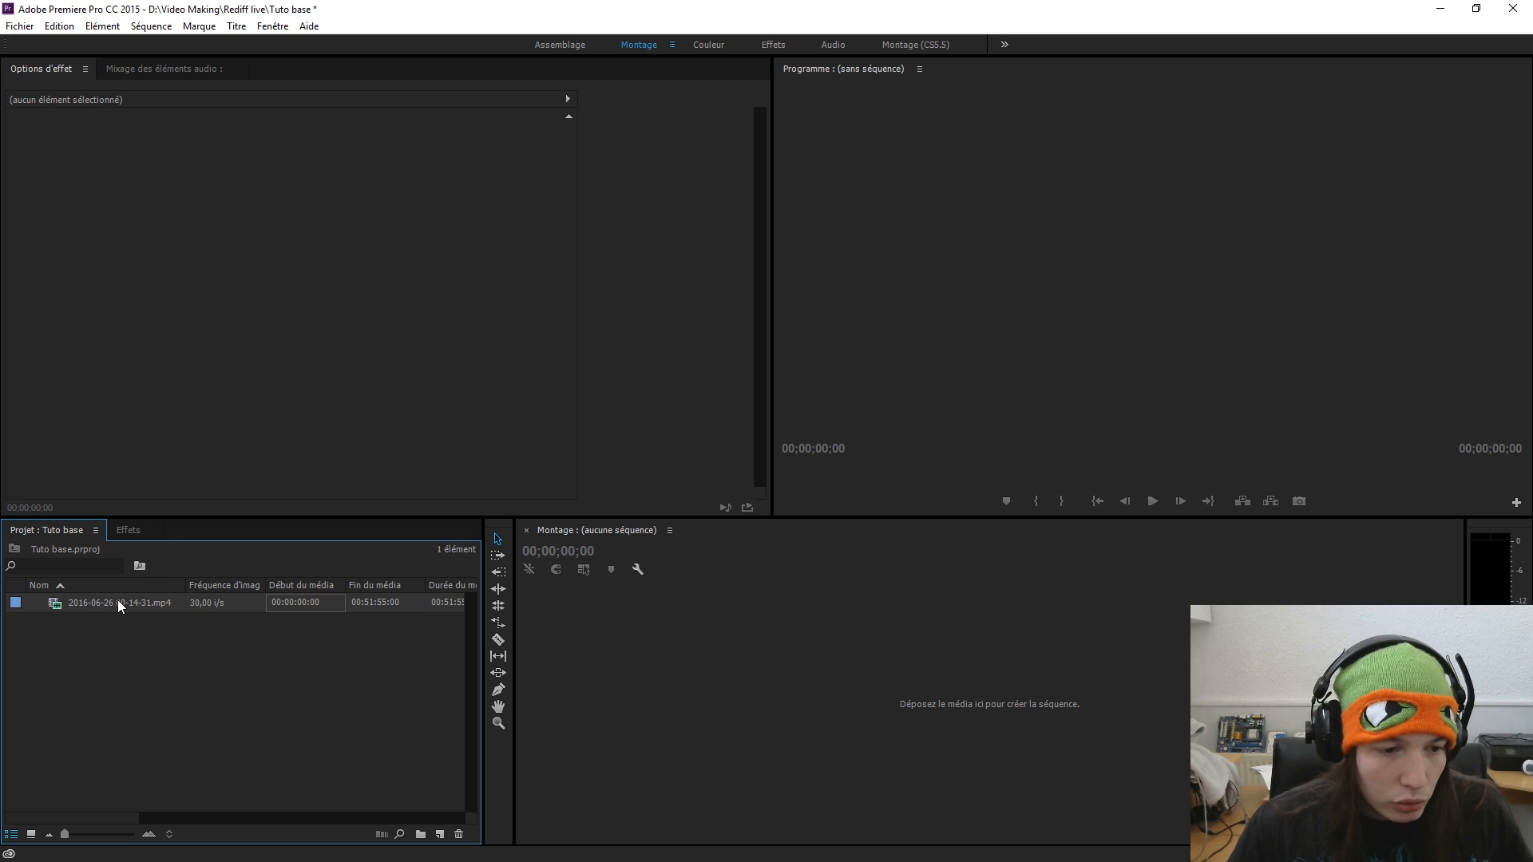
- Start a new sequence in the project and set its Base de temps to 29,97 images/seconde
mouse_move(157, 606)
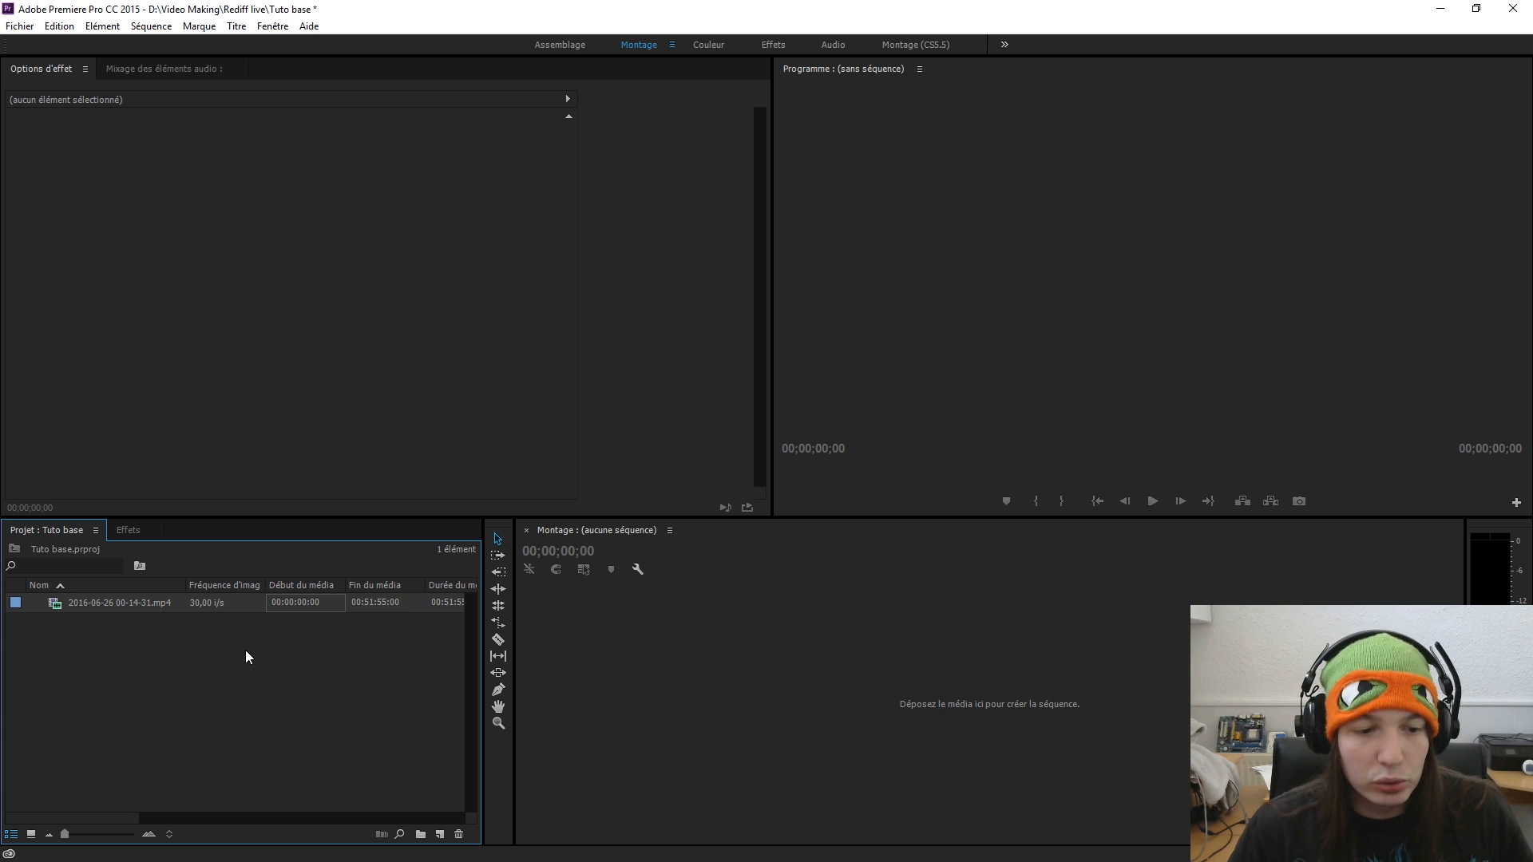
right_click(246, 650)
mouse_move(319, 719)
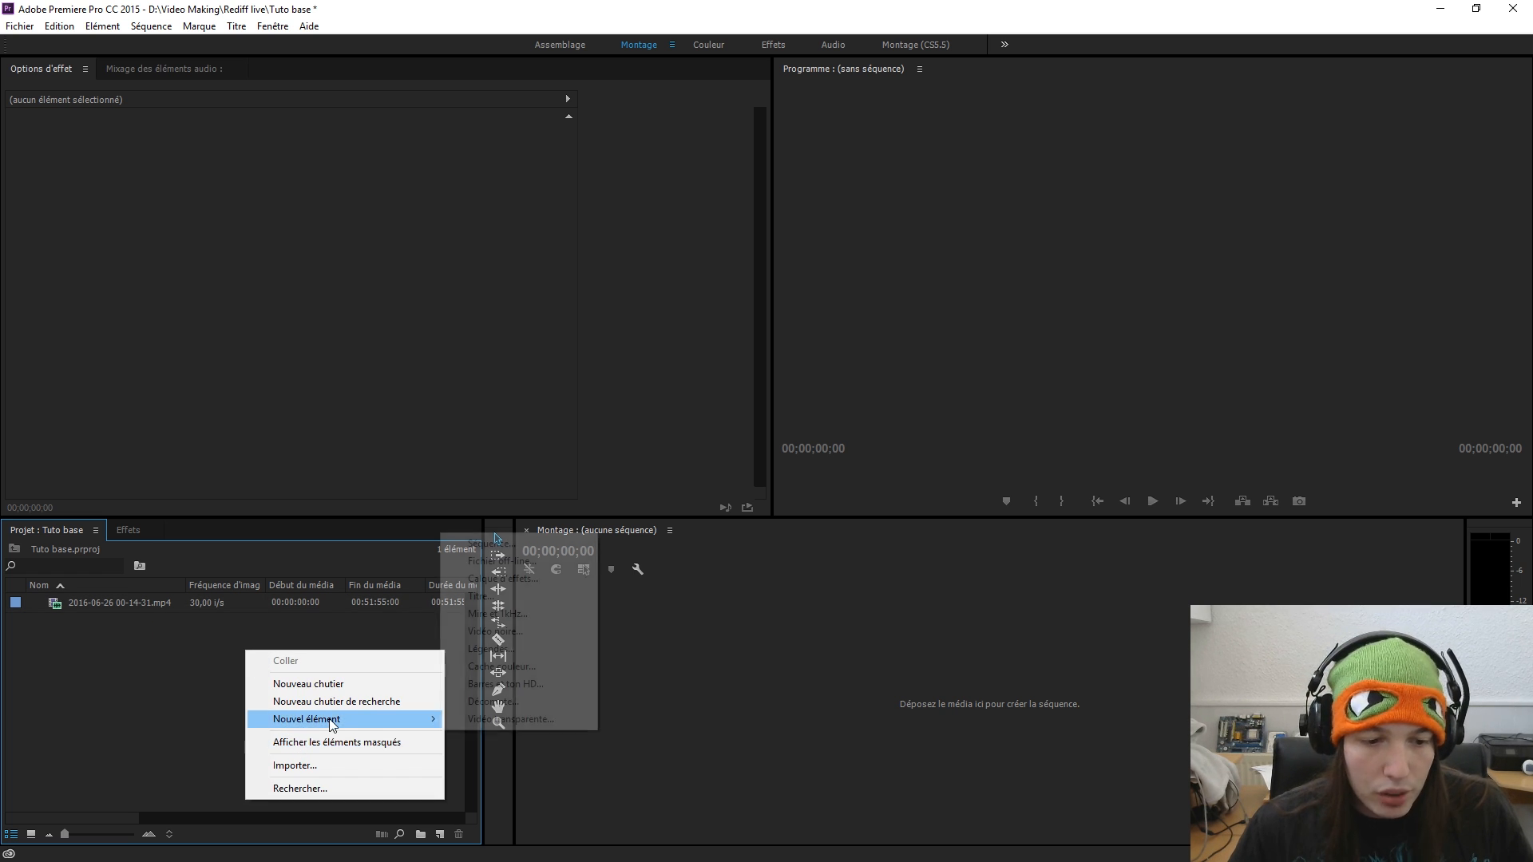
click(540, 542)
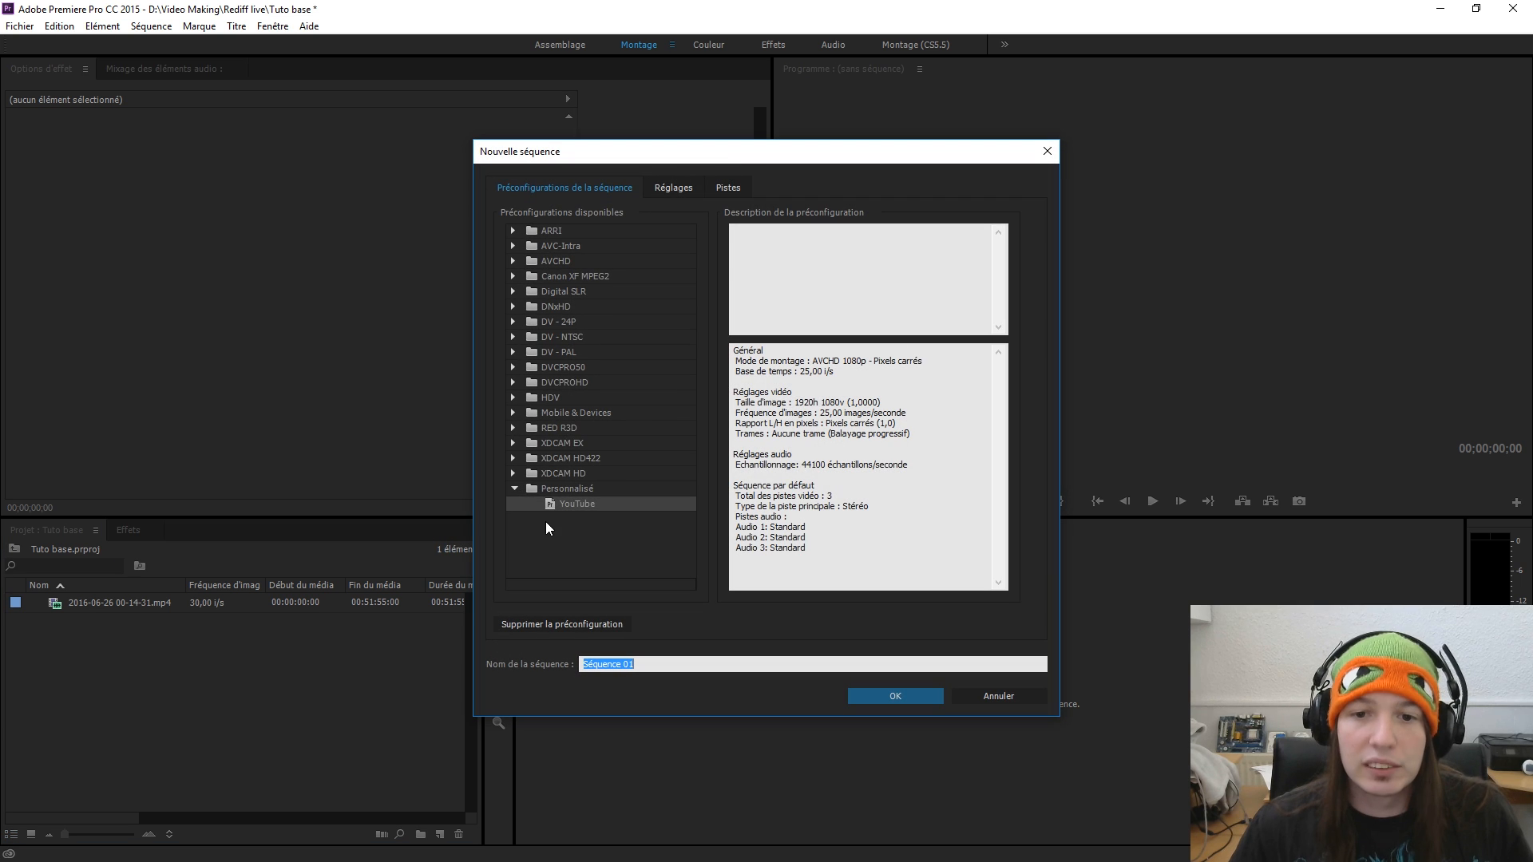
click(673, 187)
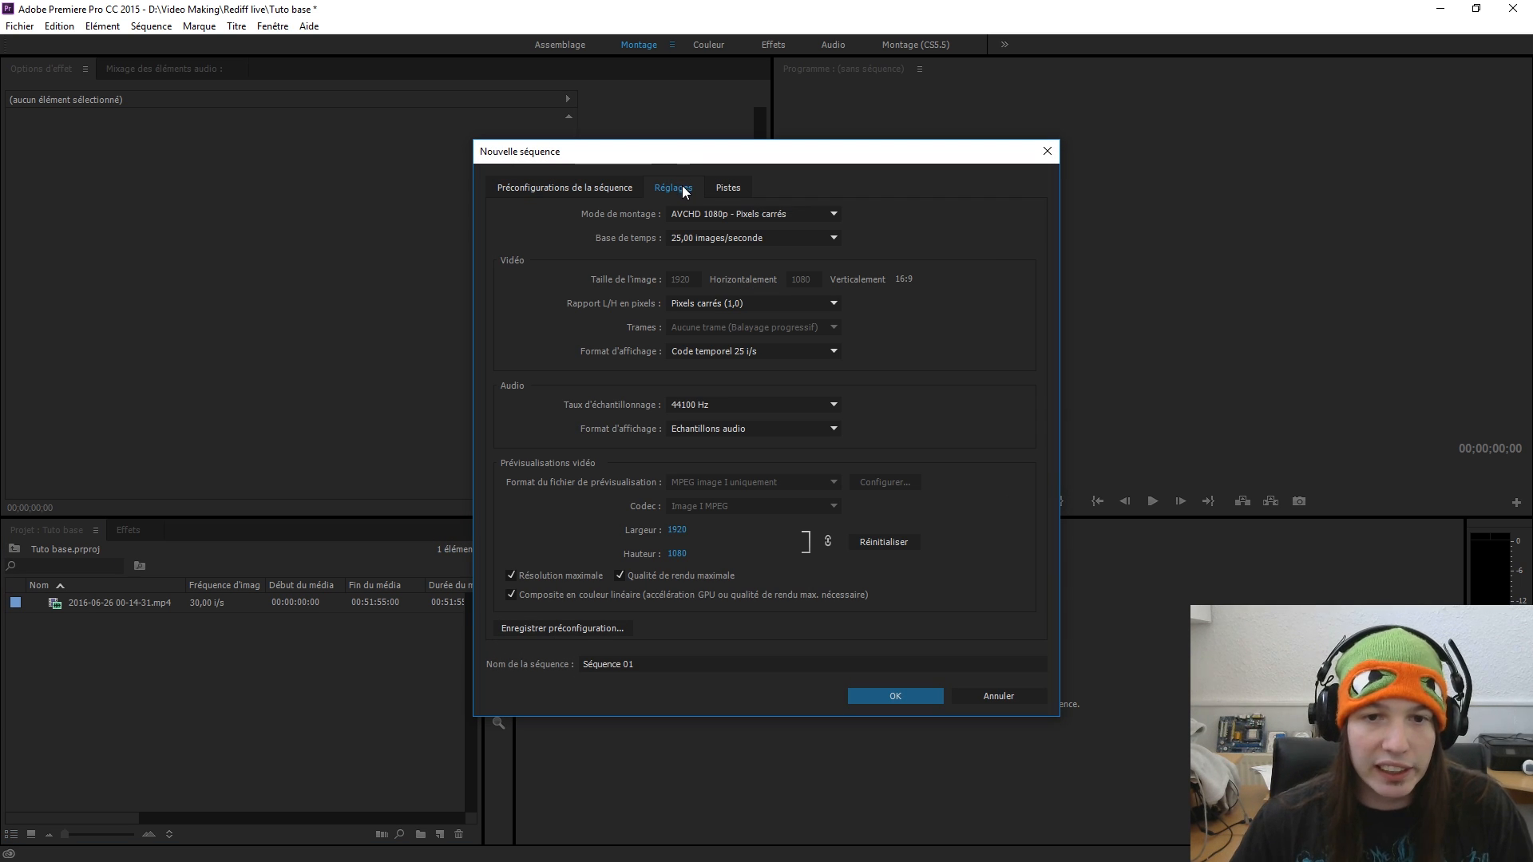
click(700, 214)
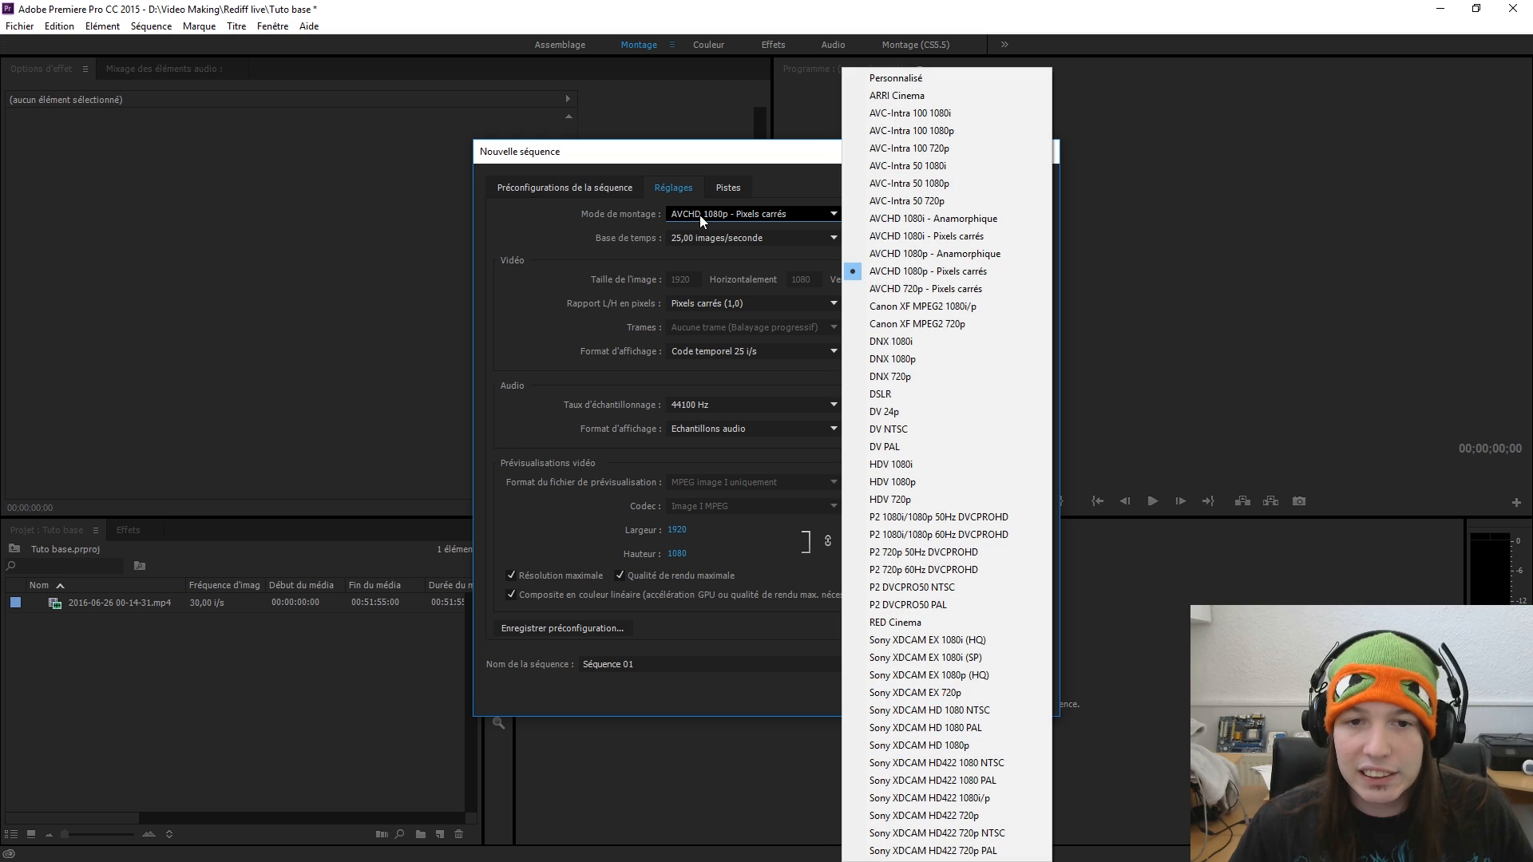
click(699, 214)
click(693, 240)
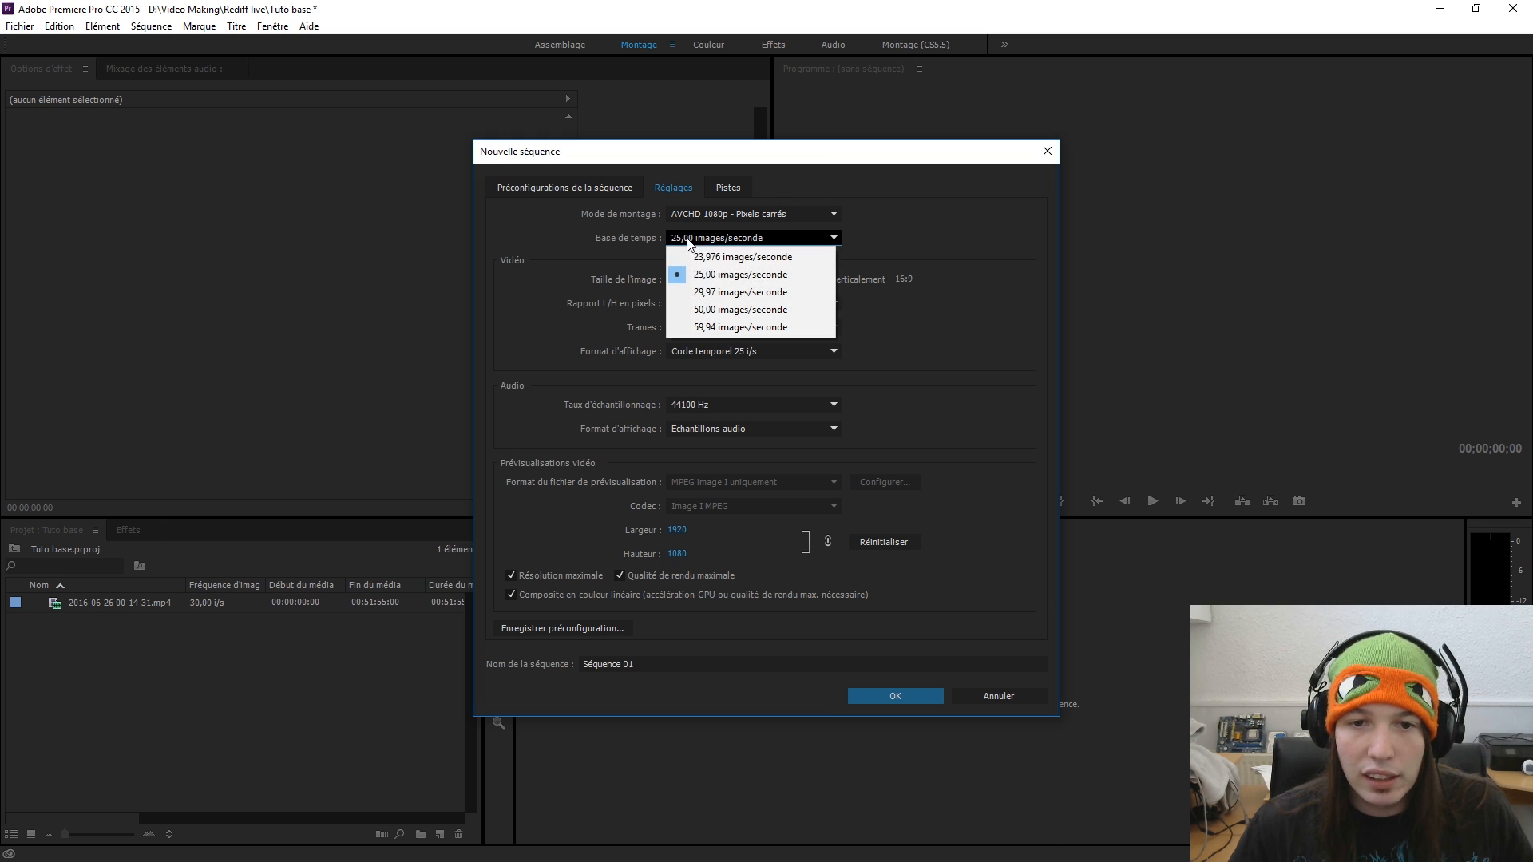
click(726, 292)
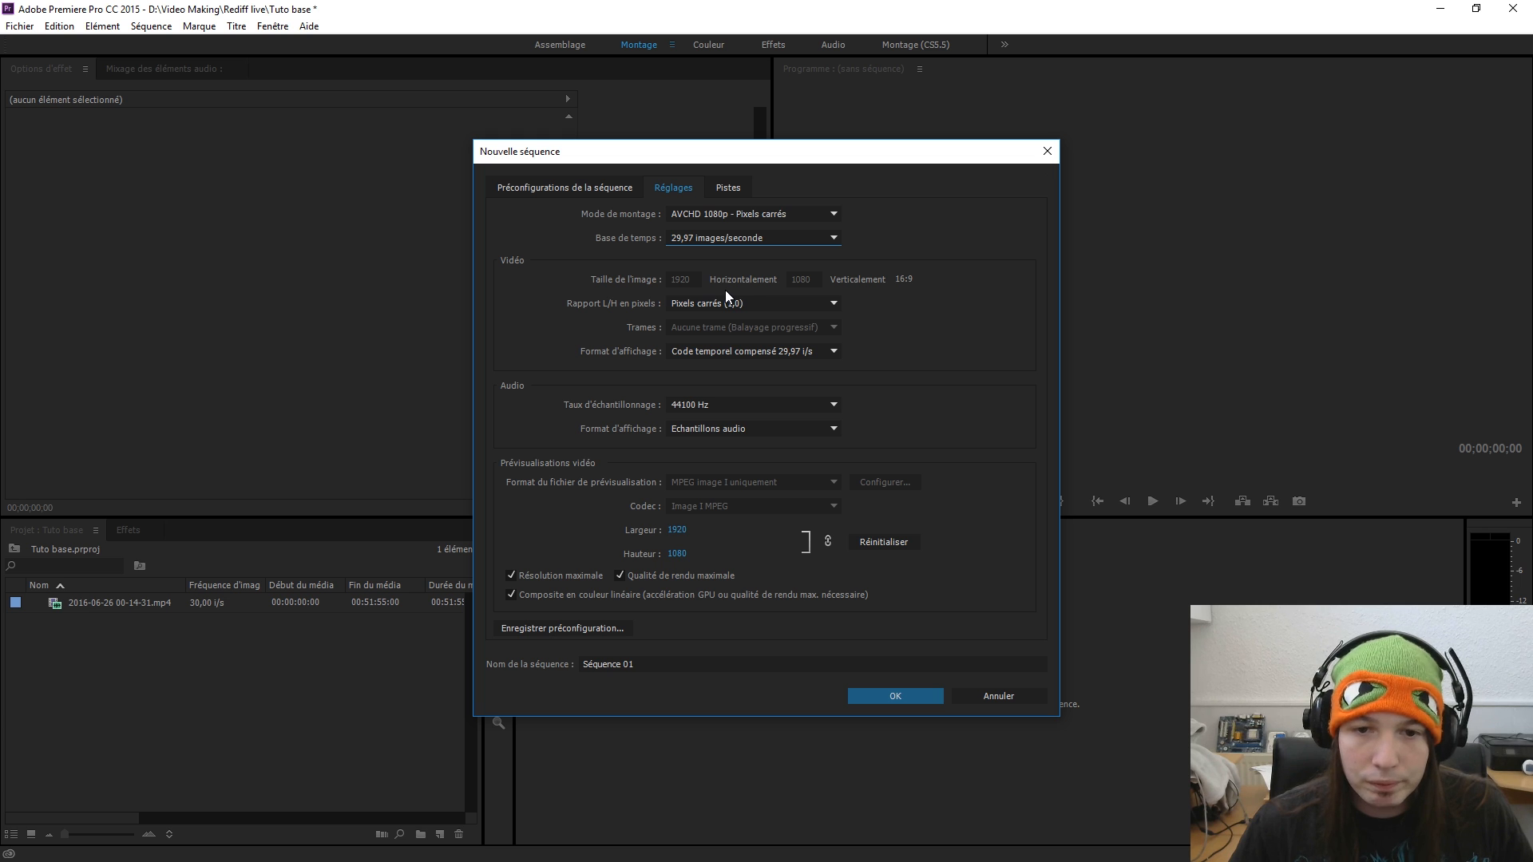
click(748, 301)
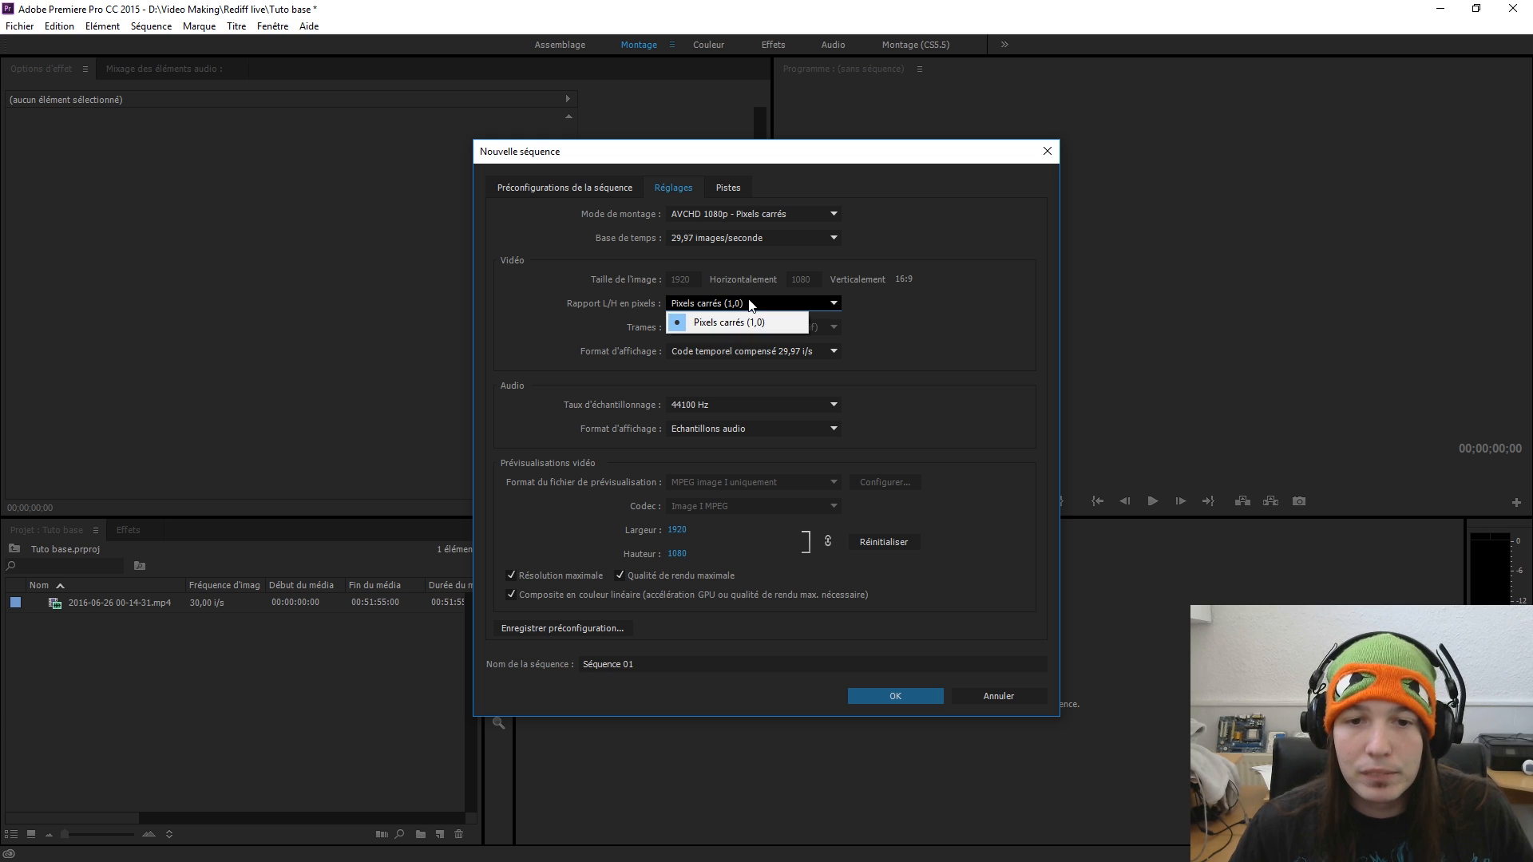
click(748, 304)
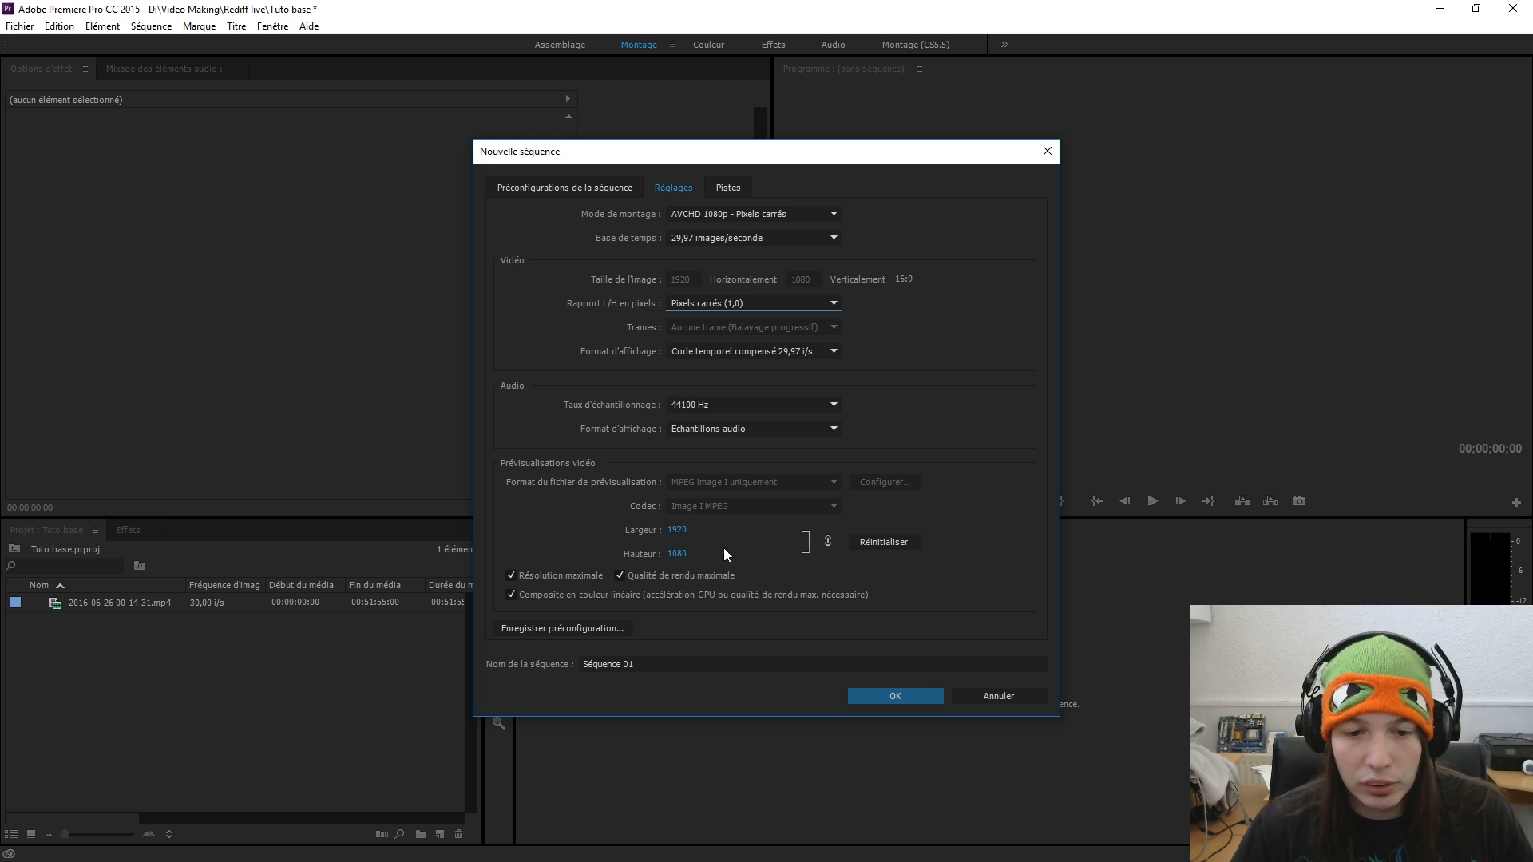
click(611, 629)
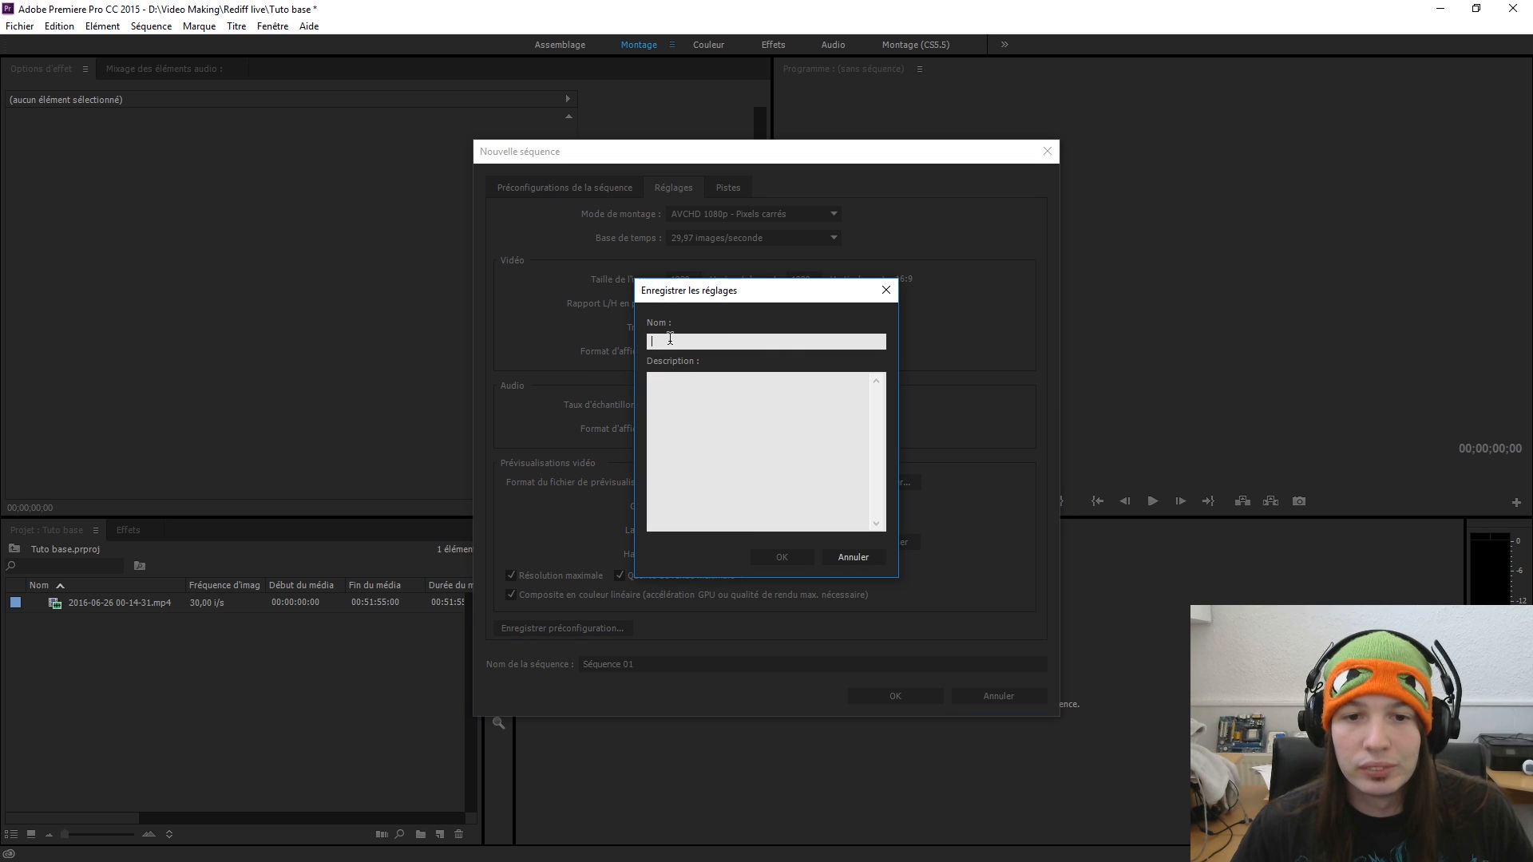
text(Youtueb)
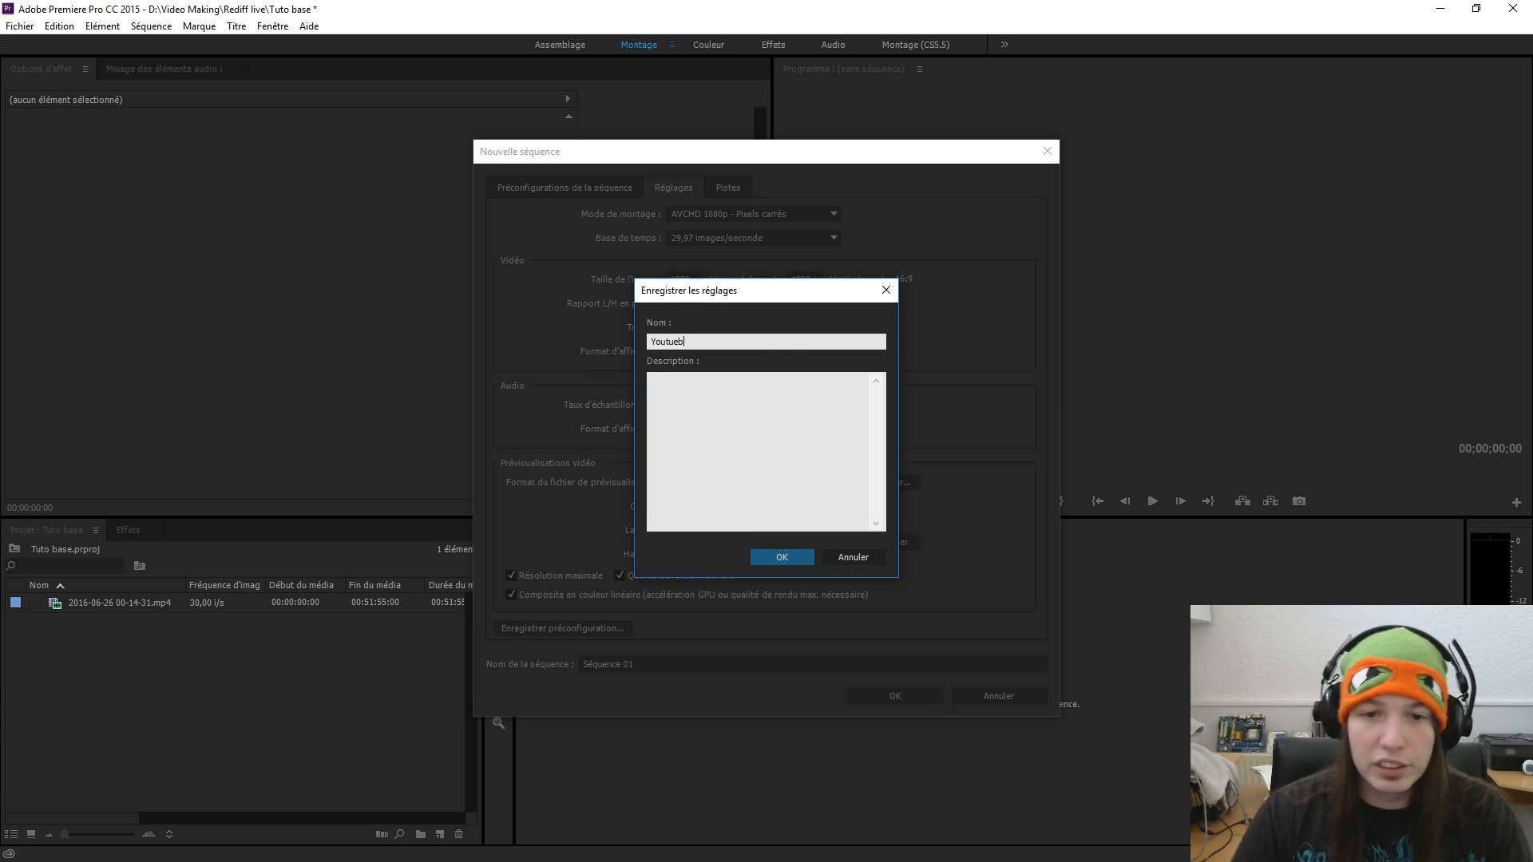
click(886, 290)
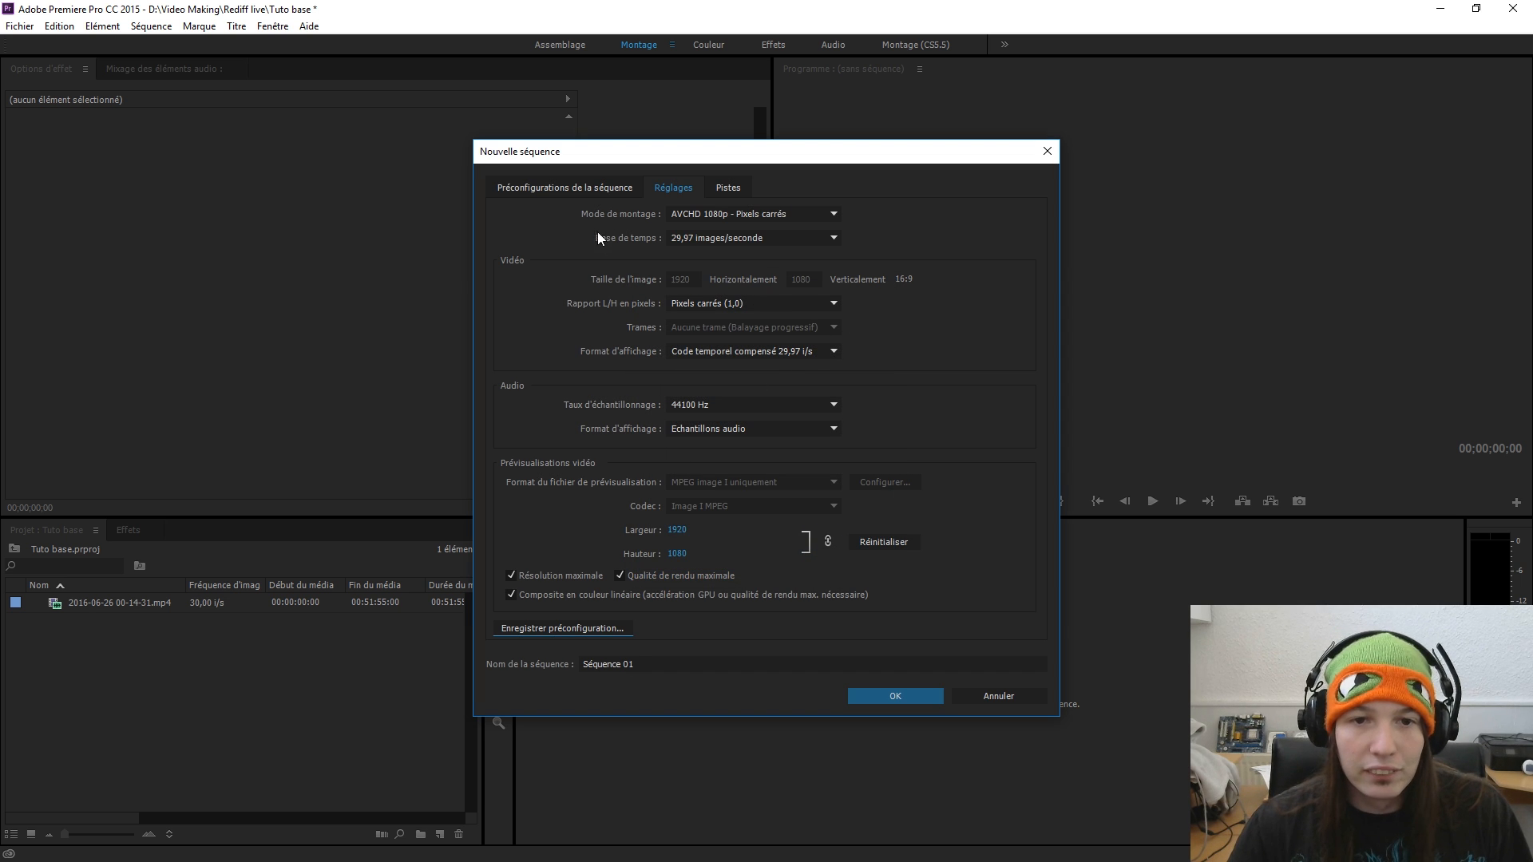
- Return to the custom YouTube preset and create the sequence with the name Test 01
click(569, 189)
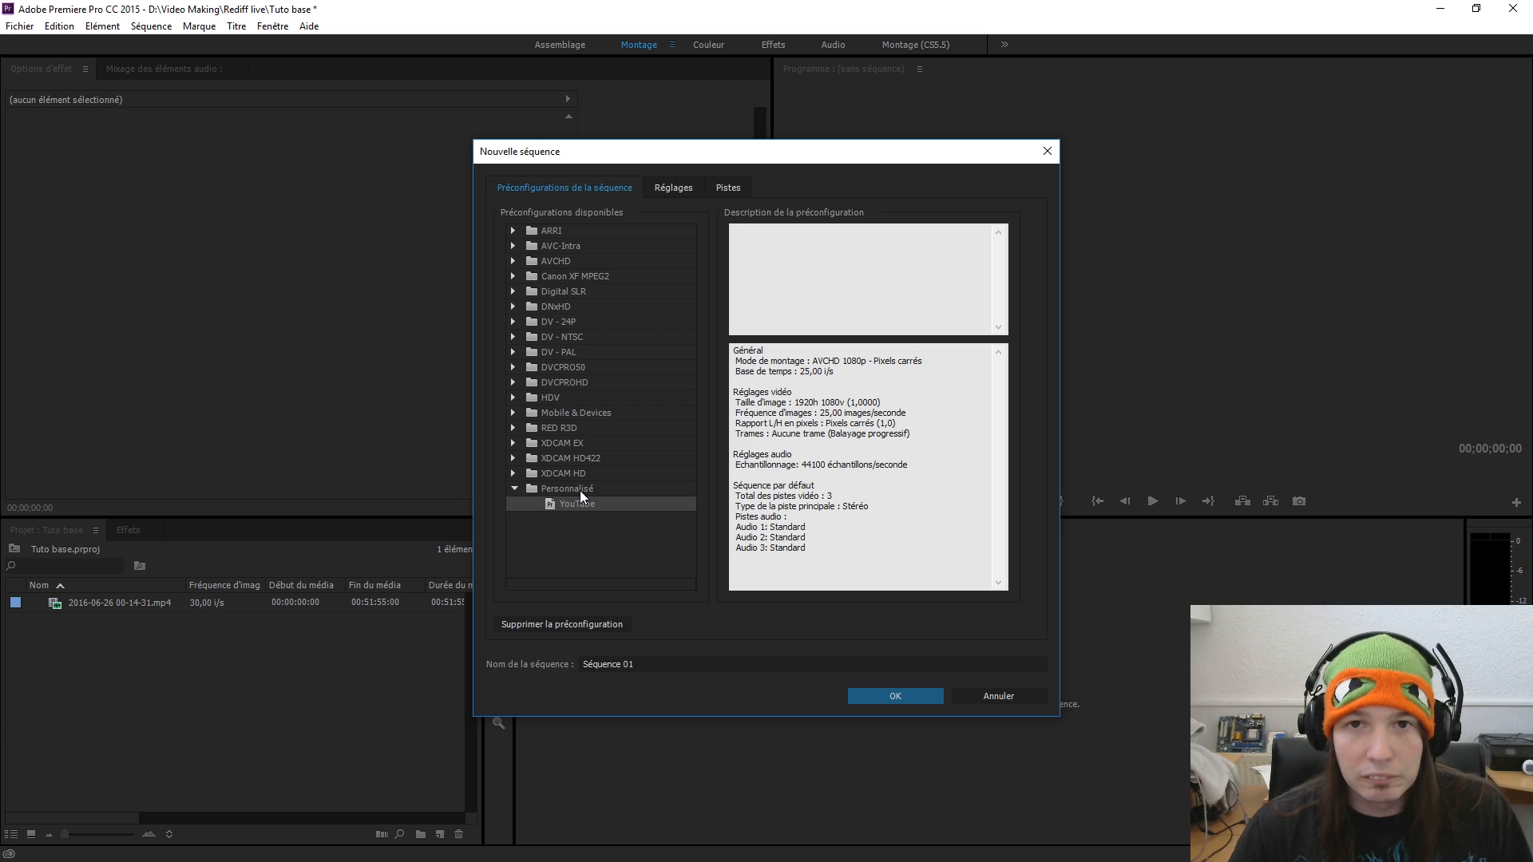
click(673, 188)
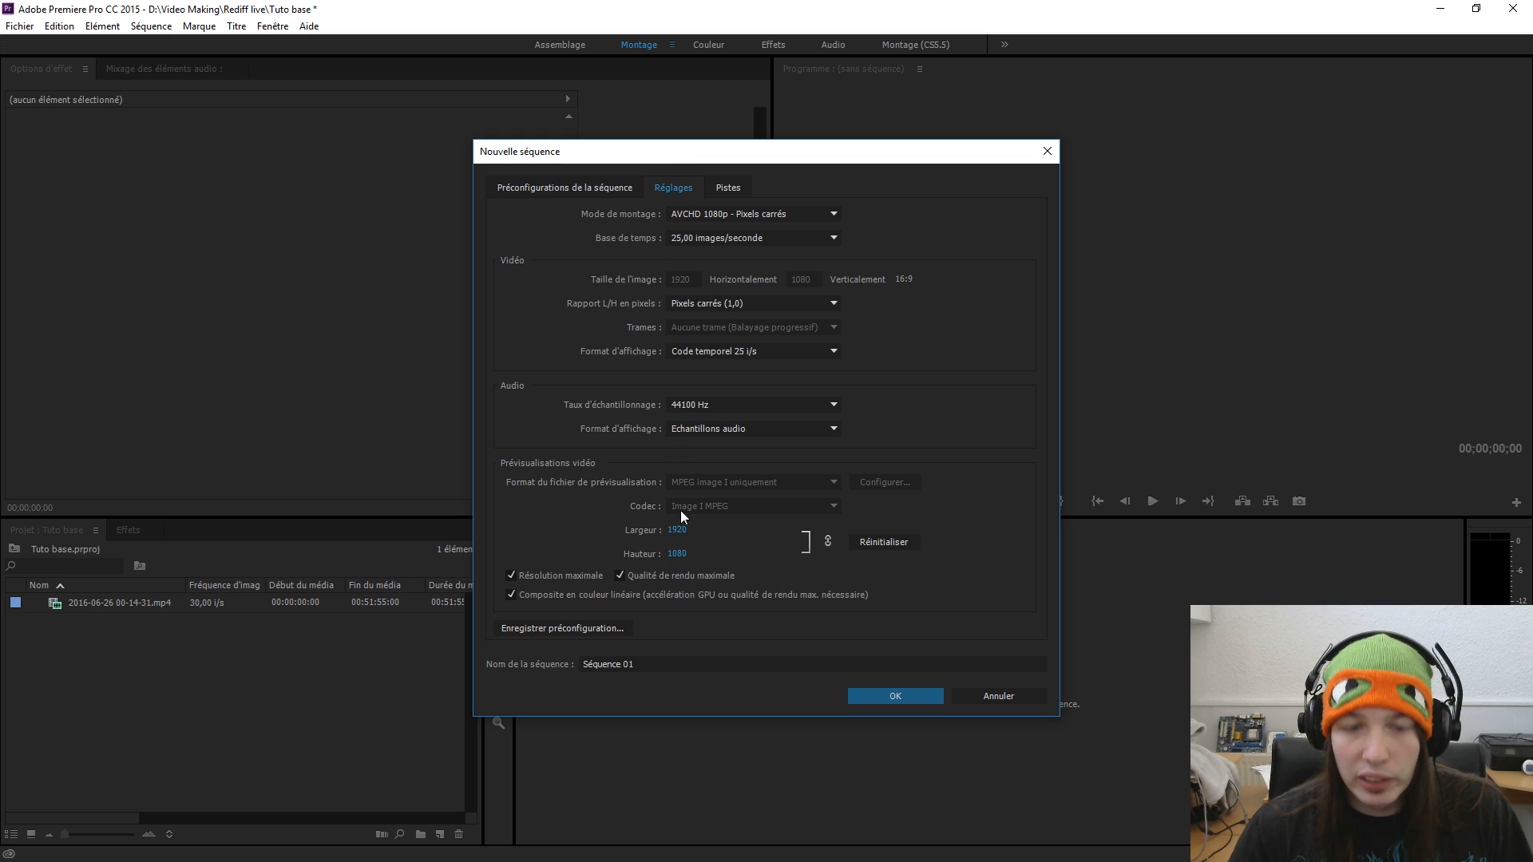
click(681, 660)
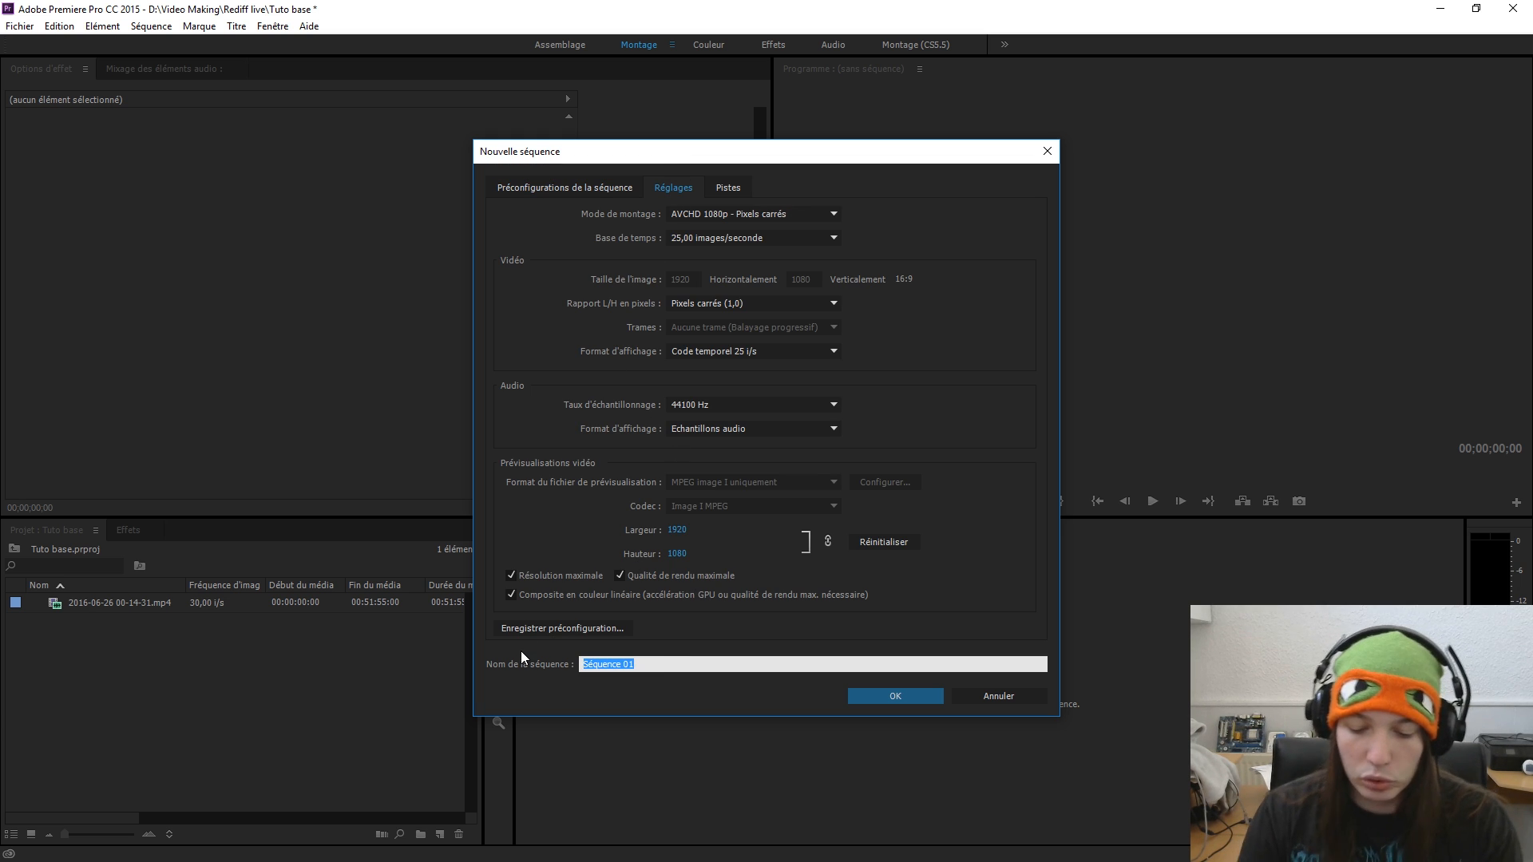
text(Test)
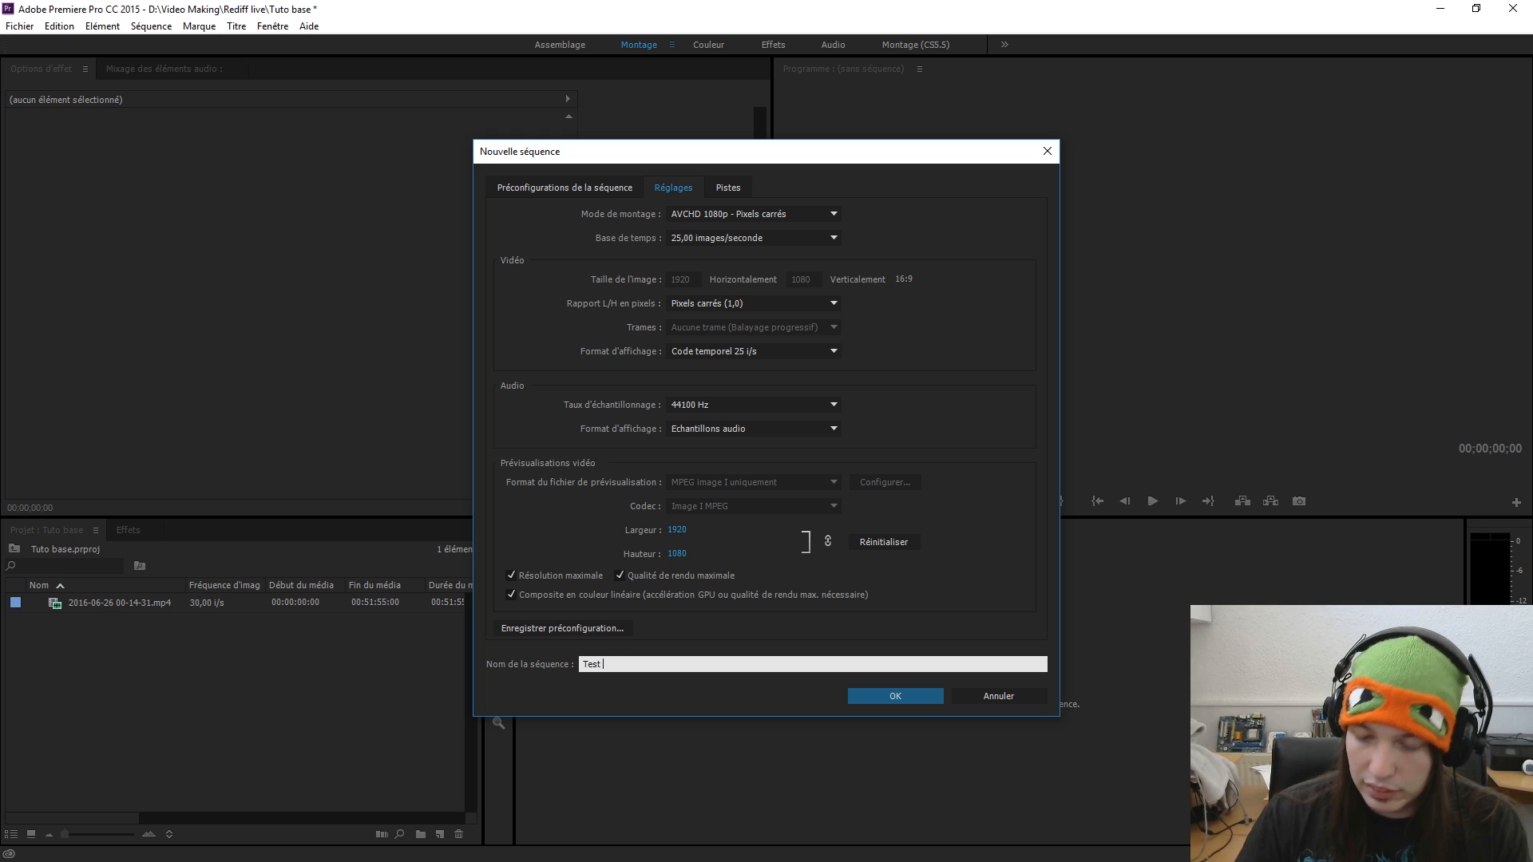
text( 01)
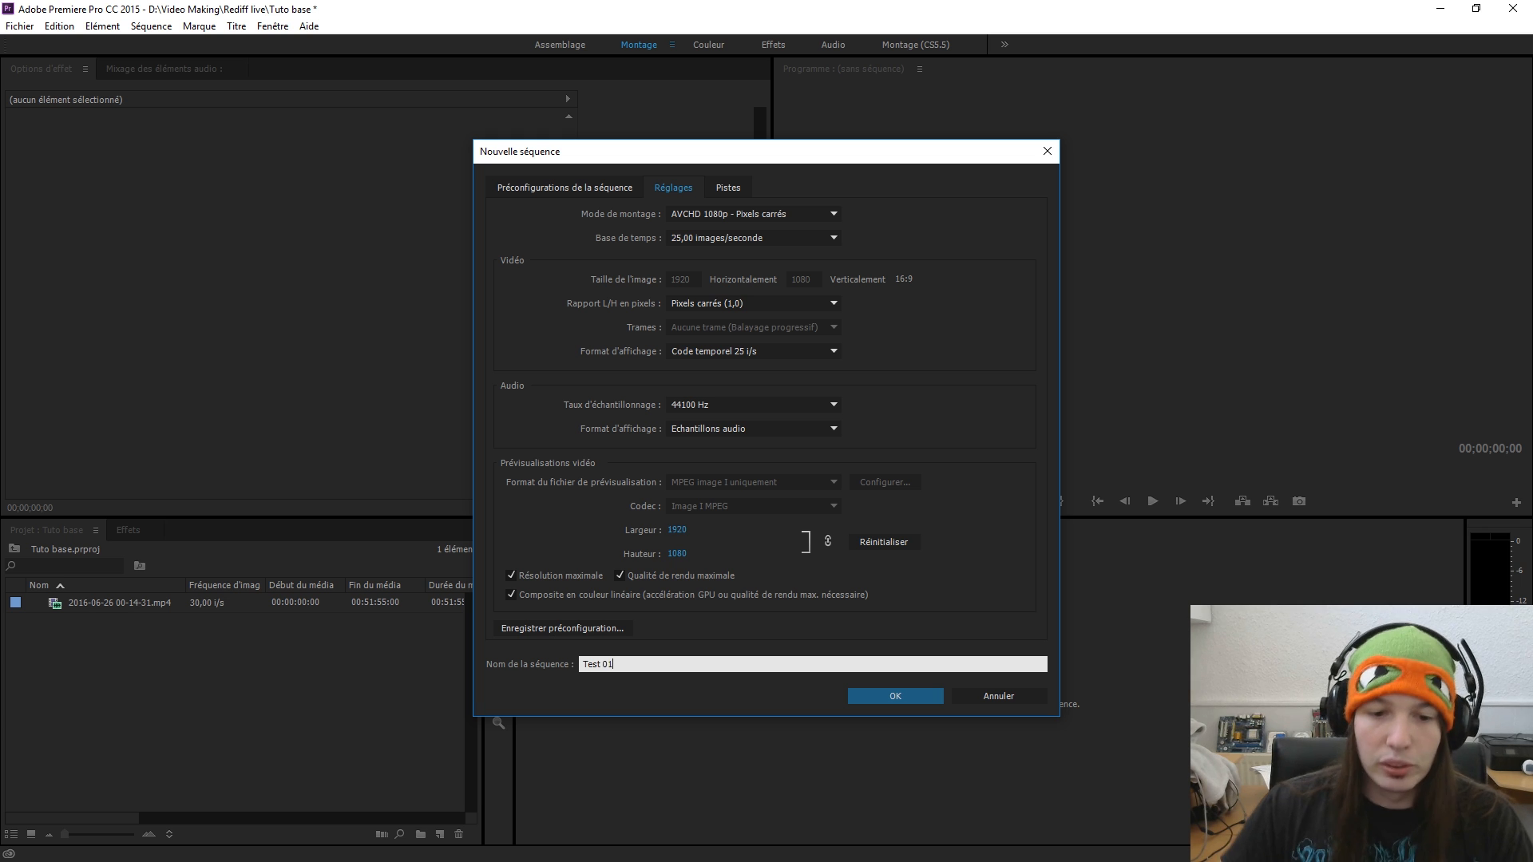
click(900, 691)
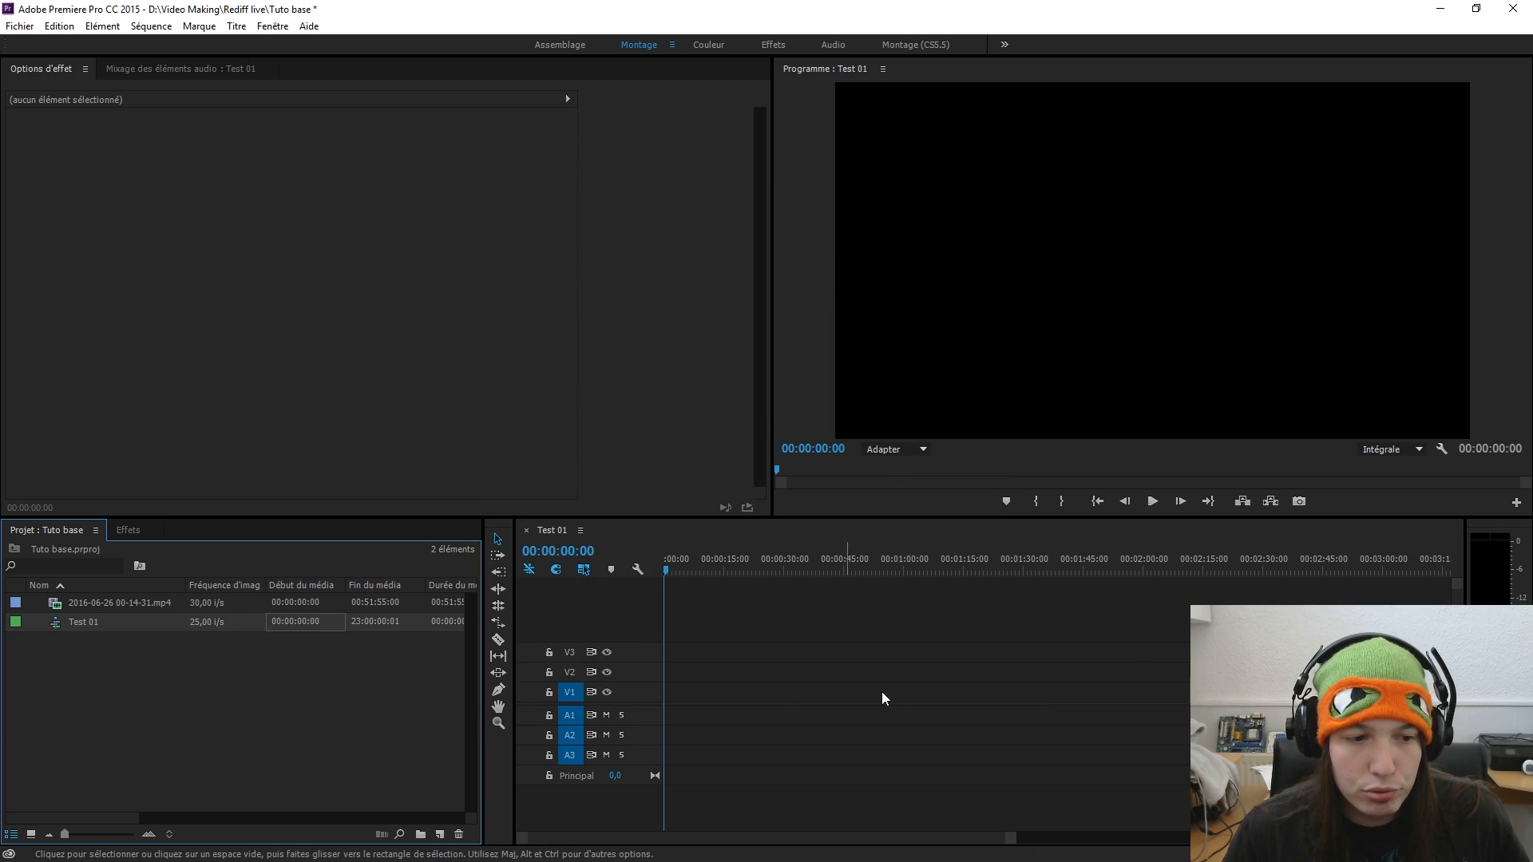
- View the imported video and the Test 01 sequence as icons, and return the project items to list view
click(56, 612)
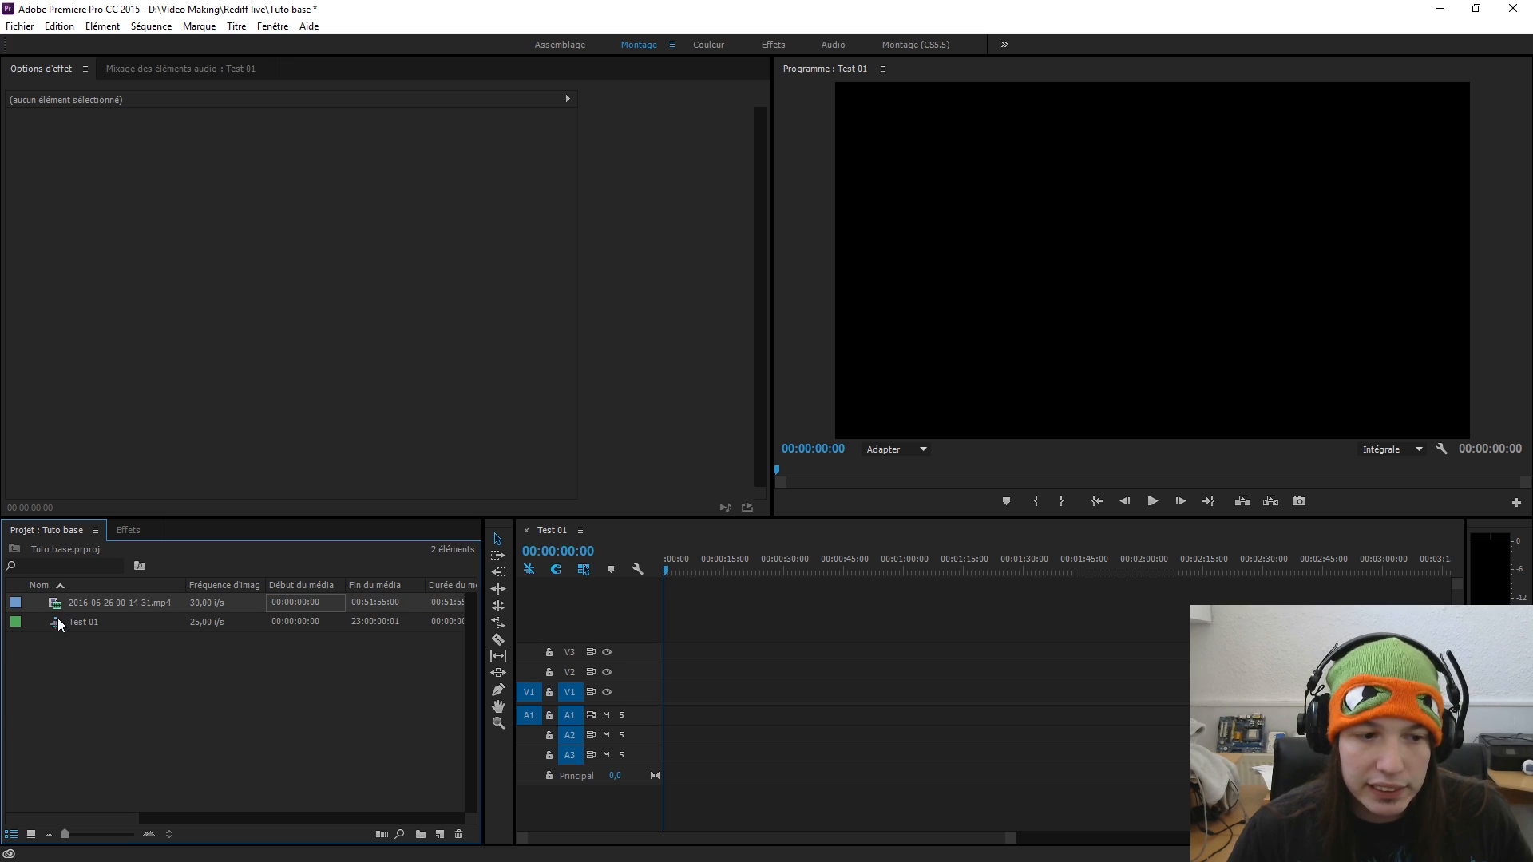
click(58, 624)
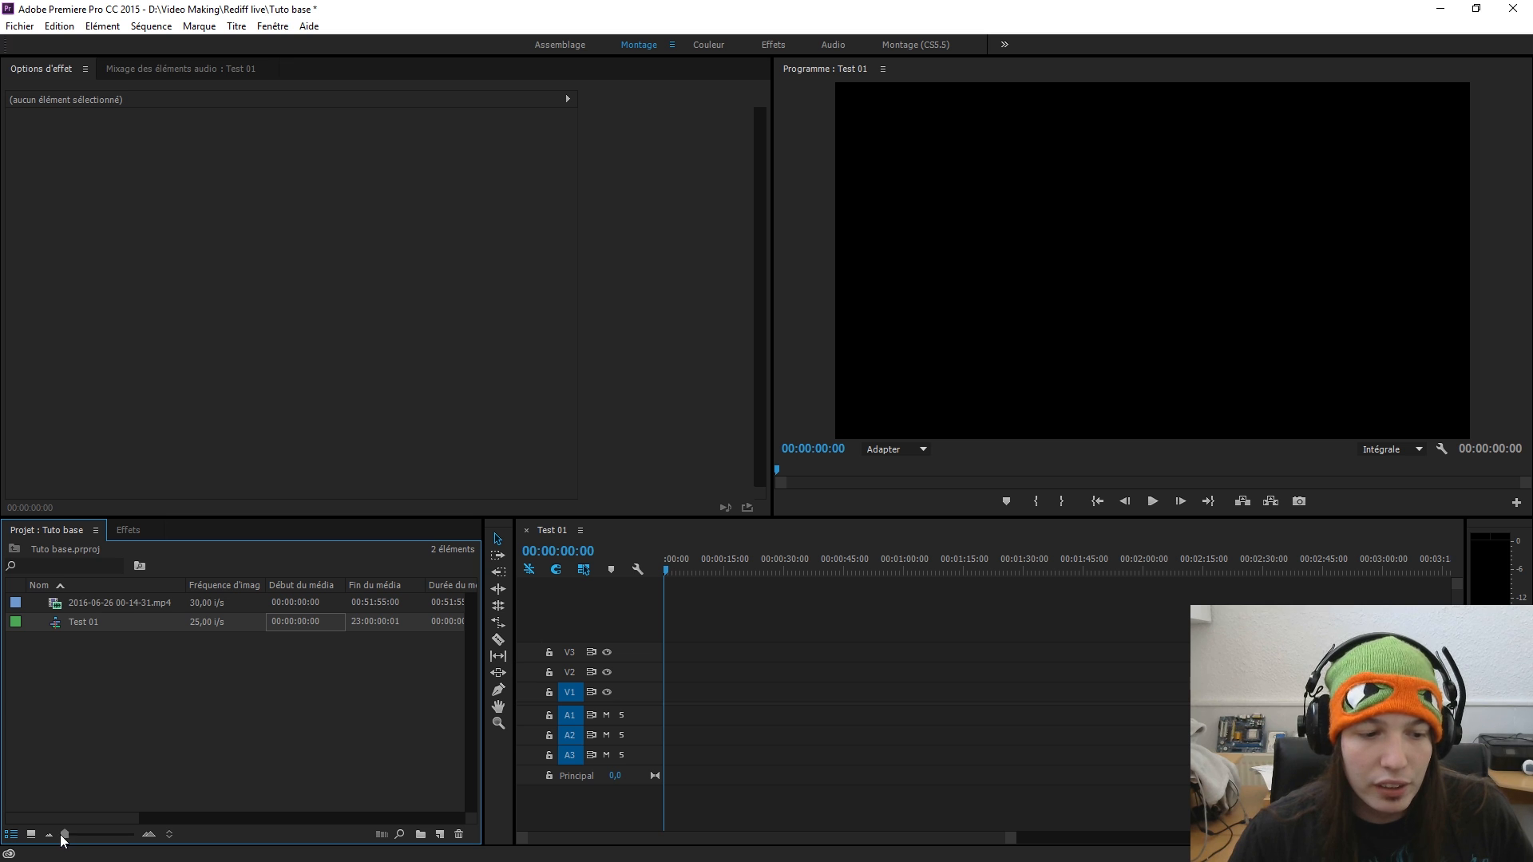
mouse_move(65, 835)
mouse_down()
mouse_move(124, 835)
mouse_move(65, 835)
mouse_up()
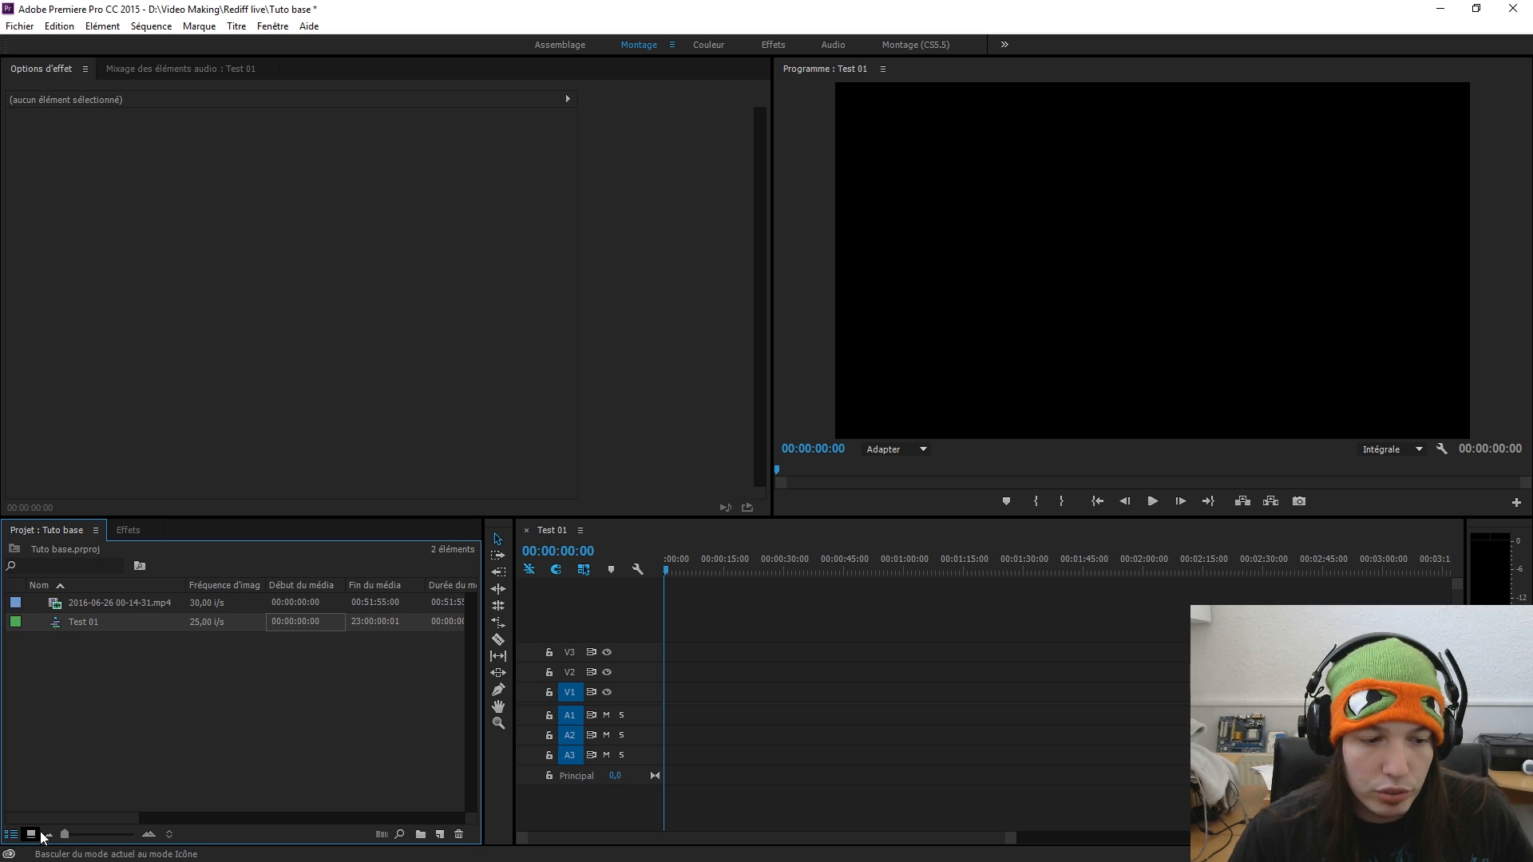
click(30, 835)
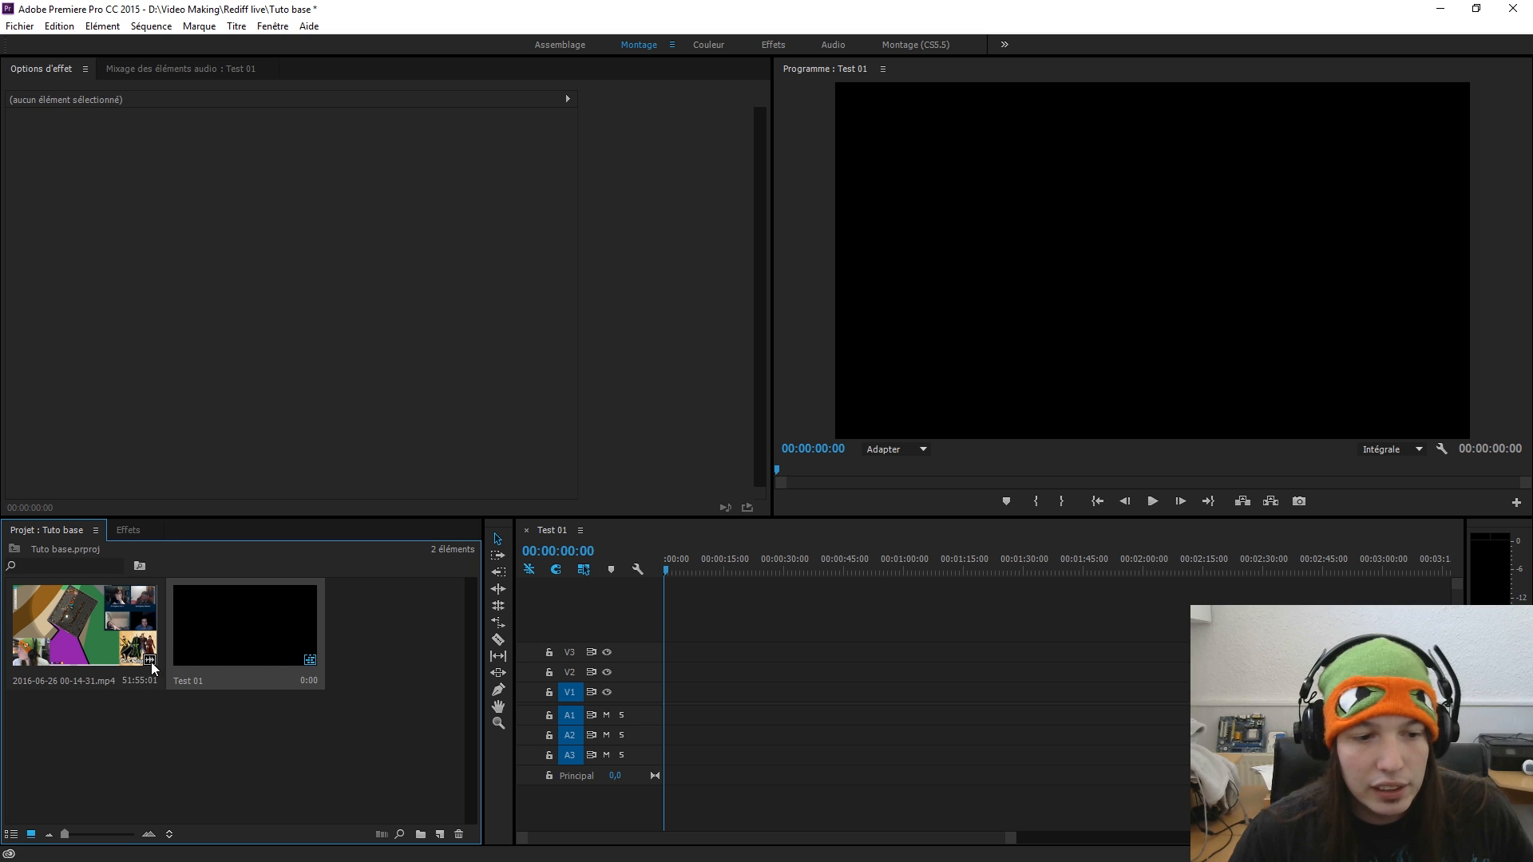
click(11, 835)
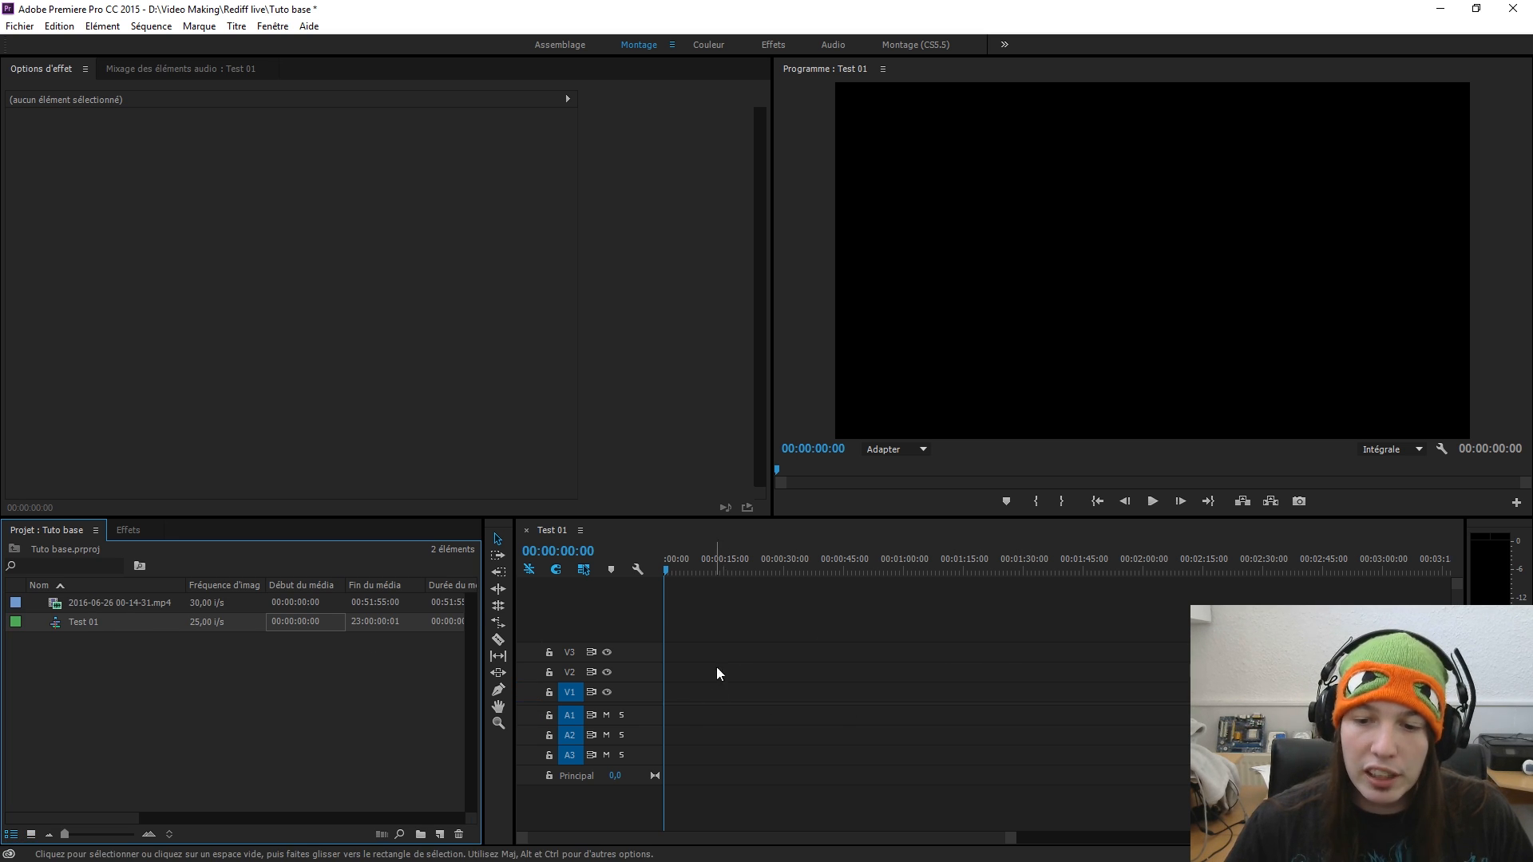
- Delete the Test 01 sequence from the project
drag(85, 608, 177, 607)
click(139, 622)
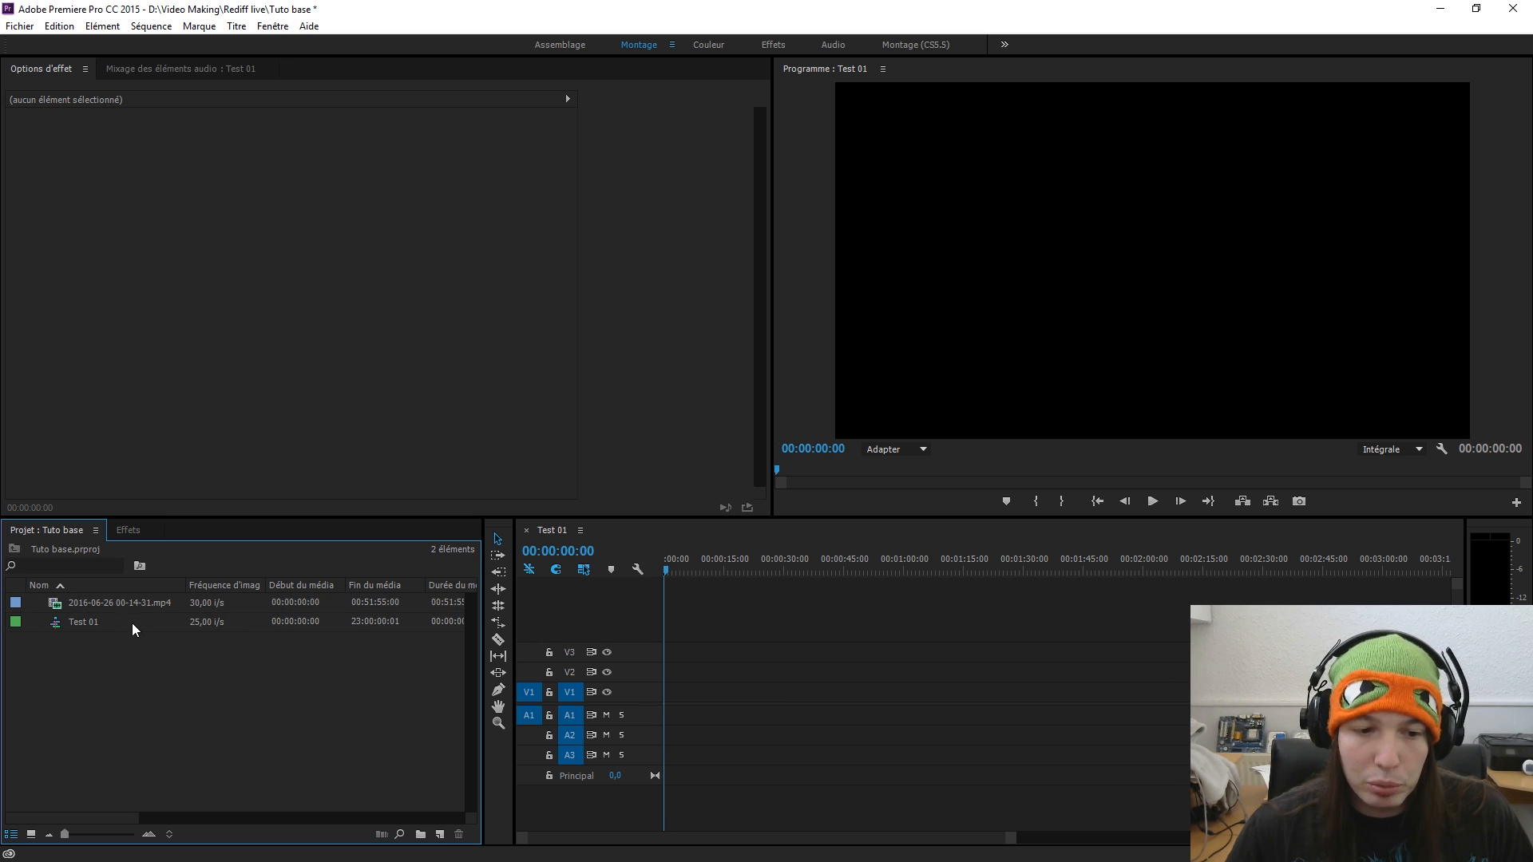
click(91, 621)
click(459, 834)
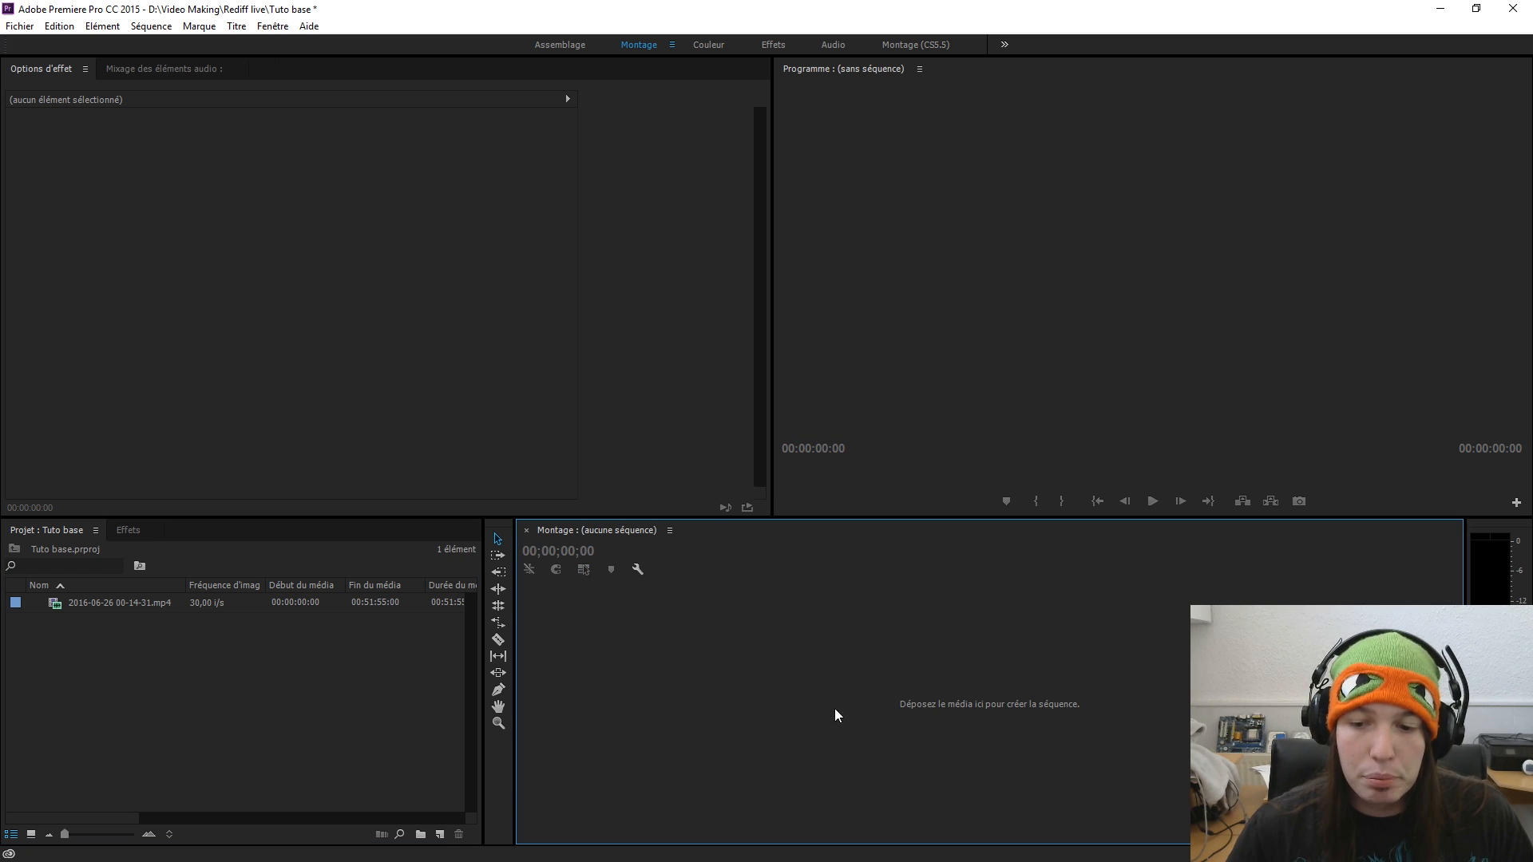
drag(98, 596, 801, 678)
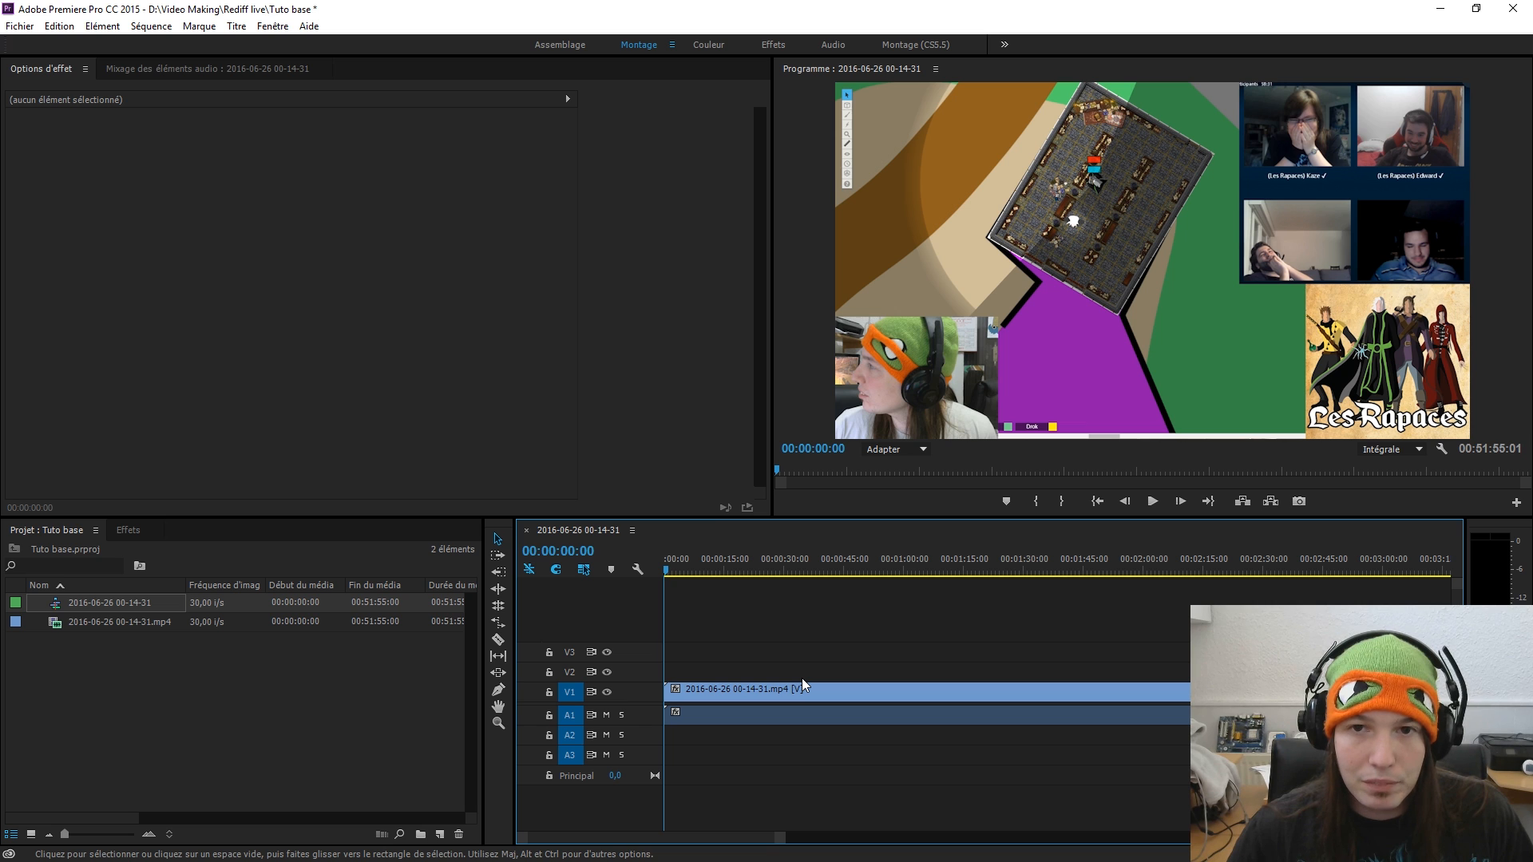
click(89, 602)
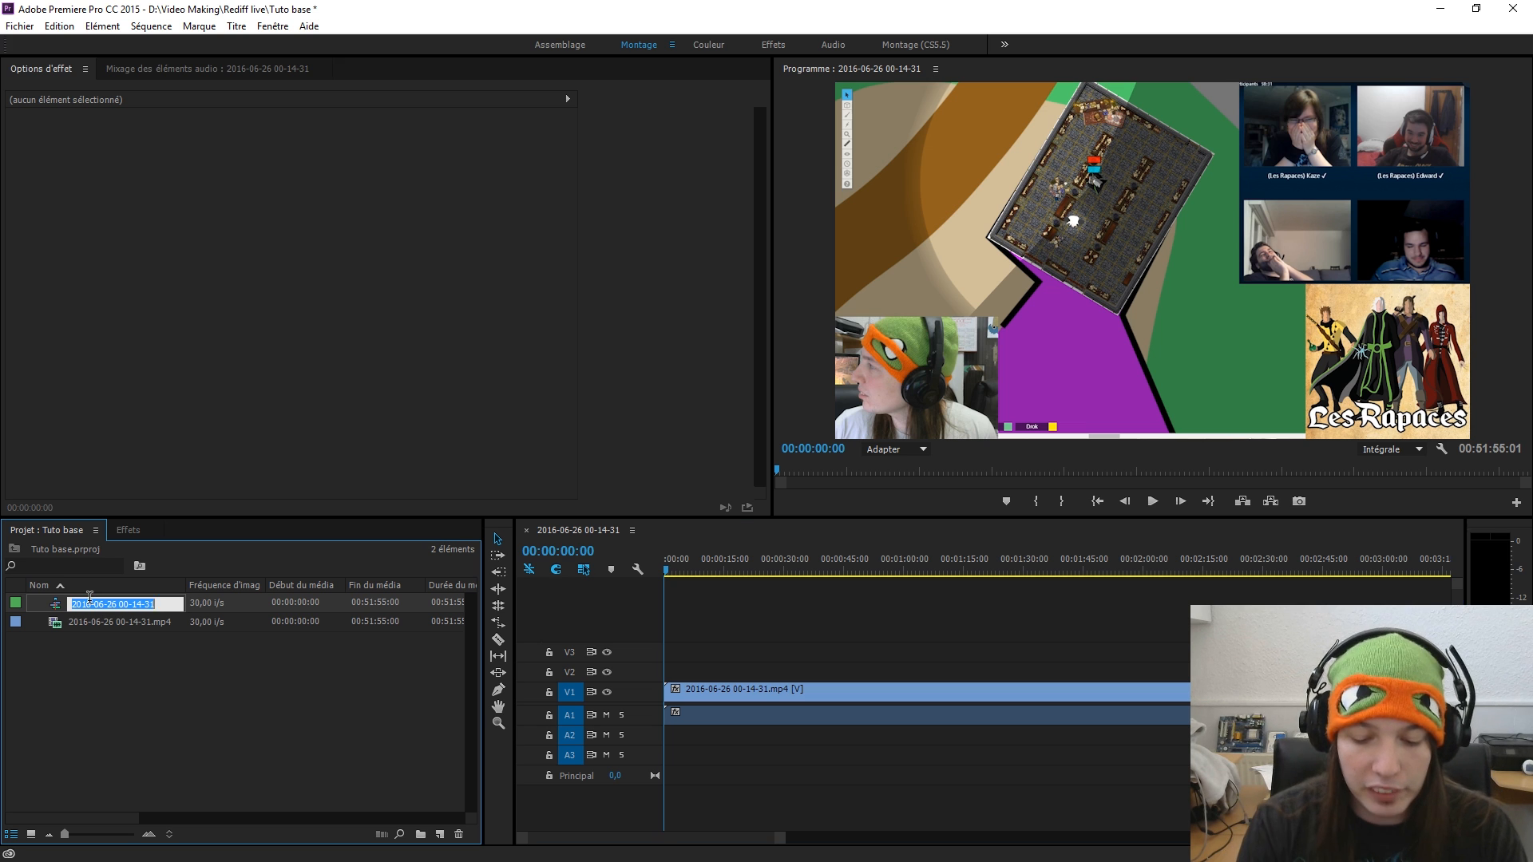
text(Test 01)
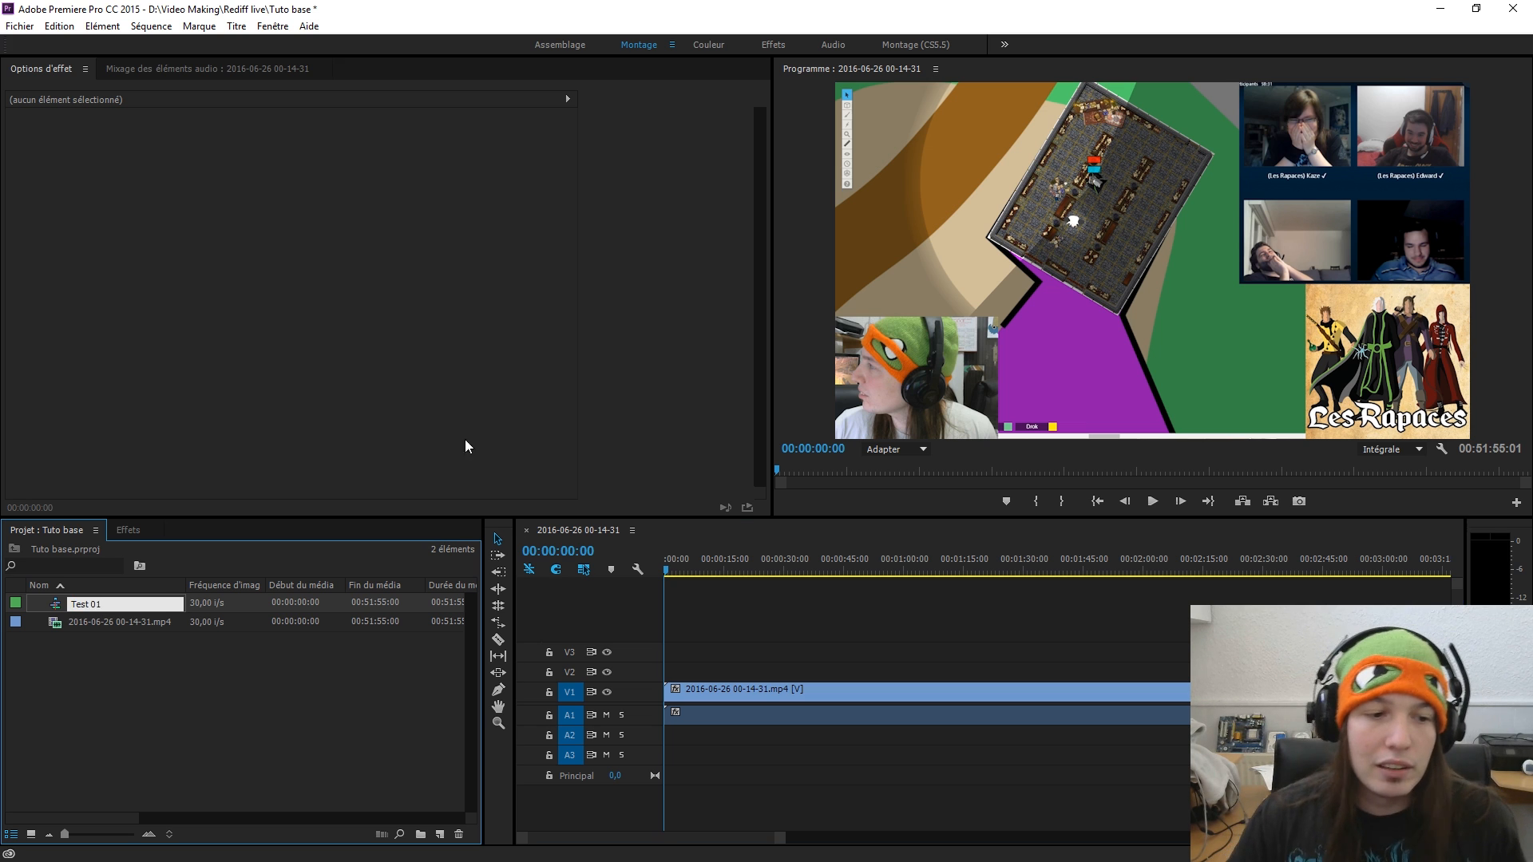
click(308, 741)
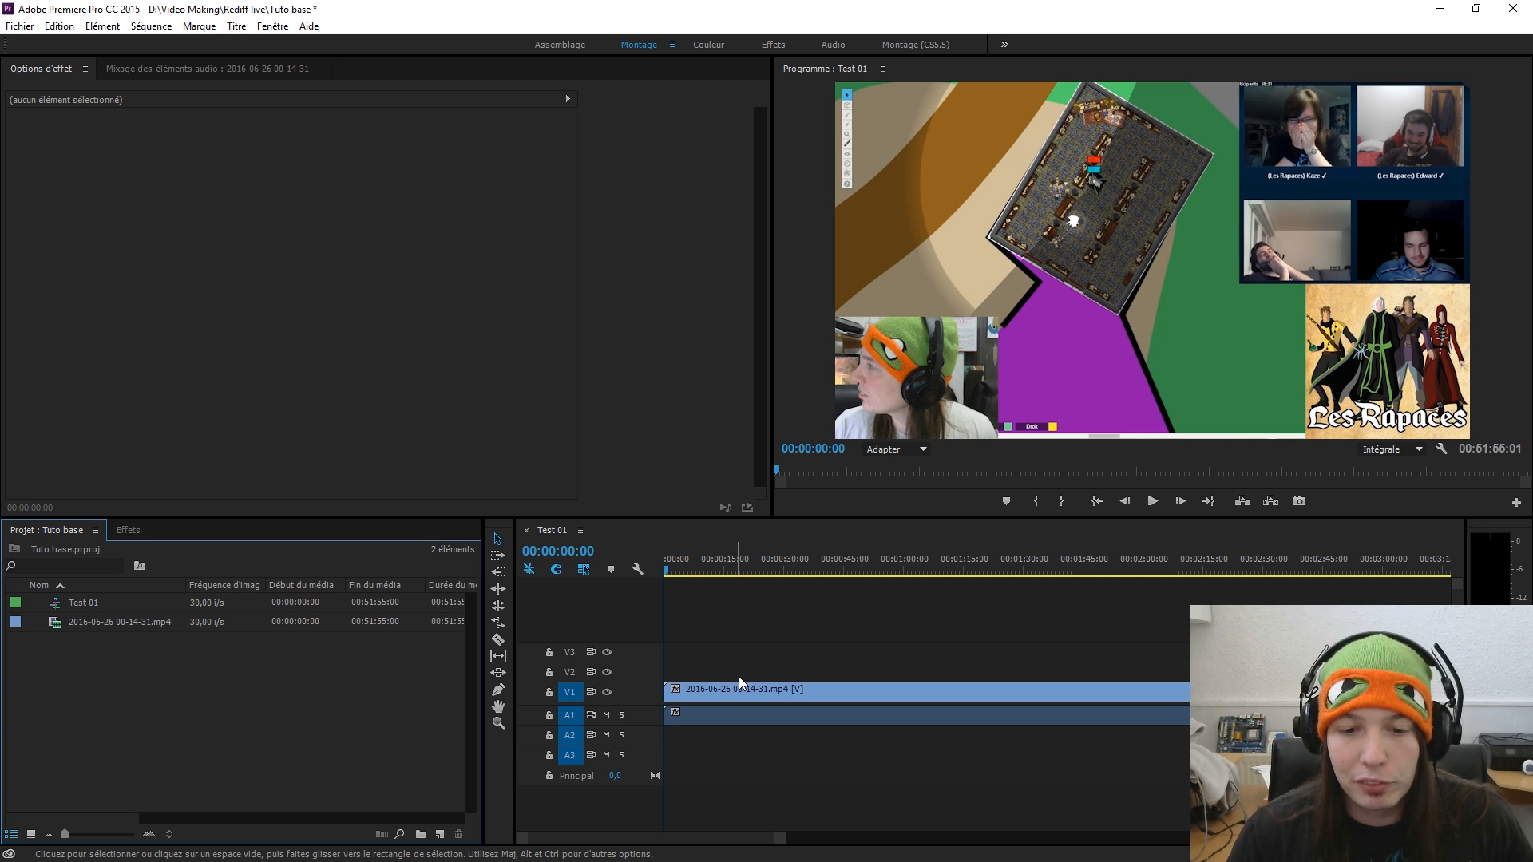
- Play a few seconds of the Test 01 sequence from about 00:00:07:06
mouse_move(693, 567)
mouse_down()
mouse_move(995, 567)
mouse_move(692, 559)
mouse_up()
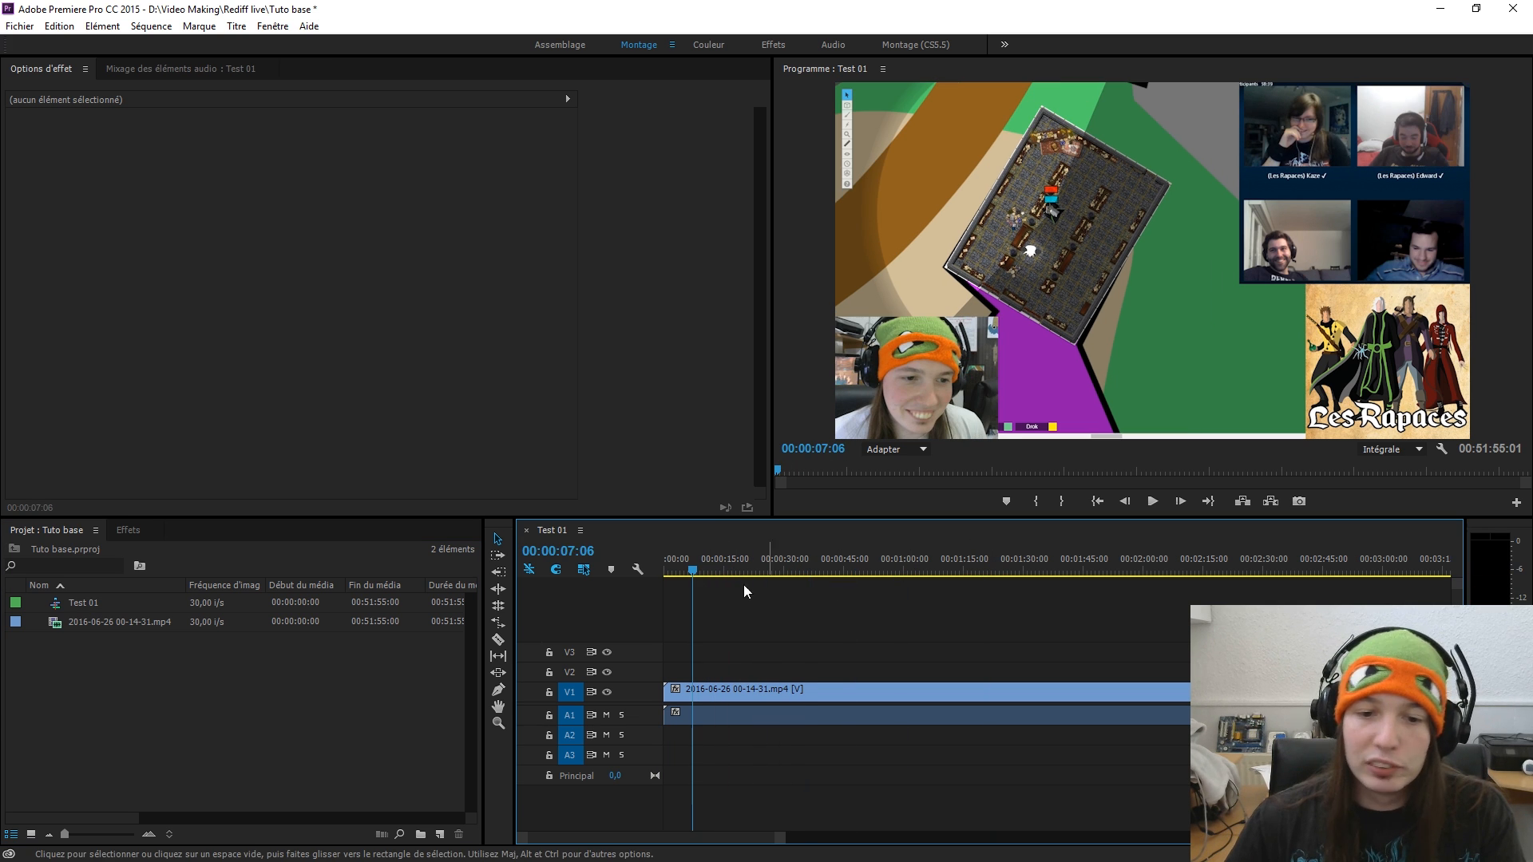
key(space)
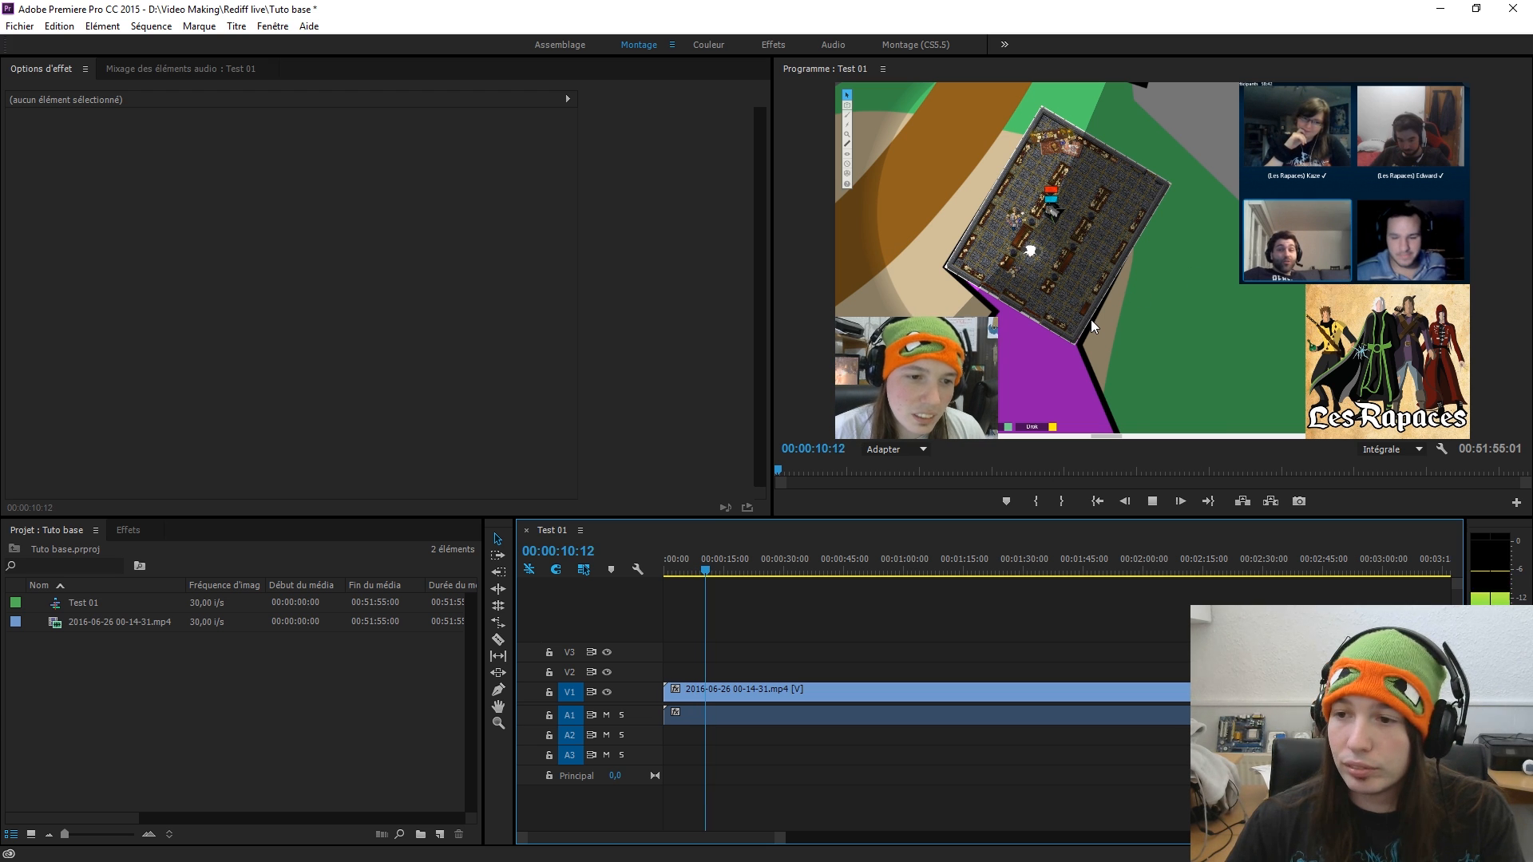
key(space)
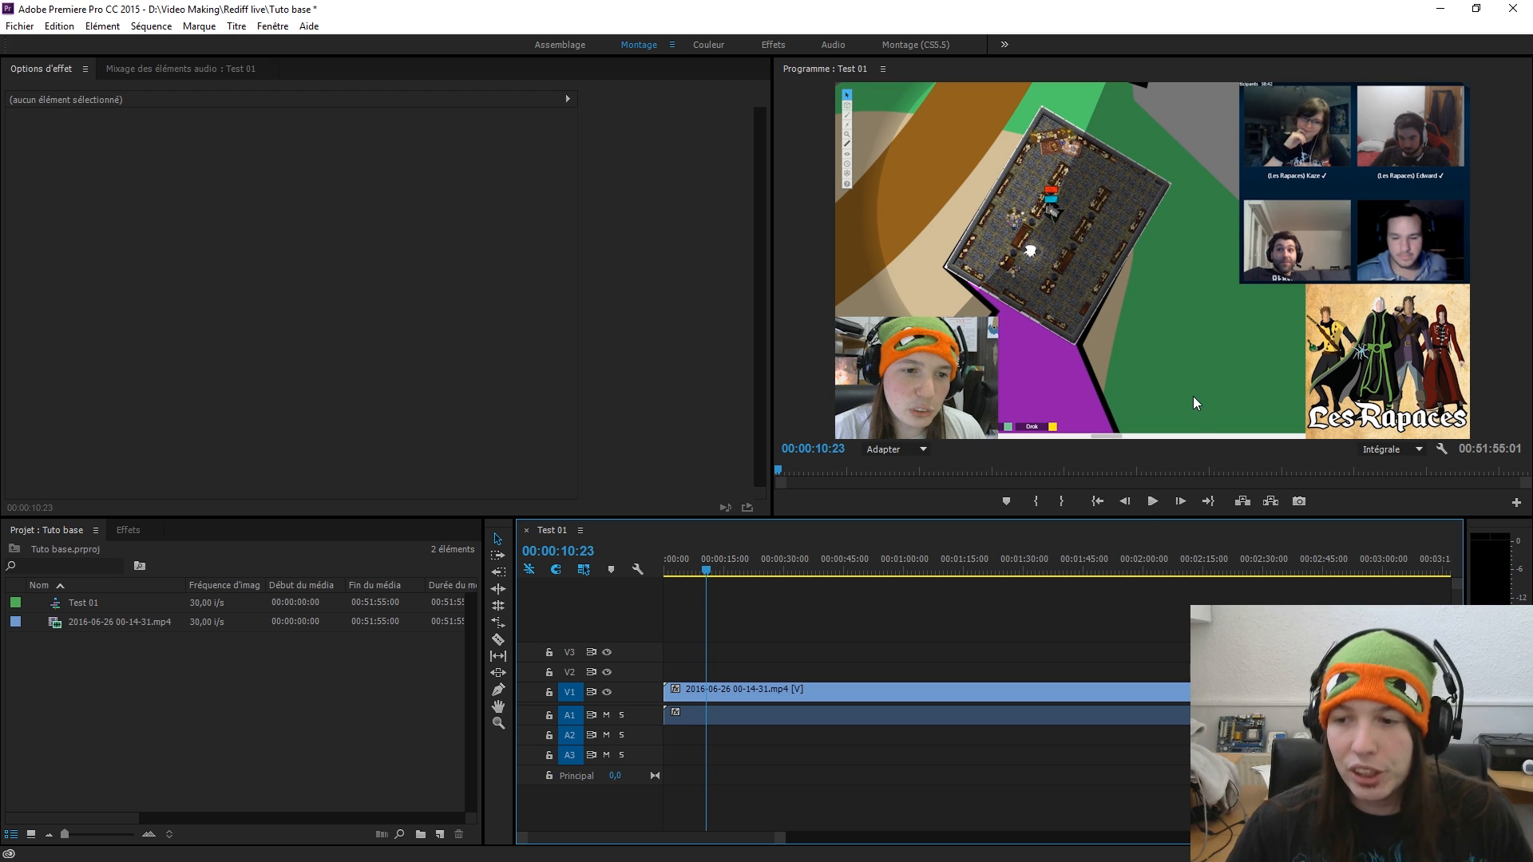
- Try a 1/4 preview resolution while playing the sequence, and return the resolution to Intégrale
click(1396, 453)
click(1390, 503)
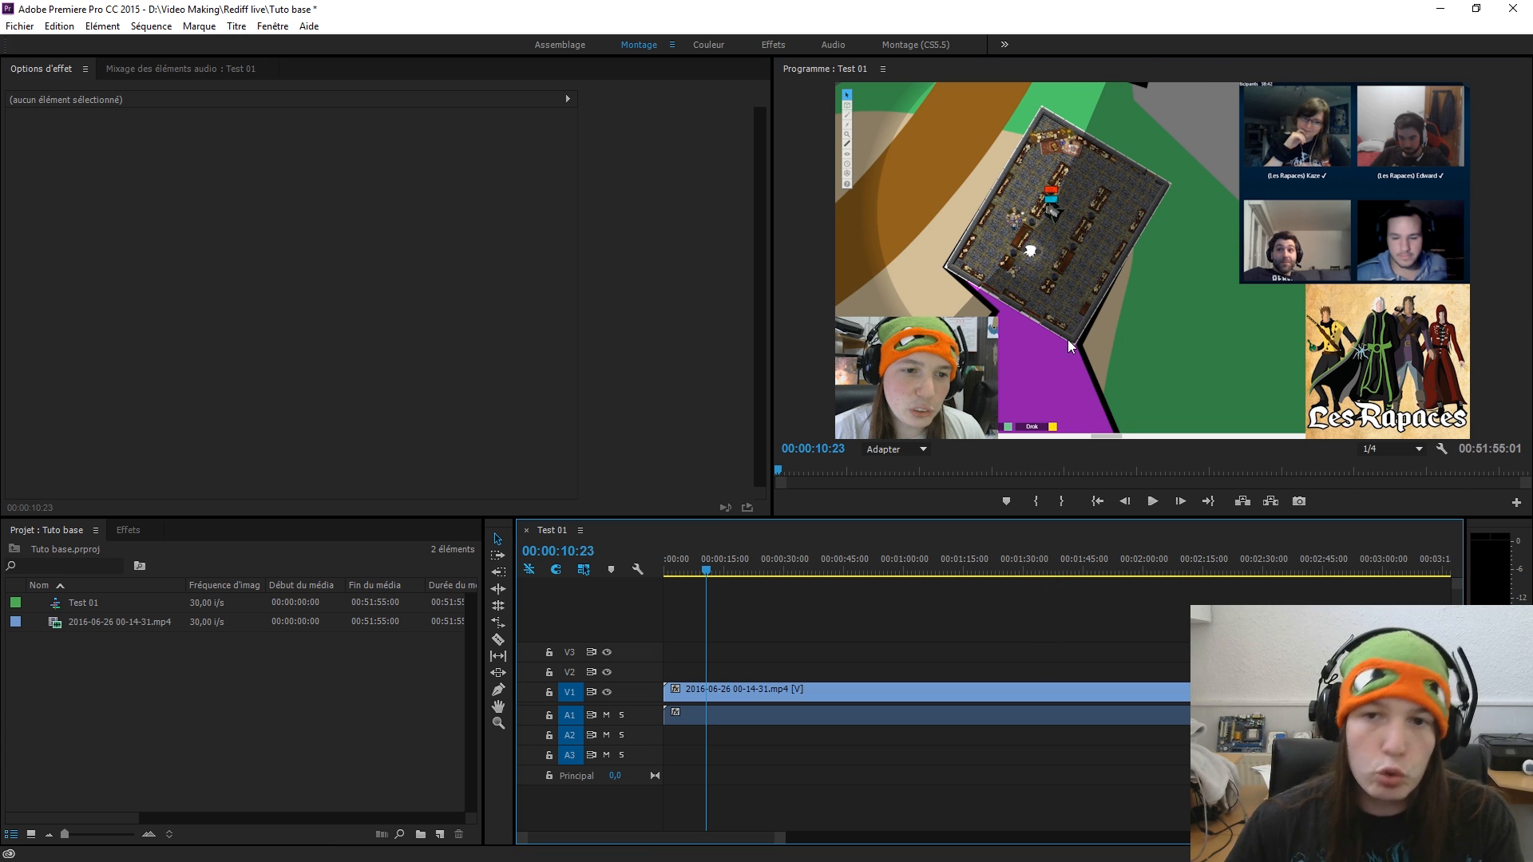
key(space)
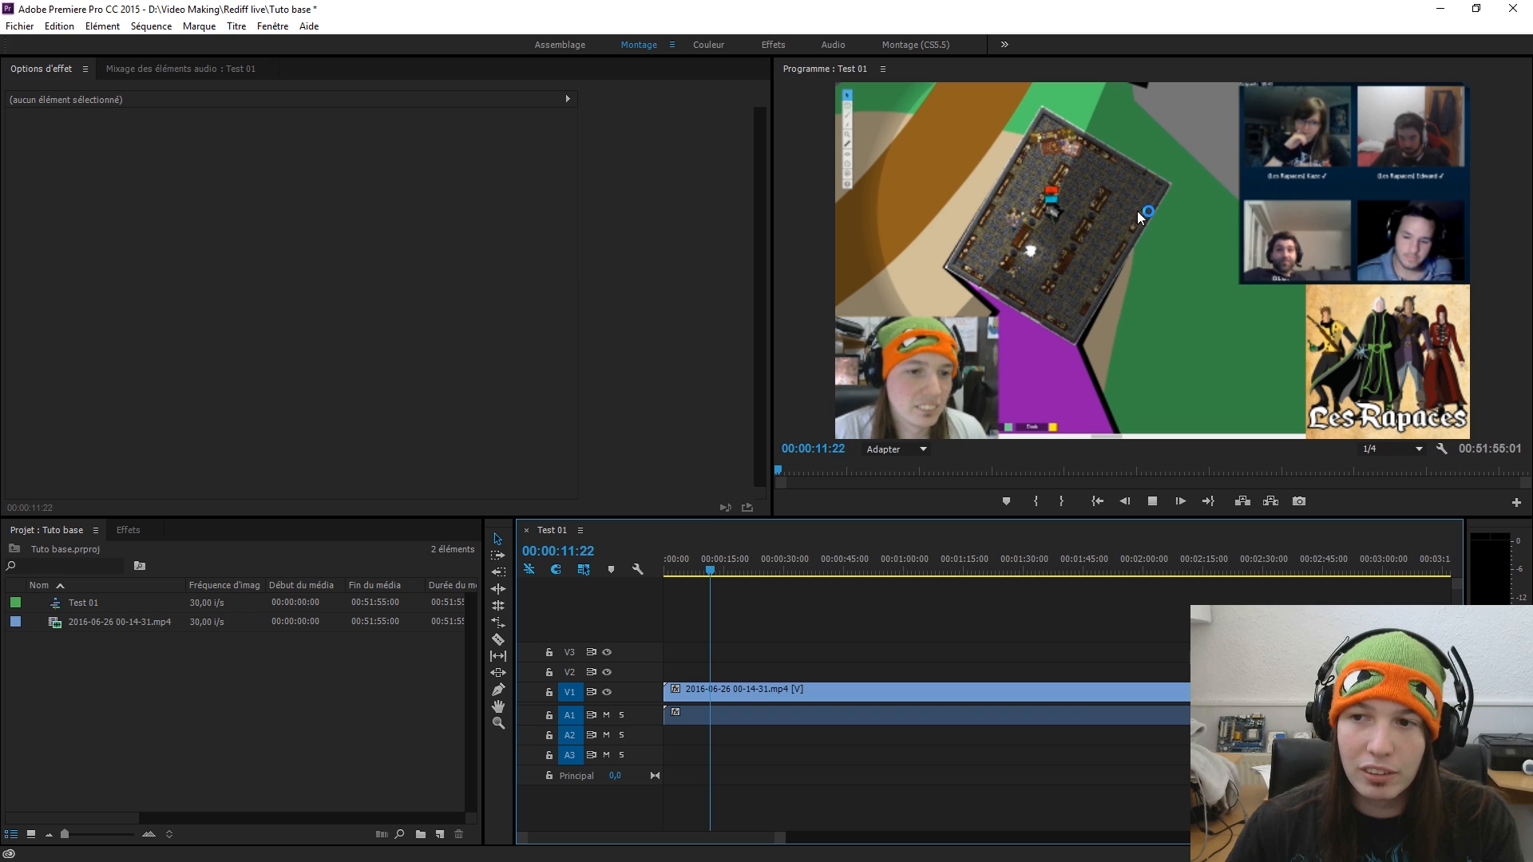
click(1389, 450)
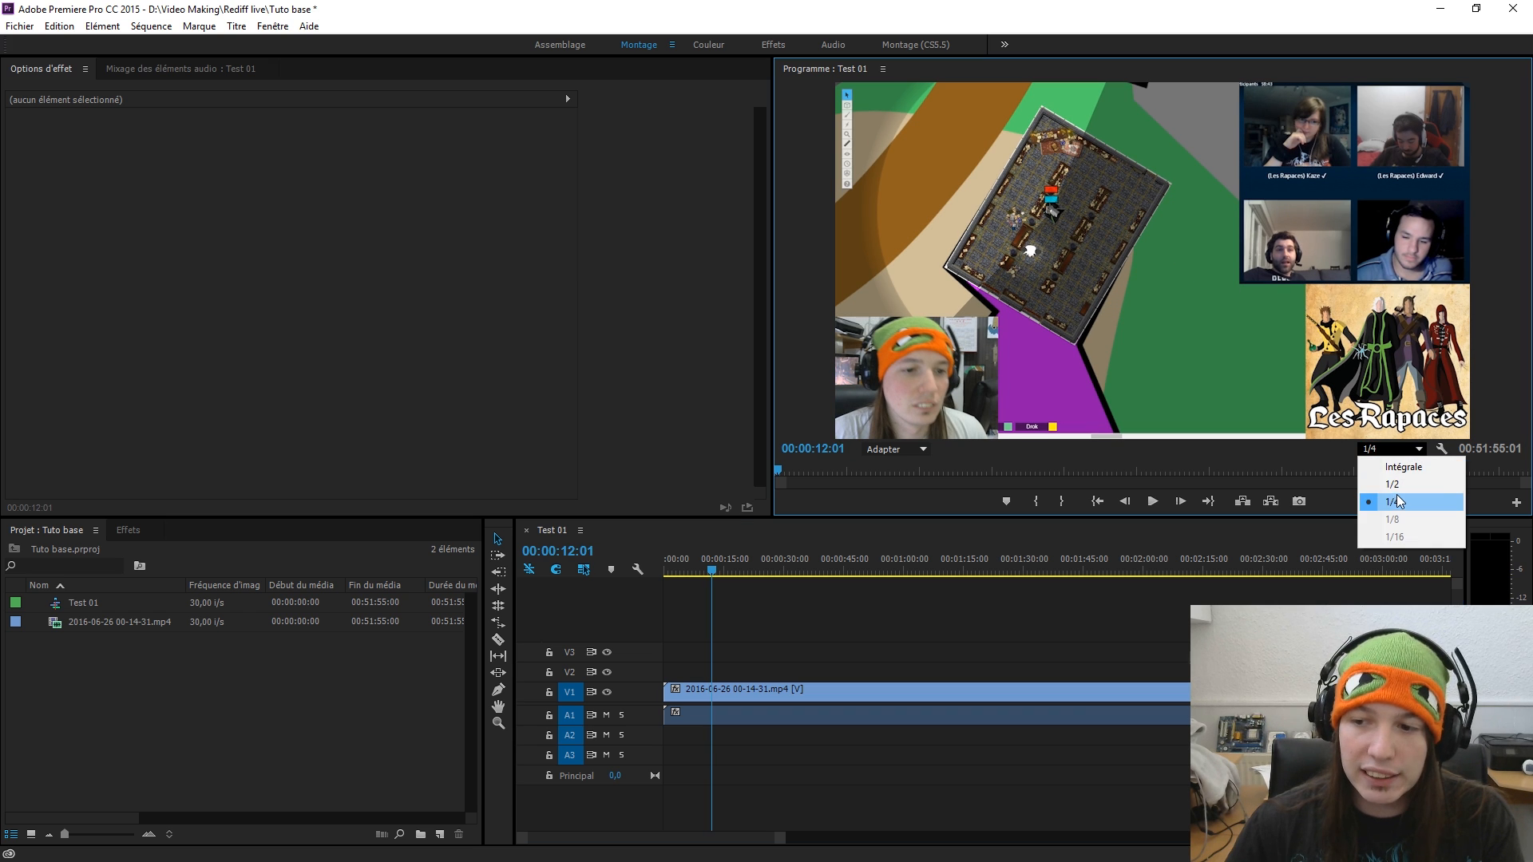
click(1403, 467)
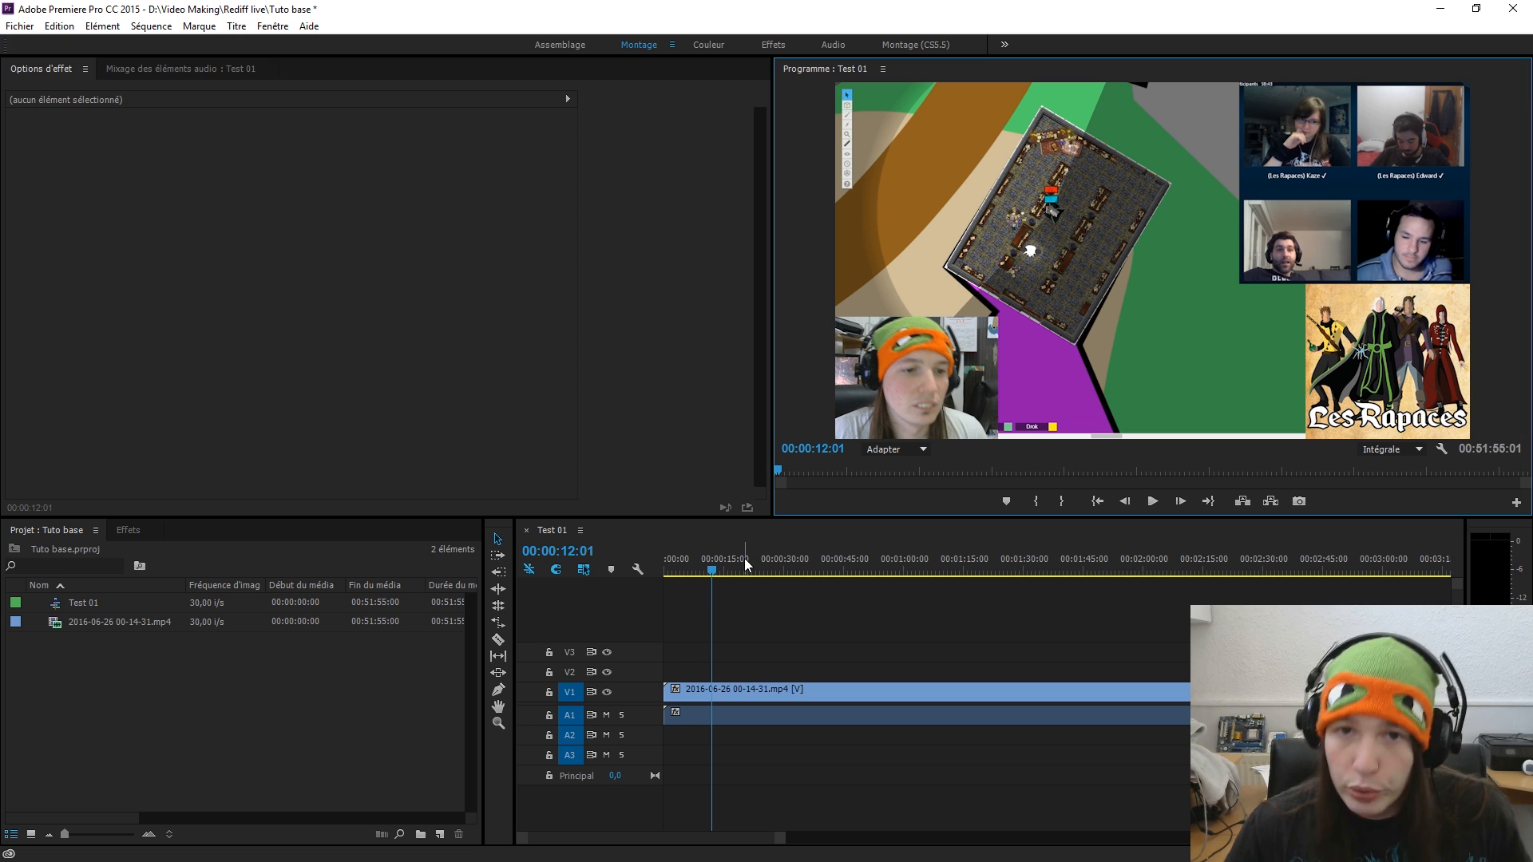
- Trim the end of the video clip to shorten the Test 01 sequence to about 00:03:06:15
key(backslash)
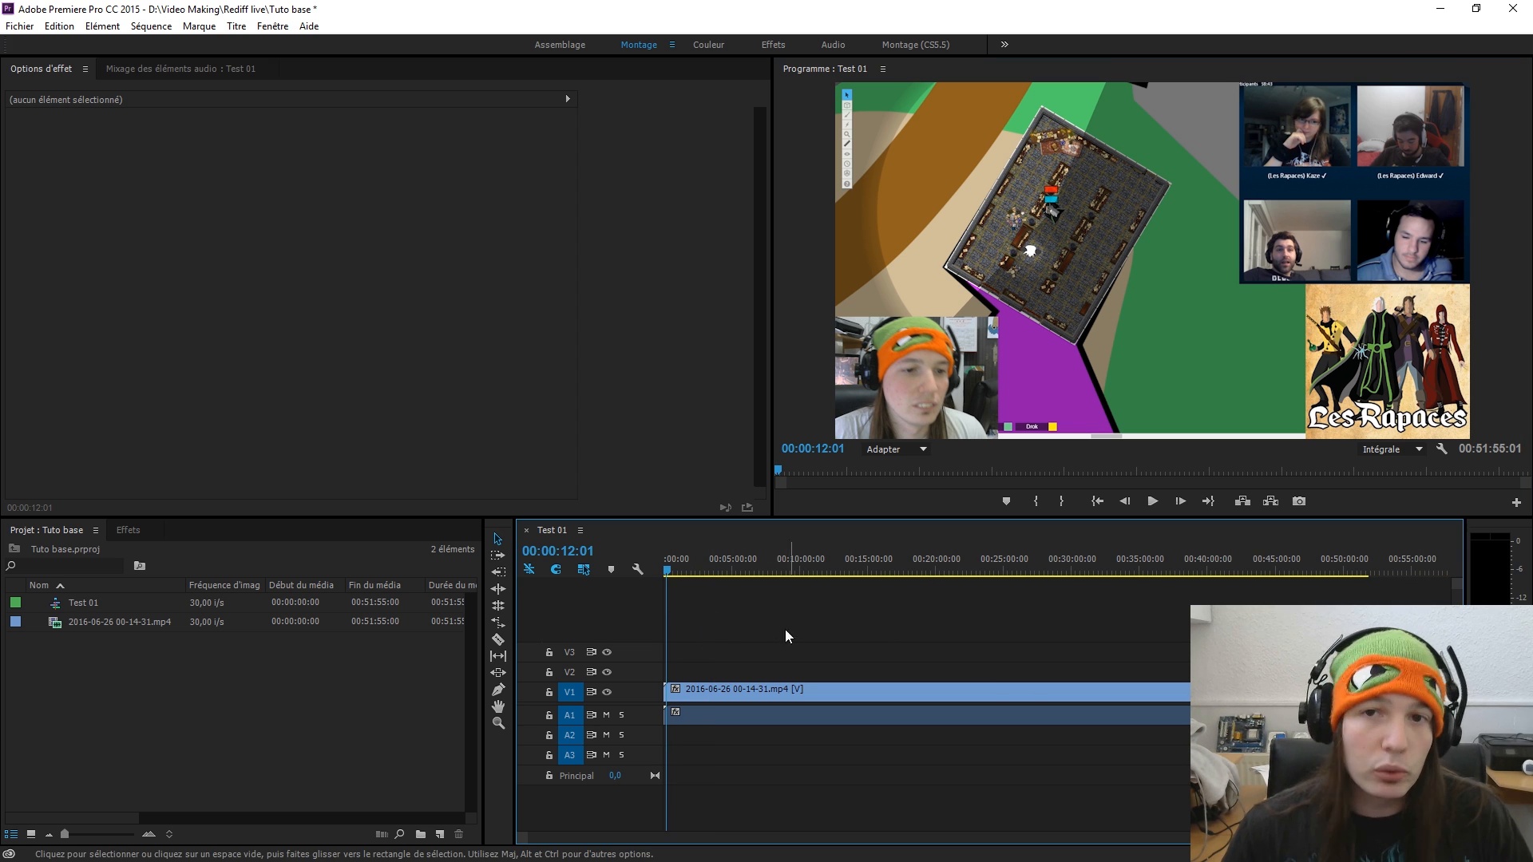
click(763, 689)
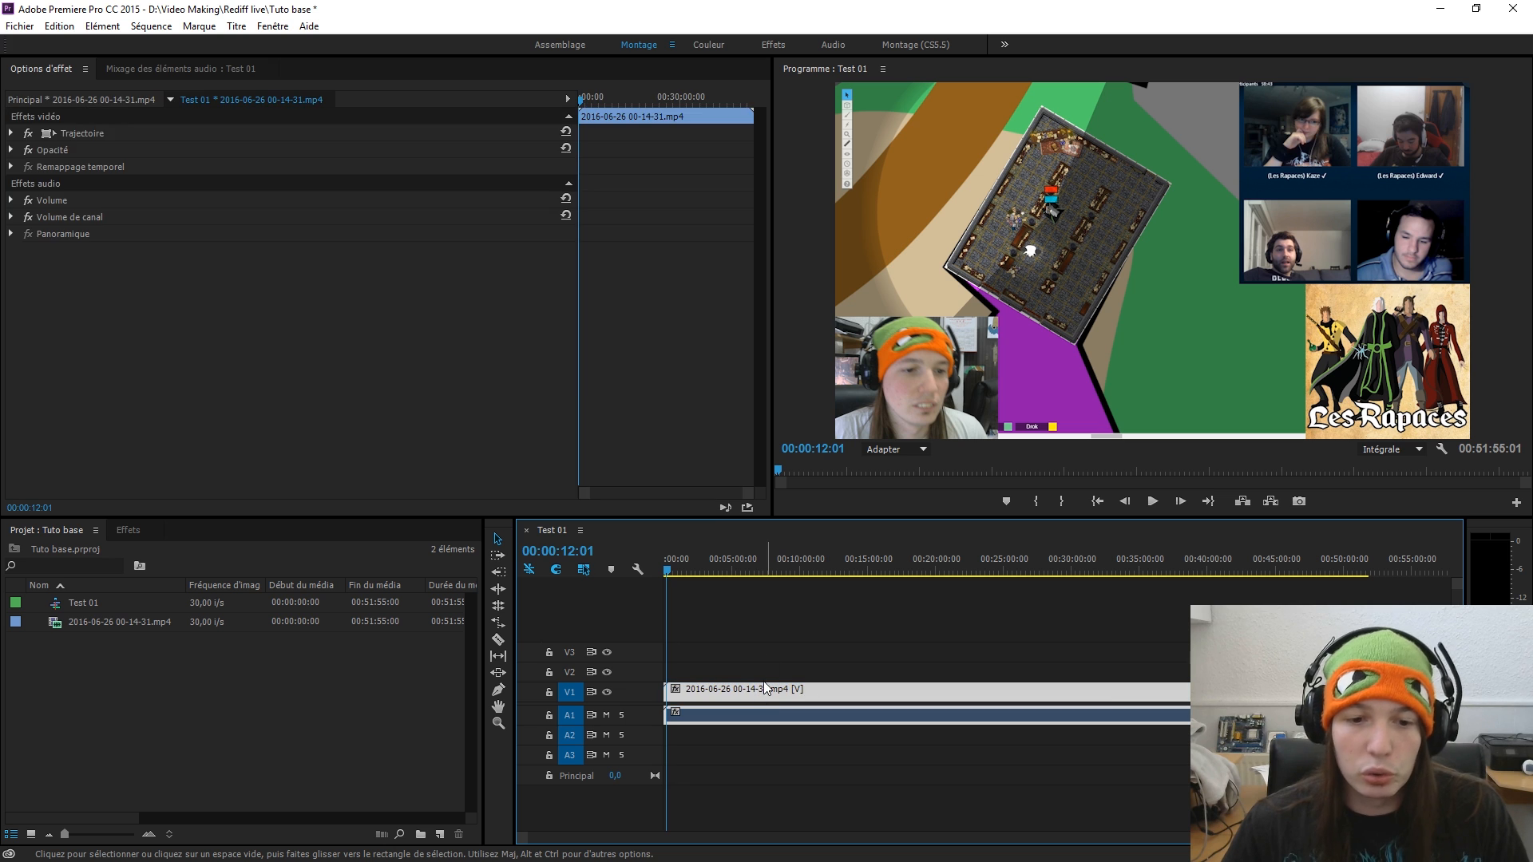
click(764, 640)
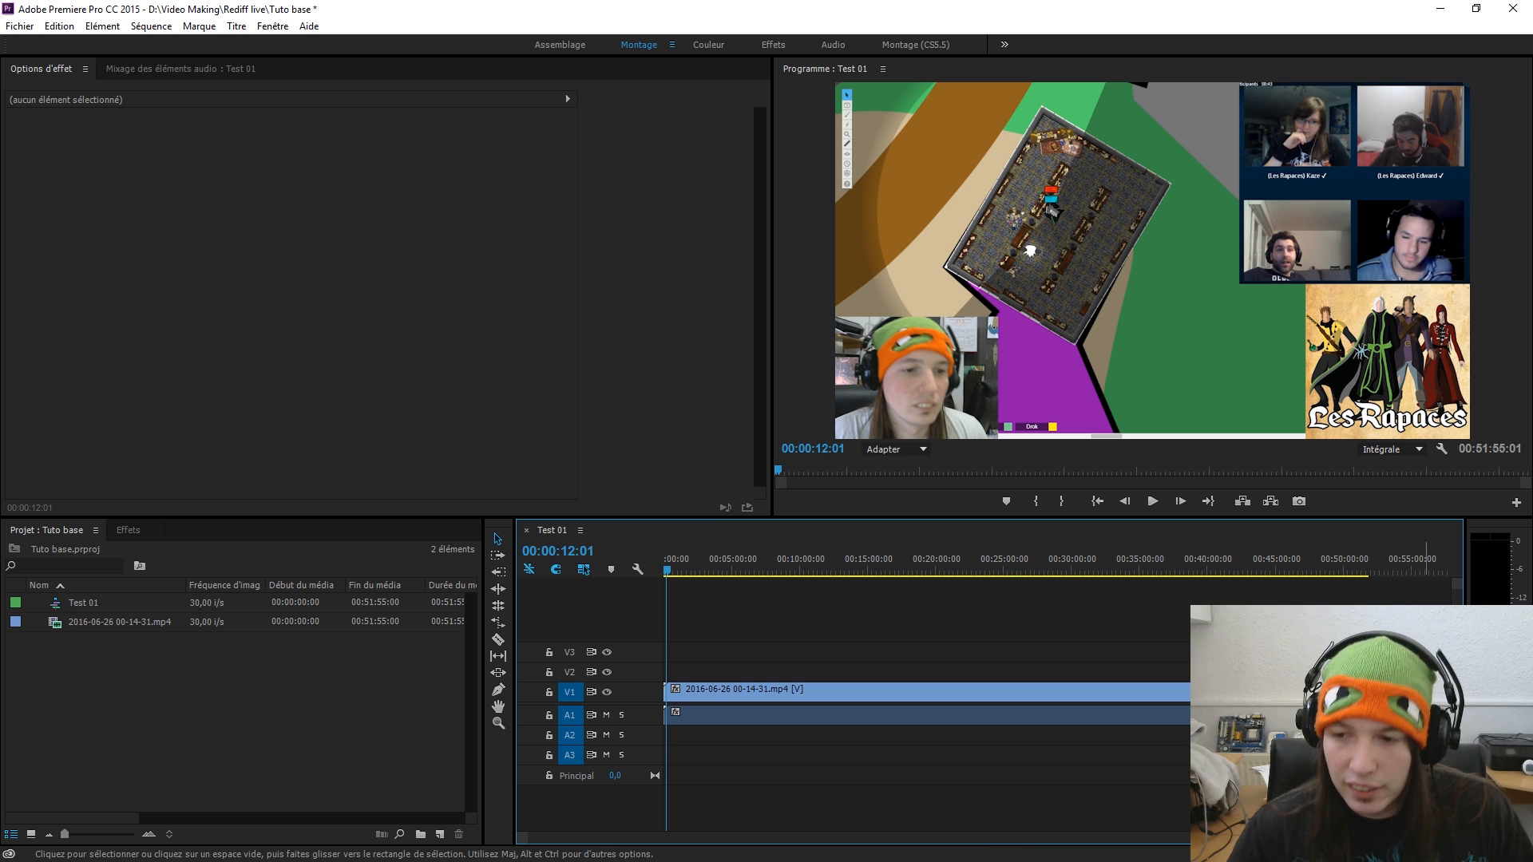
mouse_move(1445, 837)
mouse_down()
mouse_move(1157, 837)
mouse_move(1449, 838)
mouse_up()
drag(1349, 692, 704, 690)
drag(1453, 837, 1159, 838)
drag(989, 839, 960, 838)
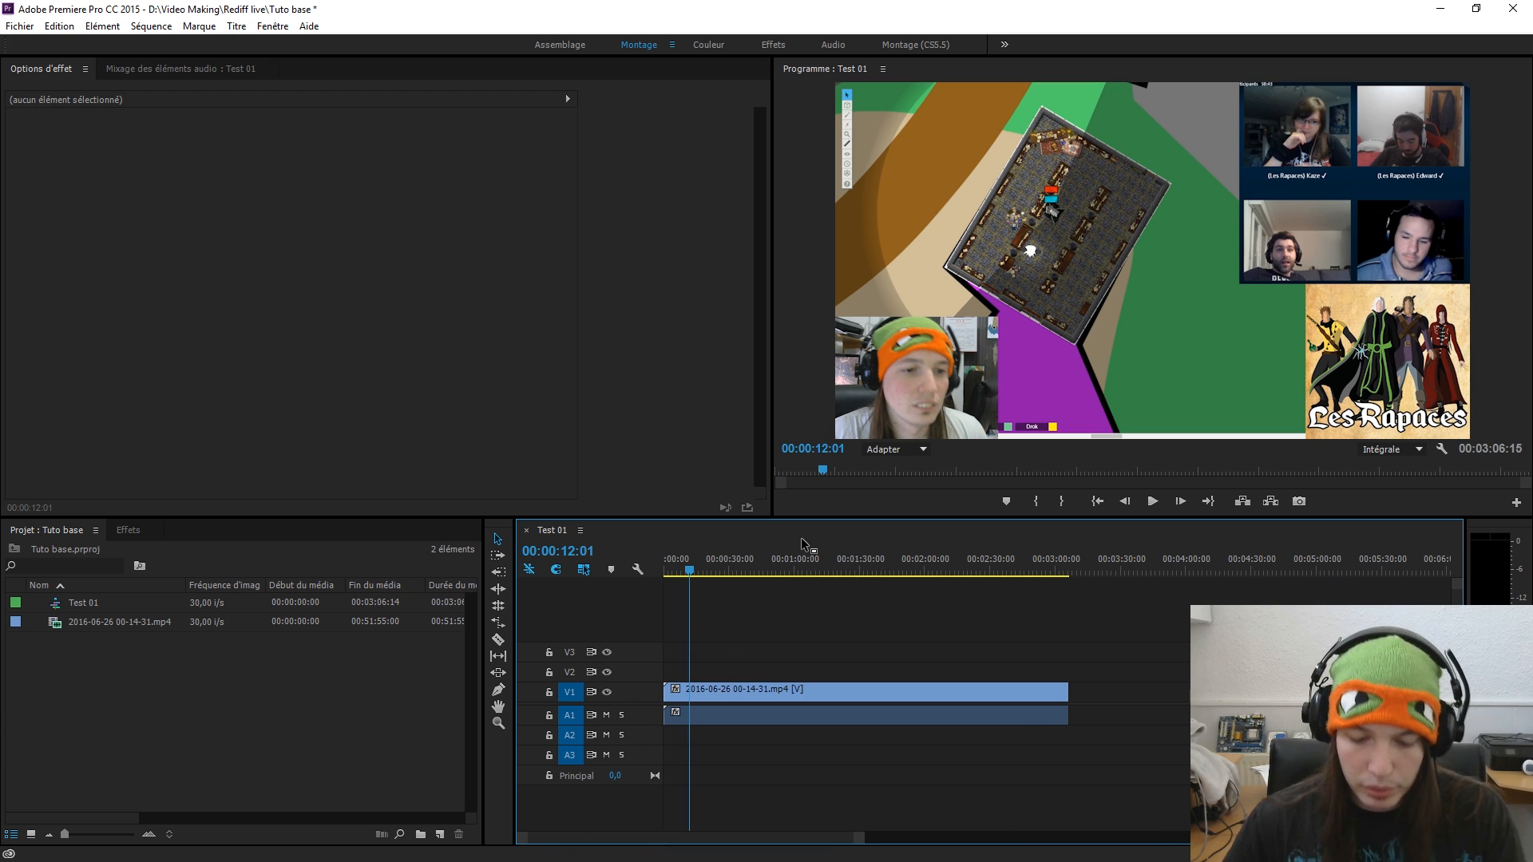
- Select the video clip in the timeline and increase the height of audio track A1 to show its waveform
drag(855, 843, 1111, 810)
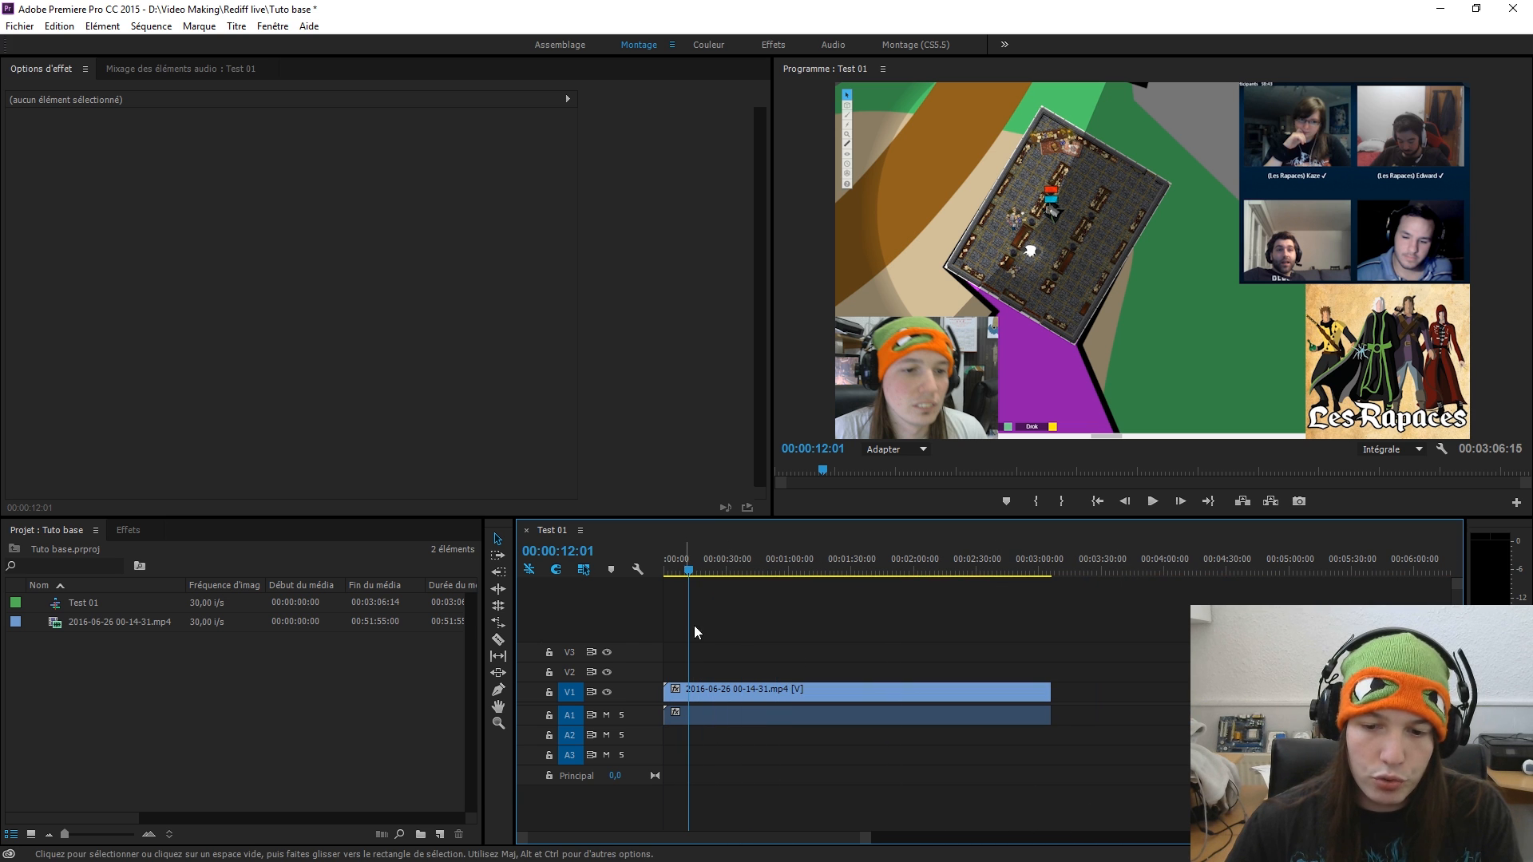
scroll(759, 692, up, 3)
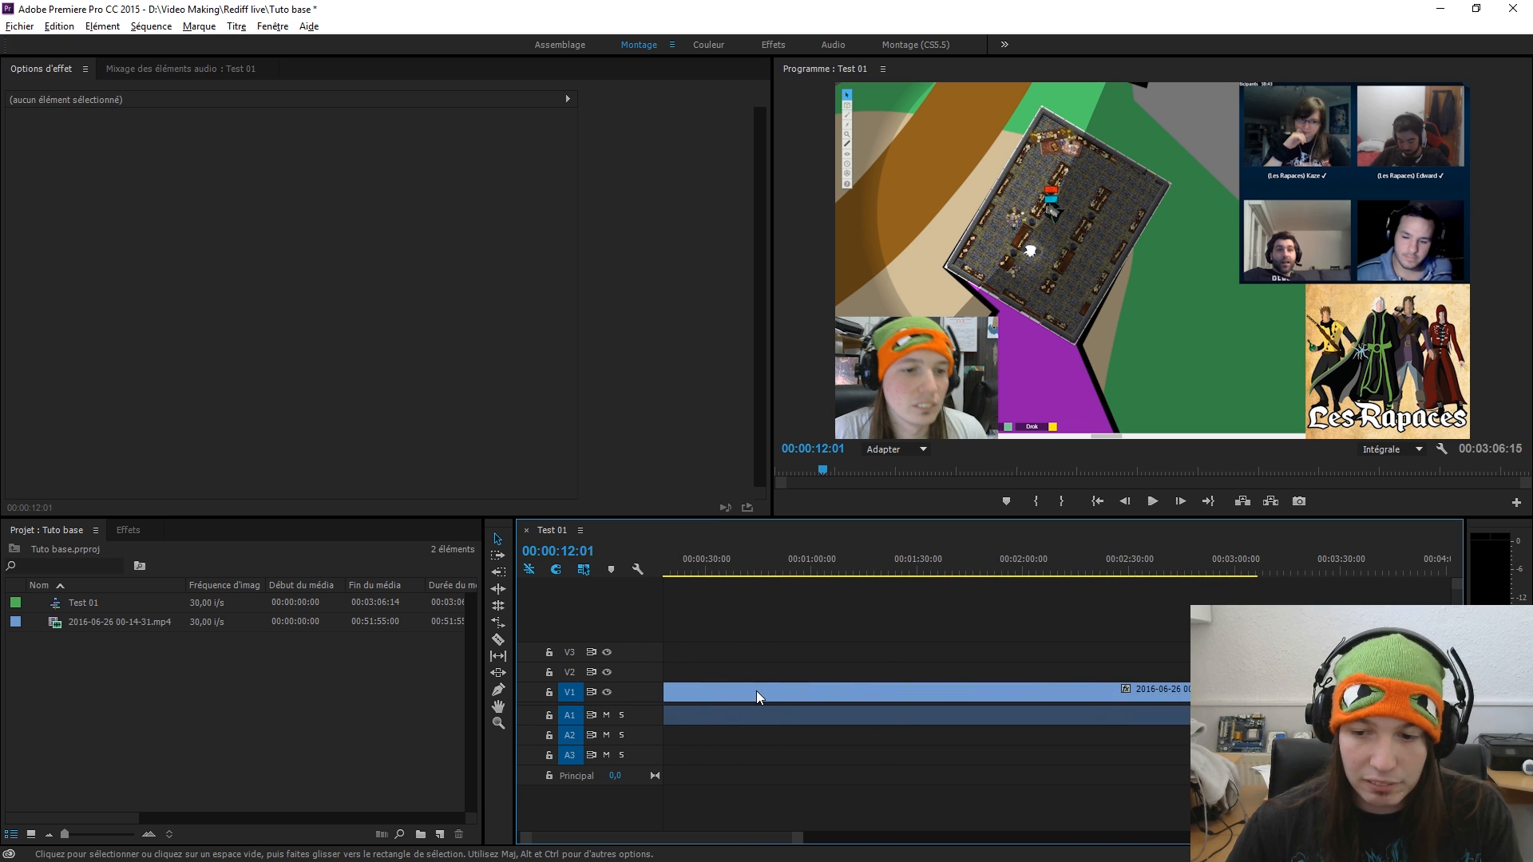
scroll(759, 695, down, 4)
scroll(768, 708, up, 2)
scroll(766, 707, down, 2)
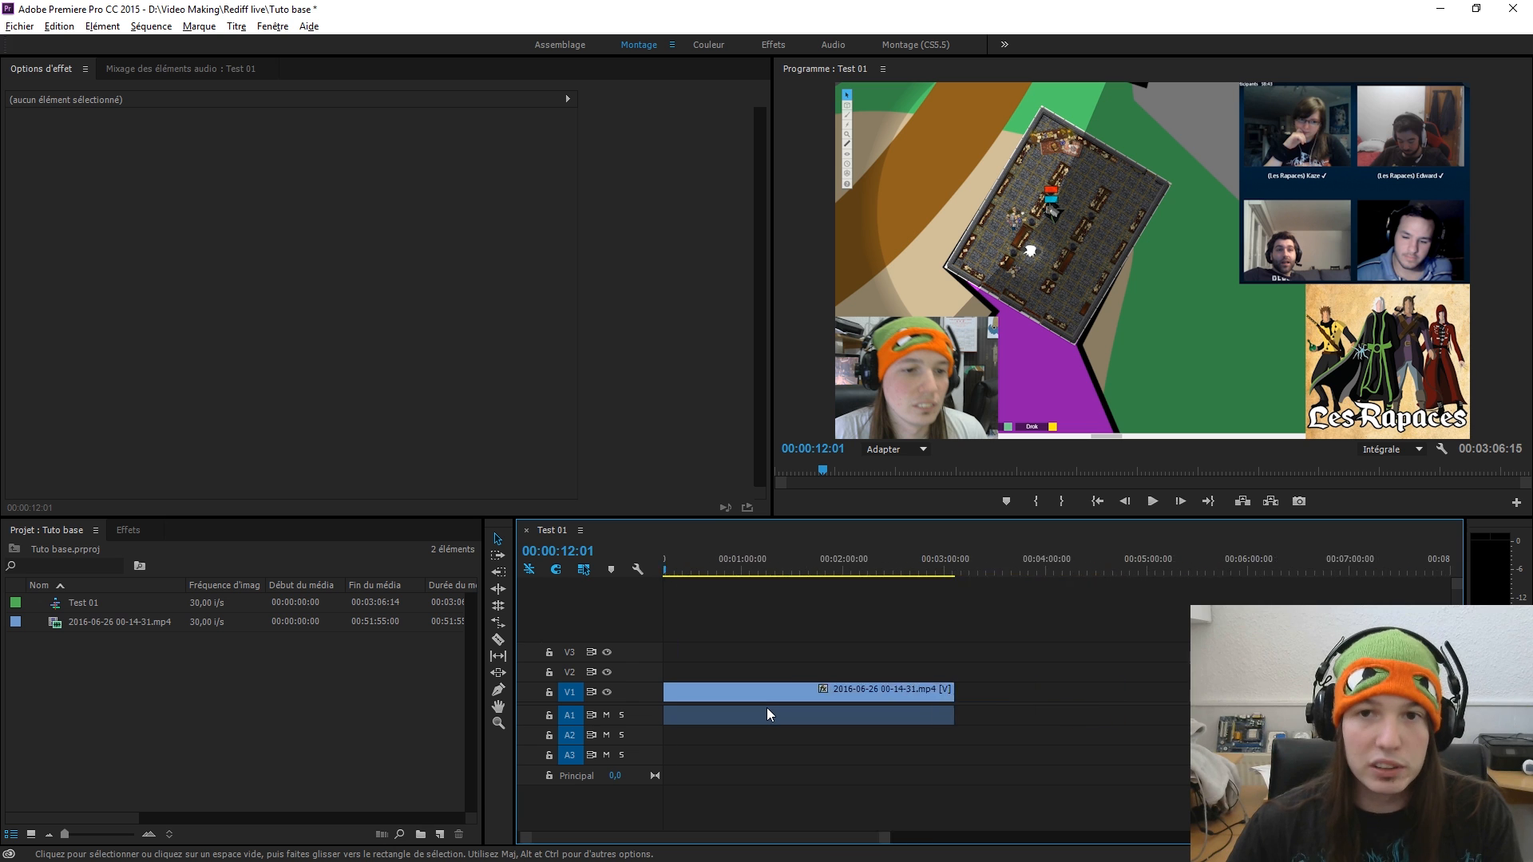
scroll(766, 708, up, 3)
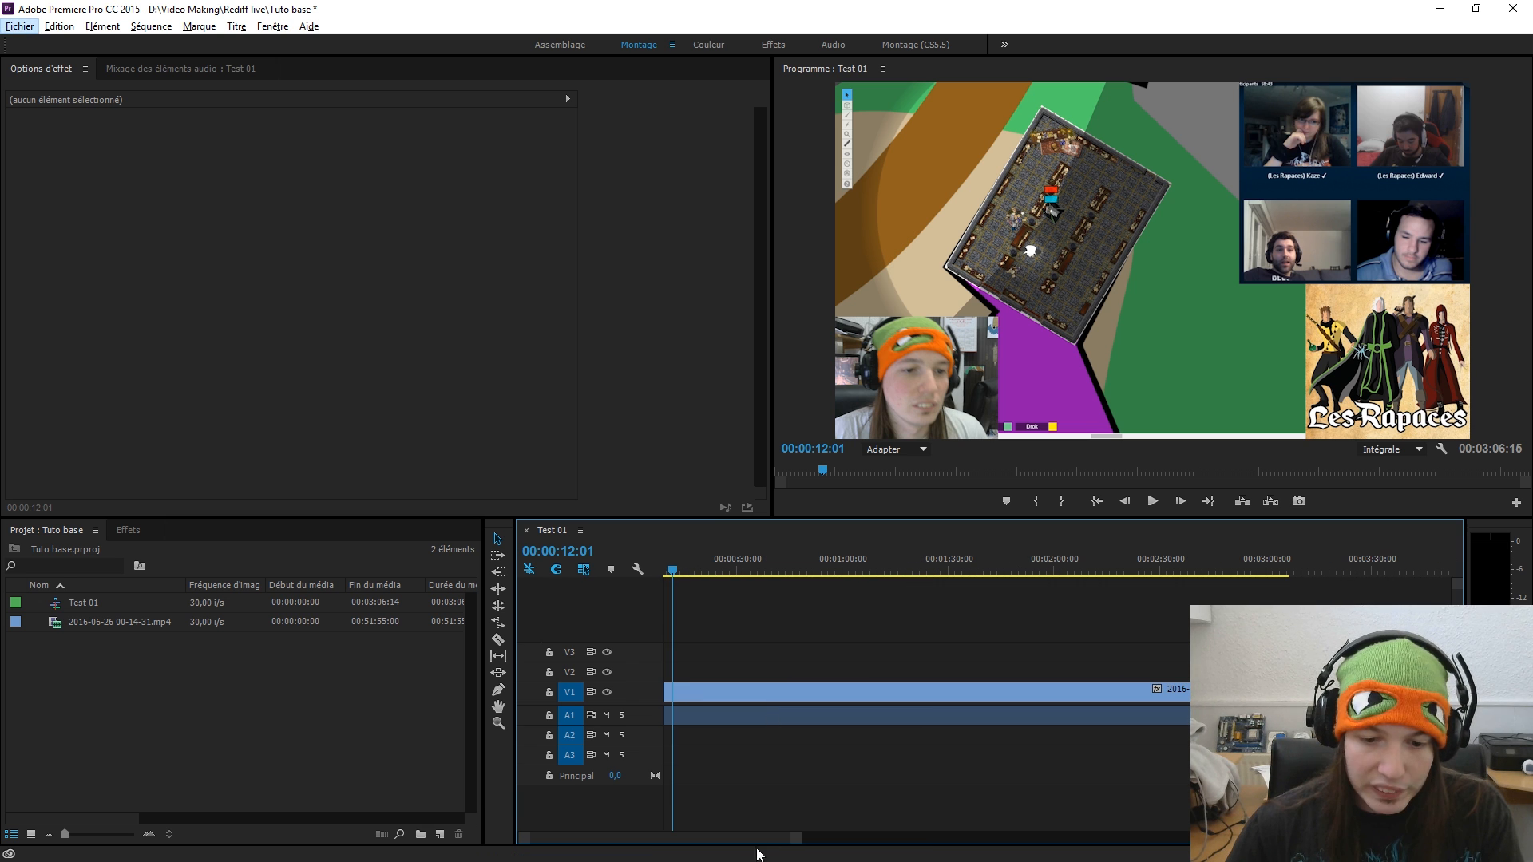
click(739, 710)
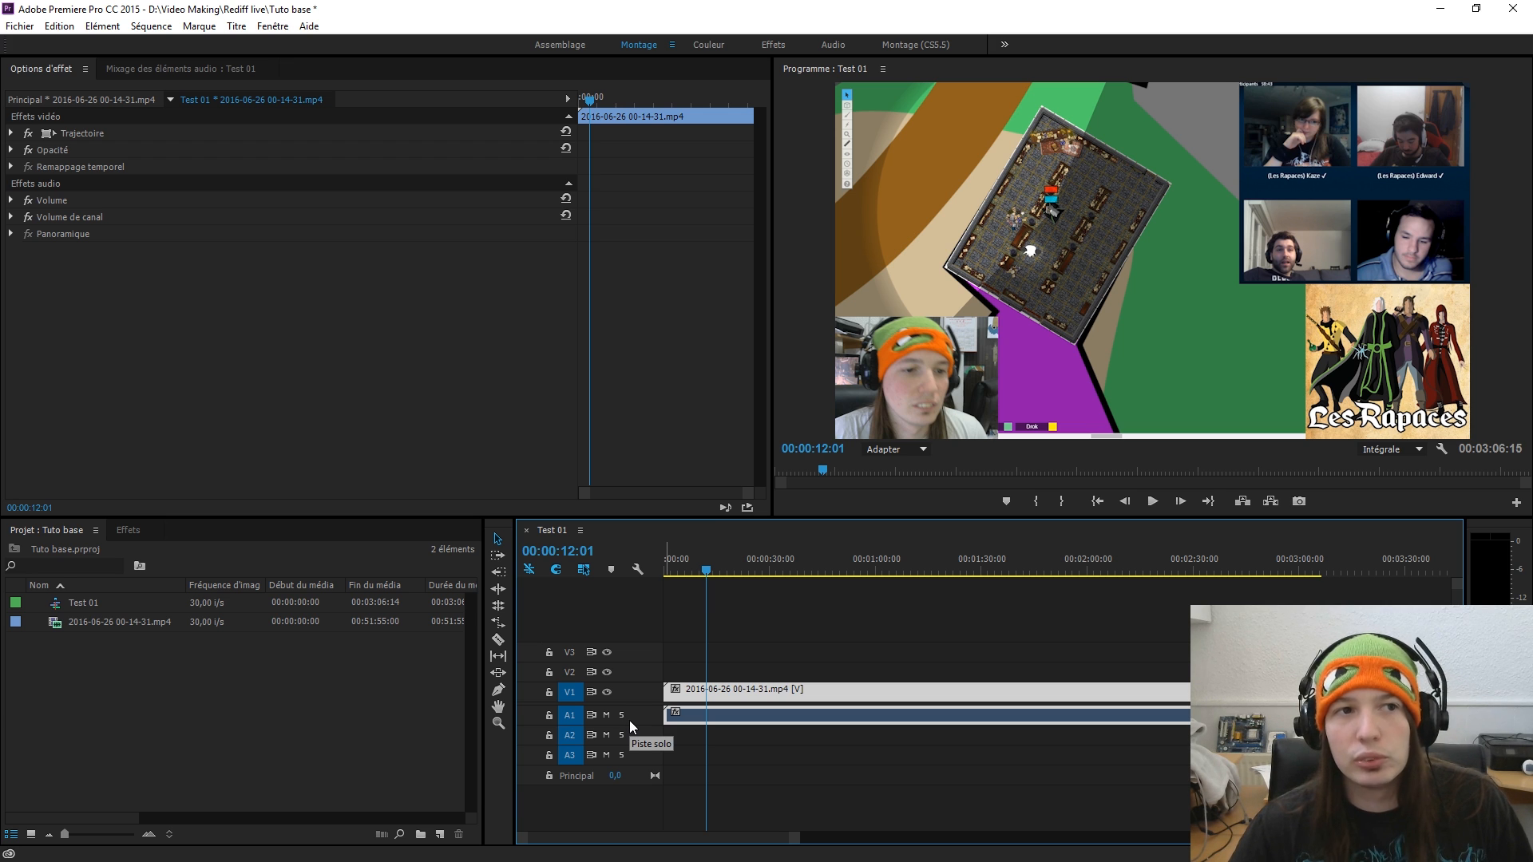
drag(632, 724, 626, 743)
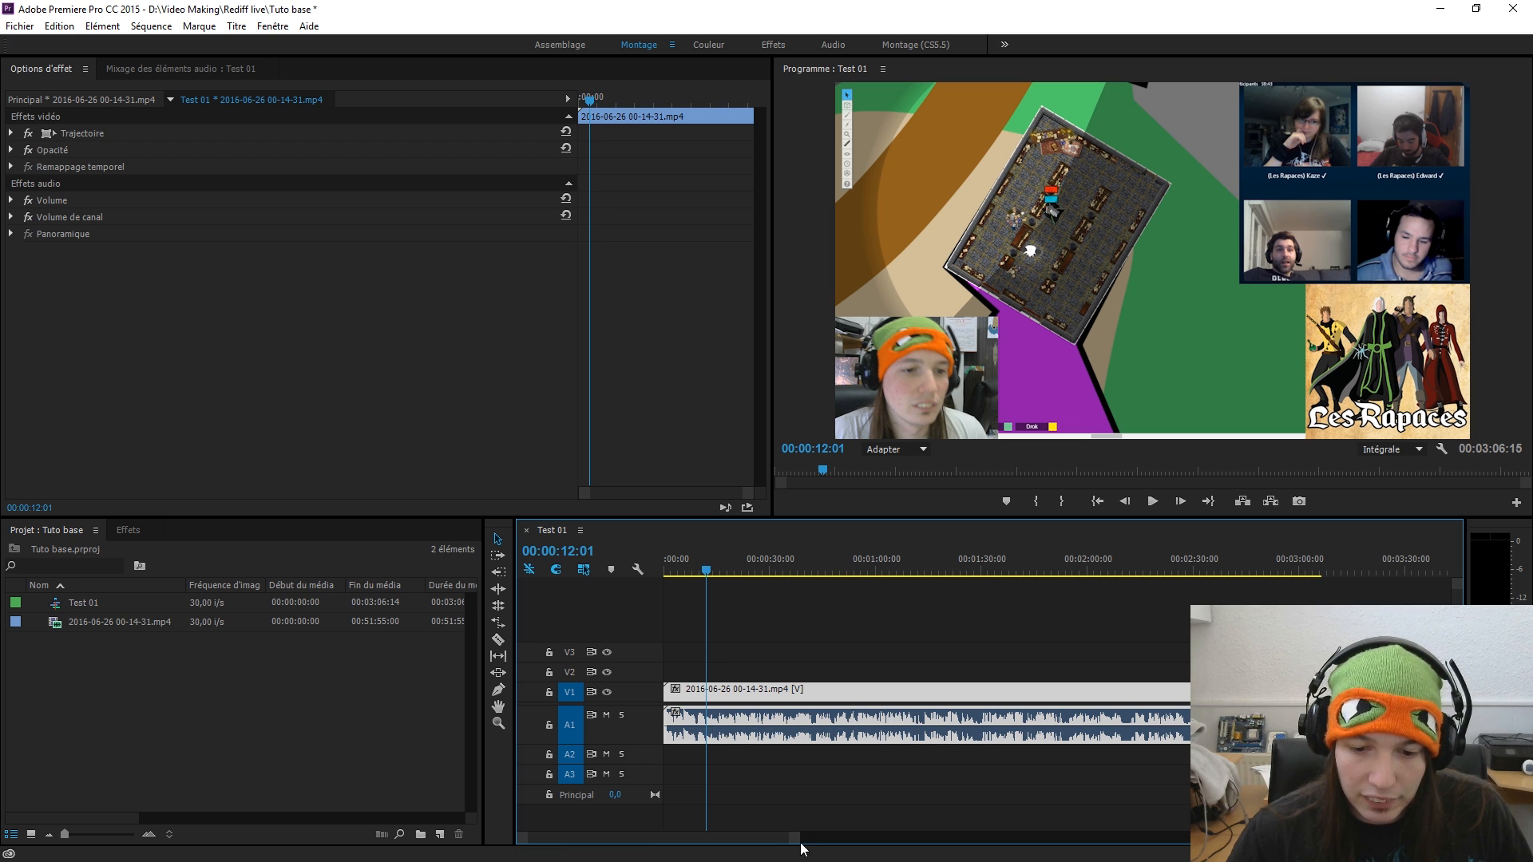
- Play the opening of the sequence from about 00:00:00:17
drag(795, 838, 756, 804)
click(686, 573)
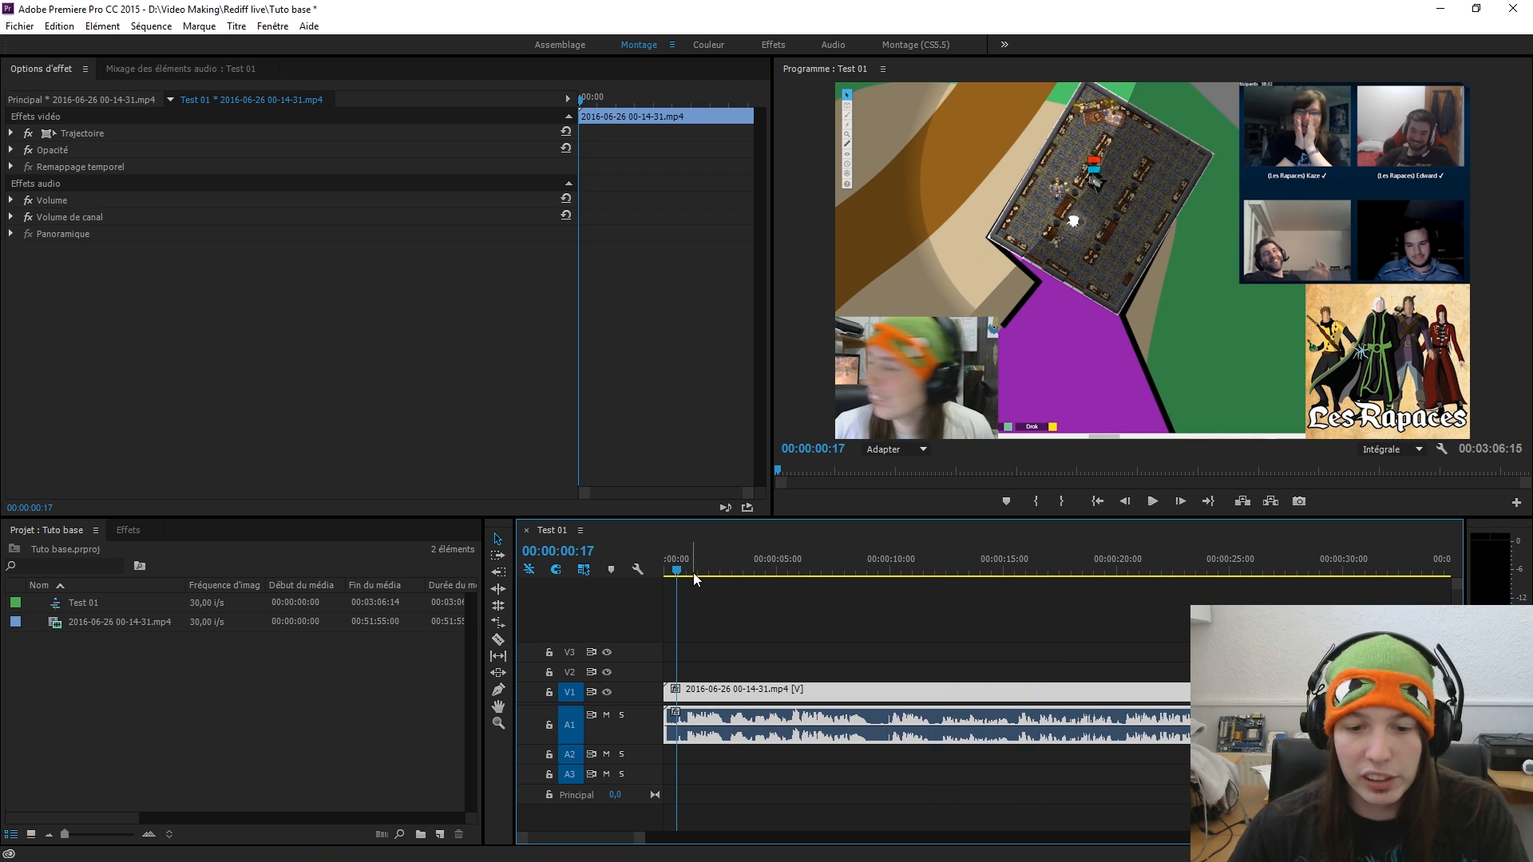
key(space)
key(space)
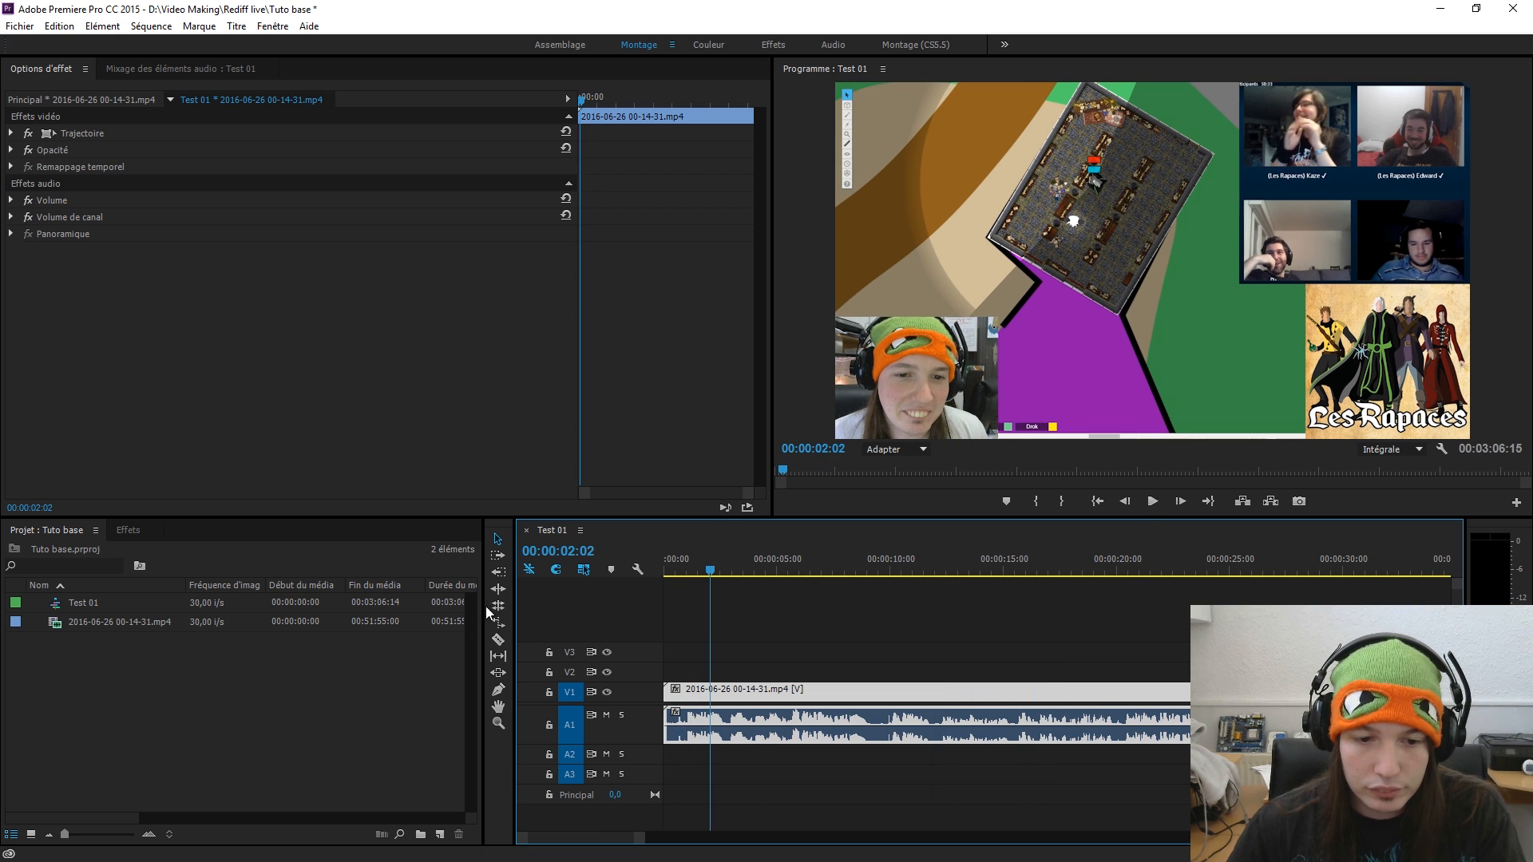
- Cut the clip on V1 and its audio with the Razor tool at 00:00:01:01
click(498, 639)
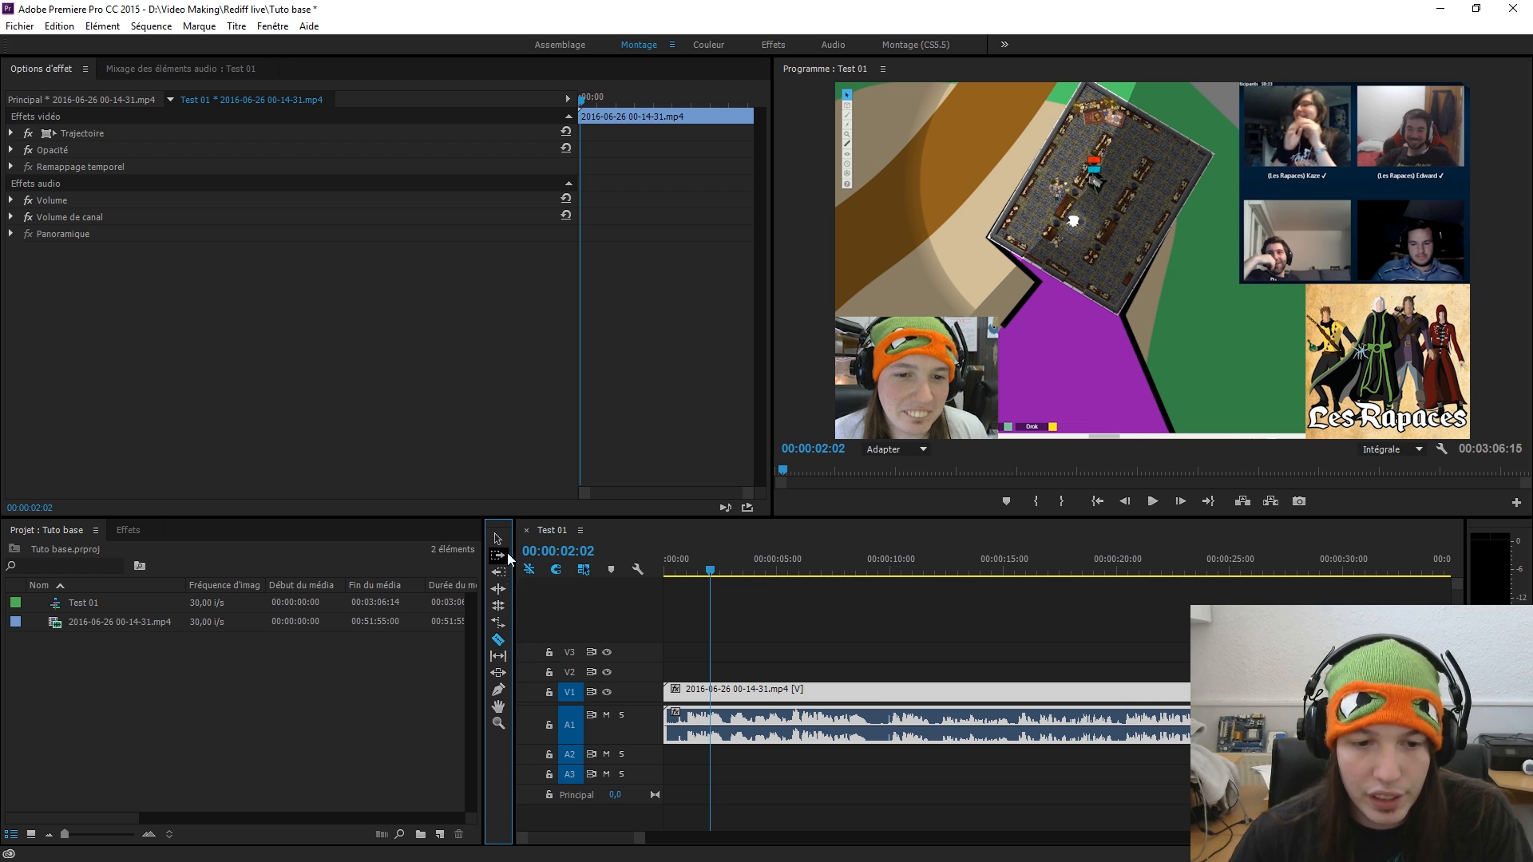
click(685, 569)
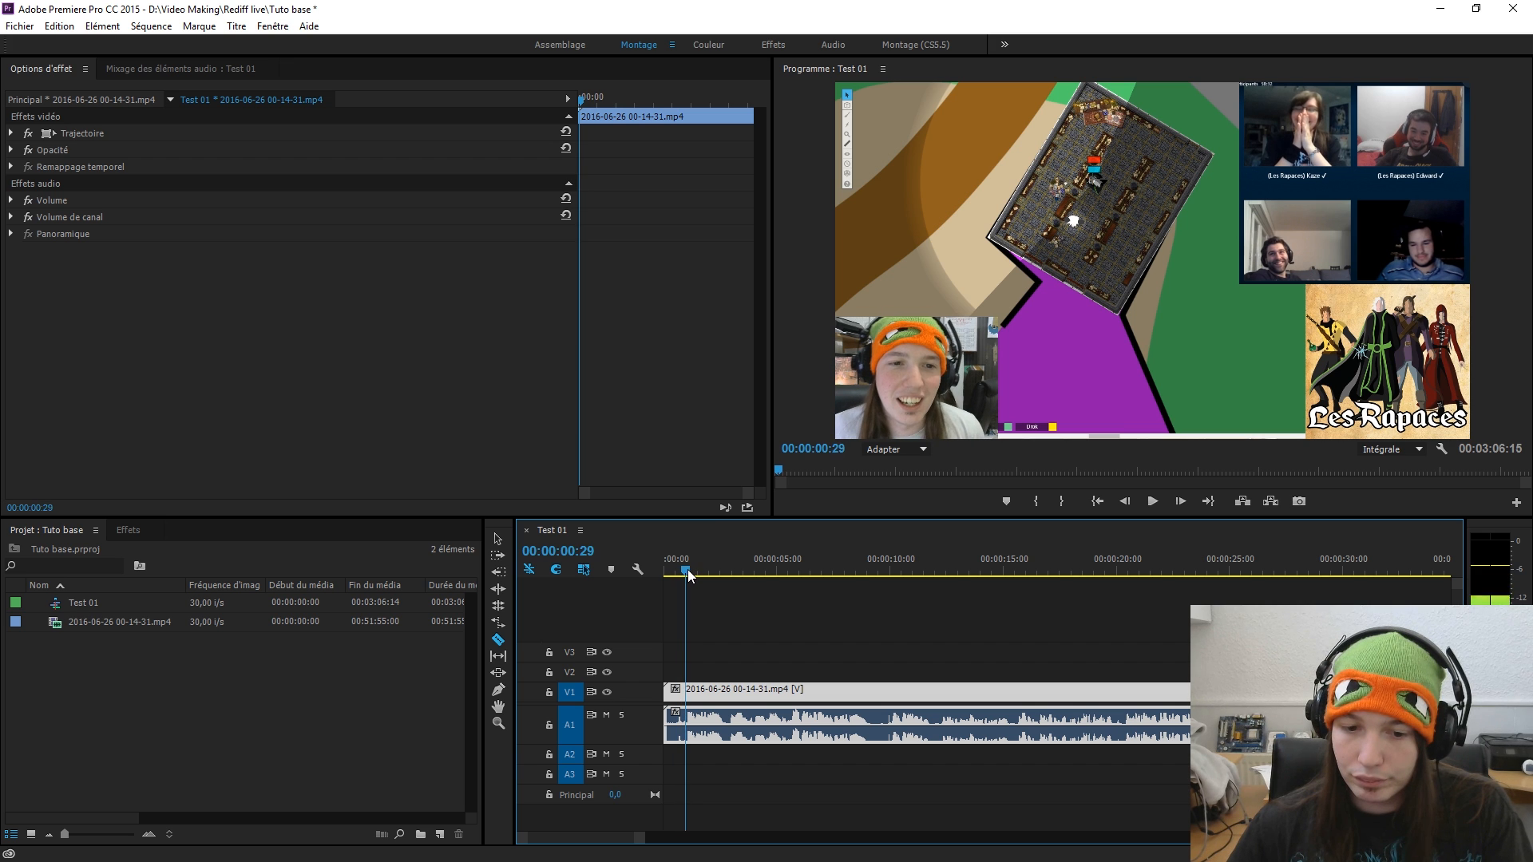
key(Right)
key(Right)
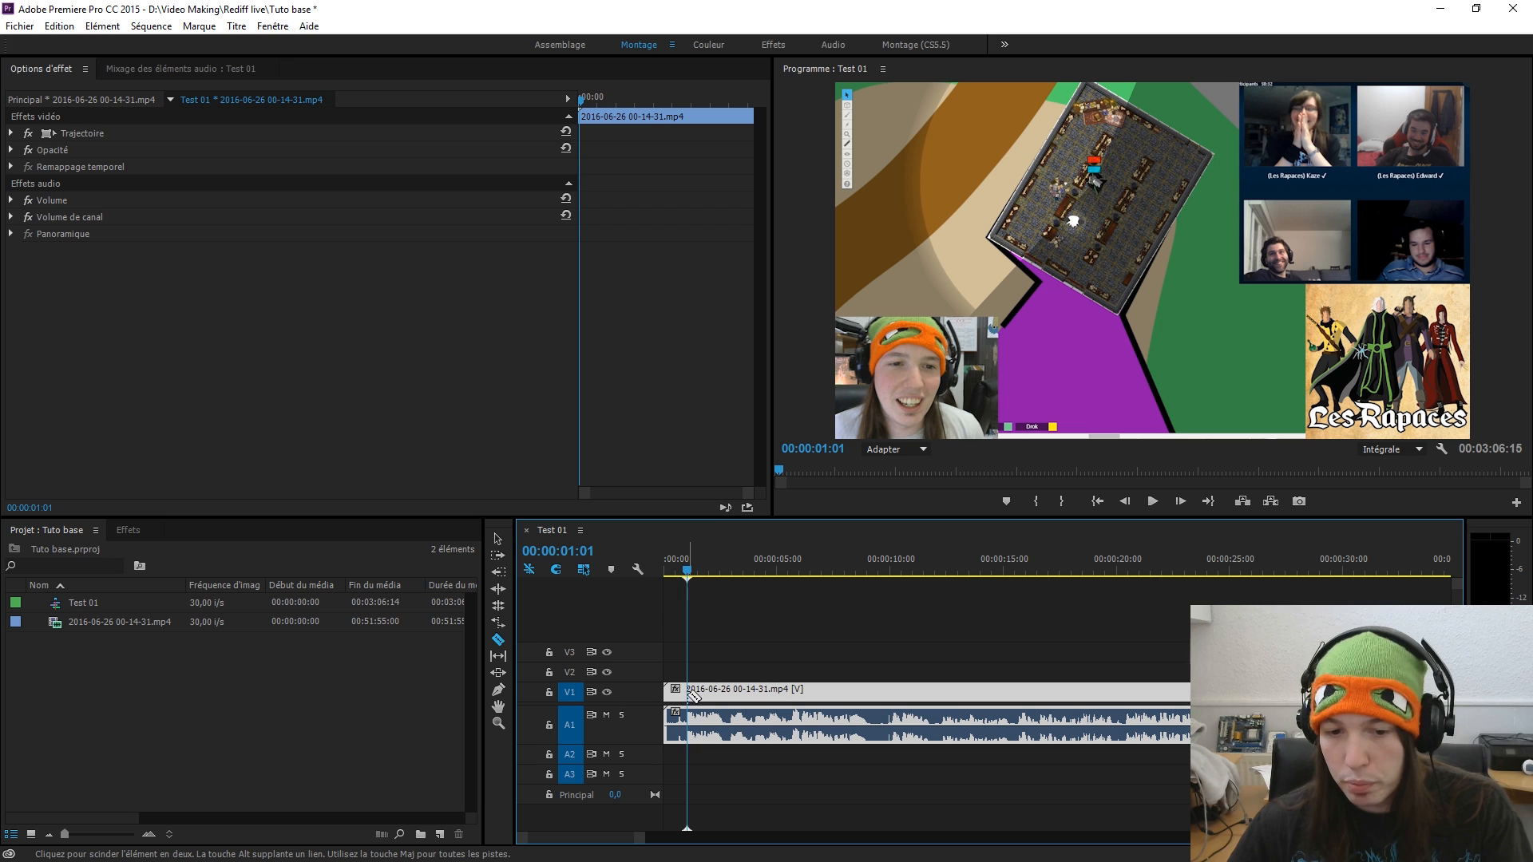
click(688, 693)
- Delete the edit point at 00:00:01:01 and undo the deletion
click(719, 563)
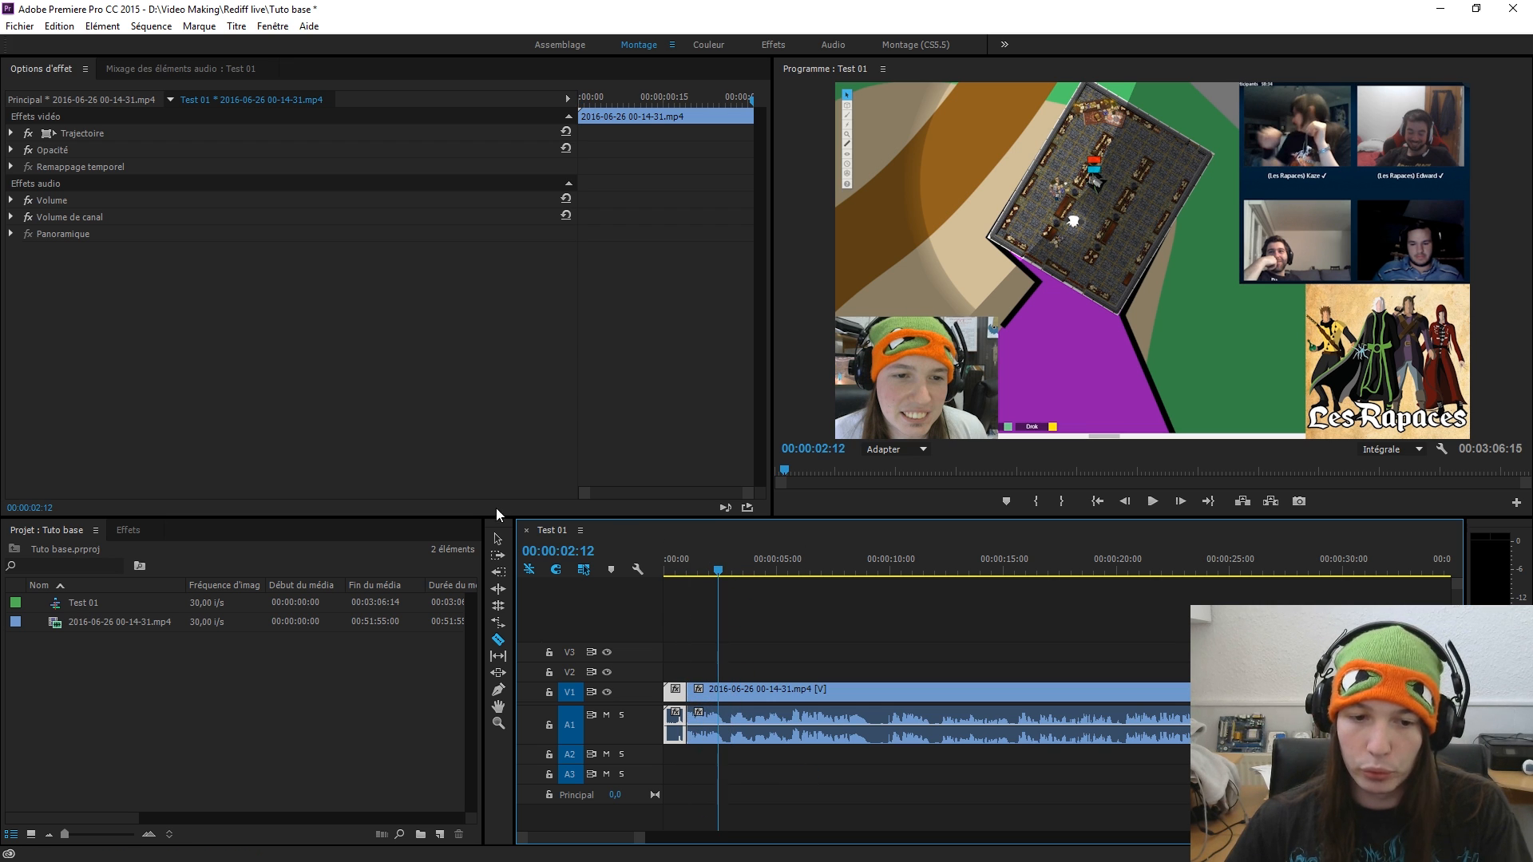
click(497, 540)
click(690, 693)
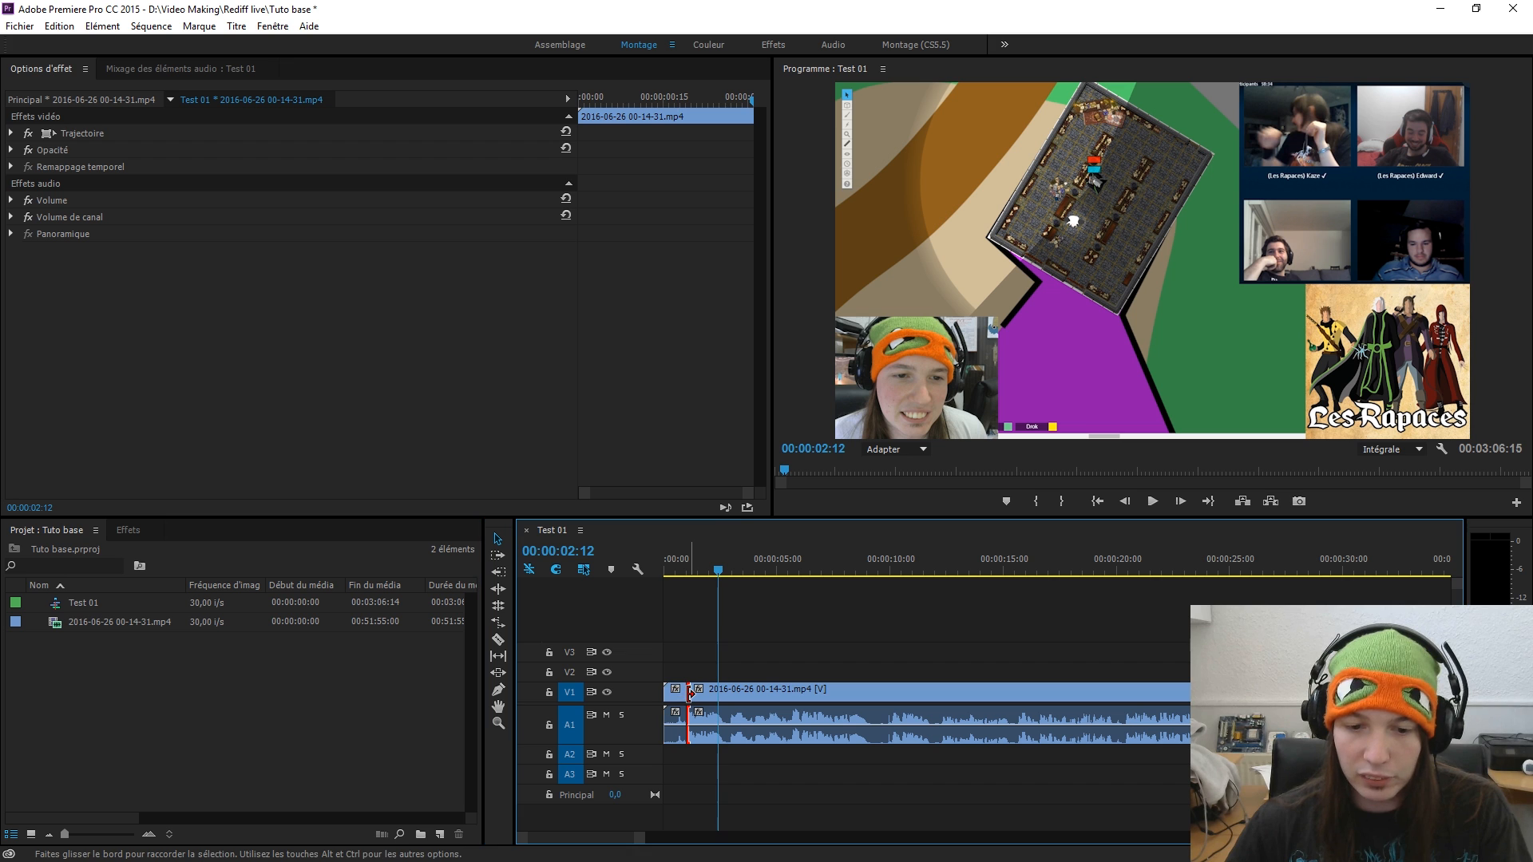
key(Delete)
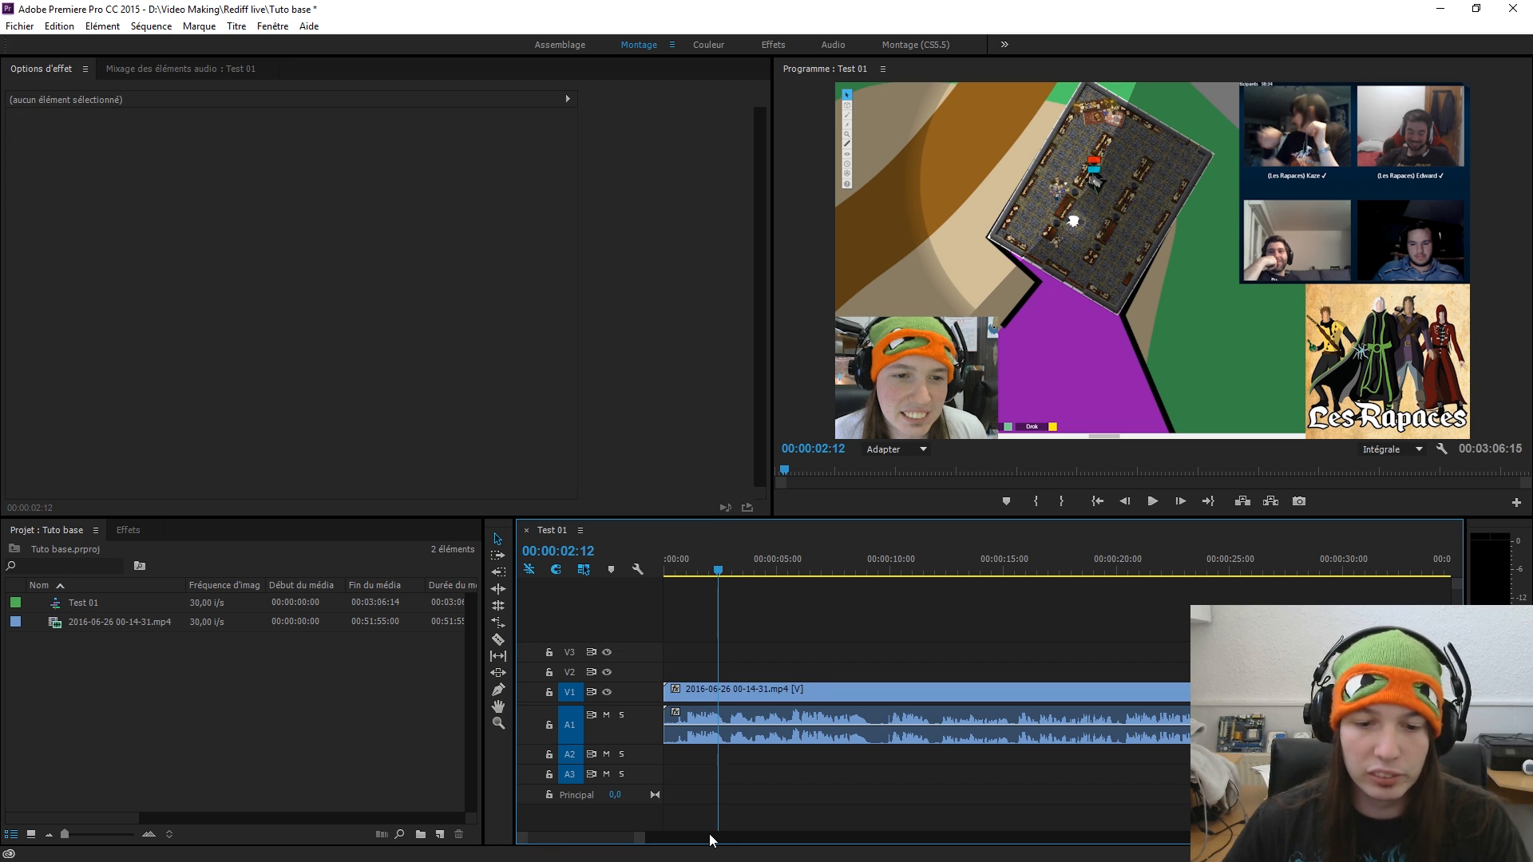
key(ctrl+z)
- Play the passage following the first cut, between about 00:00:01:28 and 00:00:03:20, to find the next cutting point
drag(716, 572, 706, 572)
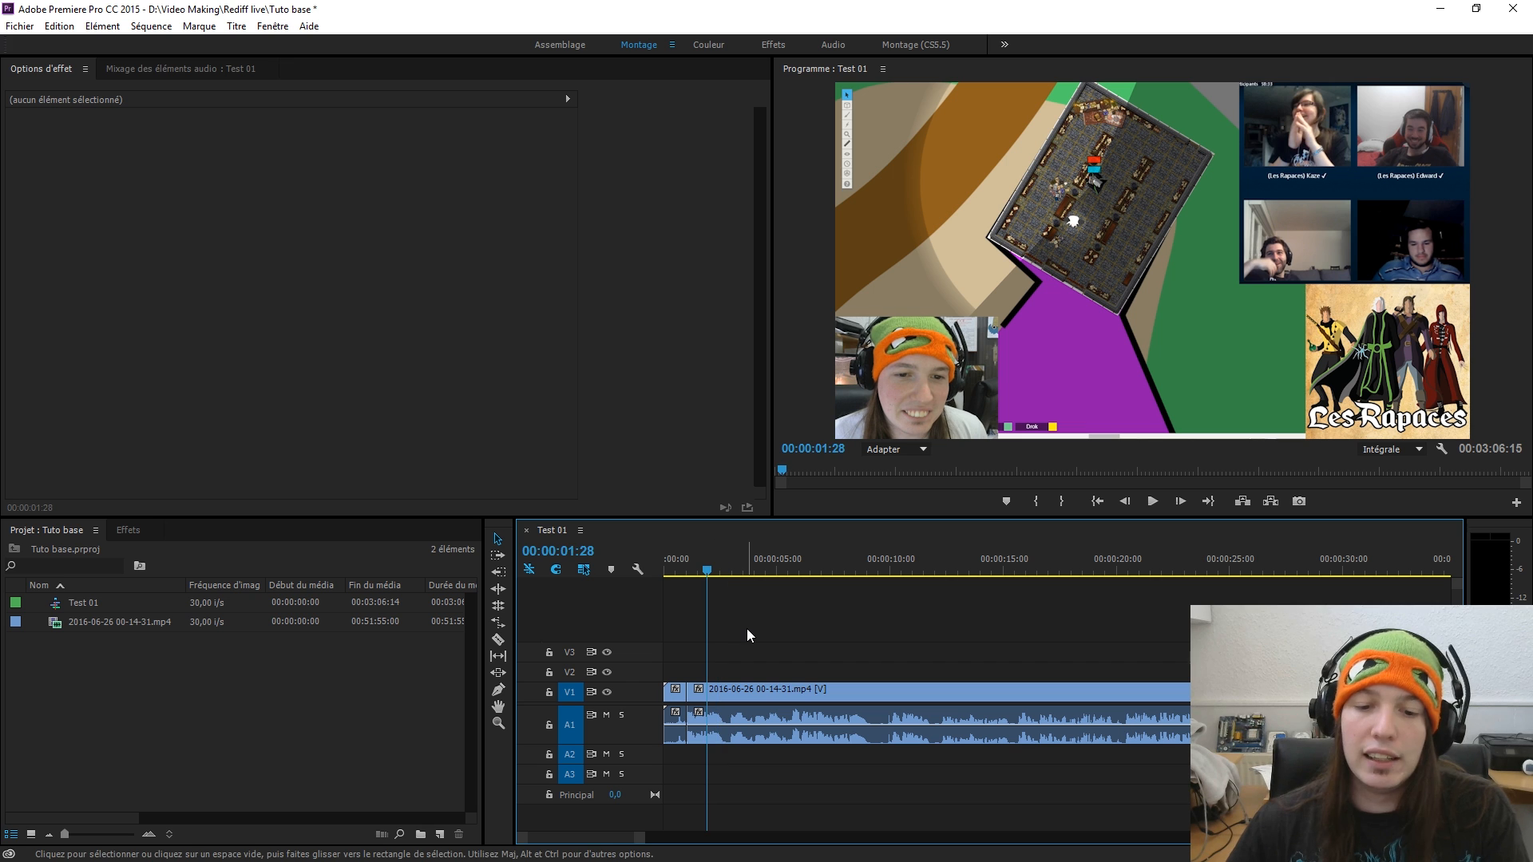
key(space)
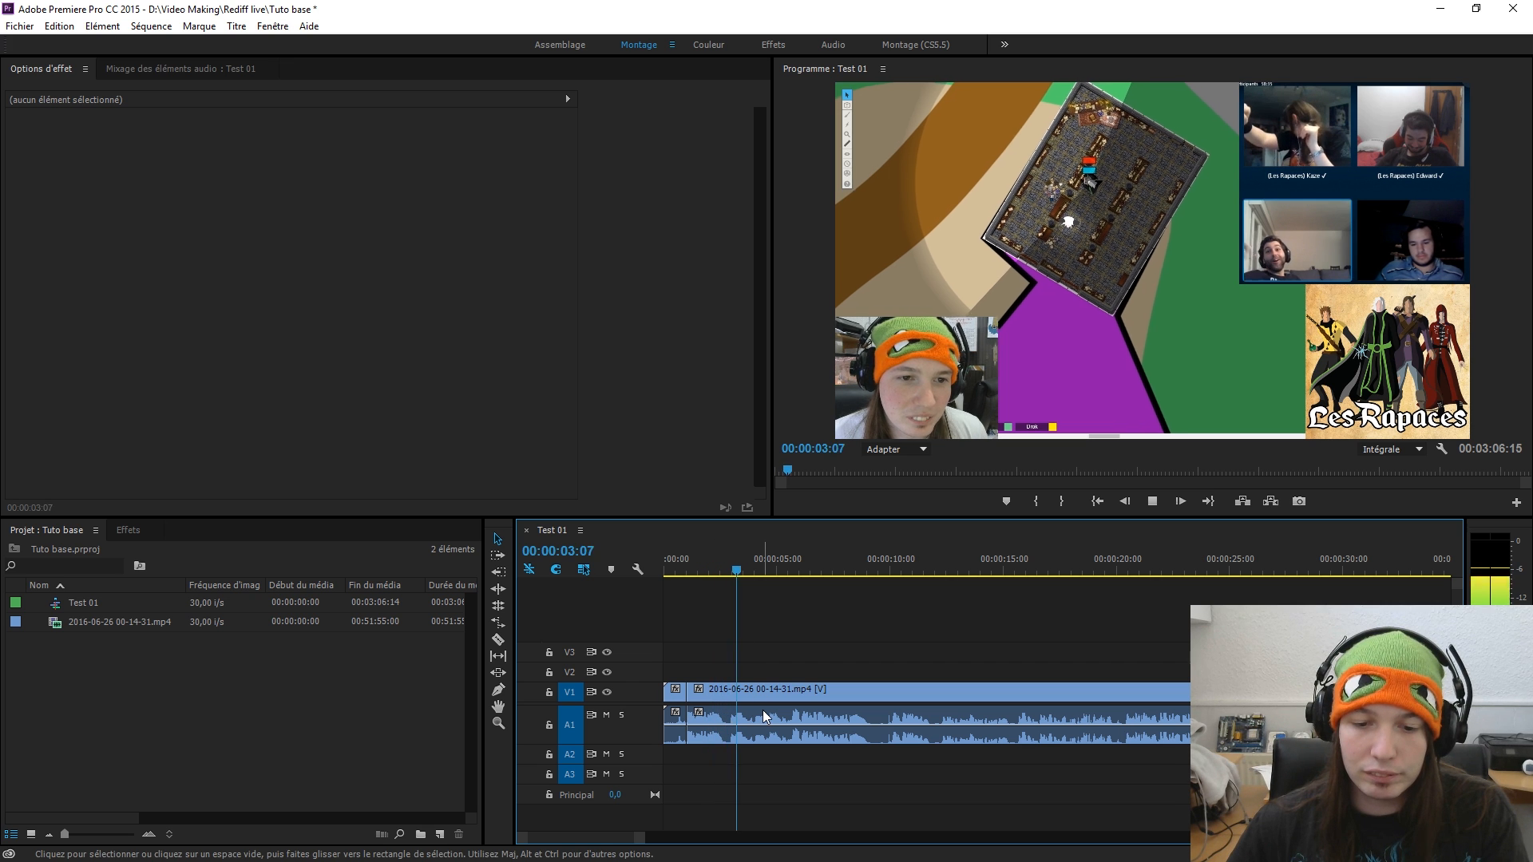
click(702, 561)
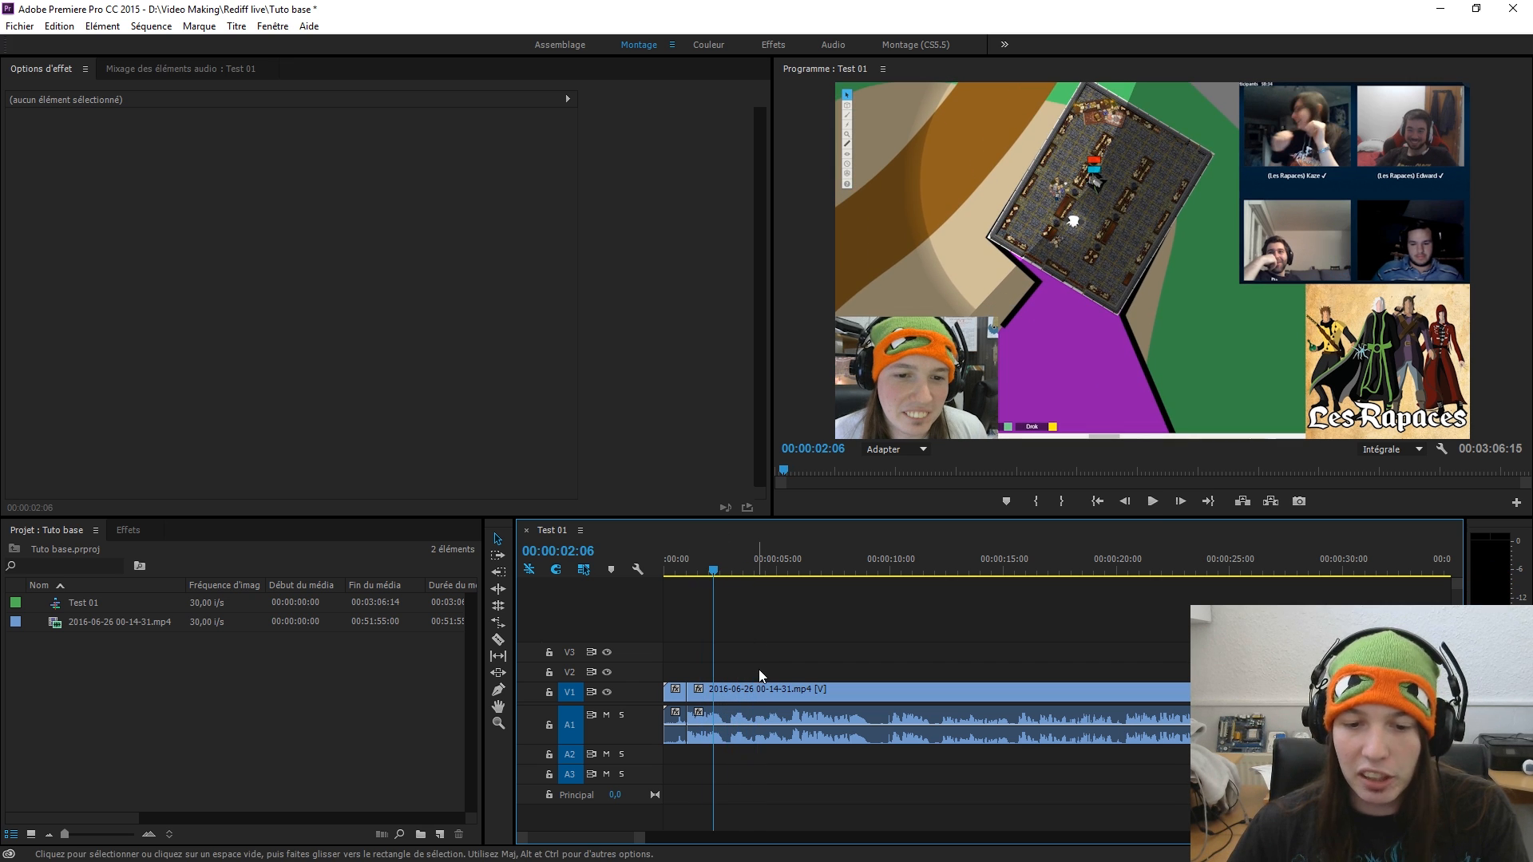
key(space)
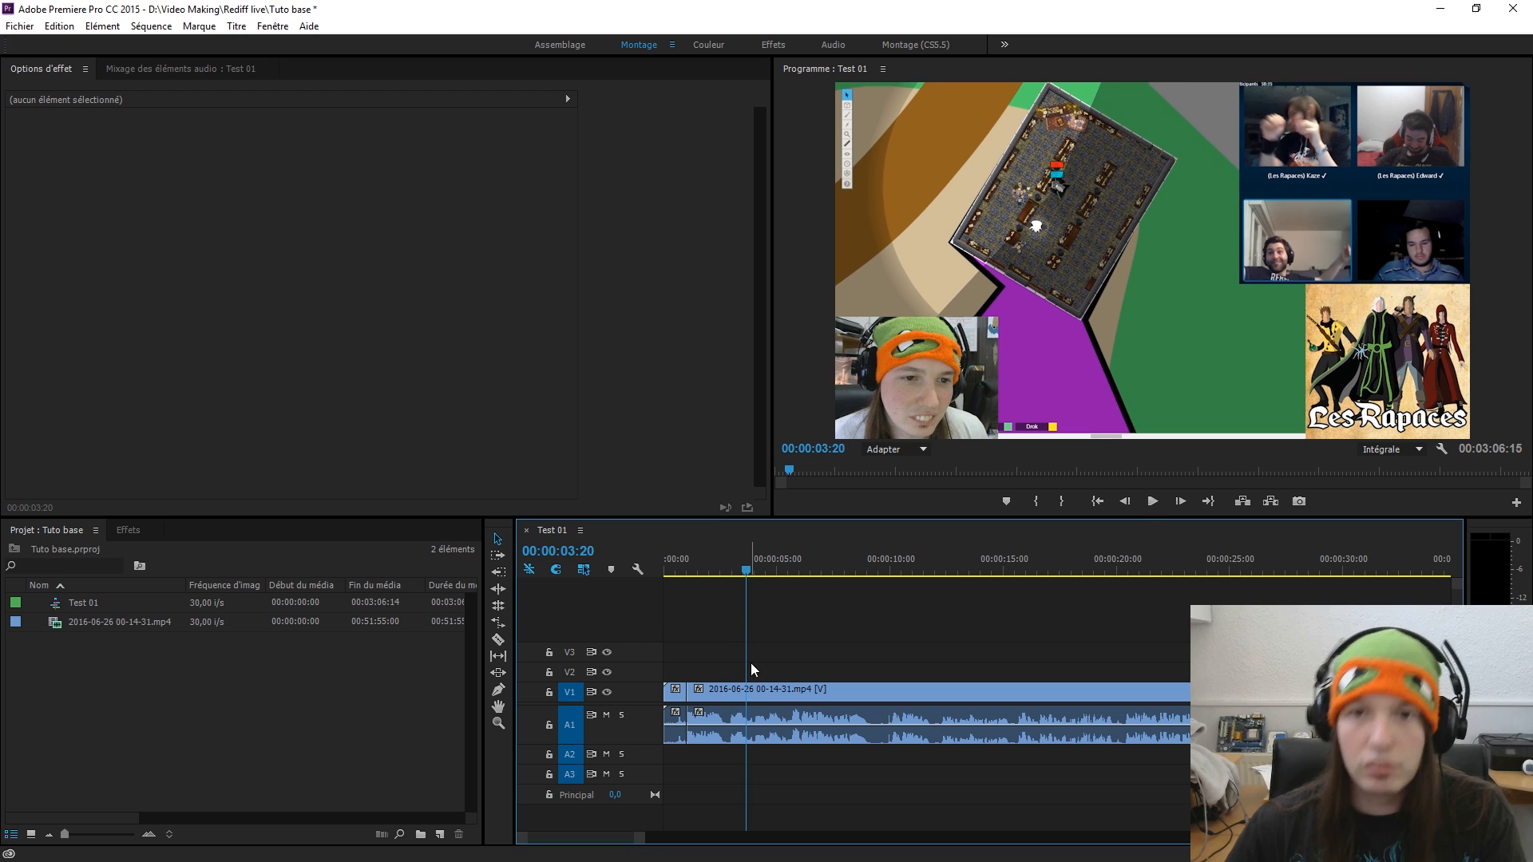
- Cut the clip with the Razor tool at about 00:00:02:19 and 00:00:02:29 to isolate a short passage
click(500, 644)
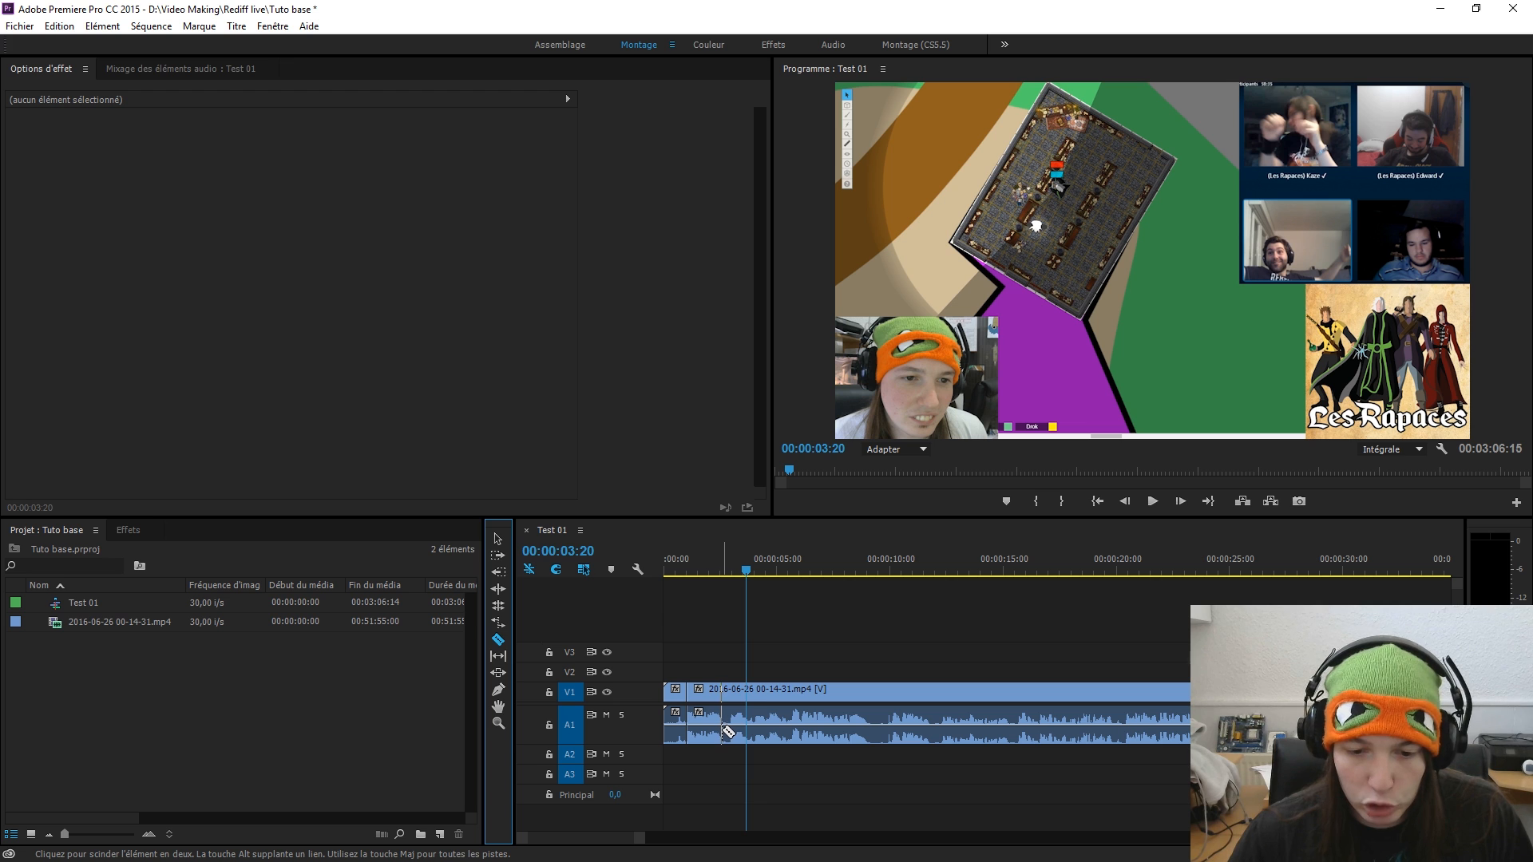
click(724, 728)
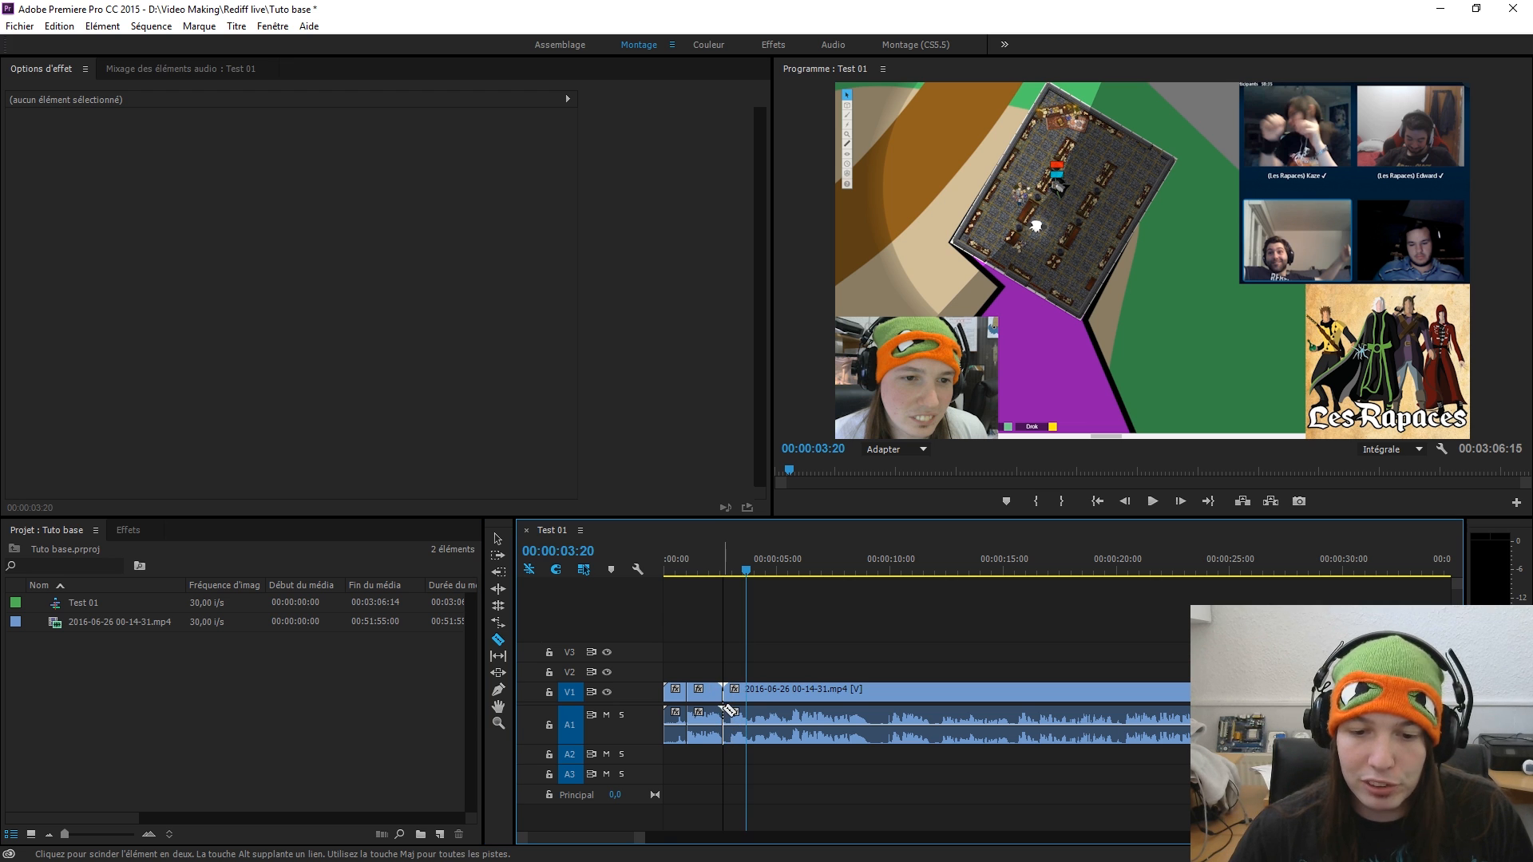
click(729, 570)
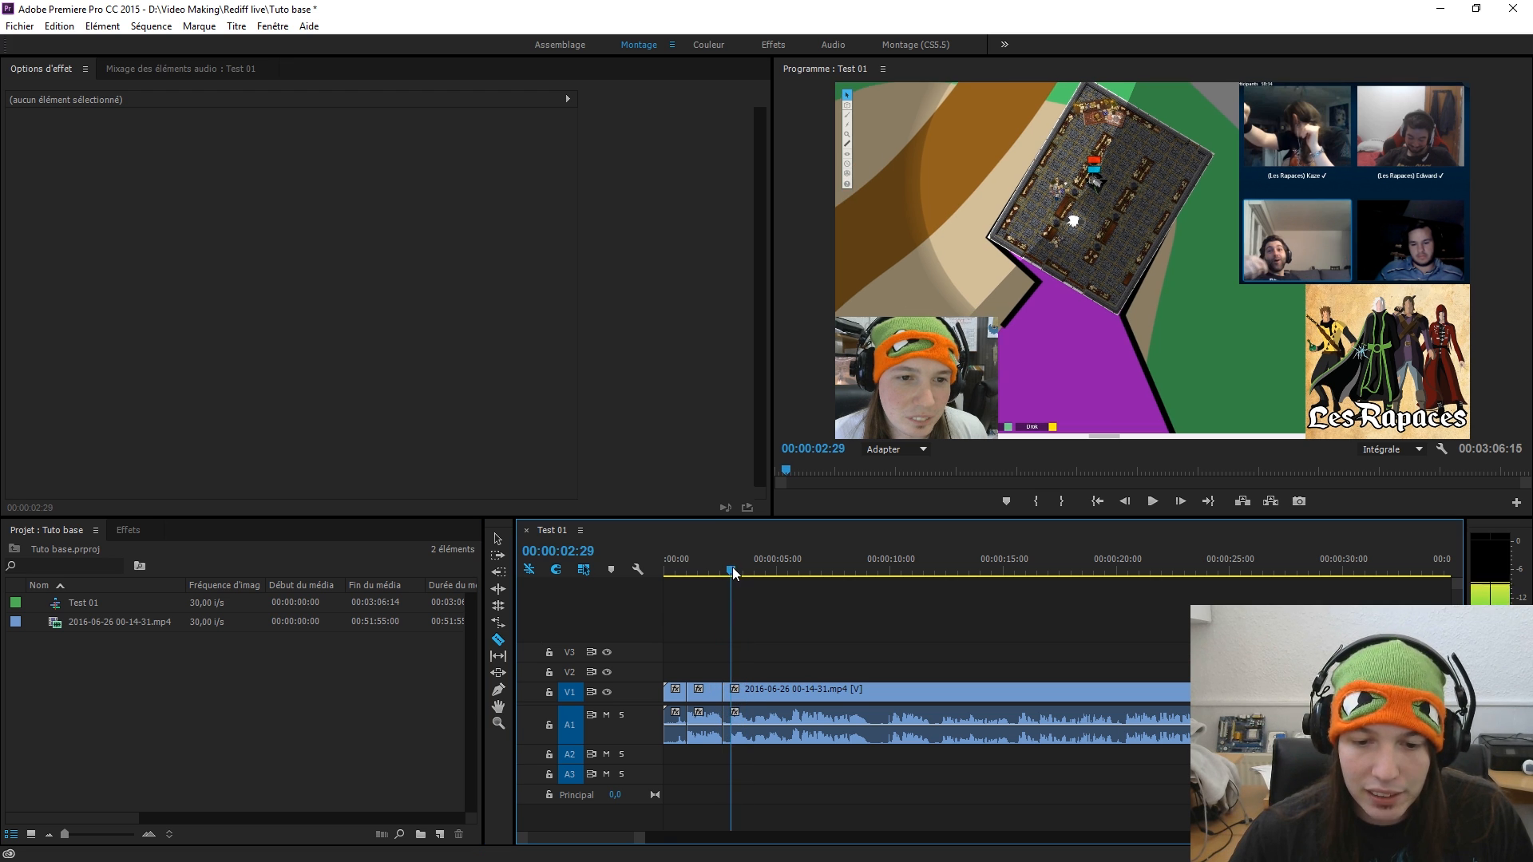
drag(731, 573, 769, 572)
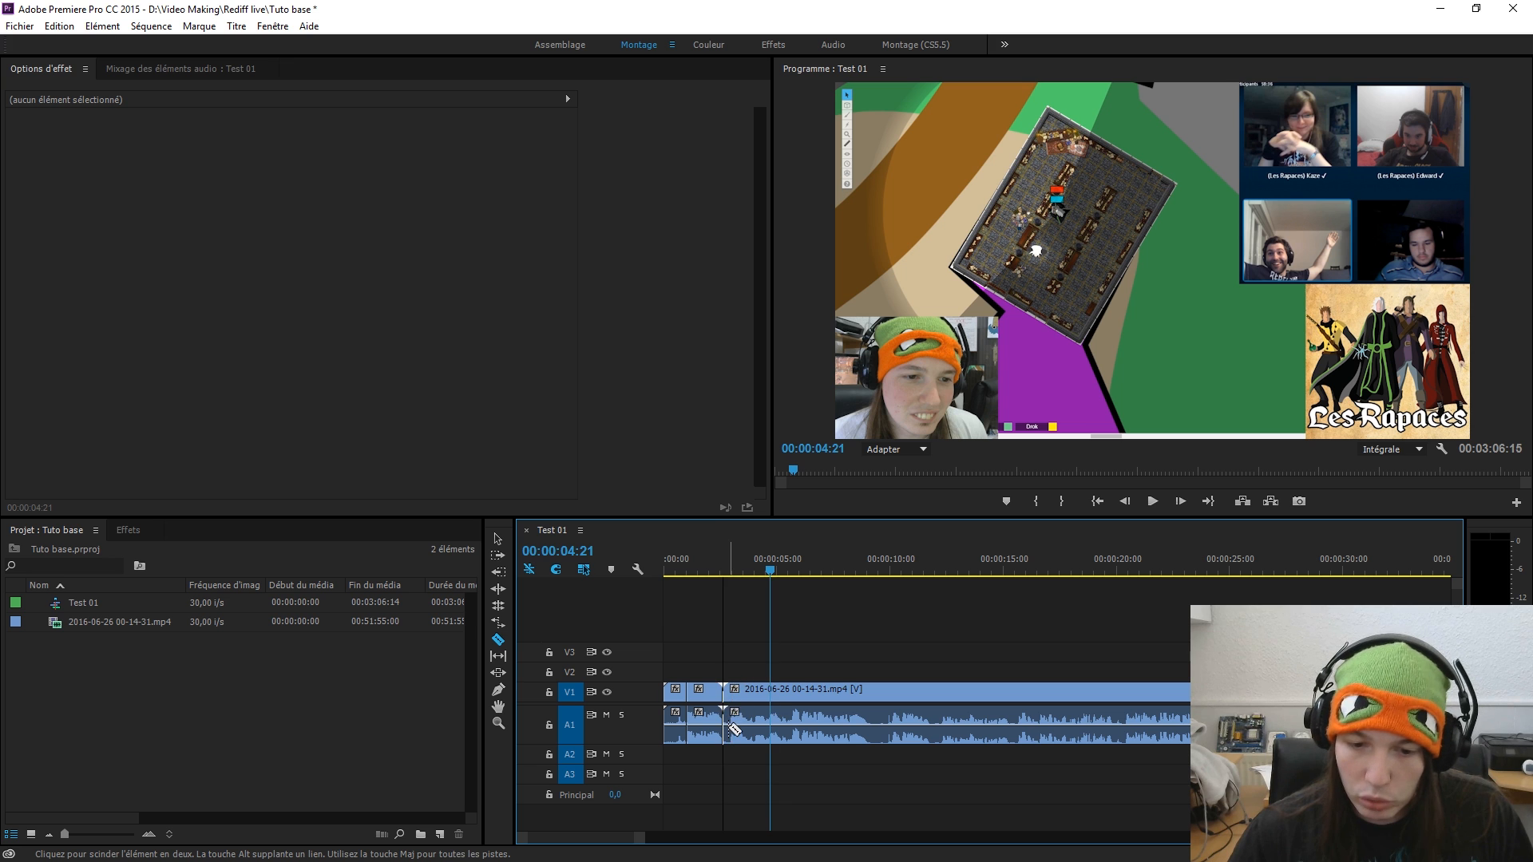
drag(644, 837, 588, 837)
click(890, 717)
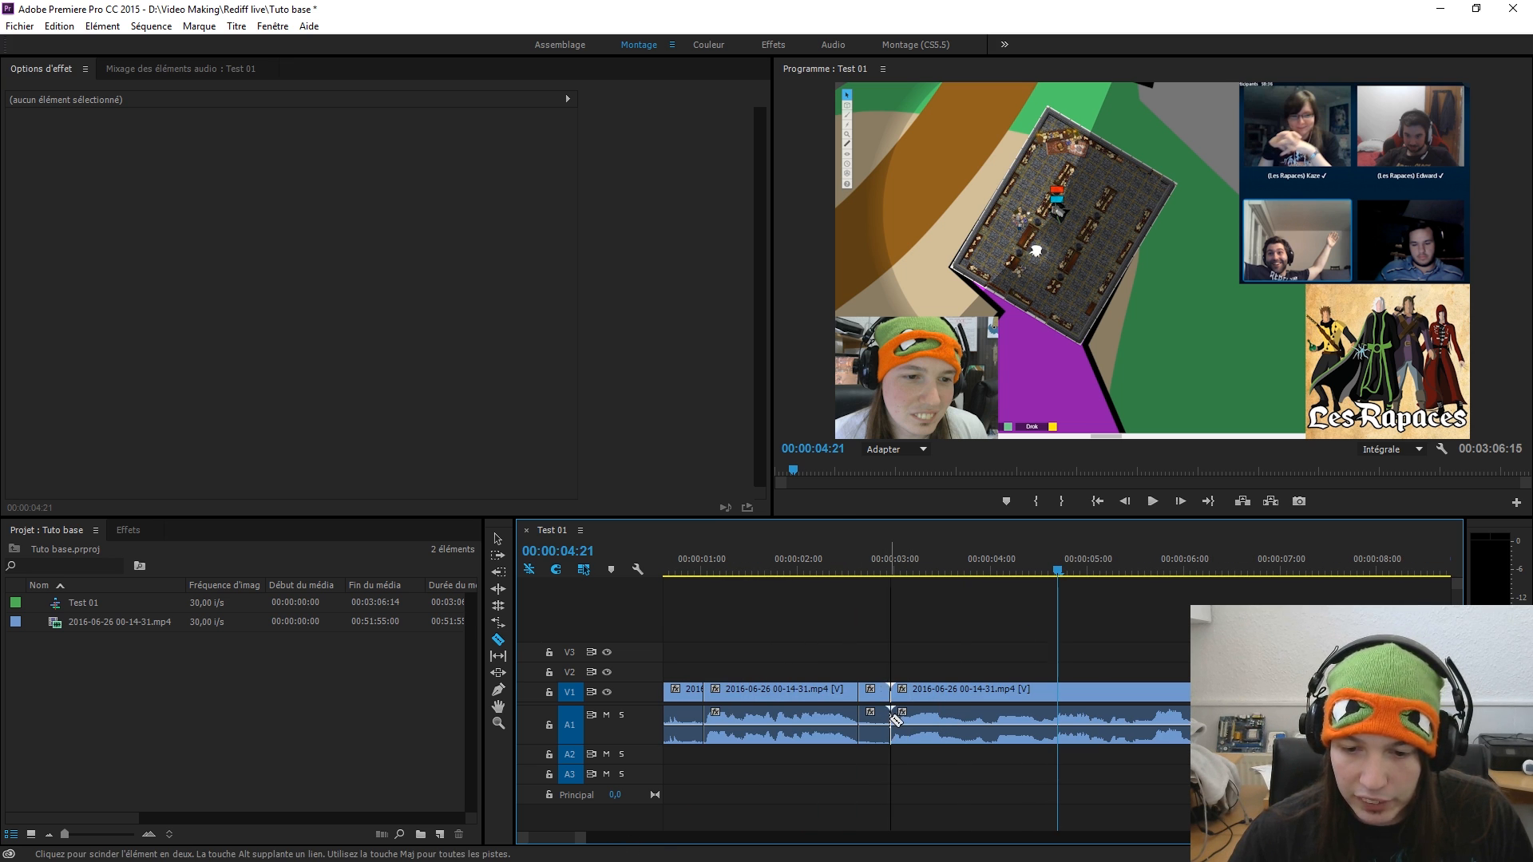
- Delete the opening piece of the clip that ends at the first cut
click(496, 539)
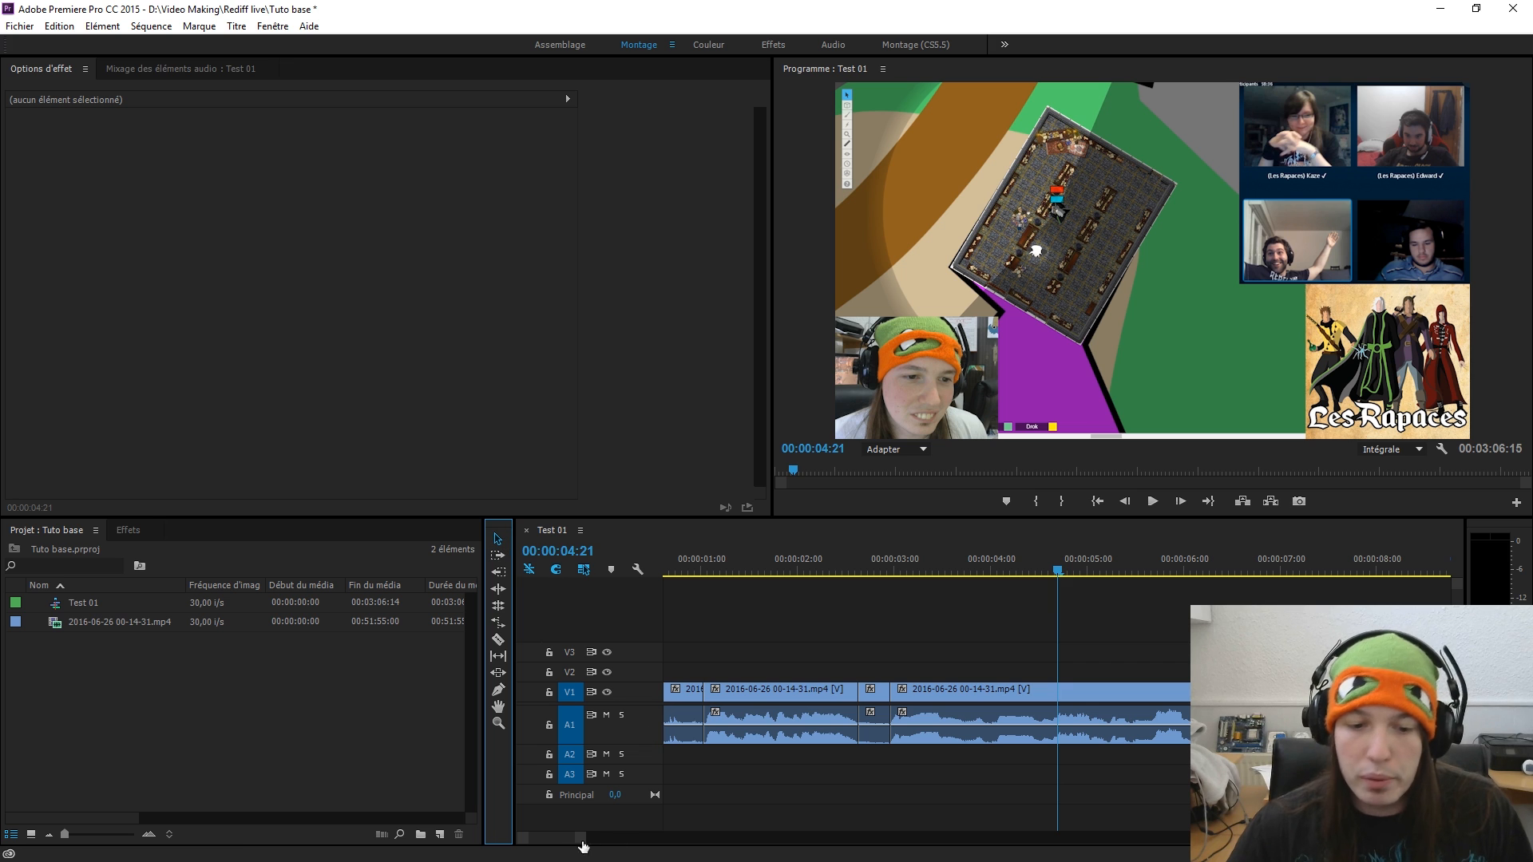
drag(587, 837, 625, 835)
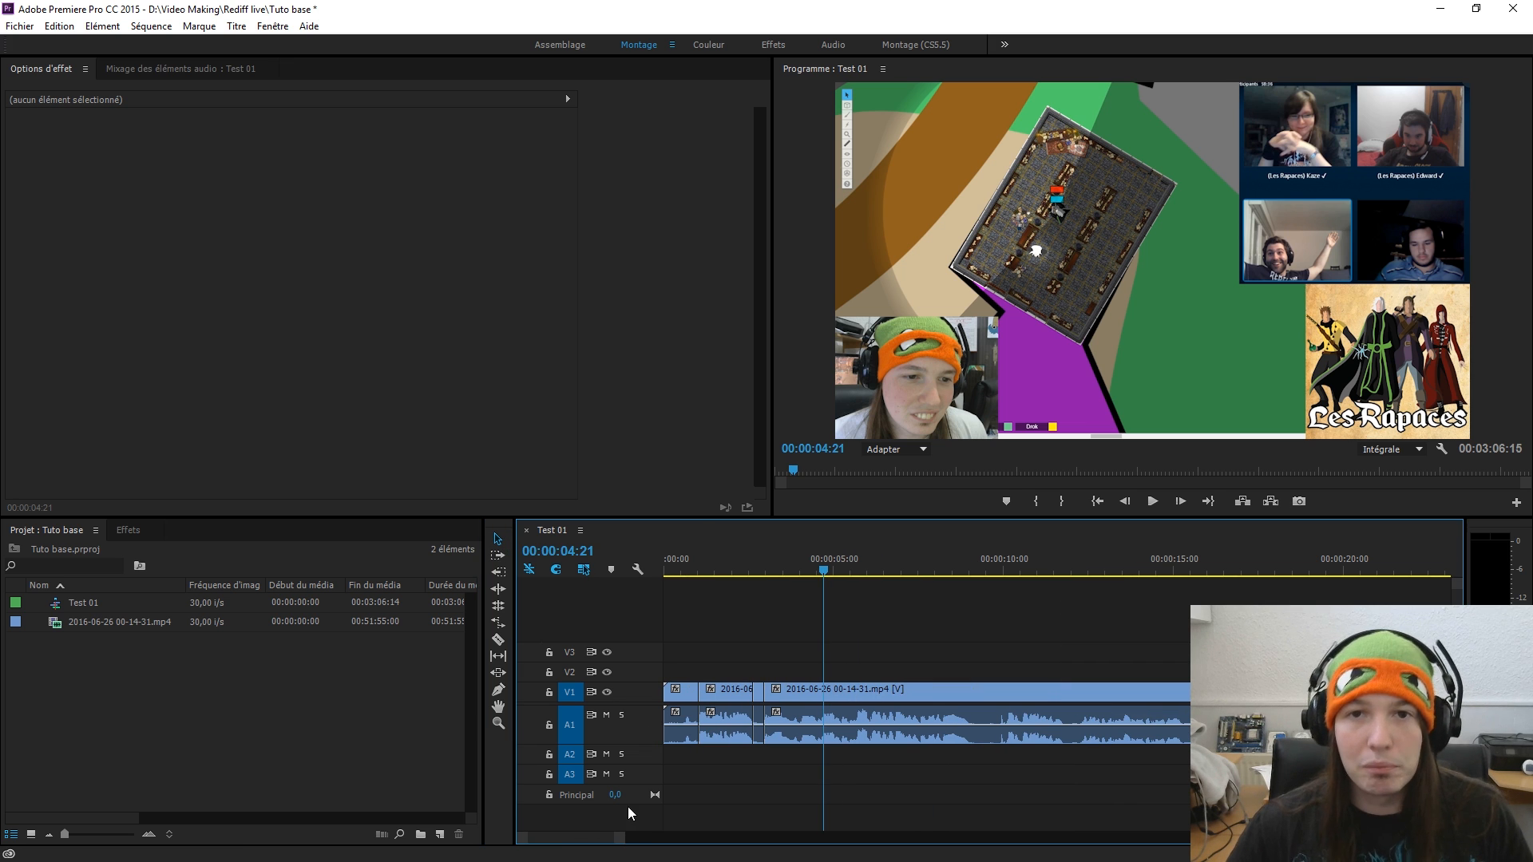
click(680, 725)
key(Delete)
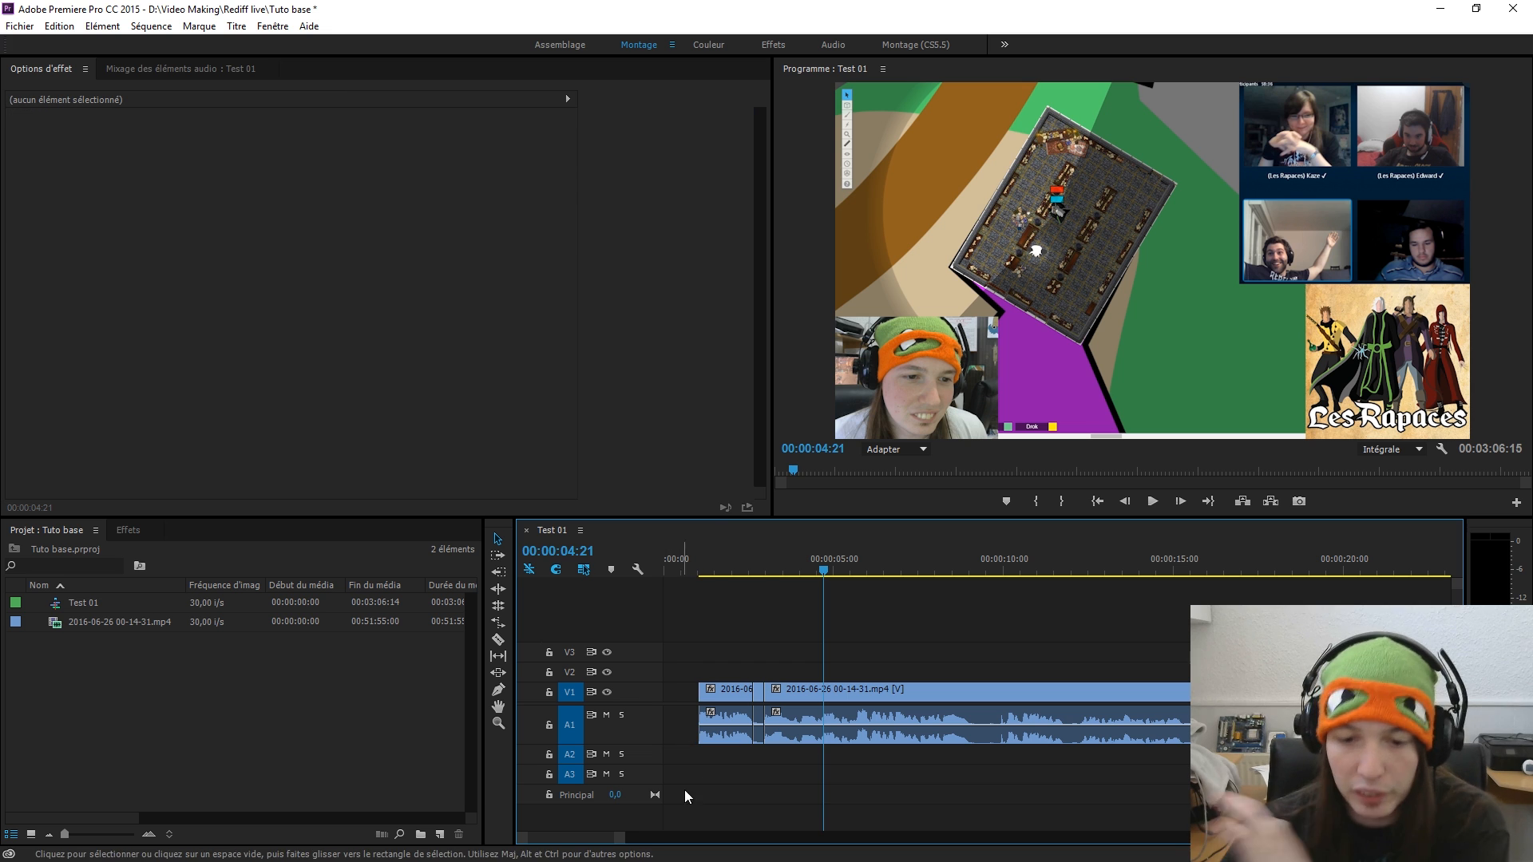
- Move the remaining footage to the start of the timeline and slide the long last piece earlier, over the end of the opening piece
drag(812, 756, 676, 698)
click(731, 629)
drag(725, 559, 667, 567)
drag(771, 696, 752, 692)
click(779, 634)
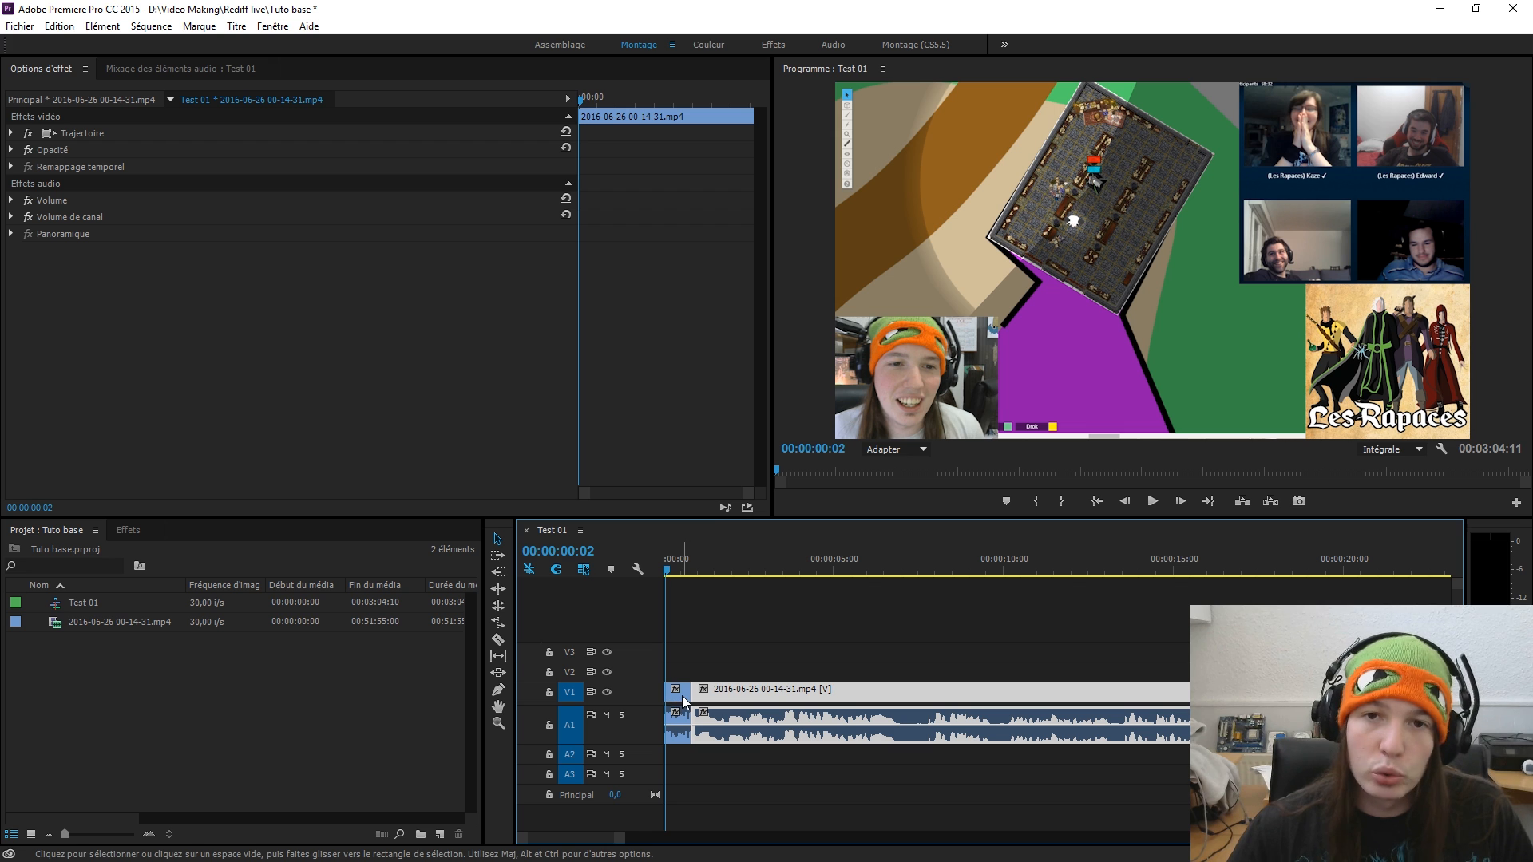
- Undo the latest clip deletion and moves, and replay the passage around the first cut up to about 00:00:03:22
key(ctrl+z)
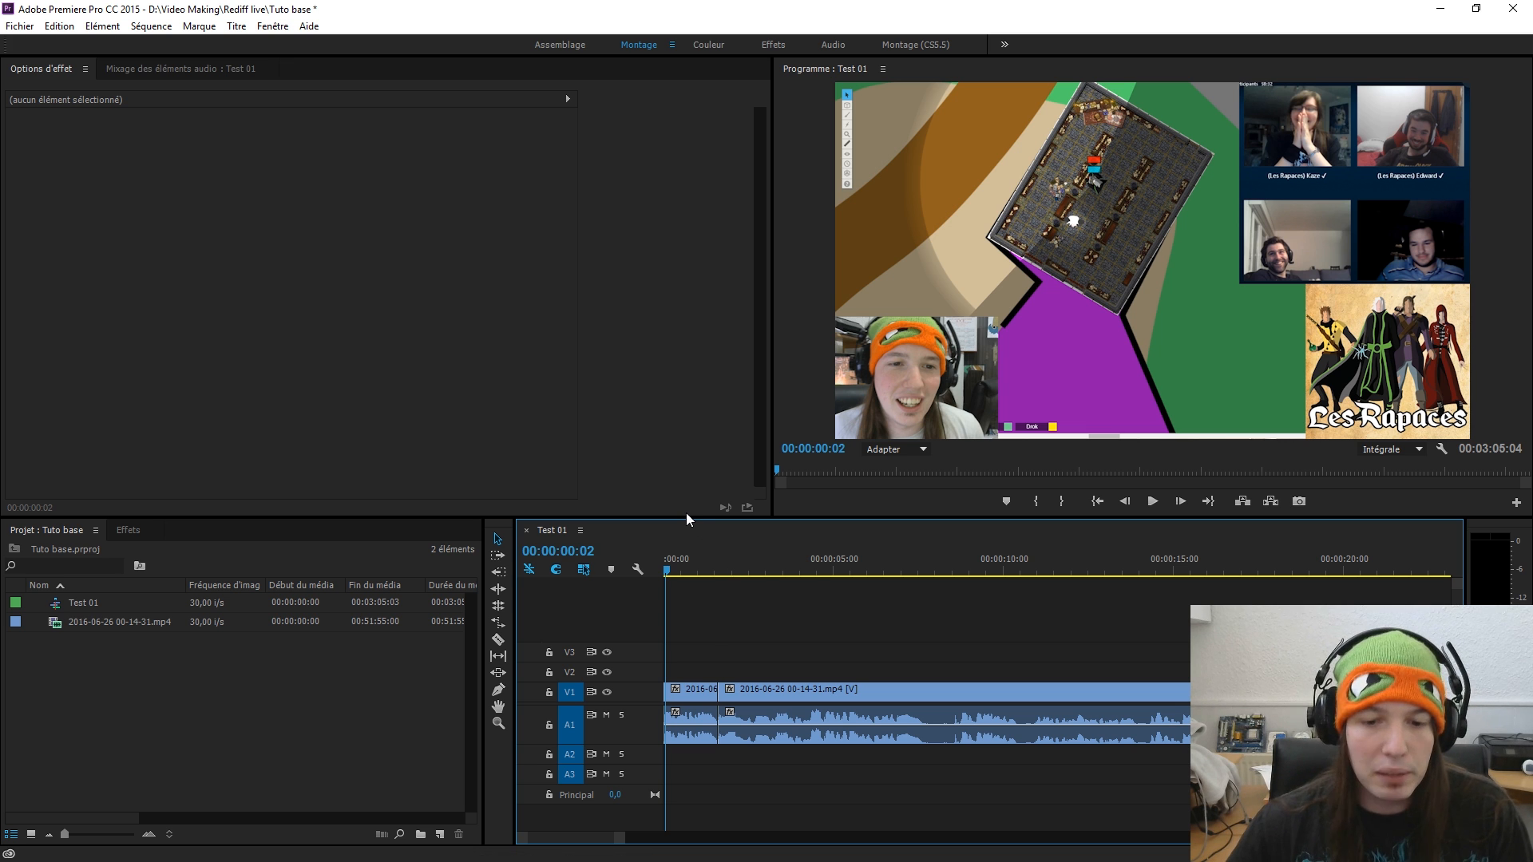
key(space)
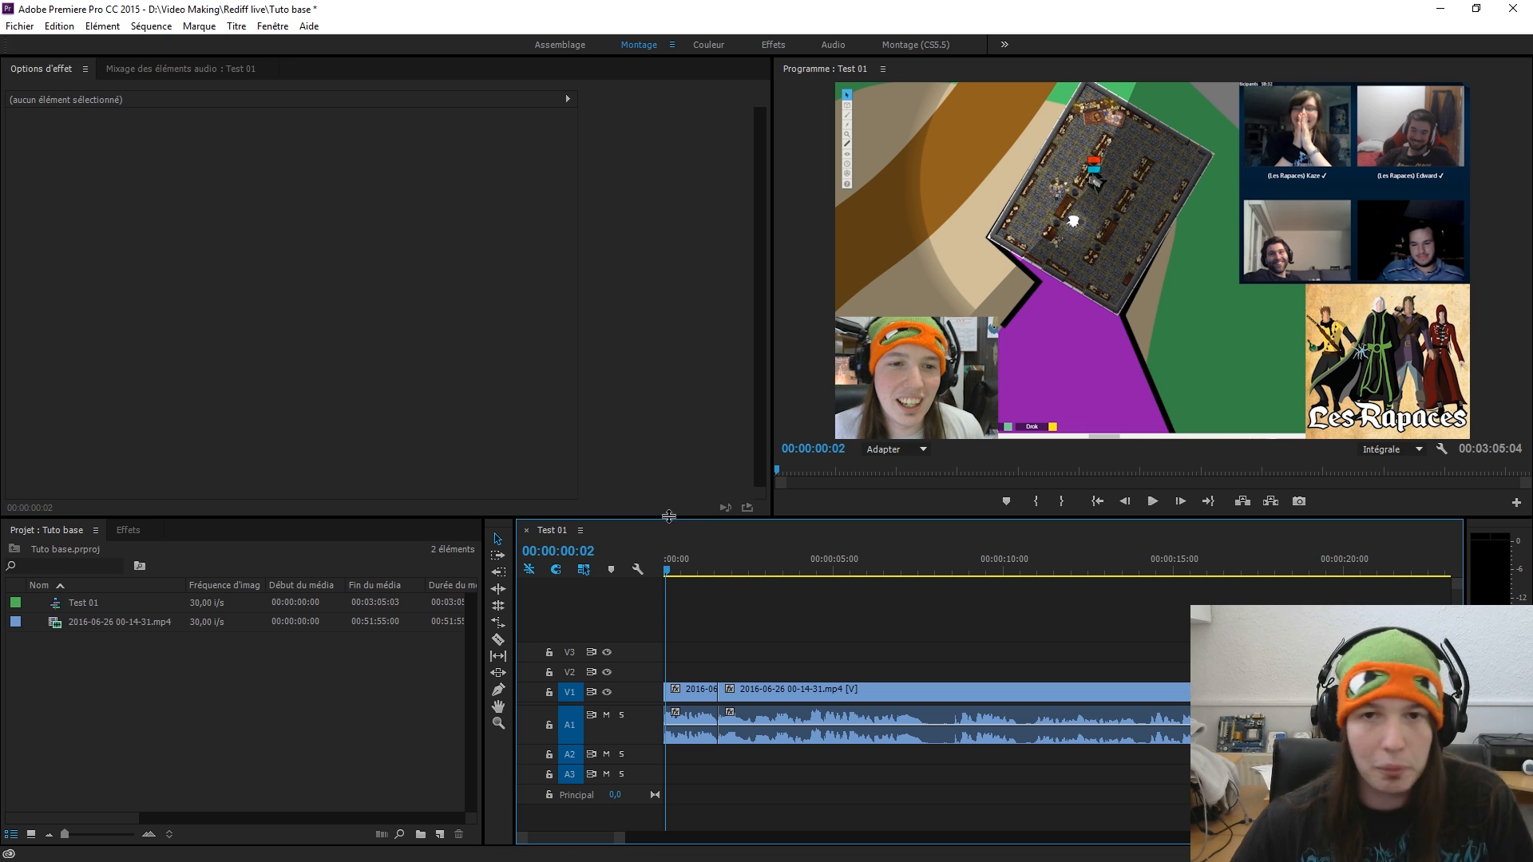
click(701, 558)
key(space)
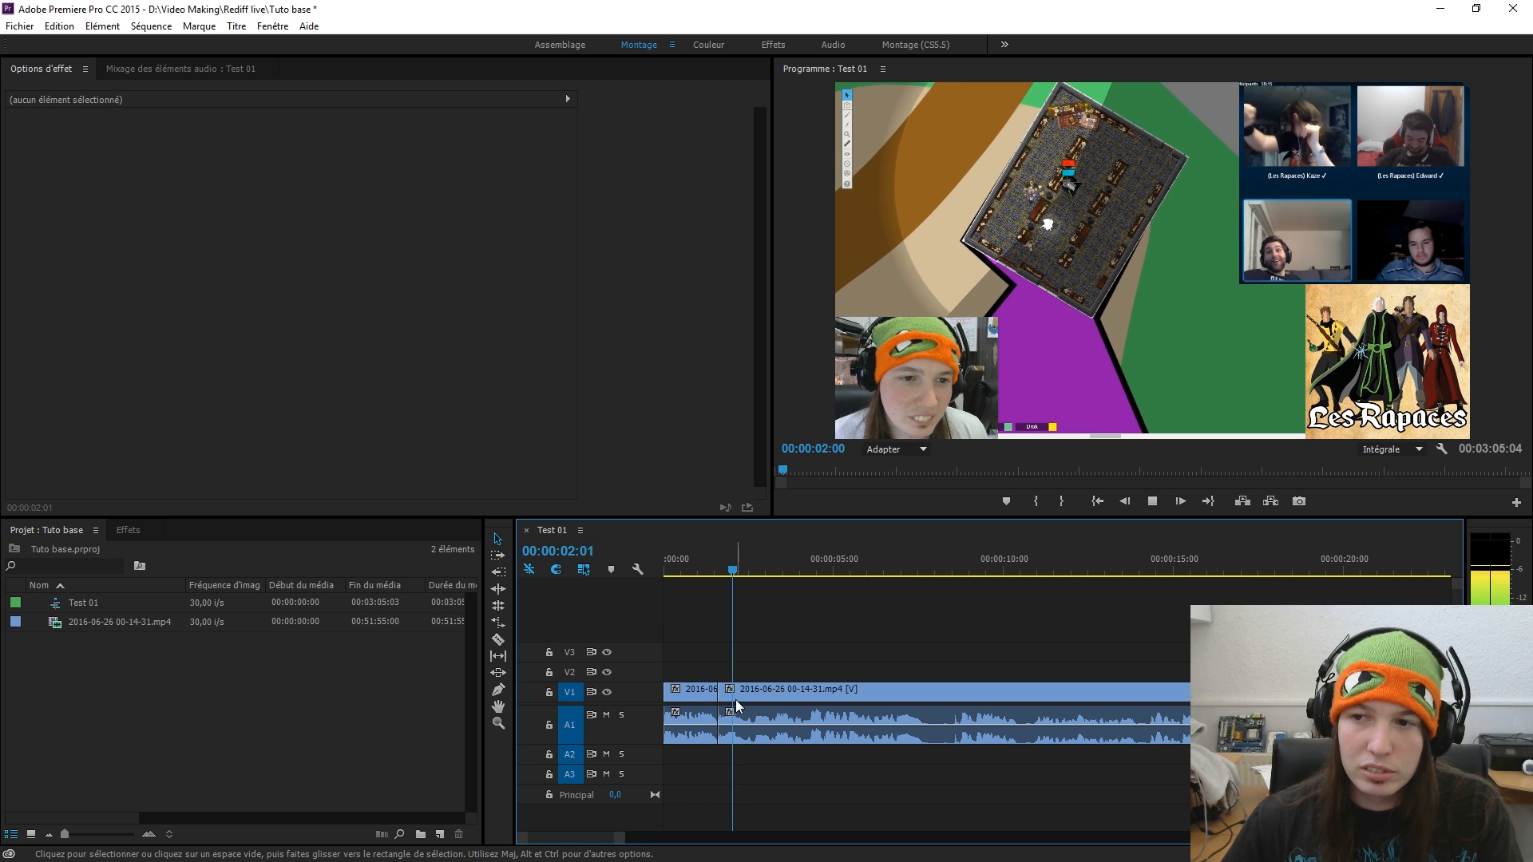
key(space)
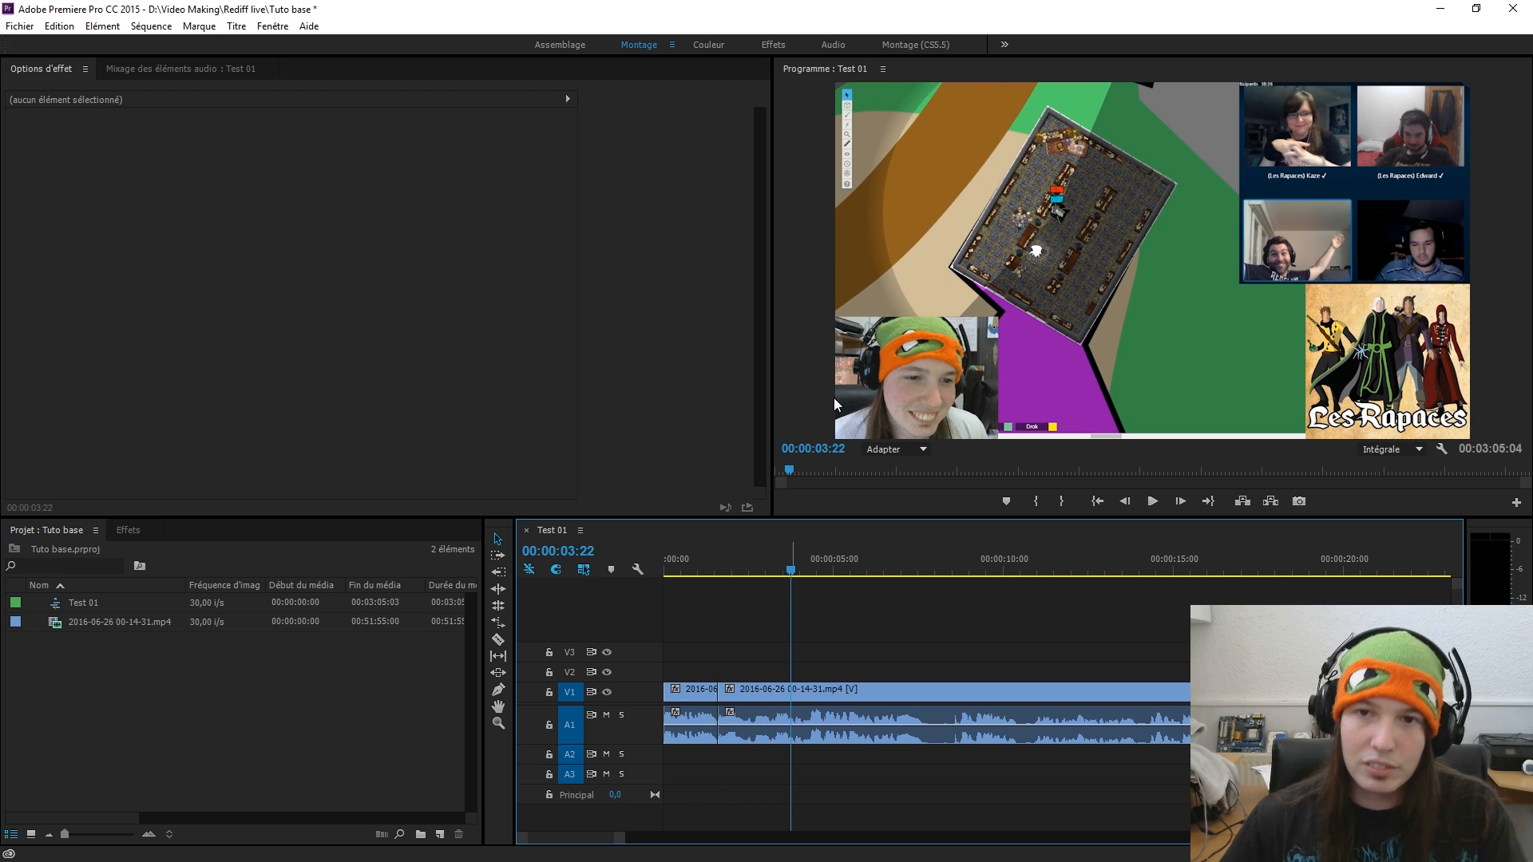
click(703, 569)
drag(704, 569, 740, 570)
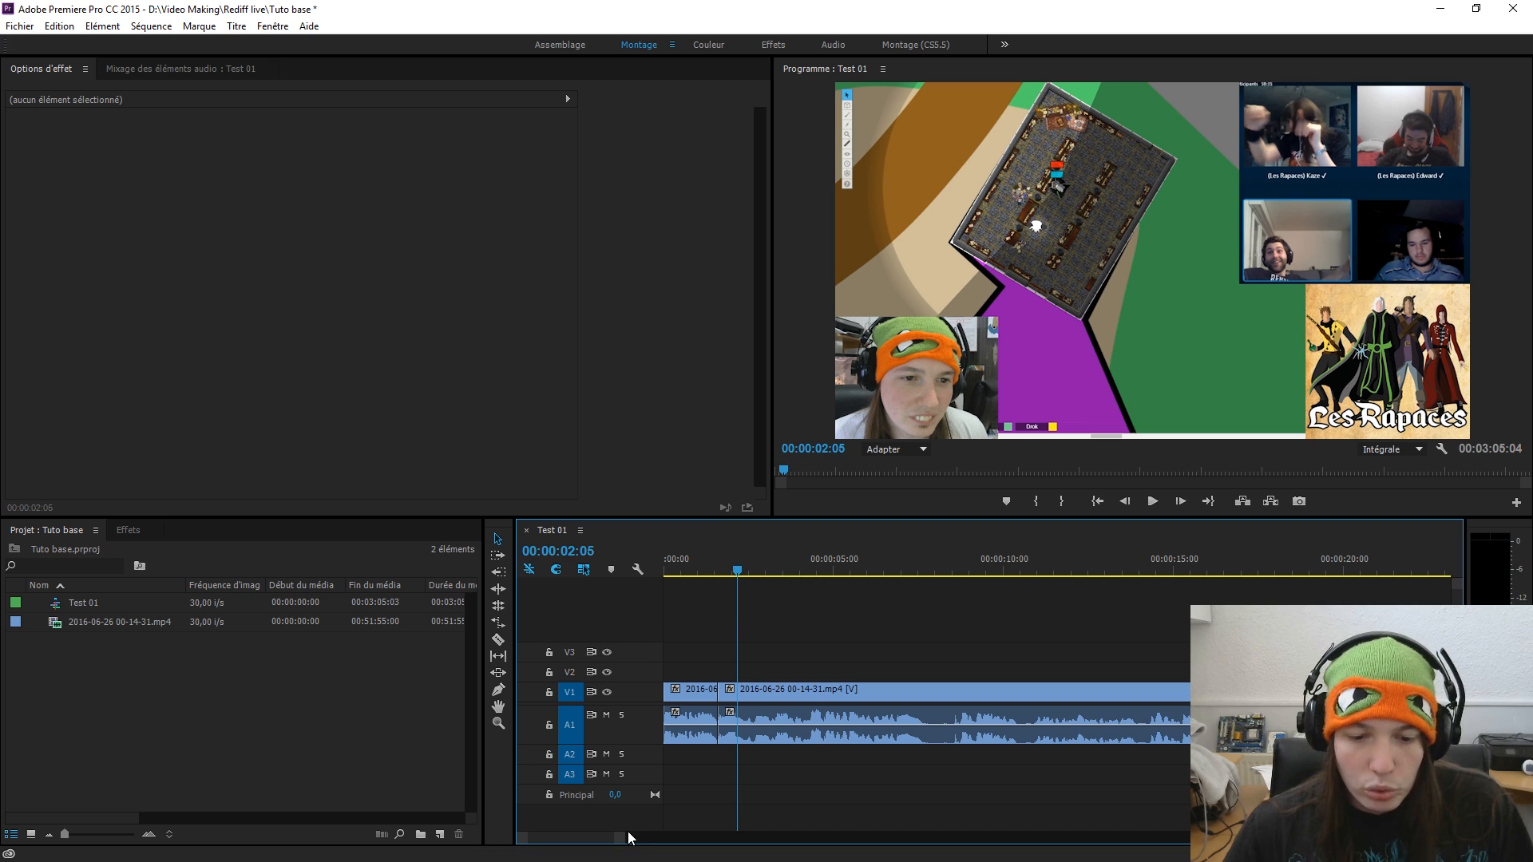
- Switch to File Explorer, go up to the Rediff live folder and locate the couleur rapaces image files beside the project window
drag(622, 839, 750, 858)
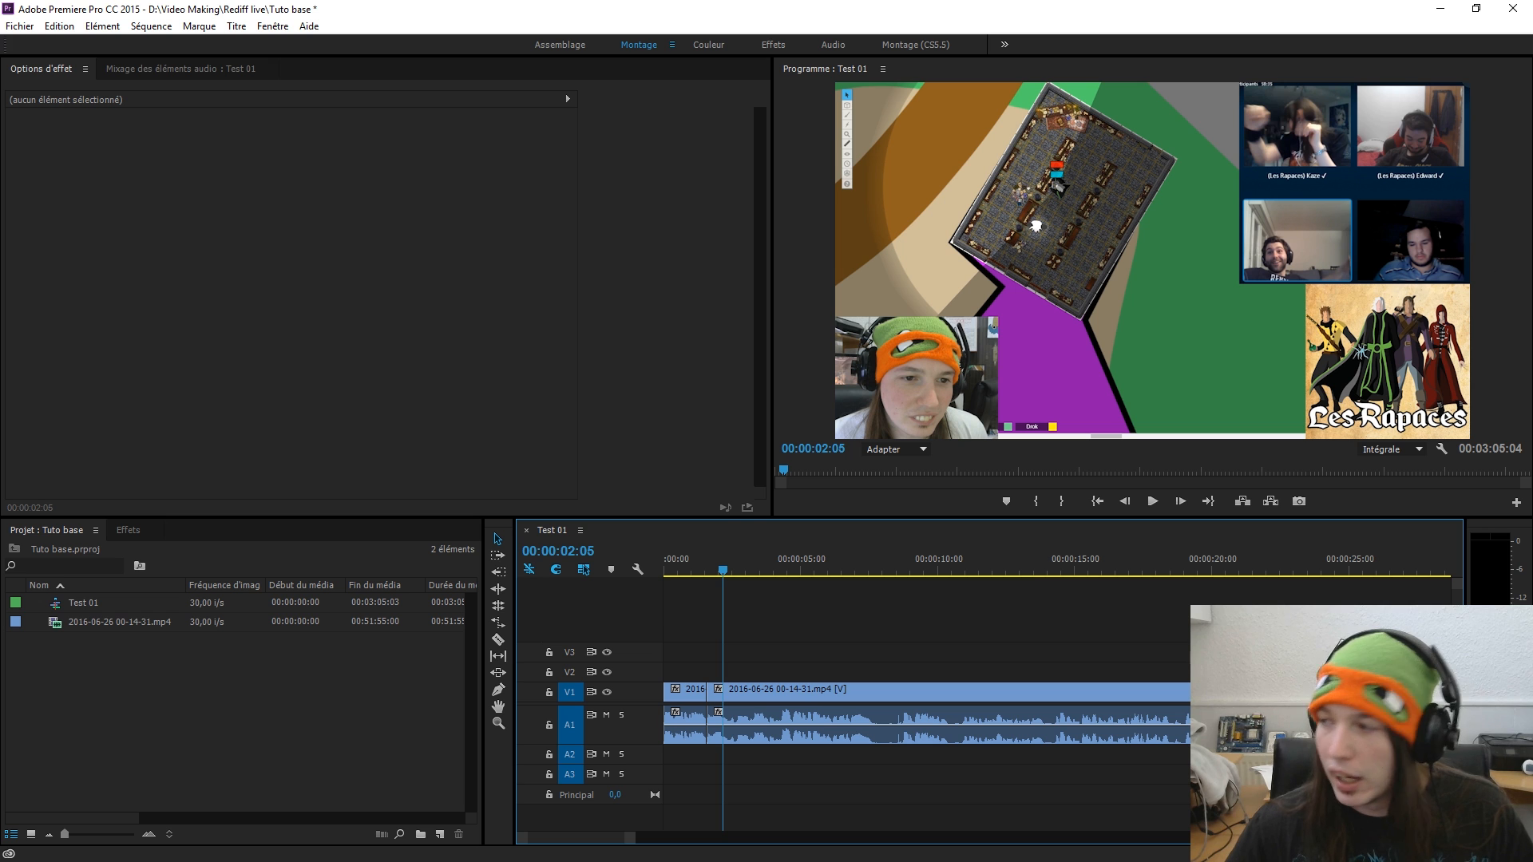
key(alt+Tab)
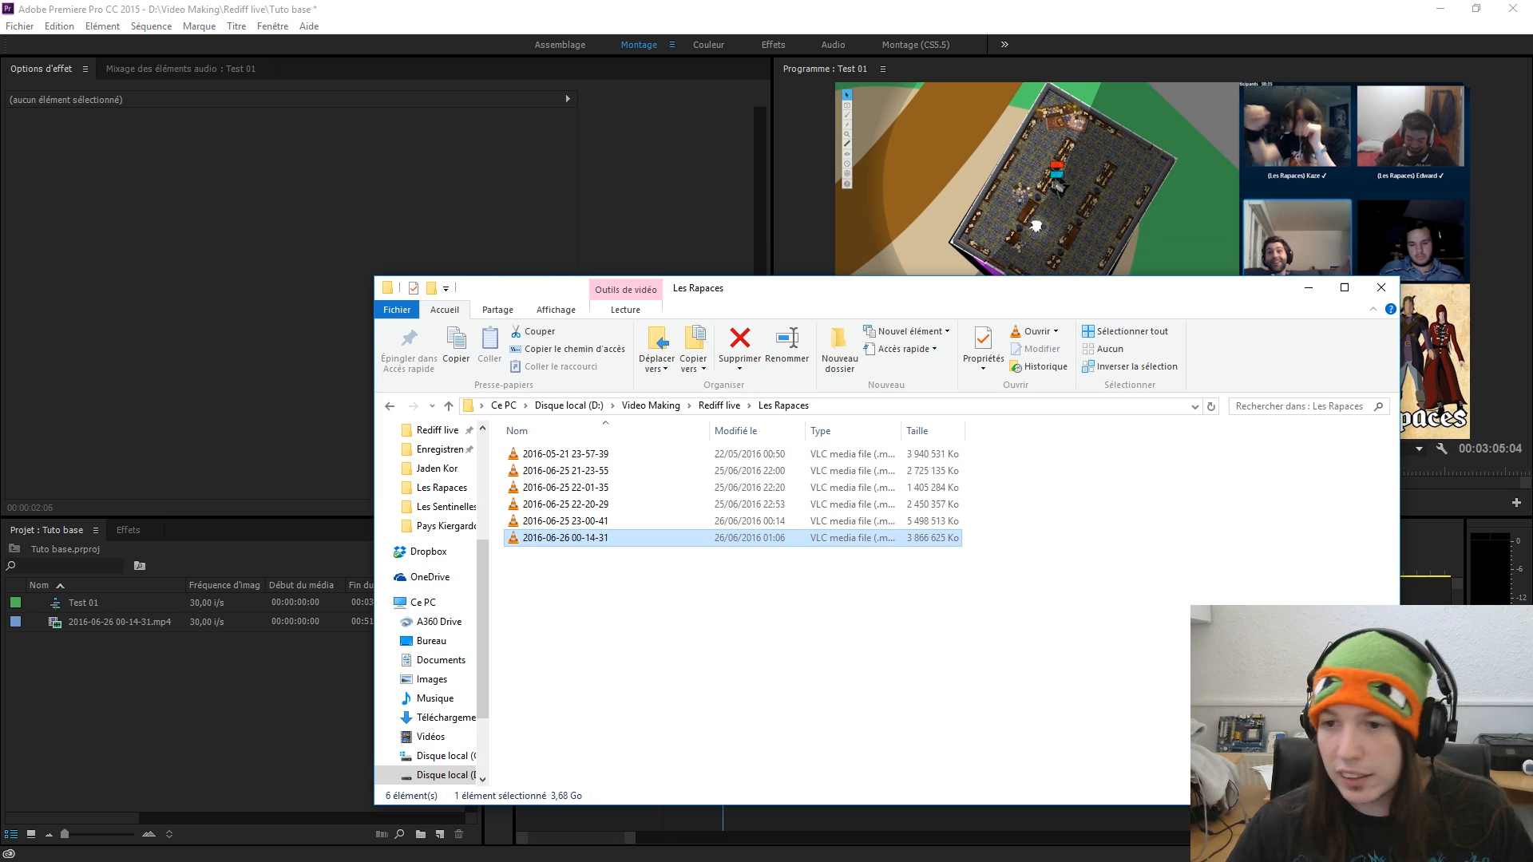
click(719, 405)
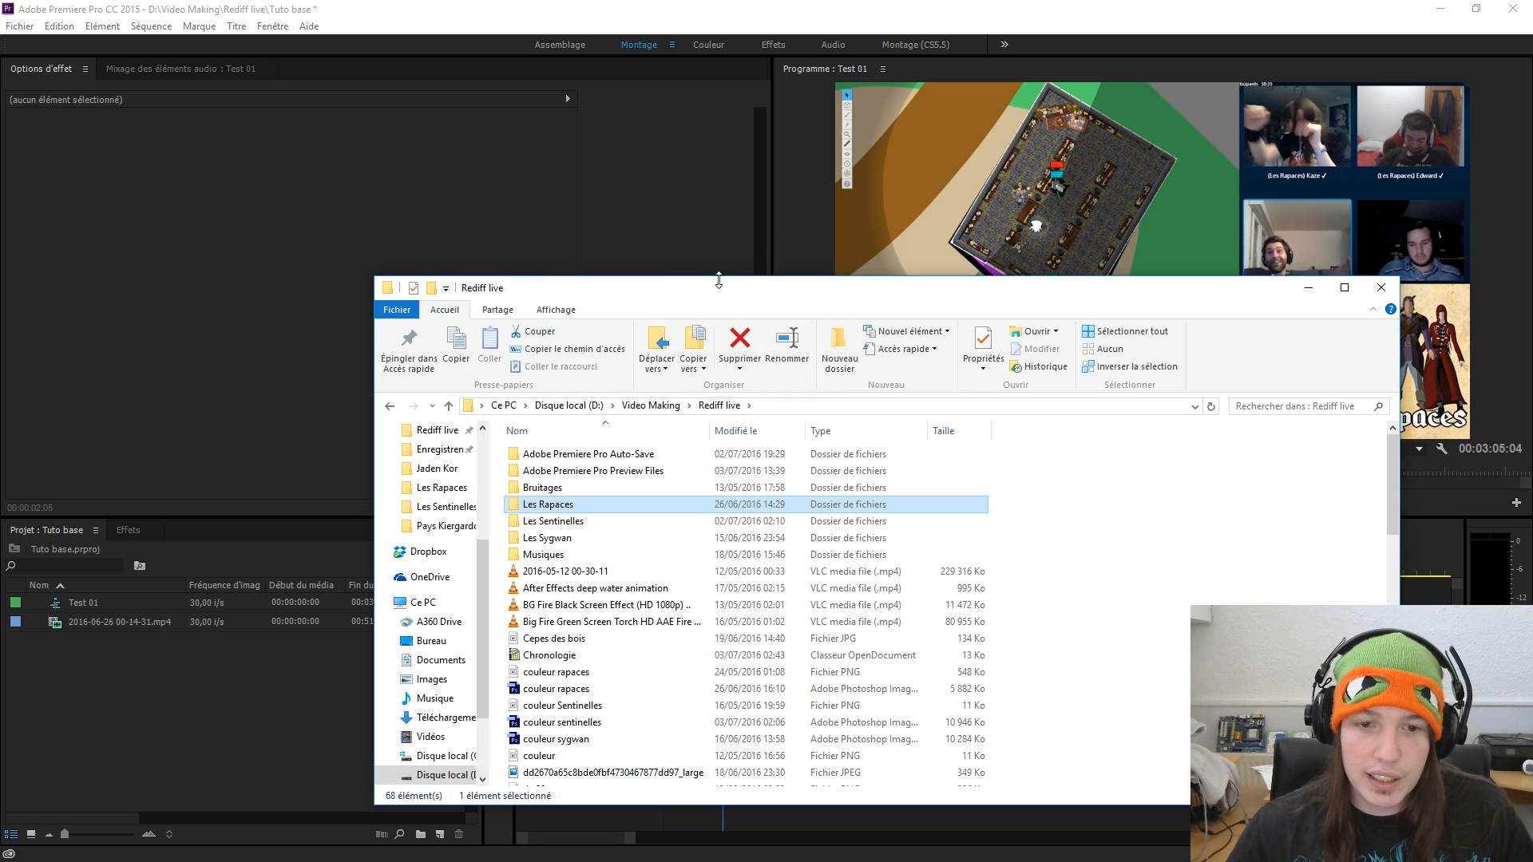
drag(718, 287, 1289, 211)
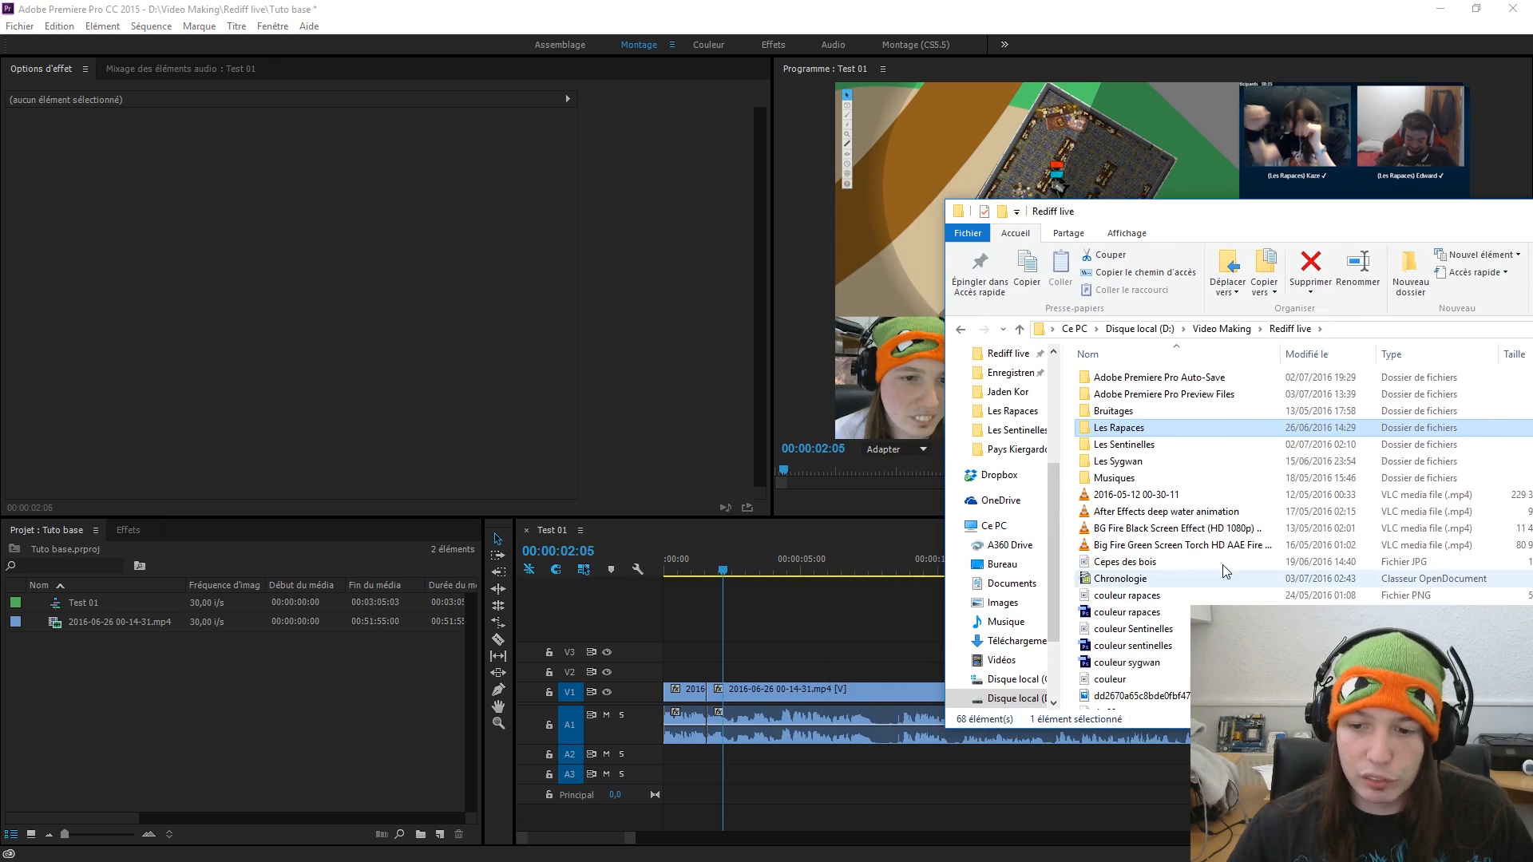
click(1114, 613)
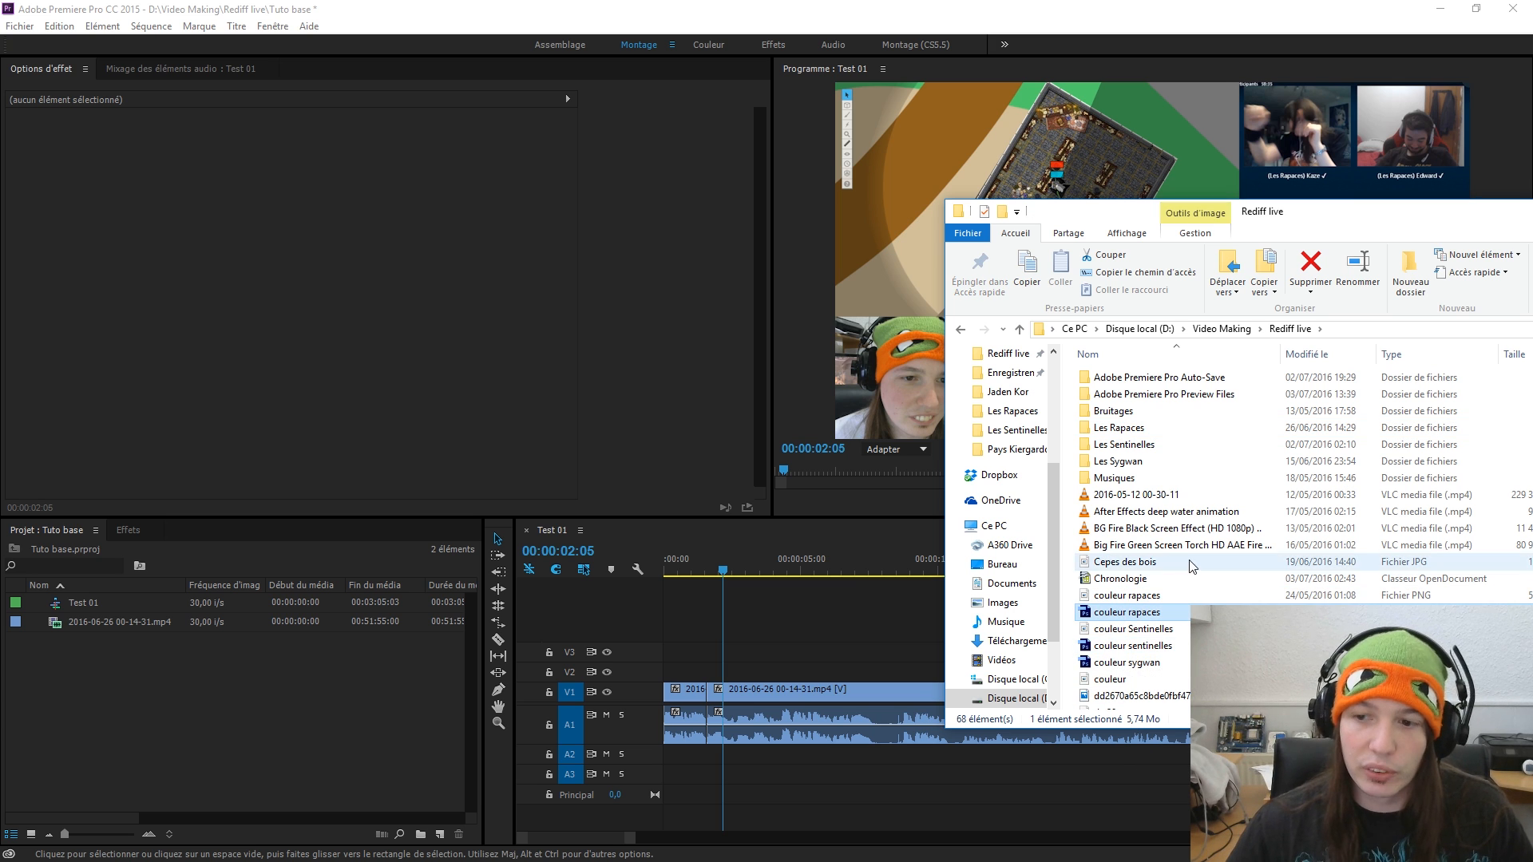
click(1101, 596)
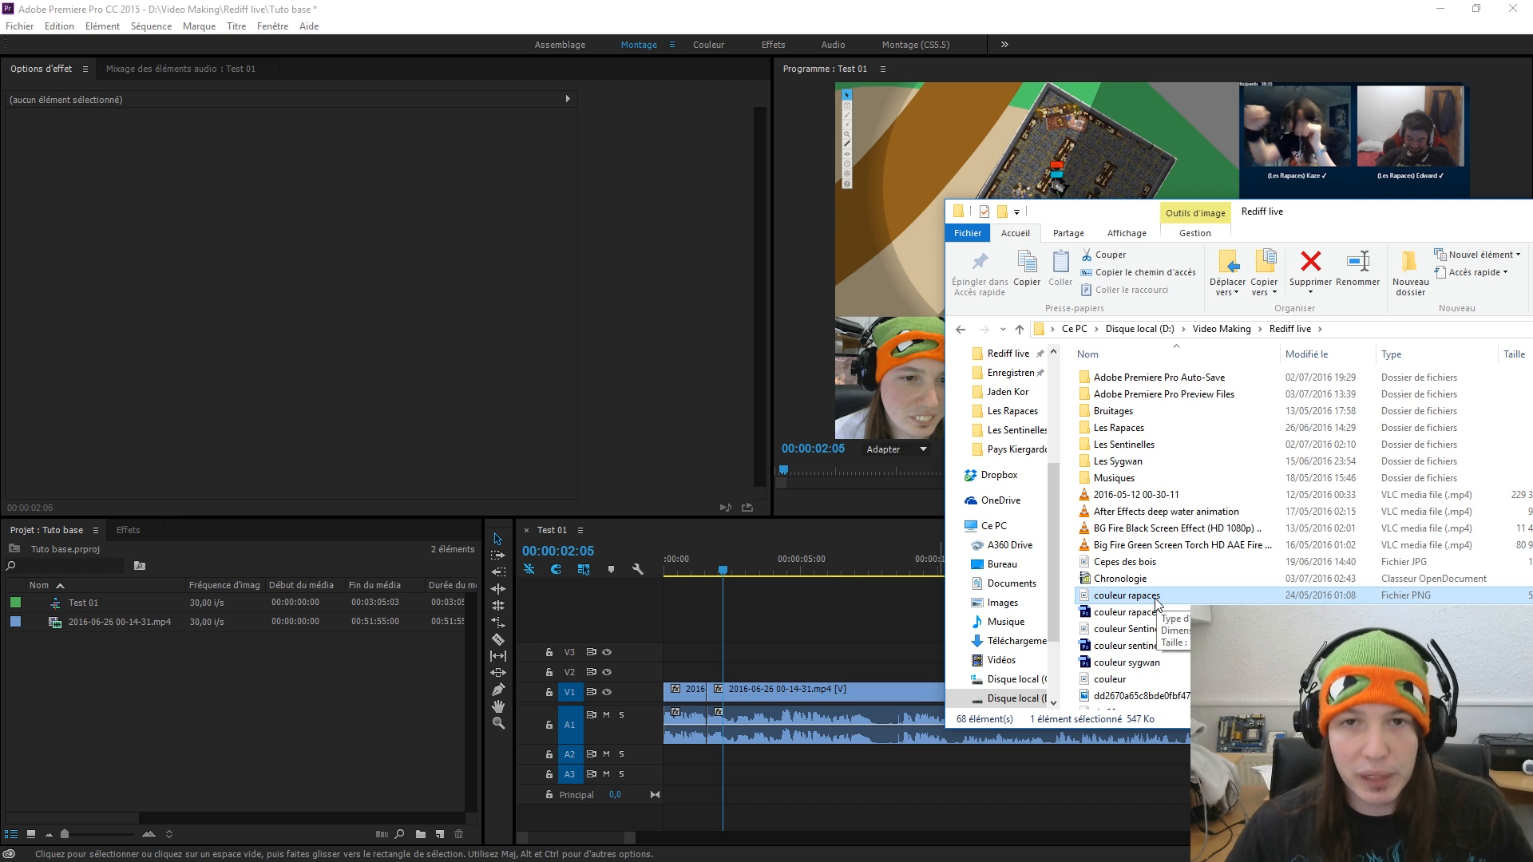
- Import the layered file couleur rapaces.psd with Fusionner tous les calques and place it on track V2 at the start of the timeline
drag(1149, 611, 323, 726)
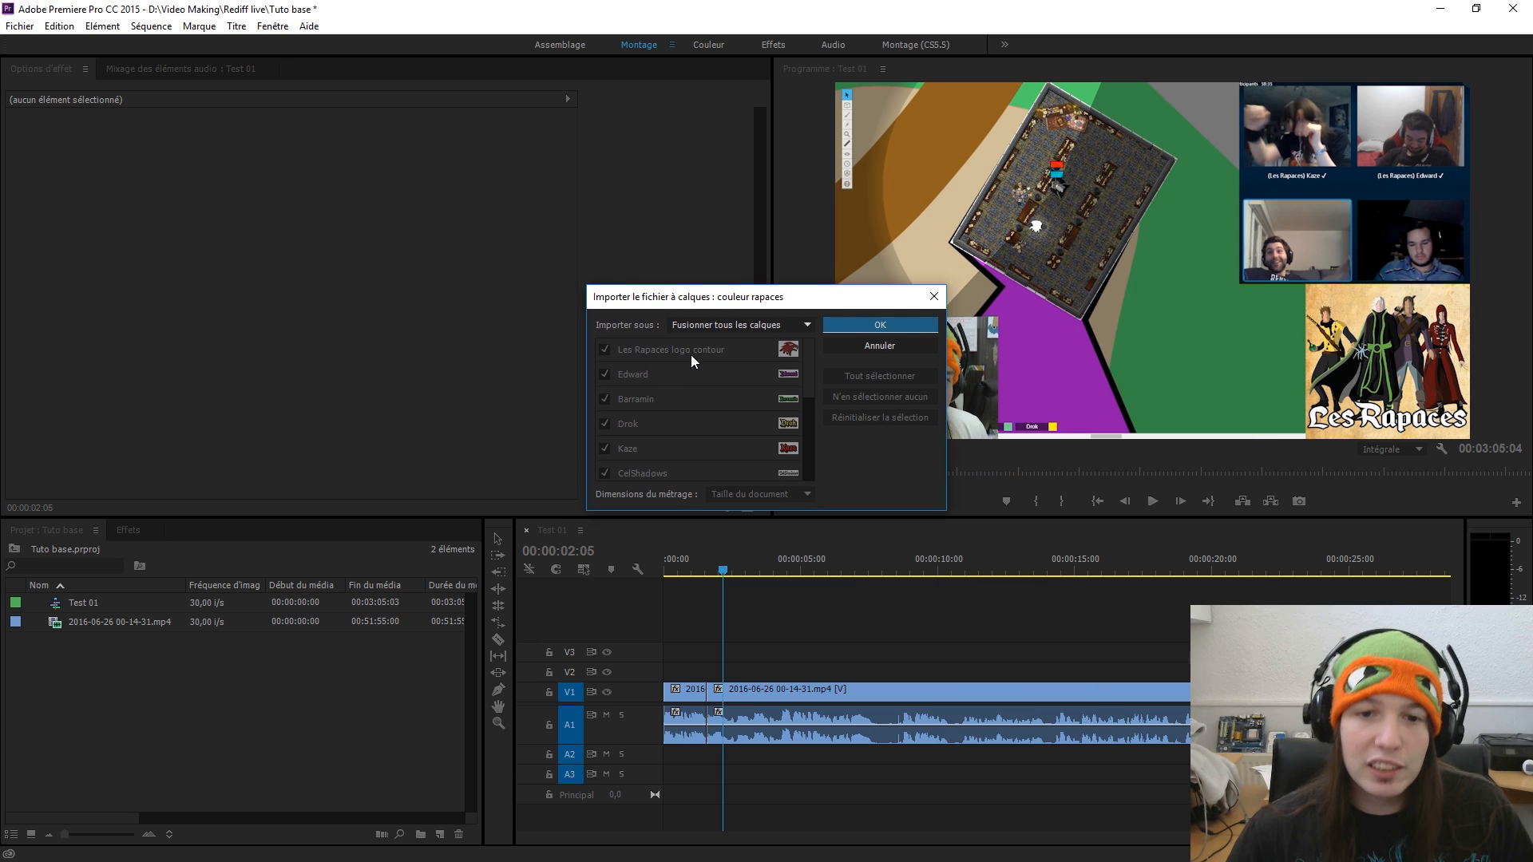
click(706, 332)
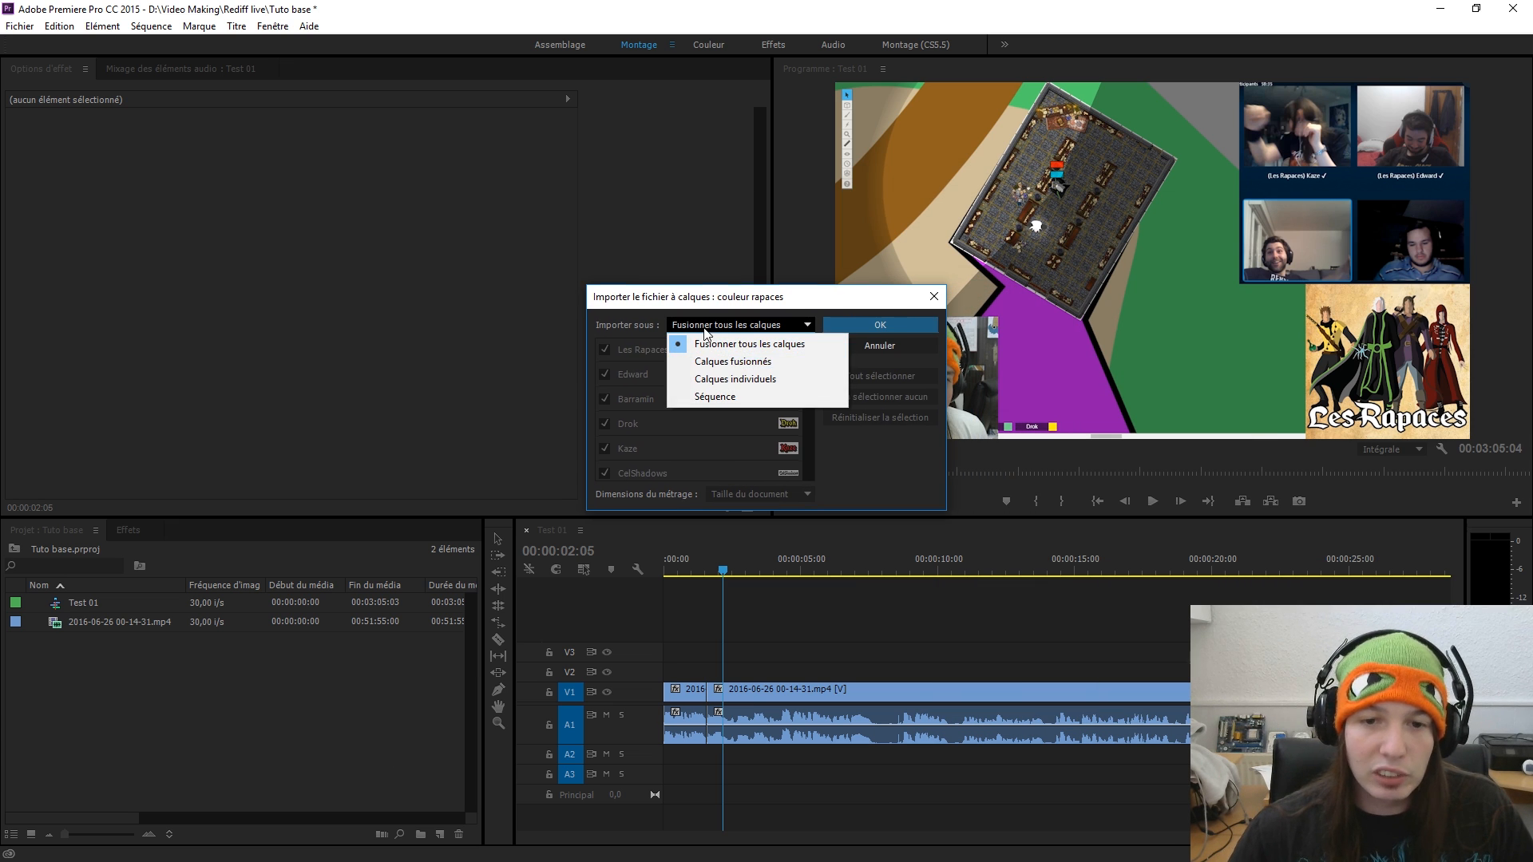
click(706, 327)
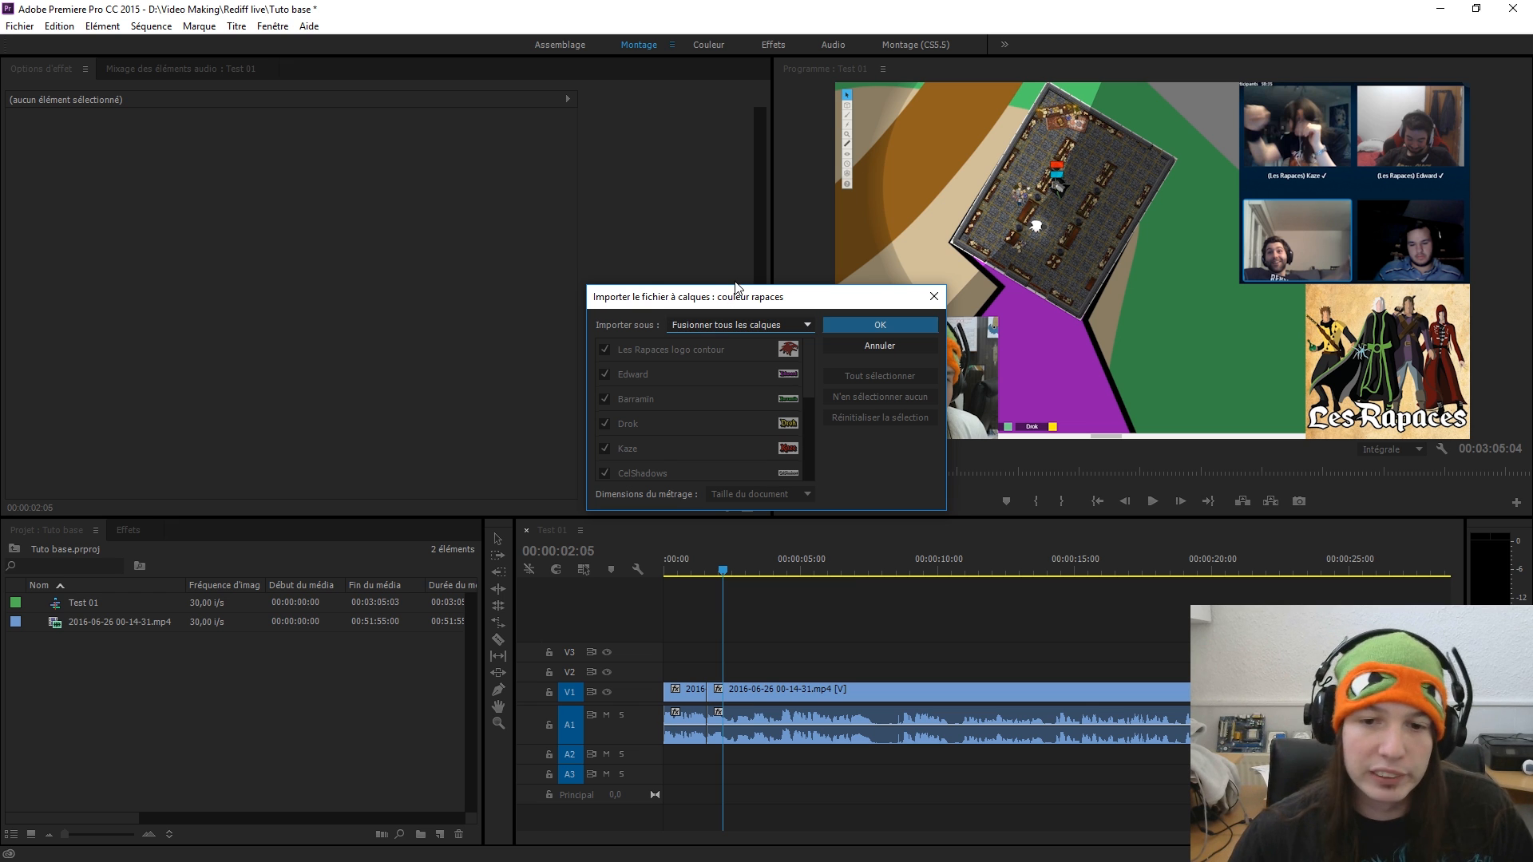
click(876, 324)
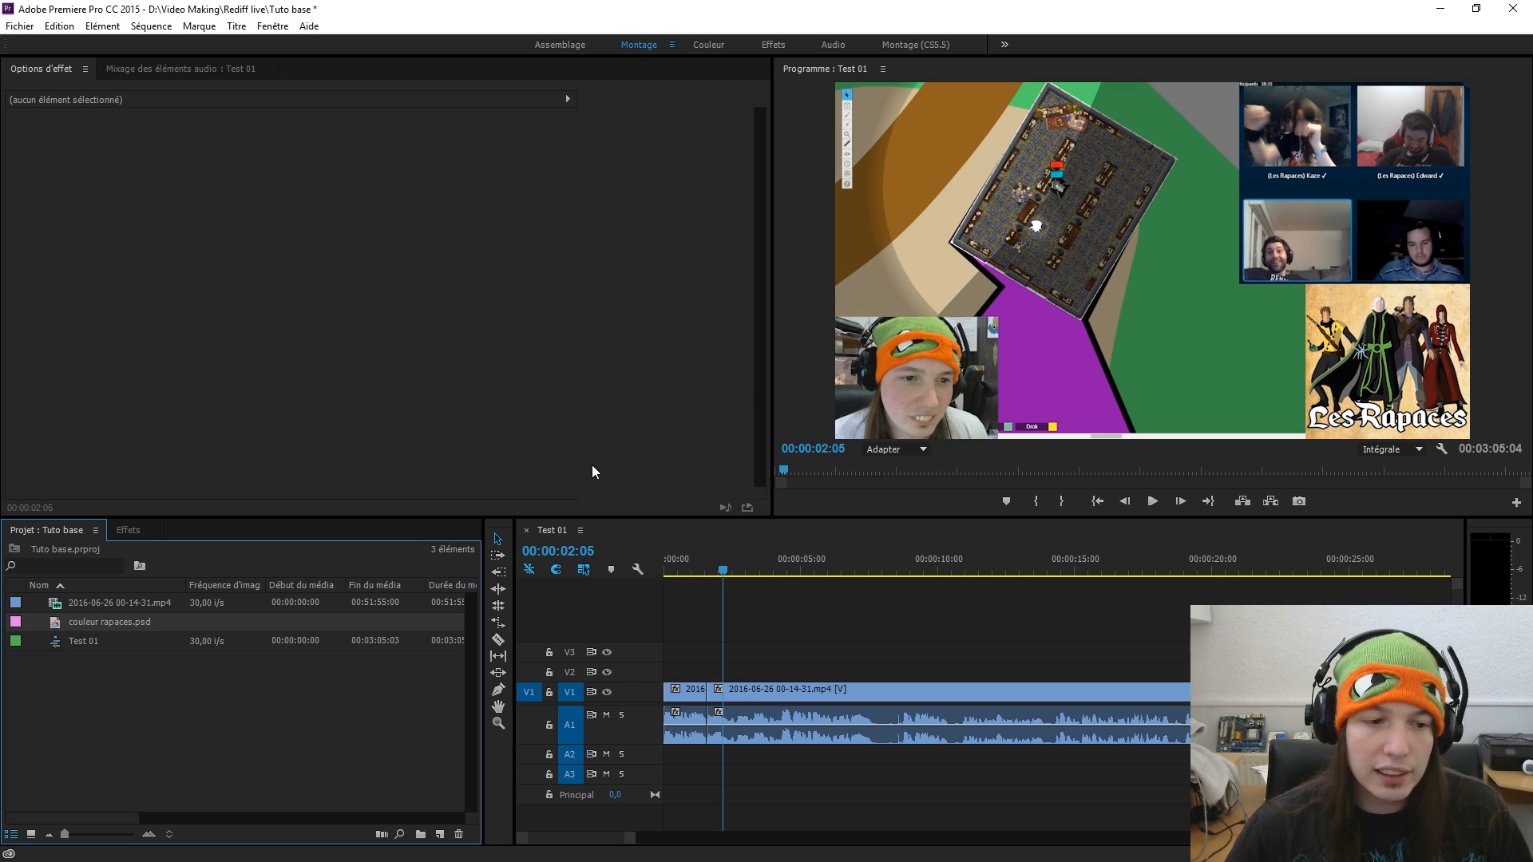
drag(109, 622, 678, 671)
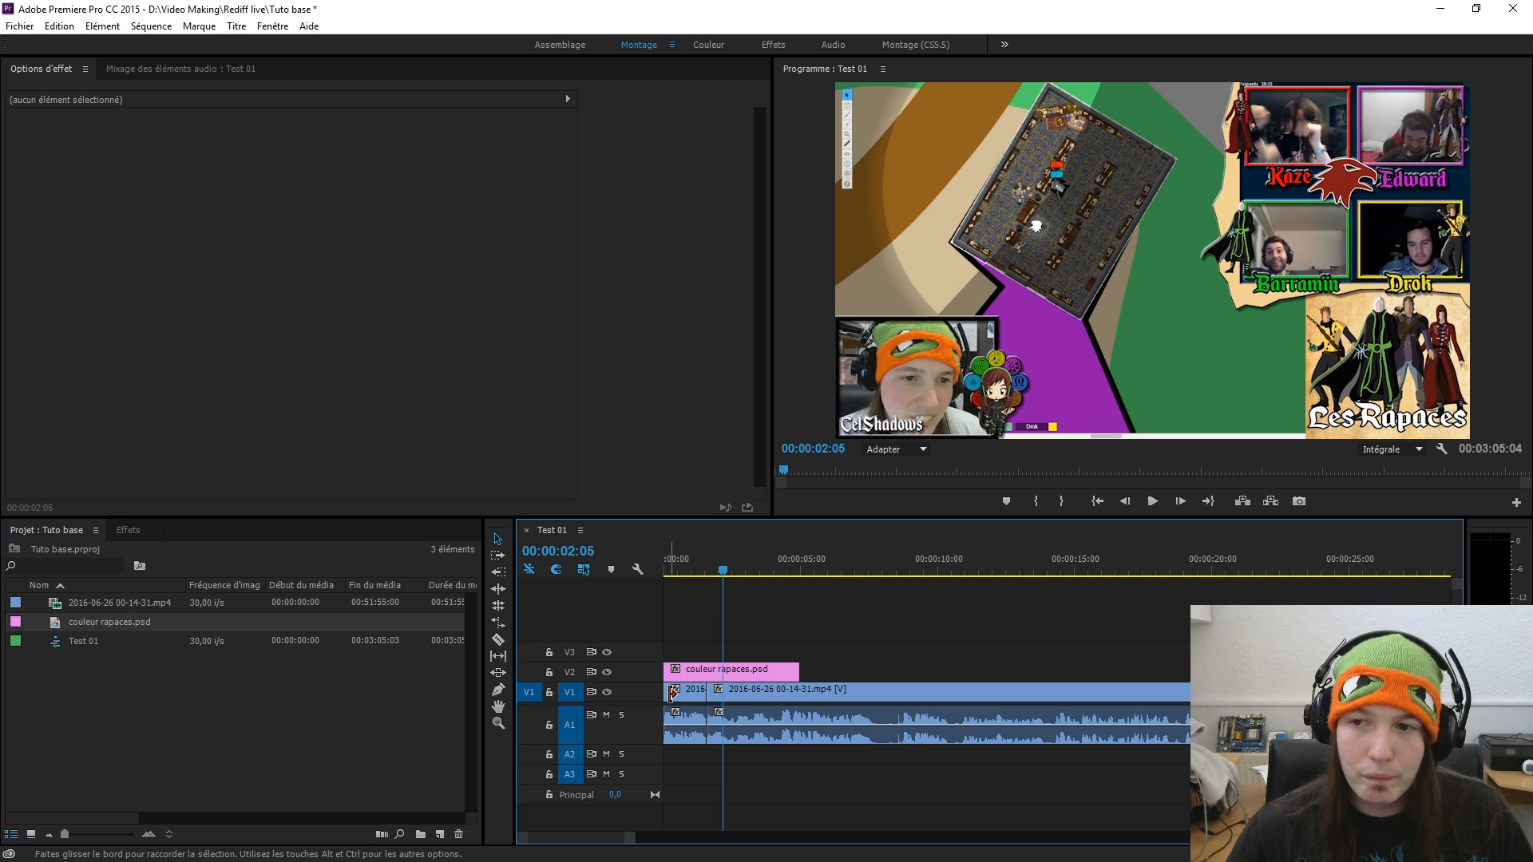
- Toggle the visibility of track V2 repeatedly to compare the footage with and without the couleur rapaces.psd overlay
click(606, 672)
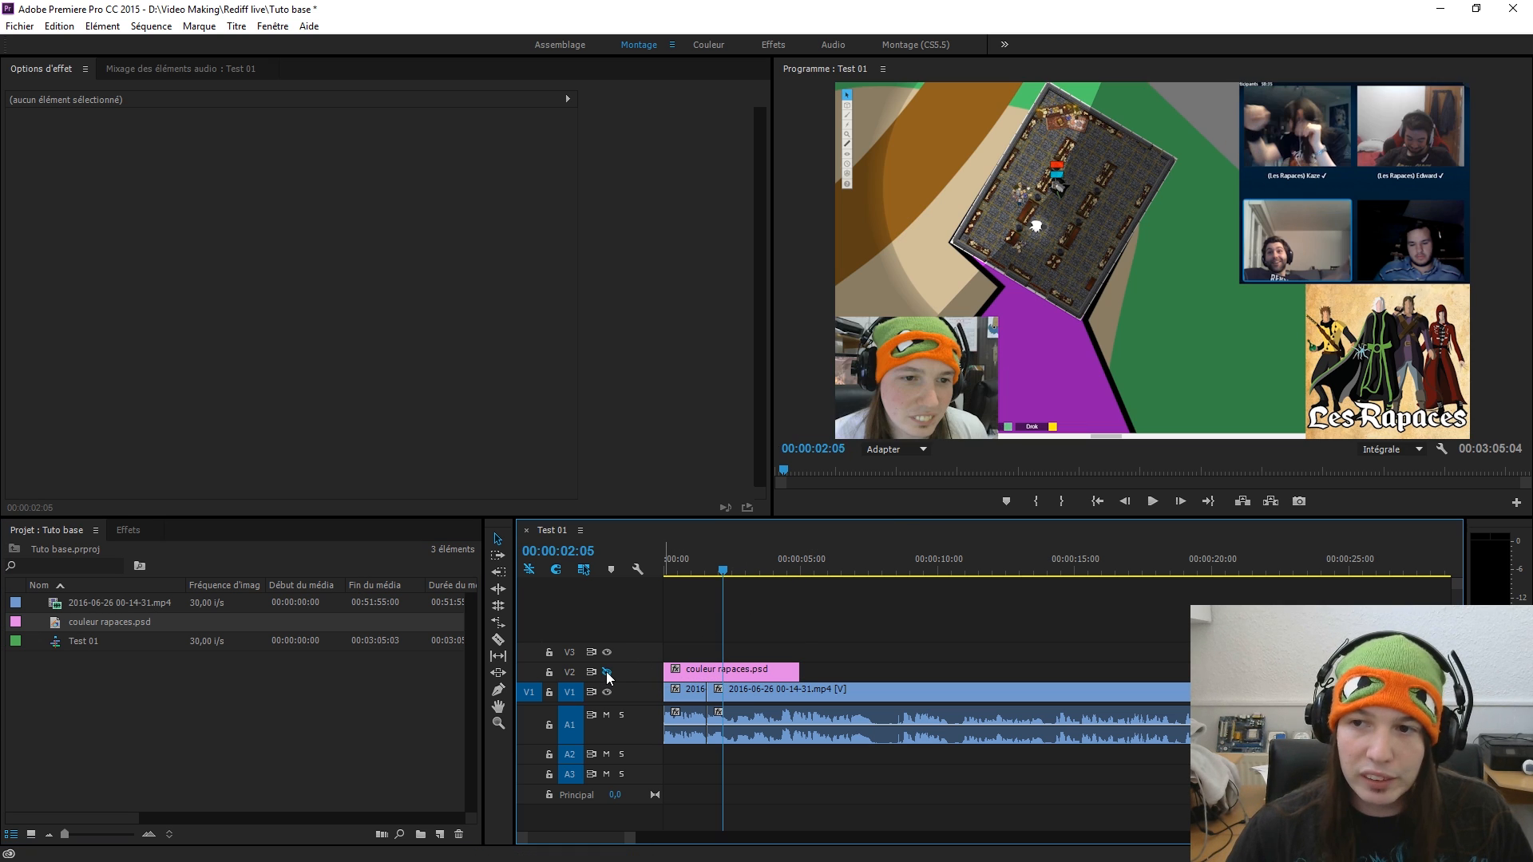
click(607, 672)
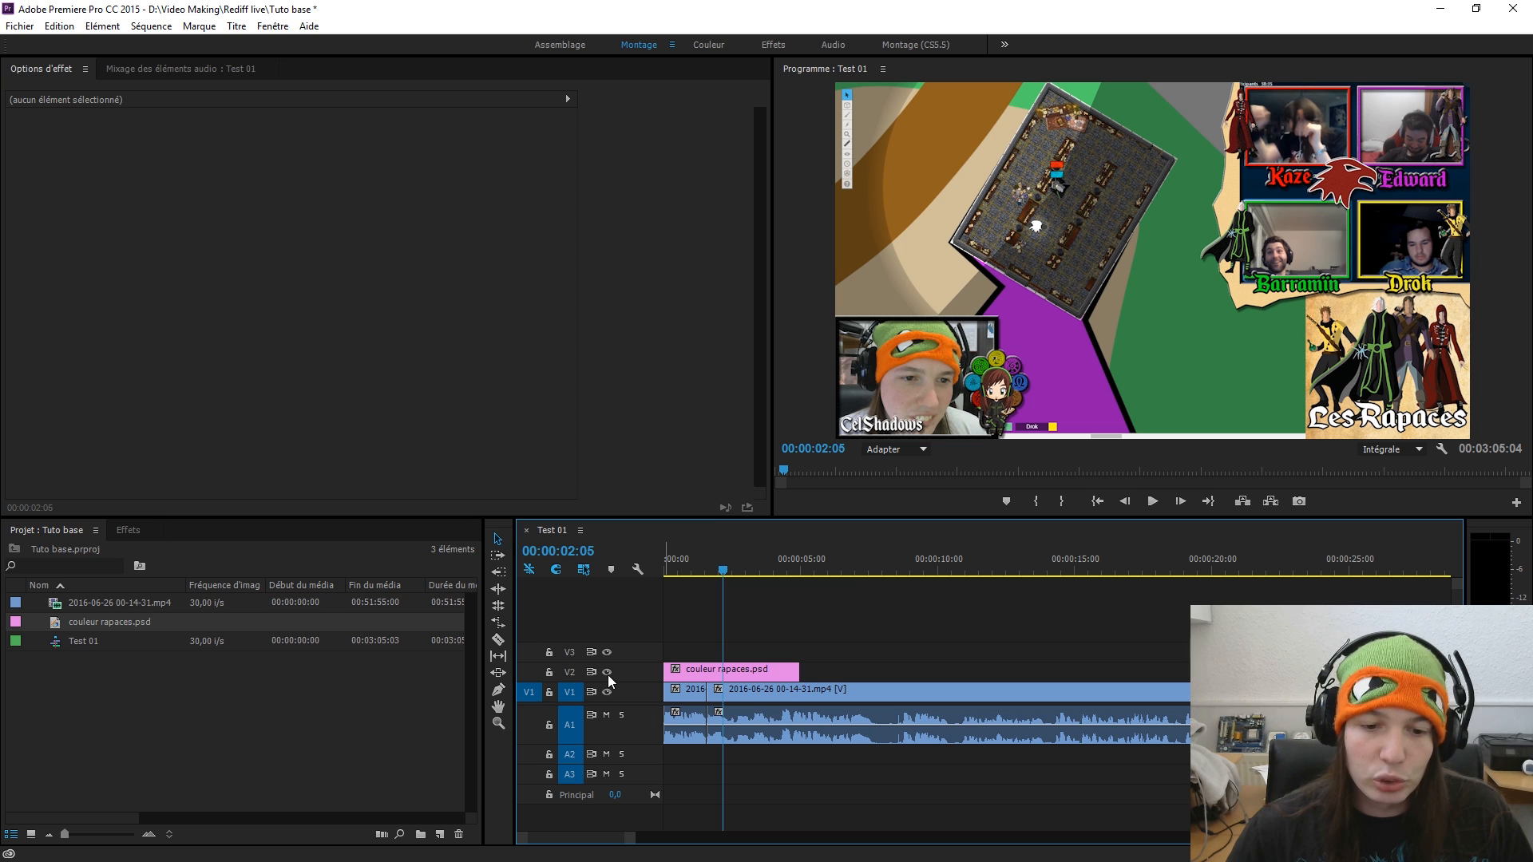
click(606, 673)
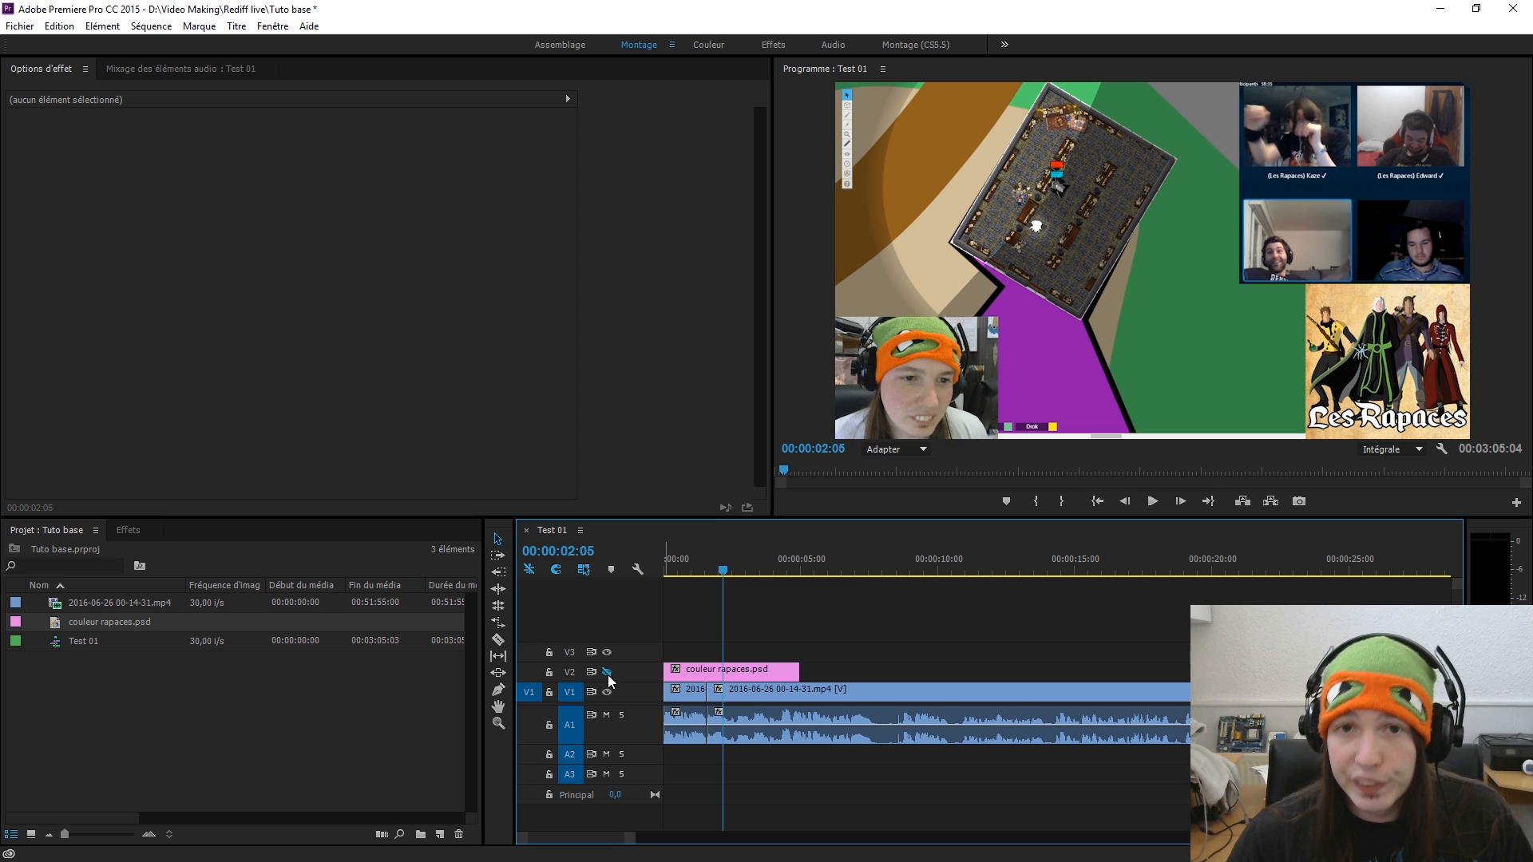
click(607, 673)
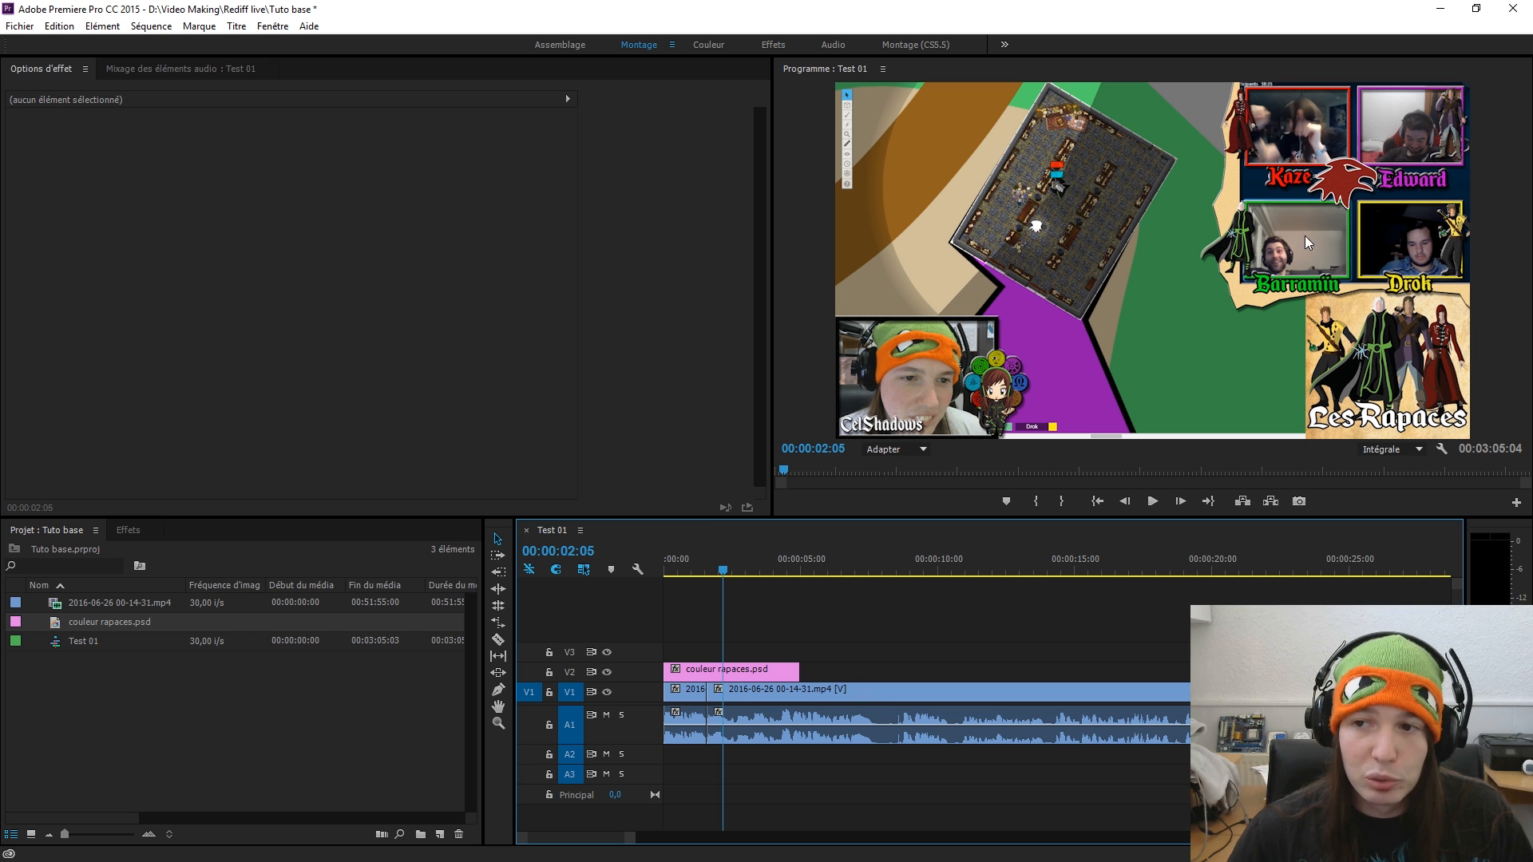
click(605, 671)
click(606, 671)
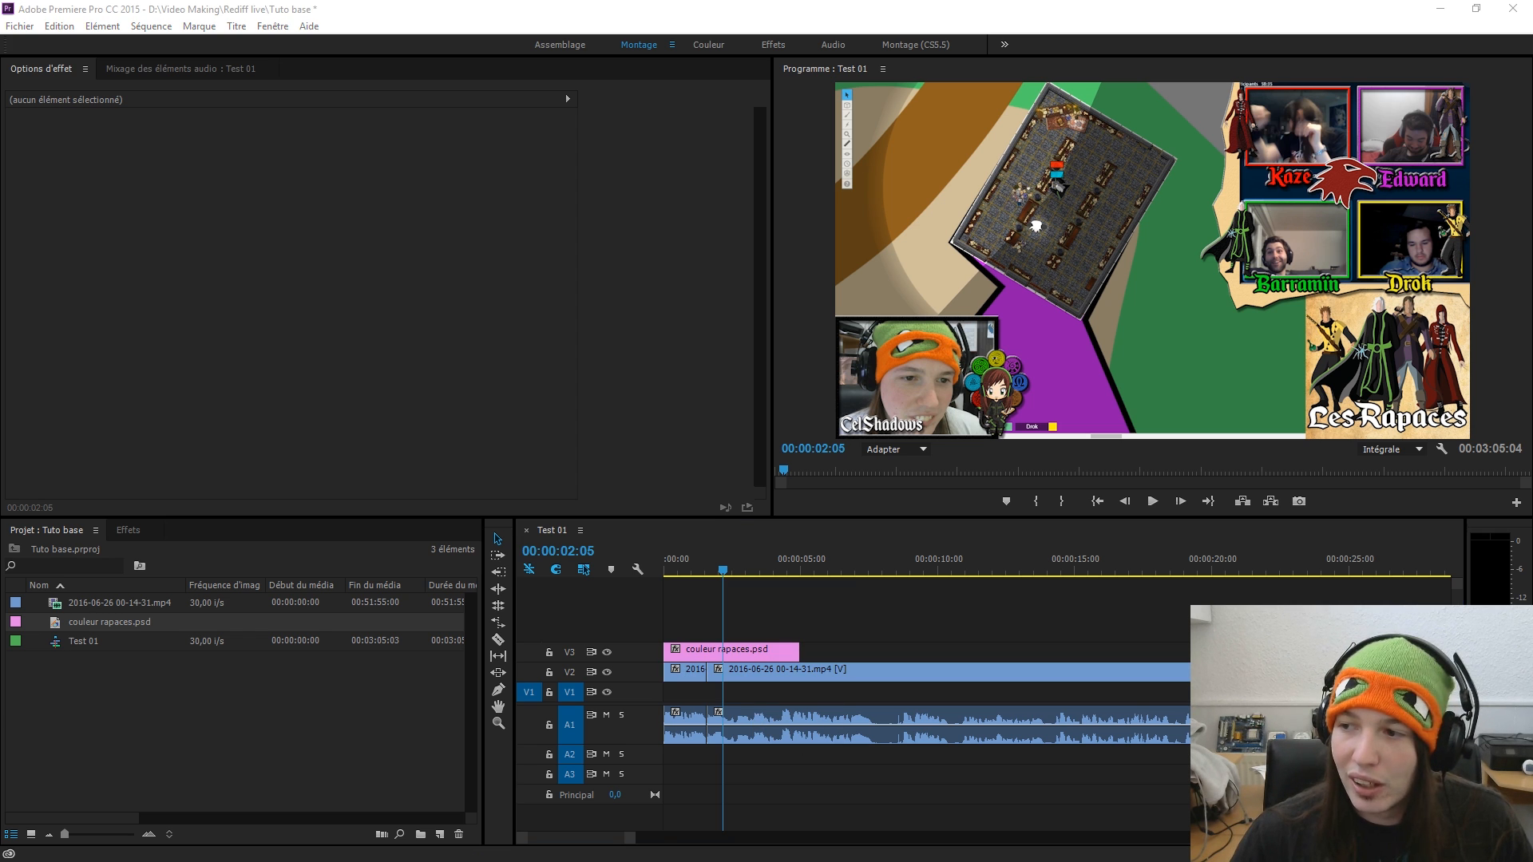
- Switch to VLC to examine the overlay in the finished Episode Rapaces 11.mp4, and return to Premiere Pro
drag(1531, 48, 286, 3)
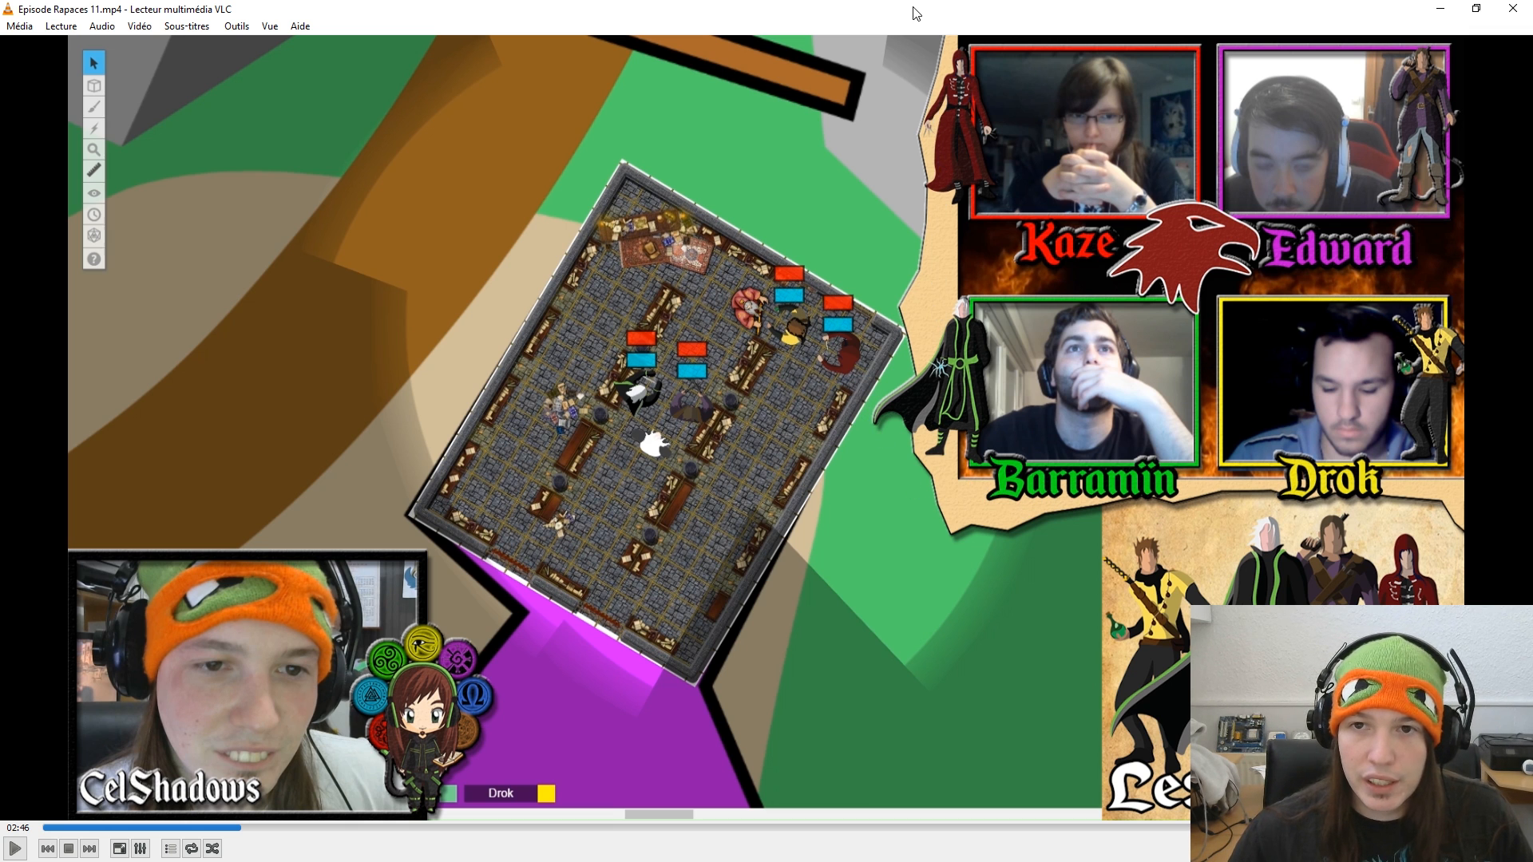
drag(918, 12, 905, 616)
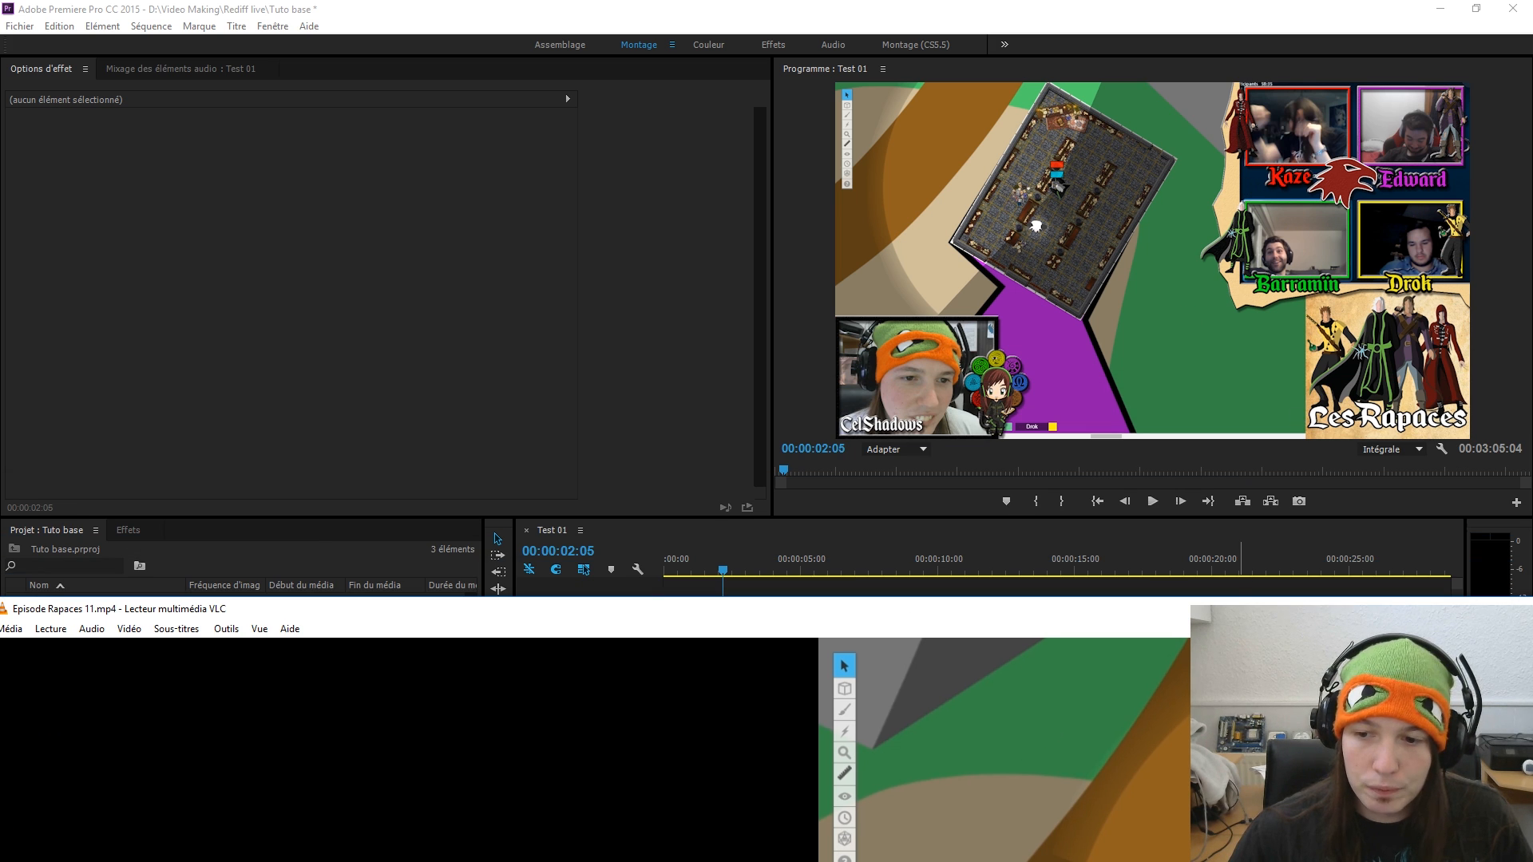
drag(1226, 613, 962, 0)
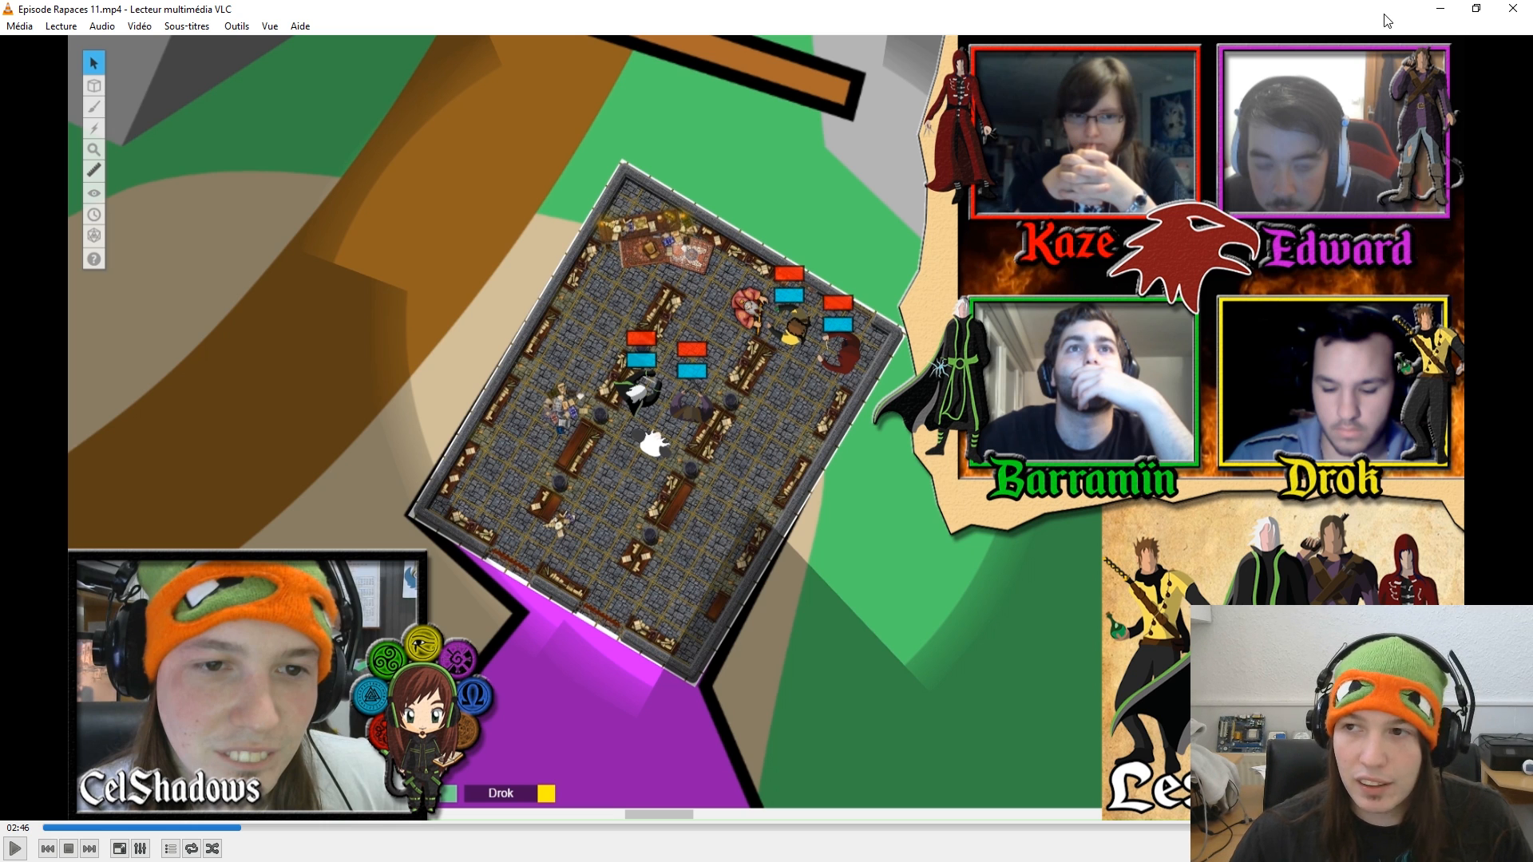
click(1440, 10)
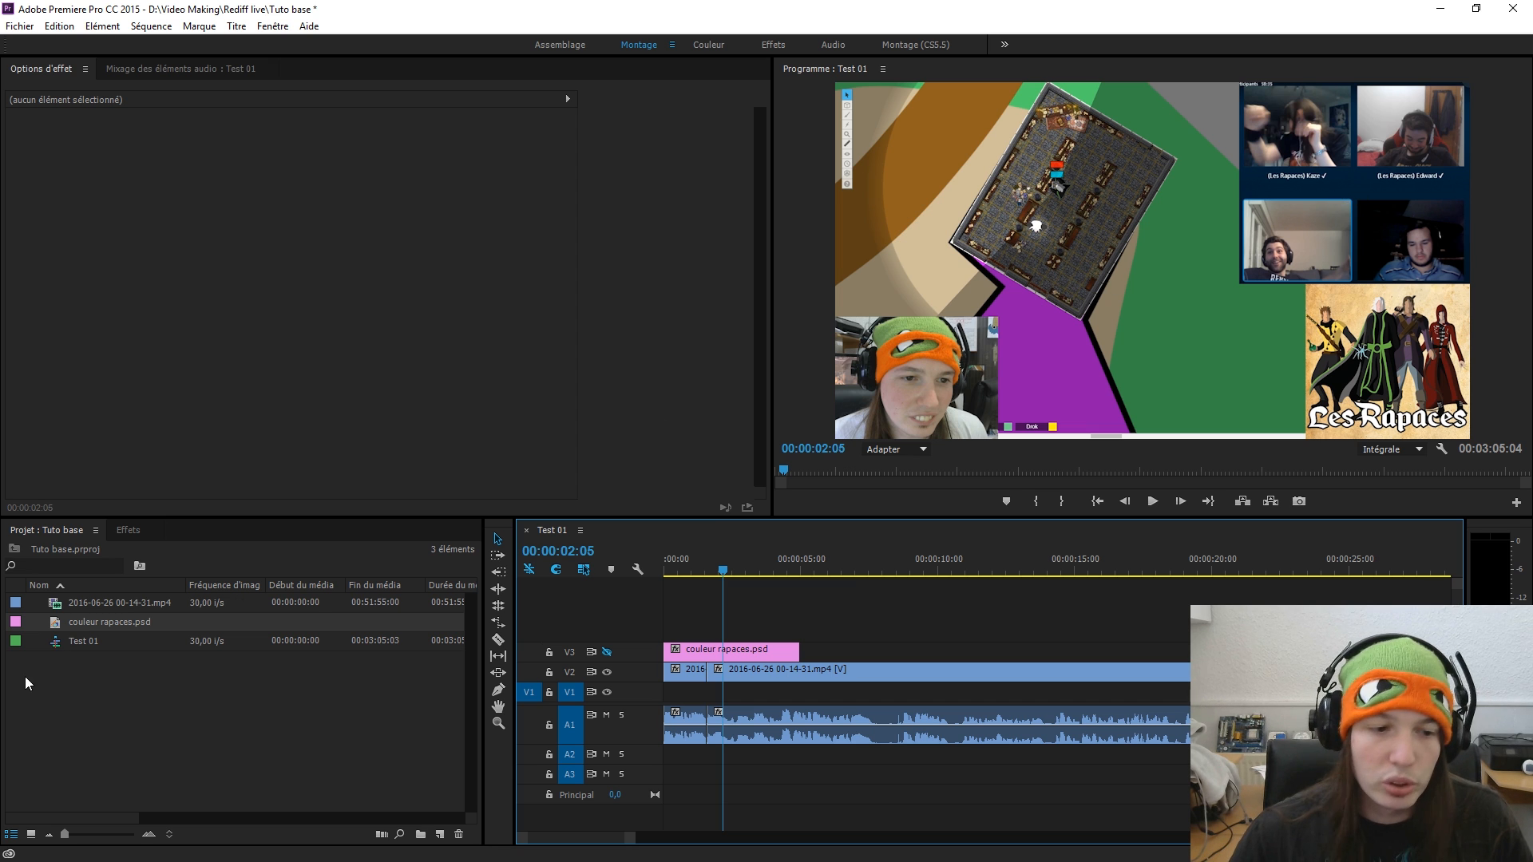
- Display the effects library and examine the Volume settings of the long clip on track V2
click(125, 531)
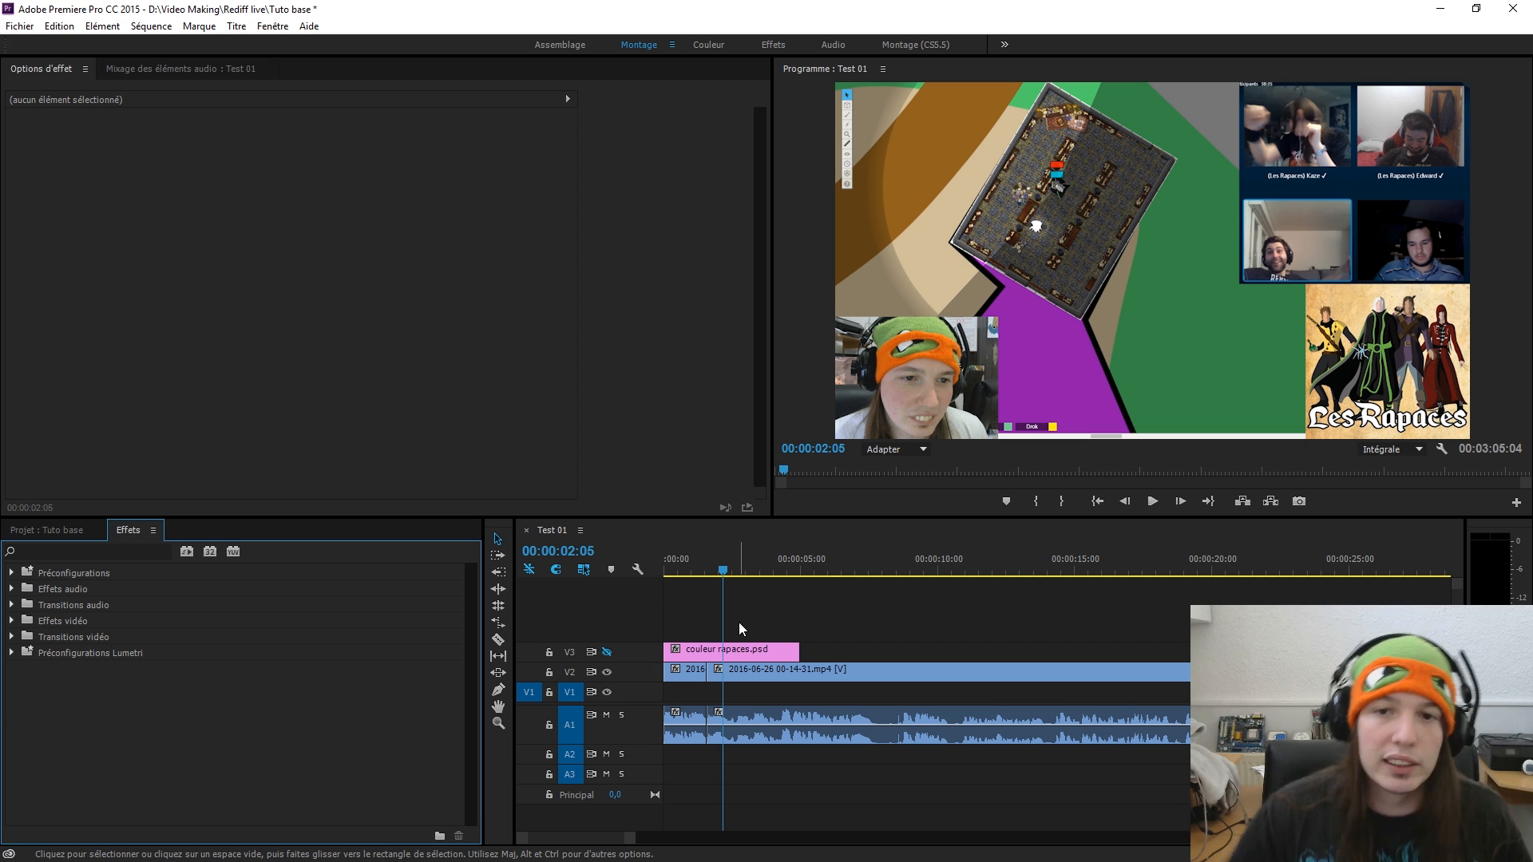
click(753, 669)
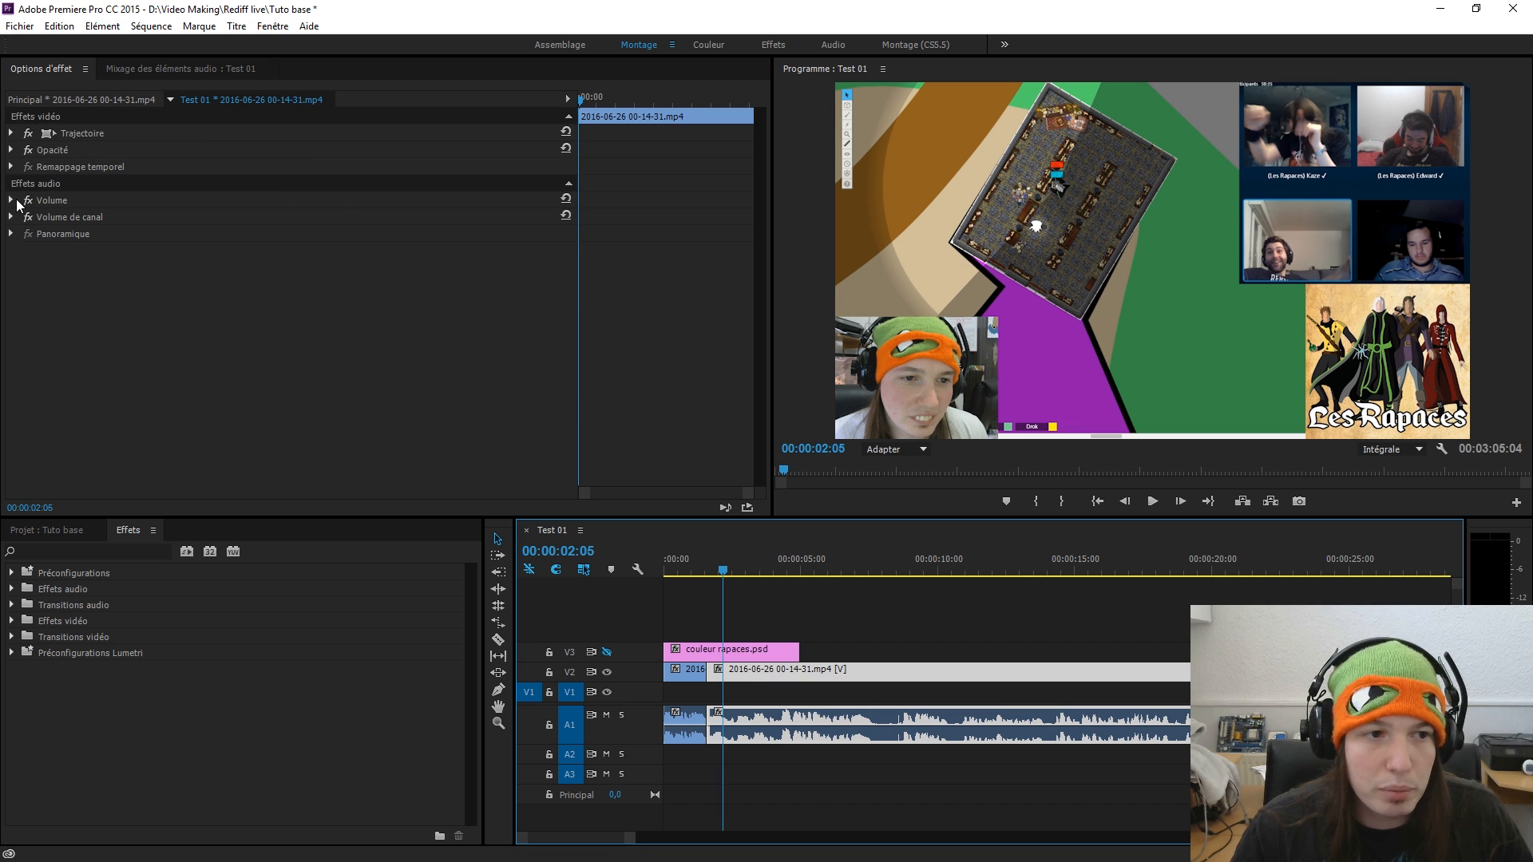
click(12, 200)
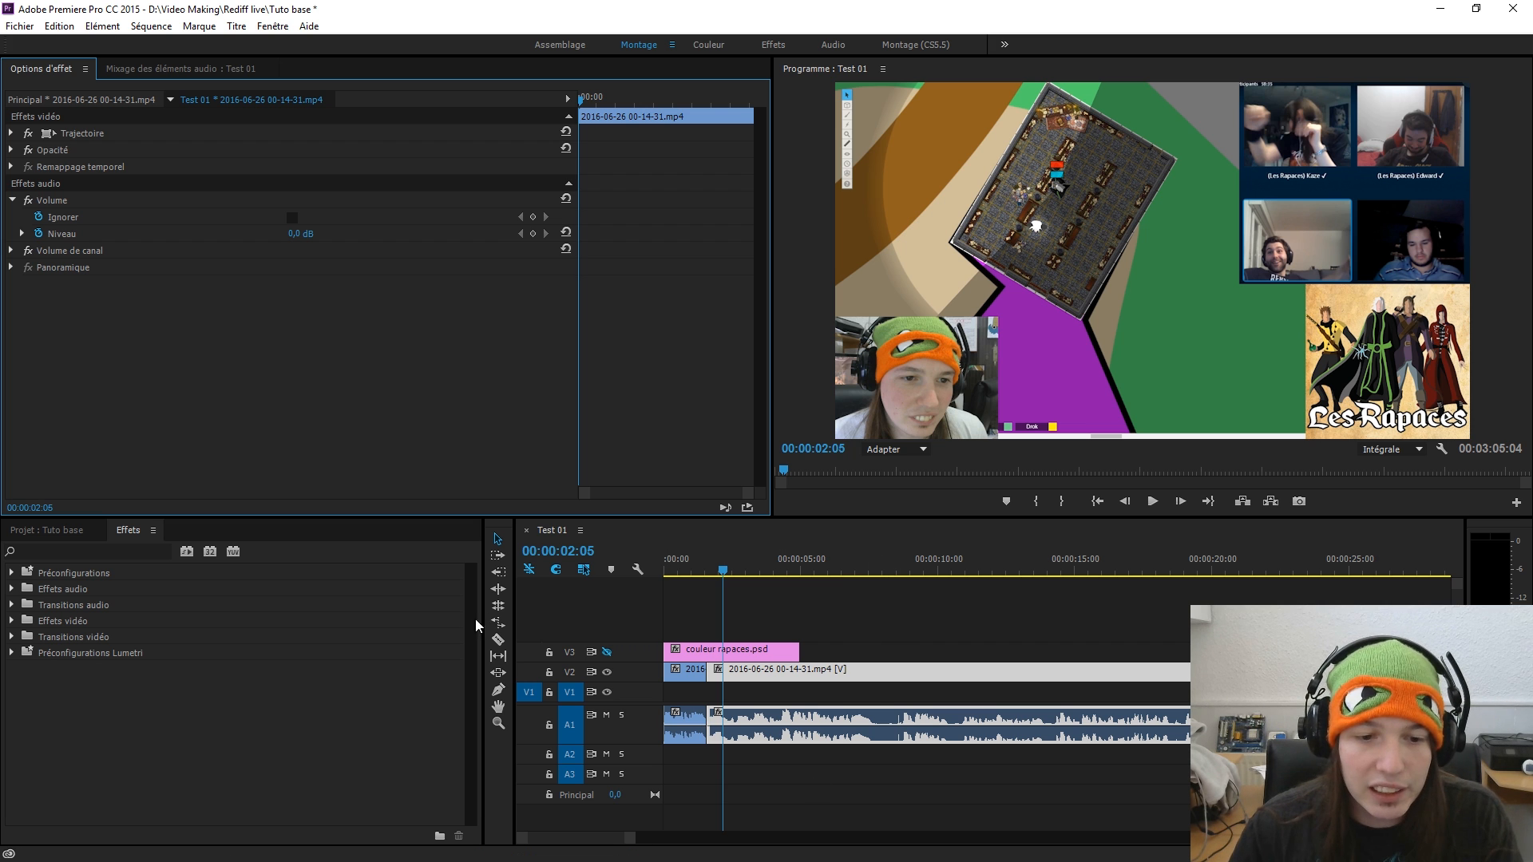
- Shorten the long clip with the Razor tool at about 00:00:07:21 and match the couleur rapaces.psd overlay's end to it
click(499, 639)
click(874, 727)
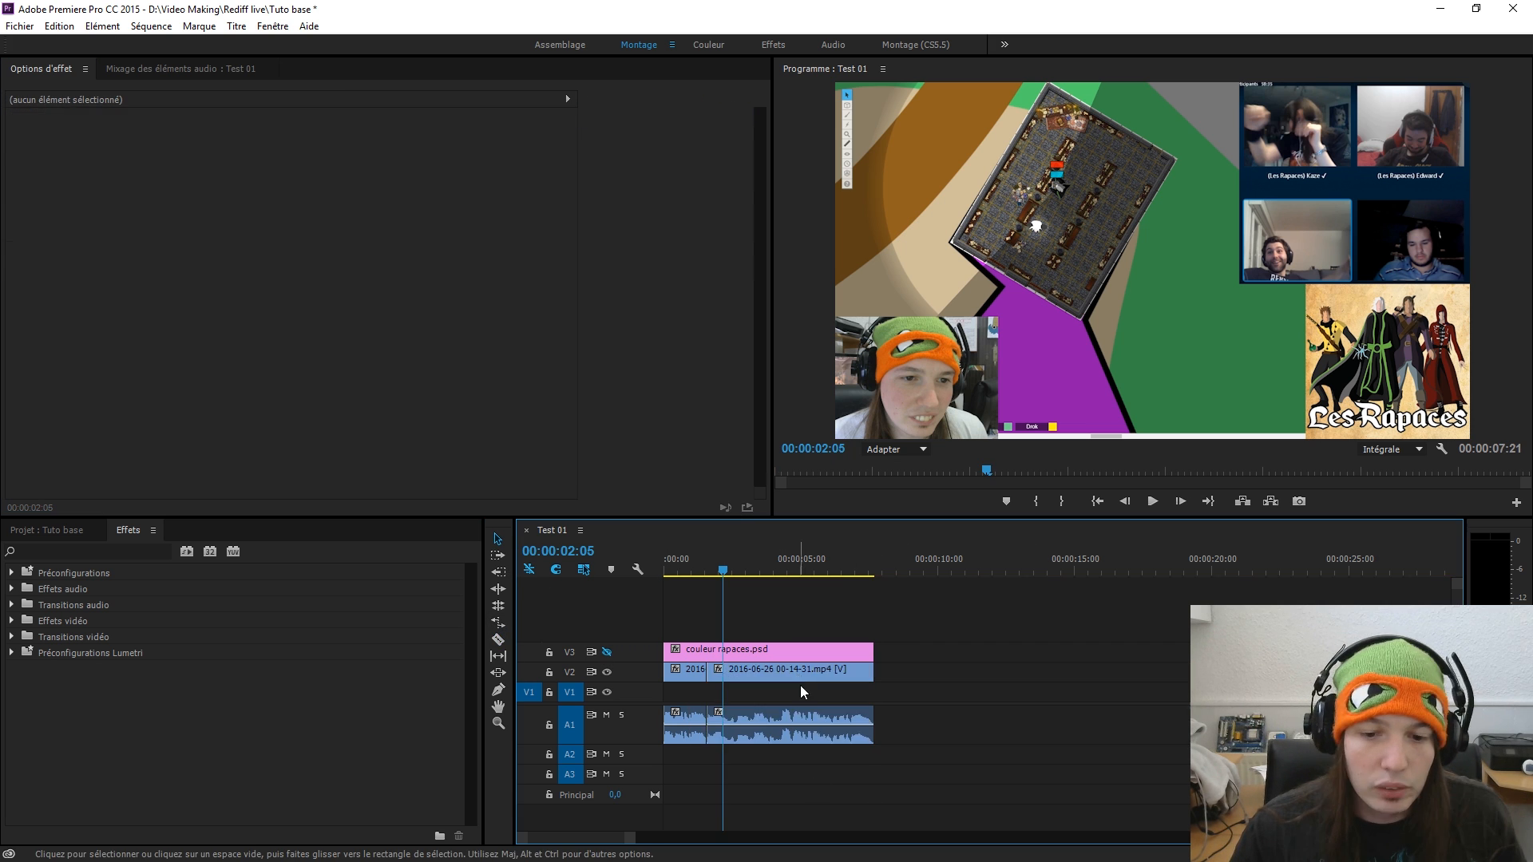
- Set the Echelle of the second clip on track V2 to 50 in its Trajectoire settings
click(796, 675)
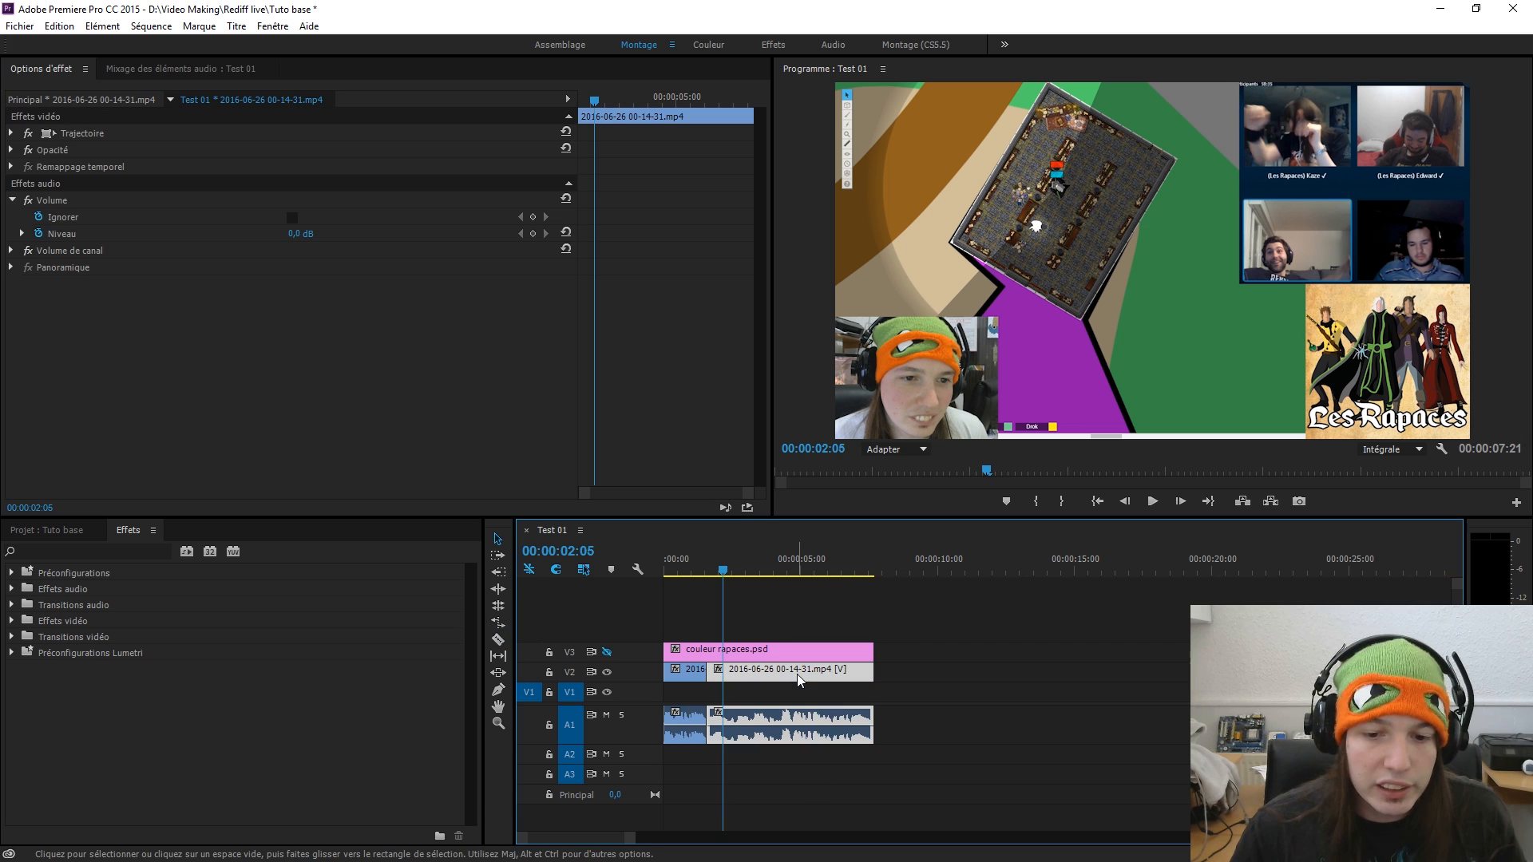
click(11, 134)
drag(293, 166, 297, 172)
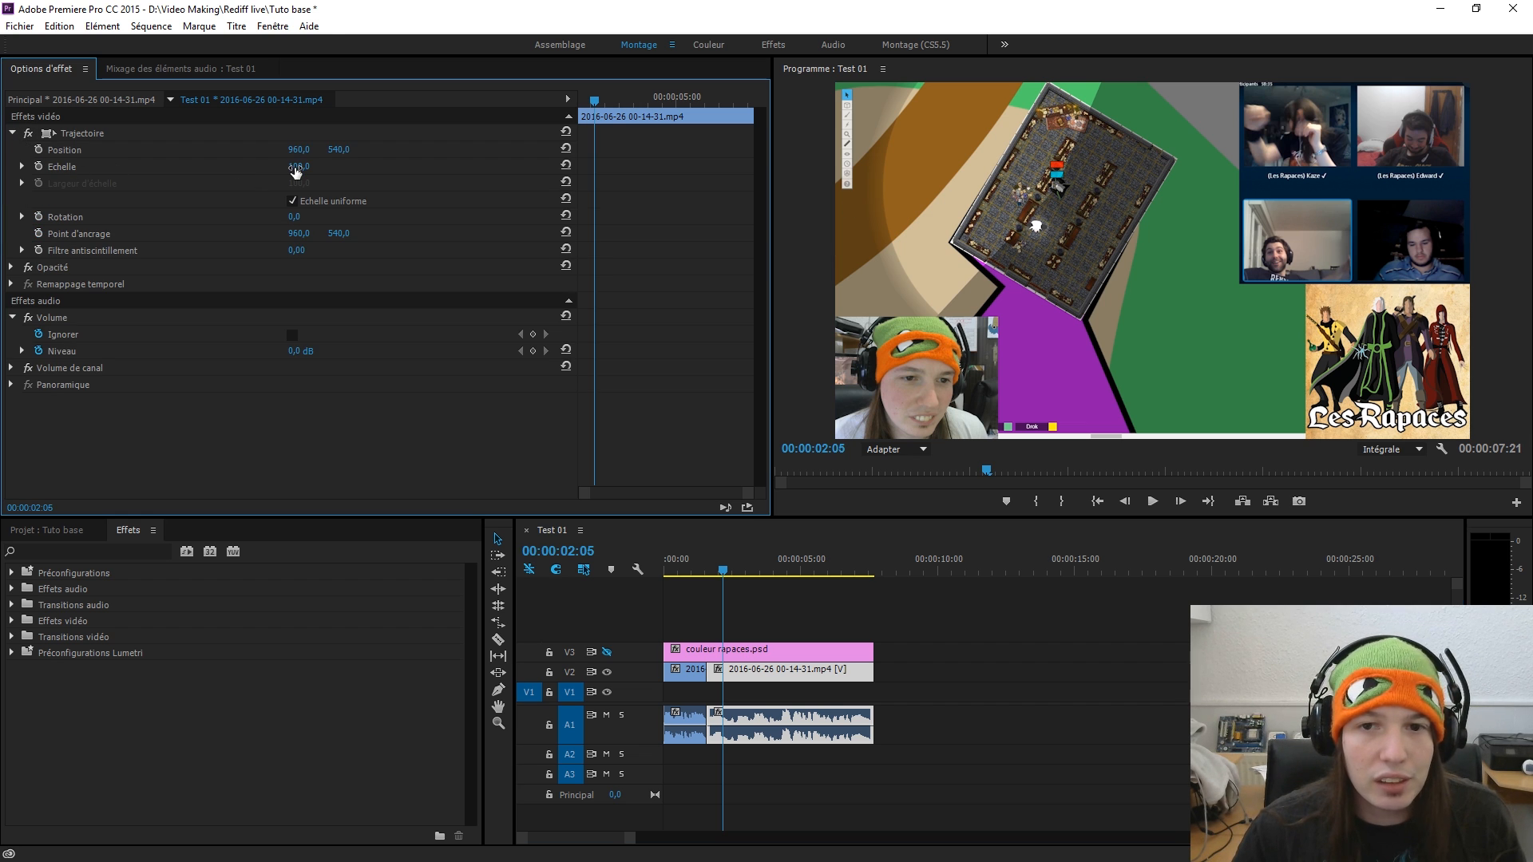
click(305, 168)
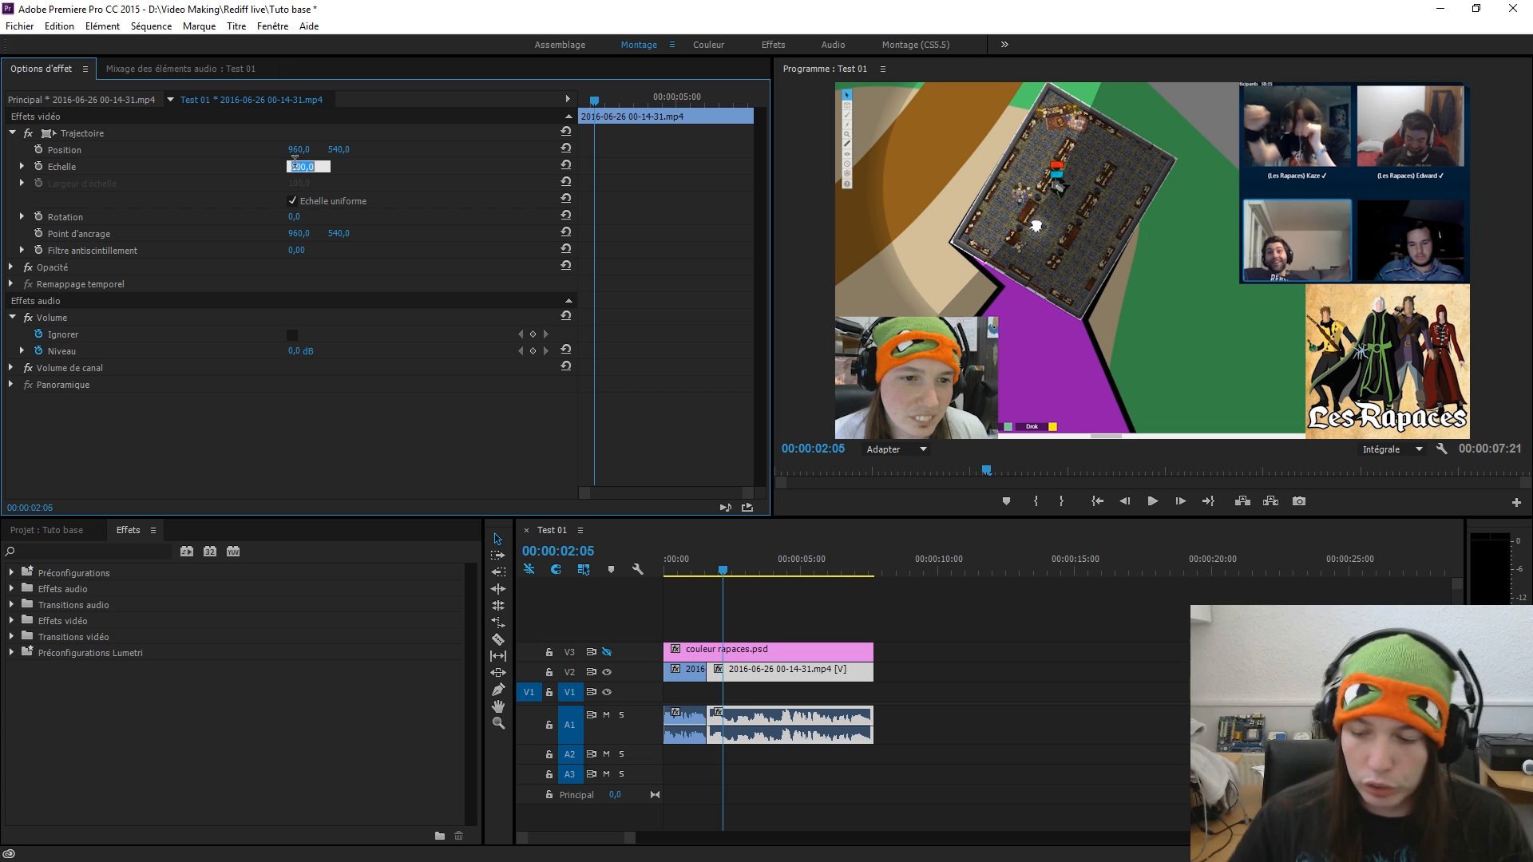
text(50)
key(Return)
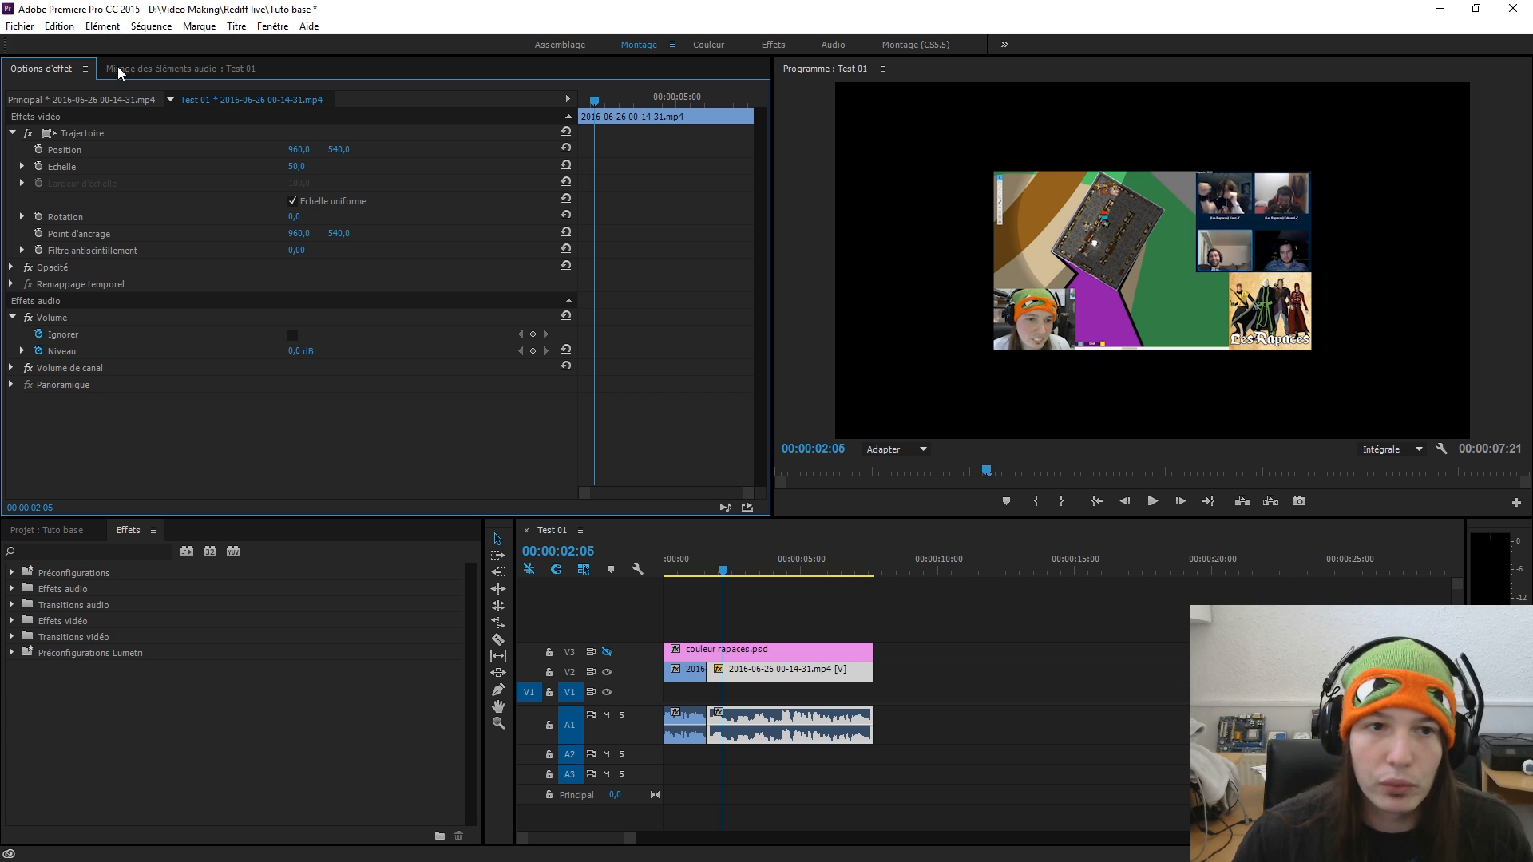
- Restore the second clip's Echelle to 100
click(305, 168)
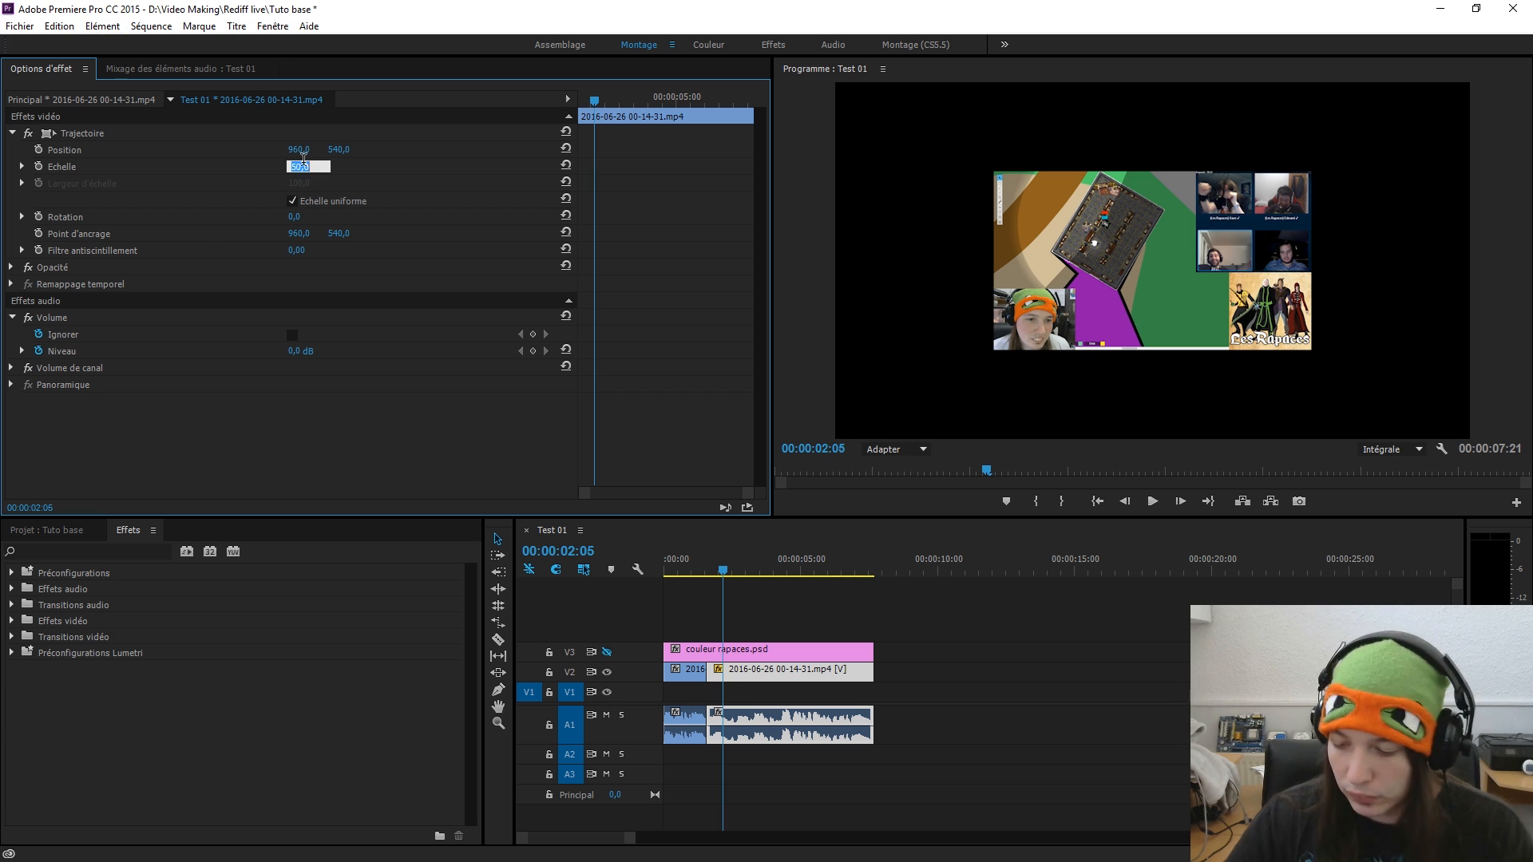
text(100)
key(Return)
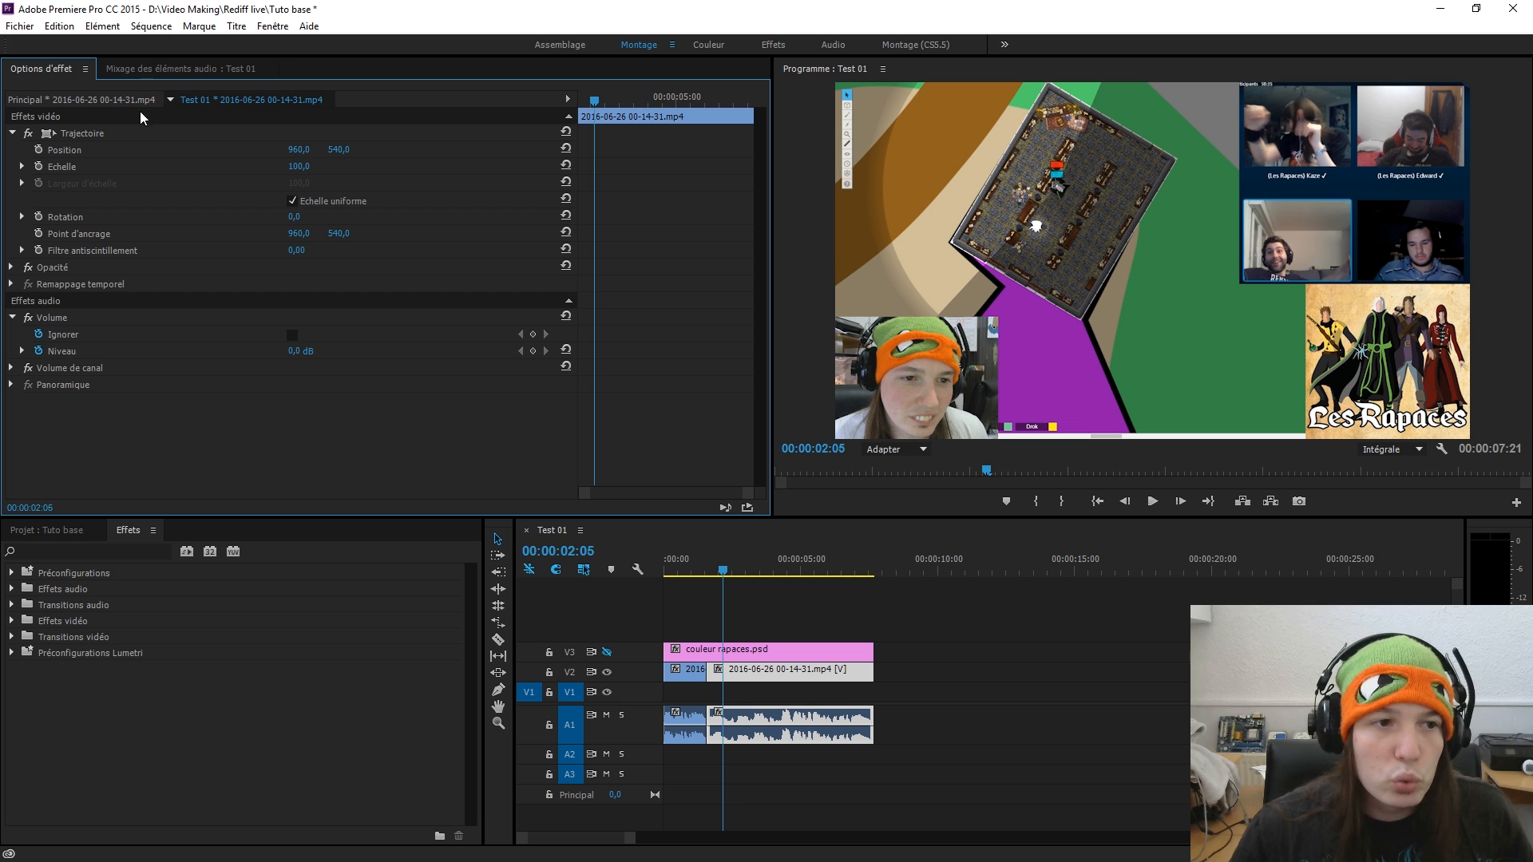
- Scale the second clip on track V2 down by its frame corner in the program preview, and set its Echelle to 82
click(79, 136)
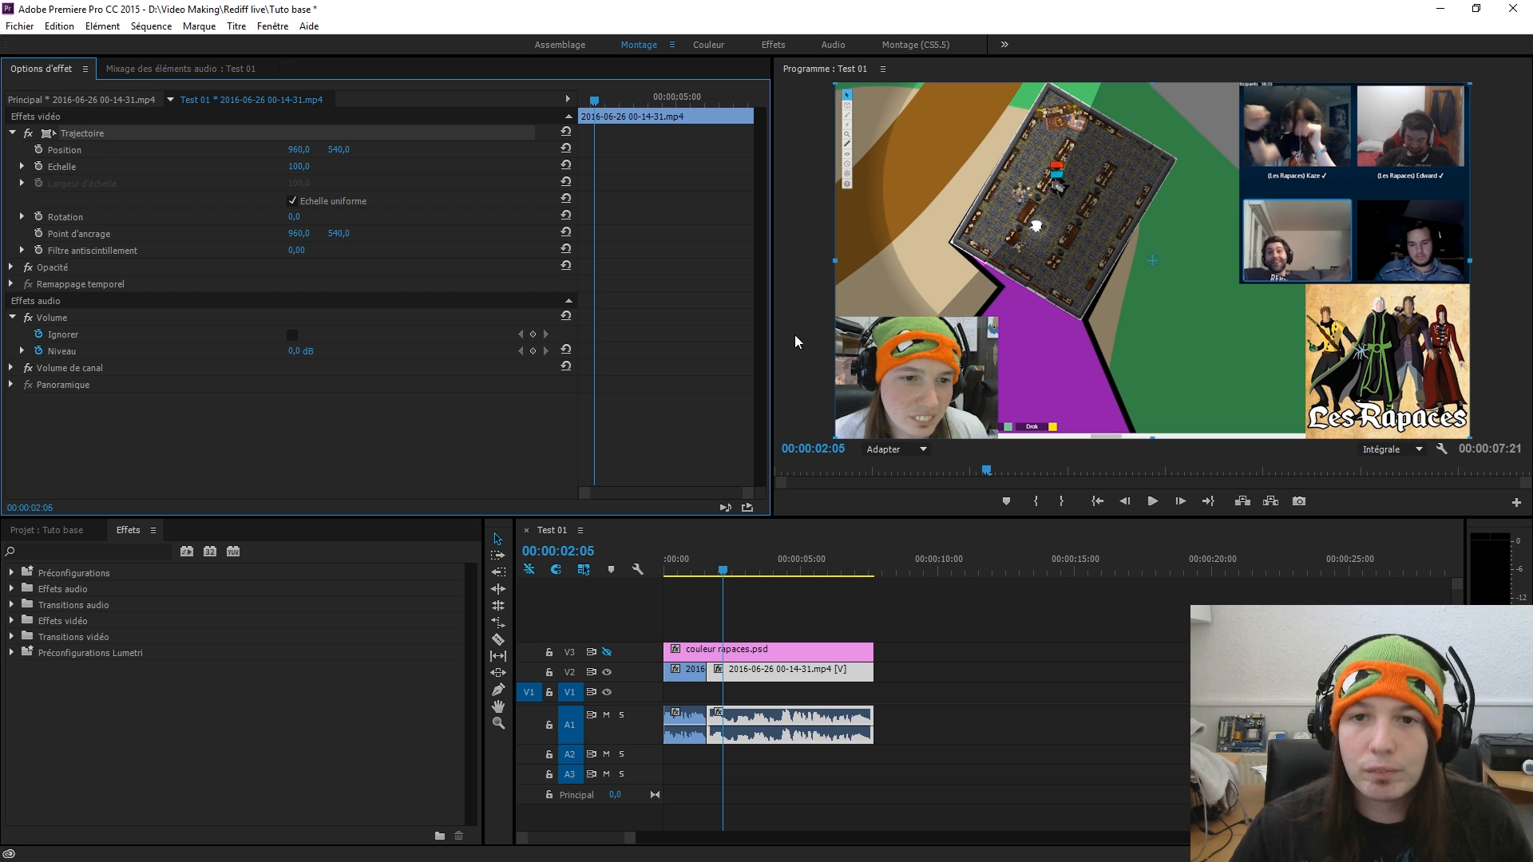
click(1469, 83)
drag(1468, 83, 1430, 117)
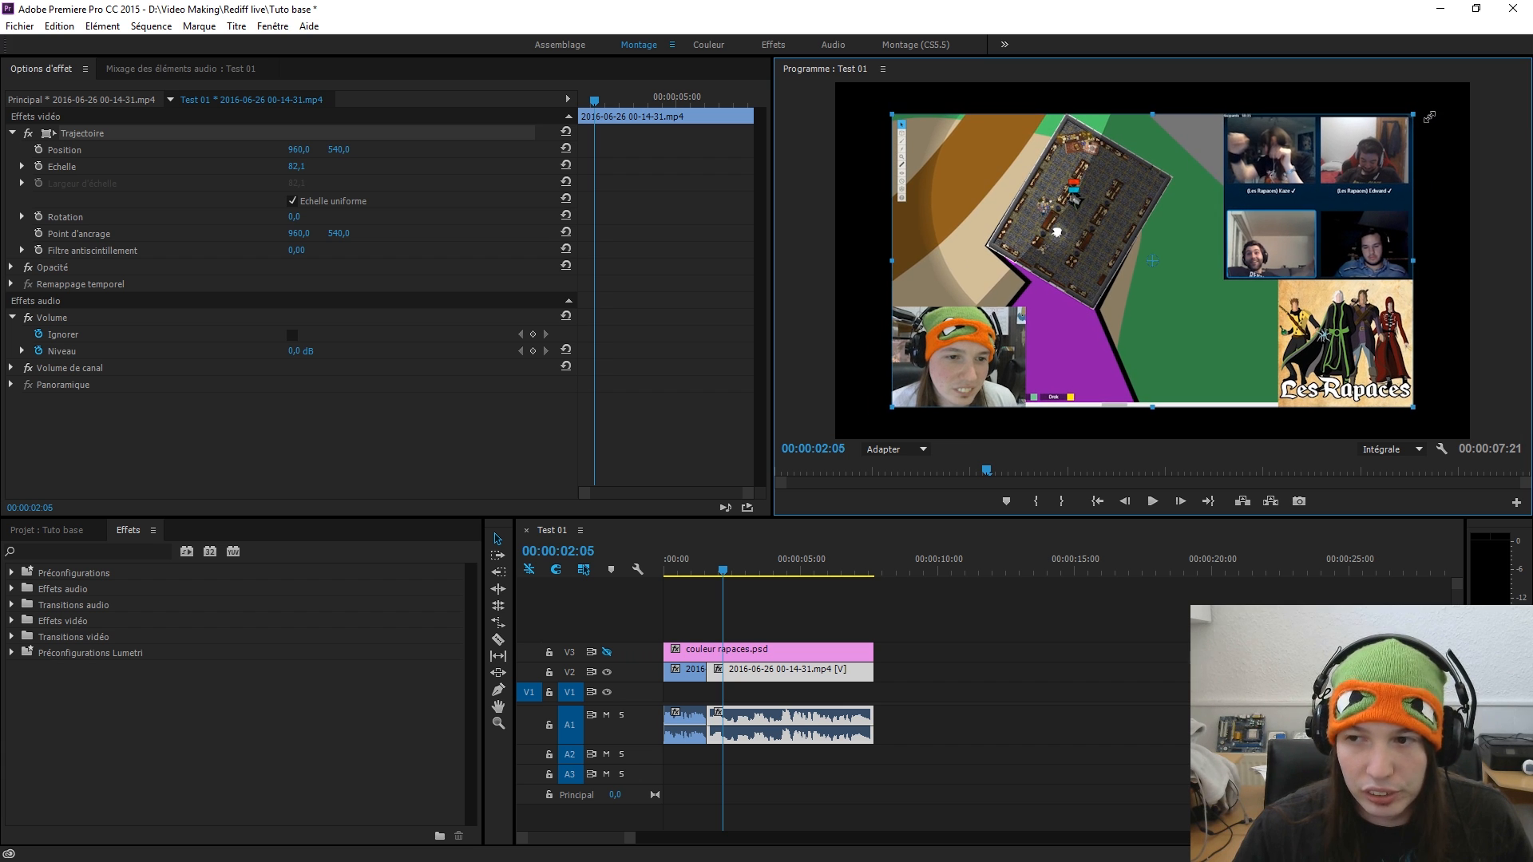
click(296, 166)
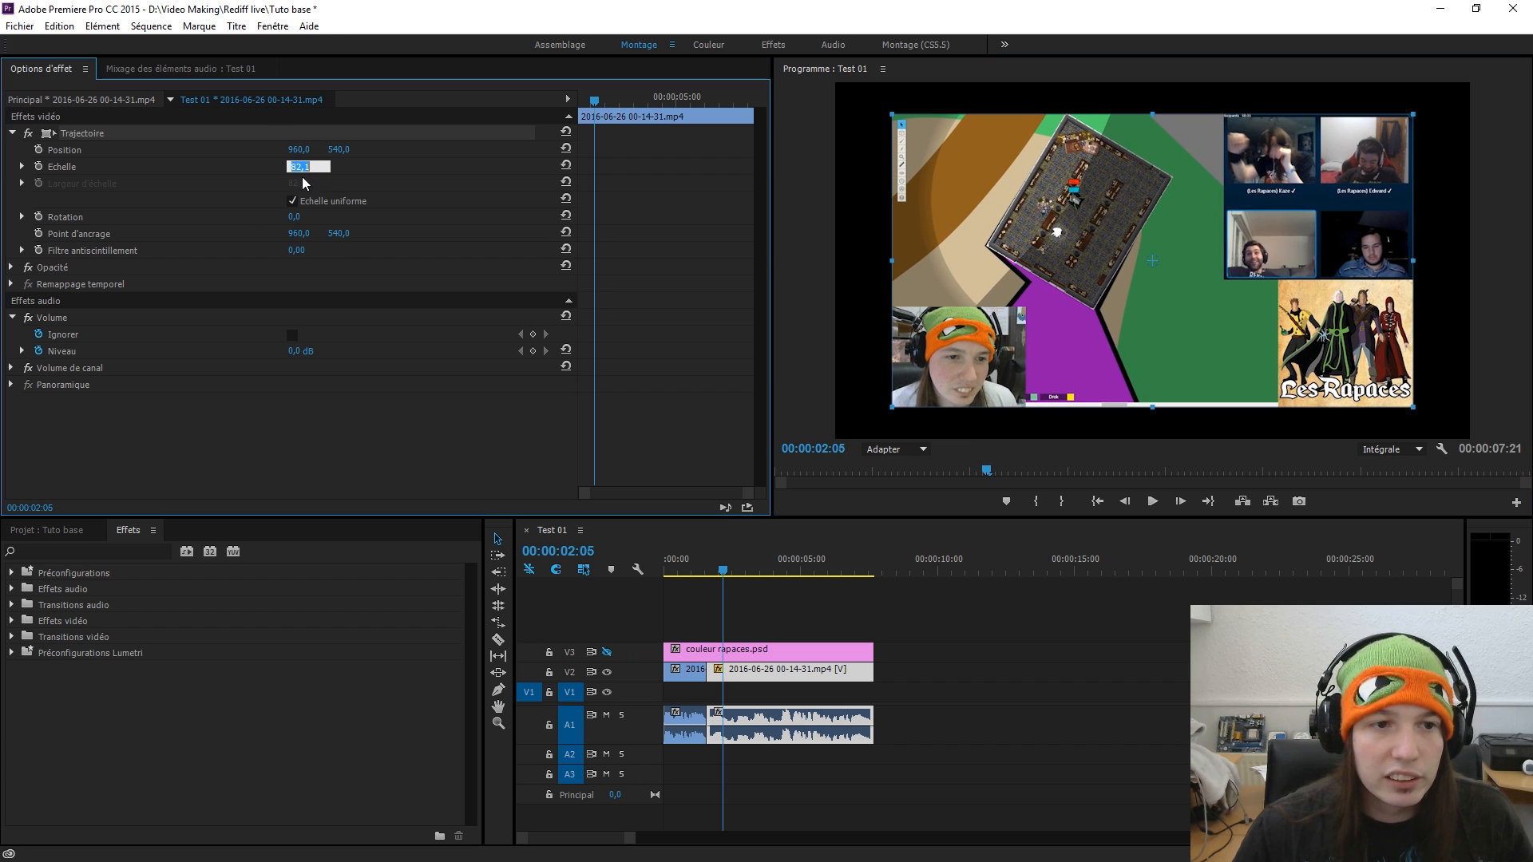
text(82)
key(Return)
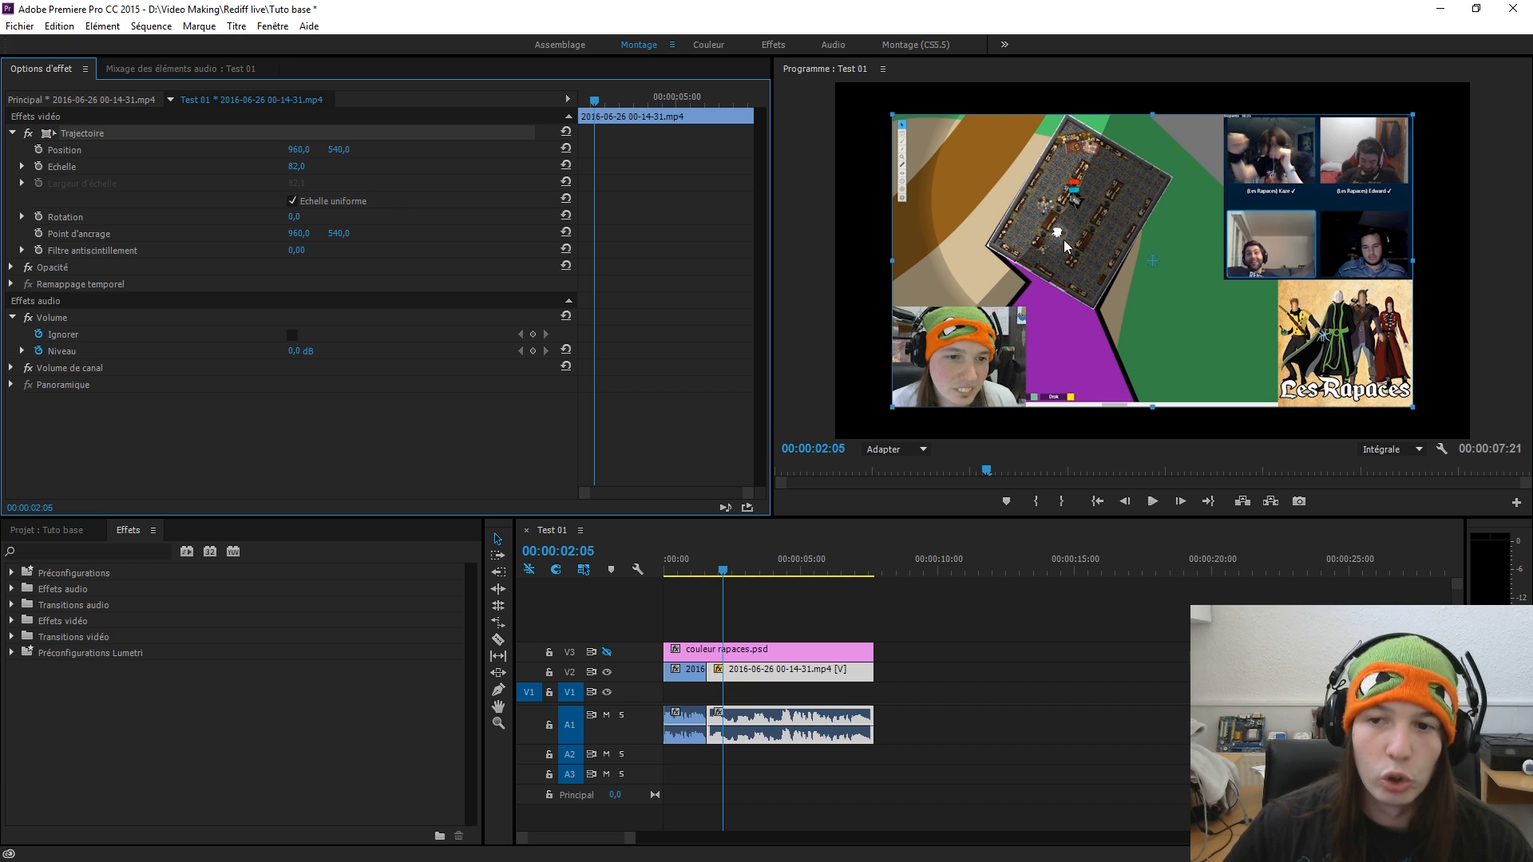
- Move the reduced clip up and to the left in the preview, and set its Position to 825, 475
drag(1073, 214, 1034, 209)
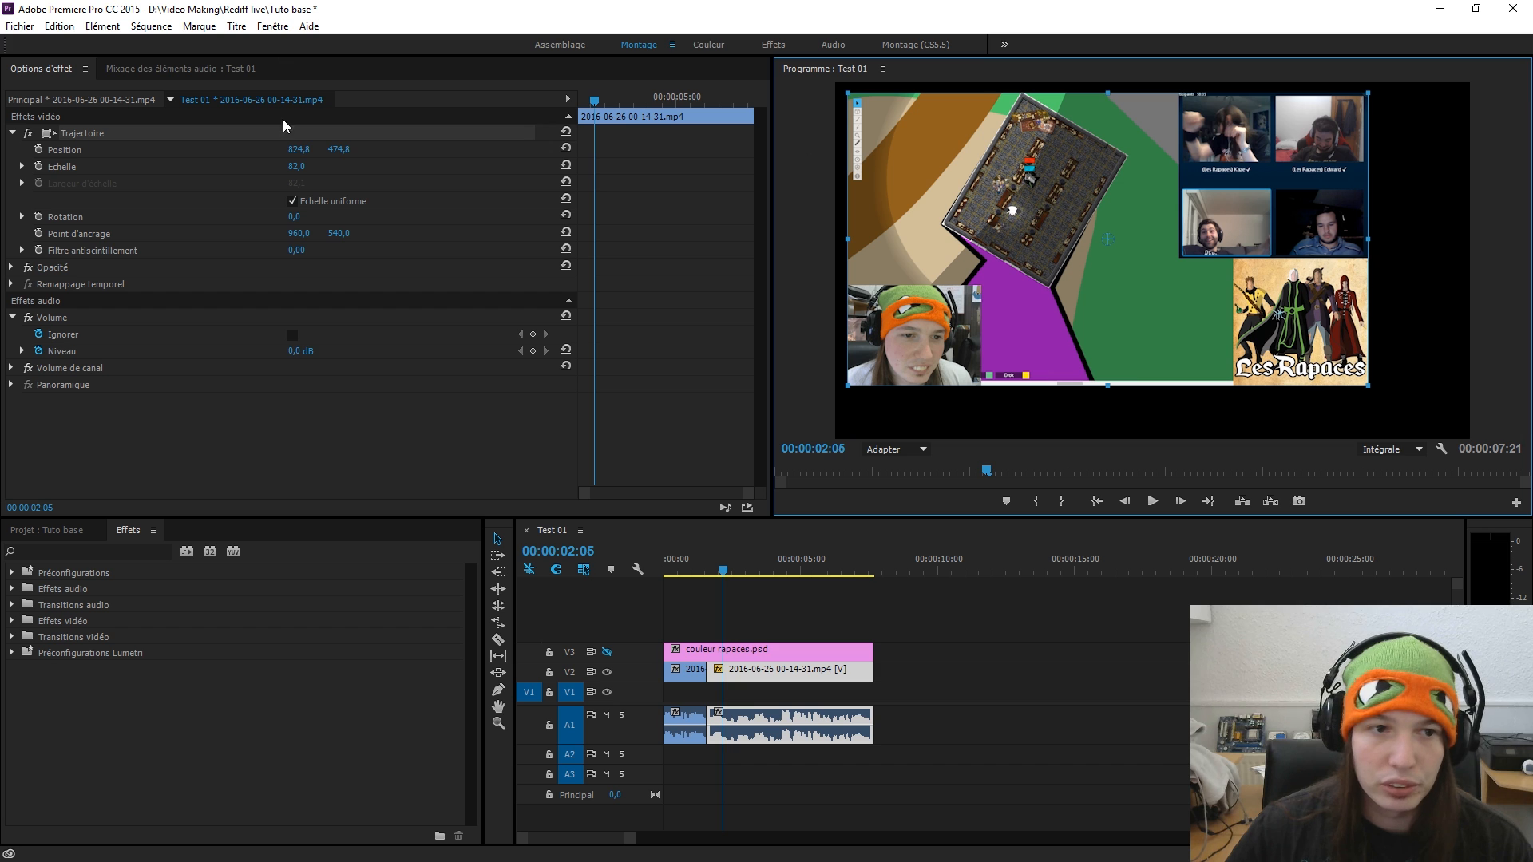
click(298, 150)
text(825)
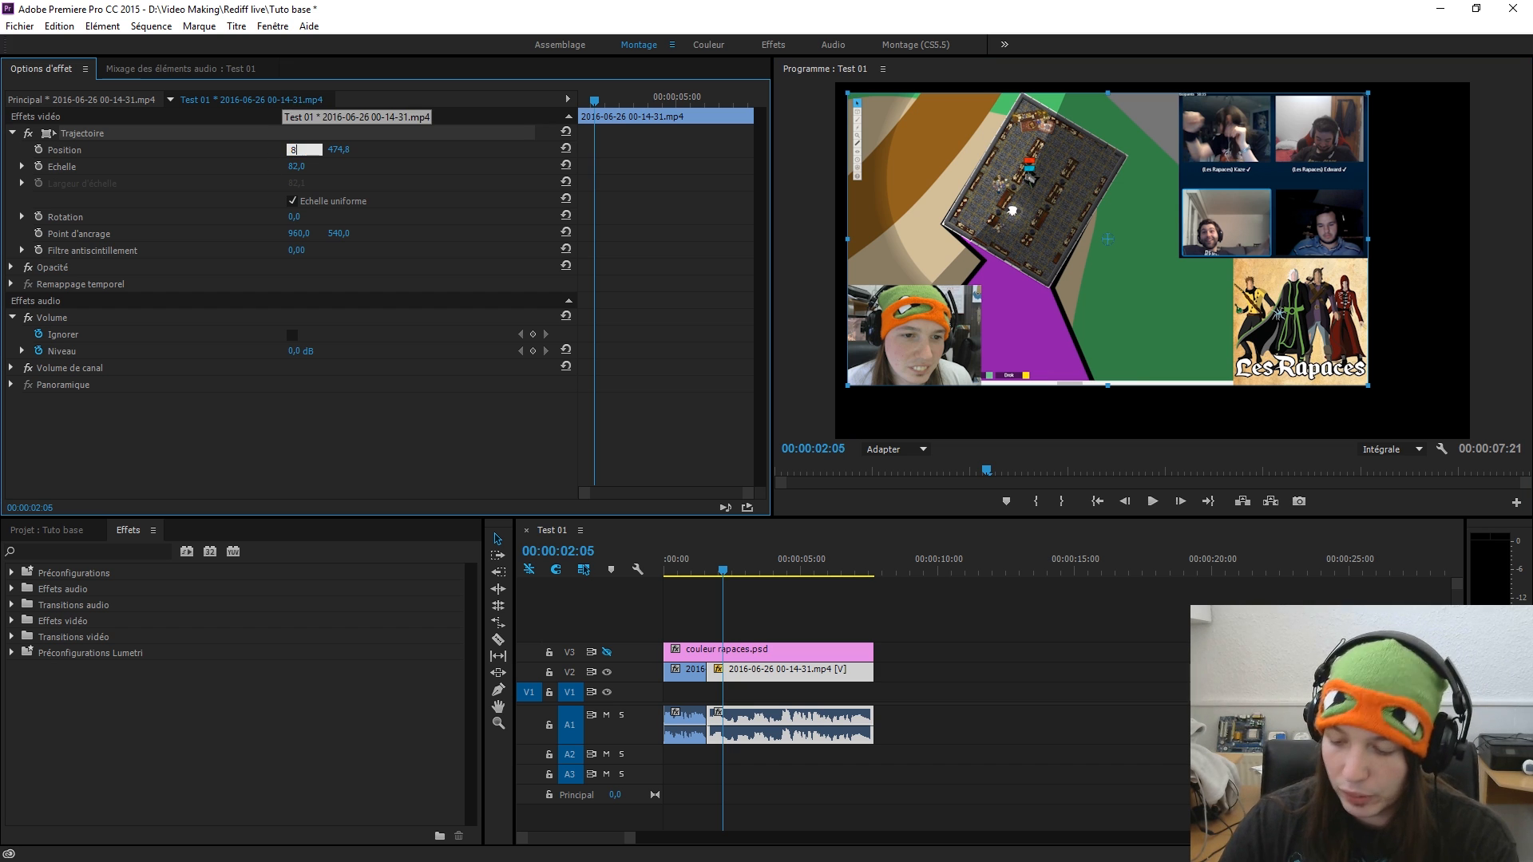
key(Return)
click(342, 149)
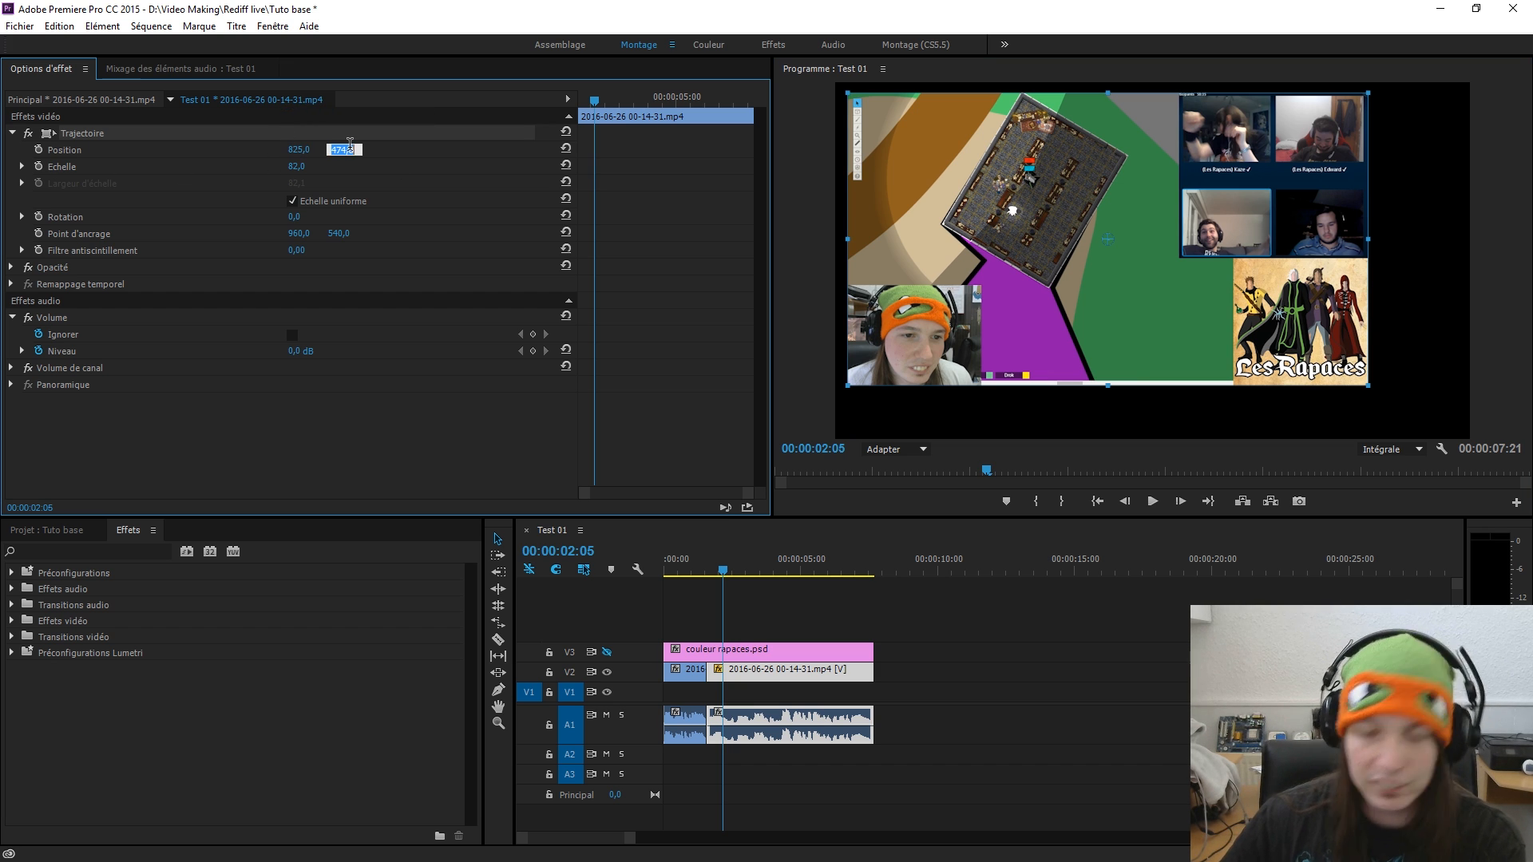
text(475)
key(Return)
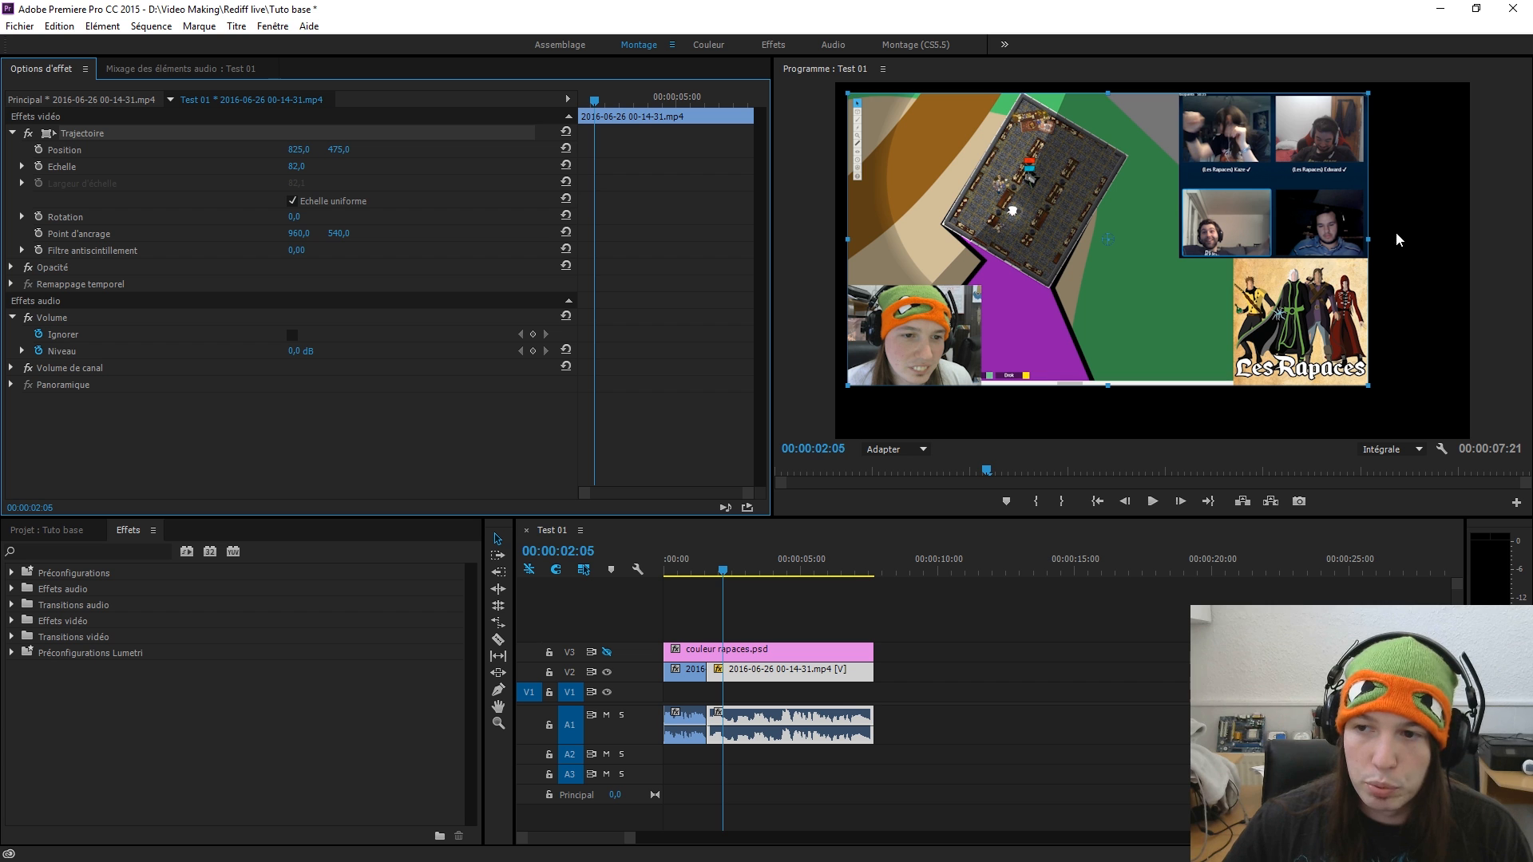
- Rotate the clip clockwise by its edge in the preview, and set its Rotation to 20°
drag(1376, 240, 1344, 331)
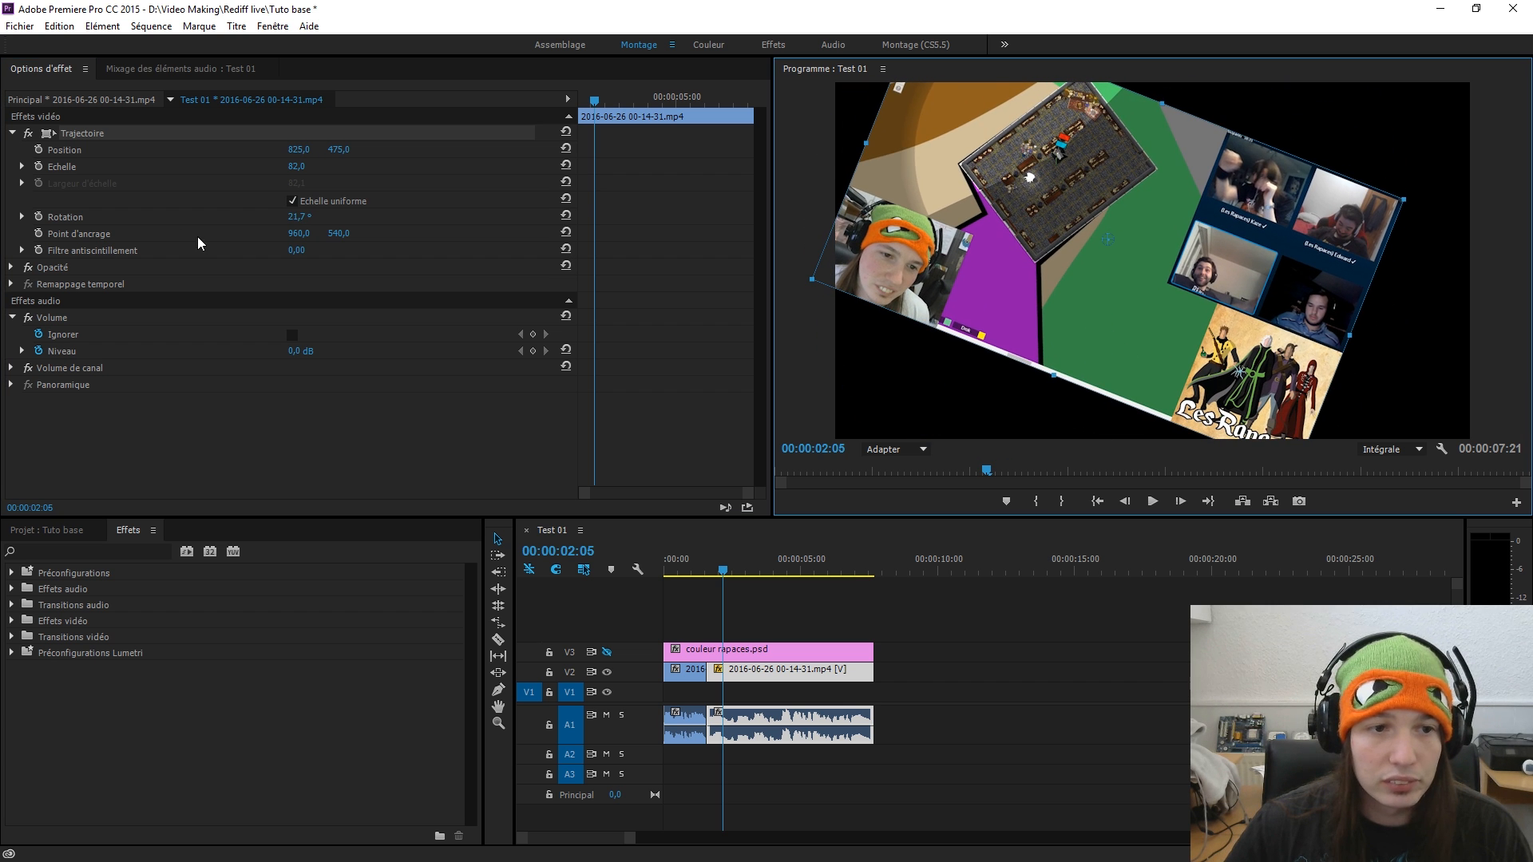
click(301, 217)
text(20)
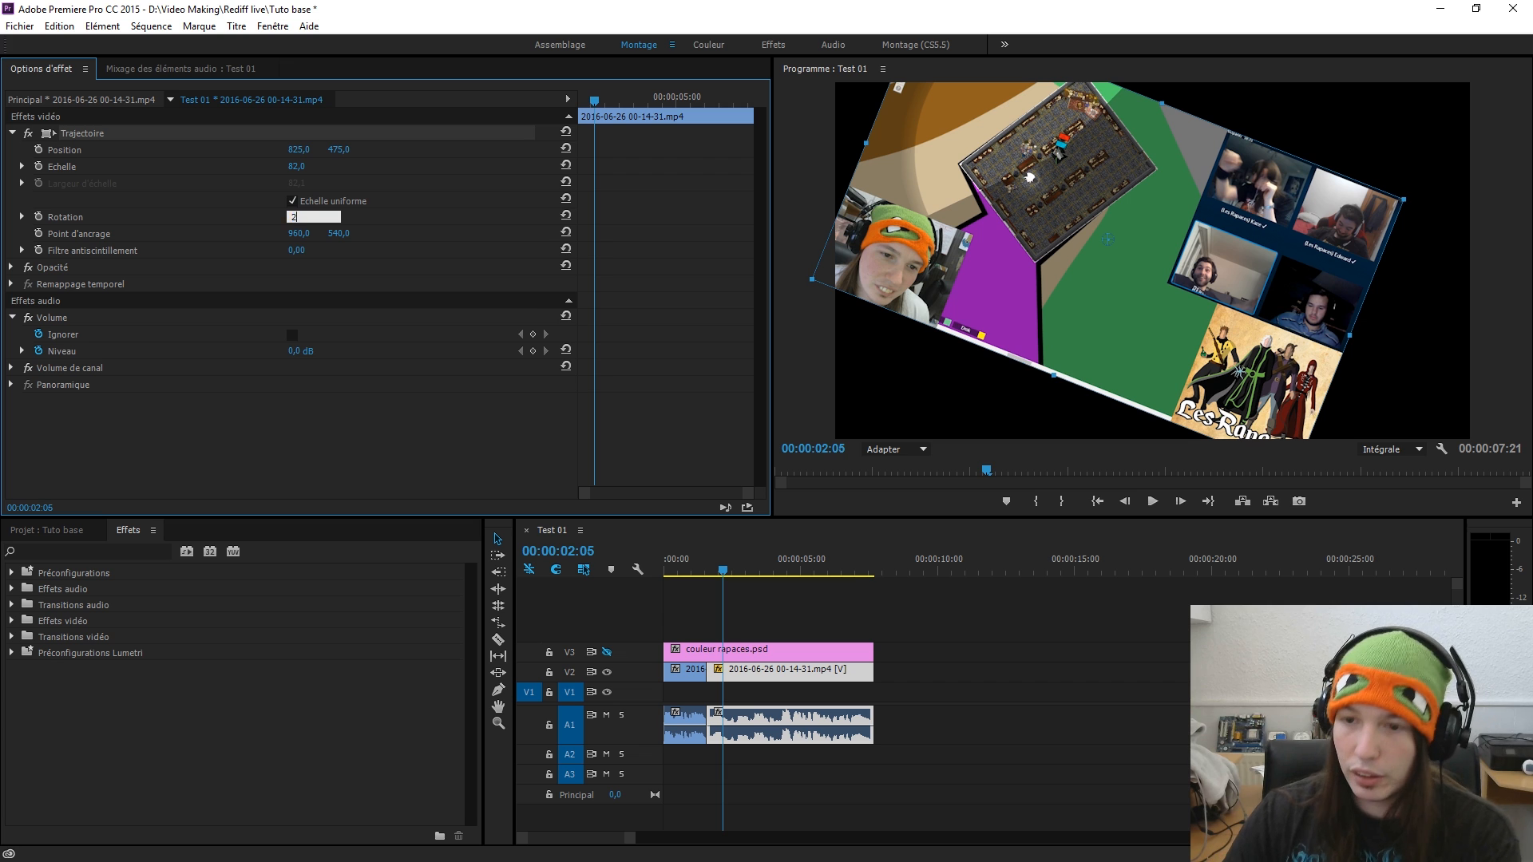
key(Return)
click(519, 267)
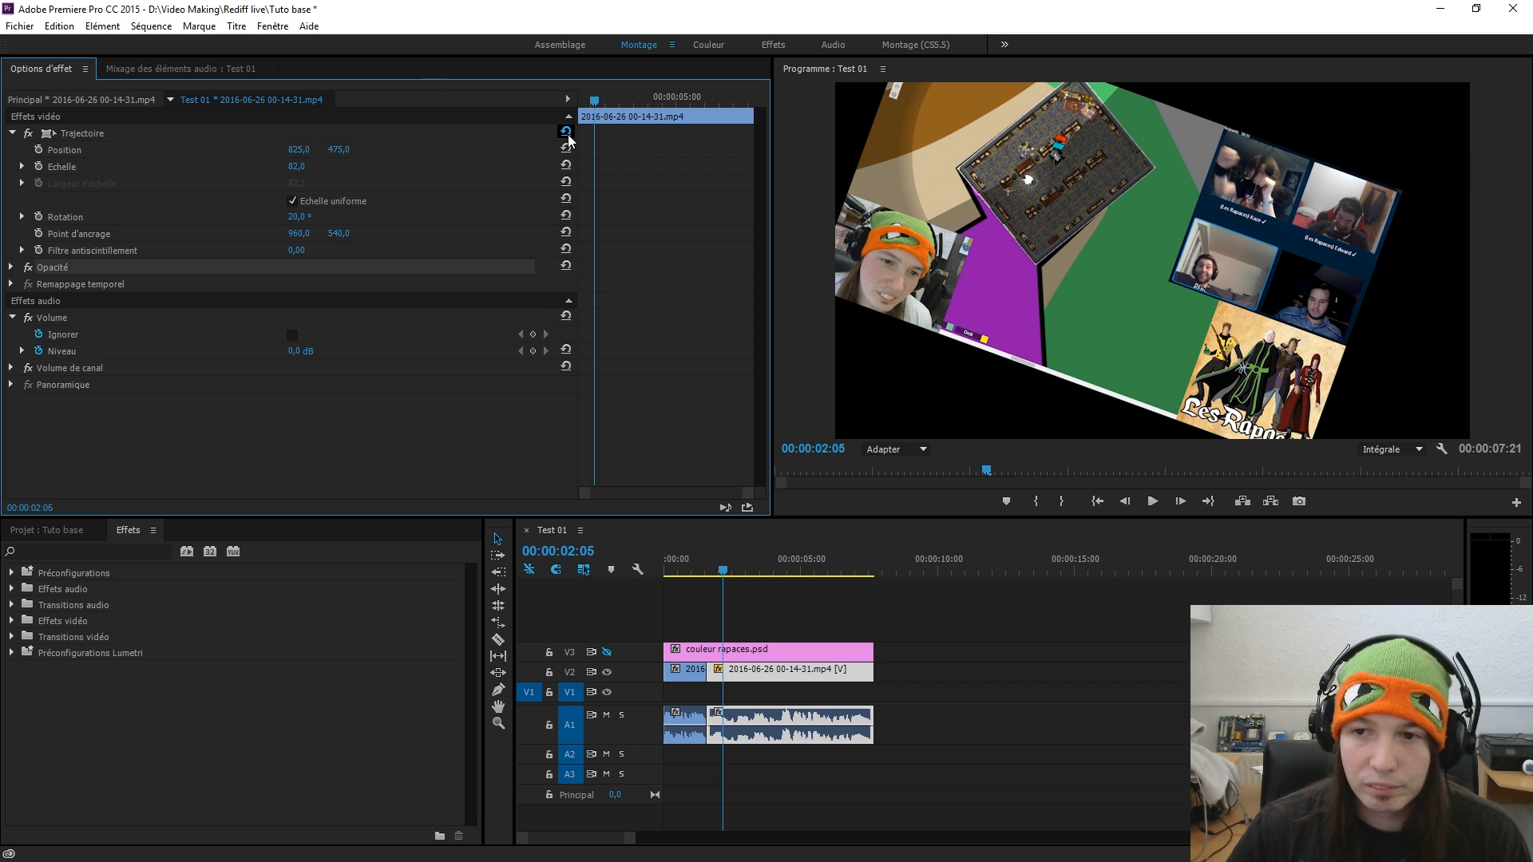
- Reset all the clip's Trajectoire settings to default and keyframe its Opacité at 100 % at 00:00:02:05
click(566, 131)
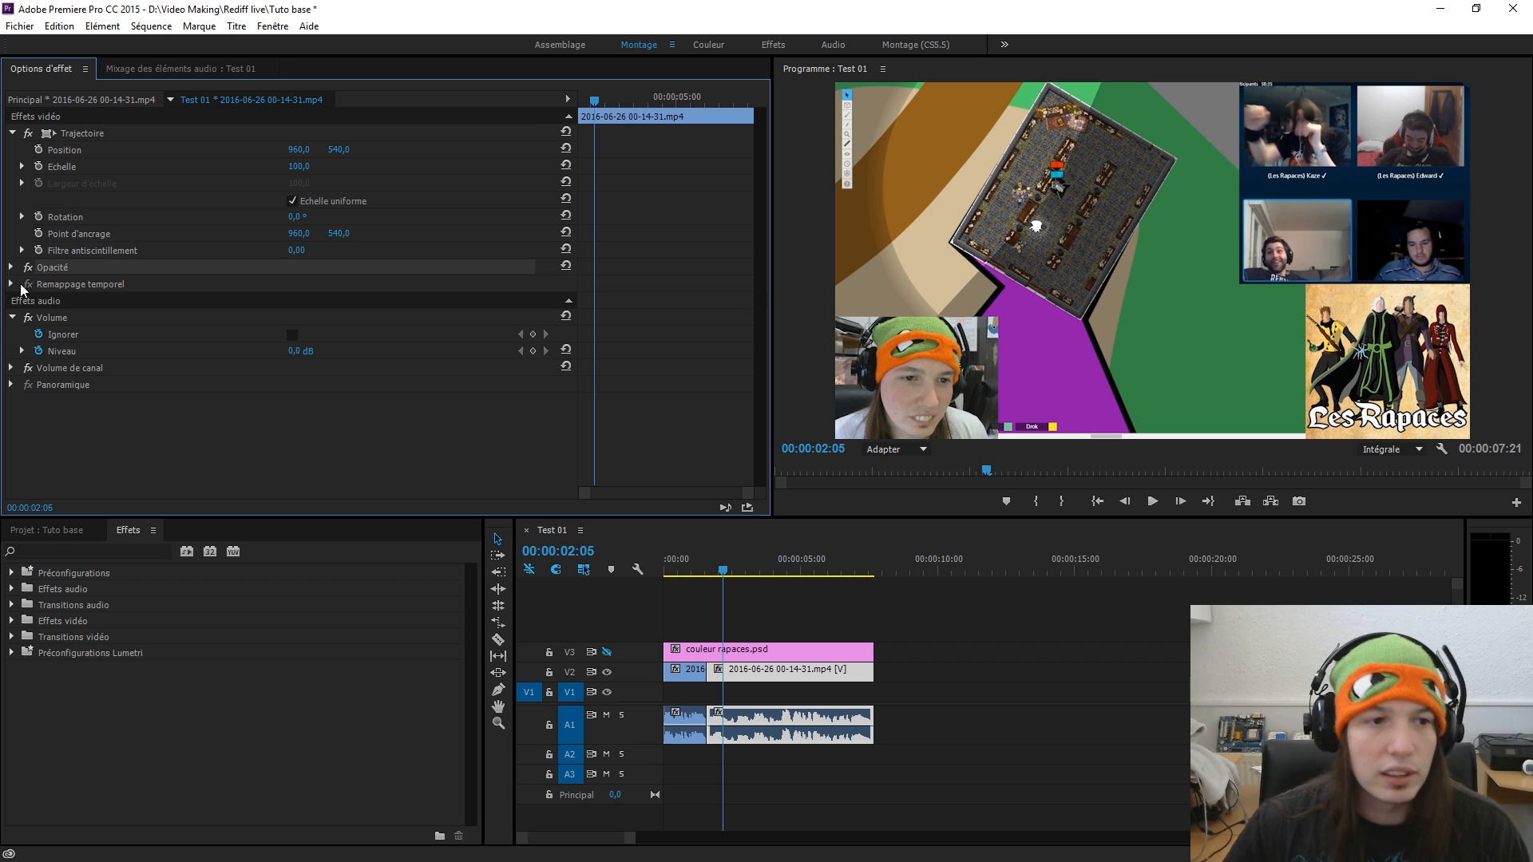
click(11, 268)
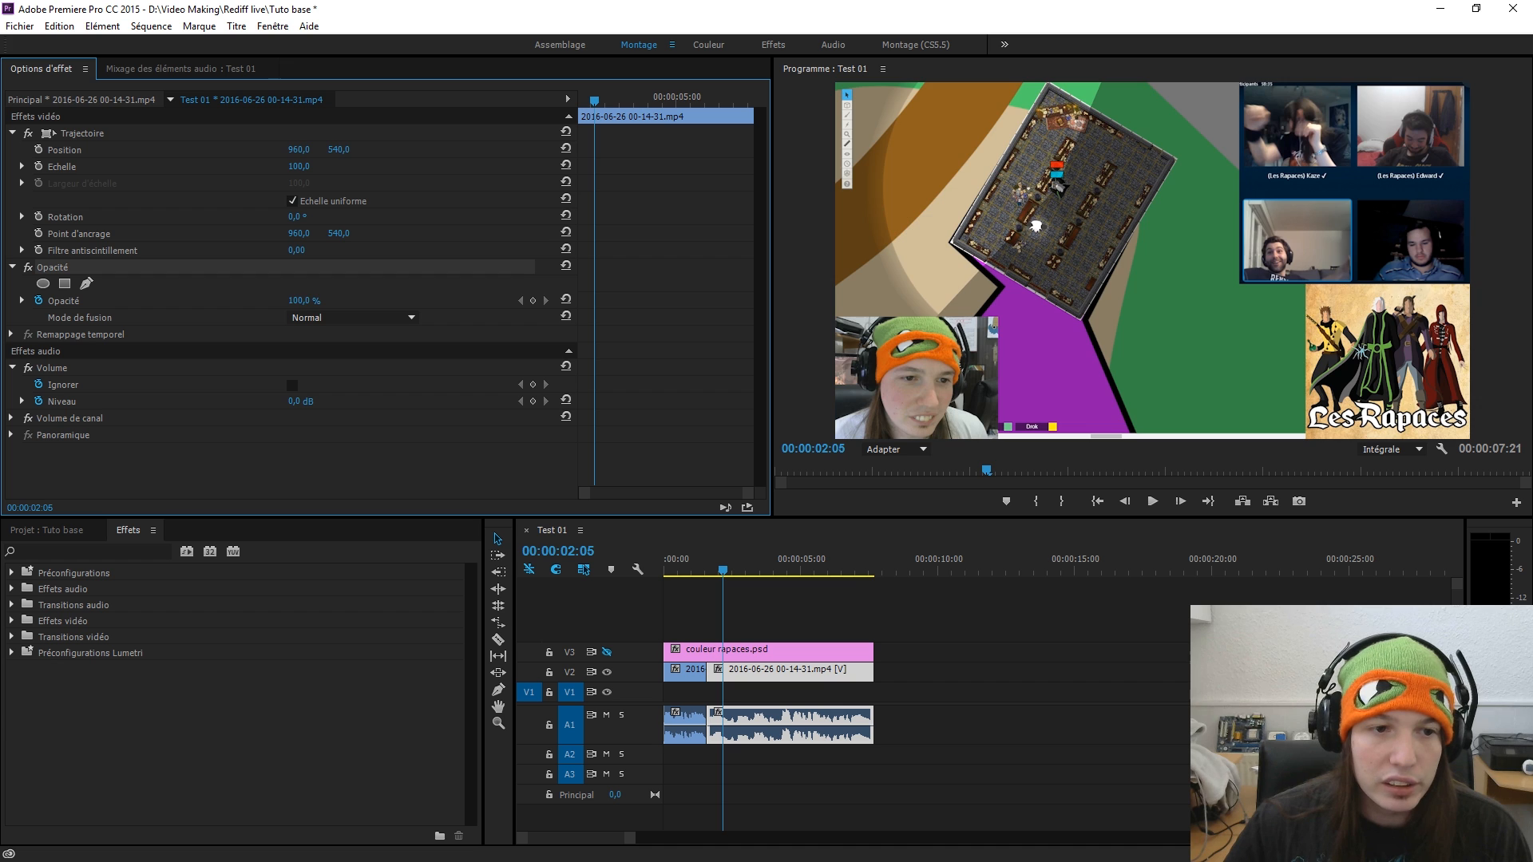
mouse_move(303, 301)
mouse_down()
mouse_move(224, 301)
mouse_move(308, 301)
mouse_up()
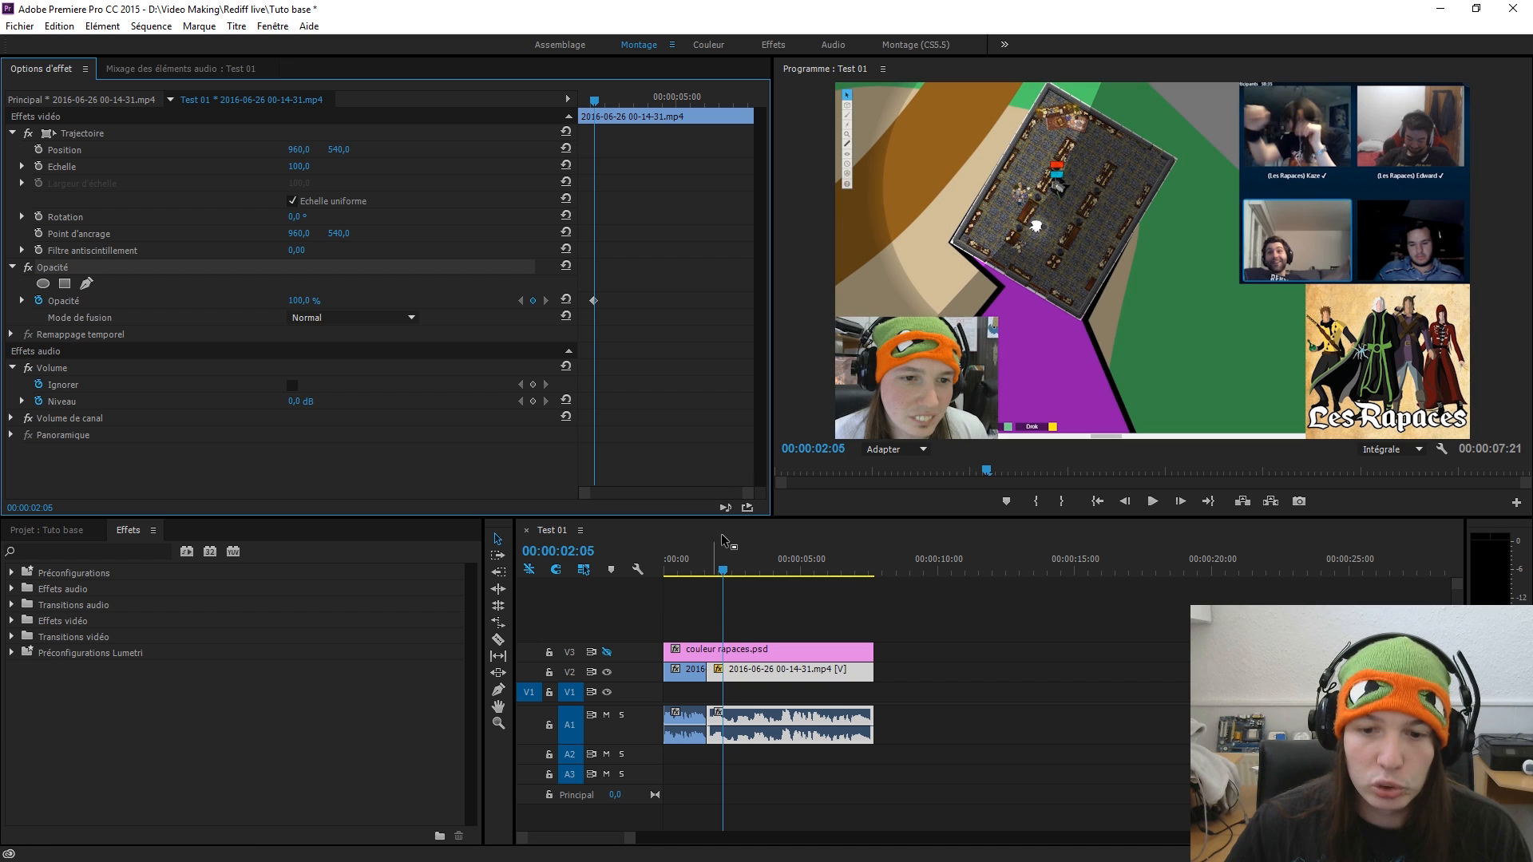
- Show track V3 again and vary the Opacité of the couleur rapaces.psd overlay at 00:00:02:05, ending at 100 %
click(606, 652)
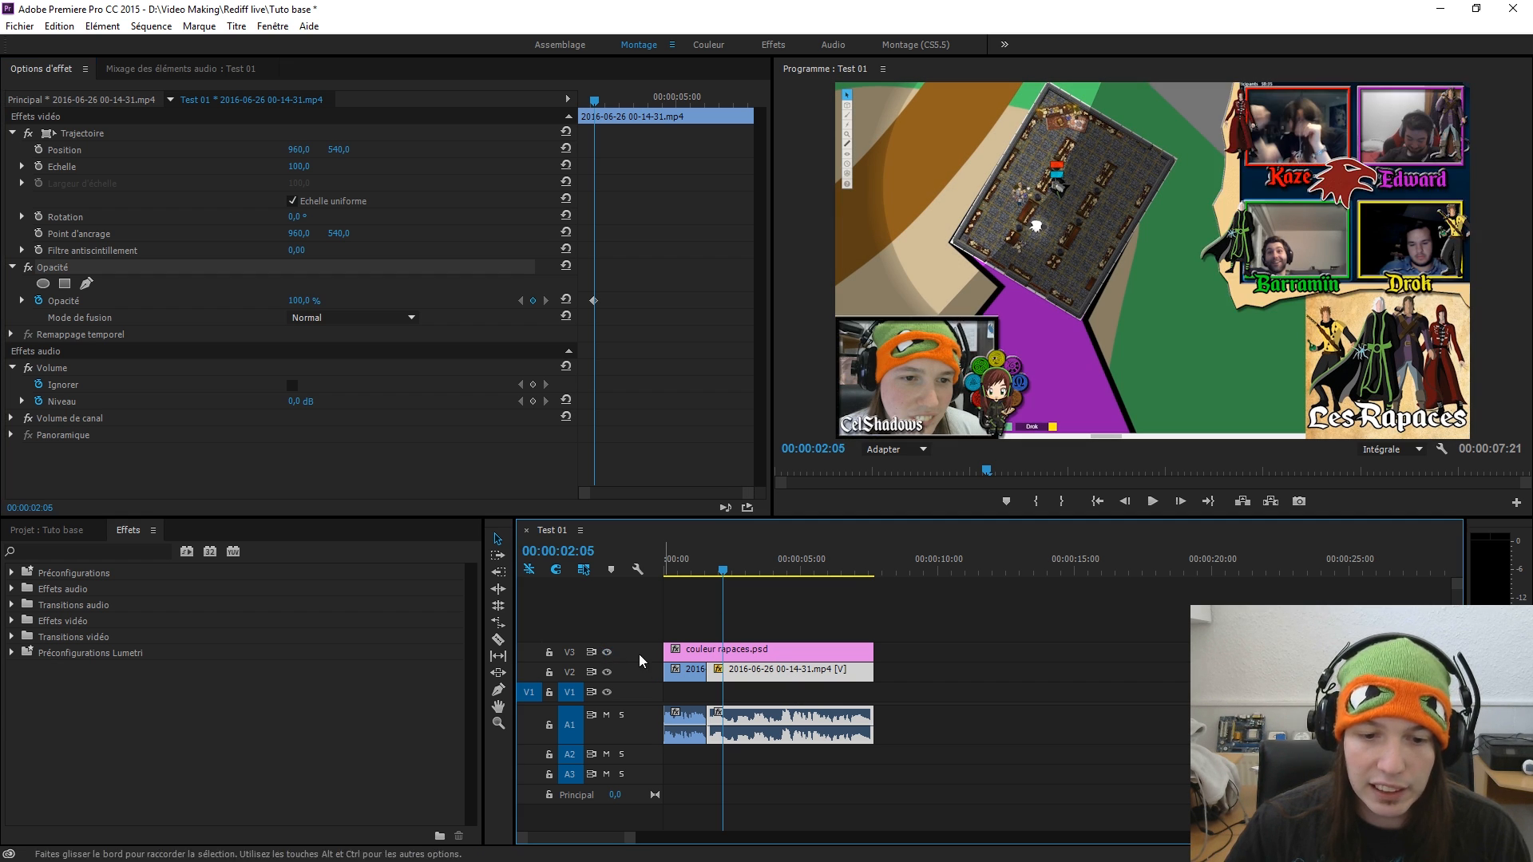
click(734, 657)
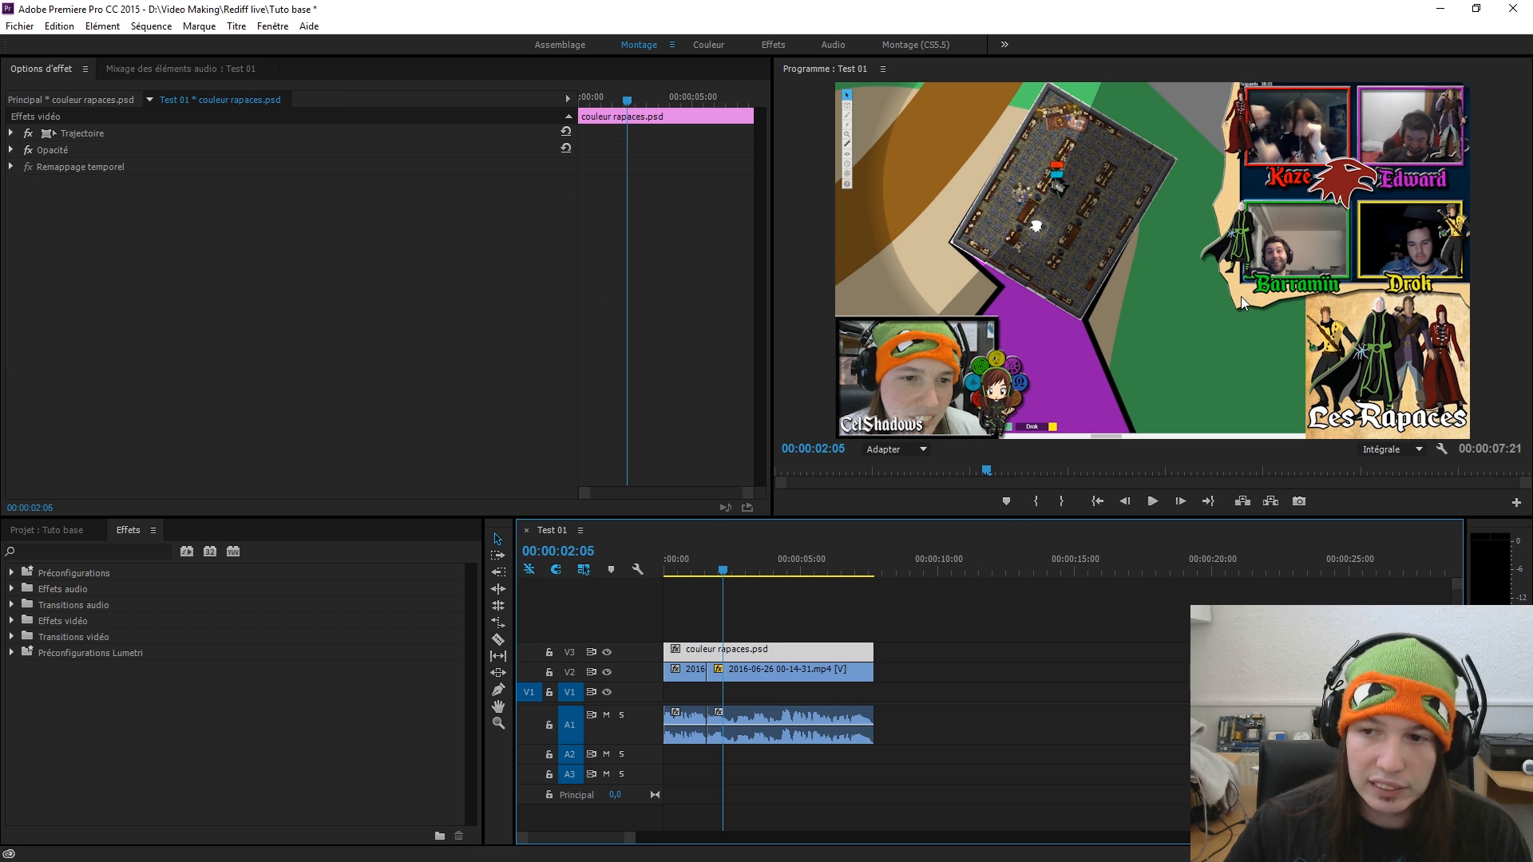
click(10, 132)
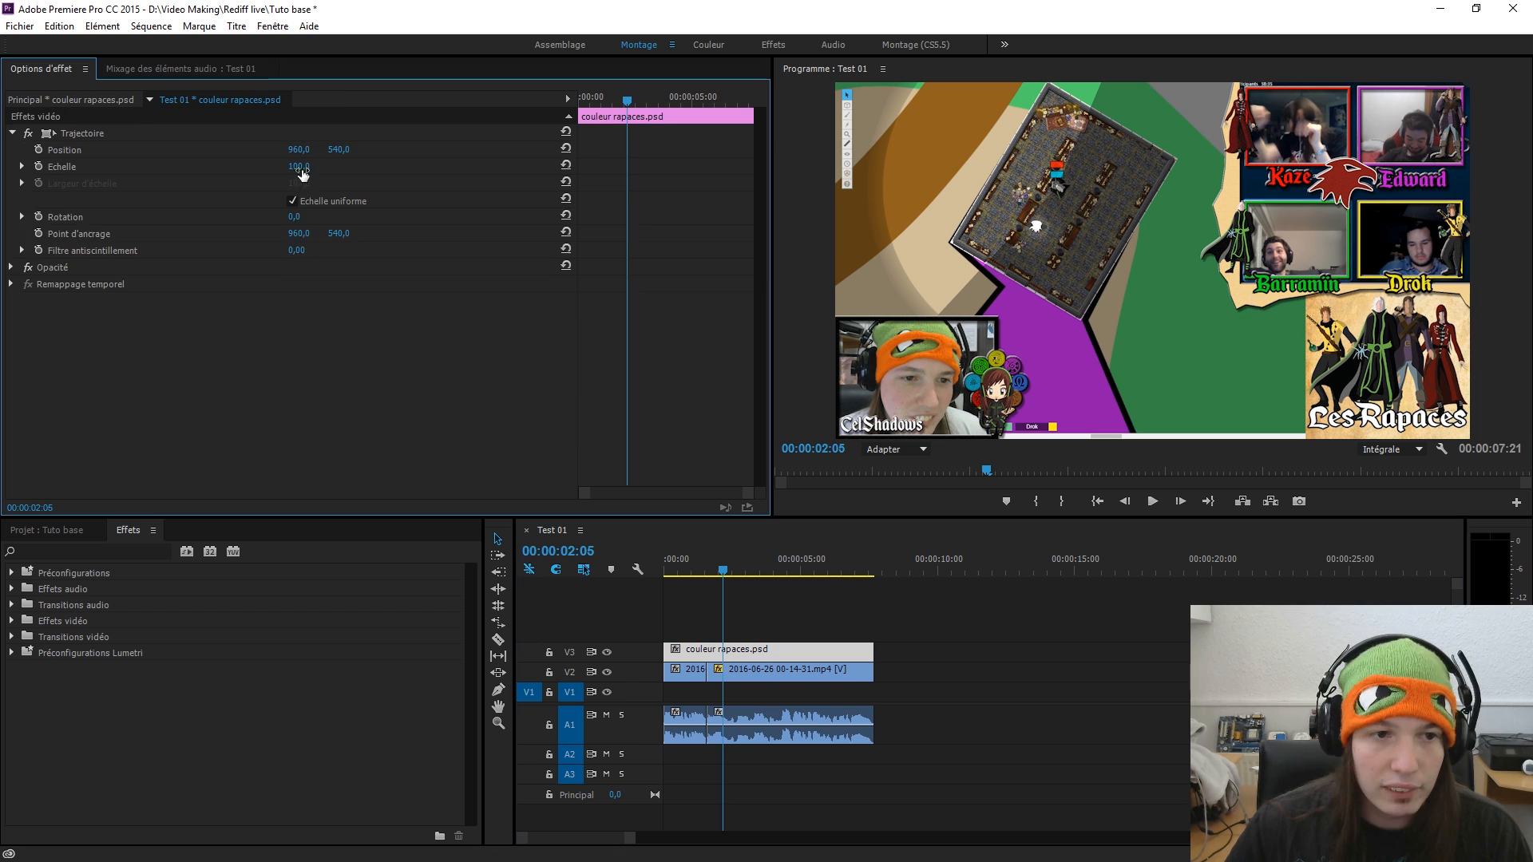
click(12, 267)
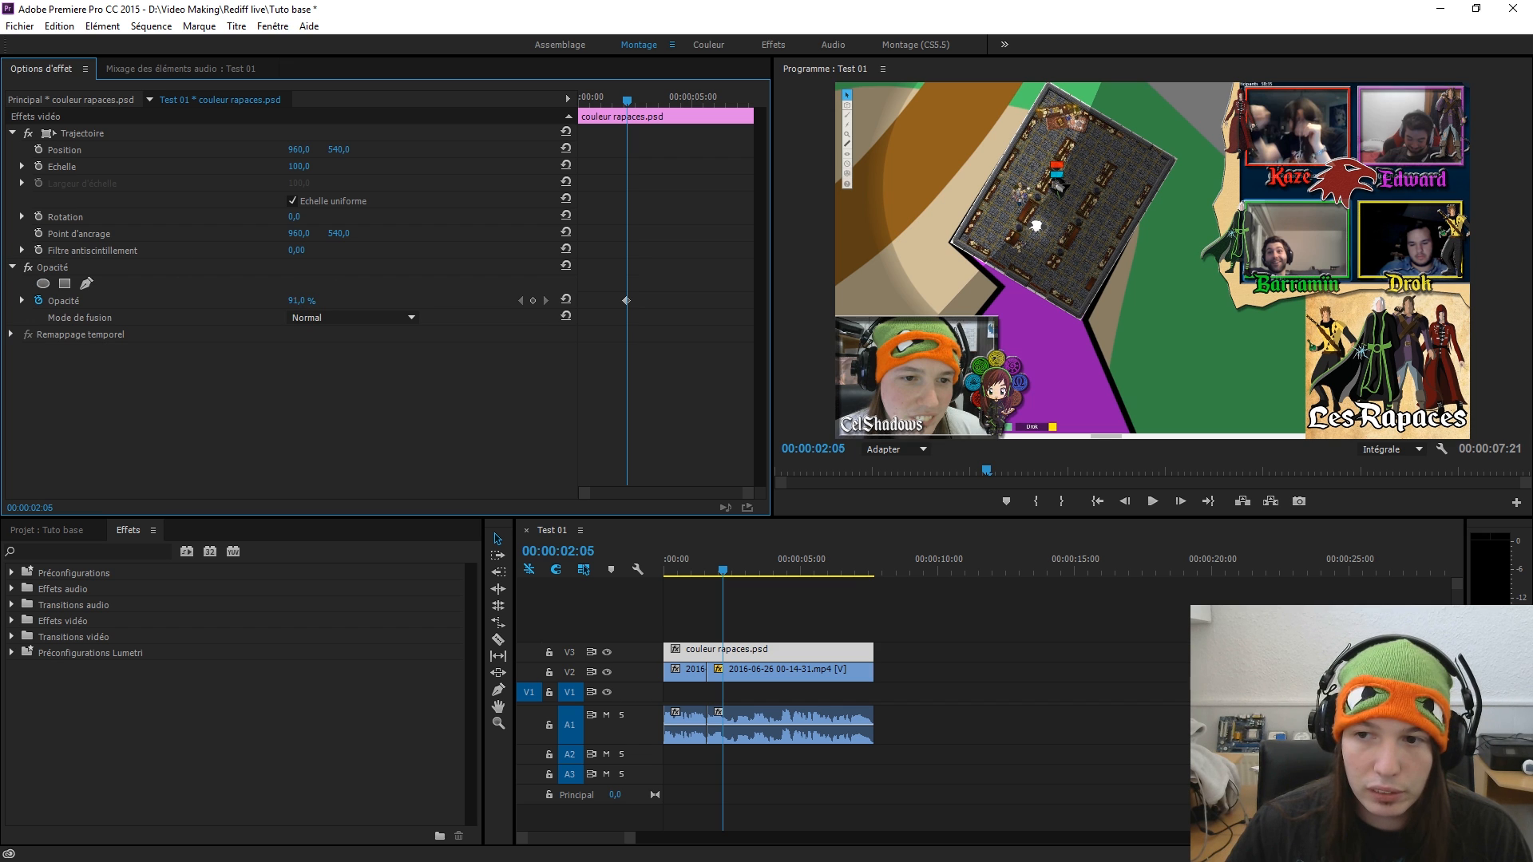
drag(297, 301, 438, 308)
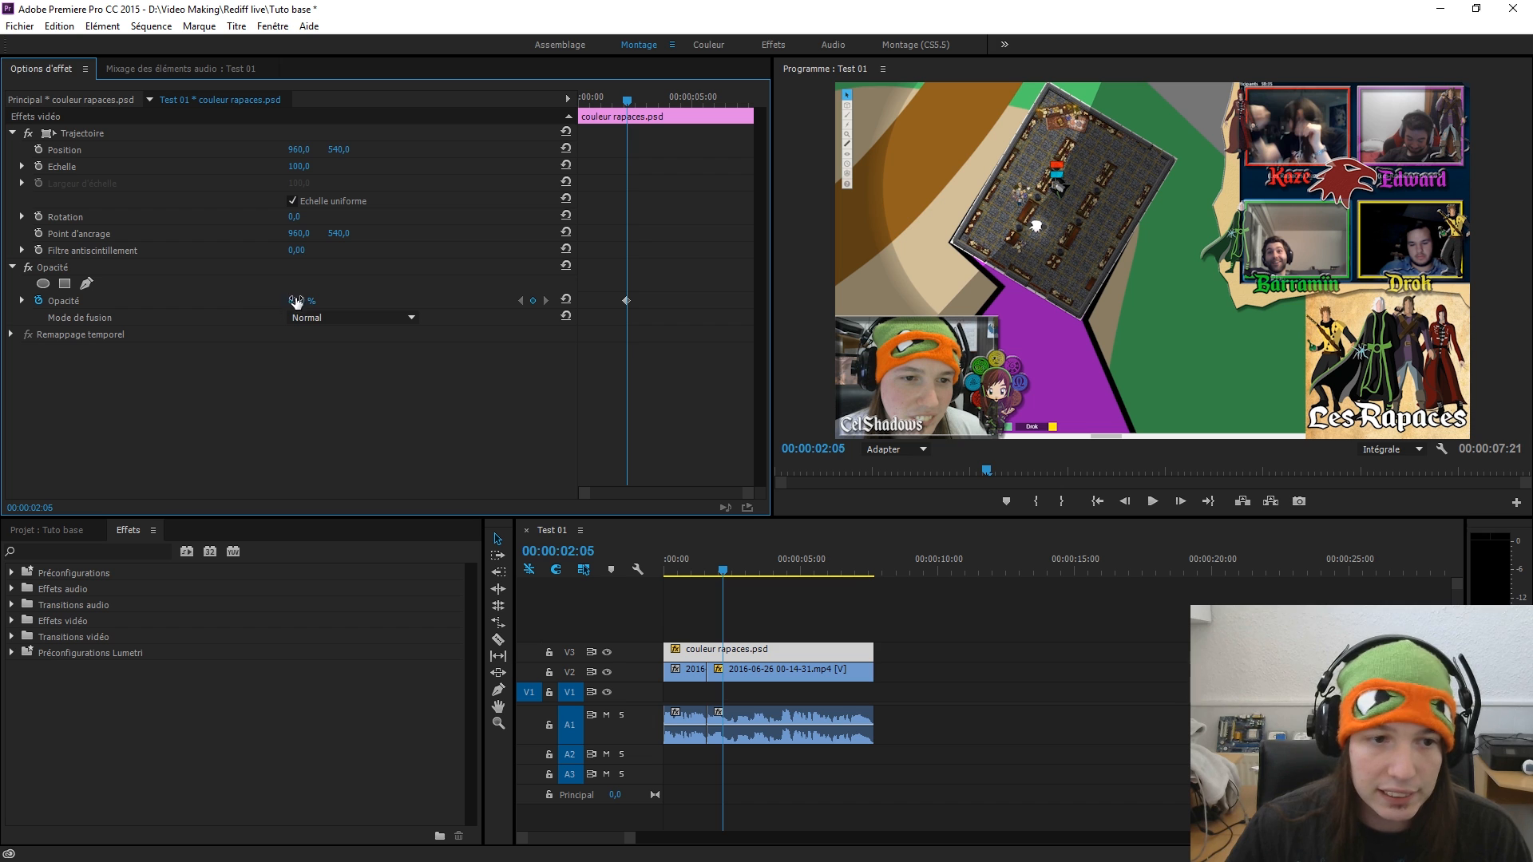
drag(292, 301, 307, 301)
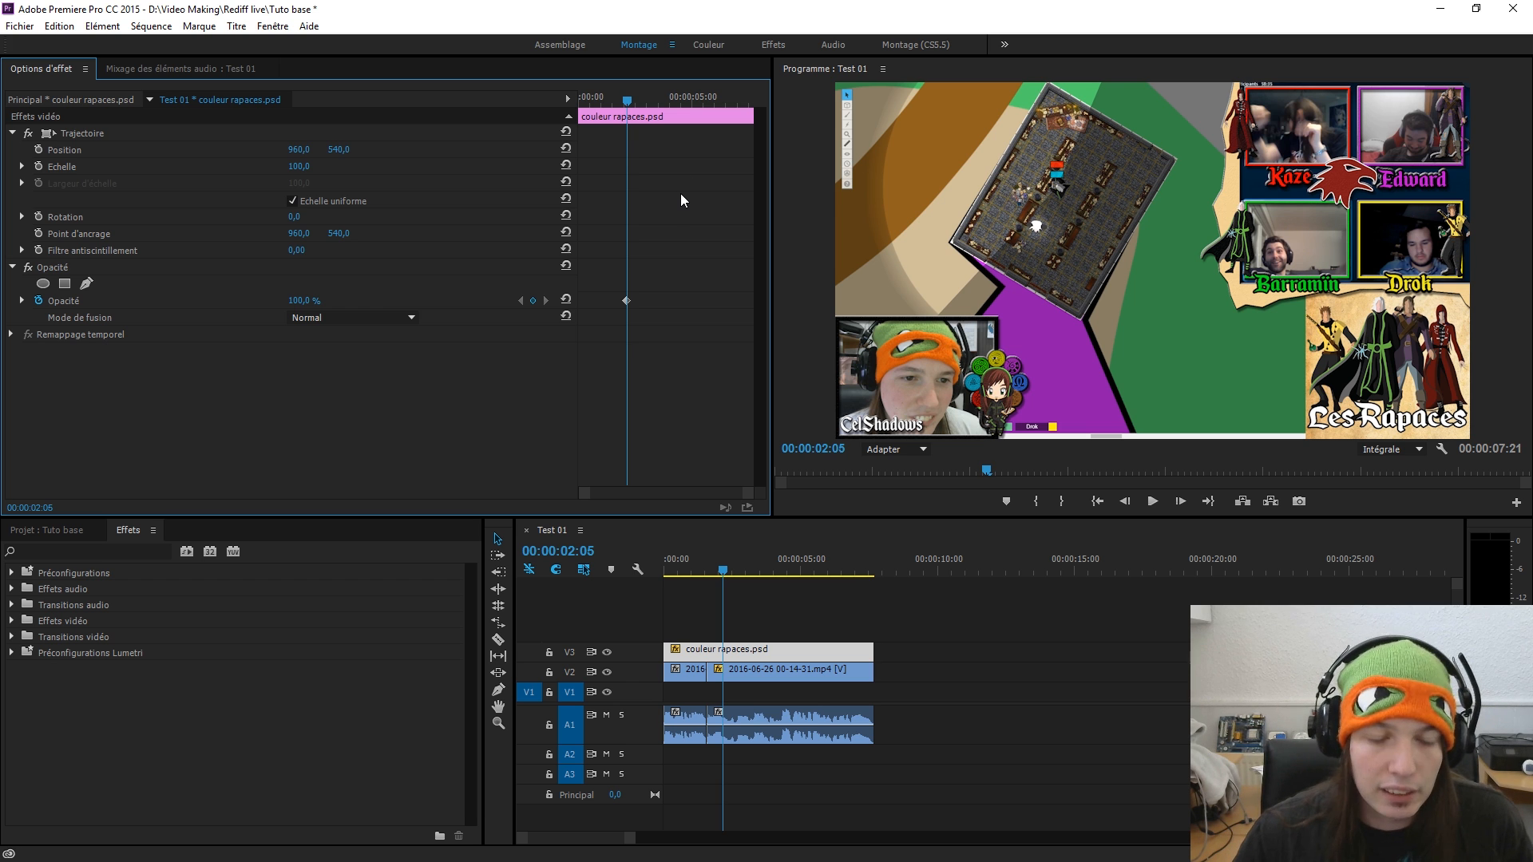
- Widen the effect settings' keyframe timeline for the second clip on V2 and scrub it to 00:00:02:29
click(706, 565)
drag(709, 557, 725, 558)
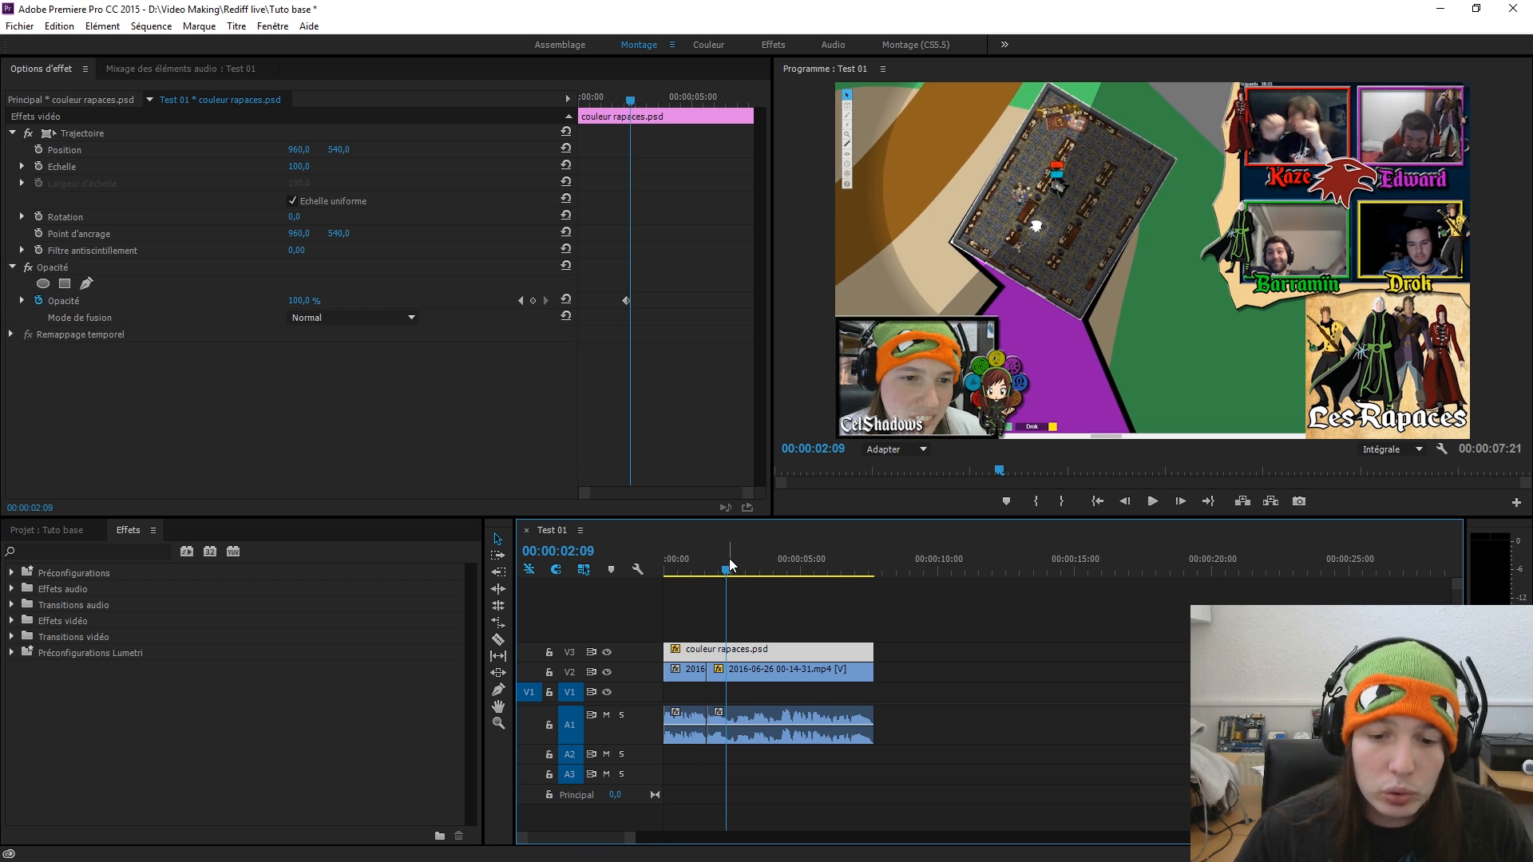
click(831, 671)
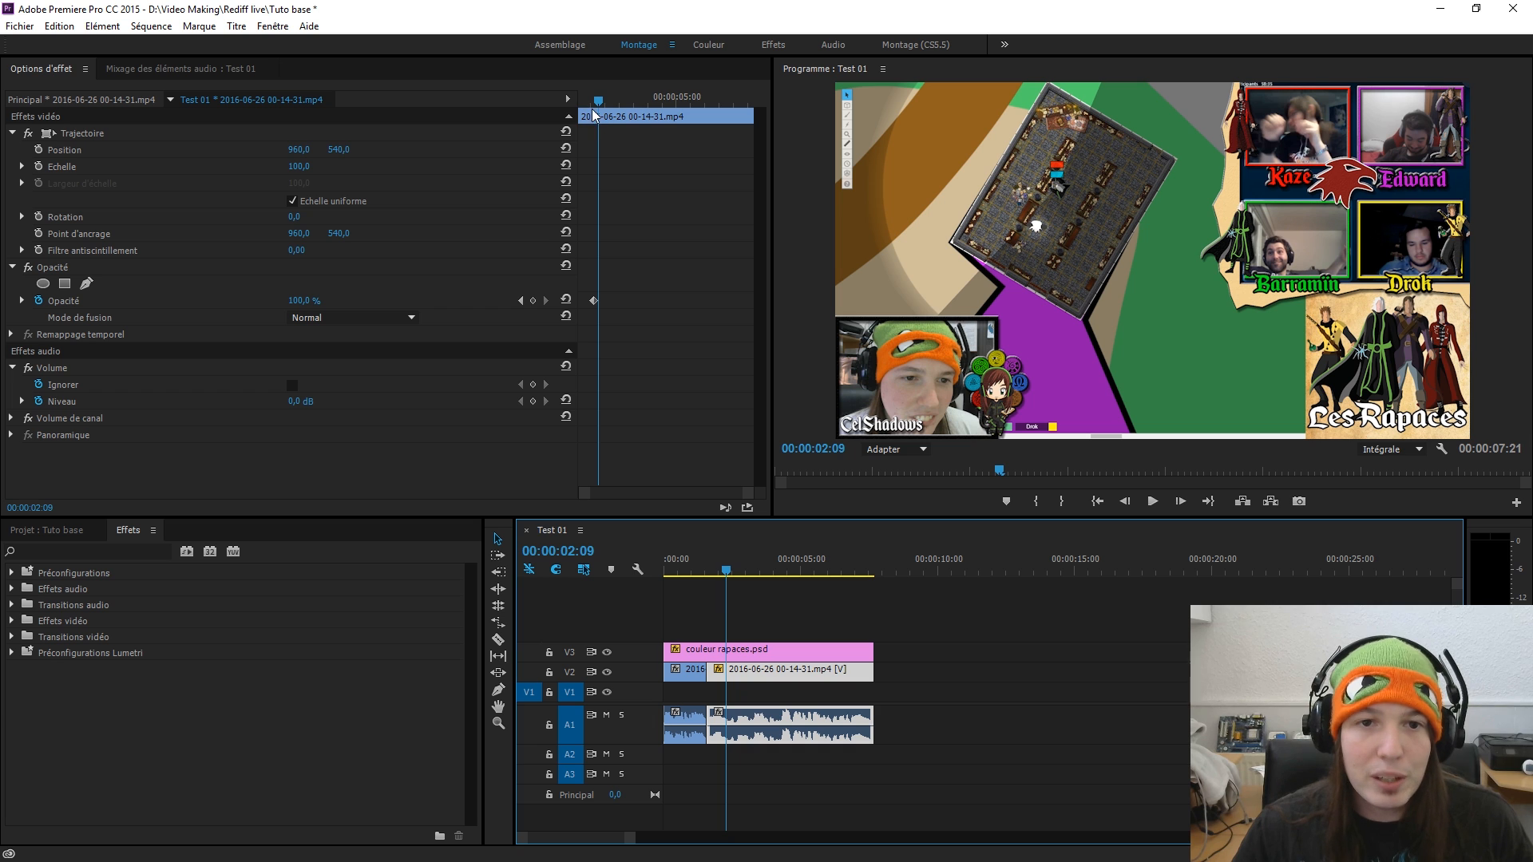
drag(576, 127, 297, 142)
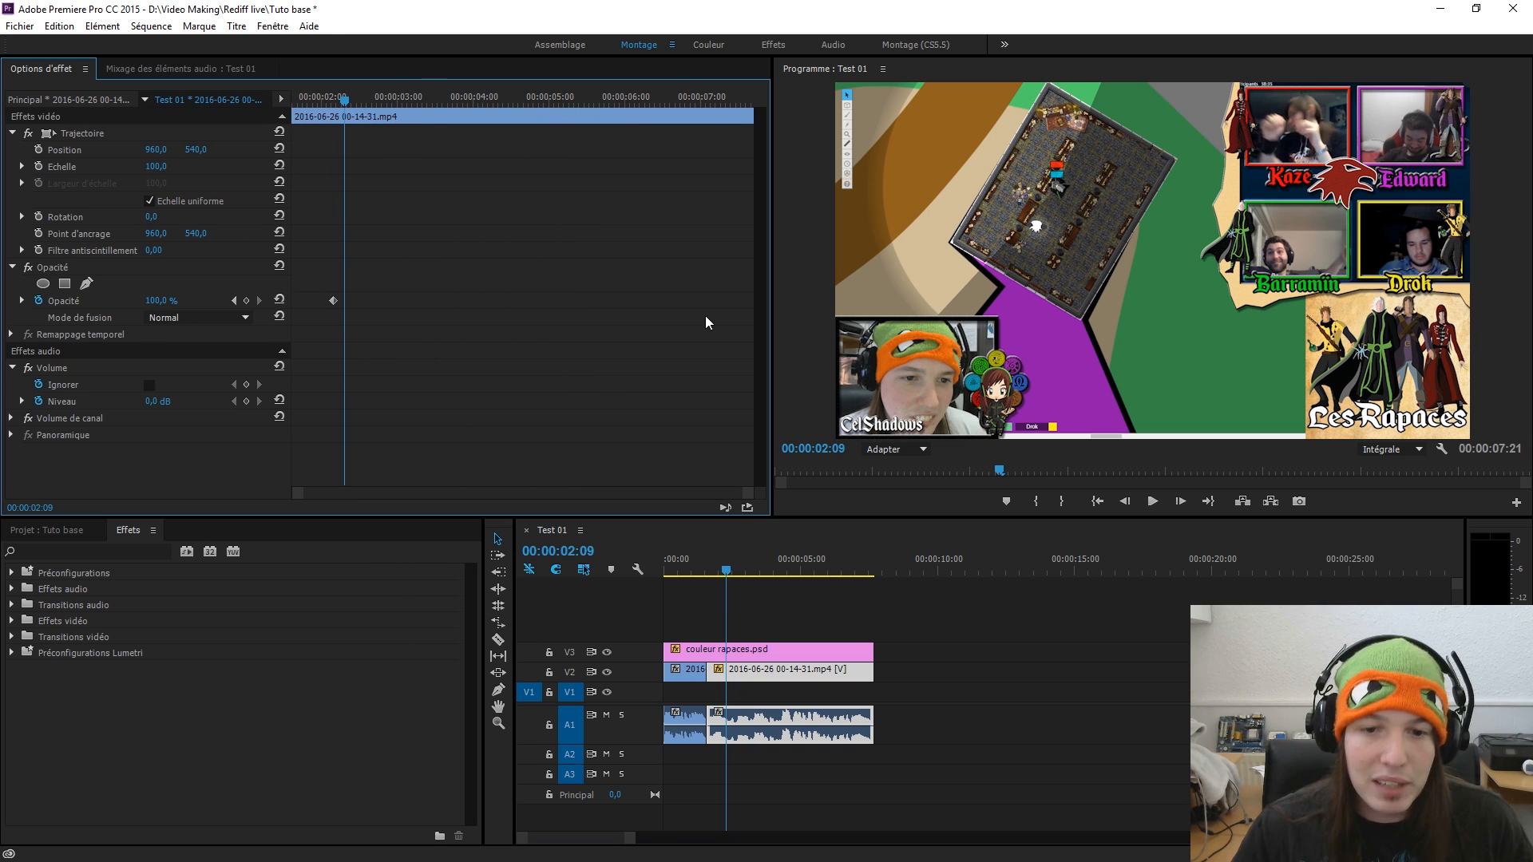
drag(727, 575, 757, 579)
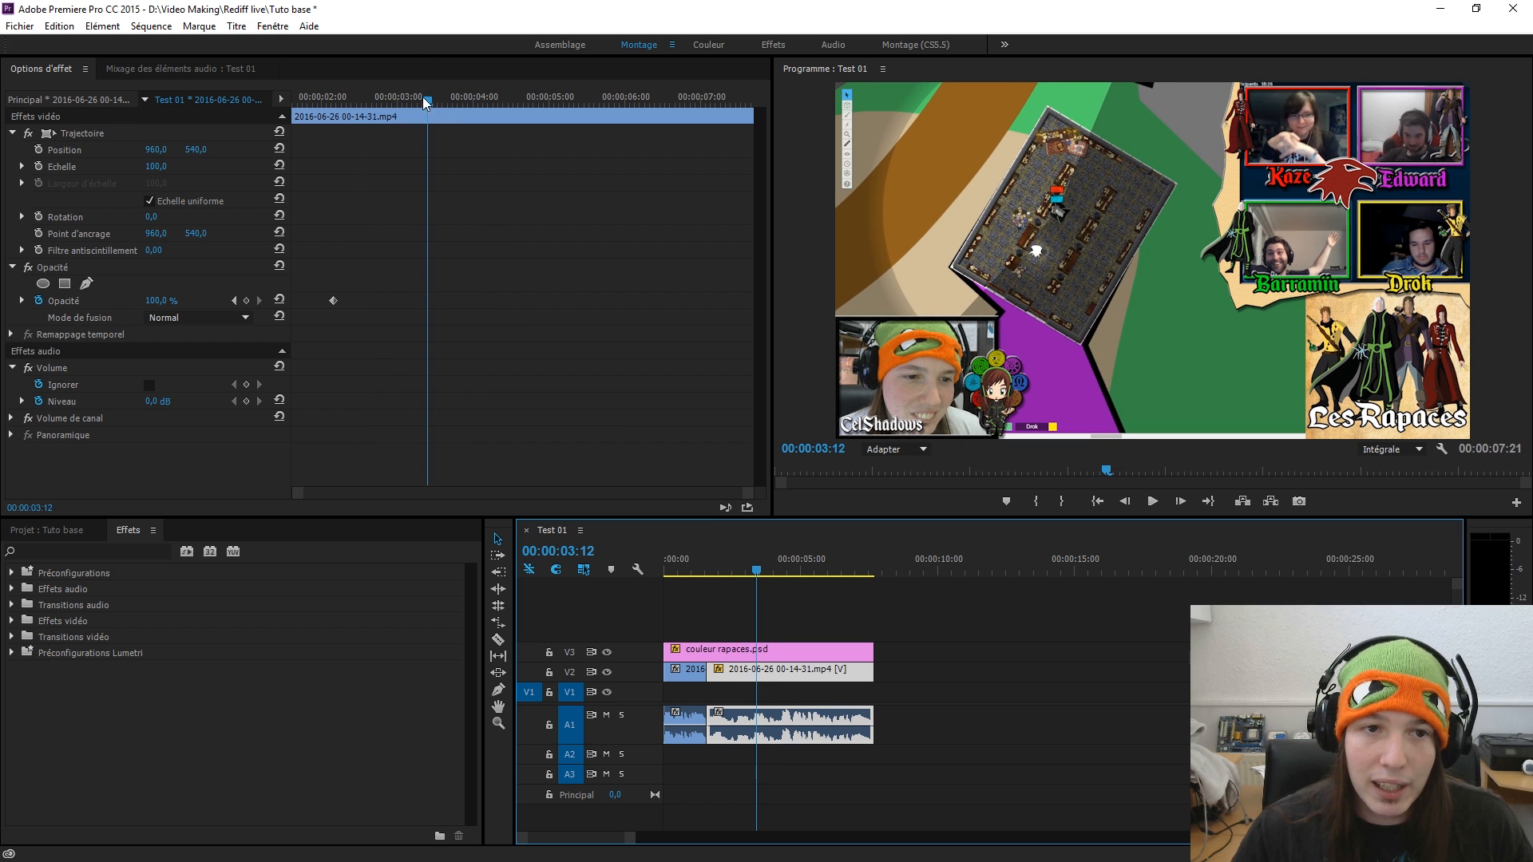
drag(428, 101, 441, 119)
key(Left)
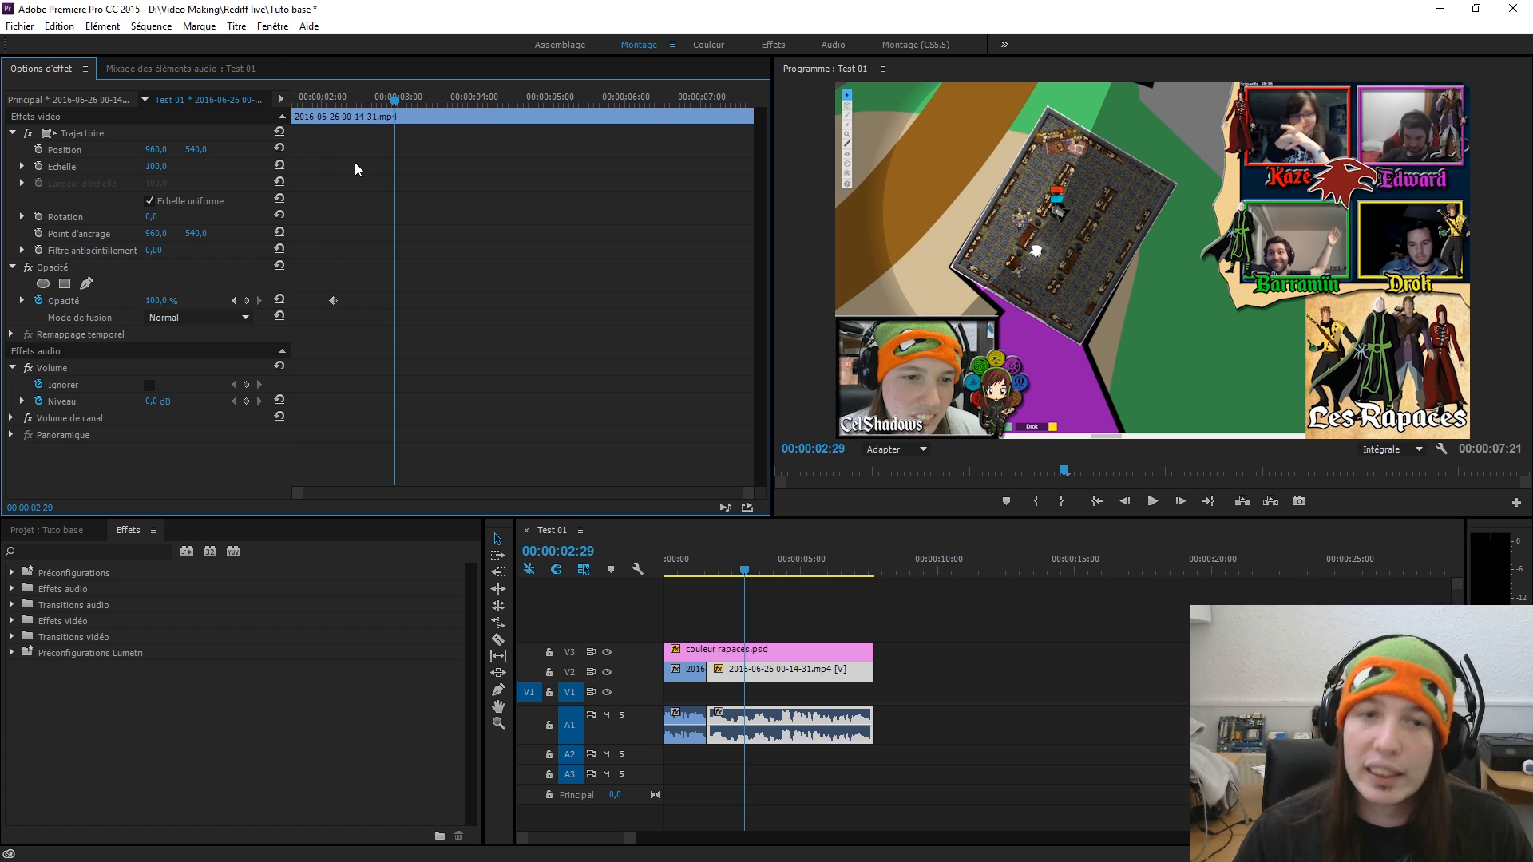
- Scrub through the short first clip on V2 in its effect timeline, and play the second clip up to about 00:00:05:06
click(684, 675)
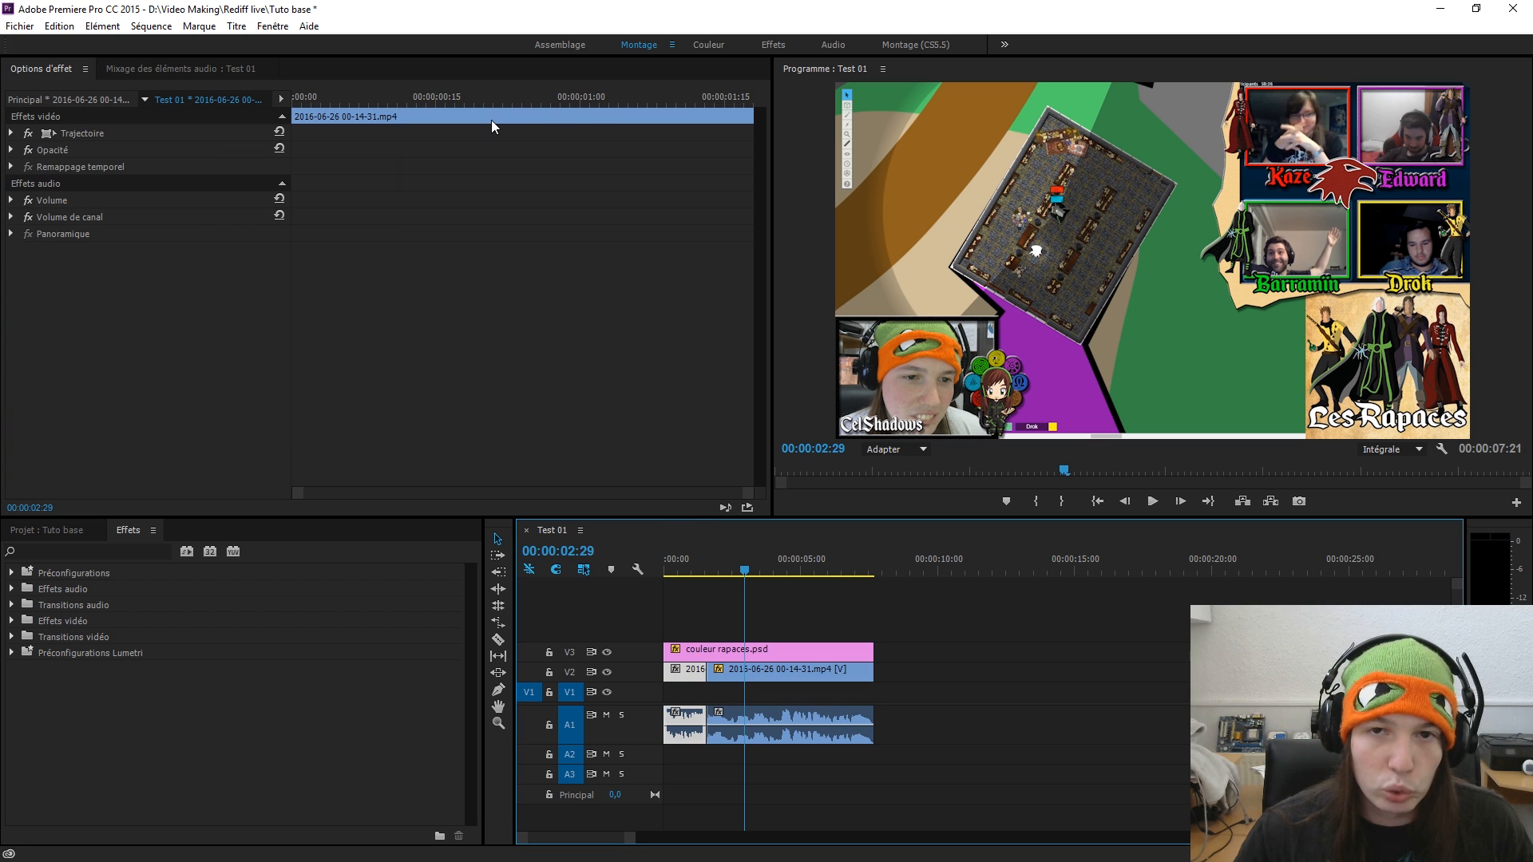
drag(473, 103, 606, 126)
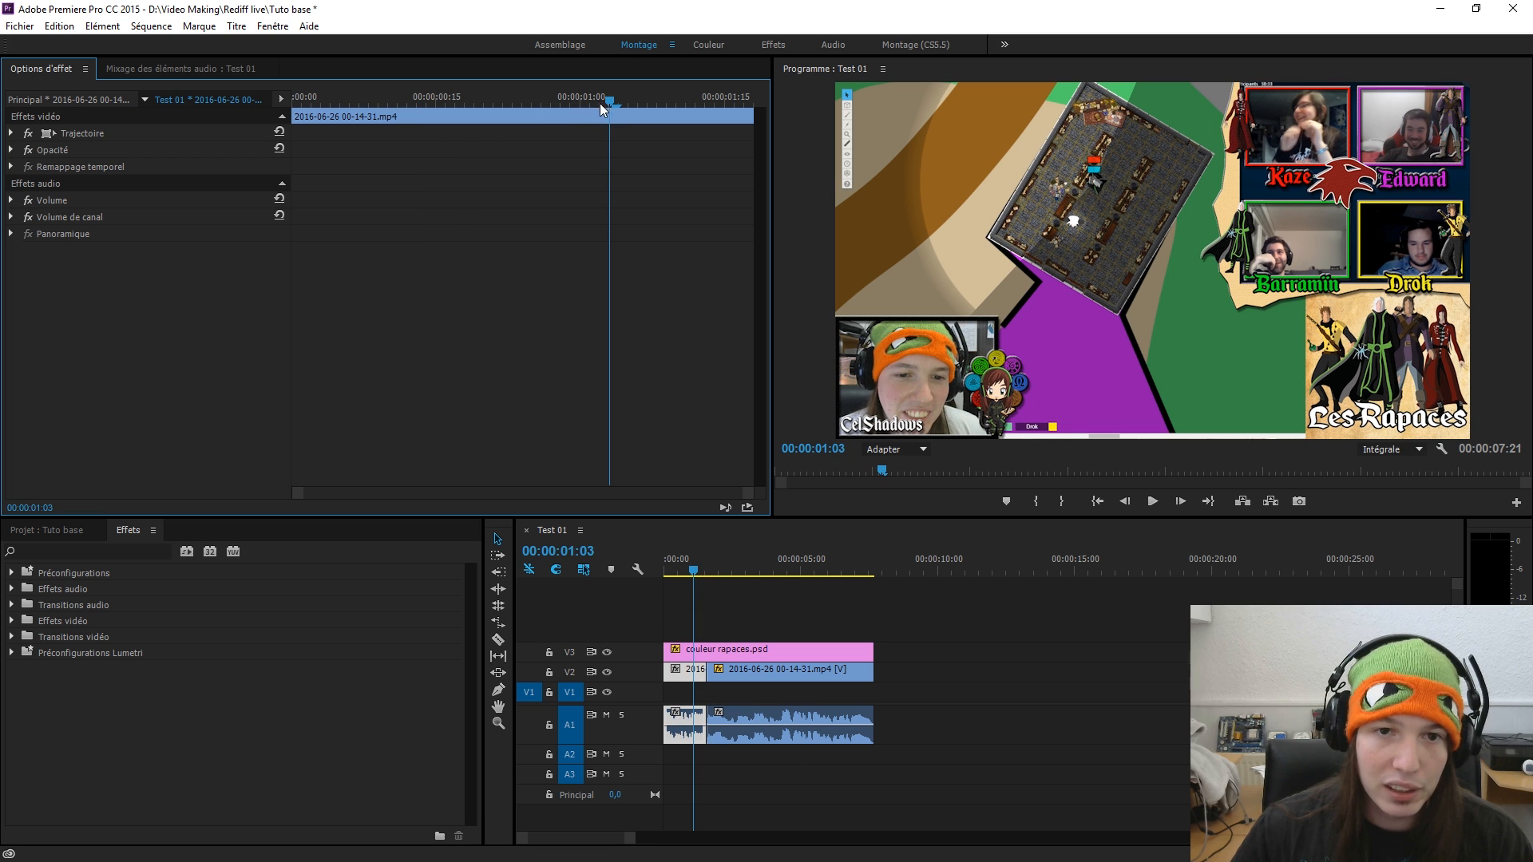
drag(611, 100, 316, 84)
click(814, 671)
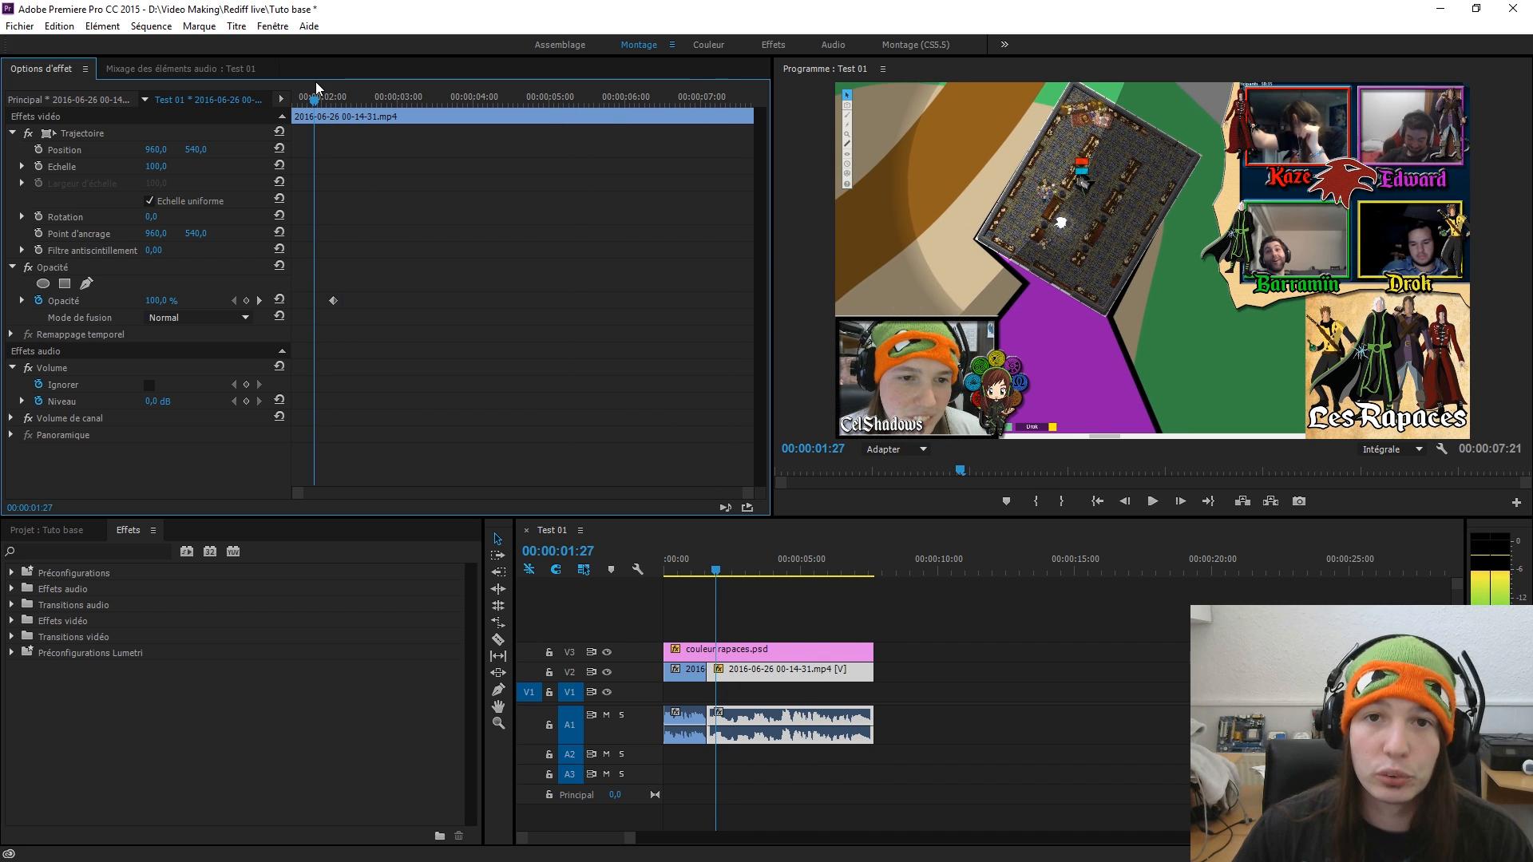
key(space)
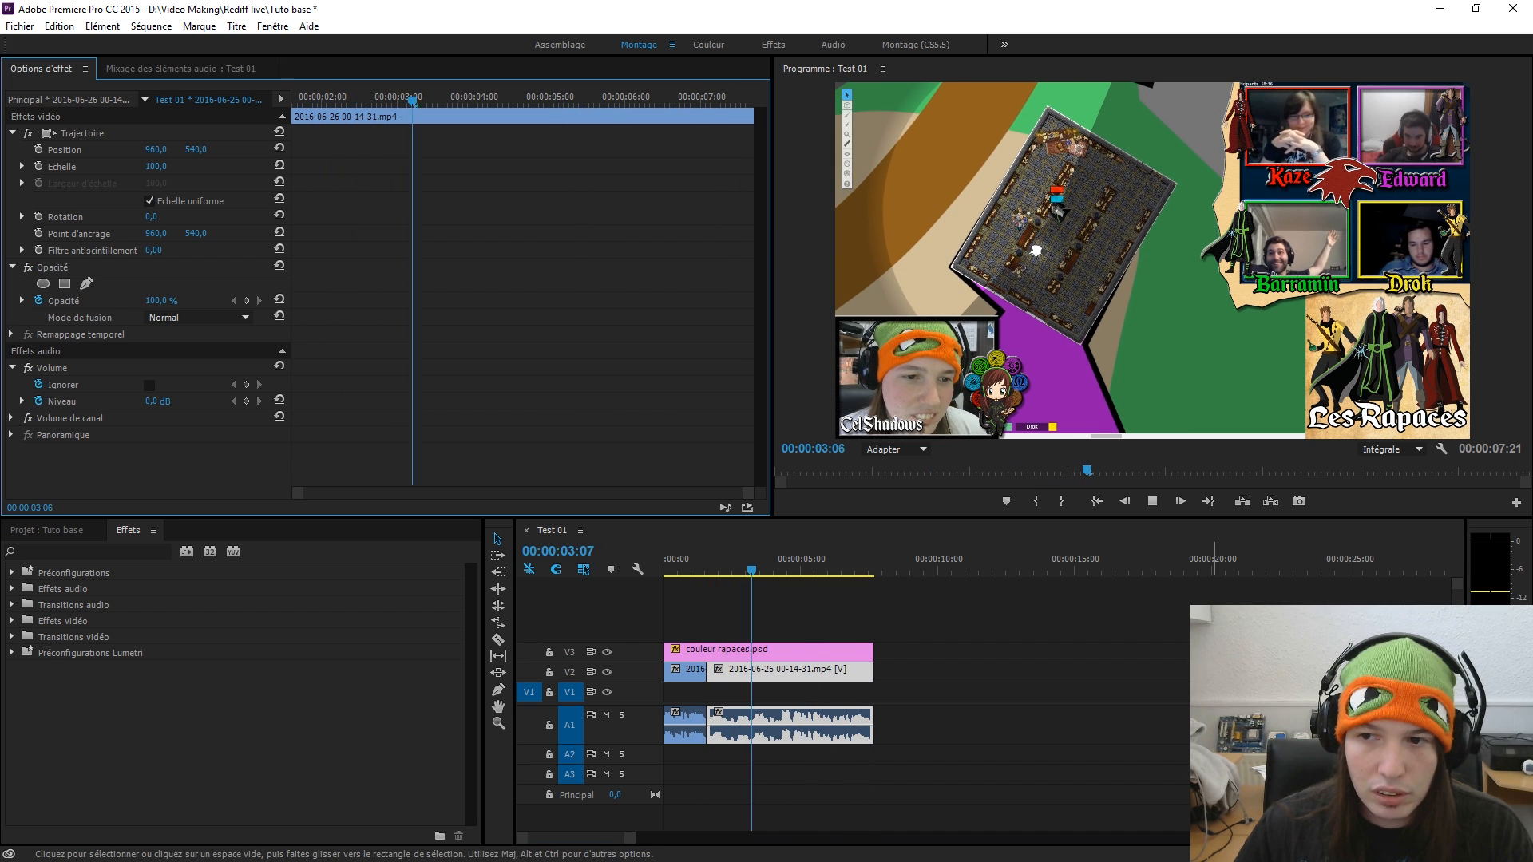
key(space)
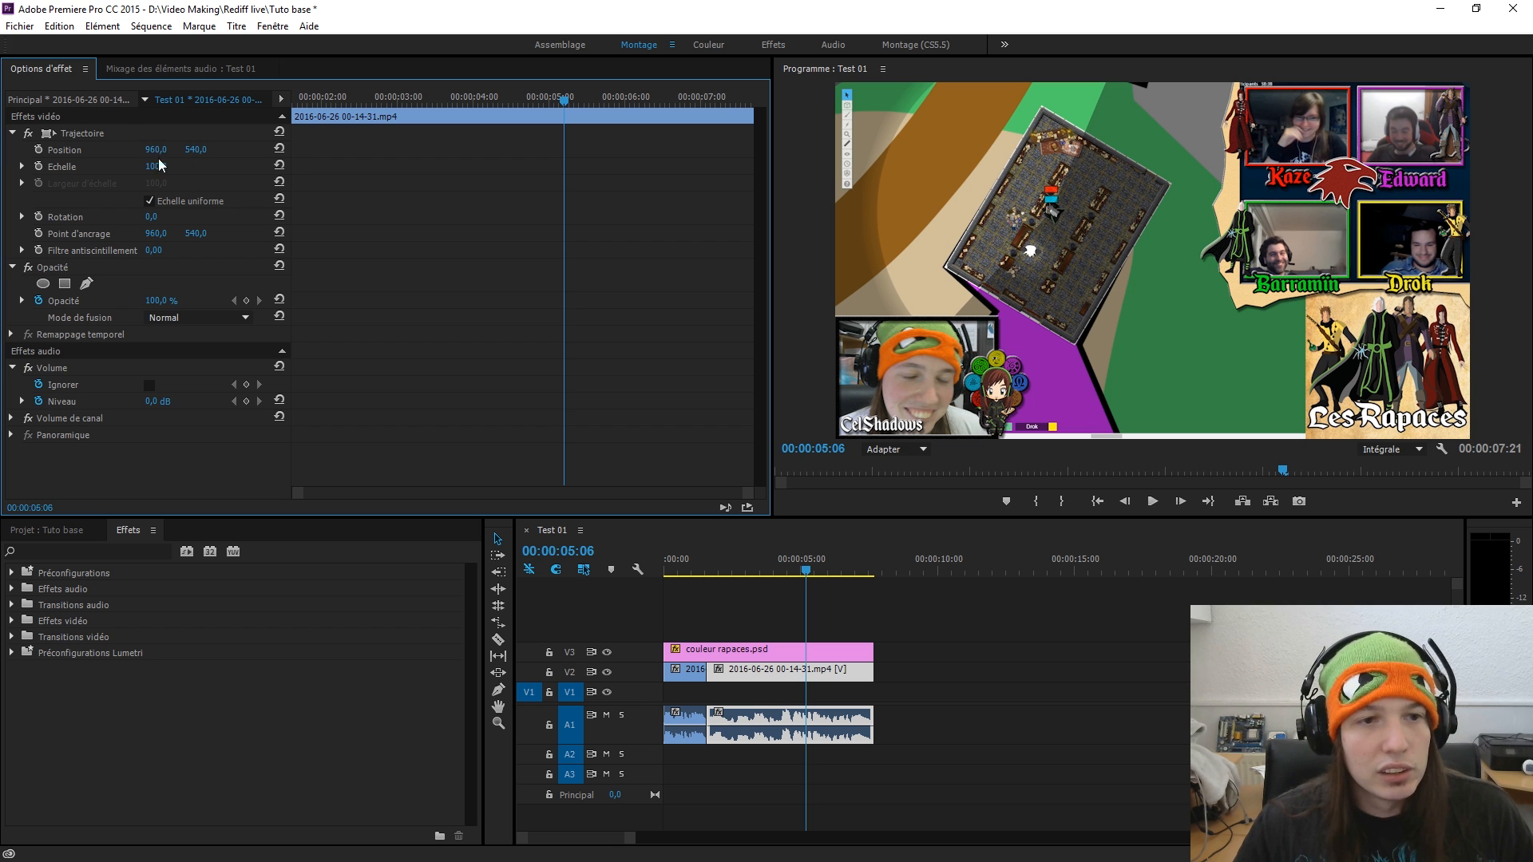
- At the second clip's start, 00:00:01:18, raise its Echelle to 202 and hide the overlay track V3
click(357, 101)
drag(357, 101, 293, 101)
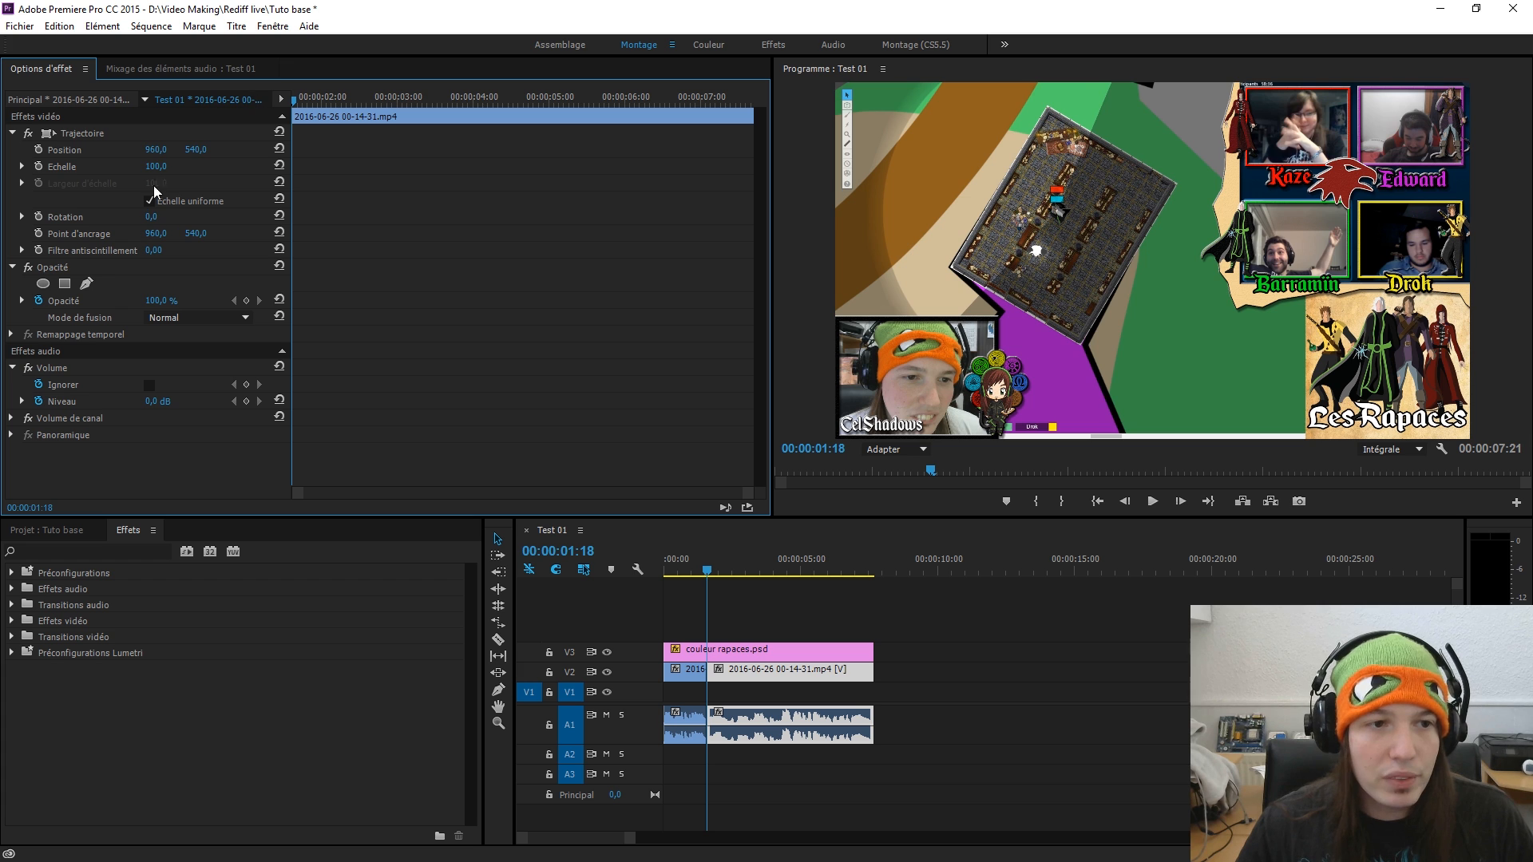
drag(156, 166, 237, 166)
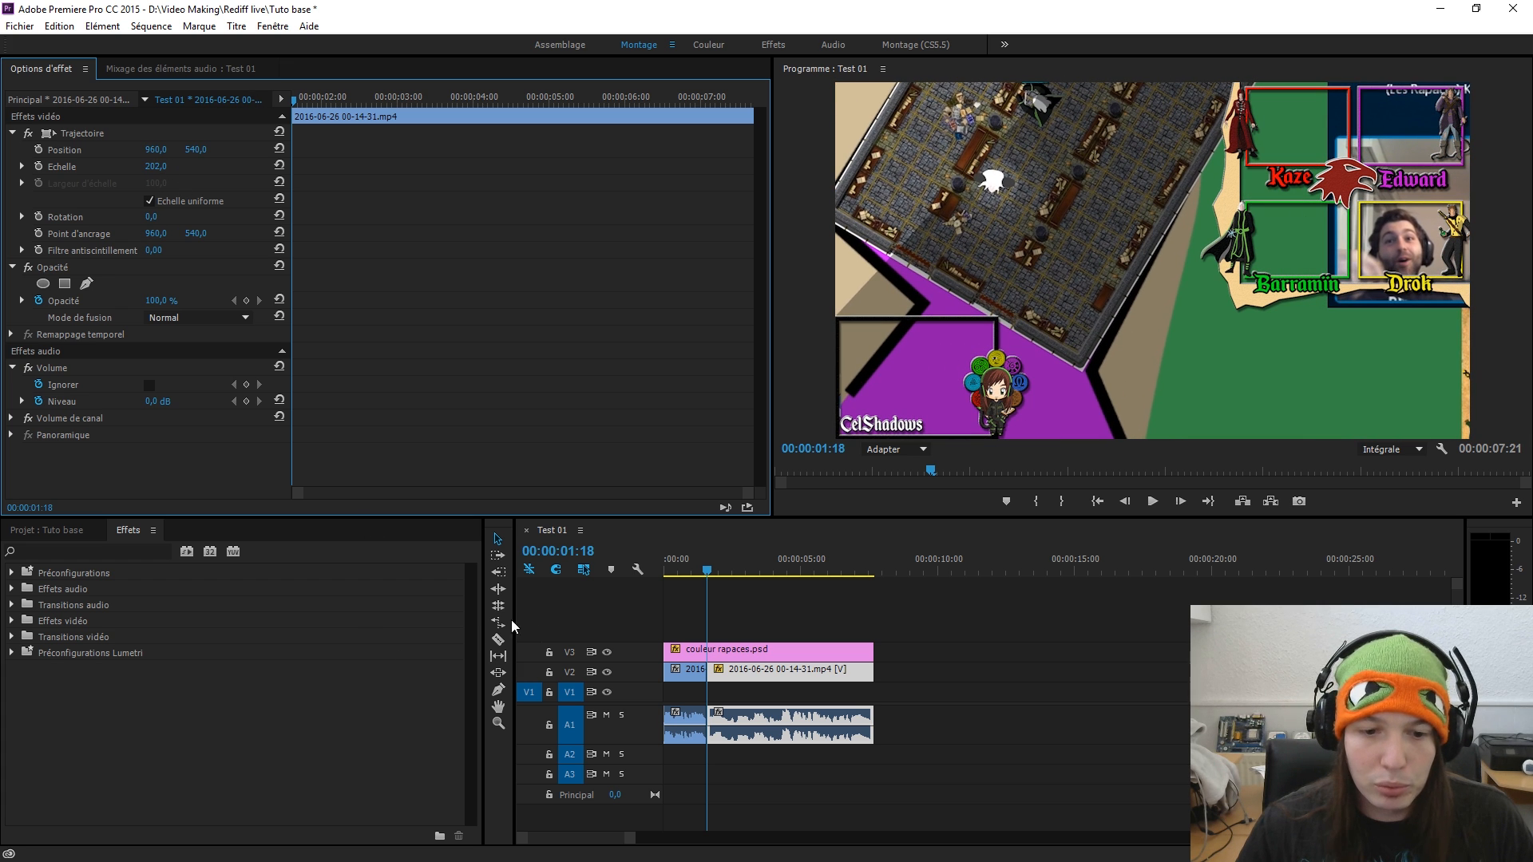
click(606, 653)
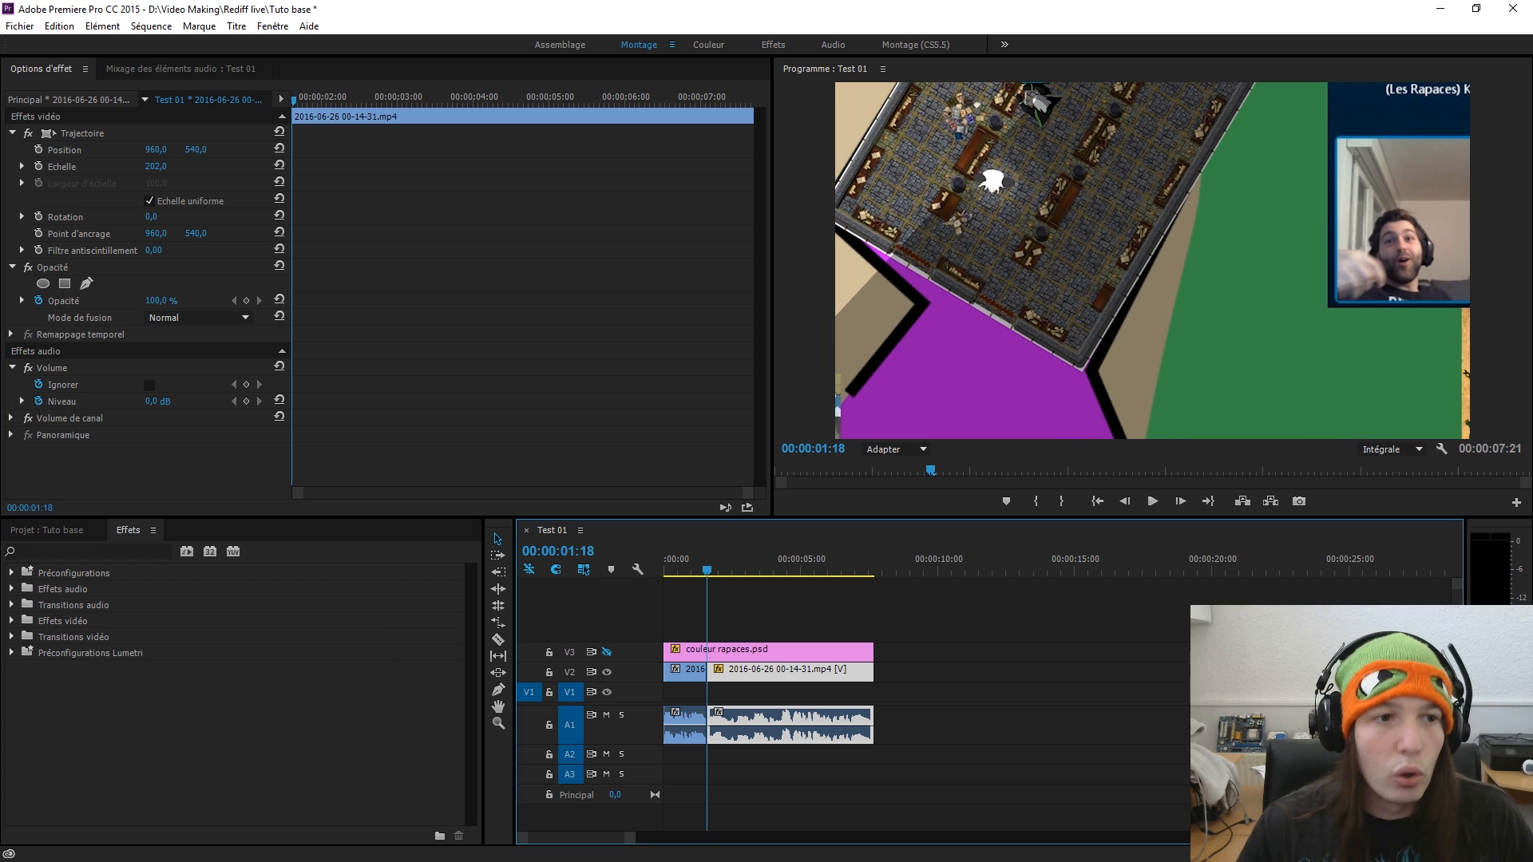
- Enlarge the clip to Echelle 448 and move it to Position about -967, 784 so the lower-left group webcam fills the frame
click(88, 134)
drag(1397, 240, 1057, 310)
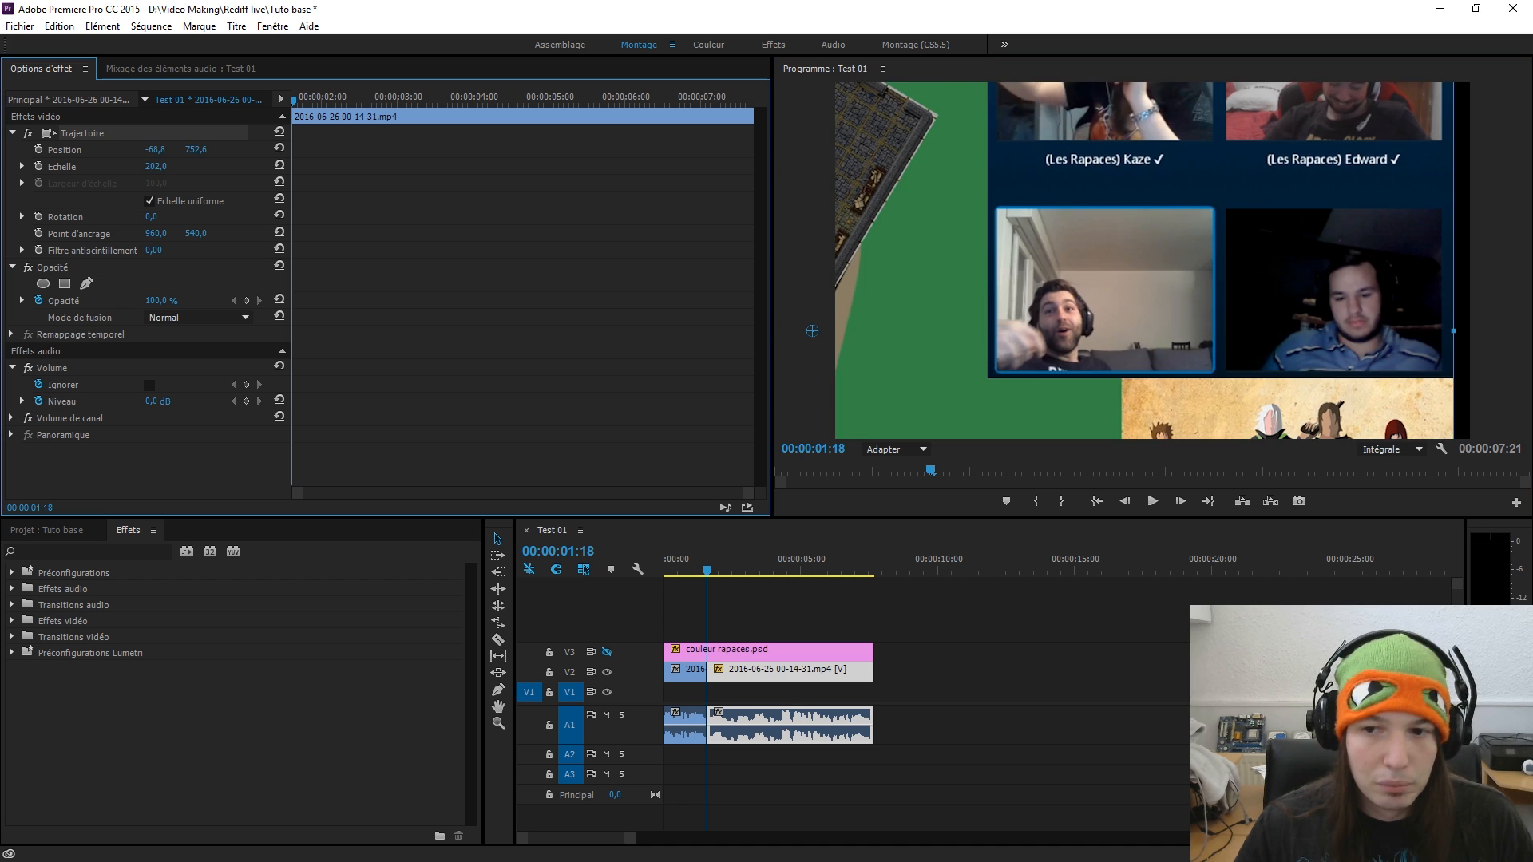
drag(156, 167, 352, 167)
drag(1391, 337, 1130, 341)
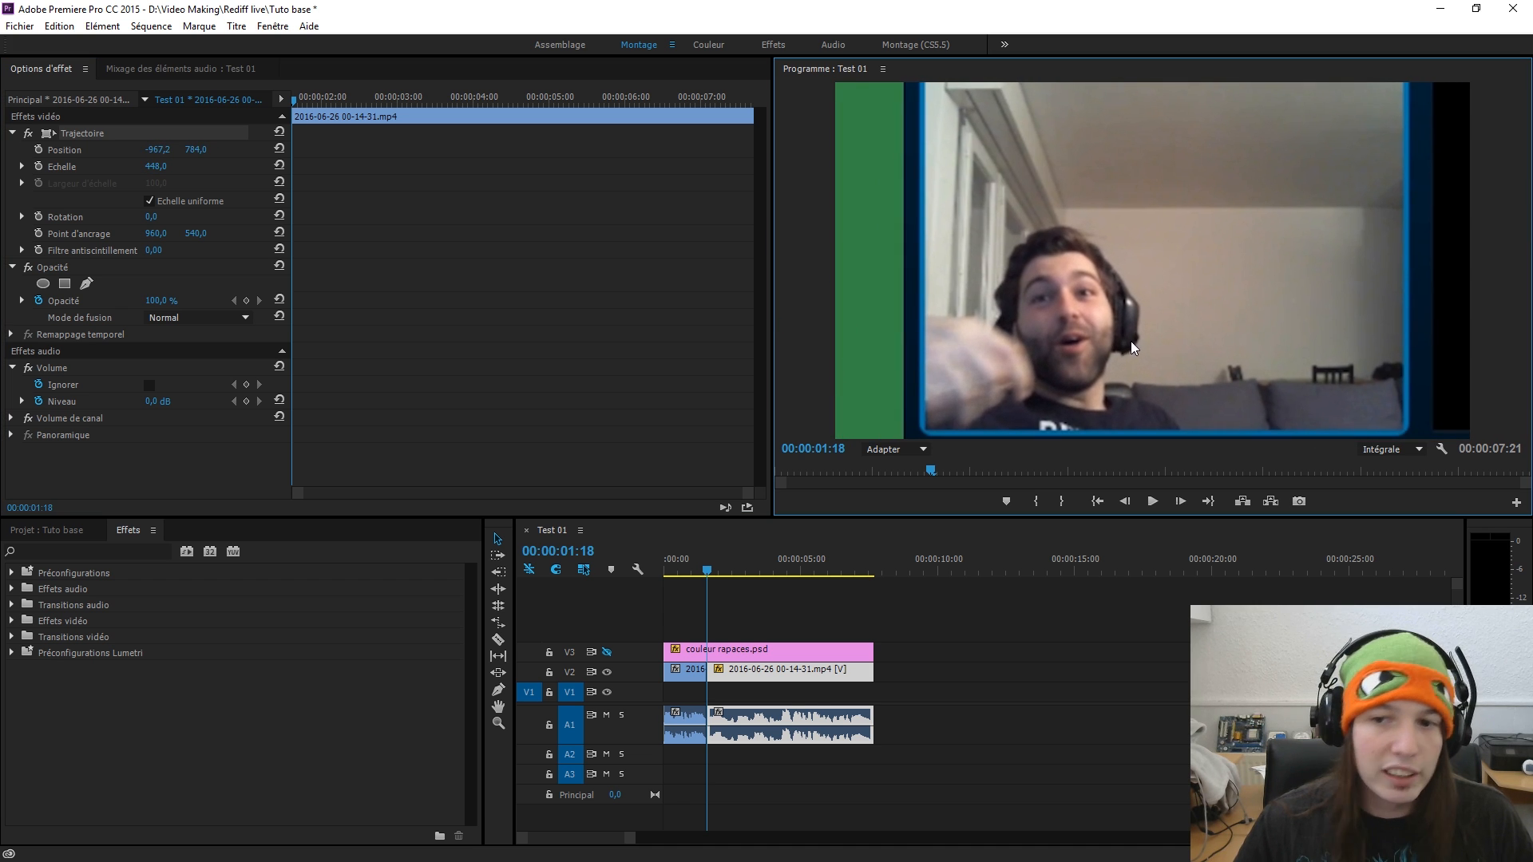
- Turn on Position and Echelle keyframing at the second V2 clip's start and set keyframes for both at 00:00:04:06
click(38, 150)
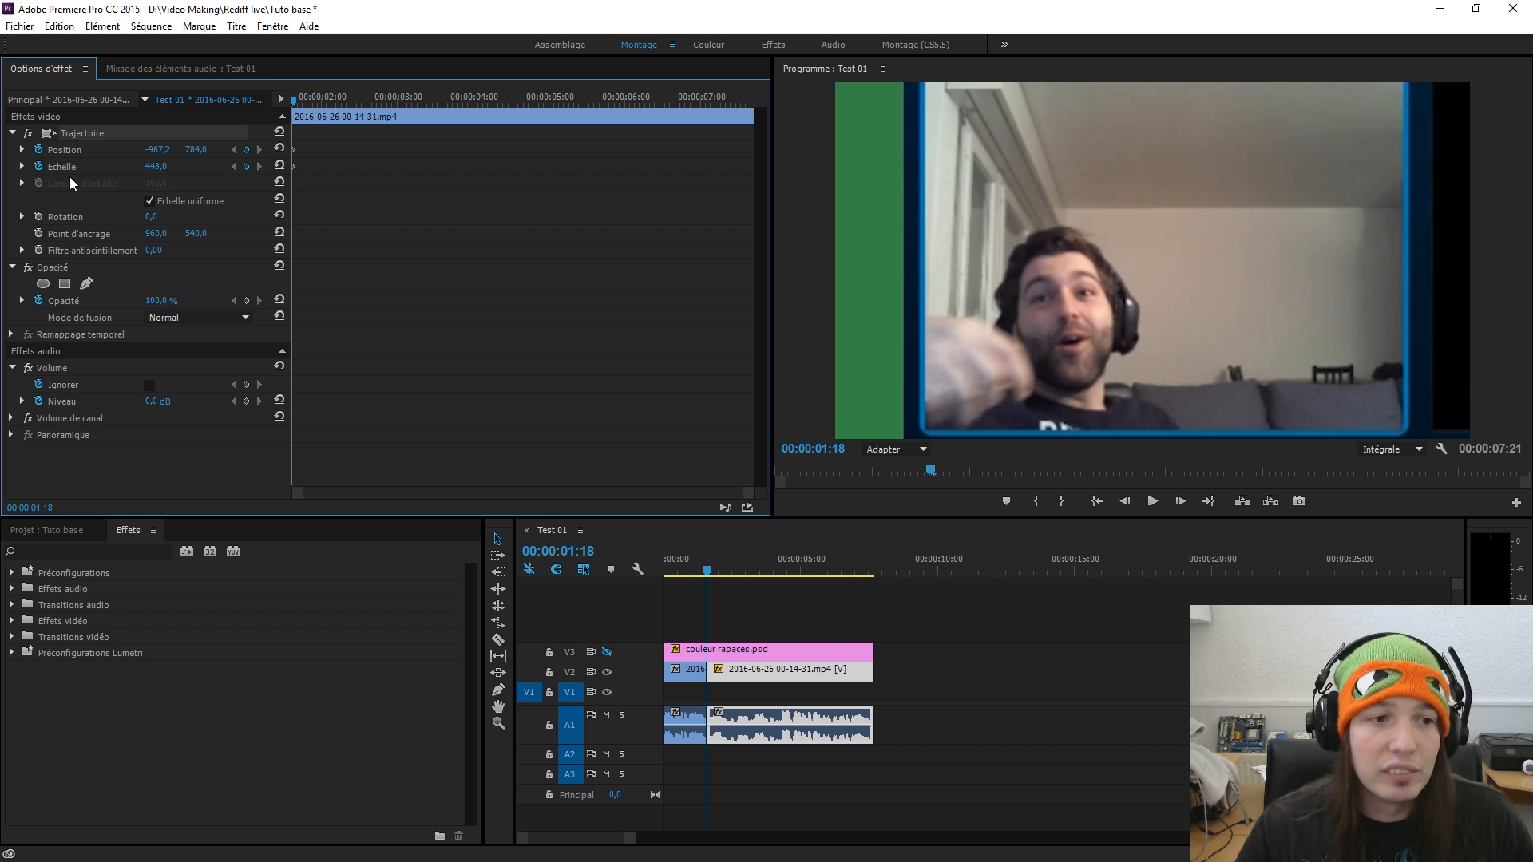
click(318, 102)
key(space)
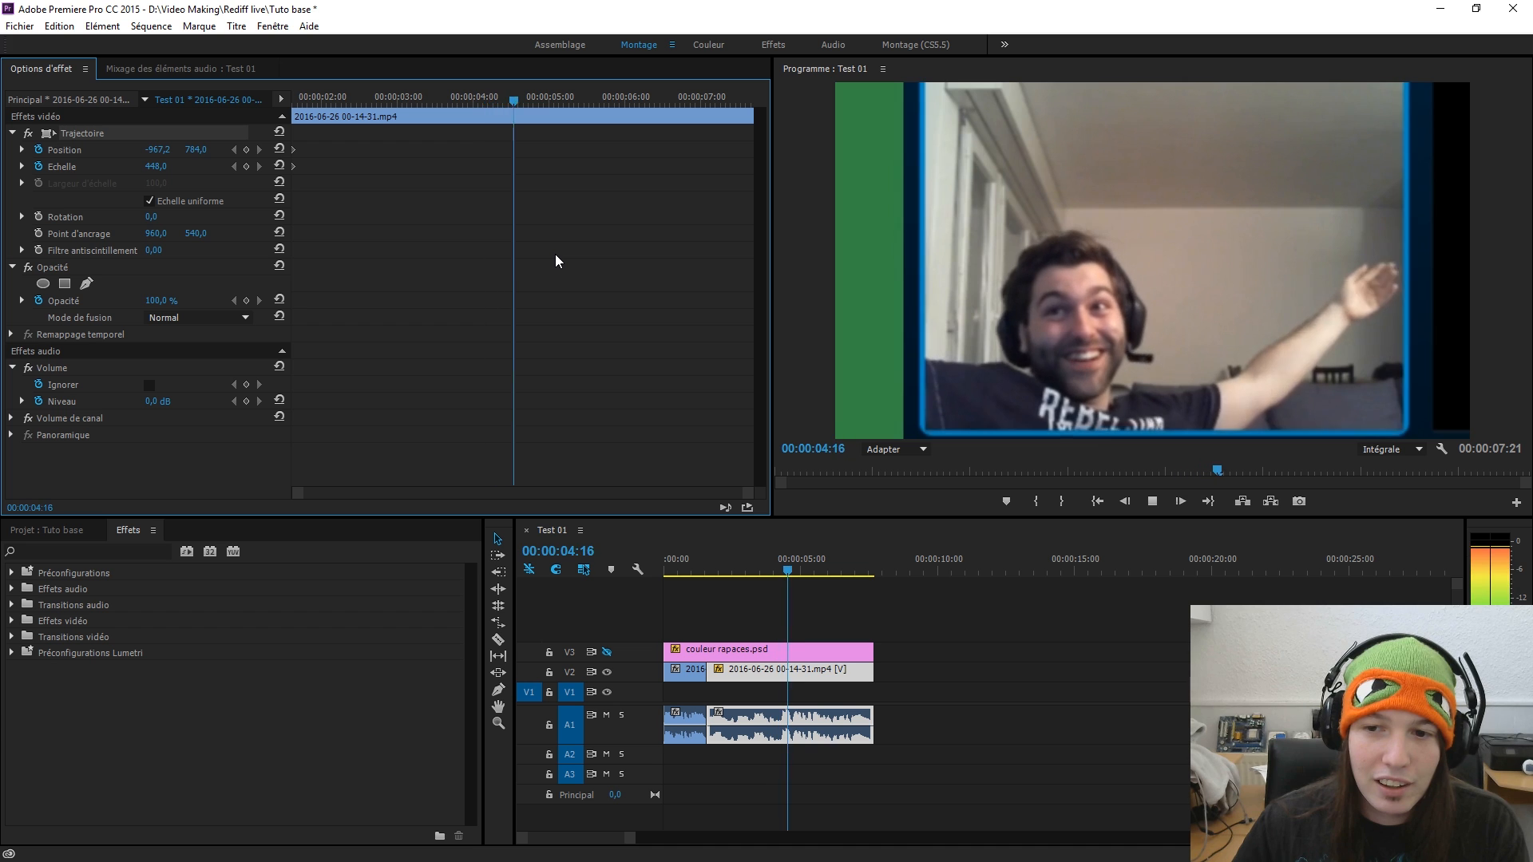
key(space)
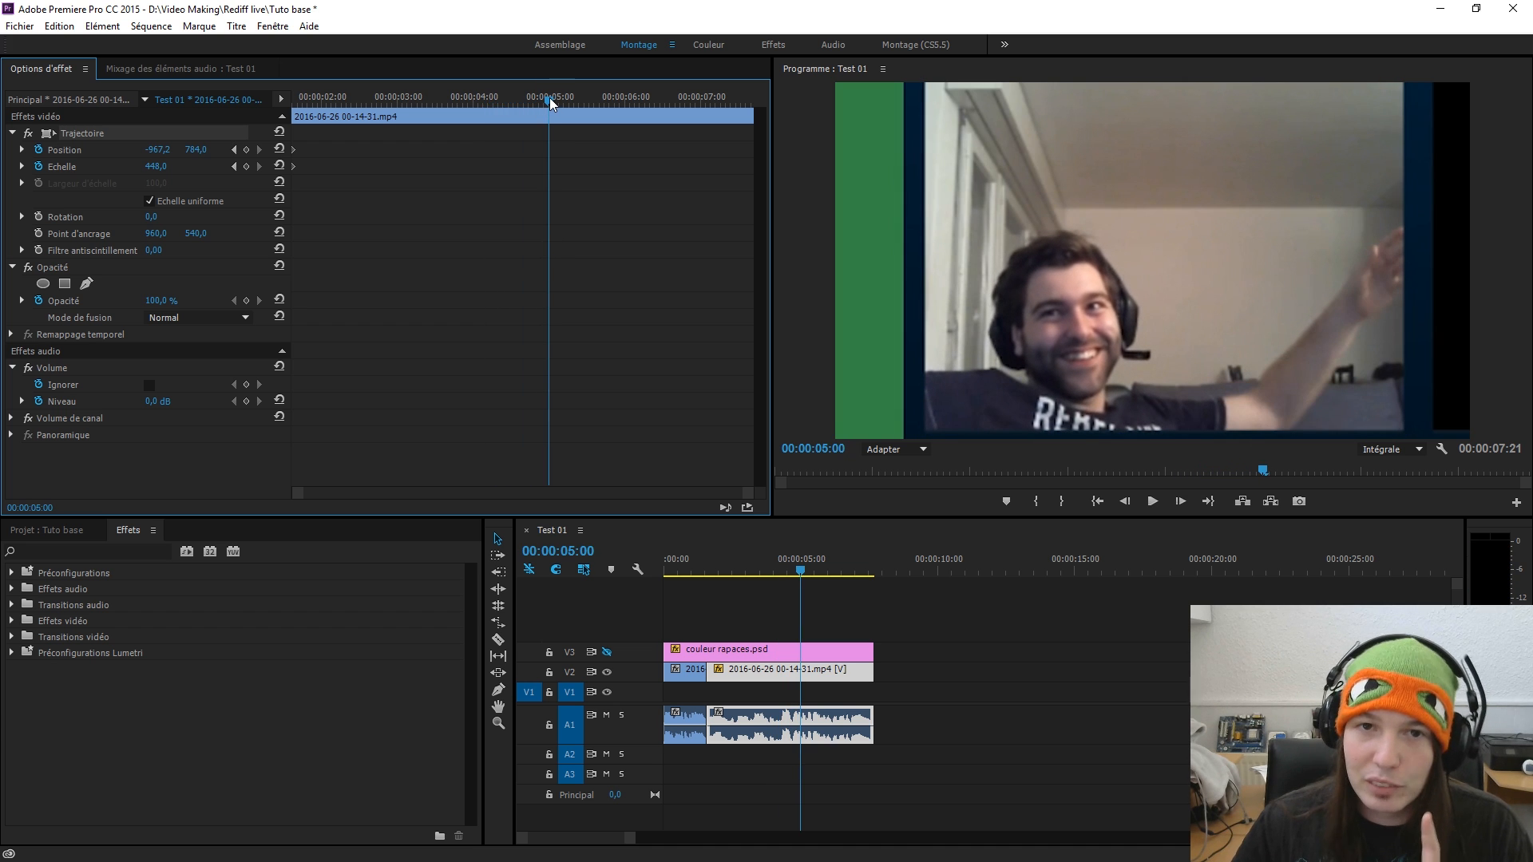
drag(549, 98, 448, 106)
click(489, 112)
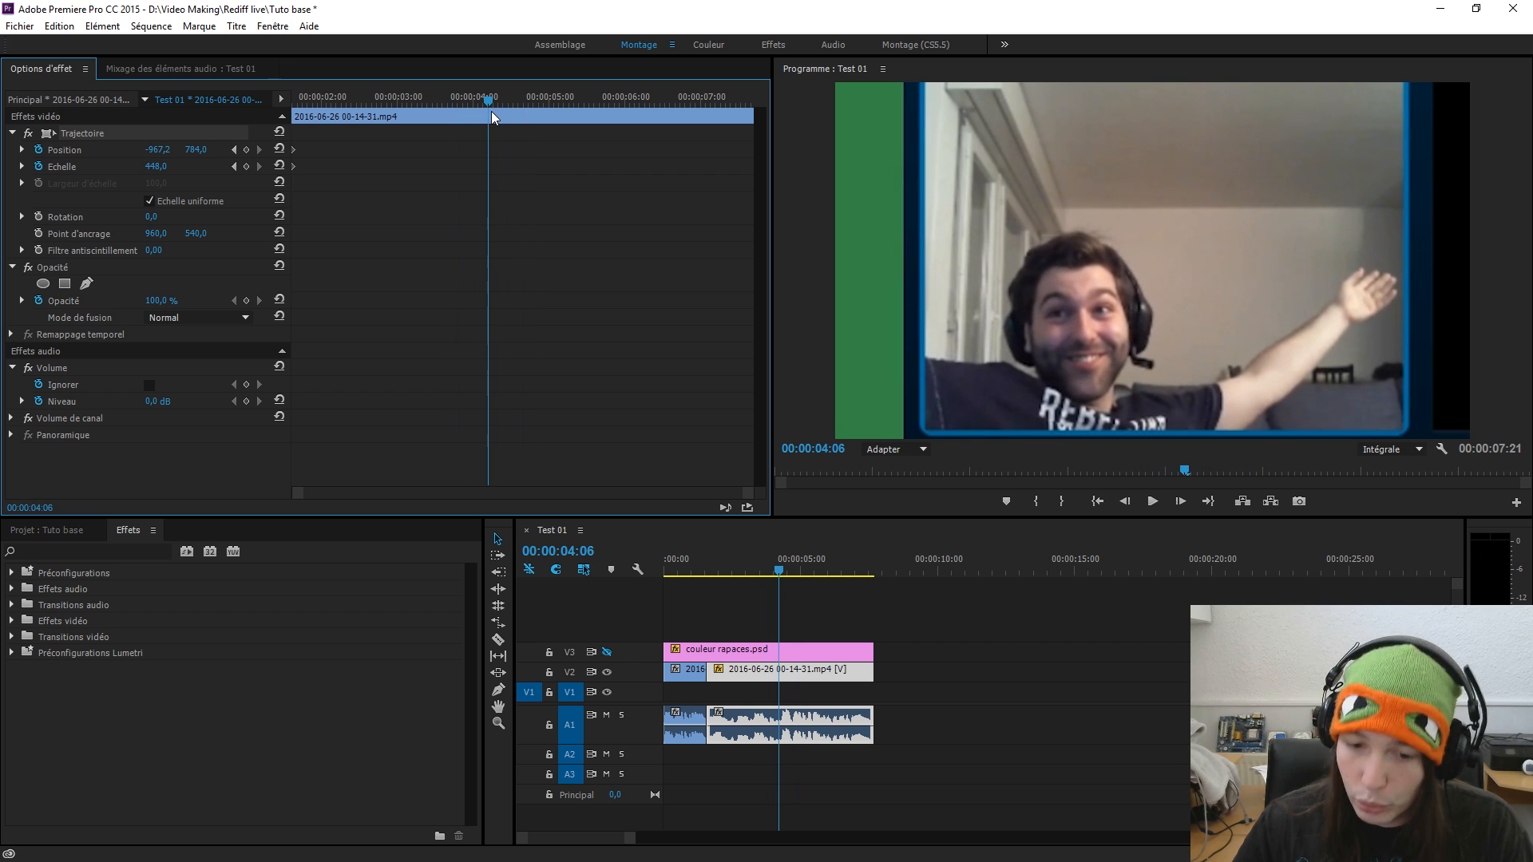
click(250, 150)
click(250, 165)
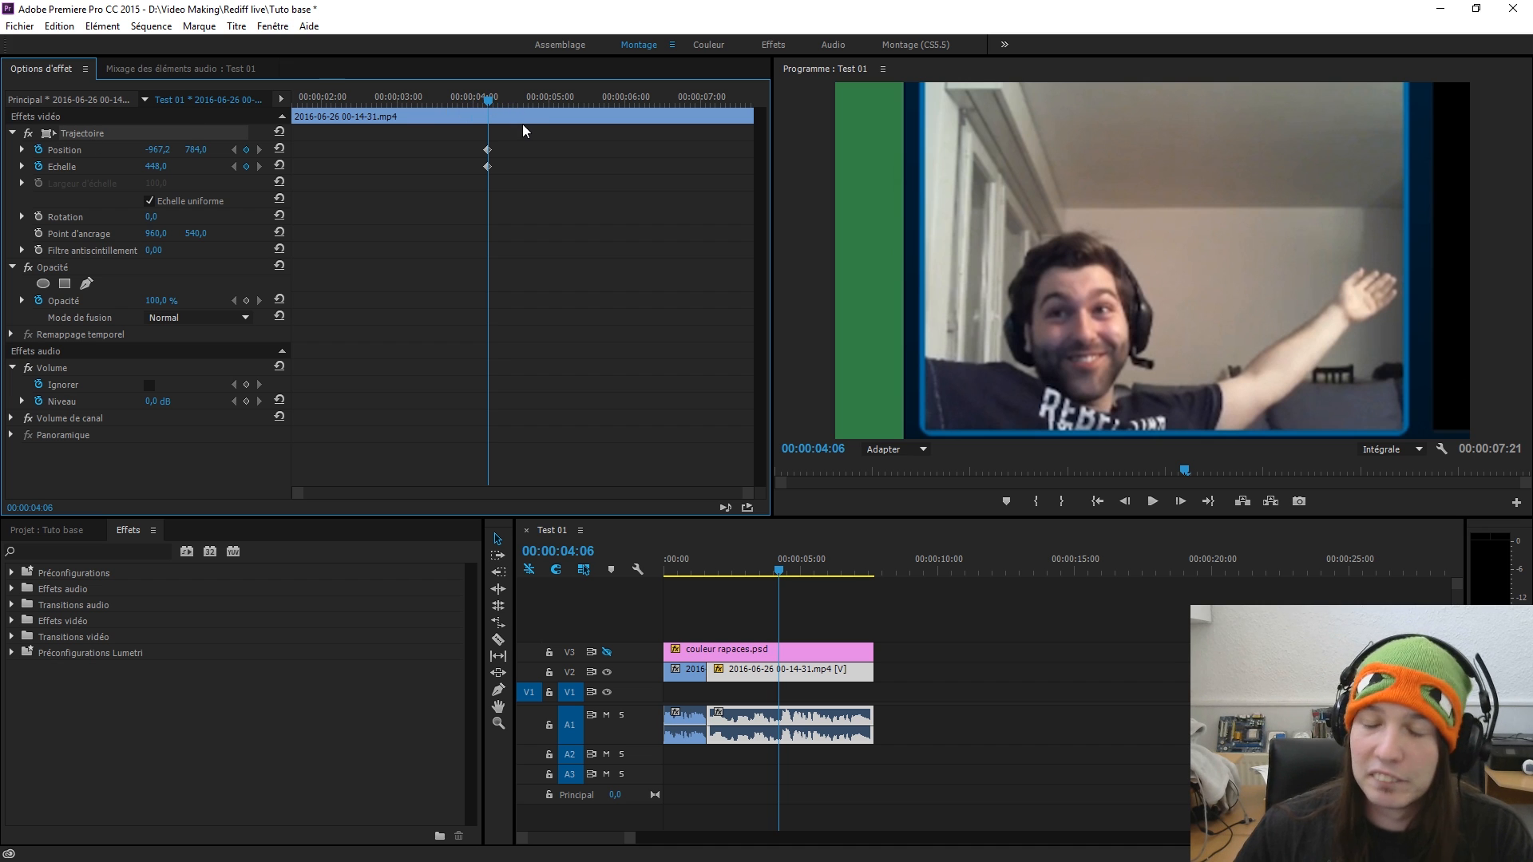
- At 00:00:04:23, set Echelle to 297 and Position to about 2851, -509 so the lower-left webcam with the orange-and-green hat fills the frame
key(space)
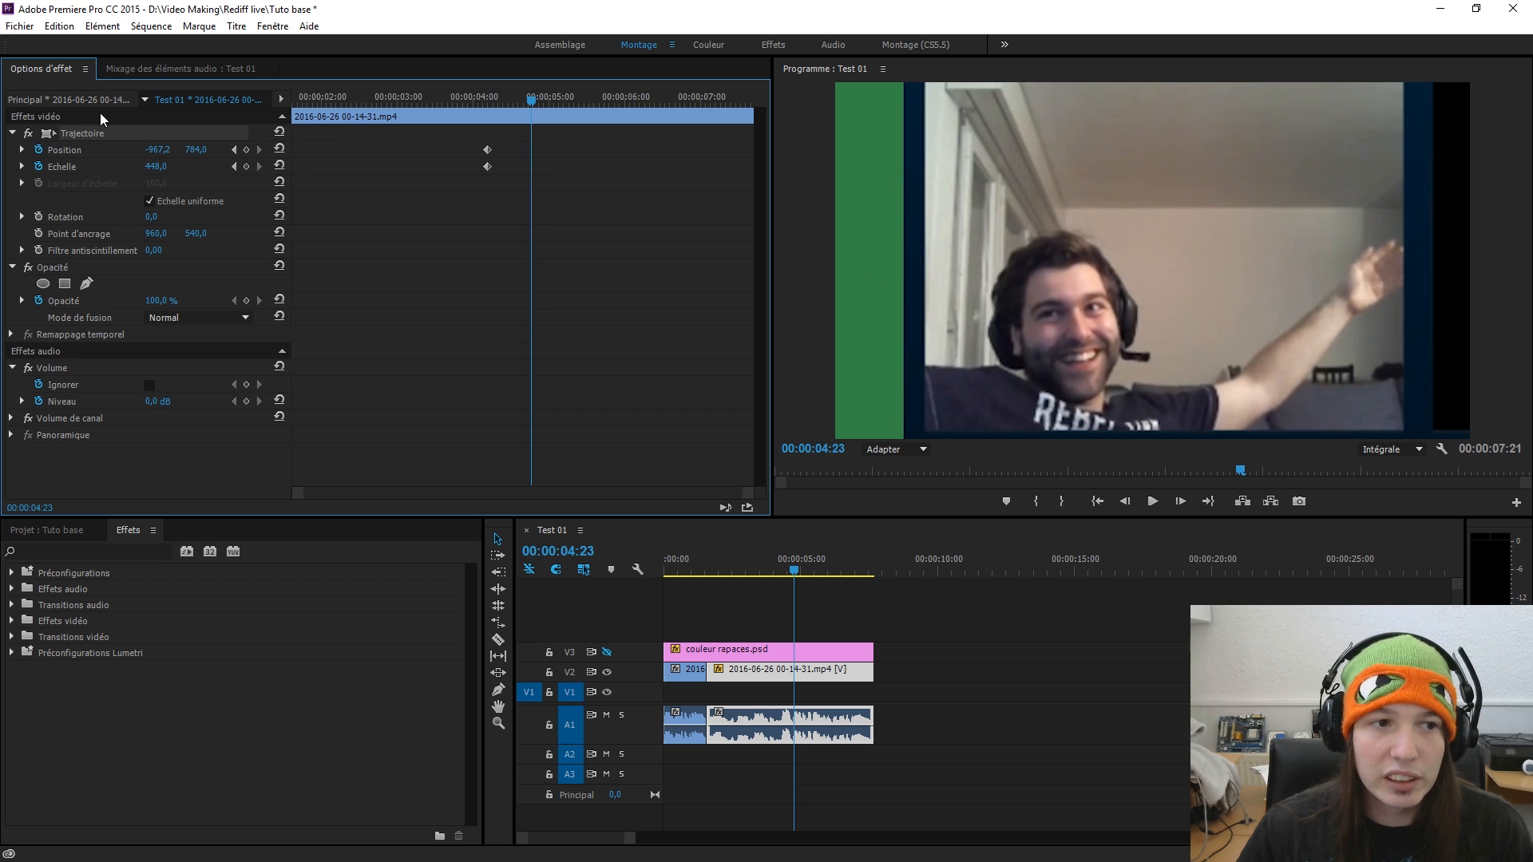
drag(1004, 390, 1255, 245)
drag(1059, 360, 1358, 177)
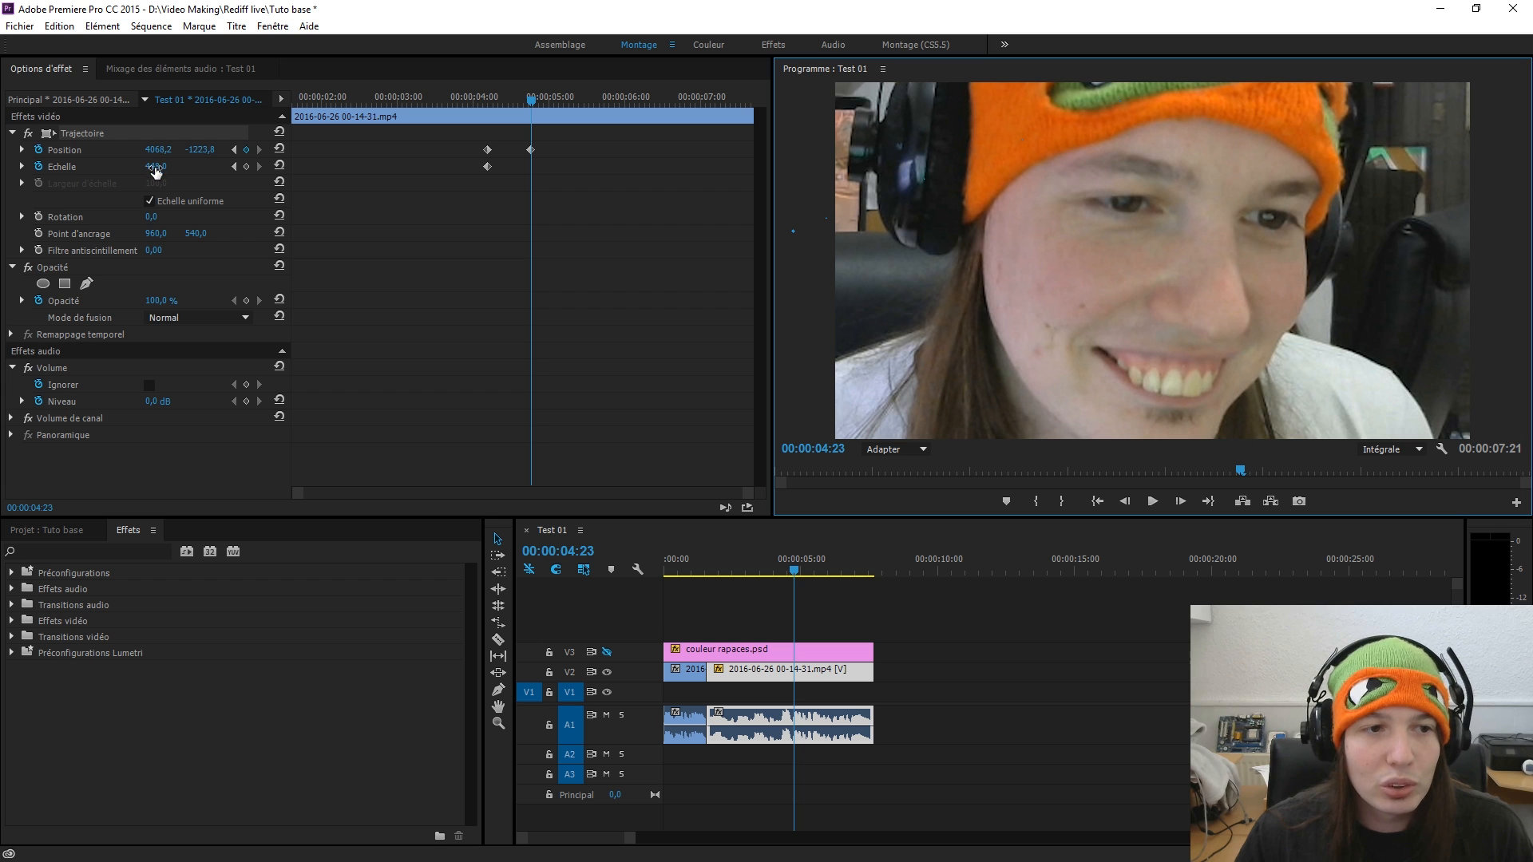
drag(156, 169, 101, 169)
drag(1325, 193, 1048, 302)
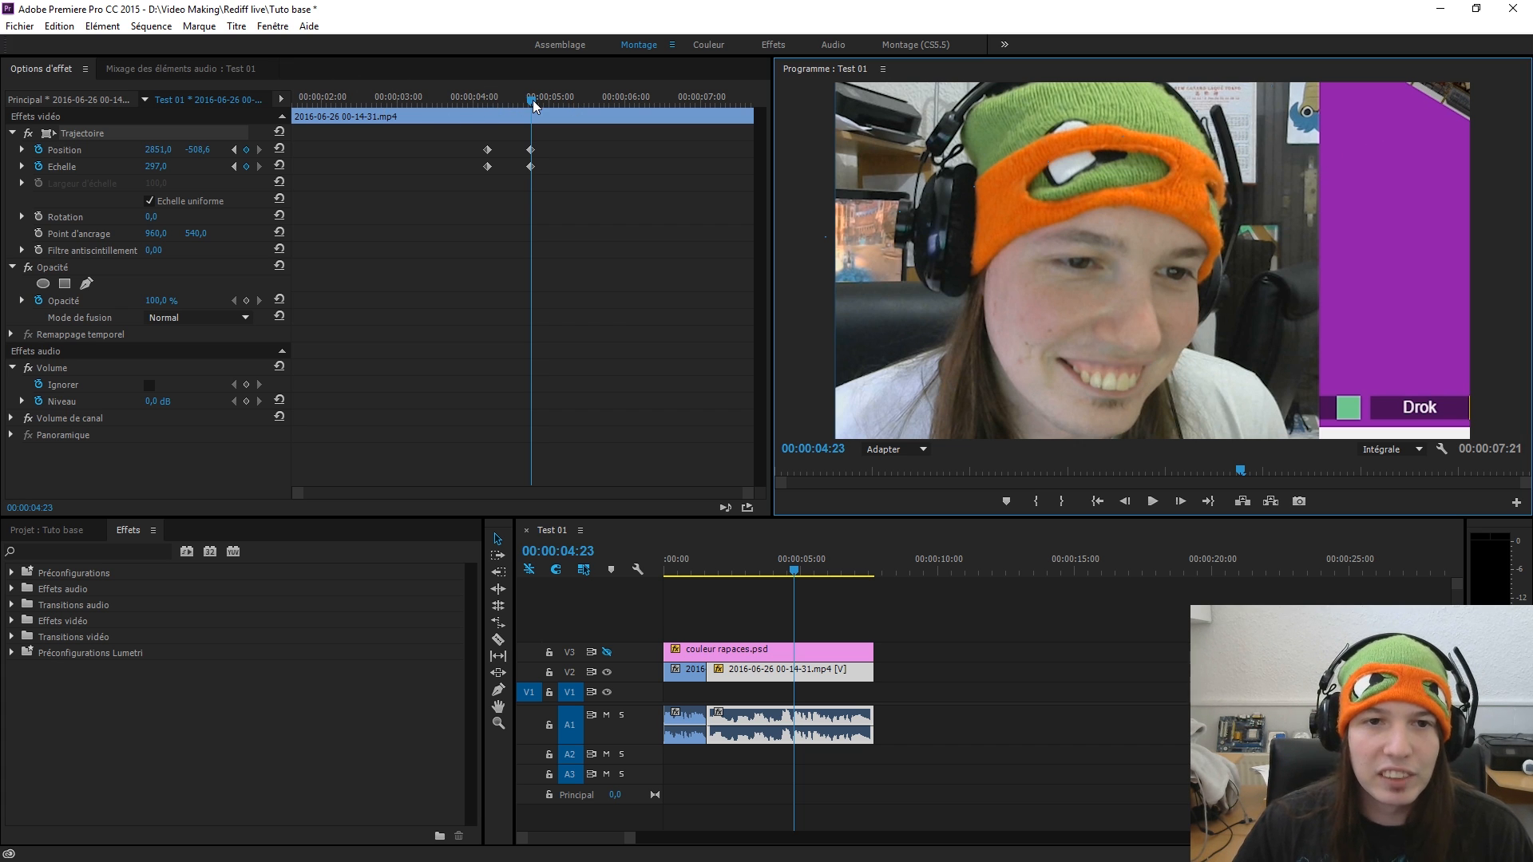
- Play the clip from its start to about 00:00:05:28 and scrub between the keyframes to review the animated move
drag(533, 99, 189, 82)
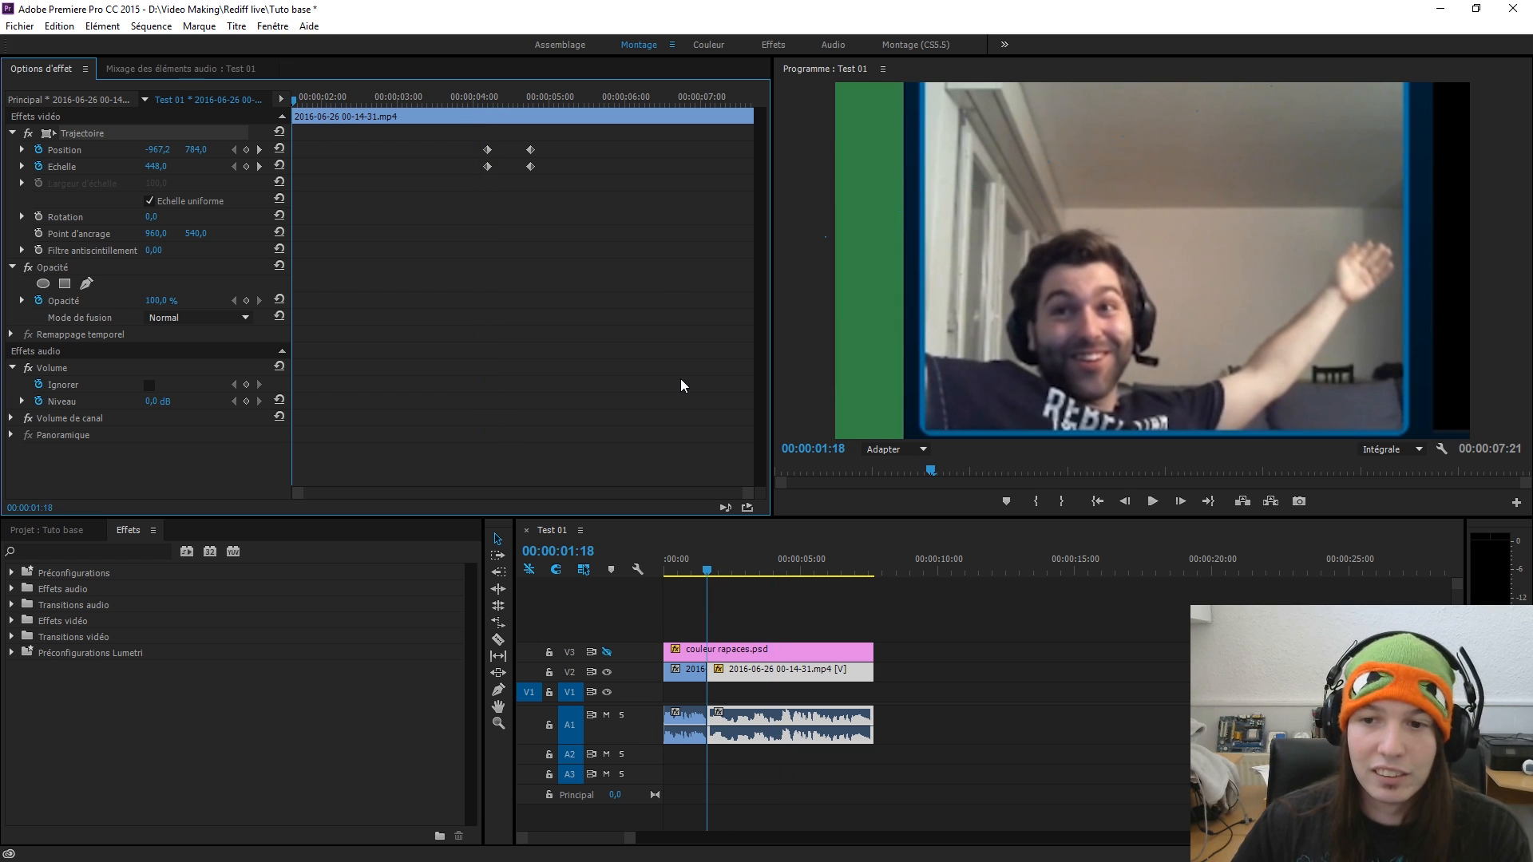
key(space)
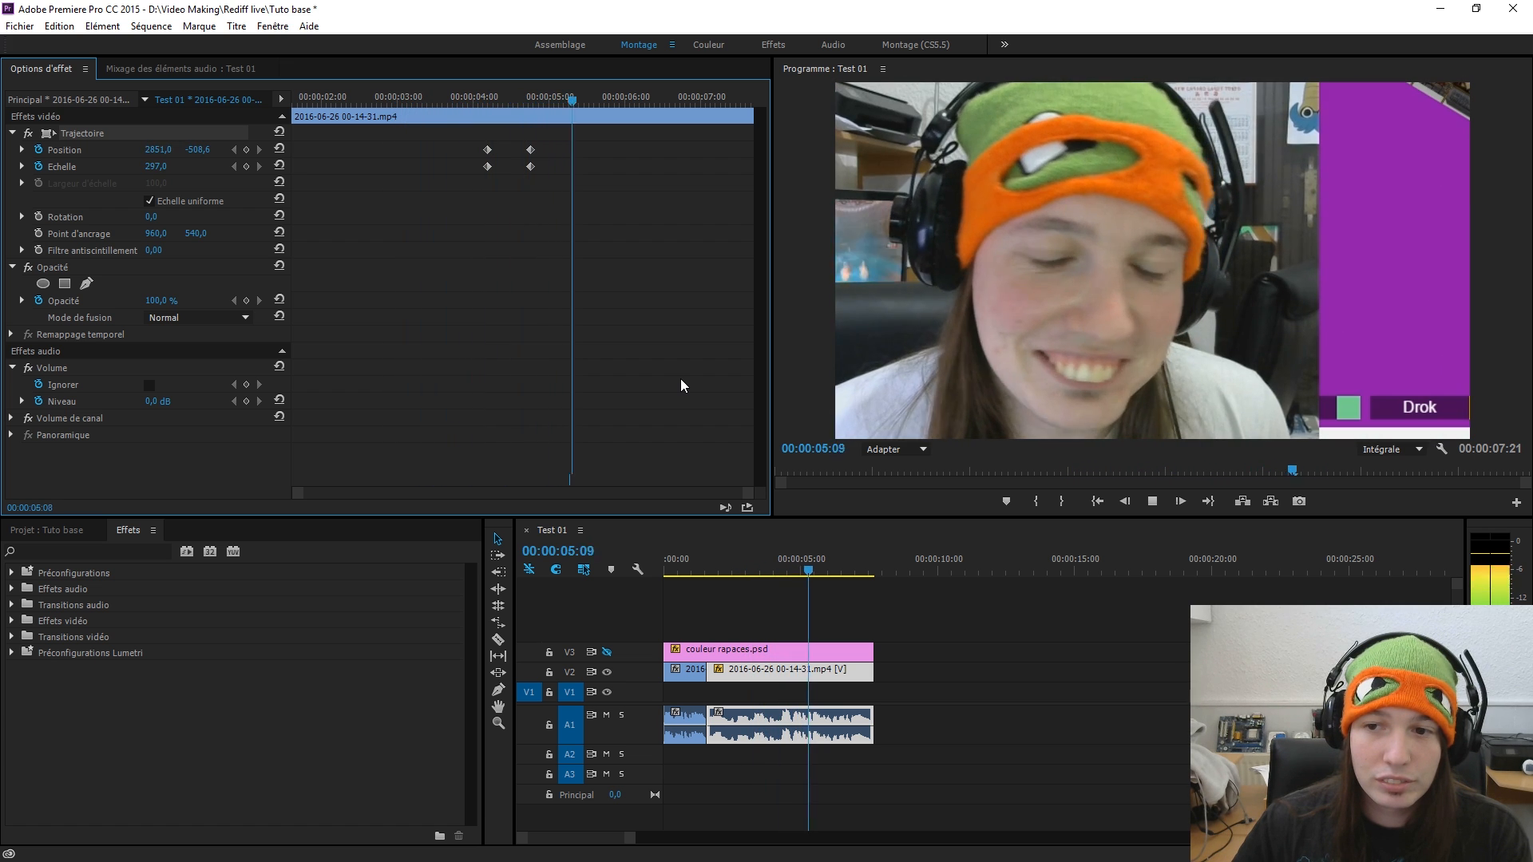
key(space)
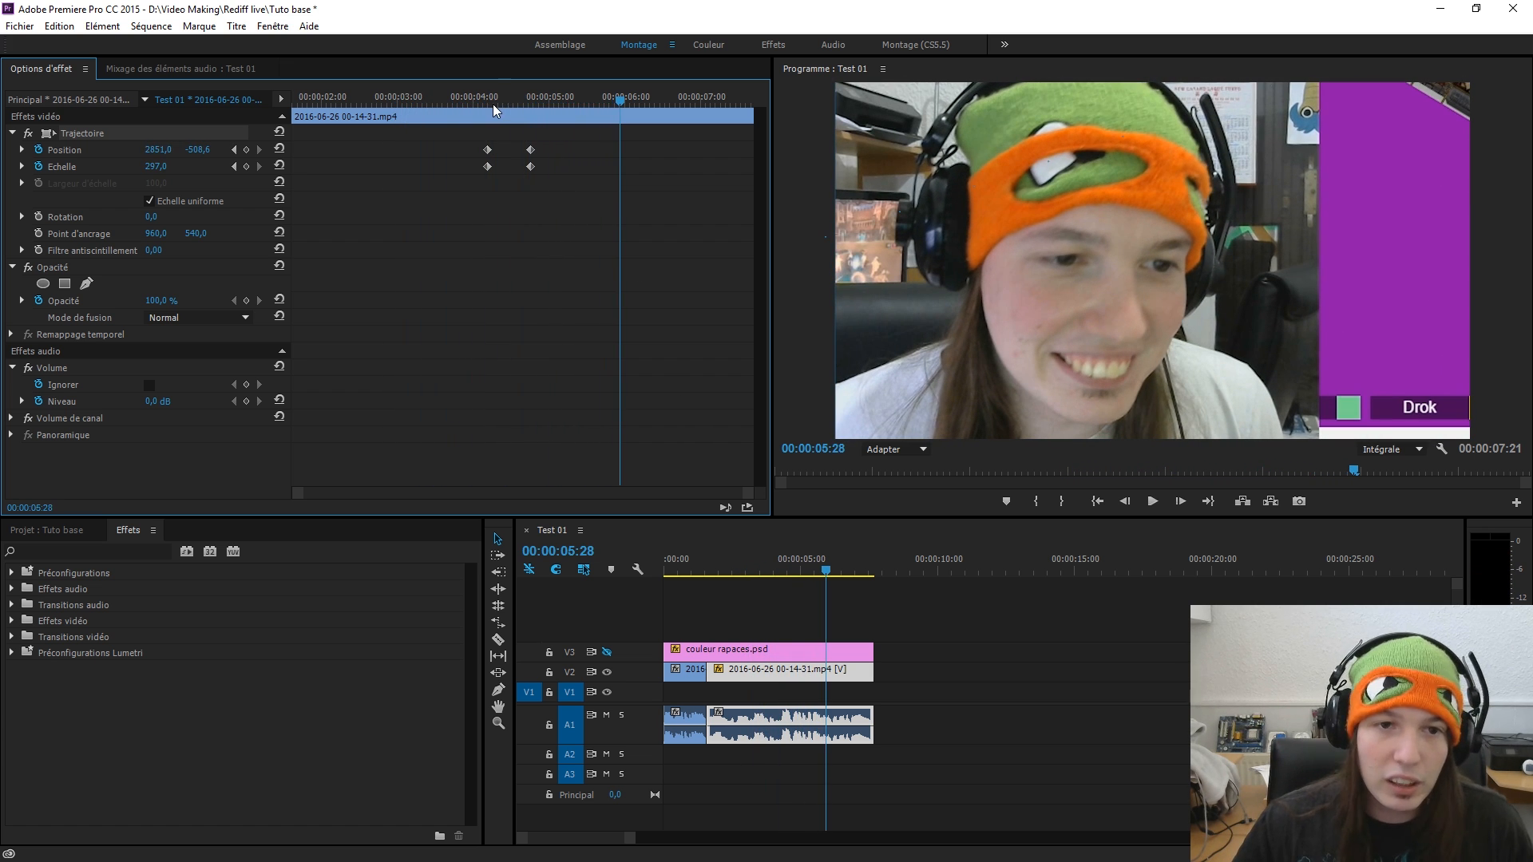
drag(492, 104, 439, 217)
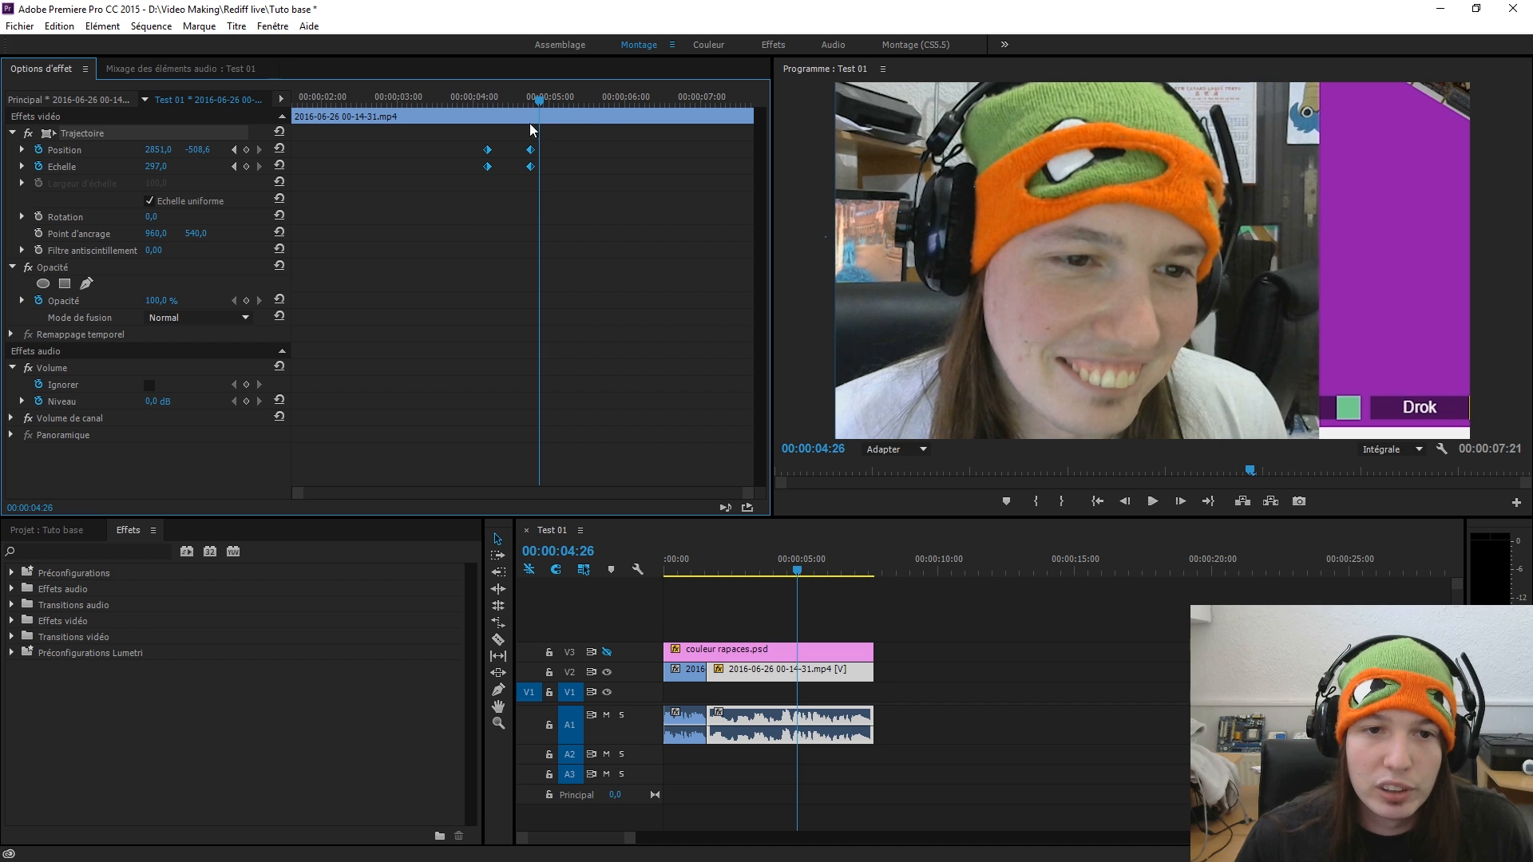
drag(530, 103, 490, 96)
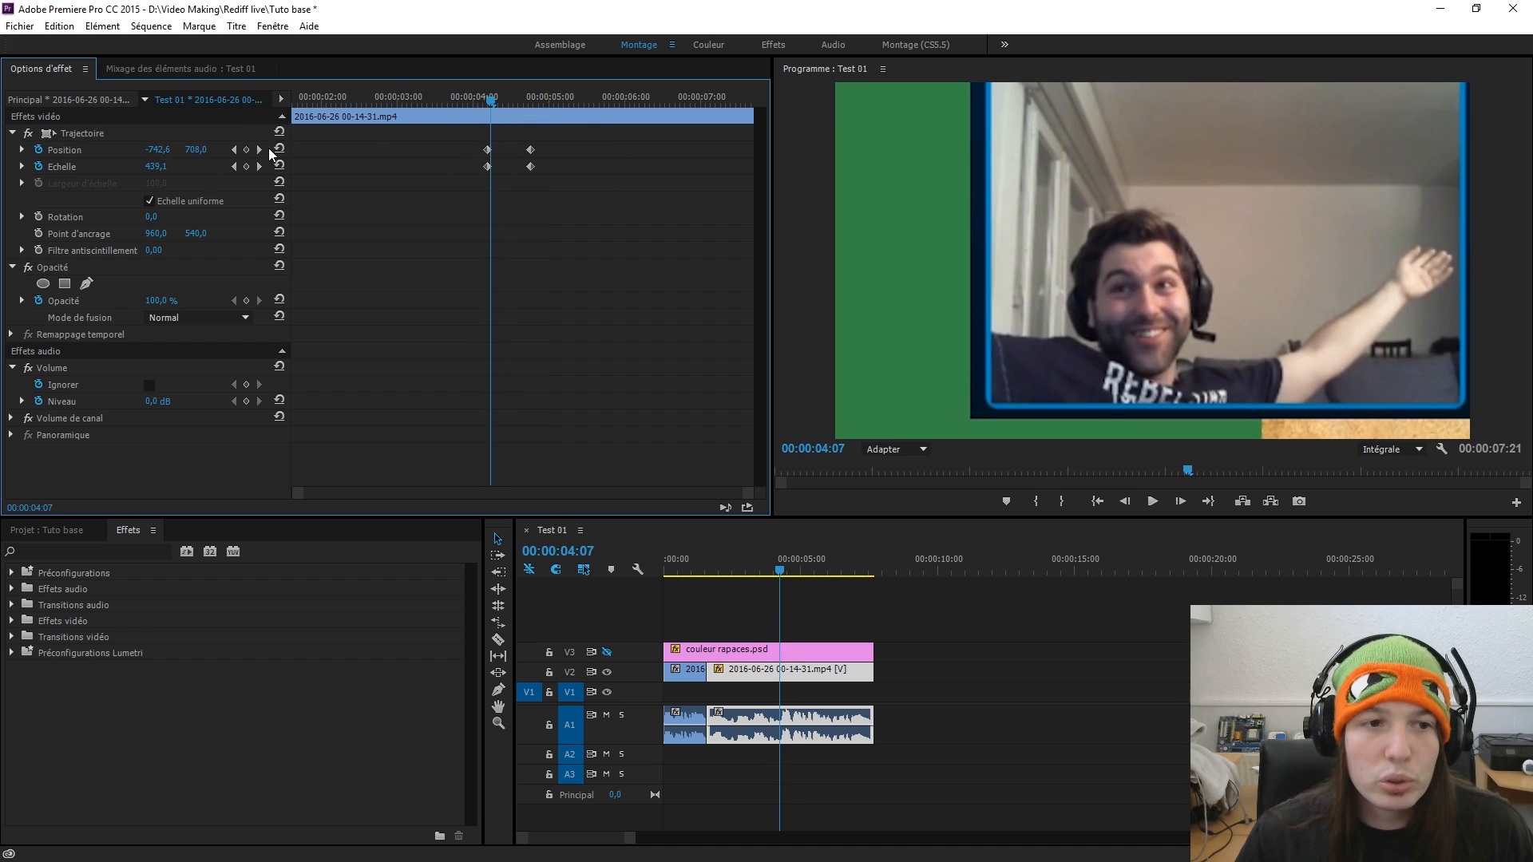
- Delete the clip's Echelle keyframes and set Echelle to 100 at 00:00:02:23
click(381, 97)
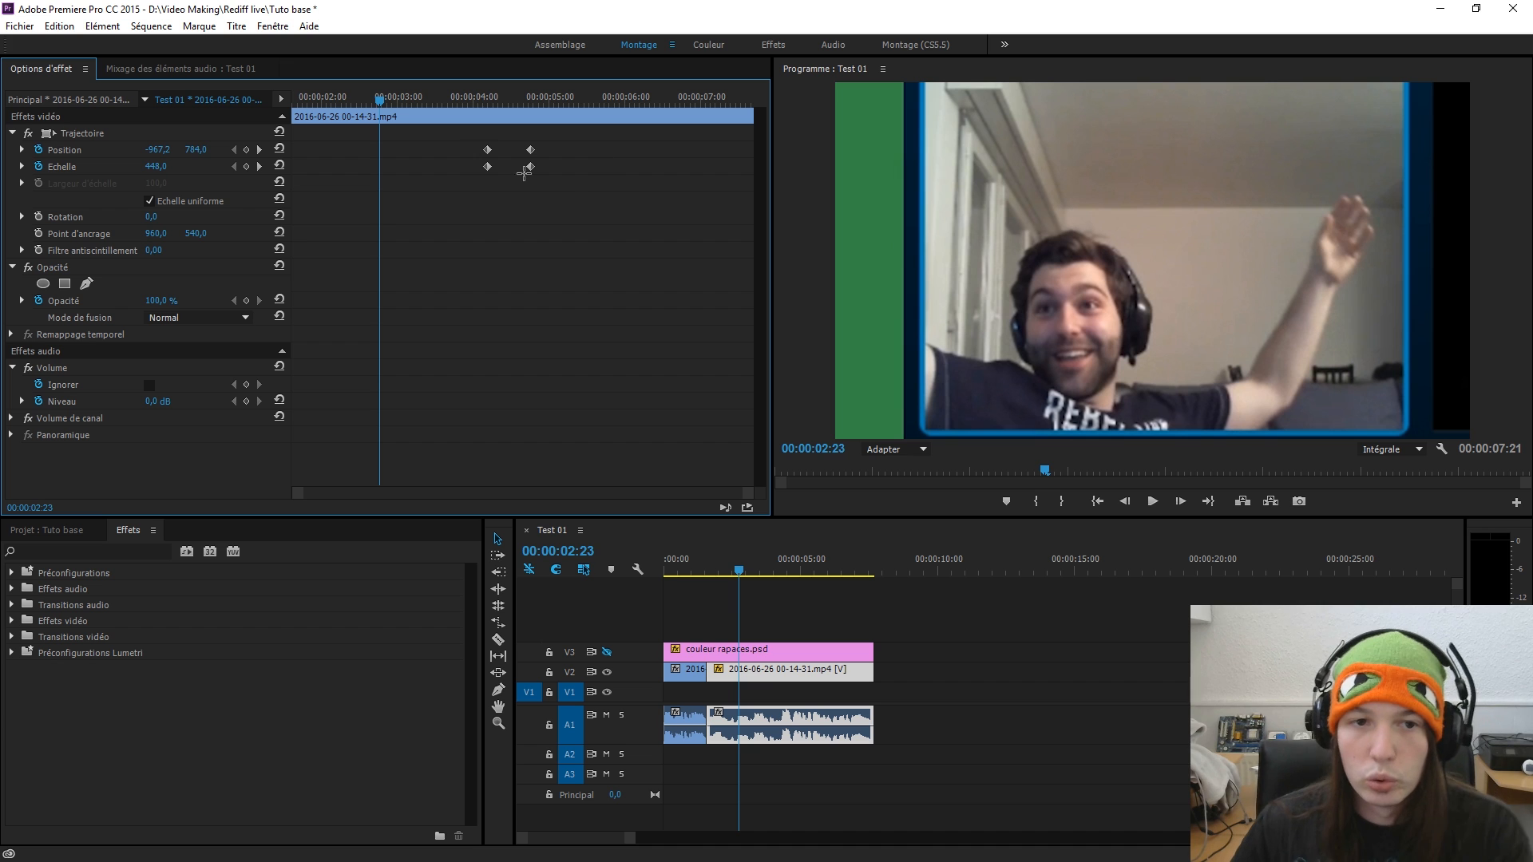
drag(570, 197, 460, 166)
key(Delete)
click(161, 166)
text(100)
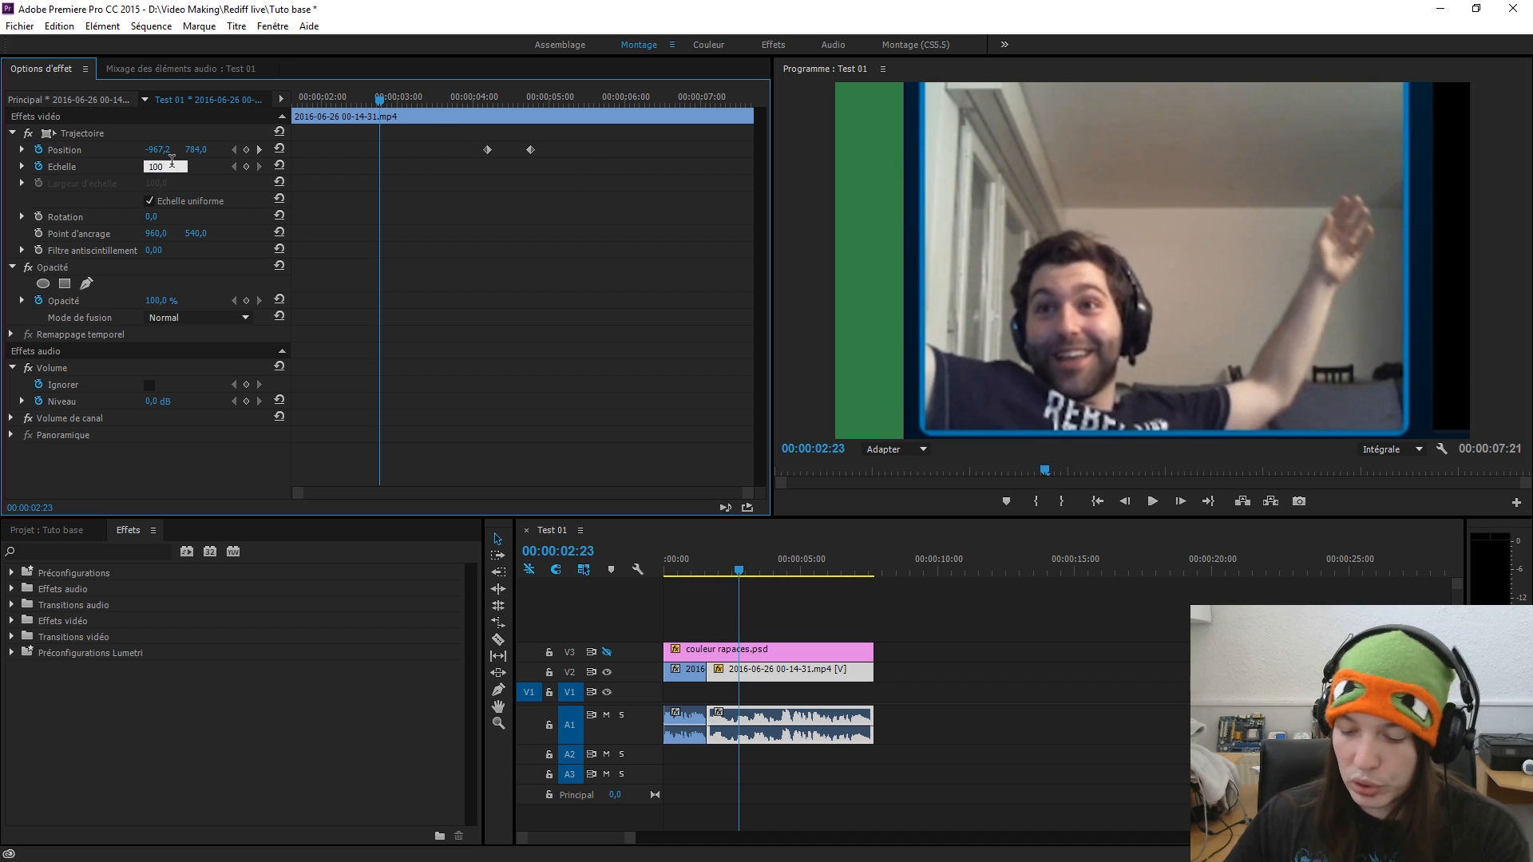
key(Return)
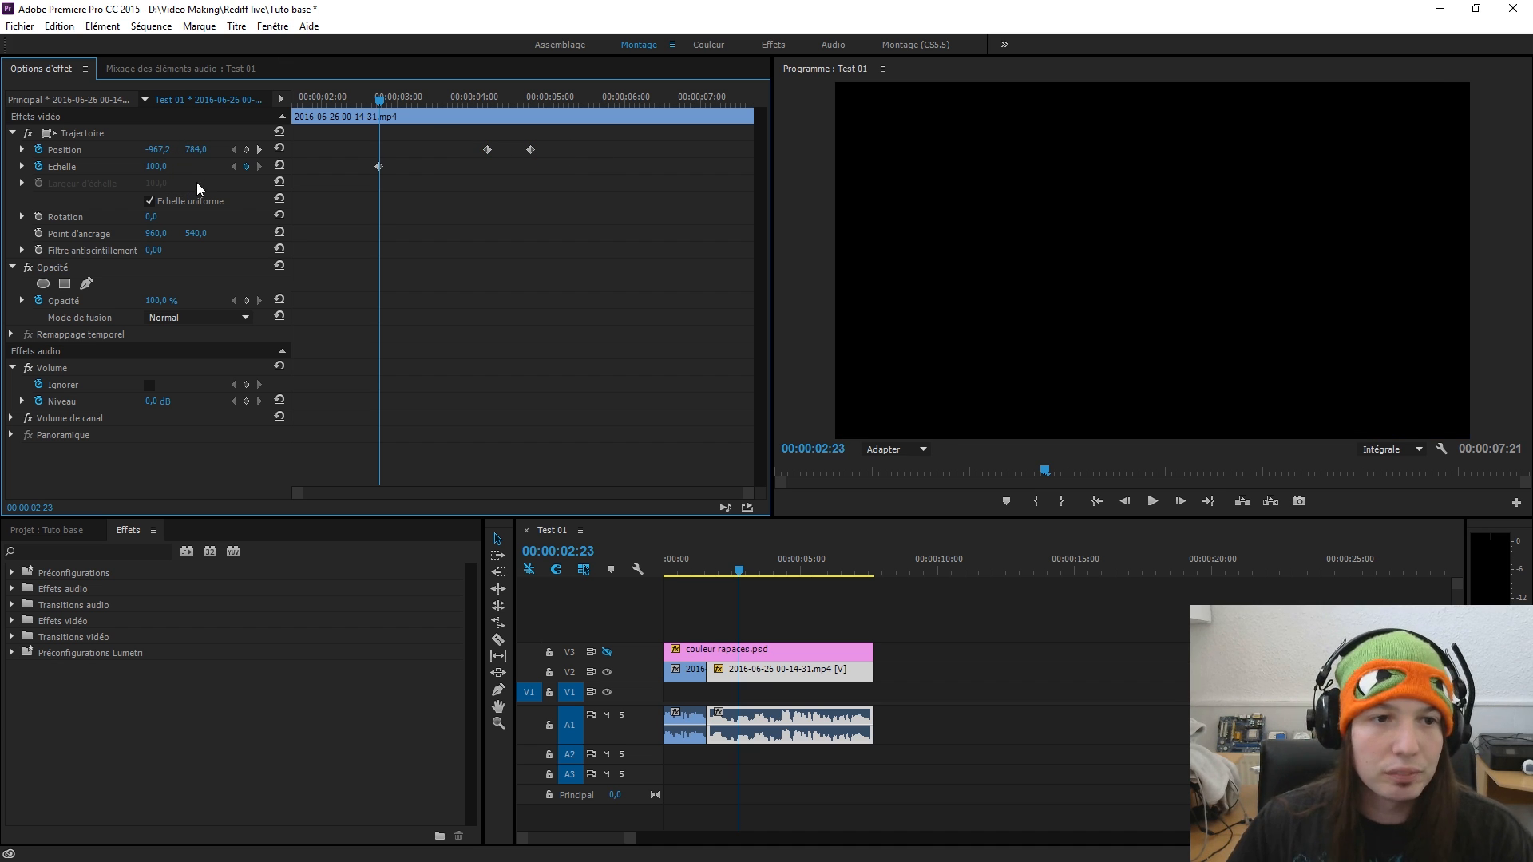
- Recenter the clip at Position about 962, 552 and keep a single Position keyframe at about 00:00:02:23
click(493, 97)
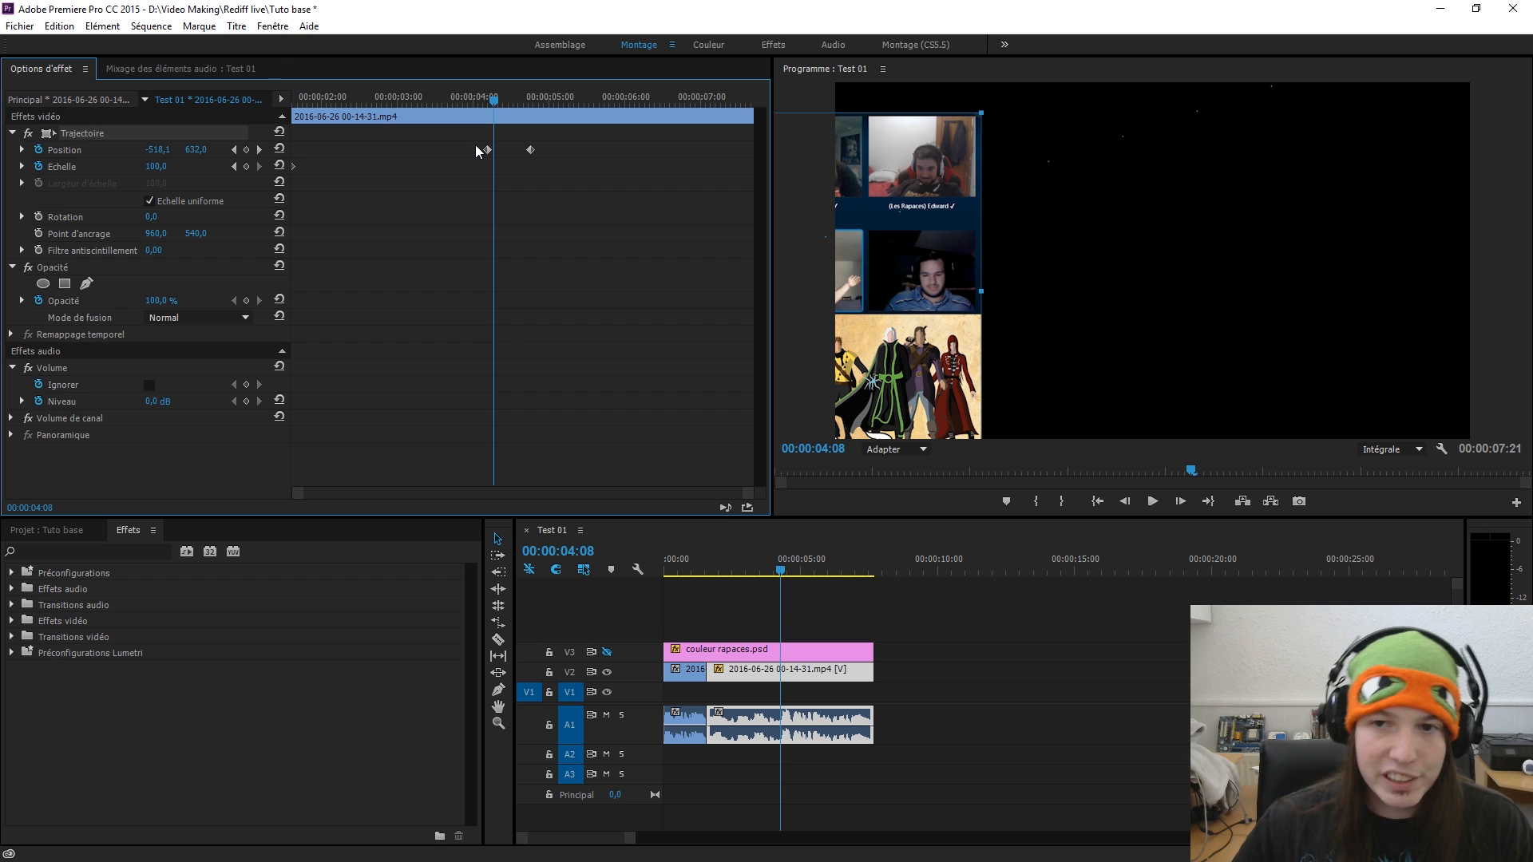
drag(877, 211, 1368, 187)
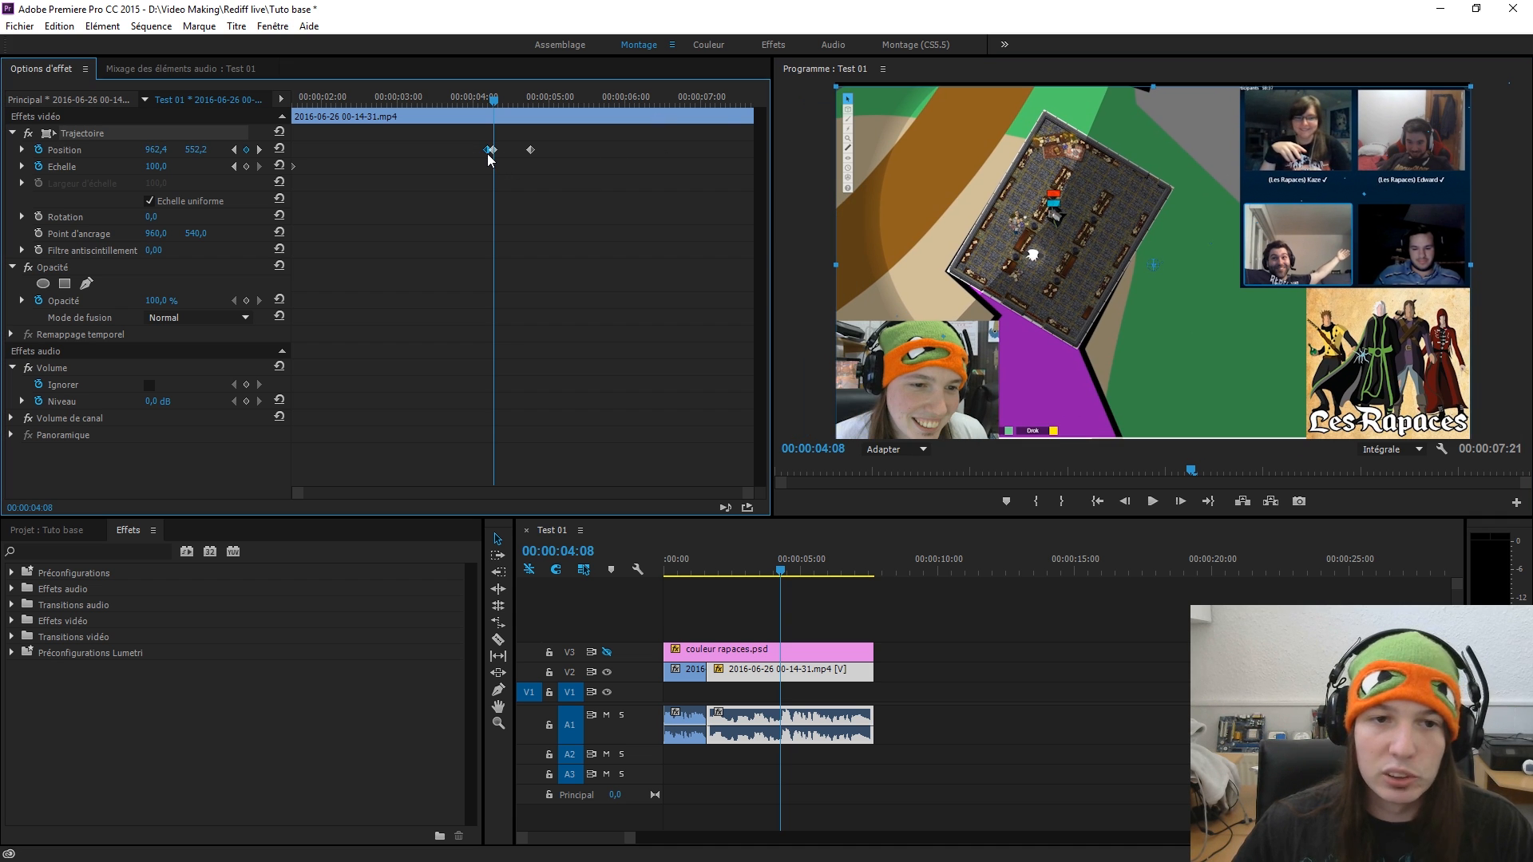
drag(530, 150, 372, 151)
key(Delete)
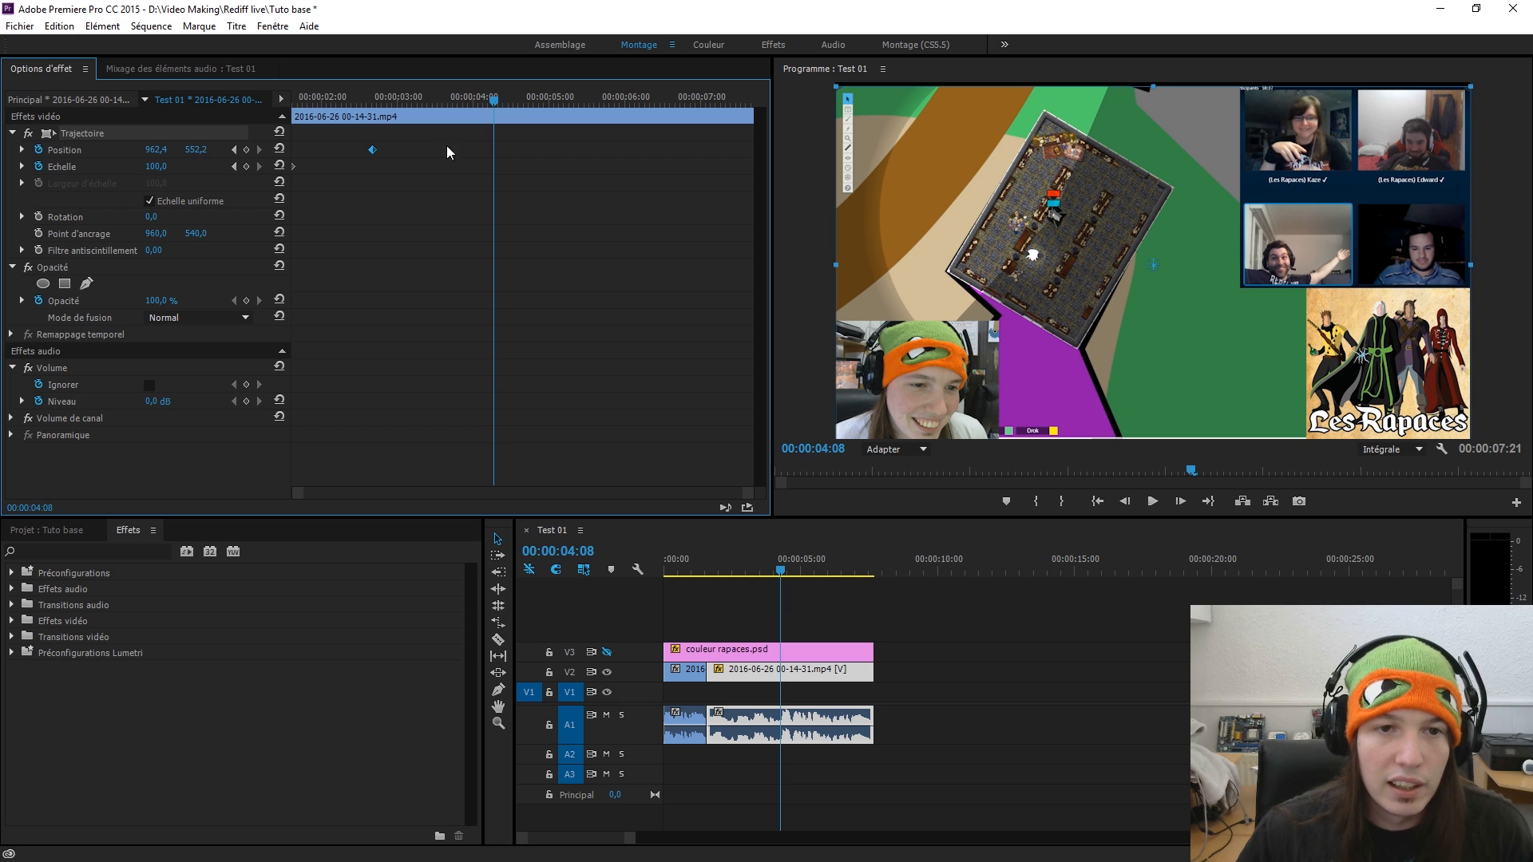
drag(369, 150, 379, 146)
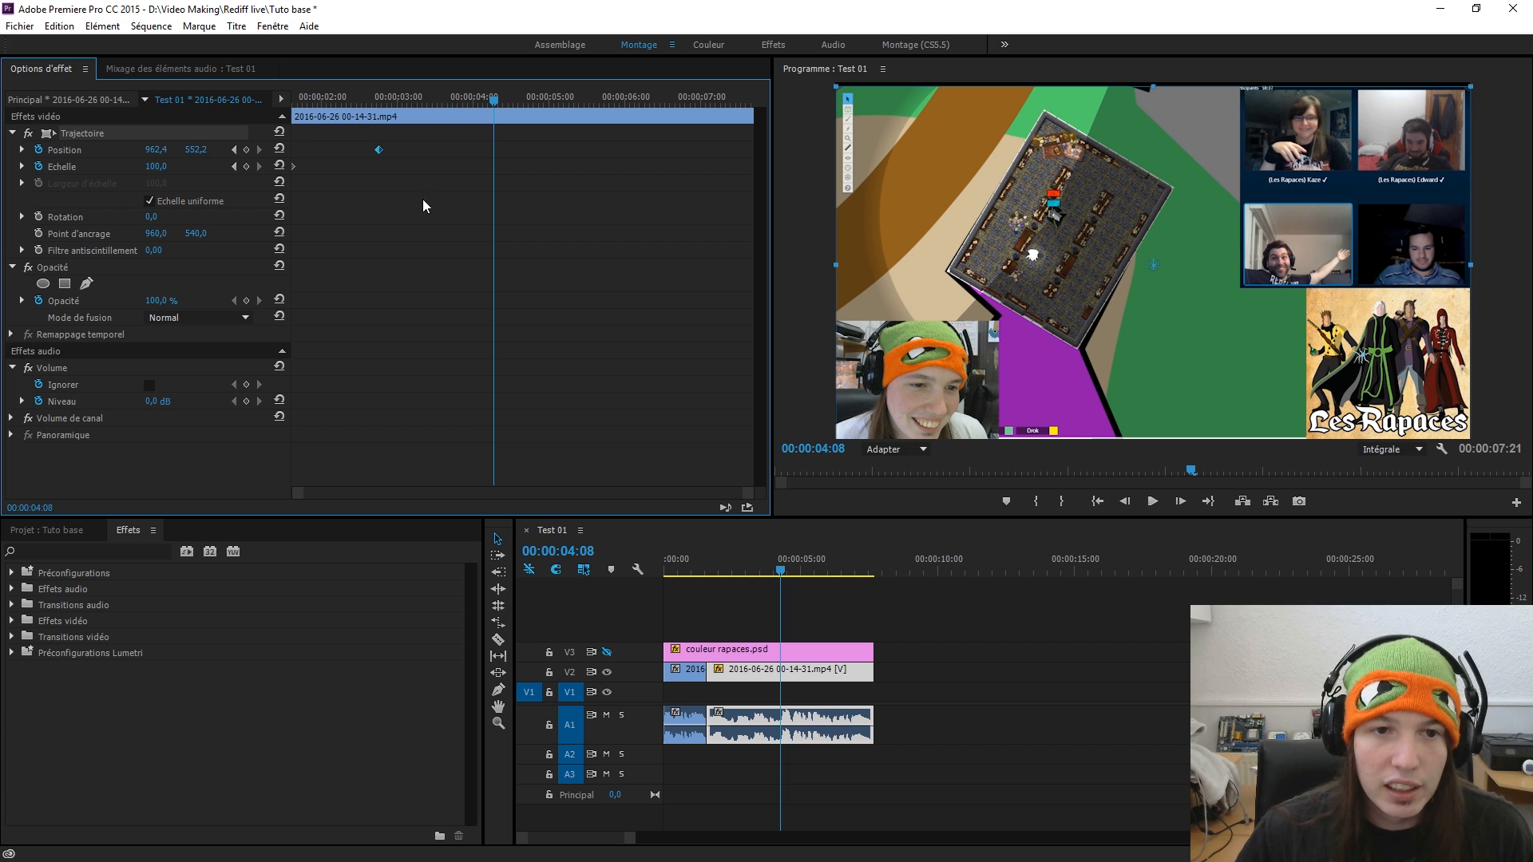
- Keyframe Position to about 1467, 373 at 00:00:04:08 and about 1289, 538 at 00:00:03:14, and scrub back to the clip's start
drag(988, 283, 1112, 250)
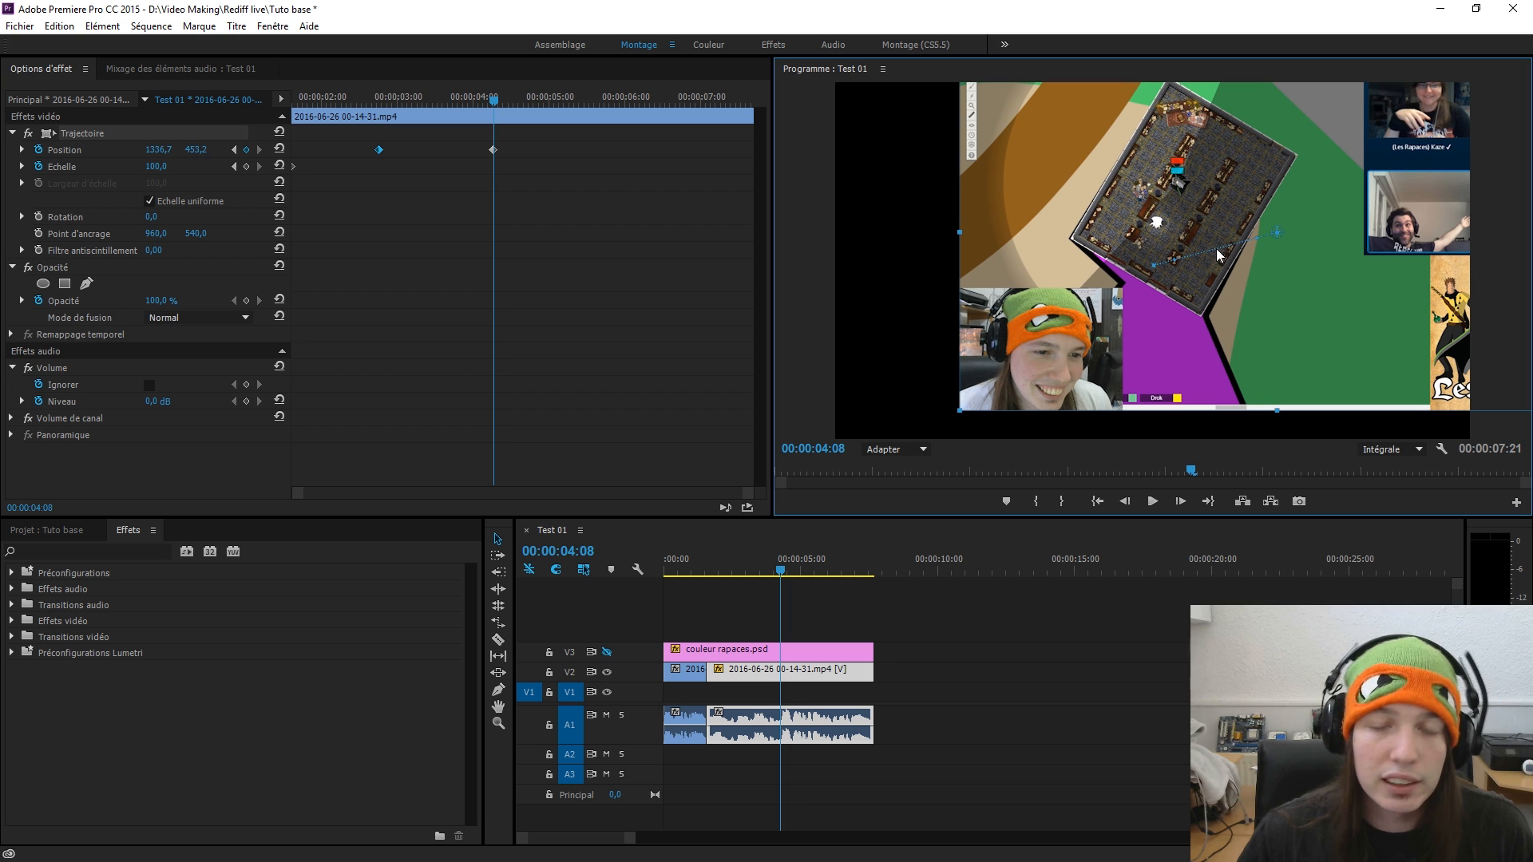
drag(1212, 247, 1301, 201)
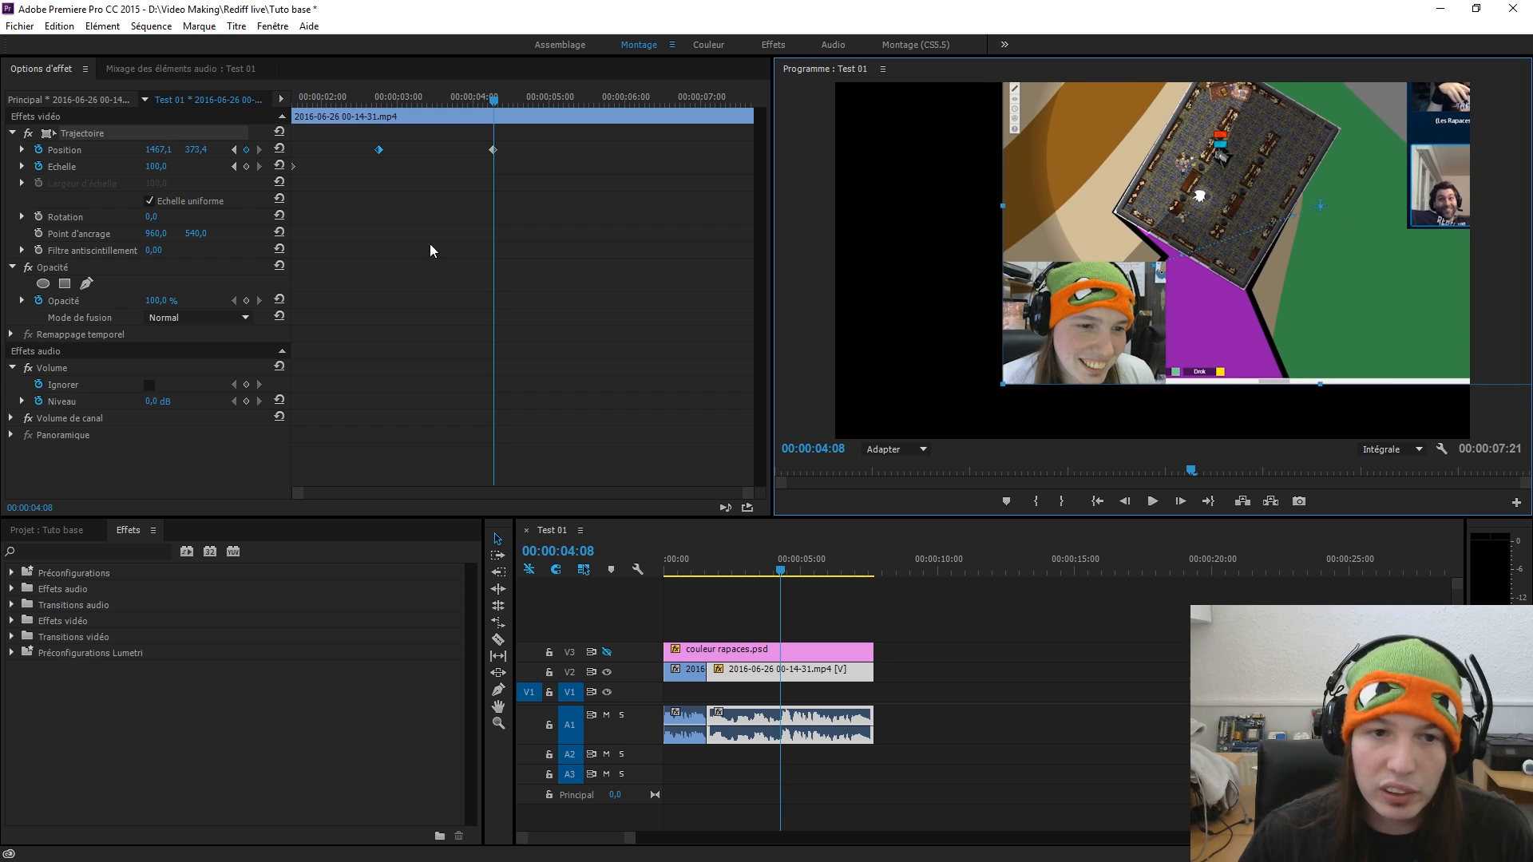
drag(501, 95, 434, 88)
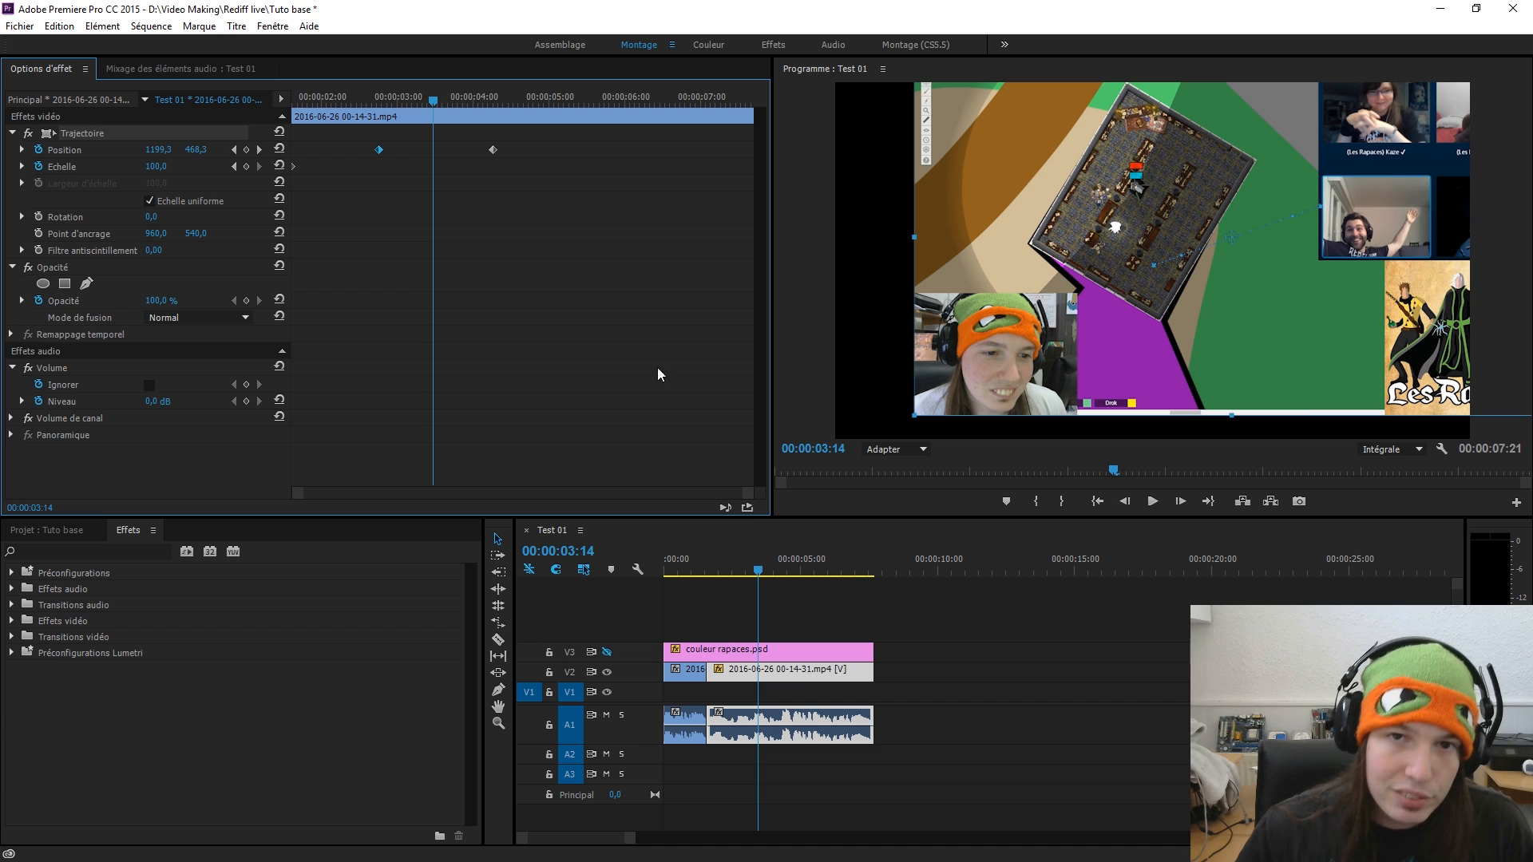
drag(1272, 317, 1310, 339)
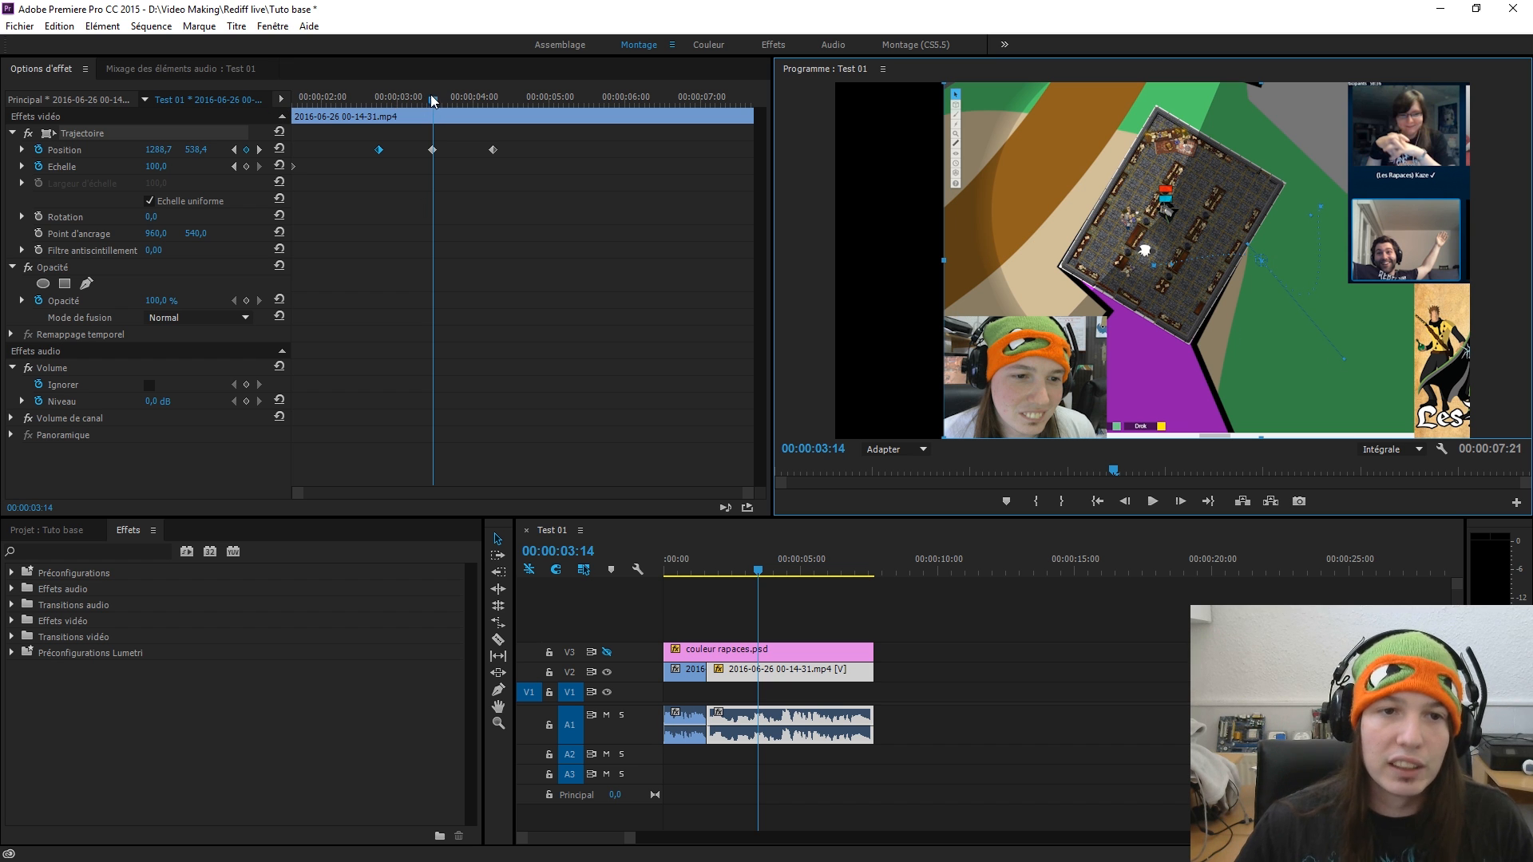
drag(434, 99, 382, 154)
drag(407, 150, 471, 146)
key(Up)
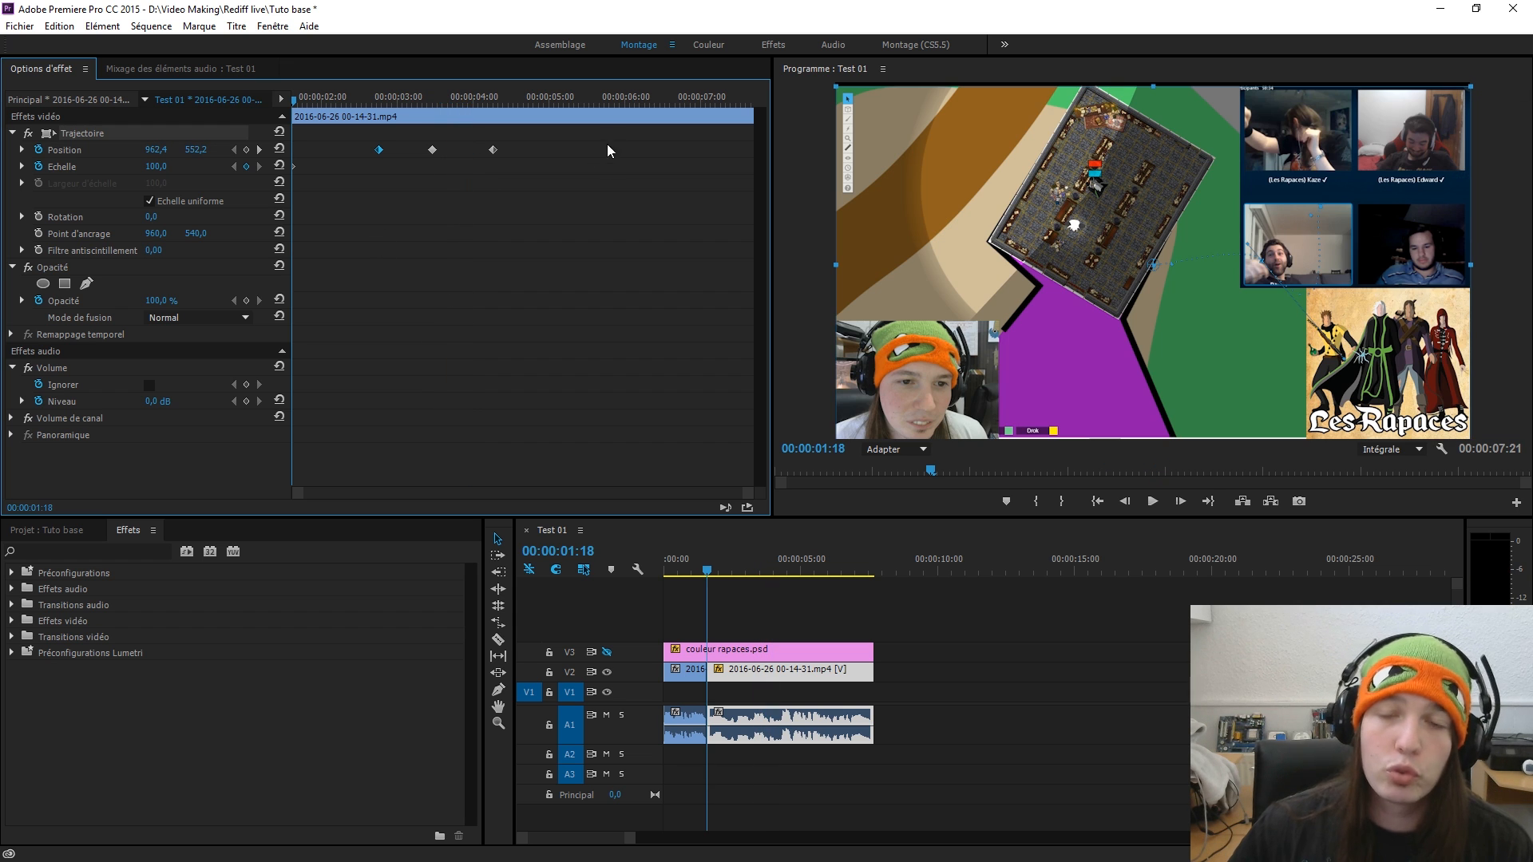
- Delete all the clip's Position and Echelle keyframes, reset the Trajectoire effect at its start, and deselect the clip
drag(618, 200, 269, 119)
key(Delete)
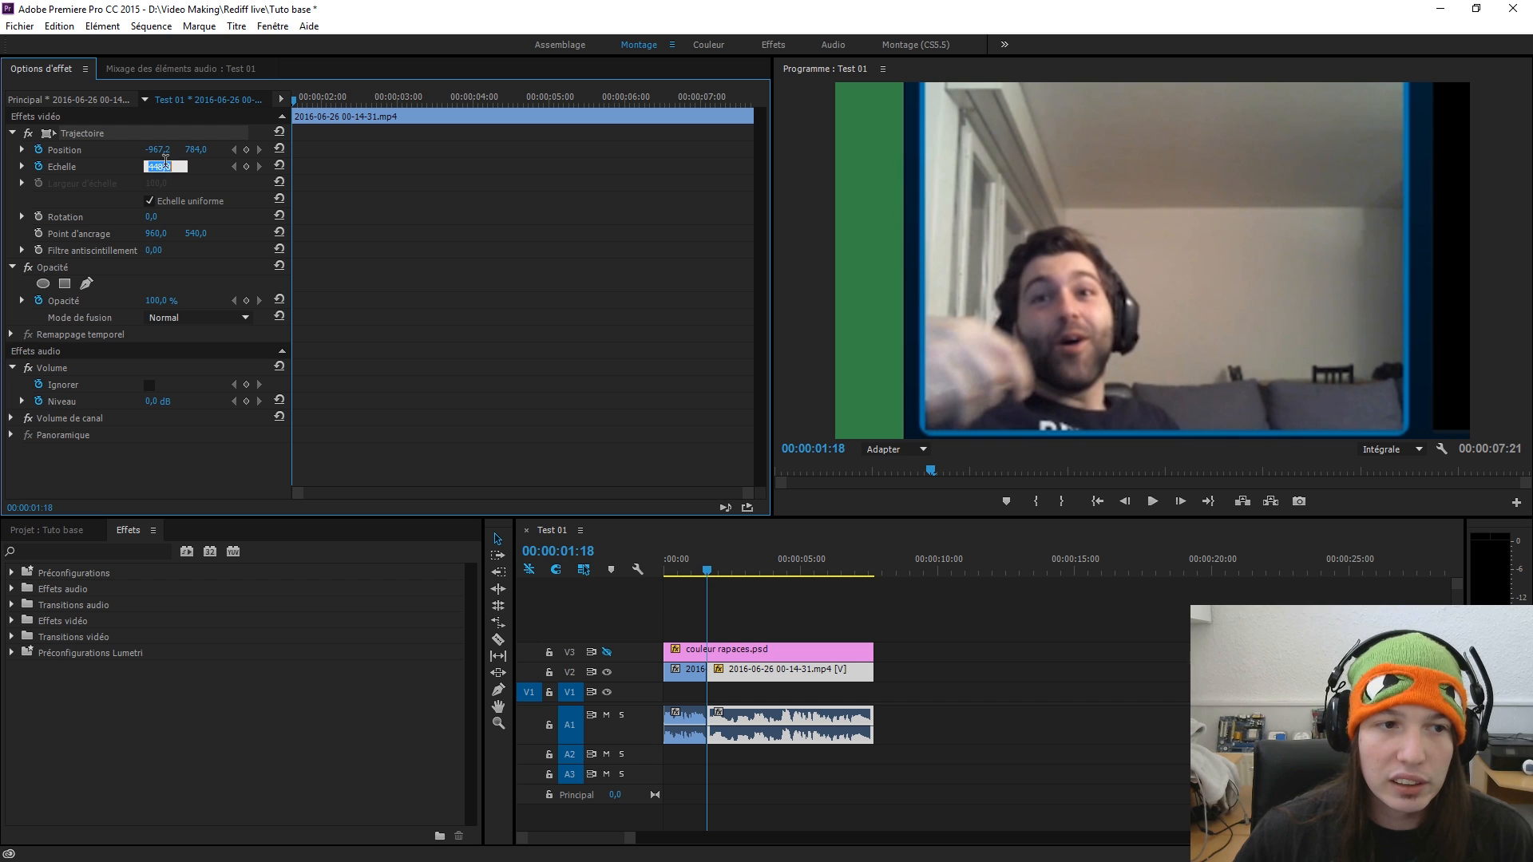
click(283, 133)
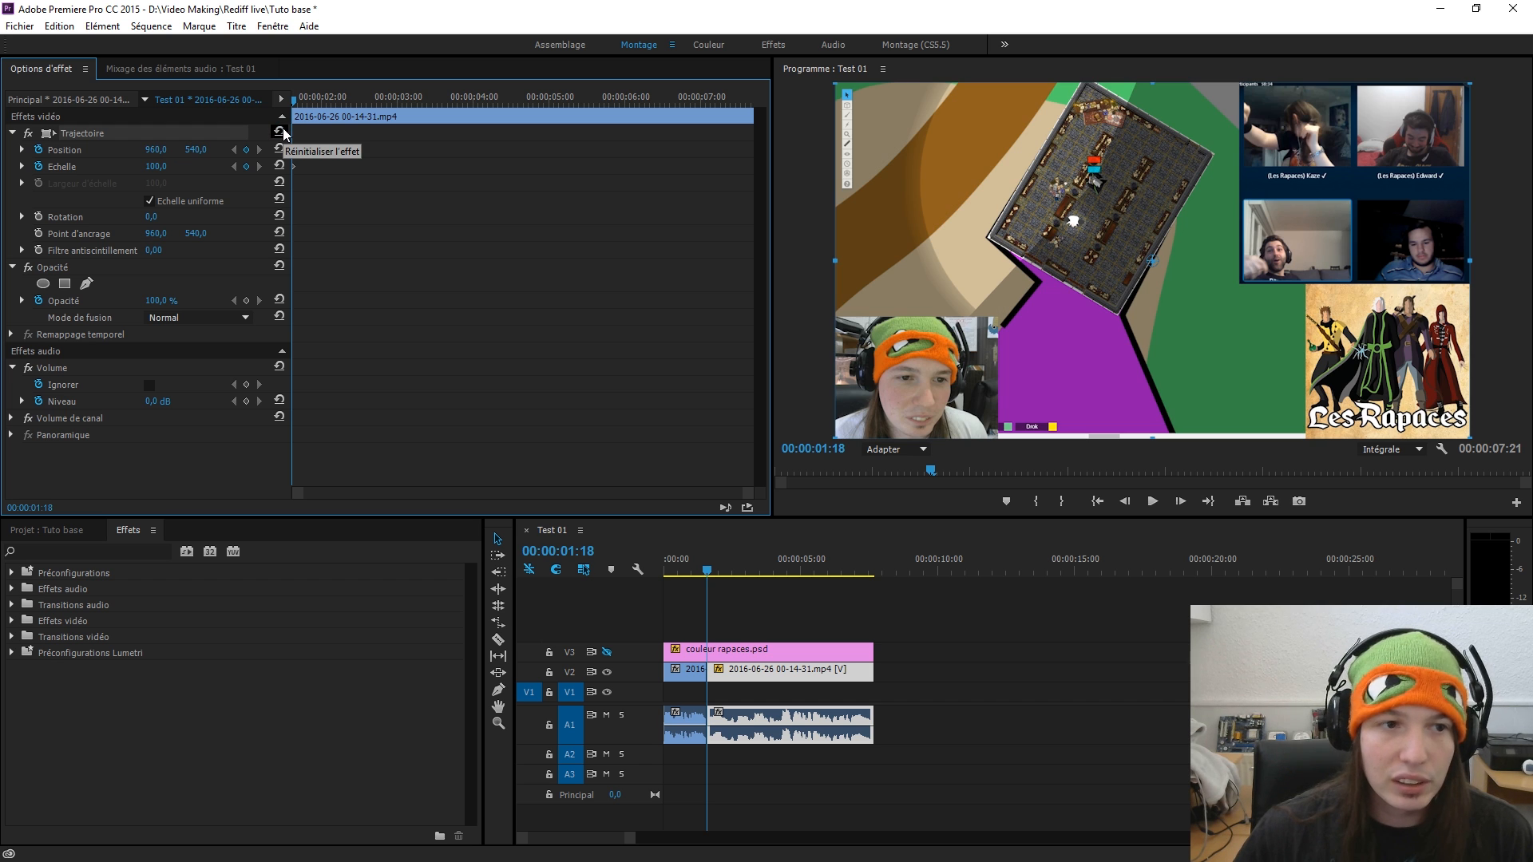
click(1039, 700)
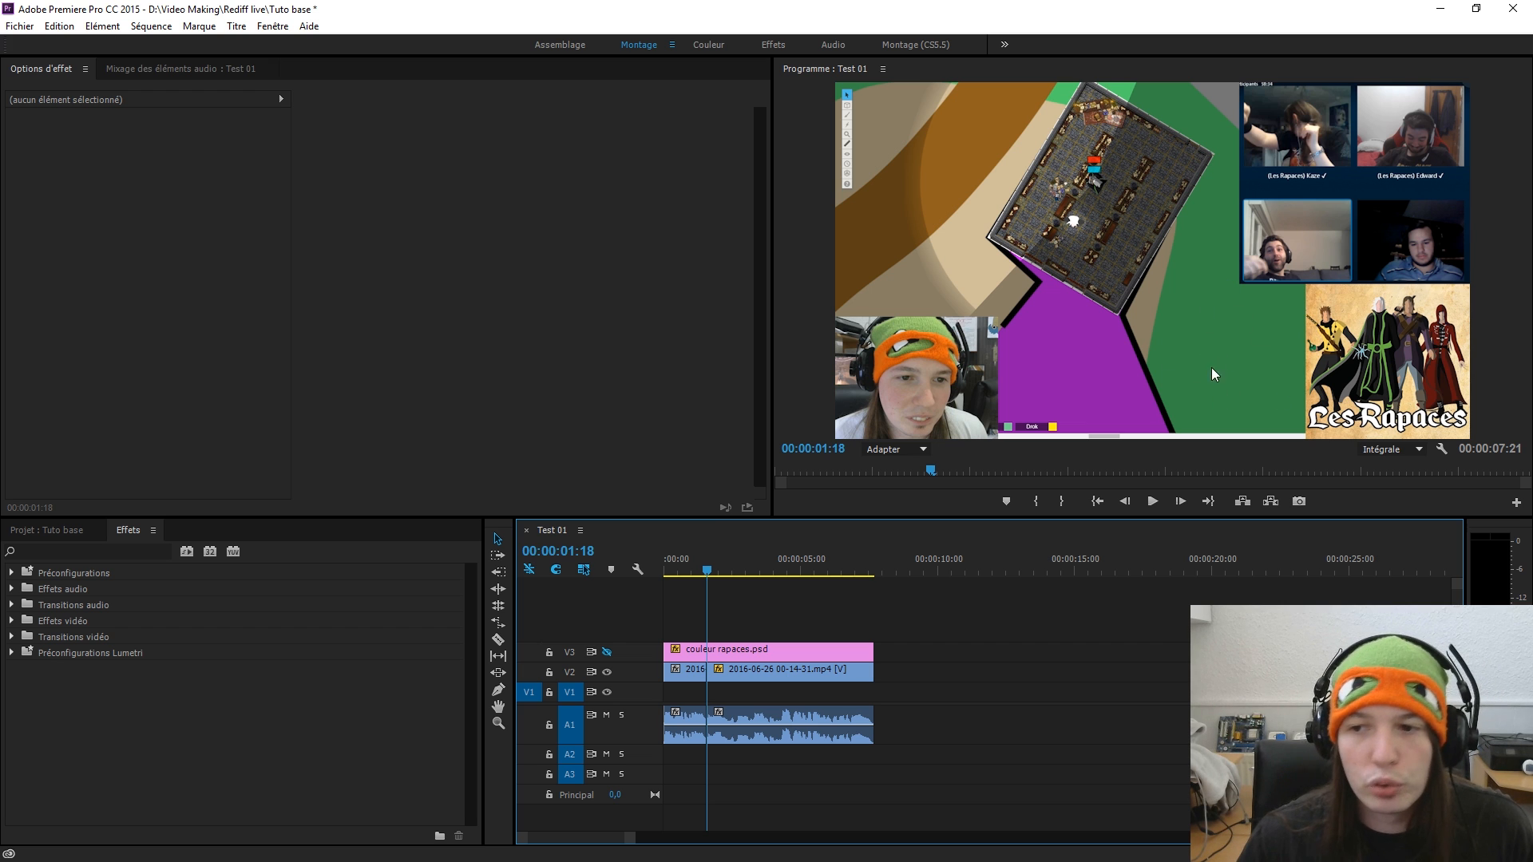
- Apply the Masquage par couleur effect from the Incrustations video effects to the second clip on V2 and collapse its Trajectoire settings
click(137, 528)
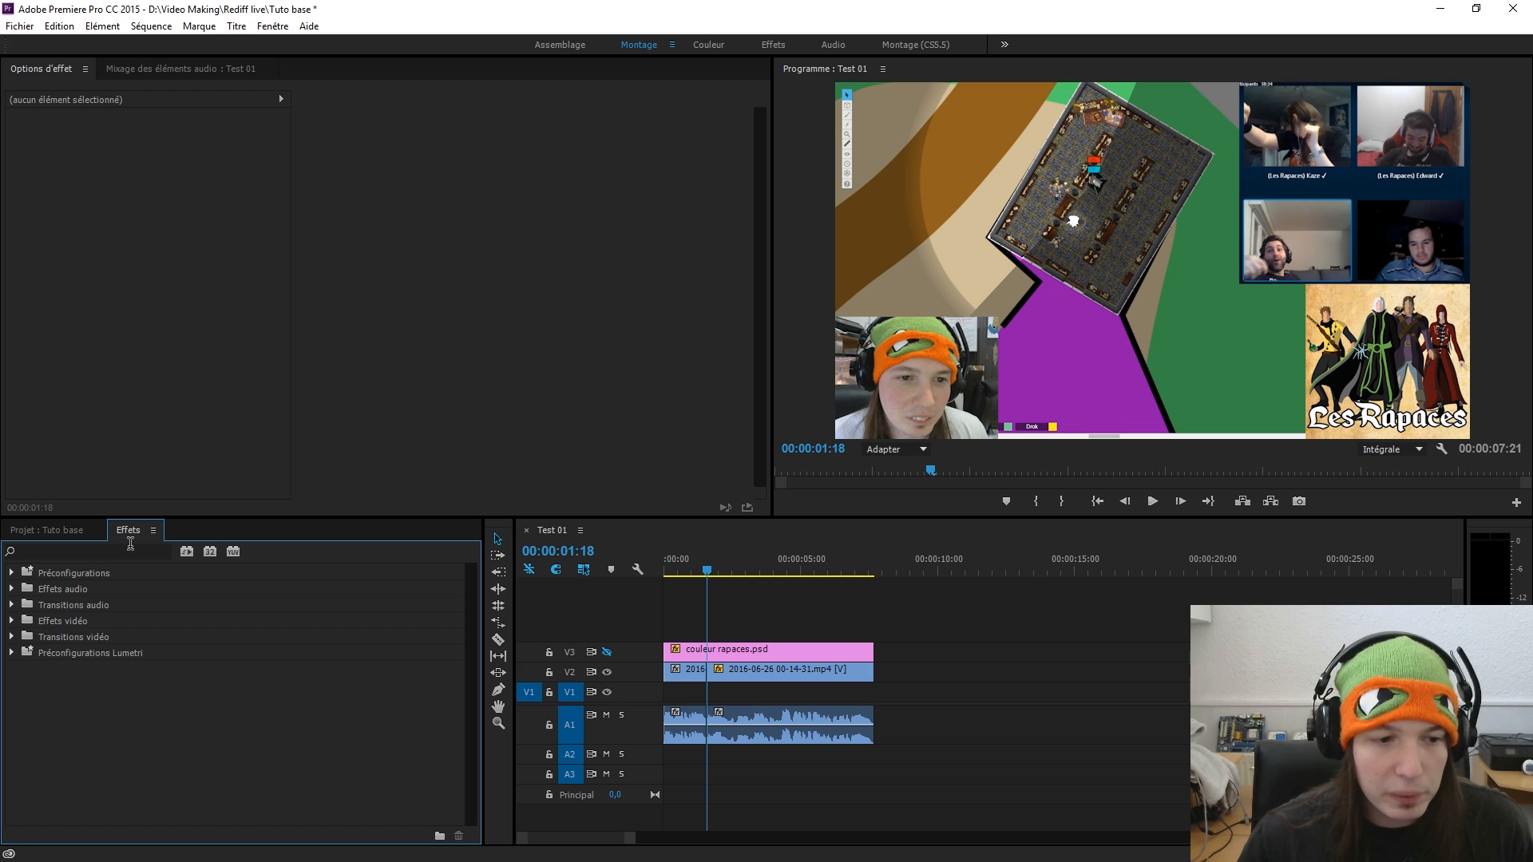
click(117, 552)
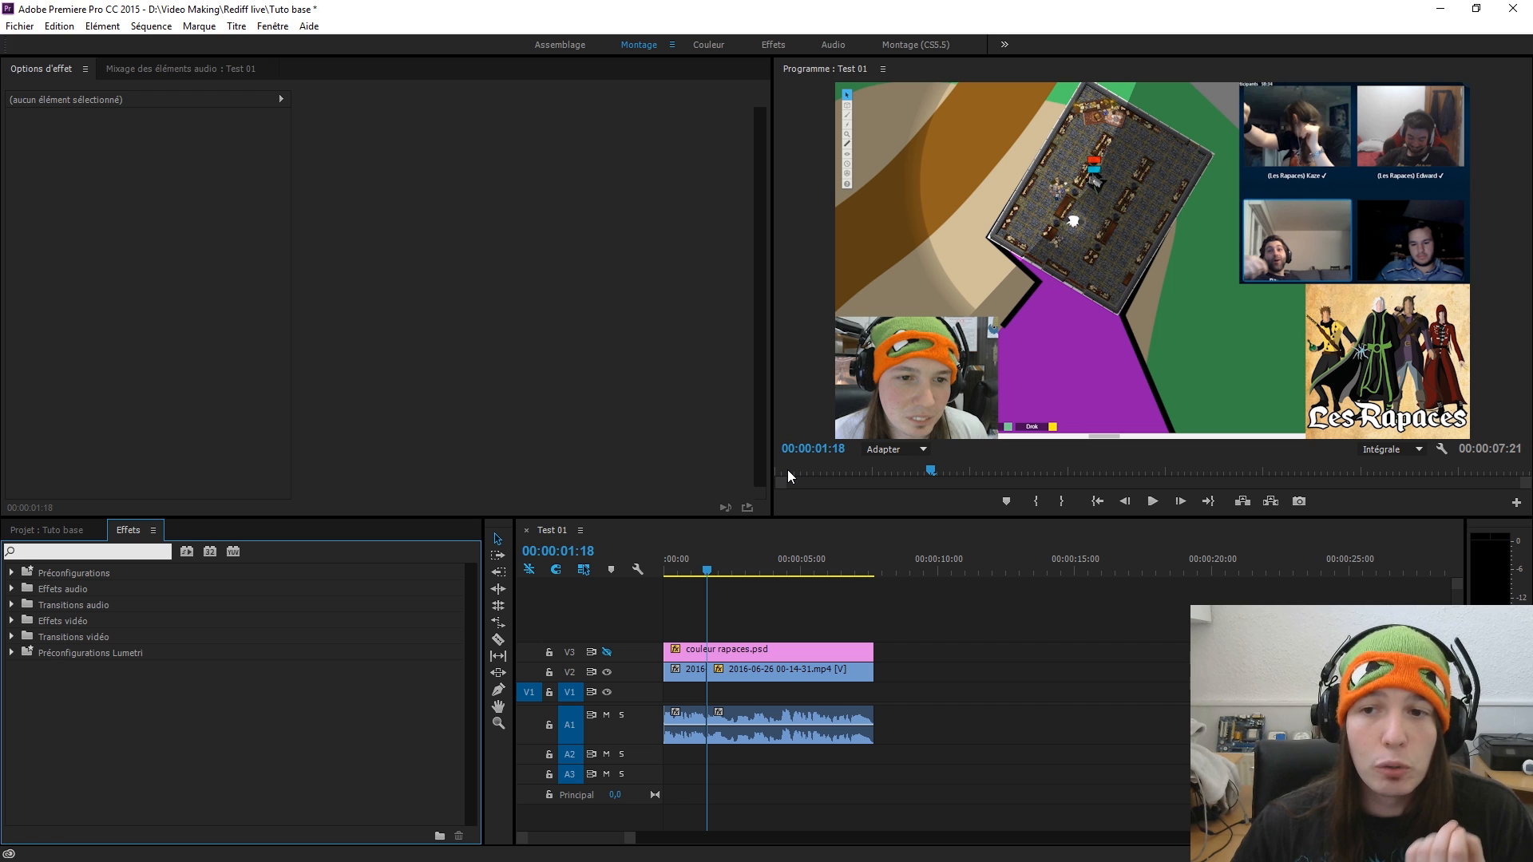
click(12, 621)
scroll(48, 638, down, 3)
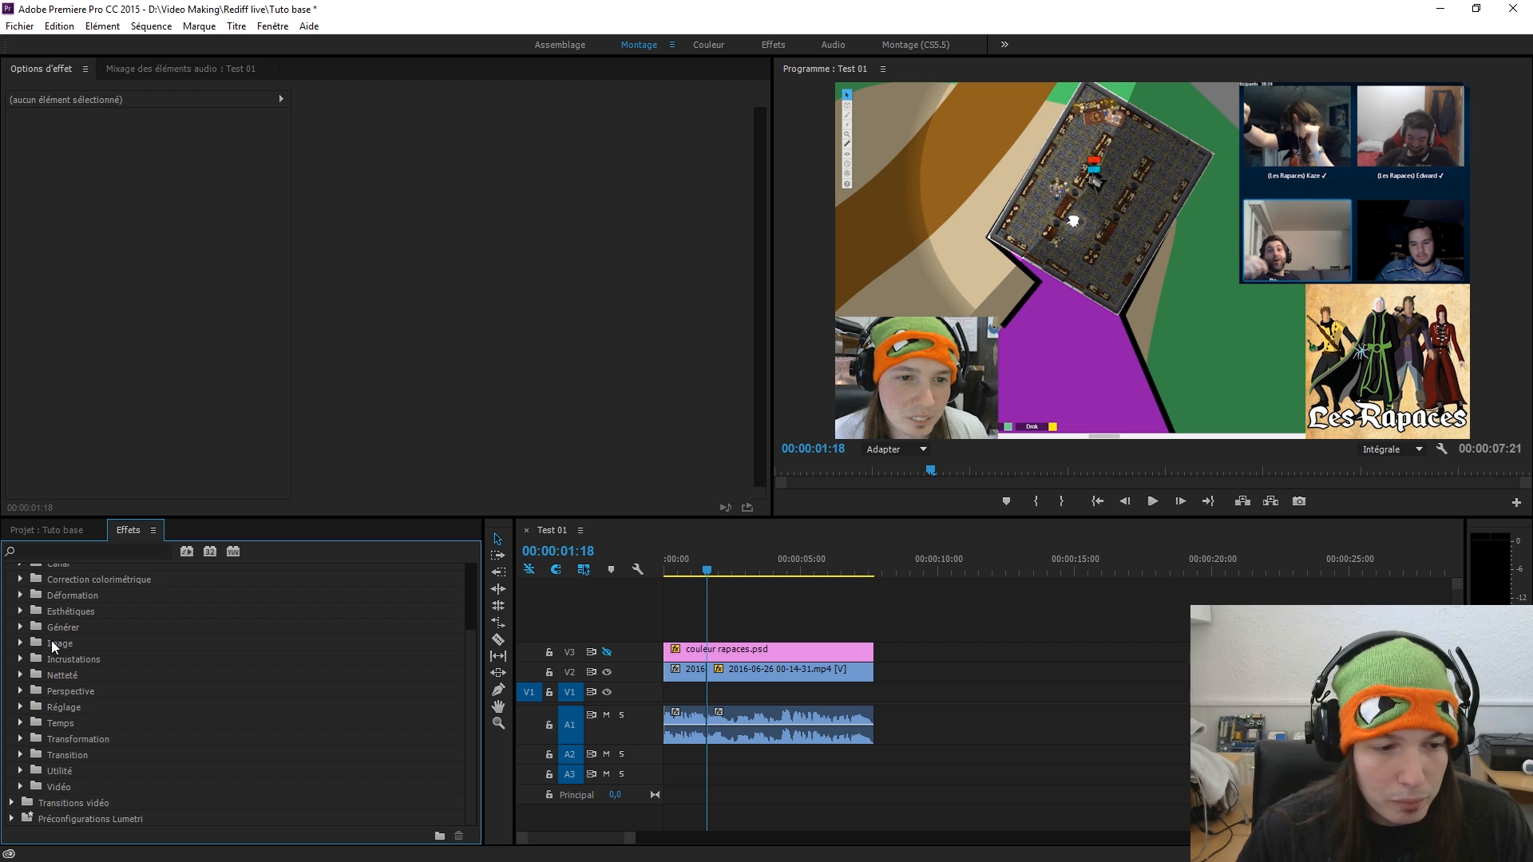
click(22, 660)
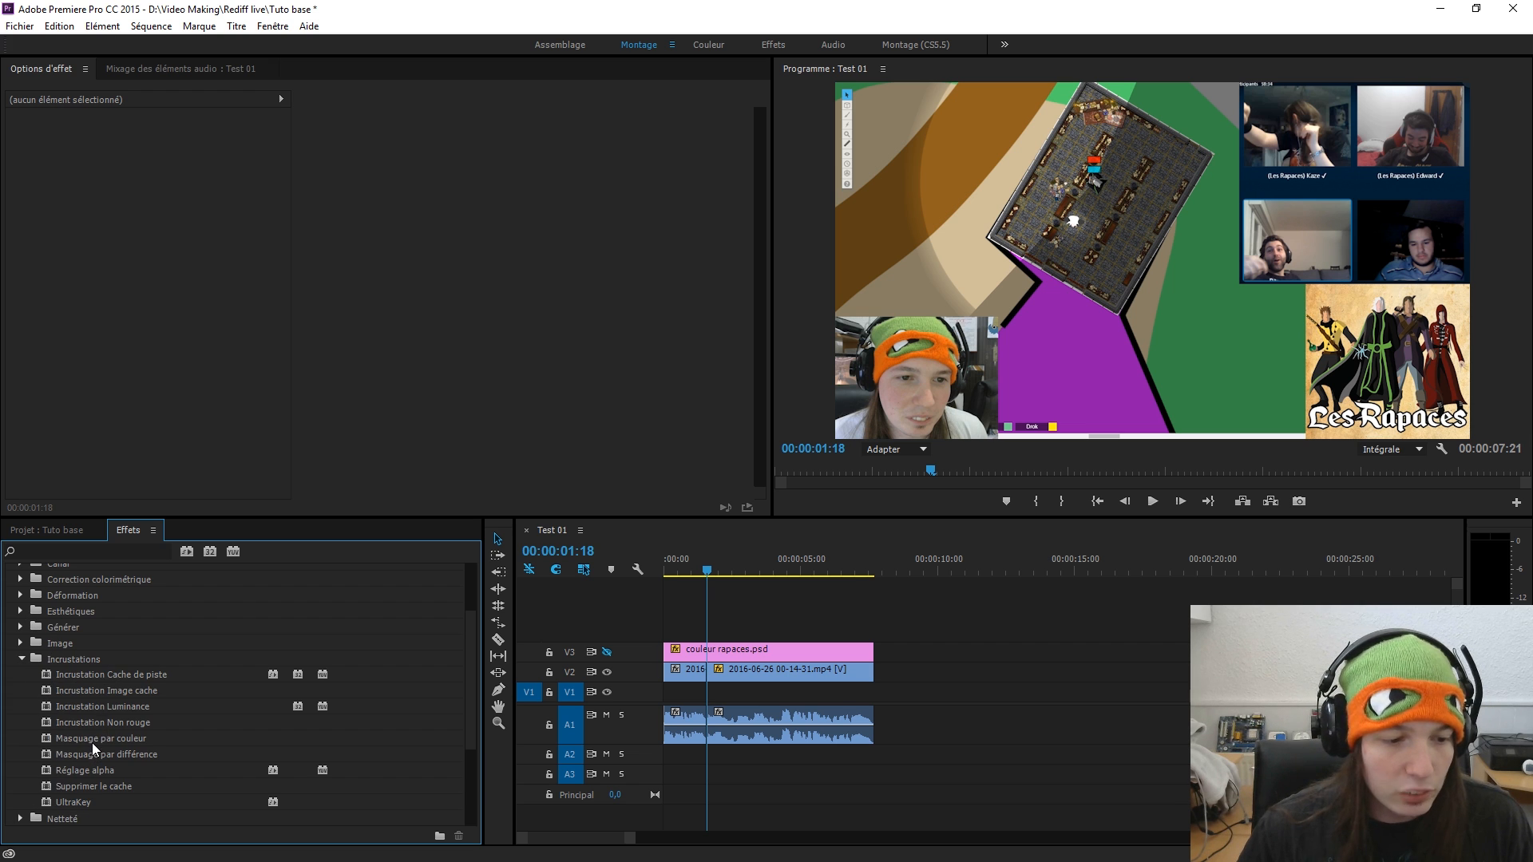
drag(93, 742, 768, 672)
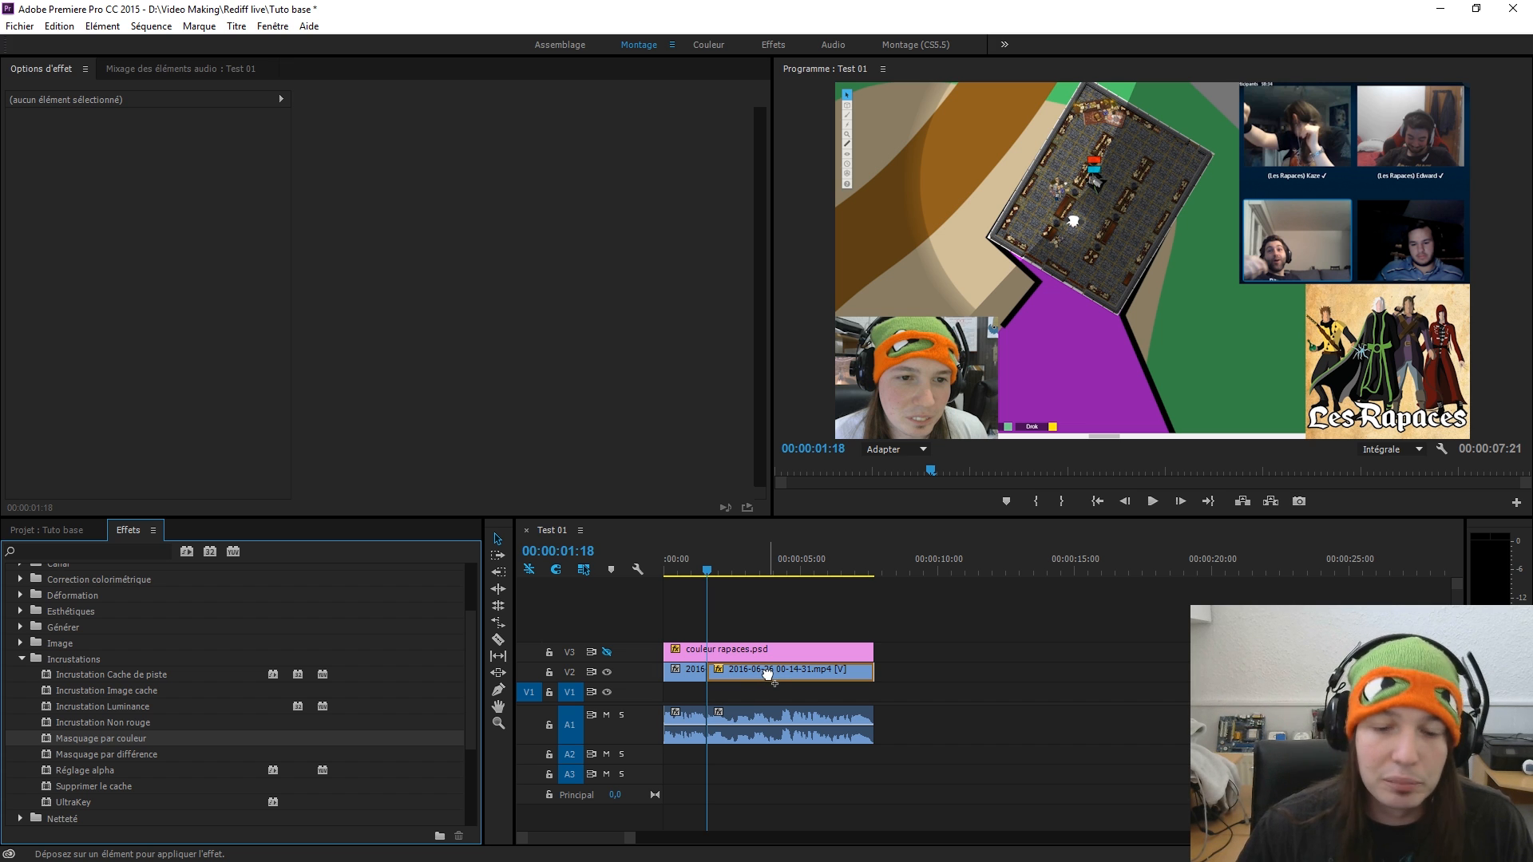
drag(767, 668, 767, 670)
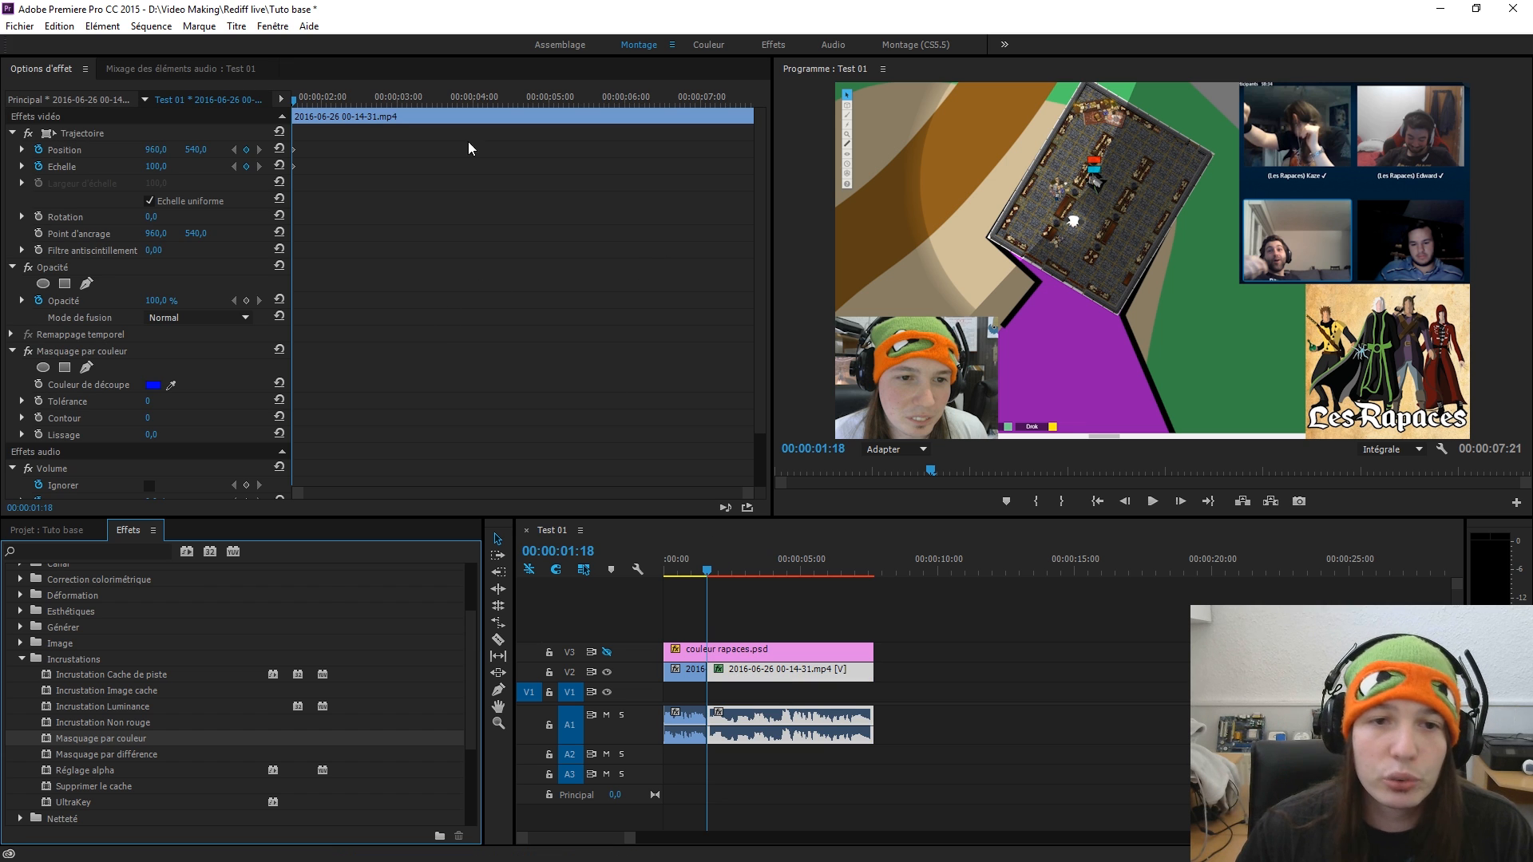
click(12, 132)
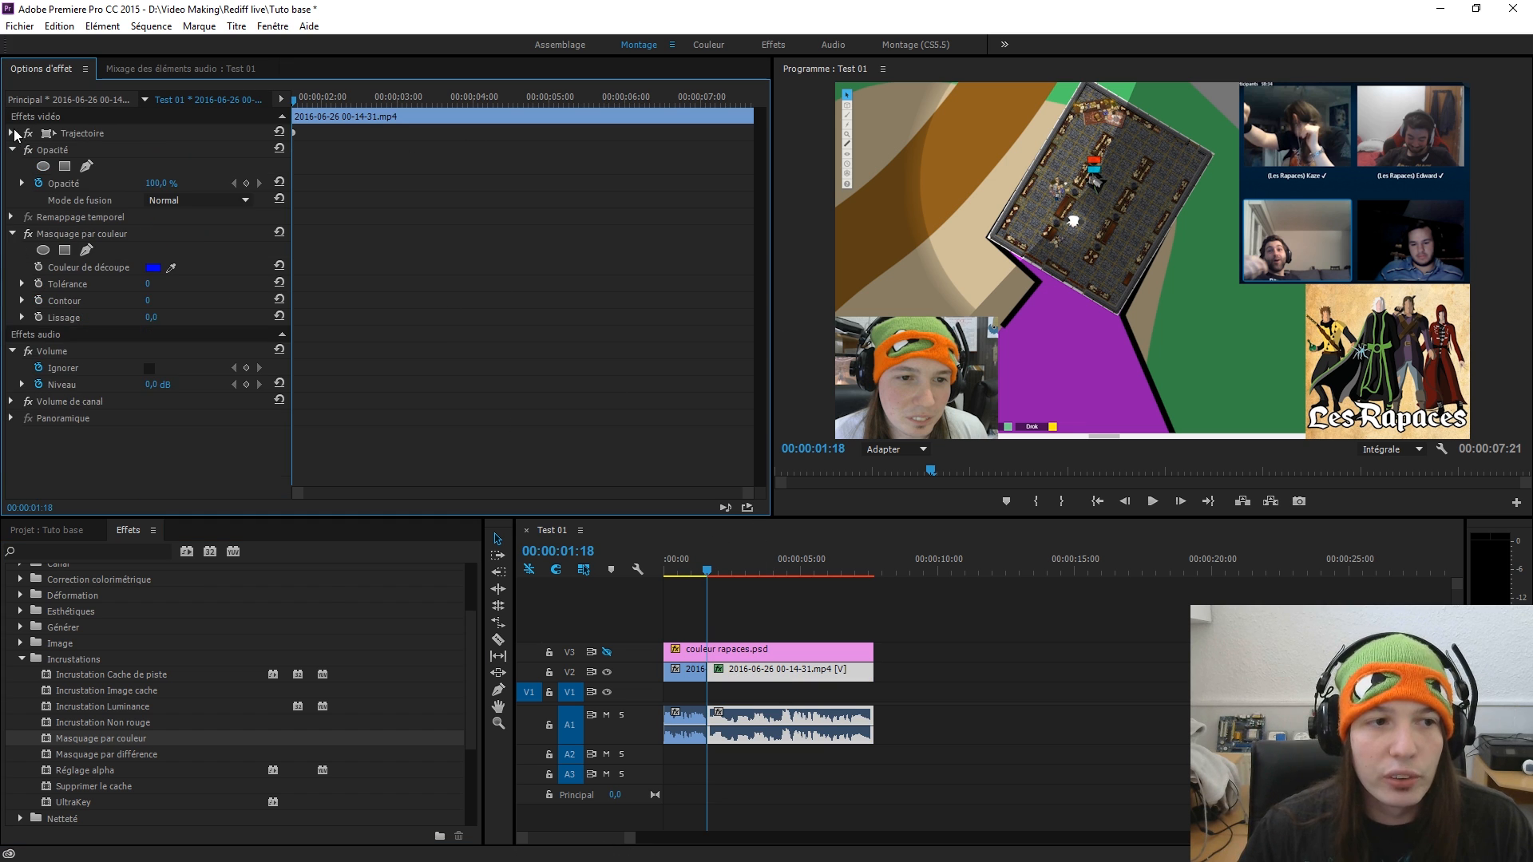
- Collapse the clip's Opacité settings and sample the map's green area as the Couleur de découpe of Masquage par couleur
click(12, 149)
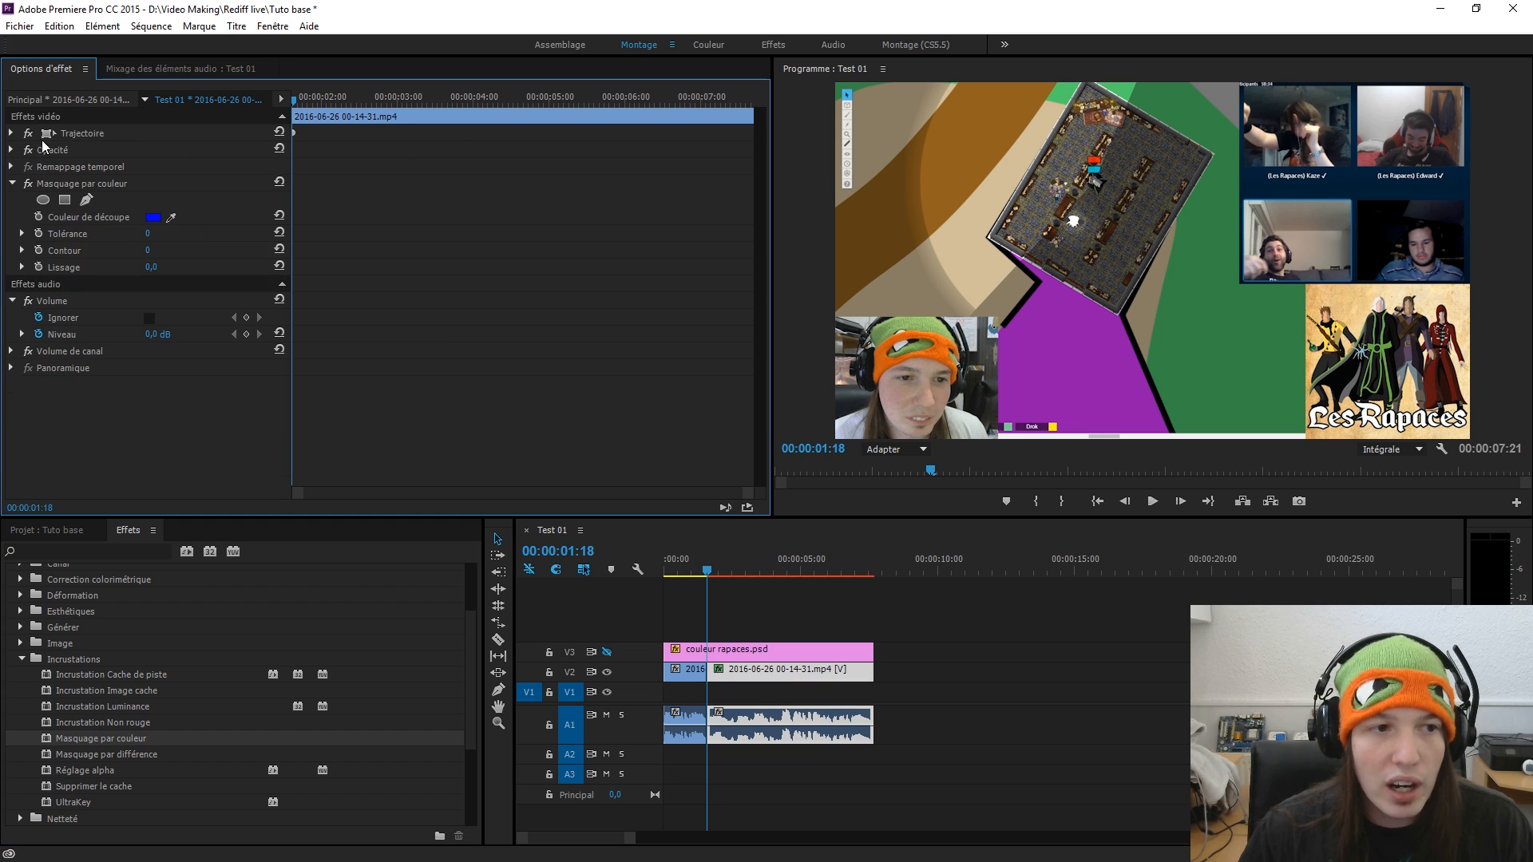
click(61, 186)
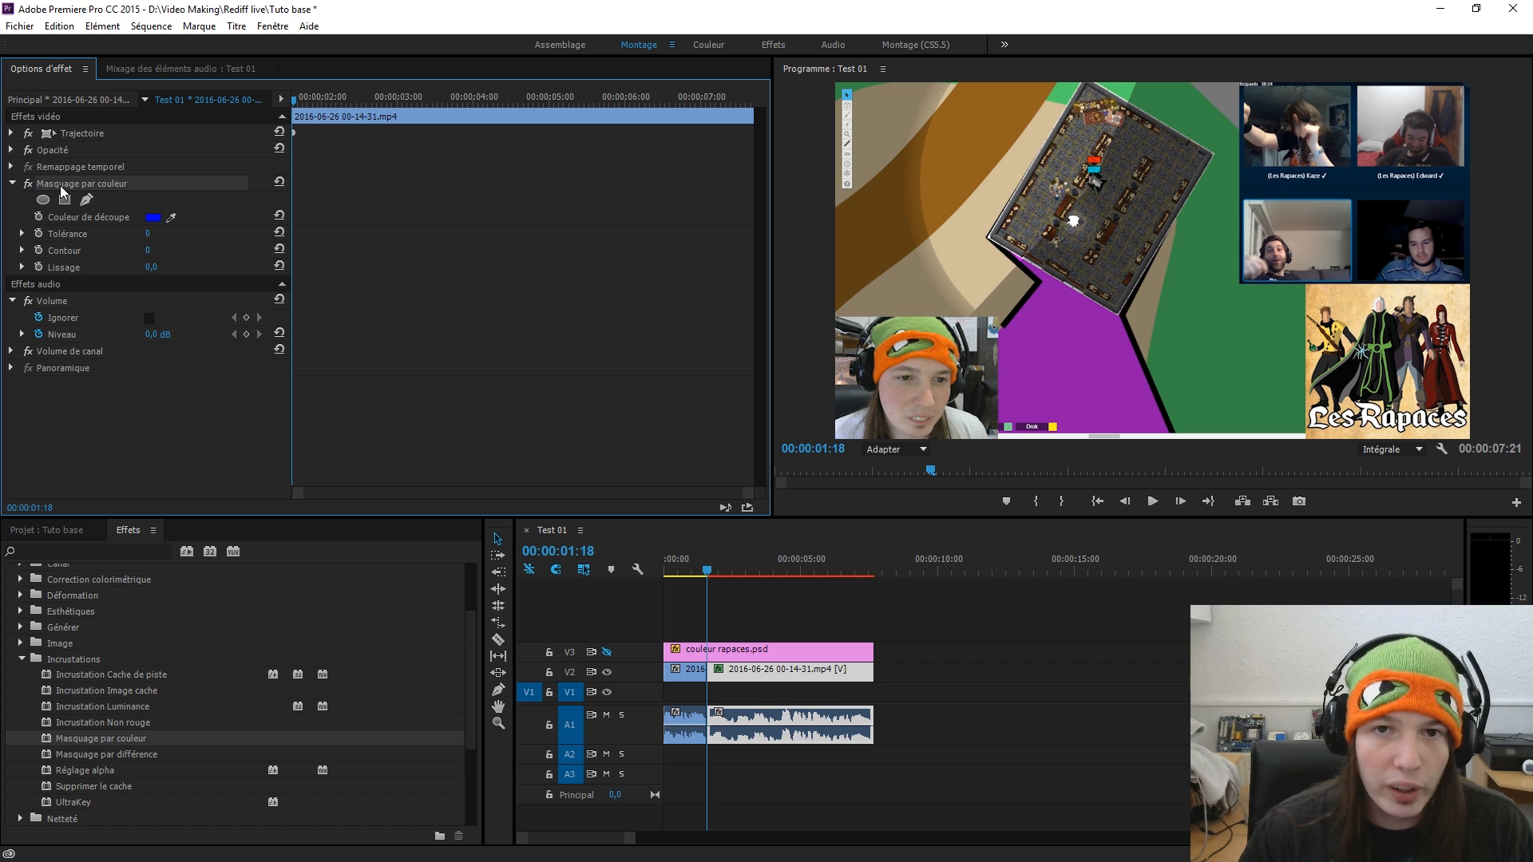
click(171, 215)
click(1217, 309)
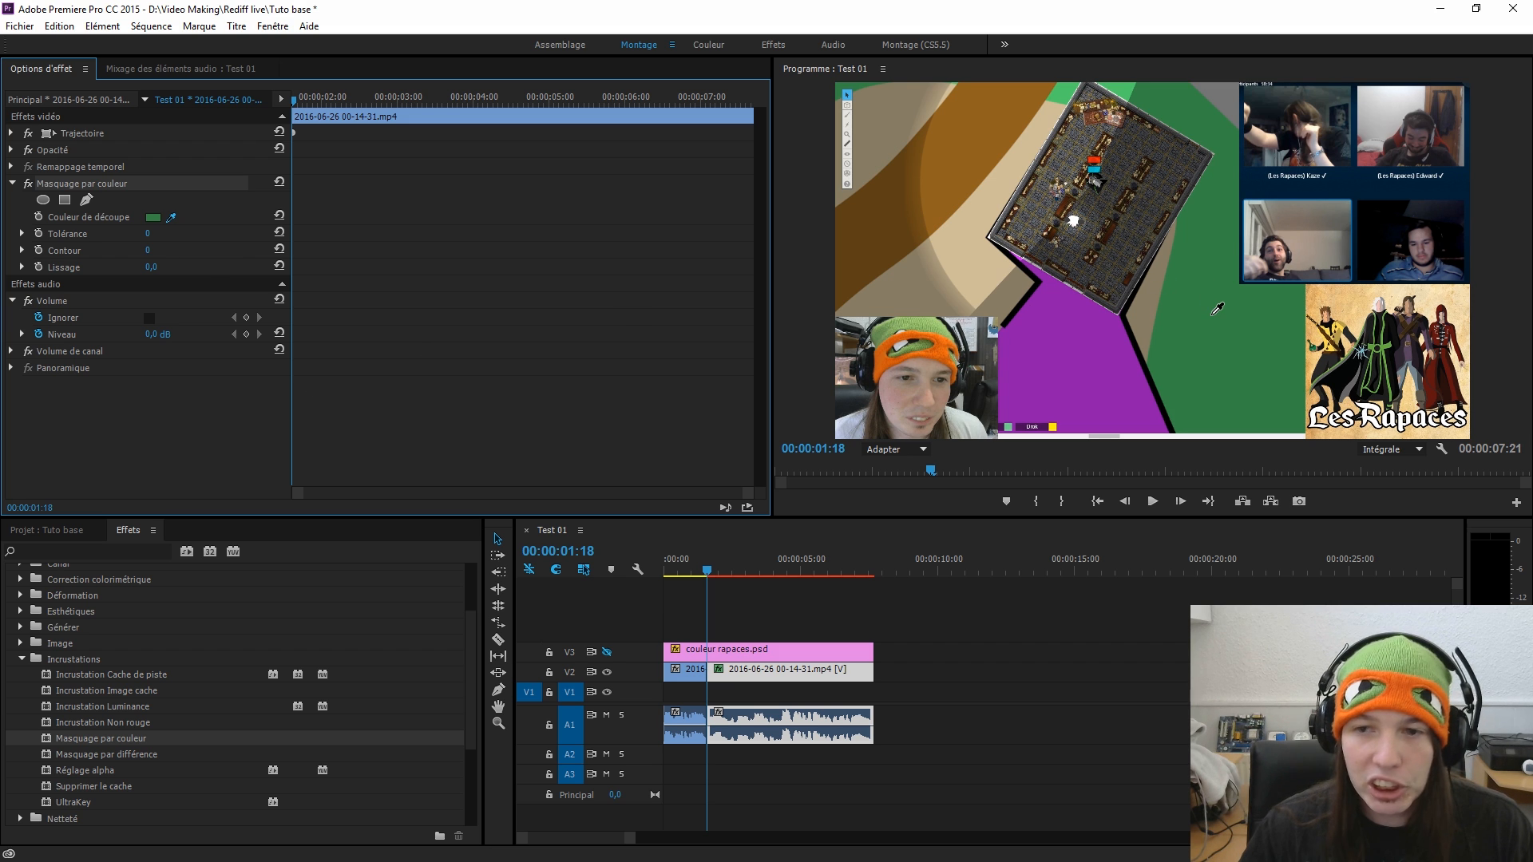
- Set the color key's Tolérance to 1 and Contour to 5, and preview the keyed clip
click(146, 234)
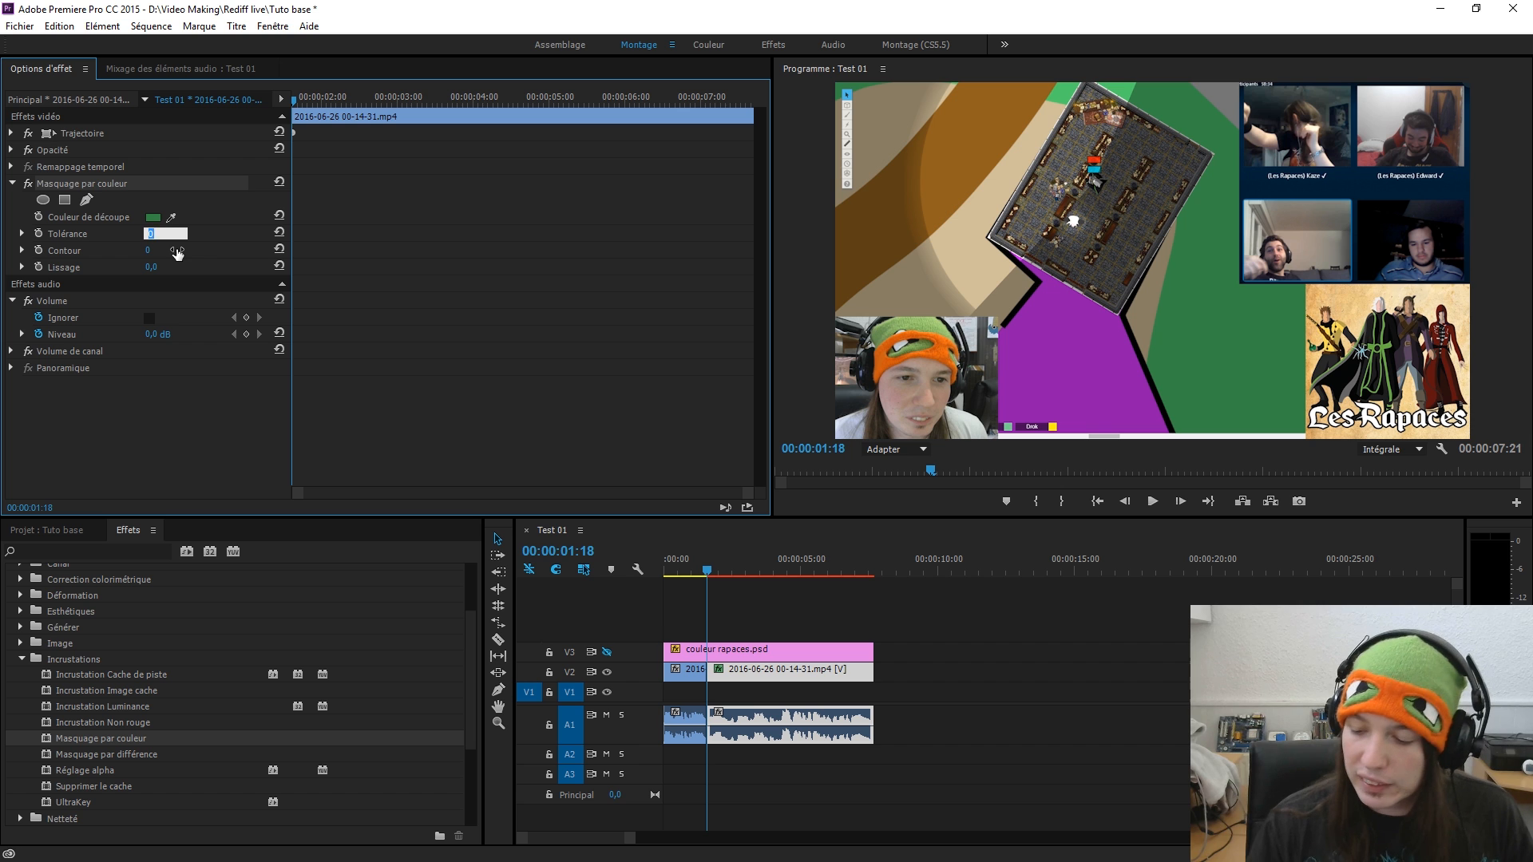
text(1)
key(Return)
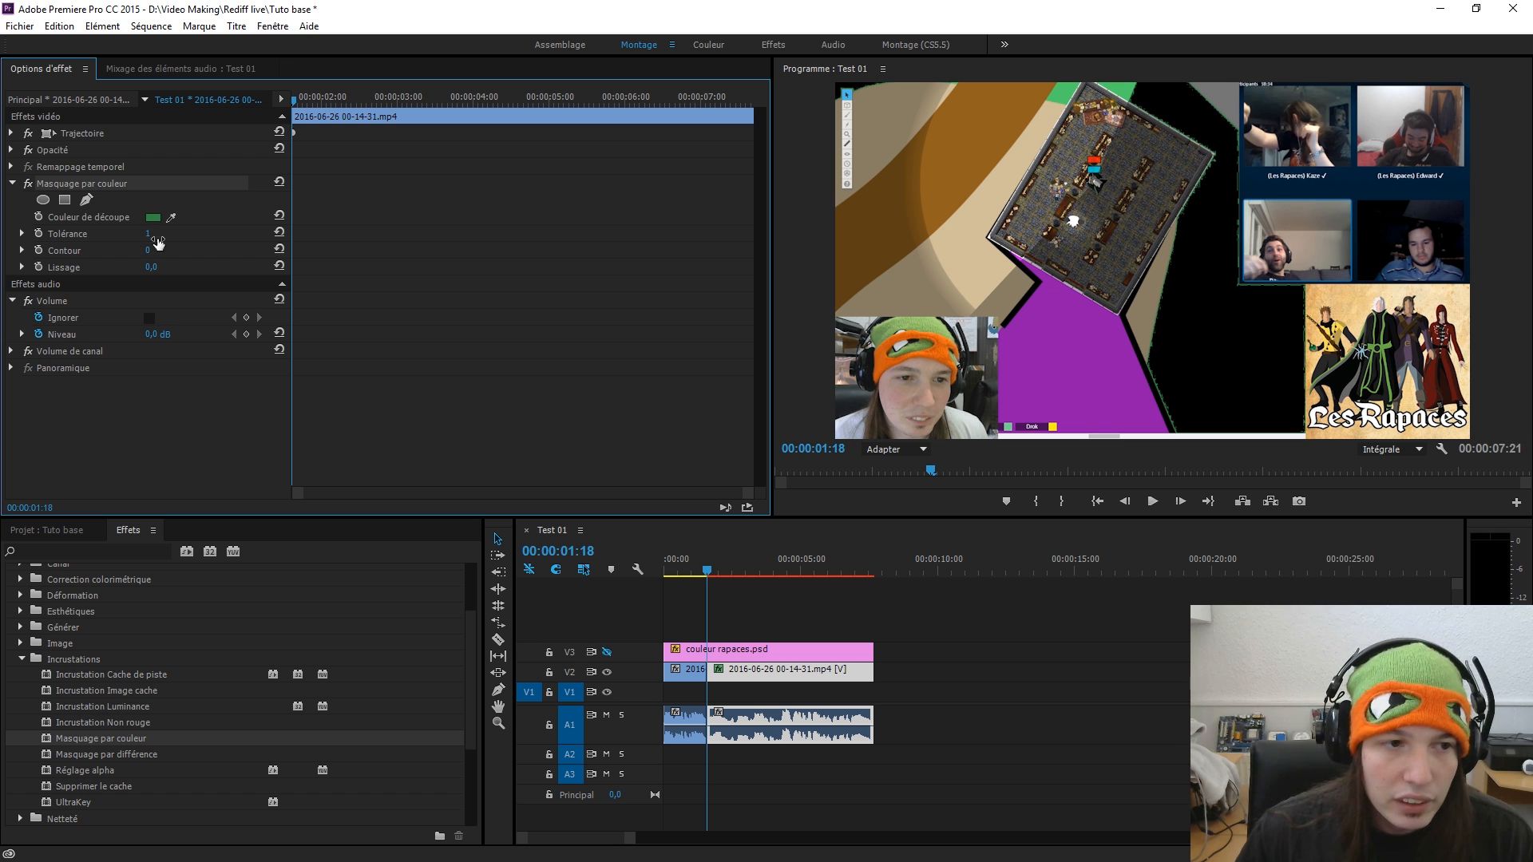
drag(147, 249, 157, 249)
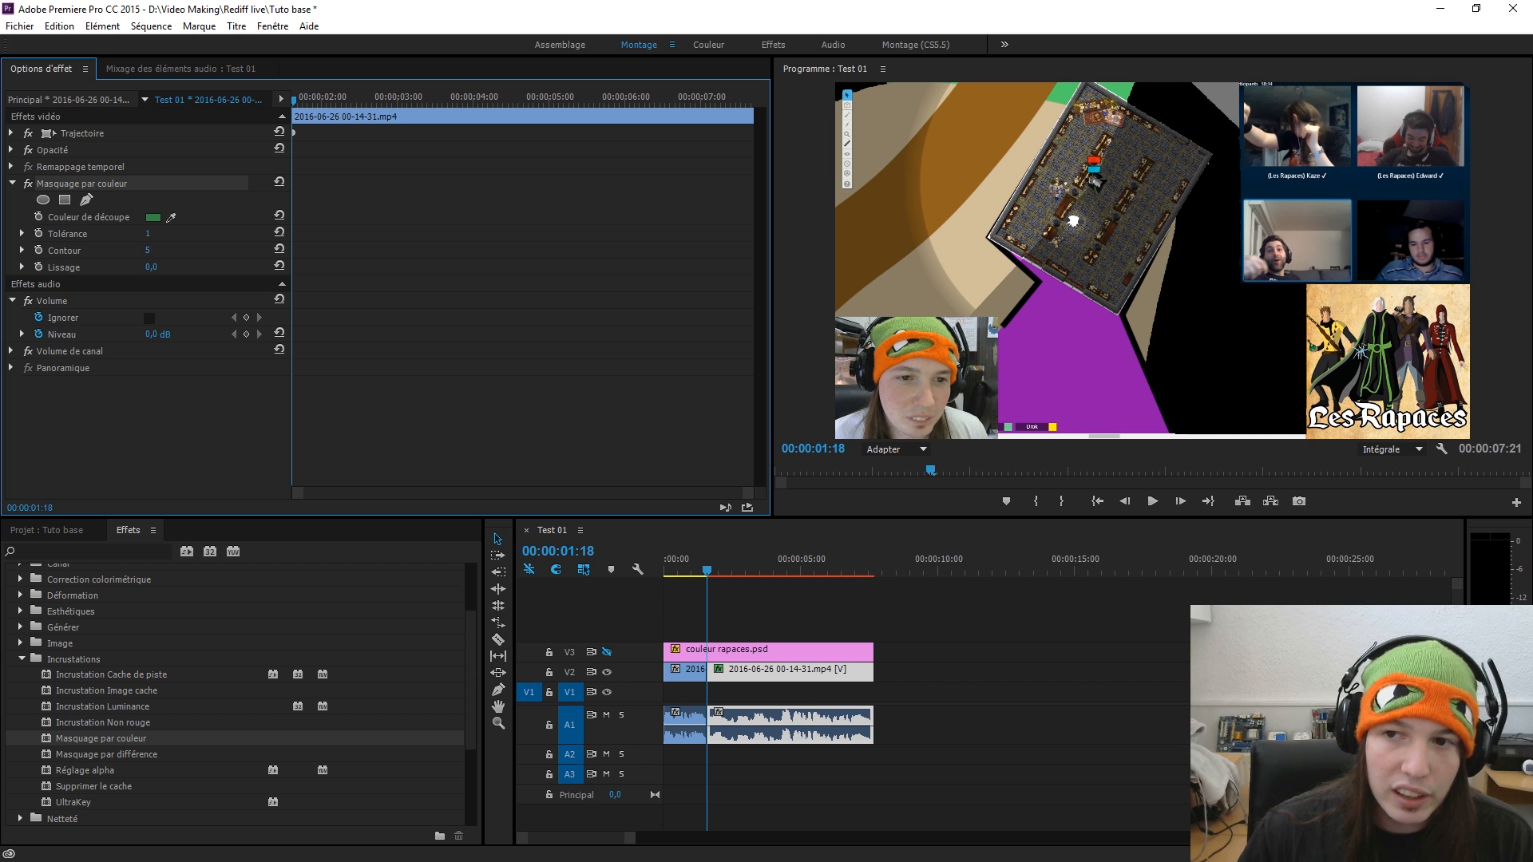
mouse_move(737, 570)
mouse_down()
mouse_move(721, 570)
mouse_move(759, 571)
mouse_move(716, 577)
mouse_up()
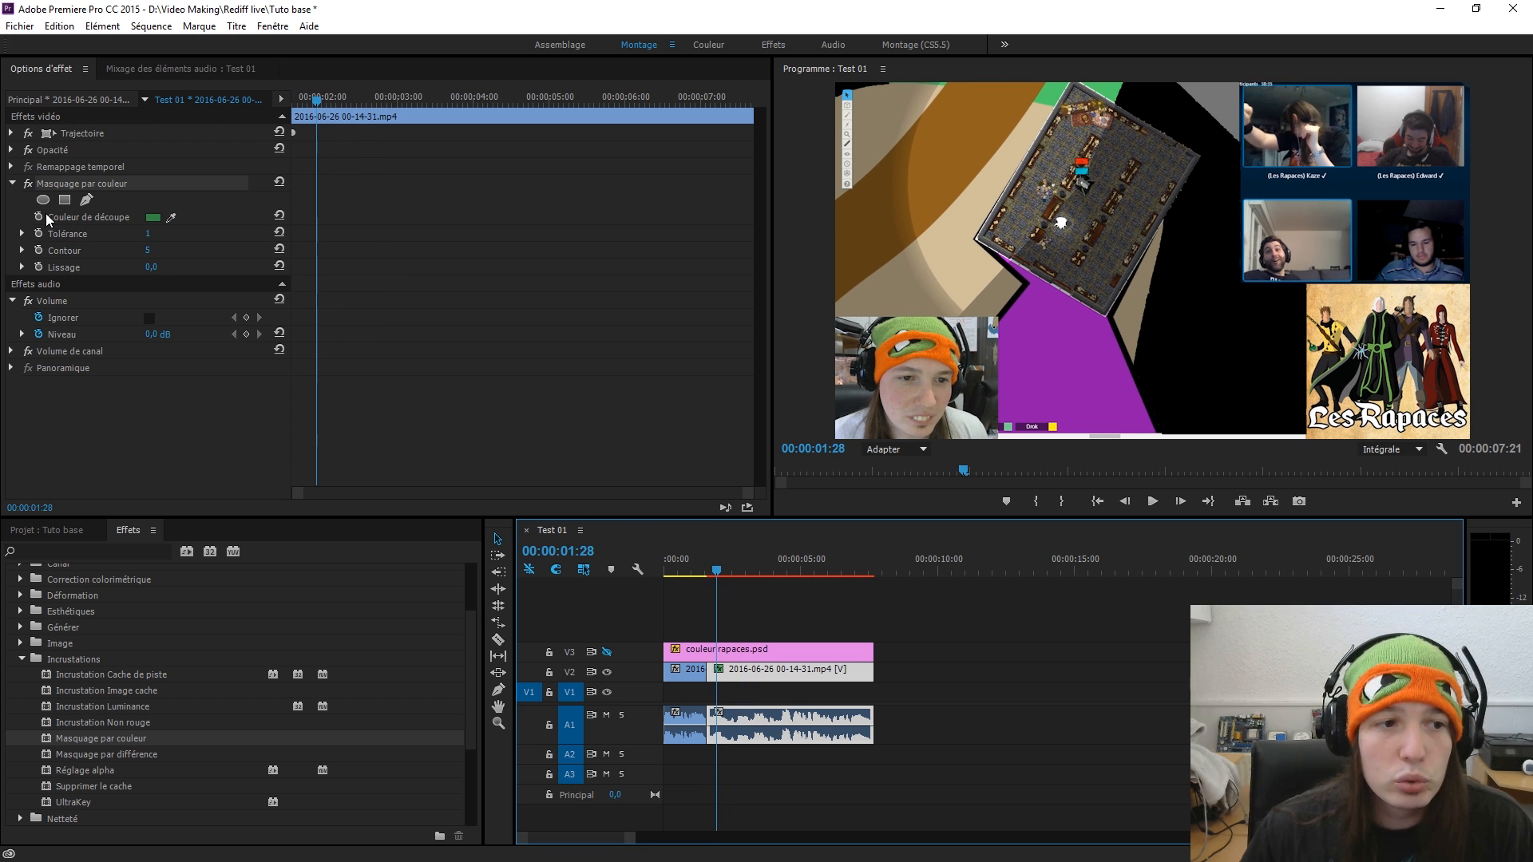
- Animate Tolérance from a keyframe at the clip's start to 153 at 00:00:04:09, and scrub back to preview it
drag(312, 104, 295, 105)
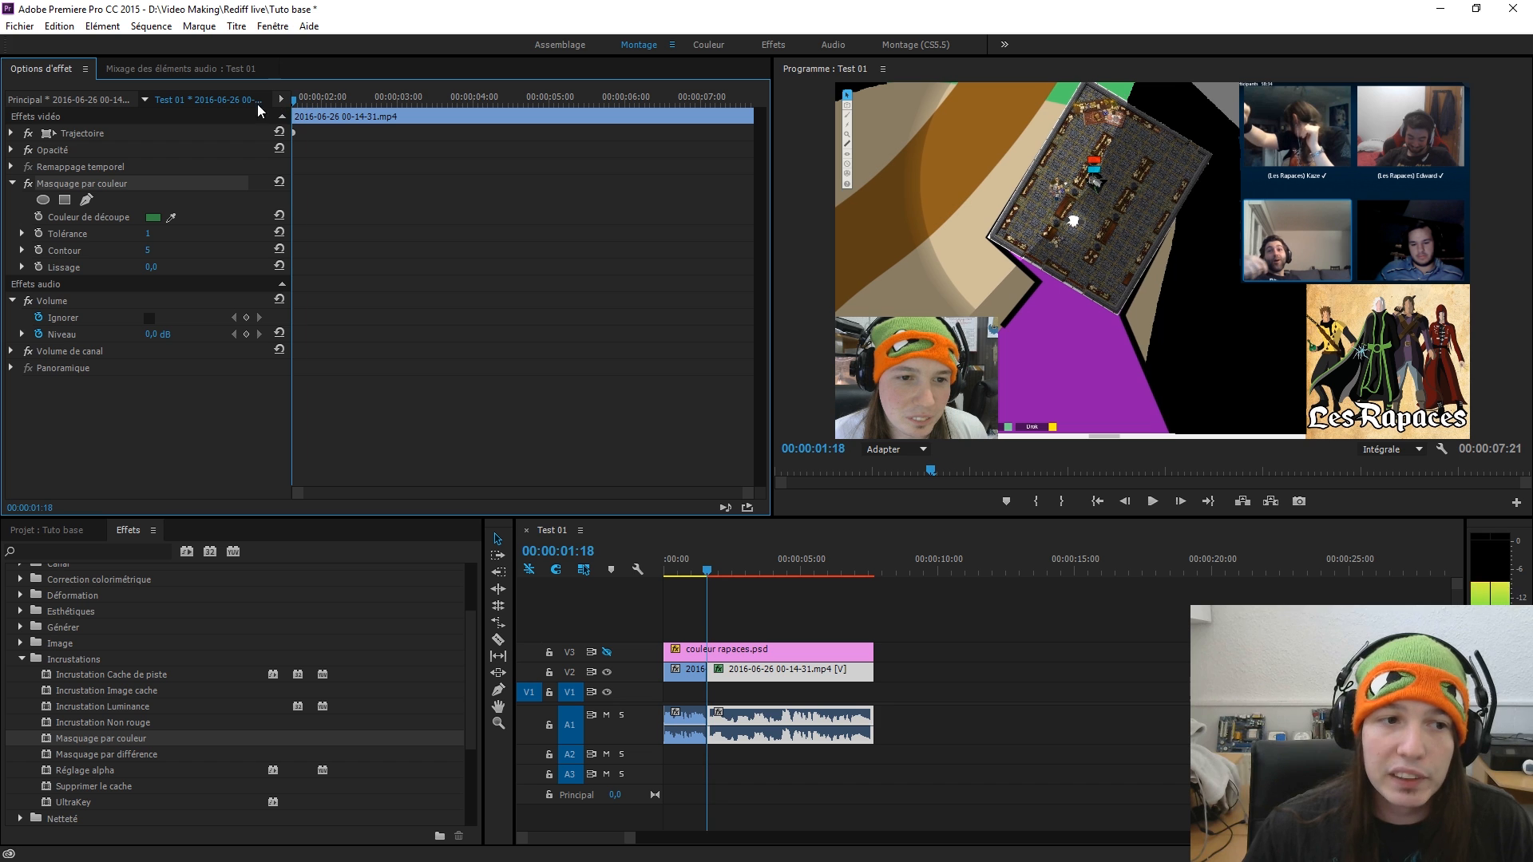
click(40, 234)
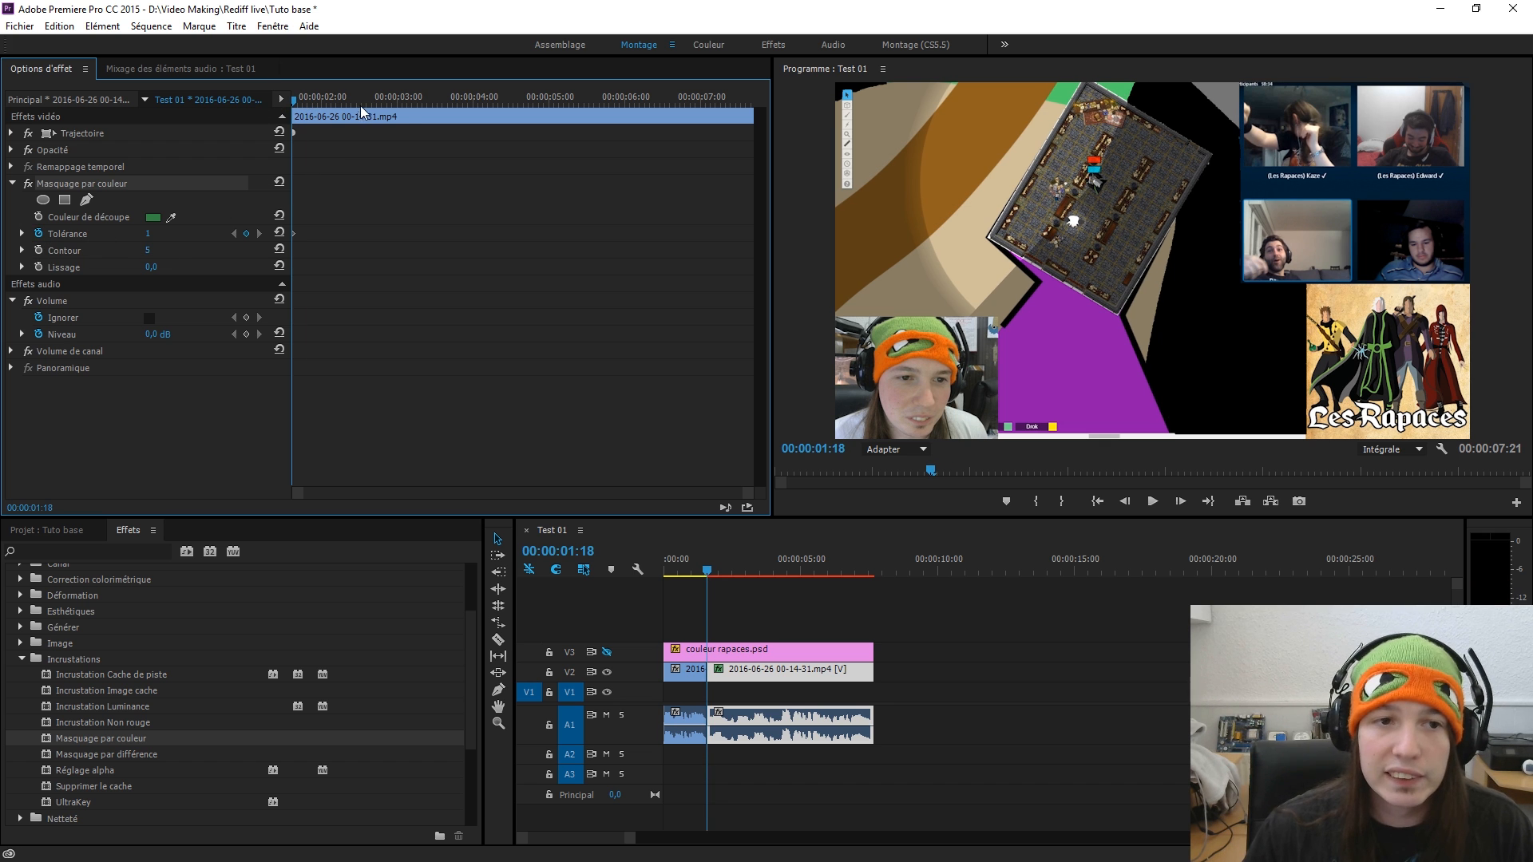
click(496, 100)
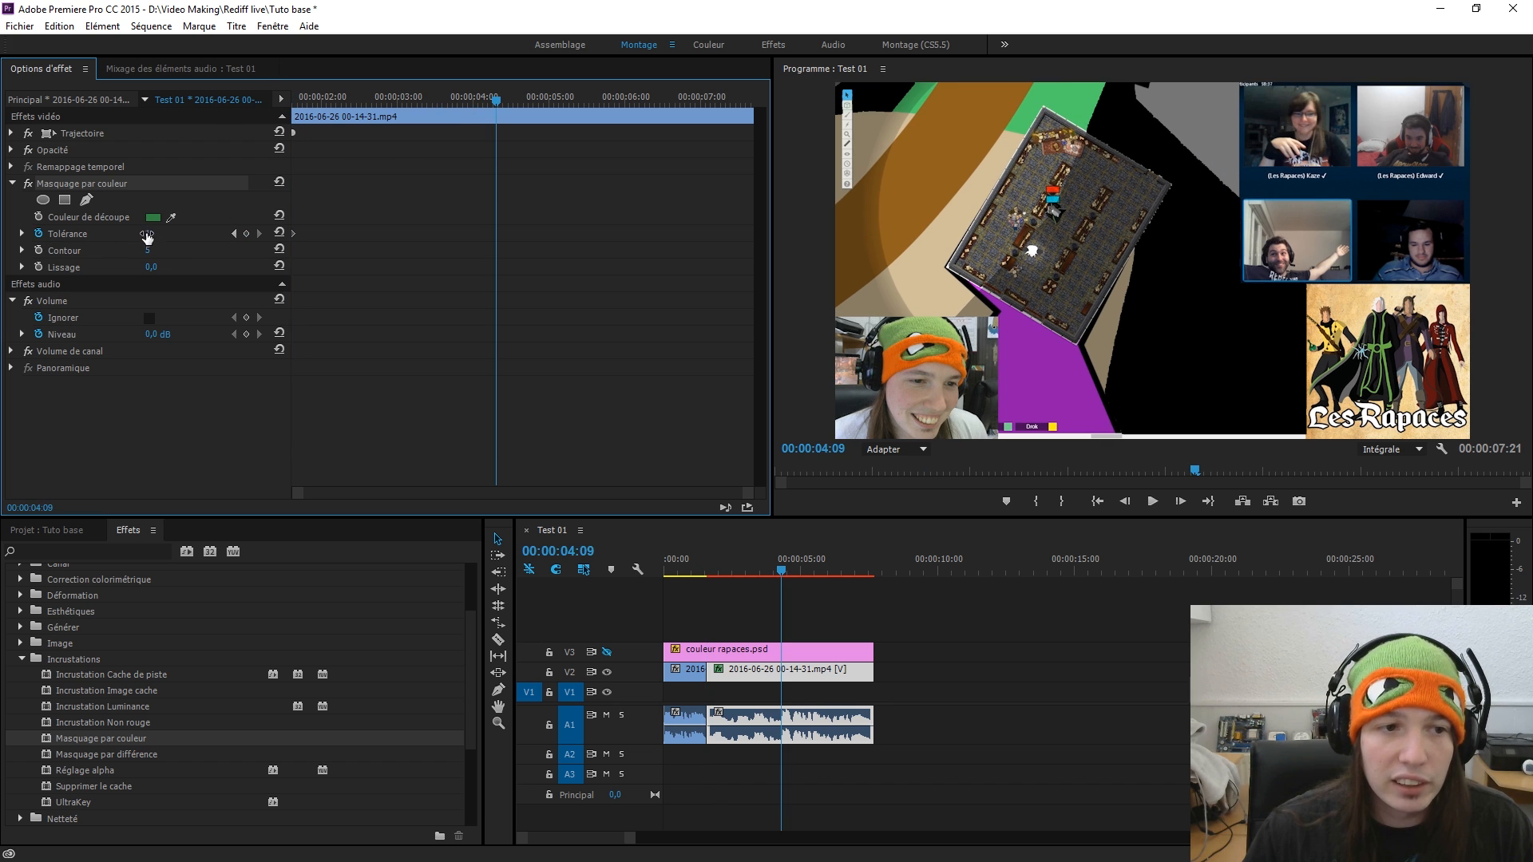
drag(148, 234, 269, 234)
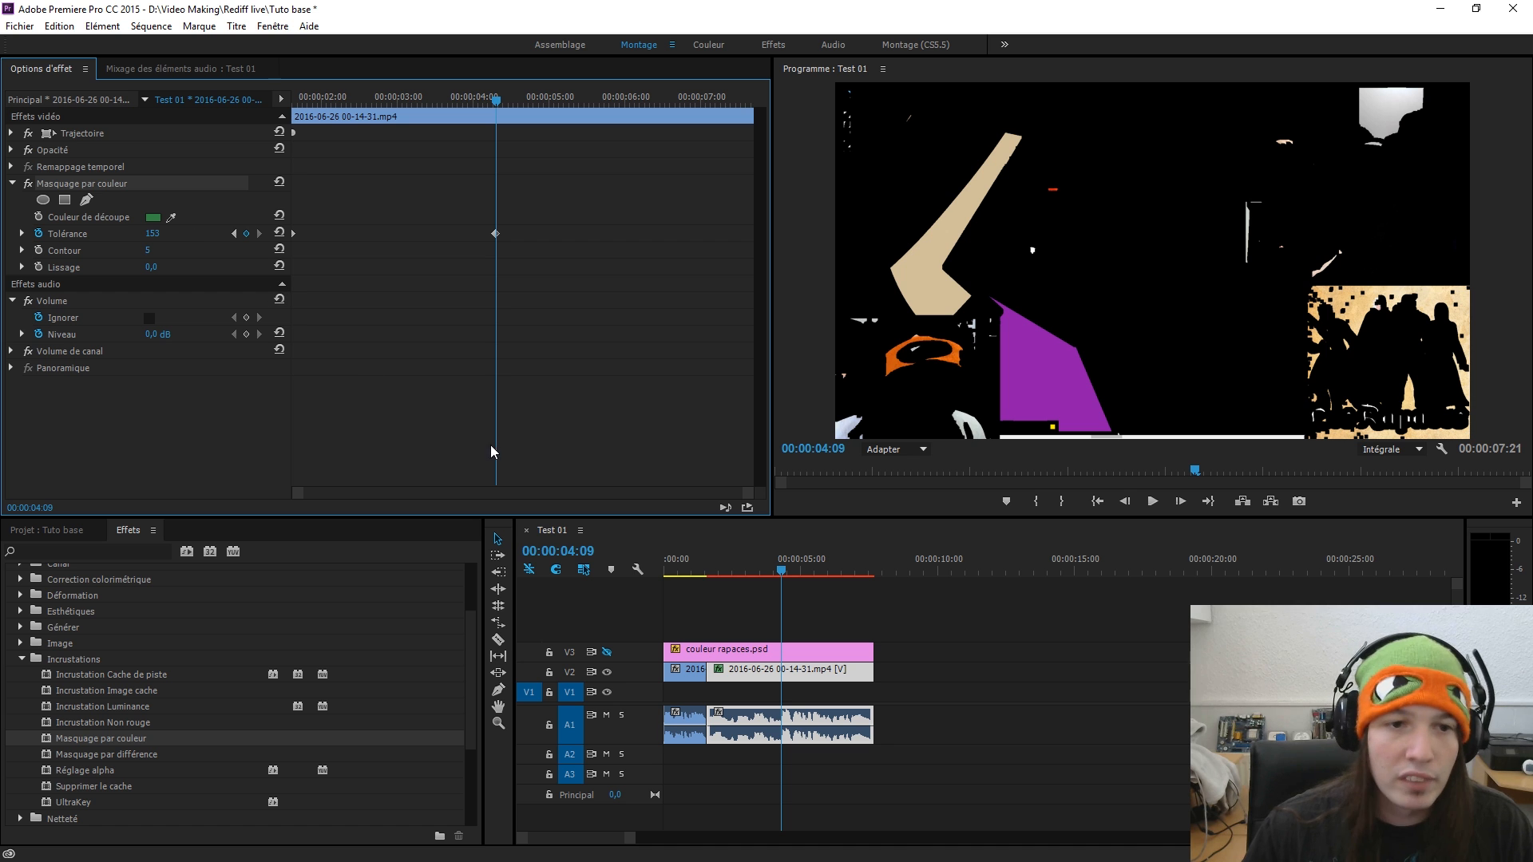
drag(498, 106, 237, 155)
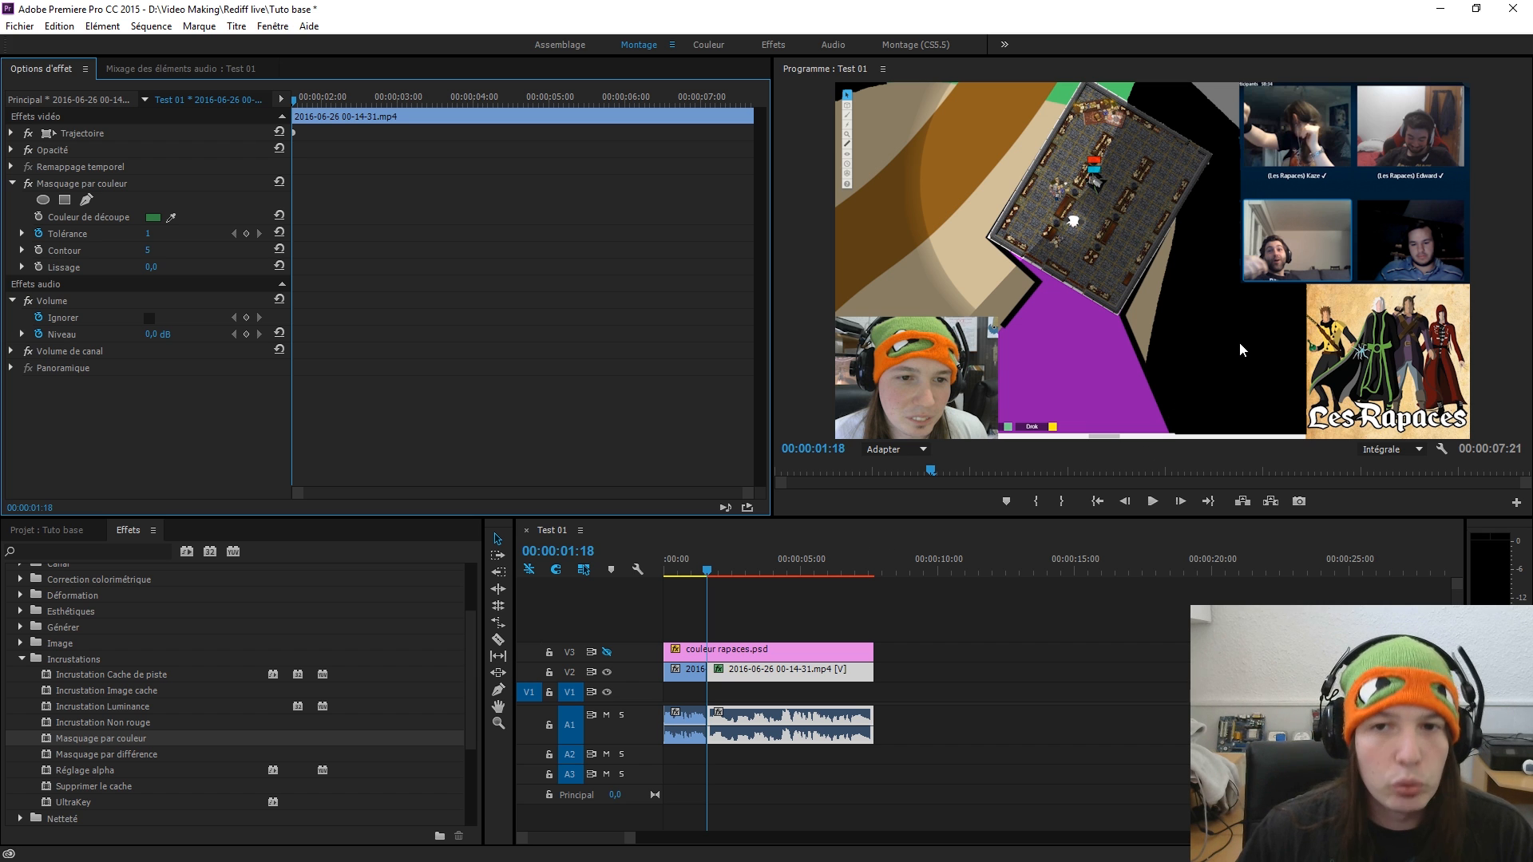
- Create a red FF0000 color matte at 1920 x 1080 and 30,00 i/s in the project, named Cache couleur
click(46, 531)
right_click(292, 739)
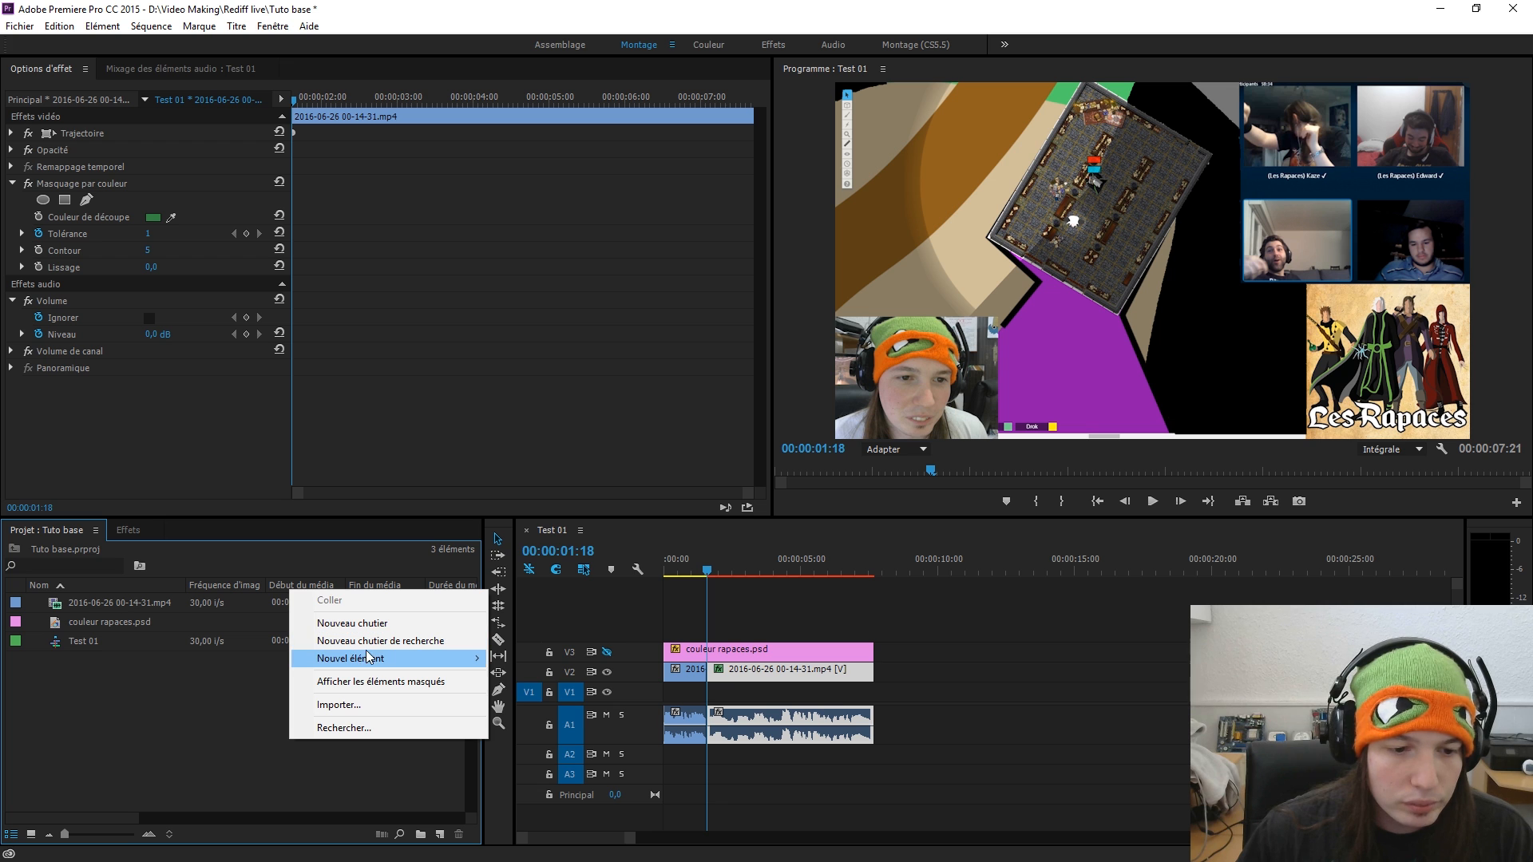
mouse_move(371, 658)
click(559, 782)
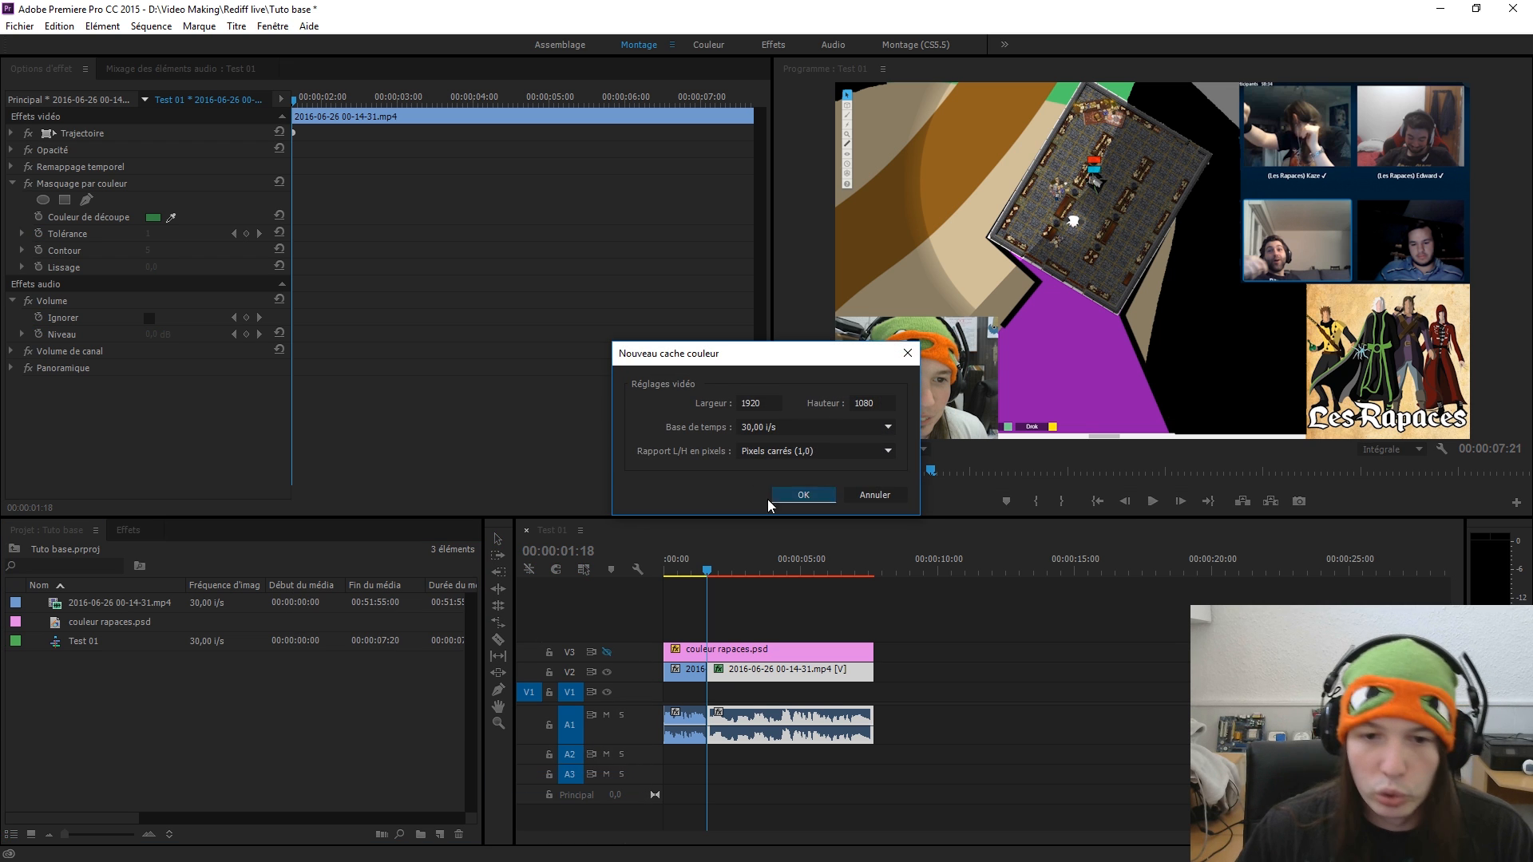
click(809, 495)
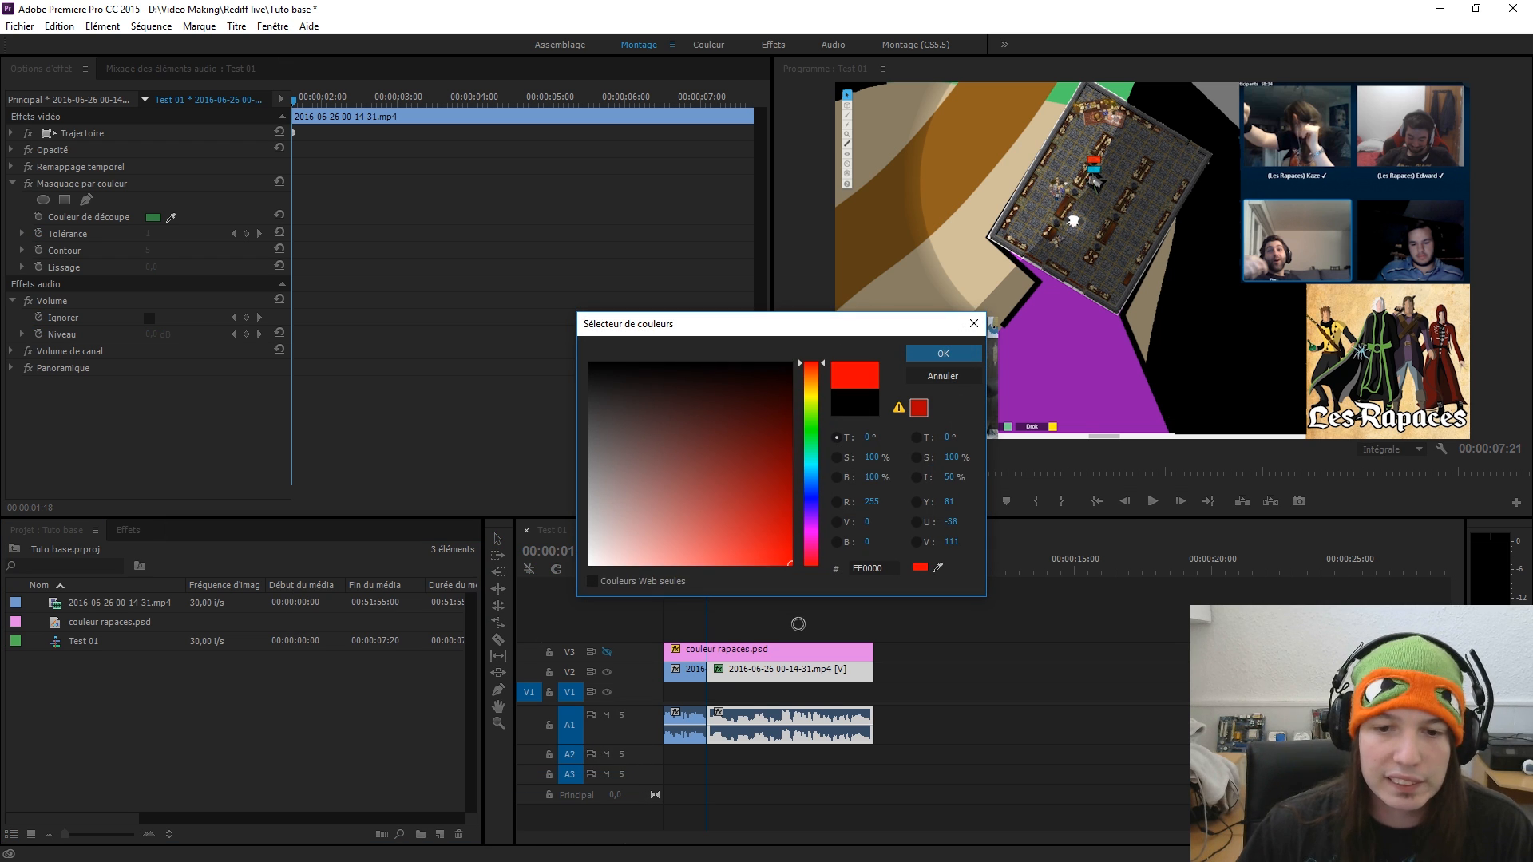
click(962, 355)
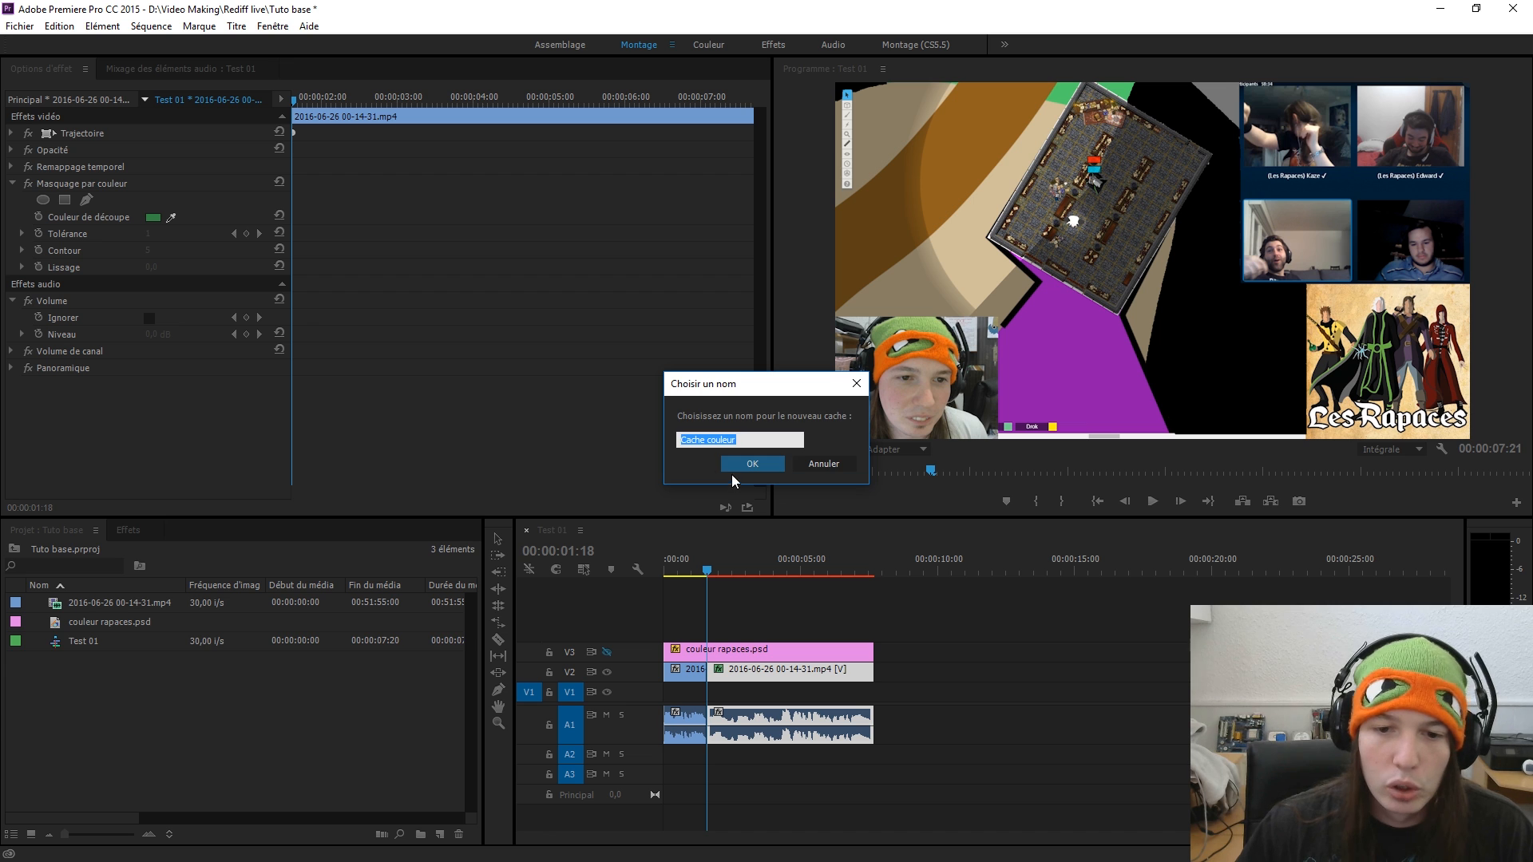
click(742, 465)
- Place Cache couleur on V1 beneath the keyed clip to preview the fill, and delete it from the timeline
drag(107, 620, 873, 688)
click(750, 559)
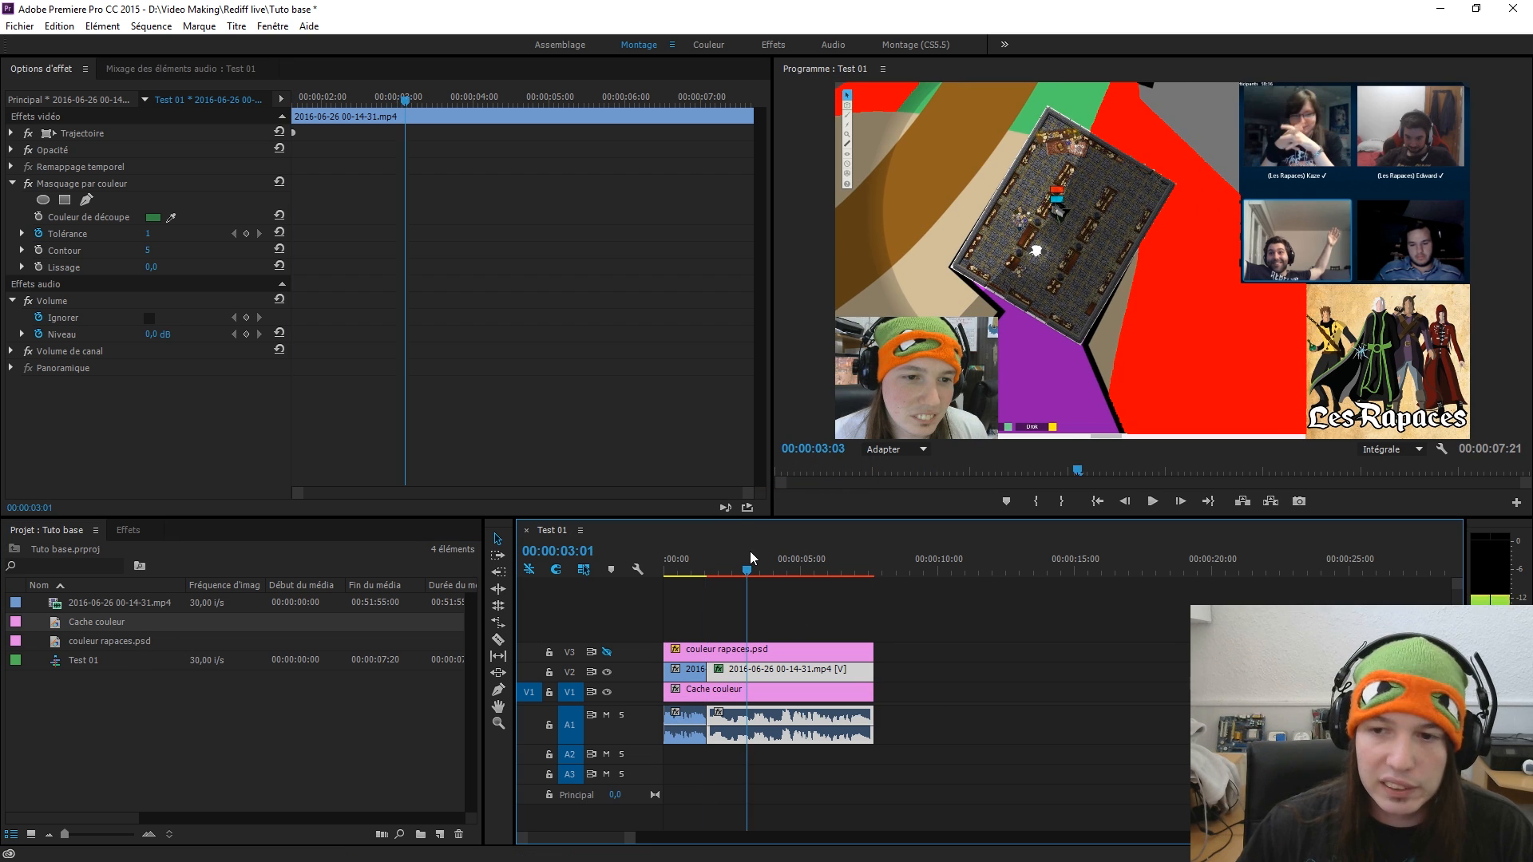
click(778, 688)
key(Delete)
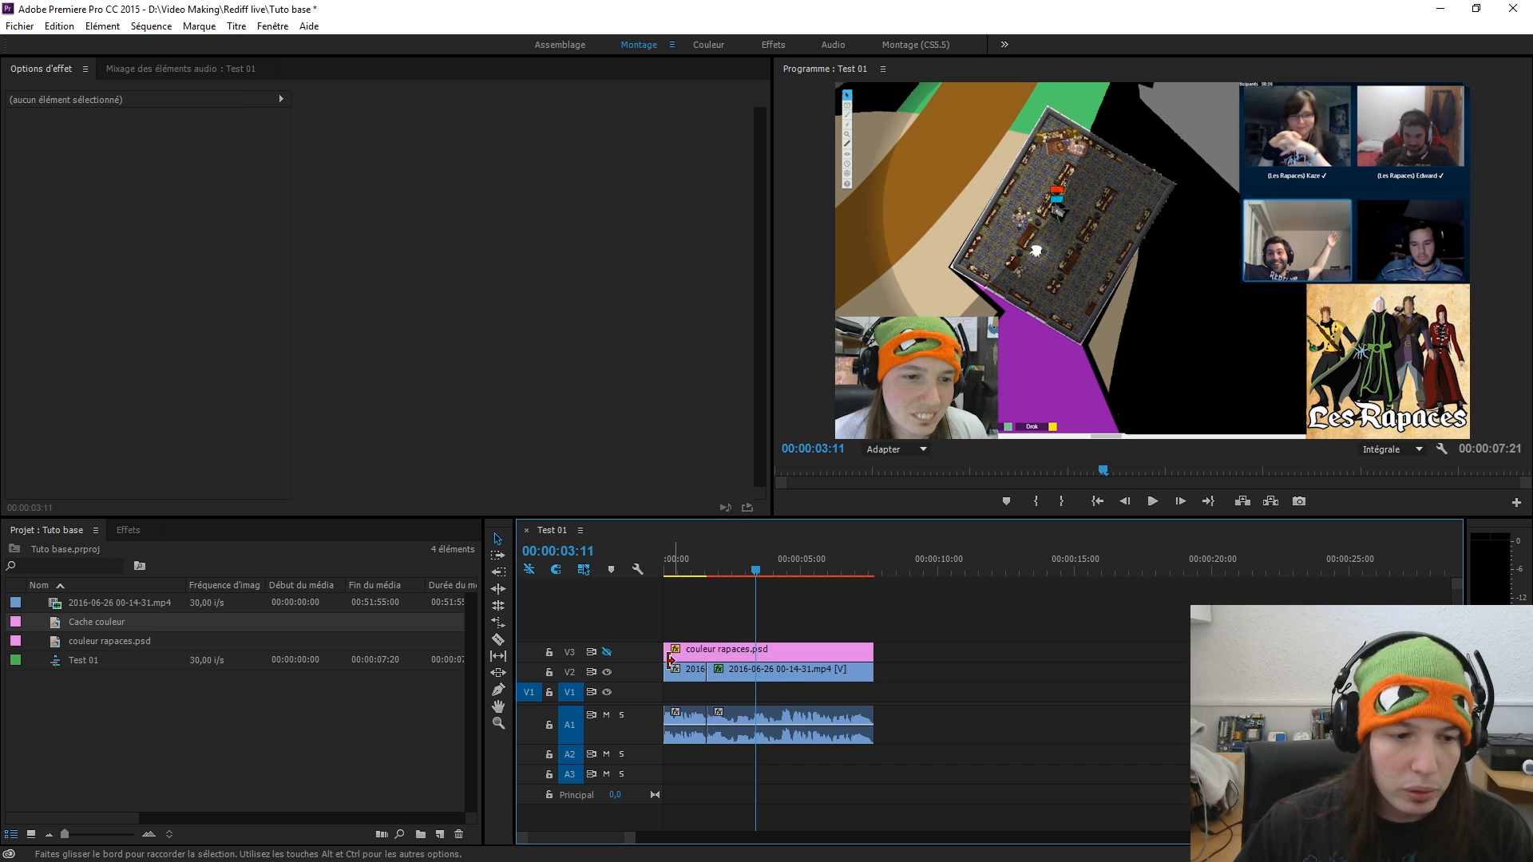
- Try layering the short first video clip on V1 beneath the keyed clip and repositioning it in the frame
drag(688, 670, 759, 694)
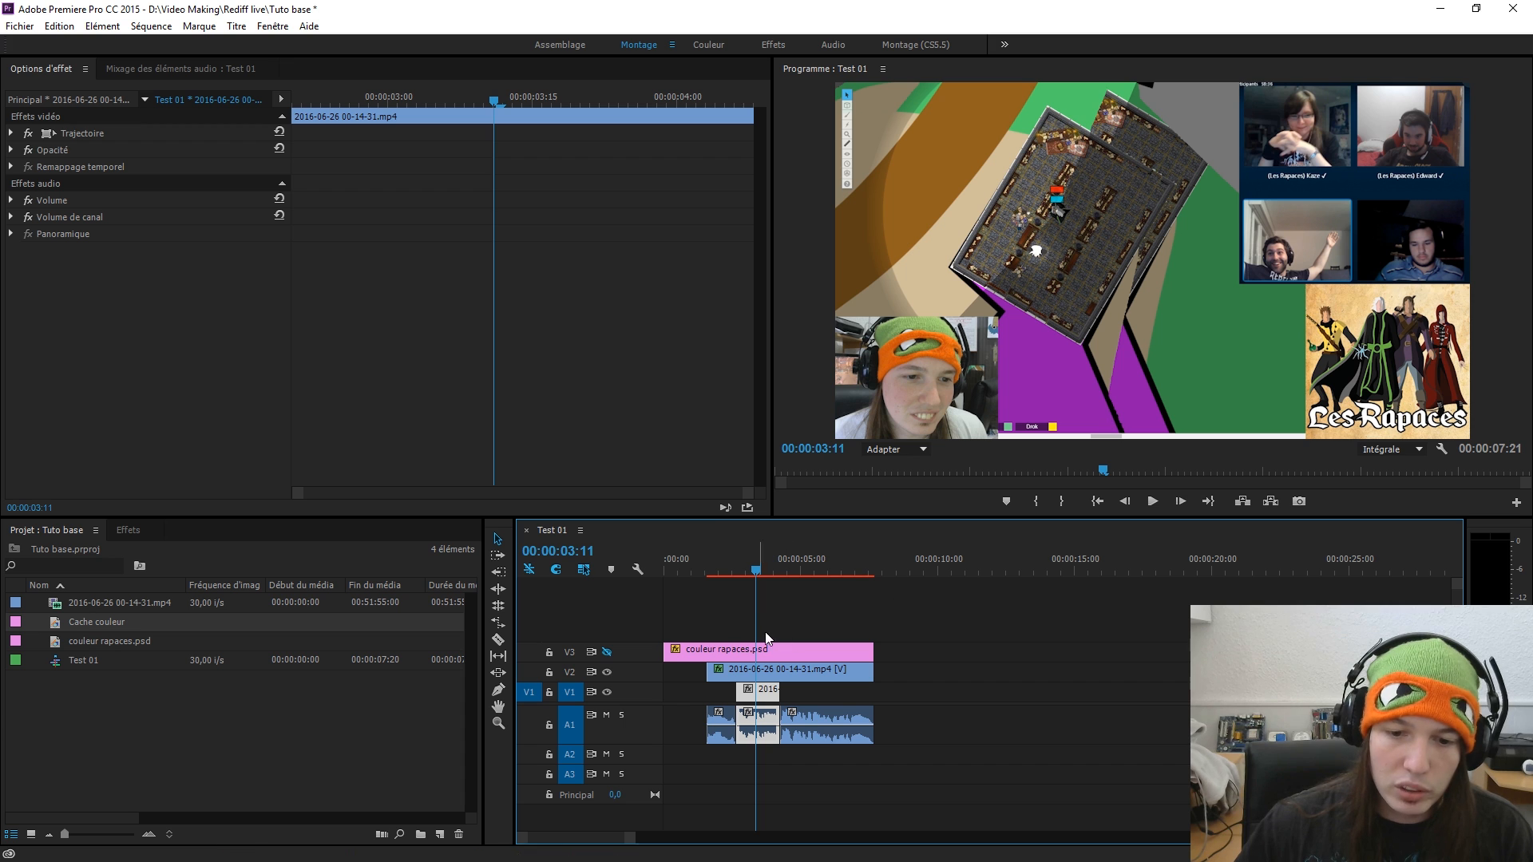
click(766, 571)
drag(765, 571, 760, 570)
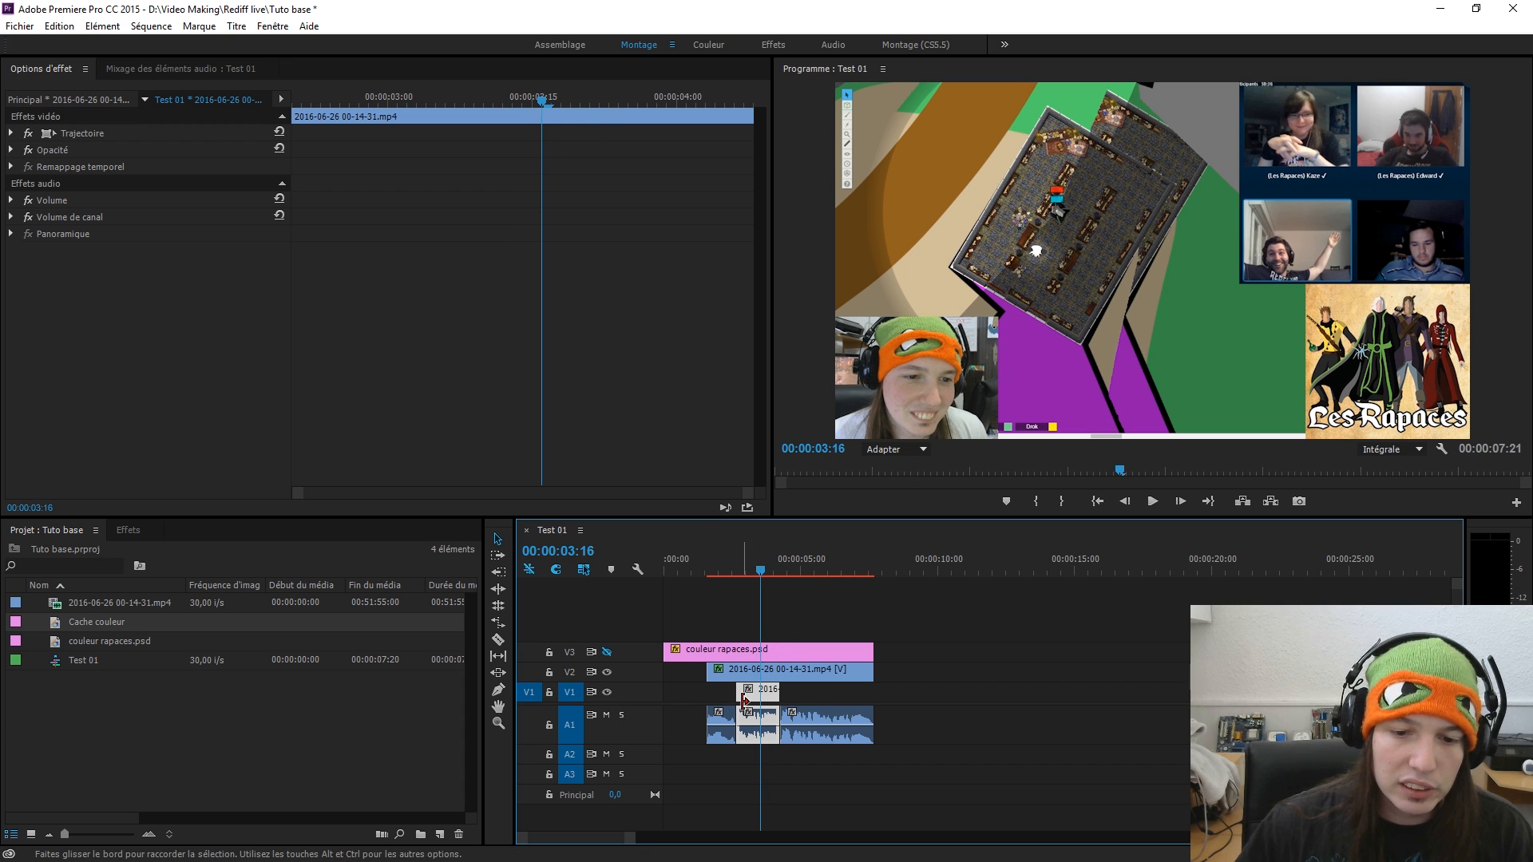
click(80, 134)
drag(1173, 315, 942, 467)
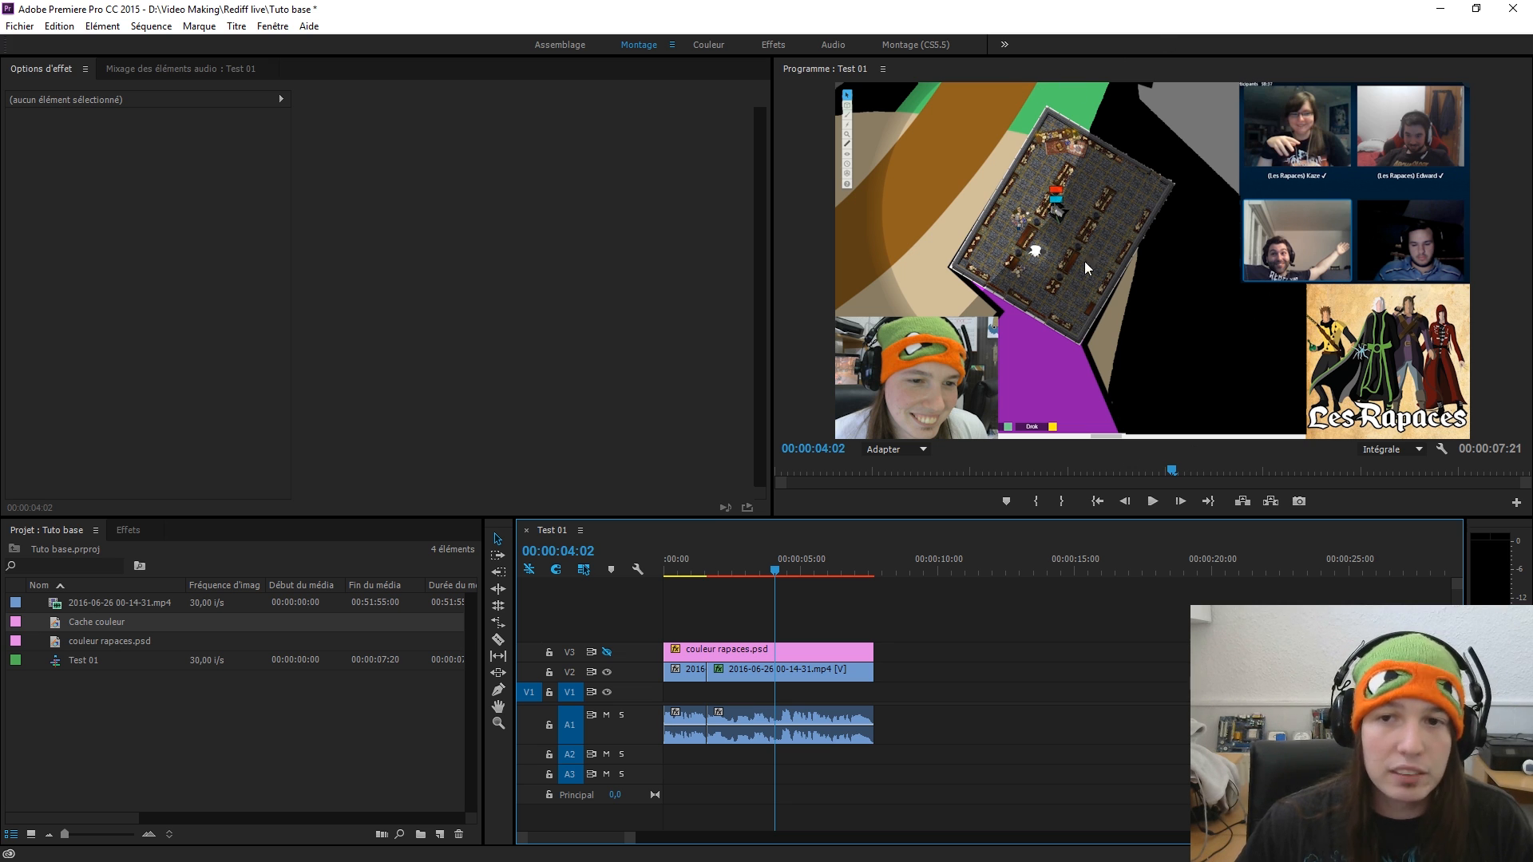
- Add a rectangular mask to the second V2 clip's Masquage par couleur, fit its corners around the lower green area, and deselect the clip
click(777, 669)
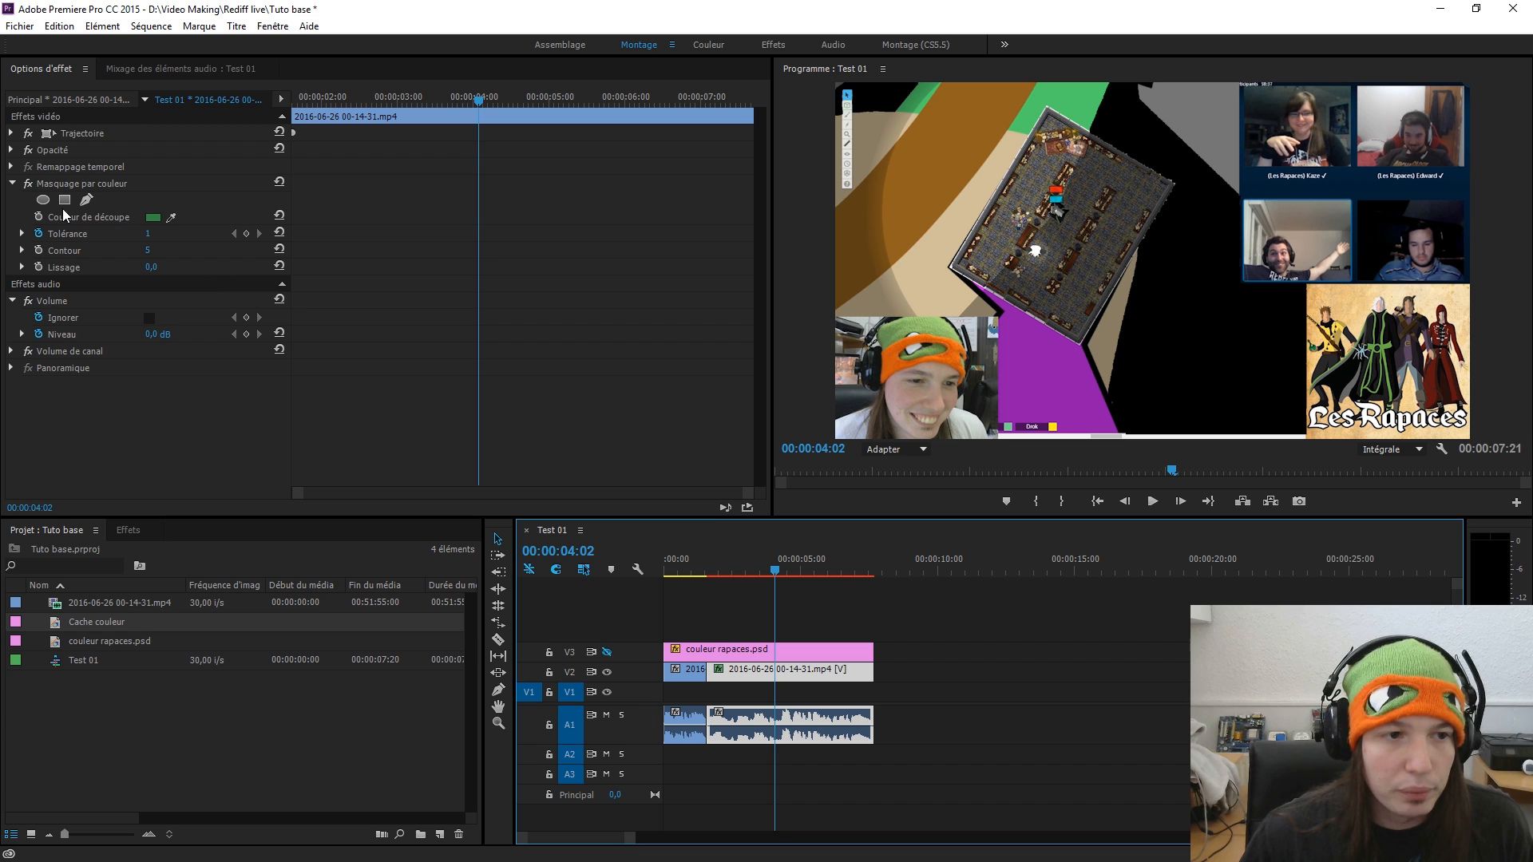
click(88, 200)
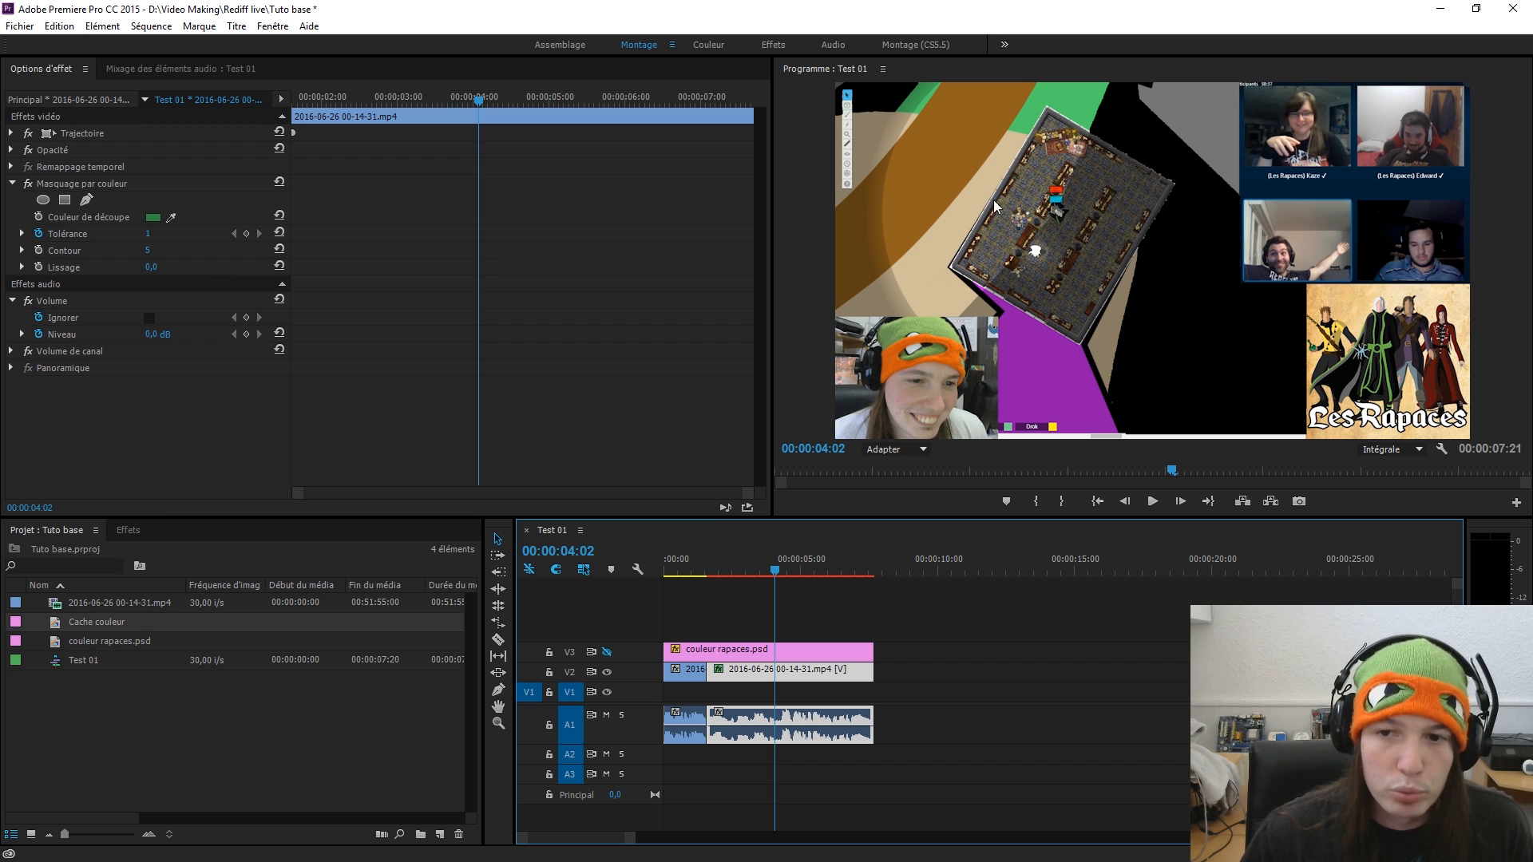
click(65, 199)
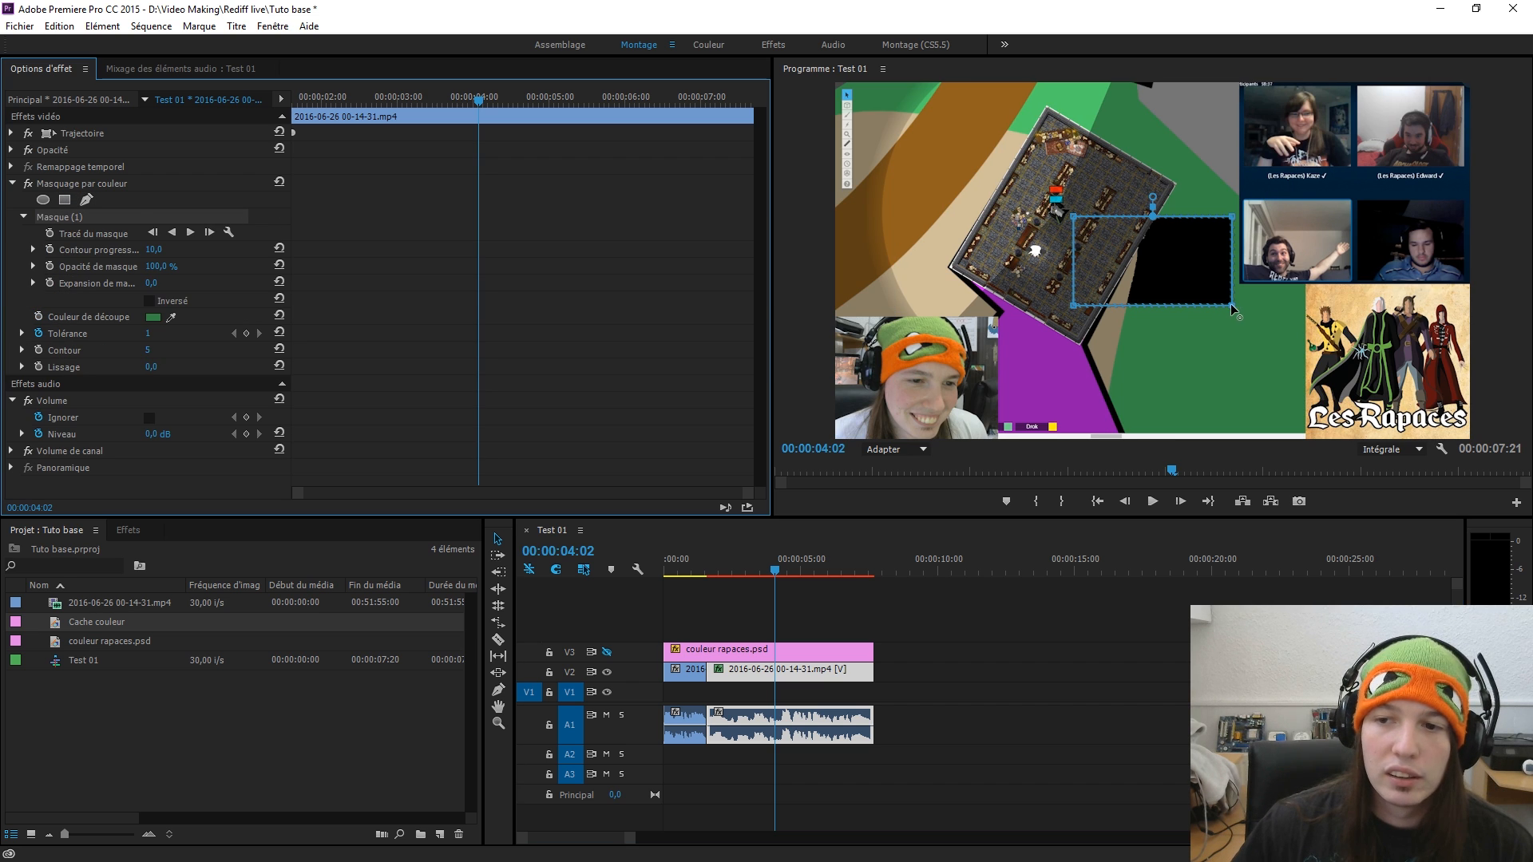
drag(1232, 305, 1310, 437)
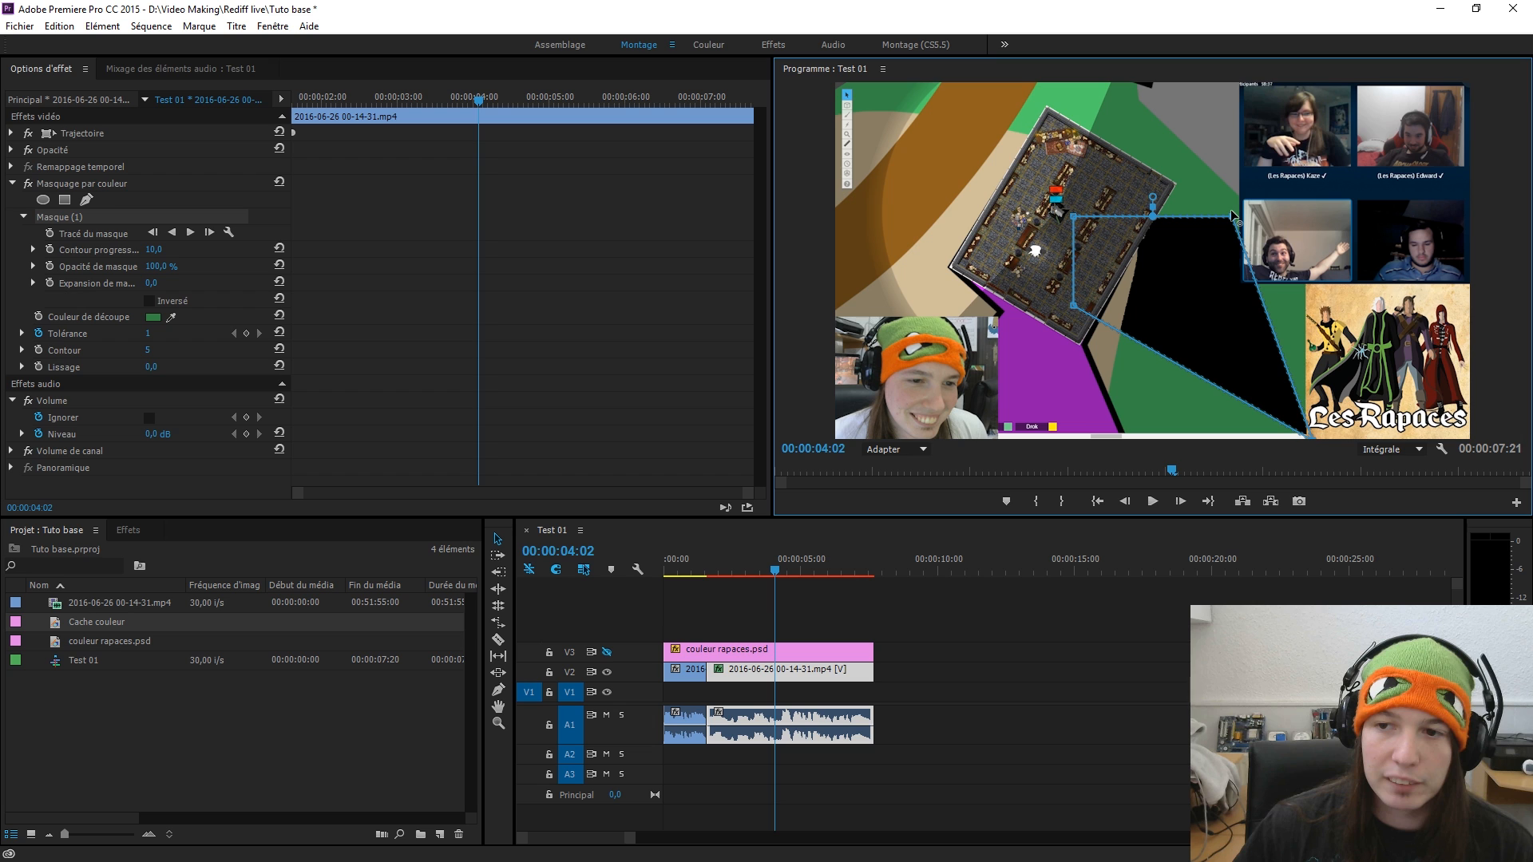
drag(1234, 217, 1315, 258)
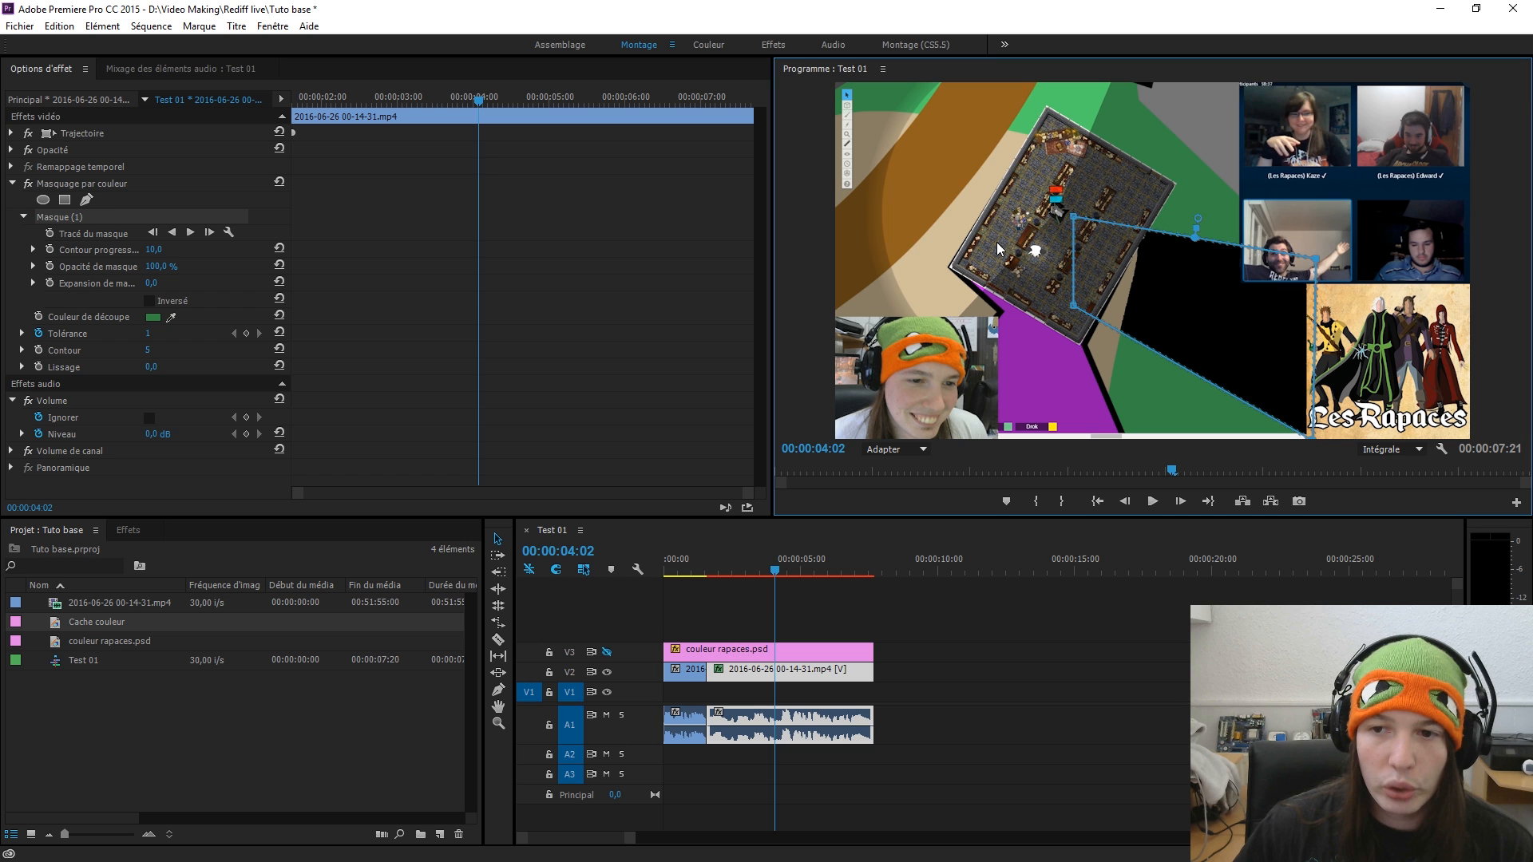
drag(1074, 216, 1090, 437)
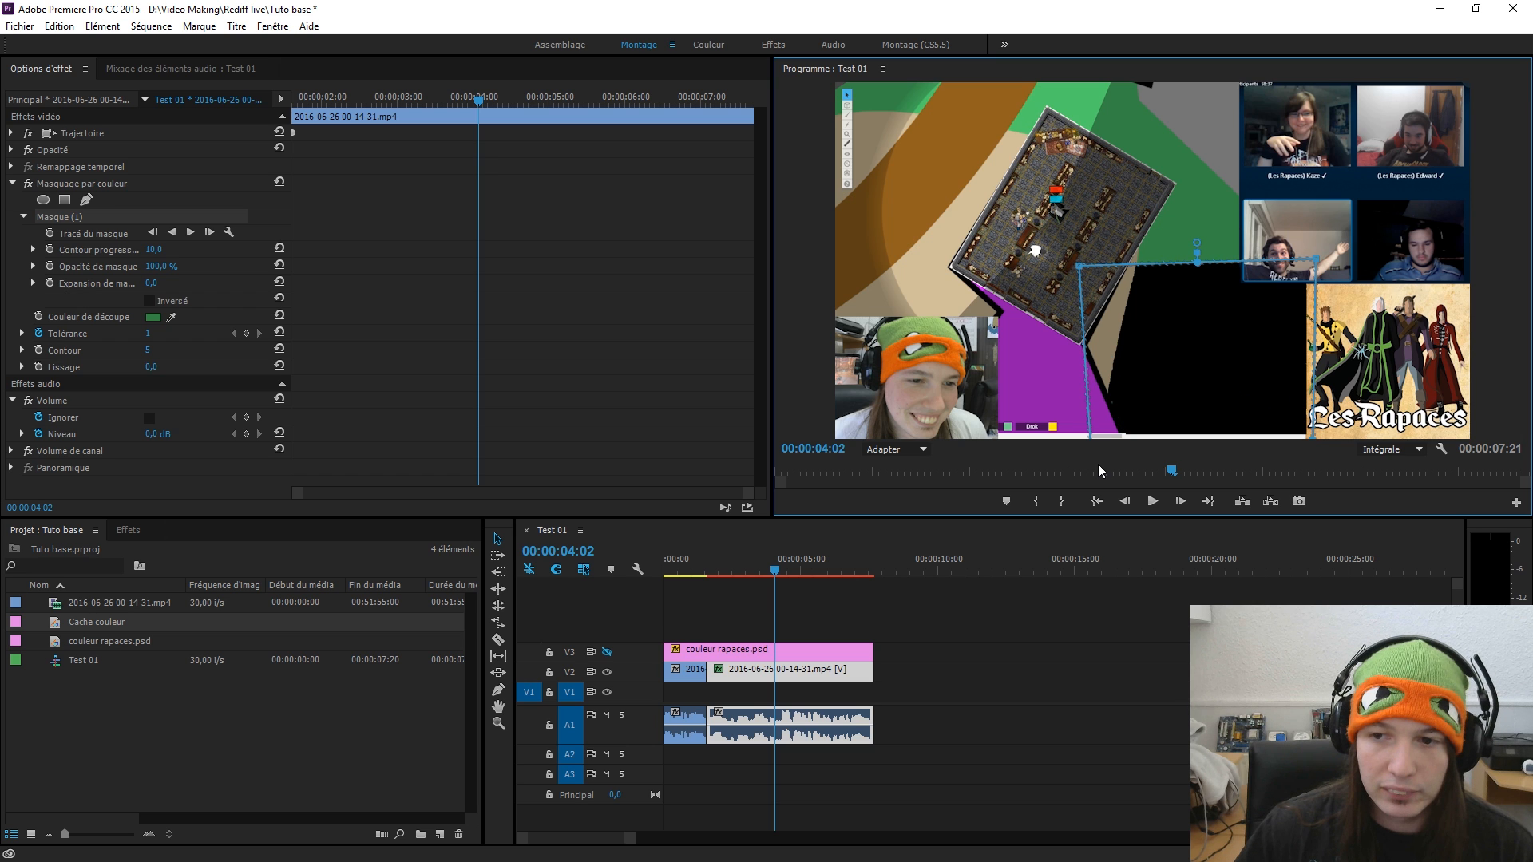
click(1171, 672)
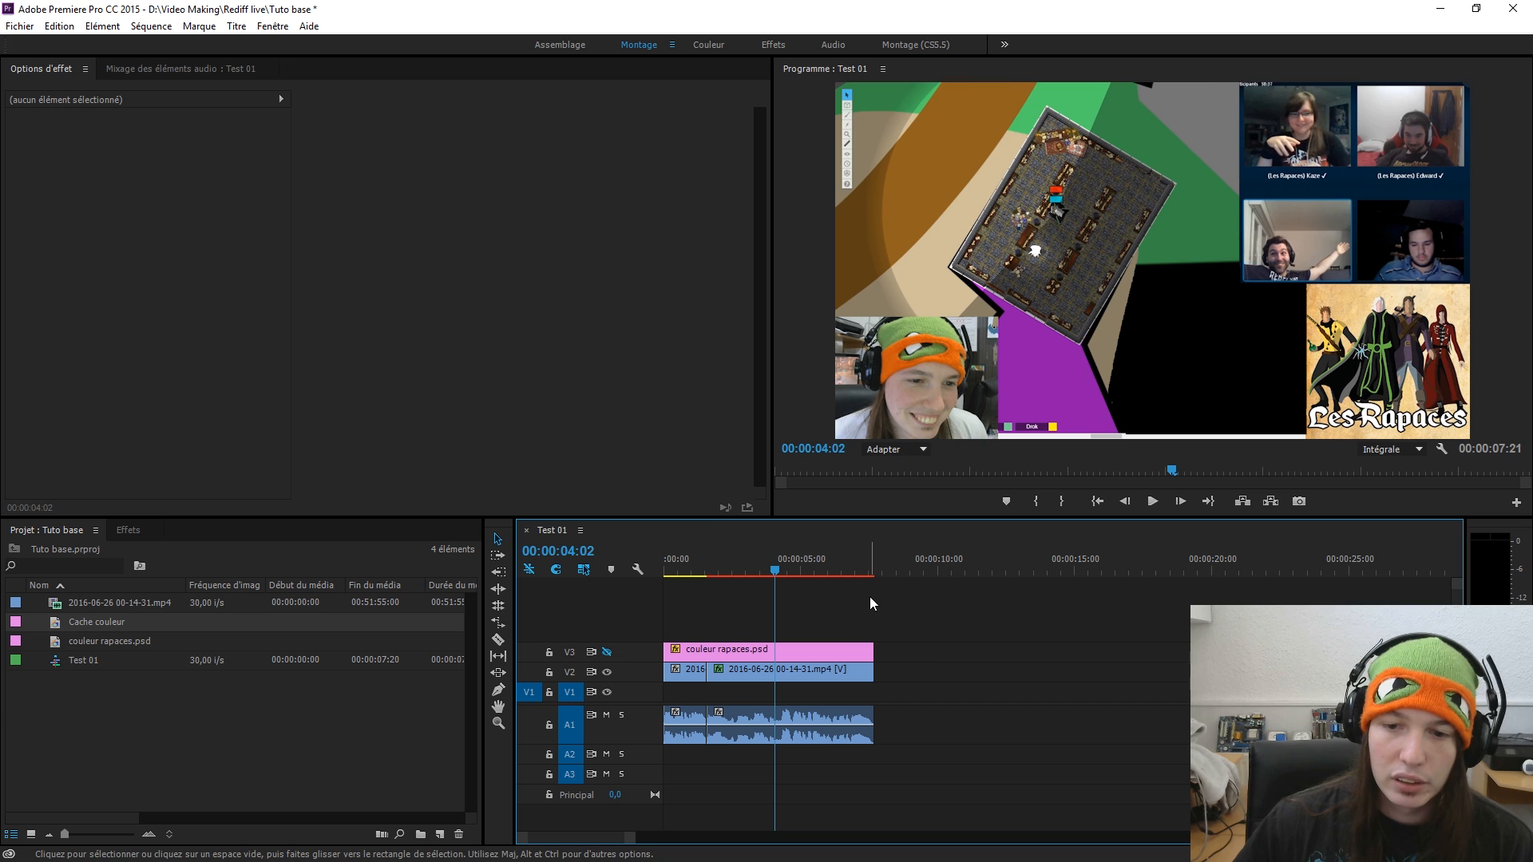
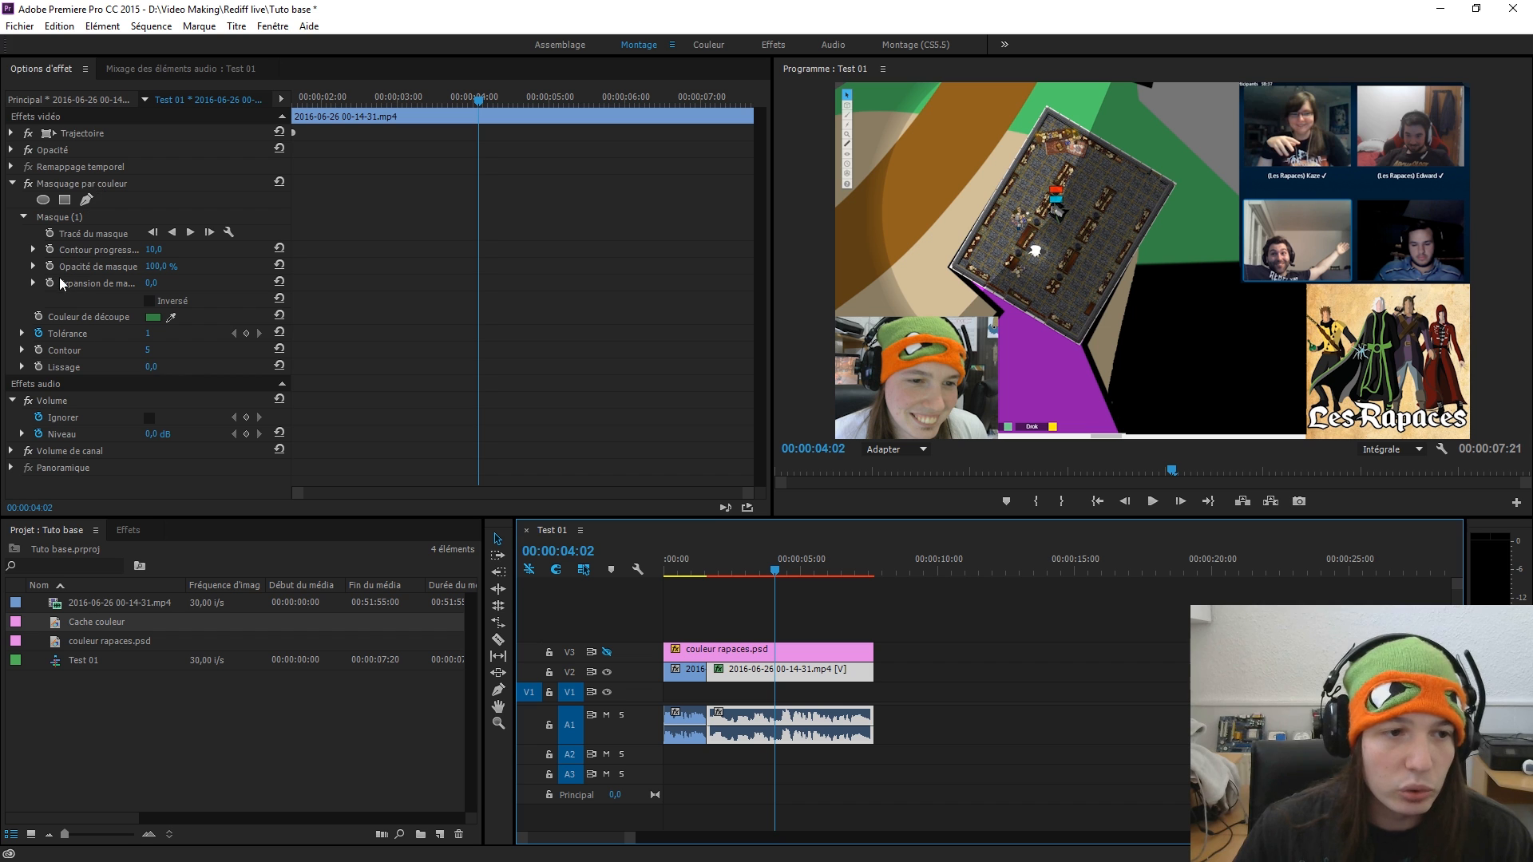
- Delete the Masquage par couleur effect from the second V2 clip and expand its Opacité settings
click(100, 183)
key(Delete)
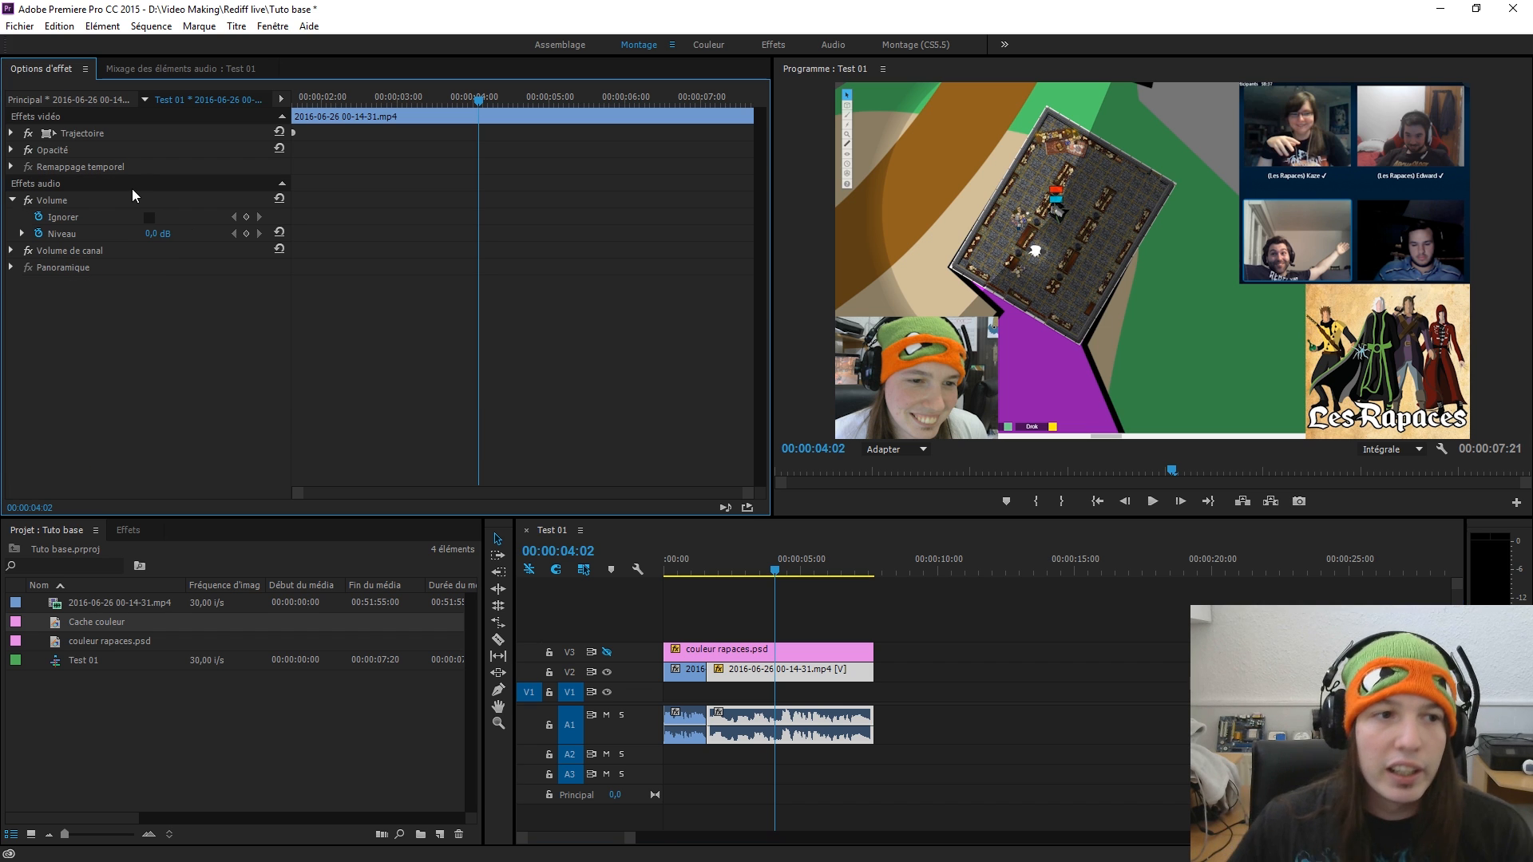
click(11, 150)
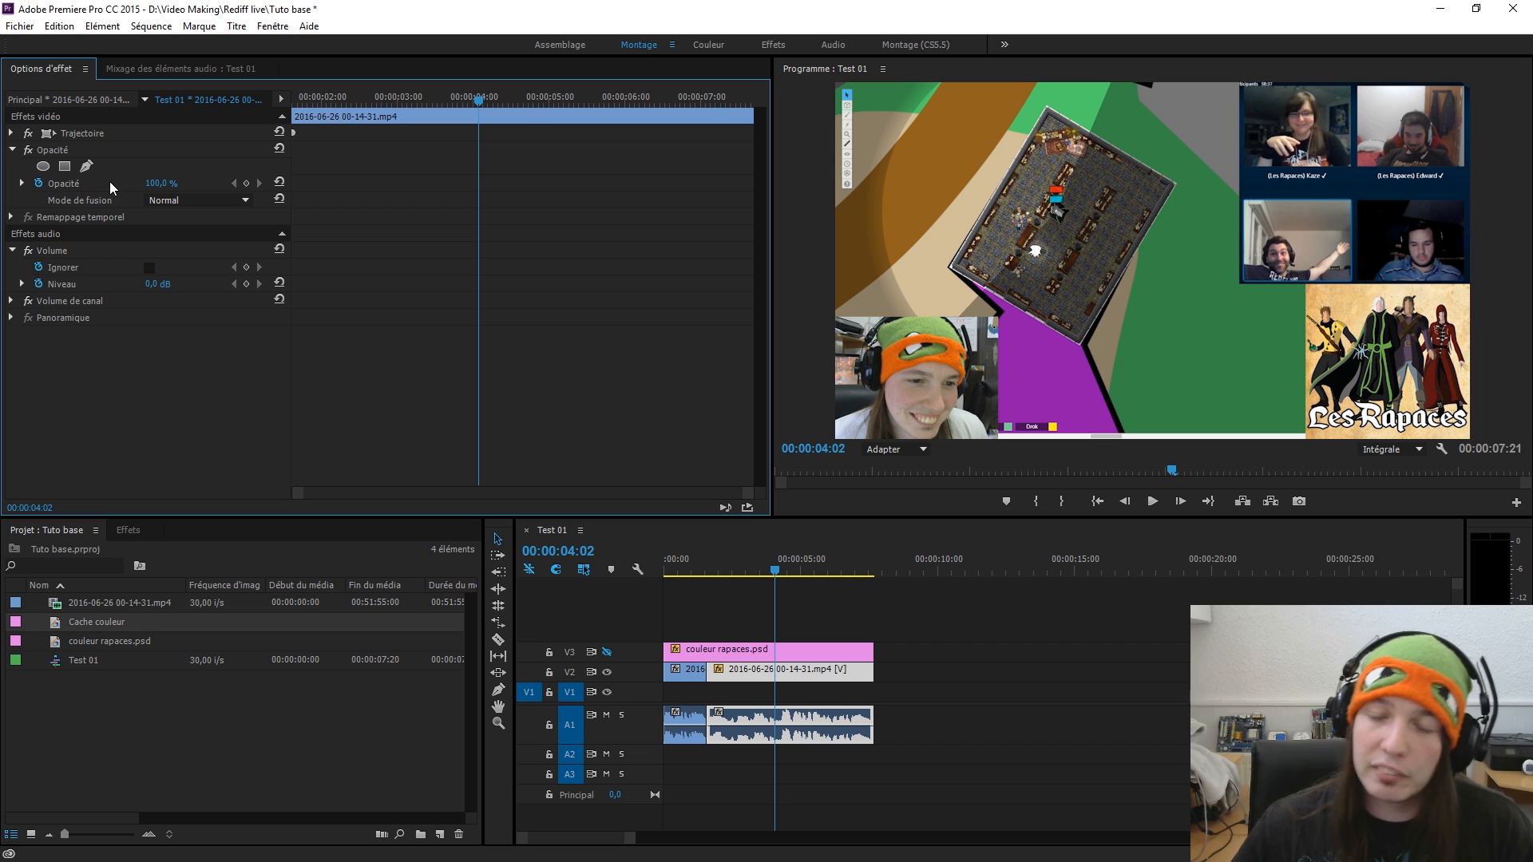
- Show the effects library, move couleur rapaces.psd up to V4, and reselect the second video clip on V2
click(130, 531)
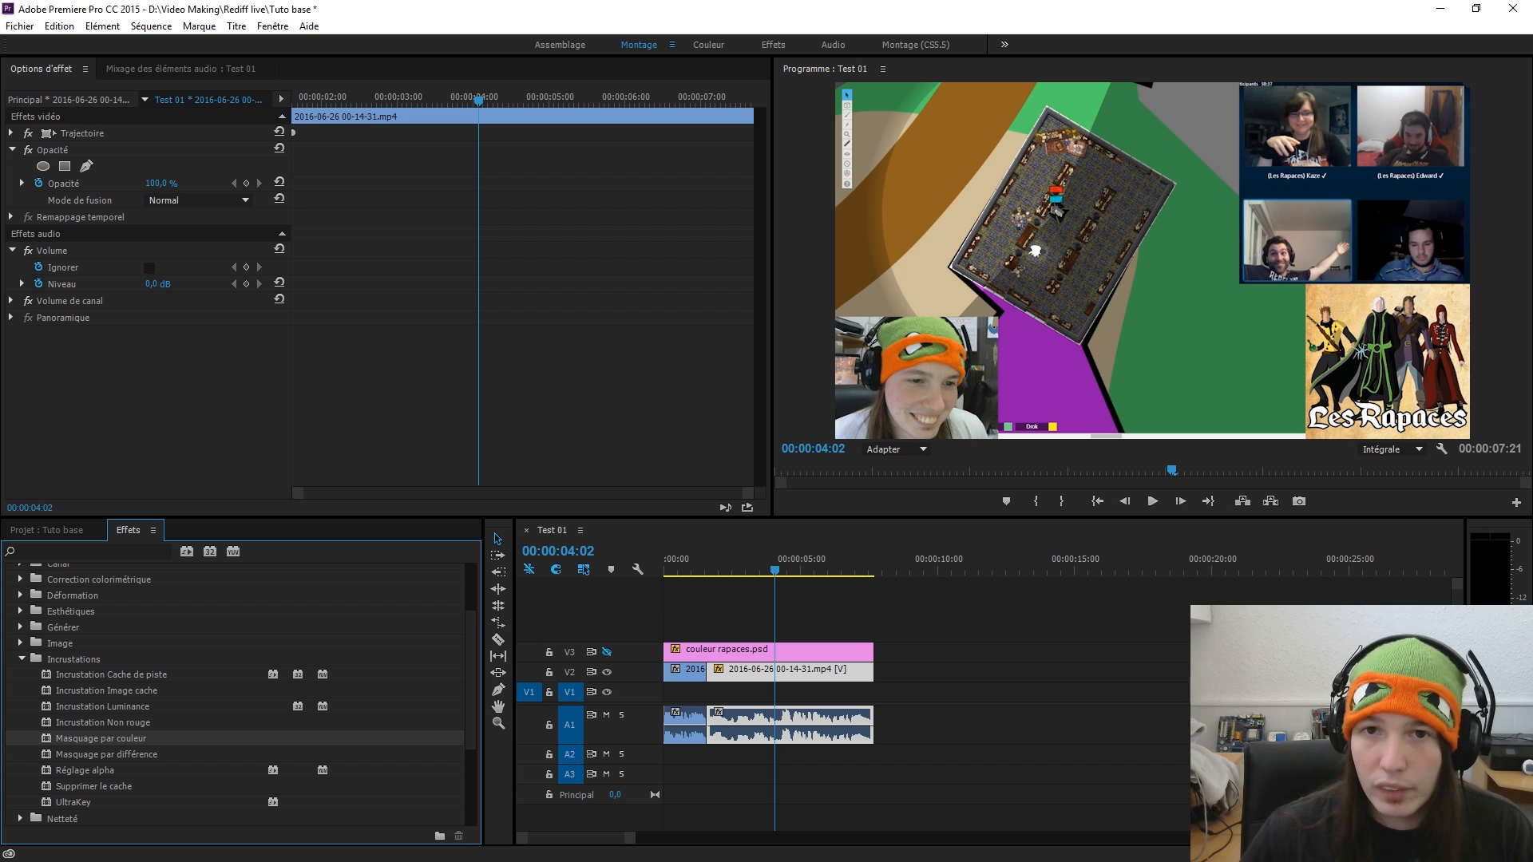
key(alt+Tab)
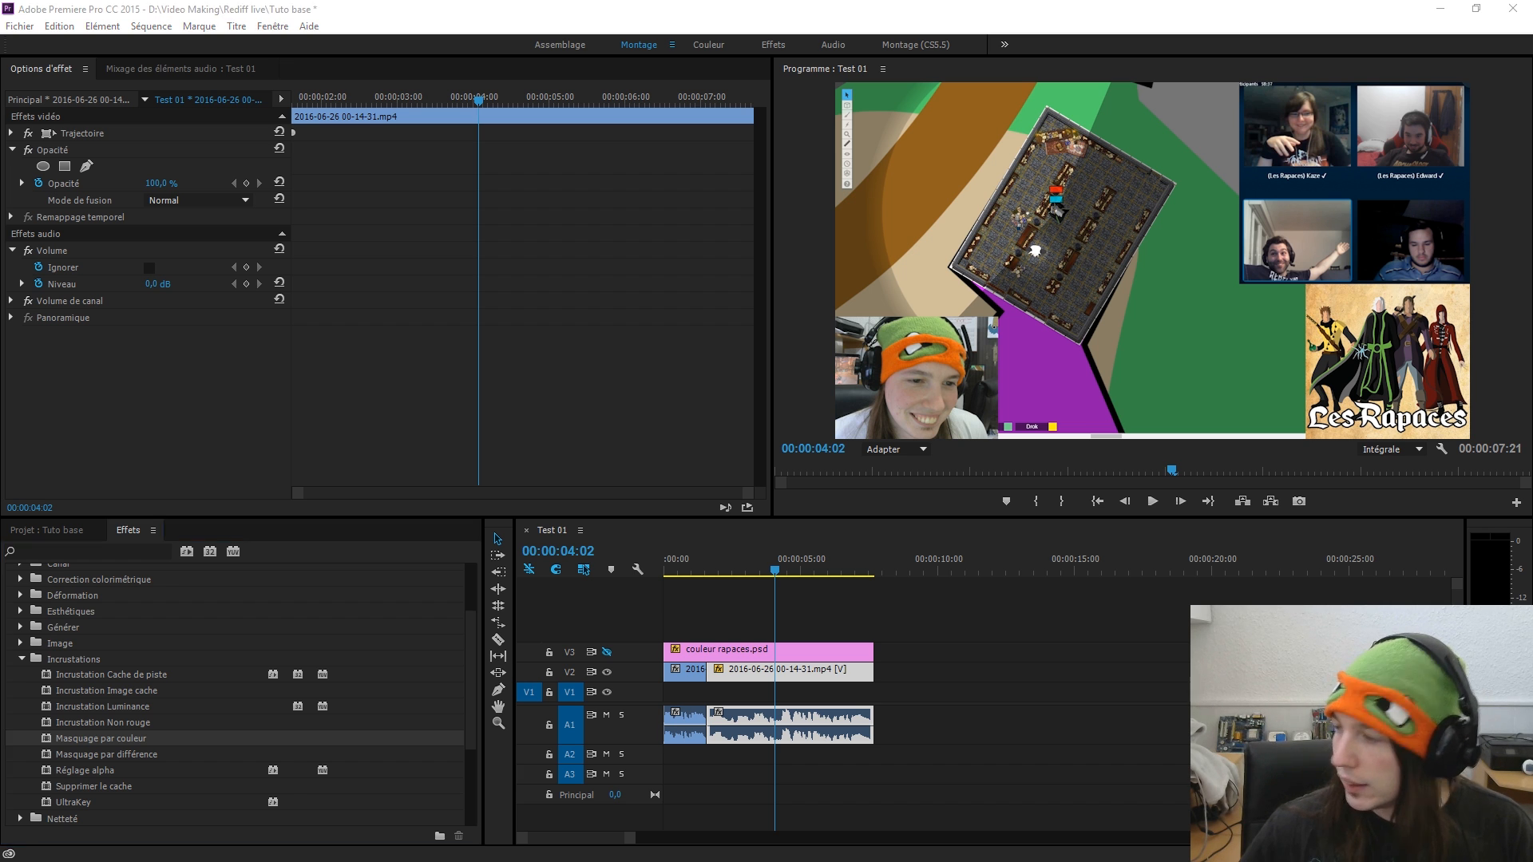
key(alt+Tab)
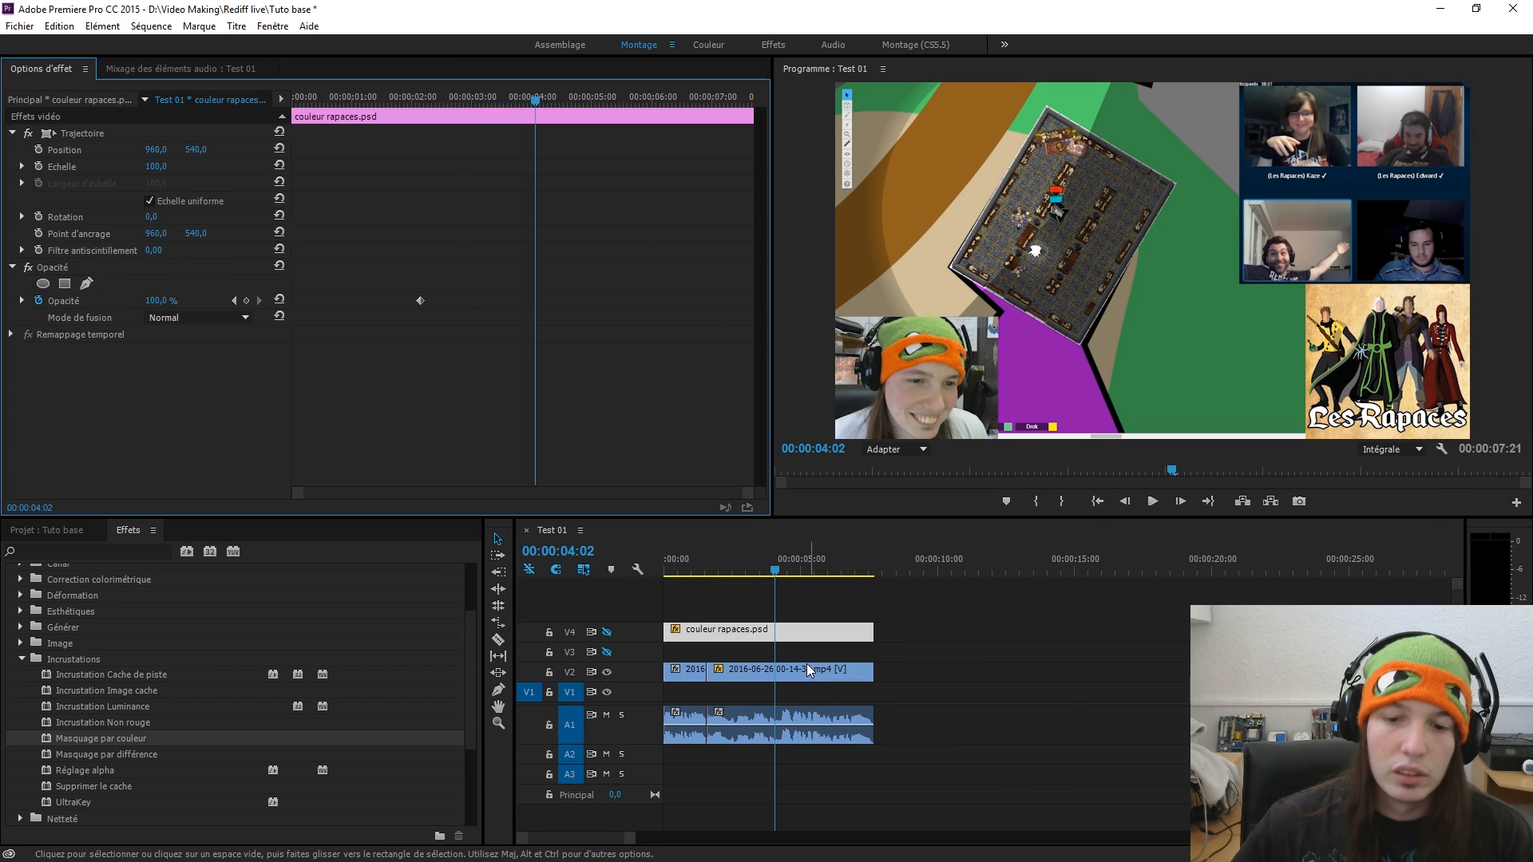
click(810, 656)
click(802, 672)
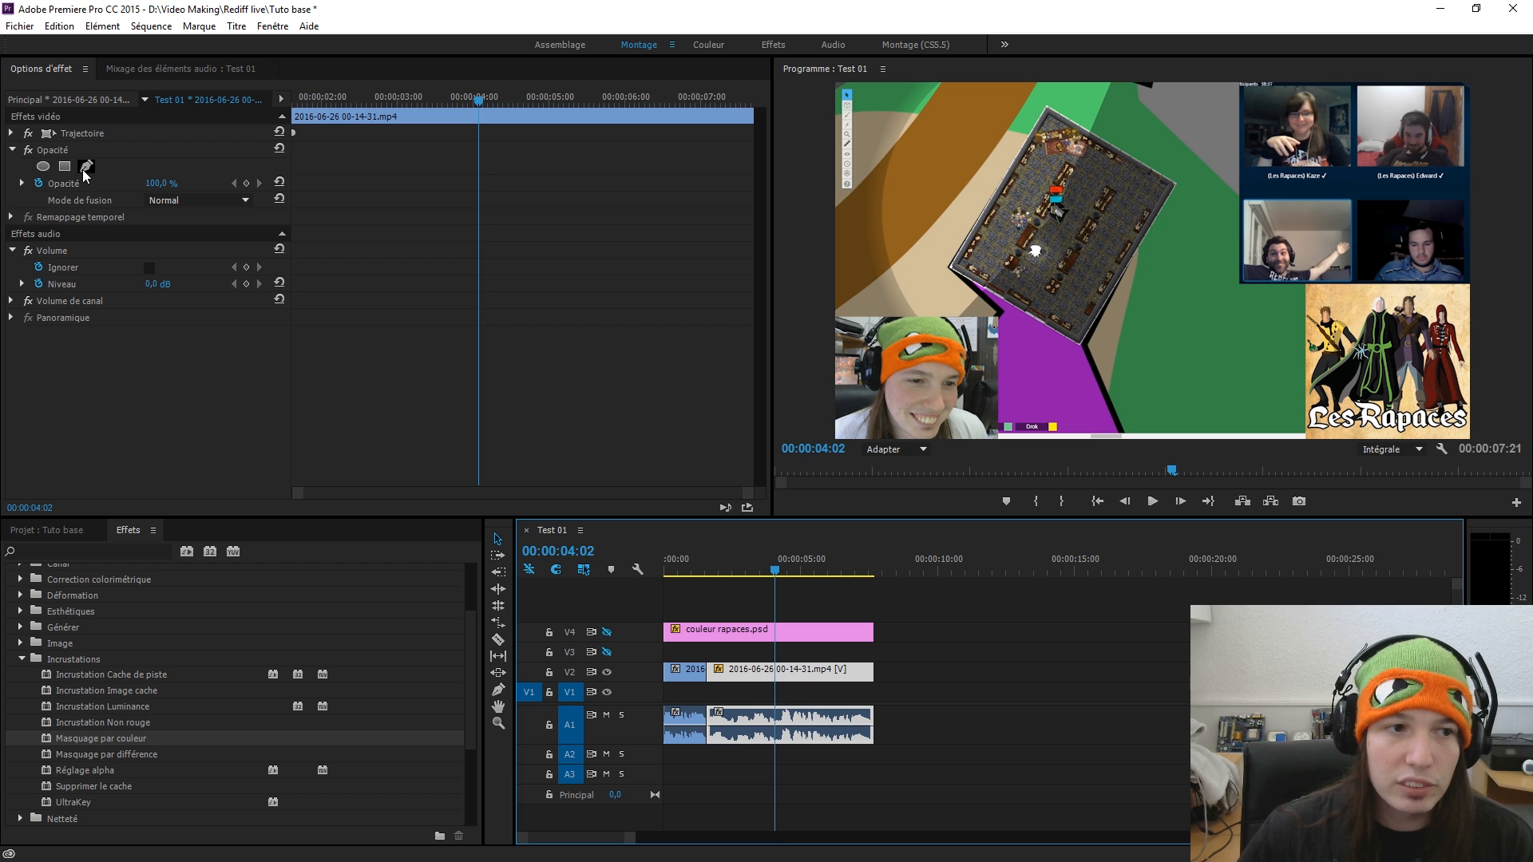
- Add a rectangular opacity mask to the second V2 clip and fit its corners around the lower-left webcam in the group of four
click(64, 166)
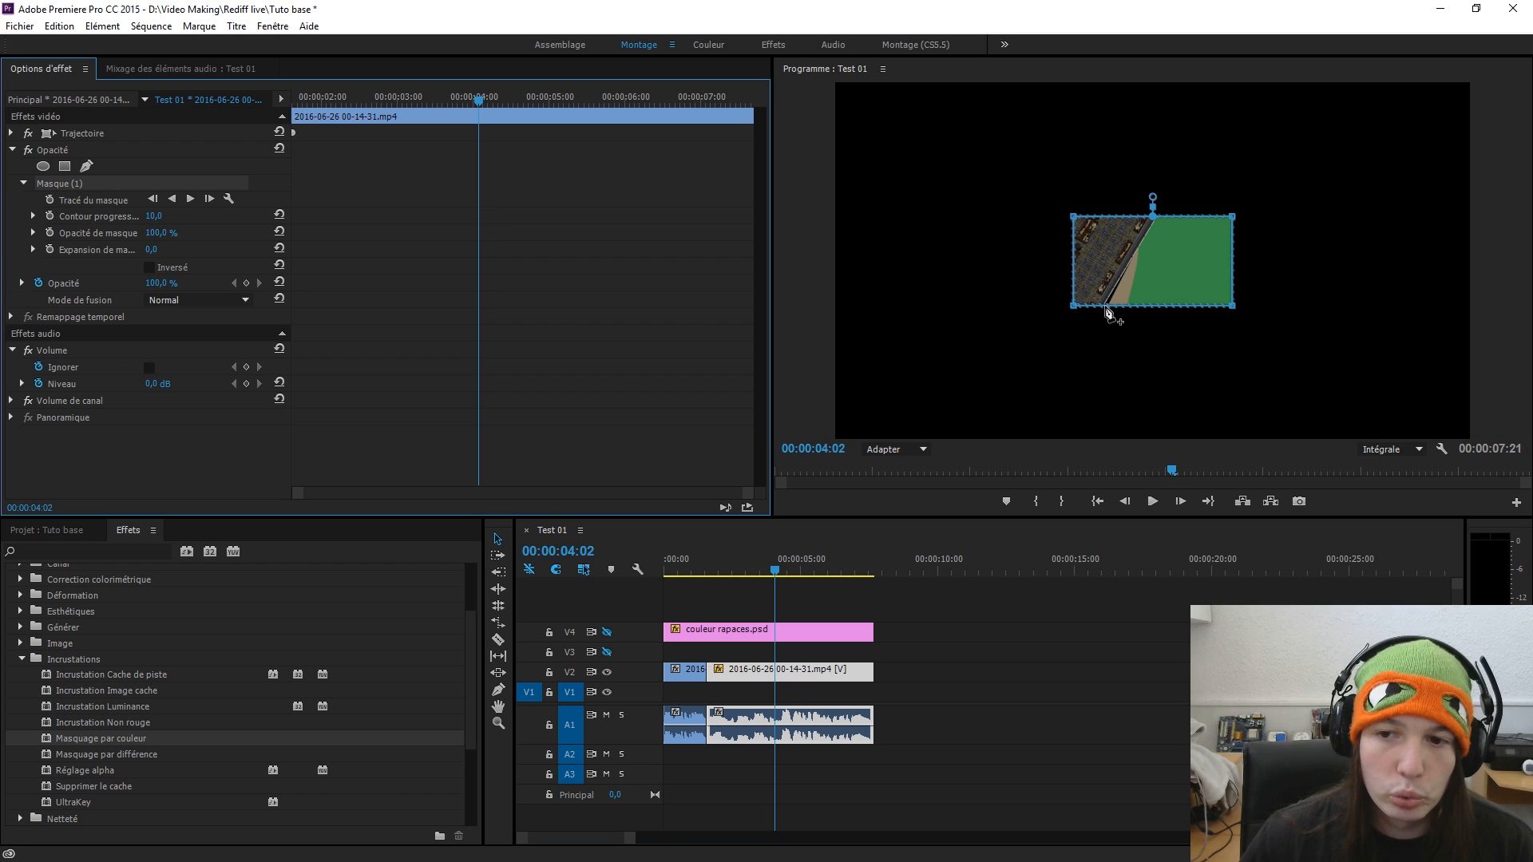
drag(1233, 216, 1350, 201)
drag(1233, 306, 1353, 284)
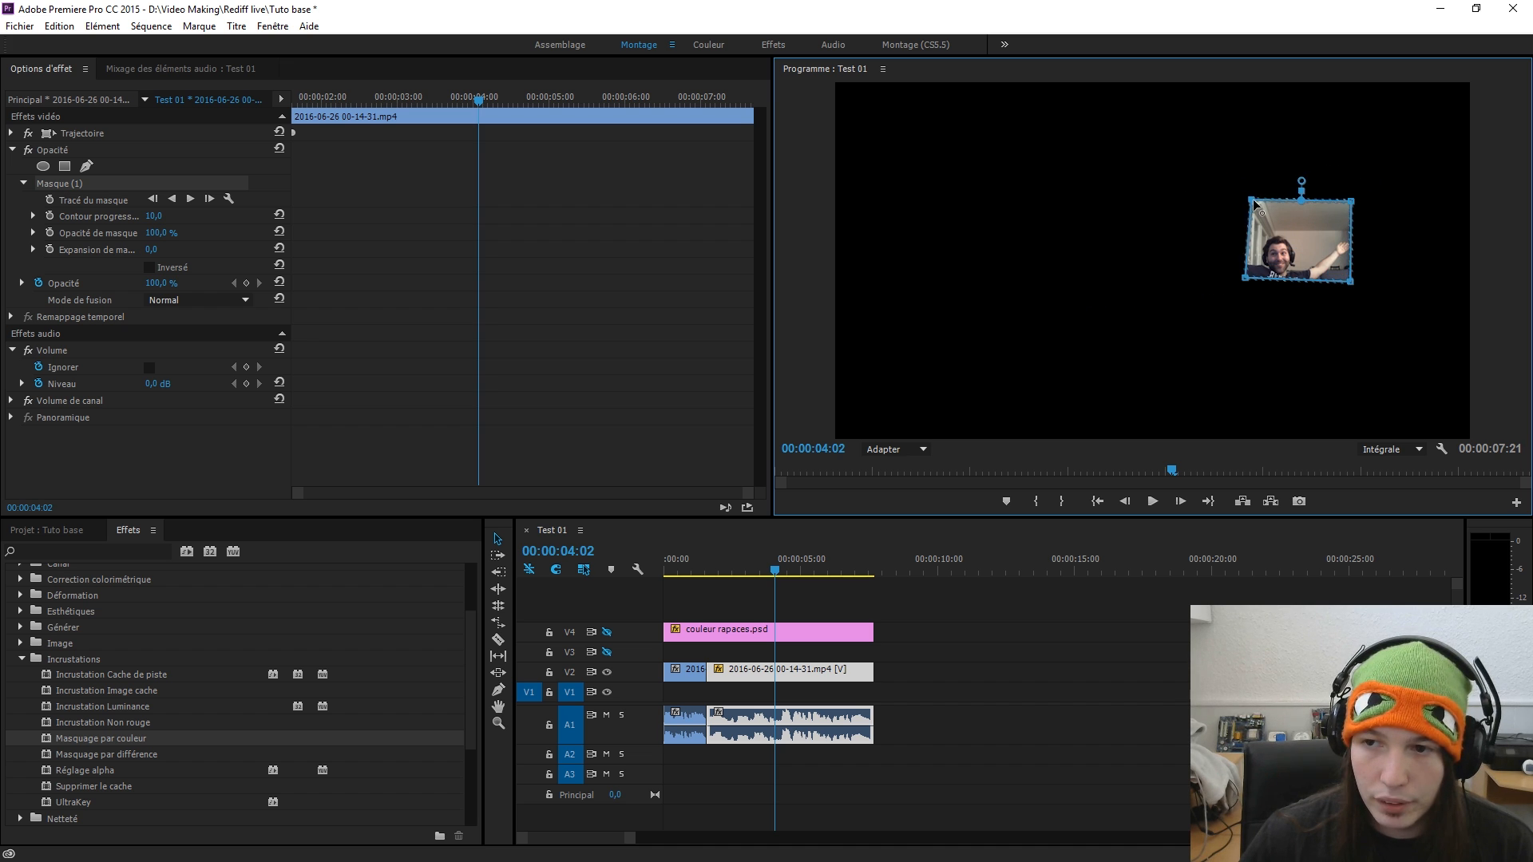
drag(1252, 199, 1246, 200)
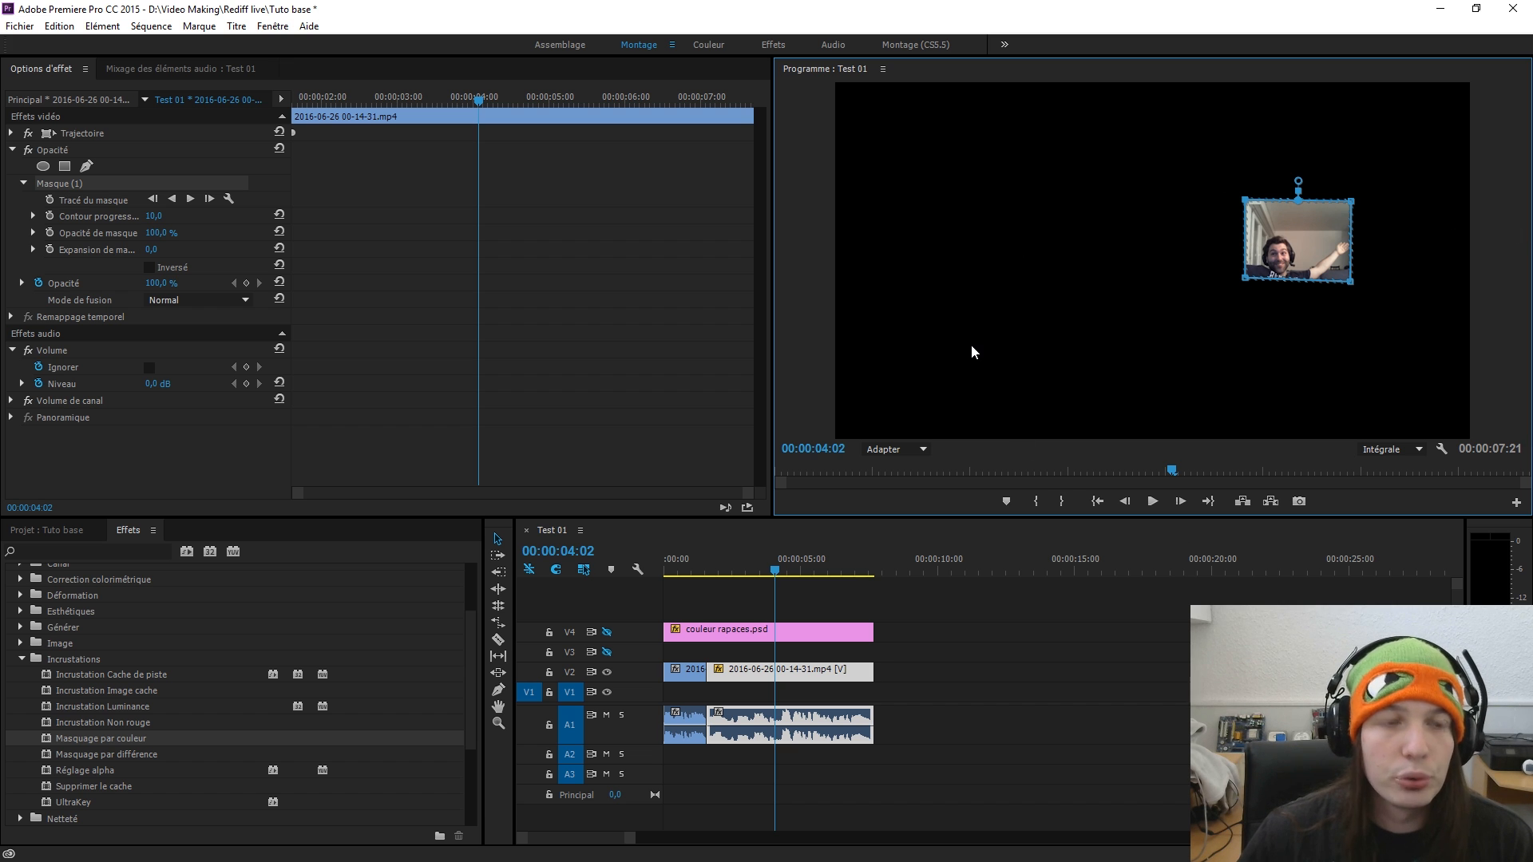
- Try inverting the opacity mask, restore its normal direction, and set its Contour progressif to 6,0
click(149, 267)
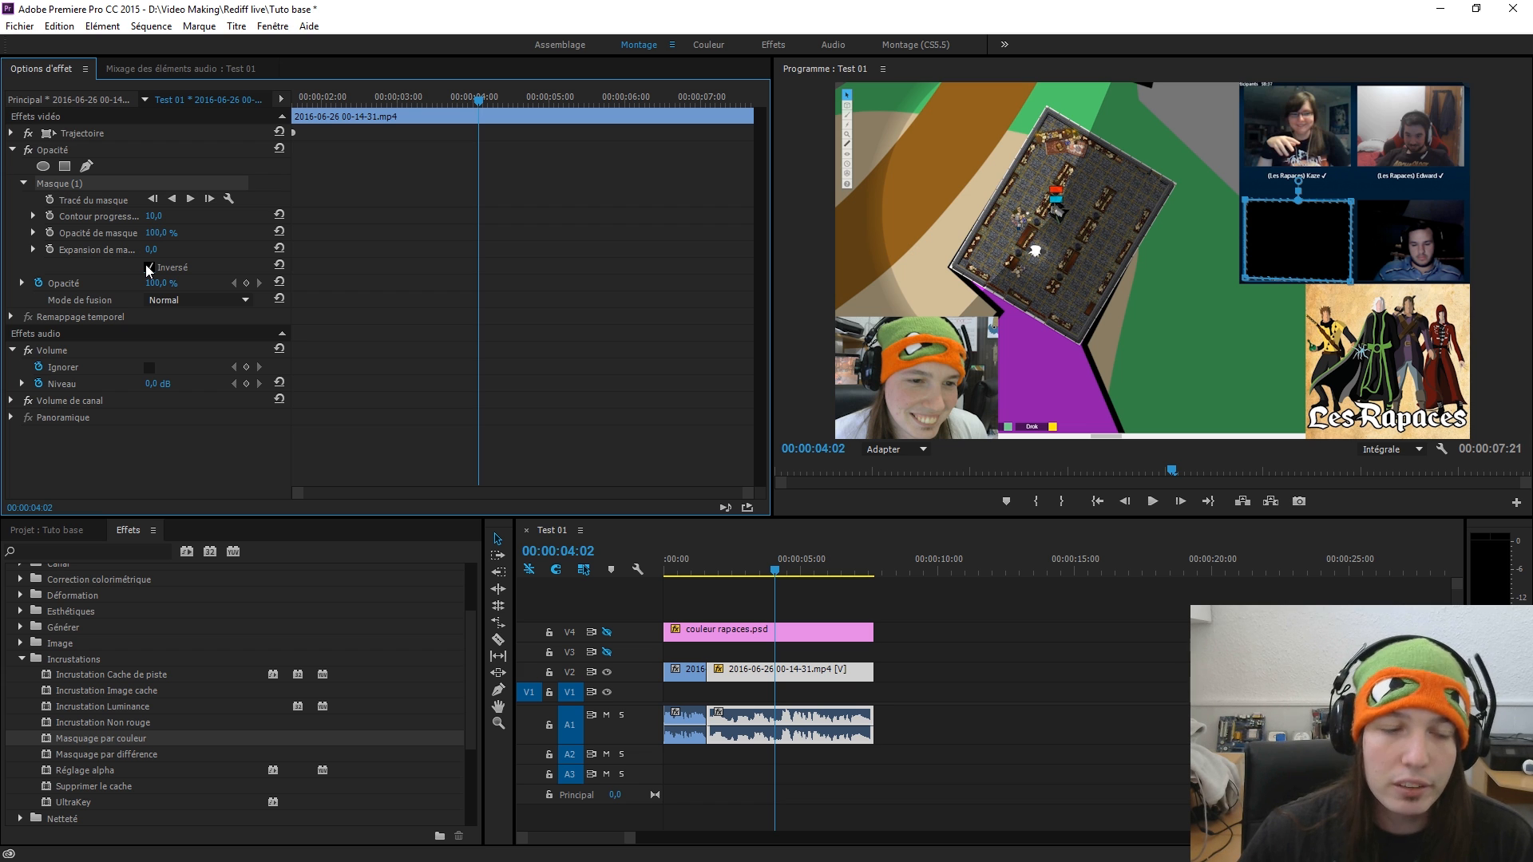
click(148, 268)
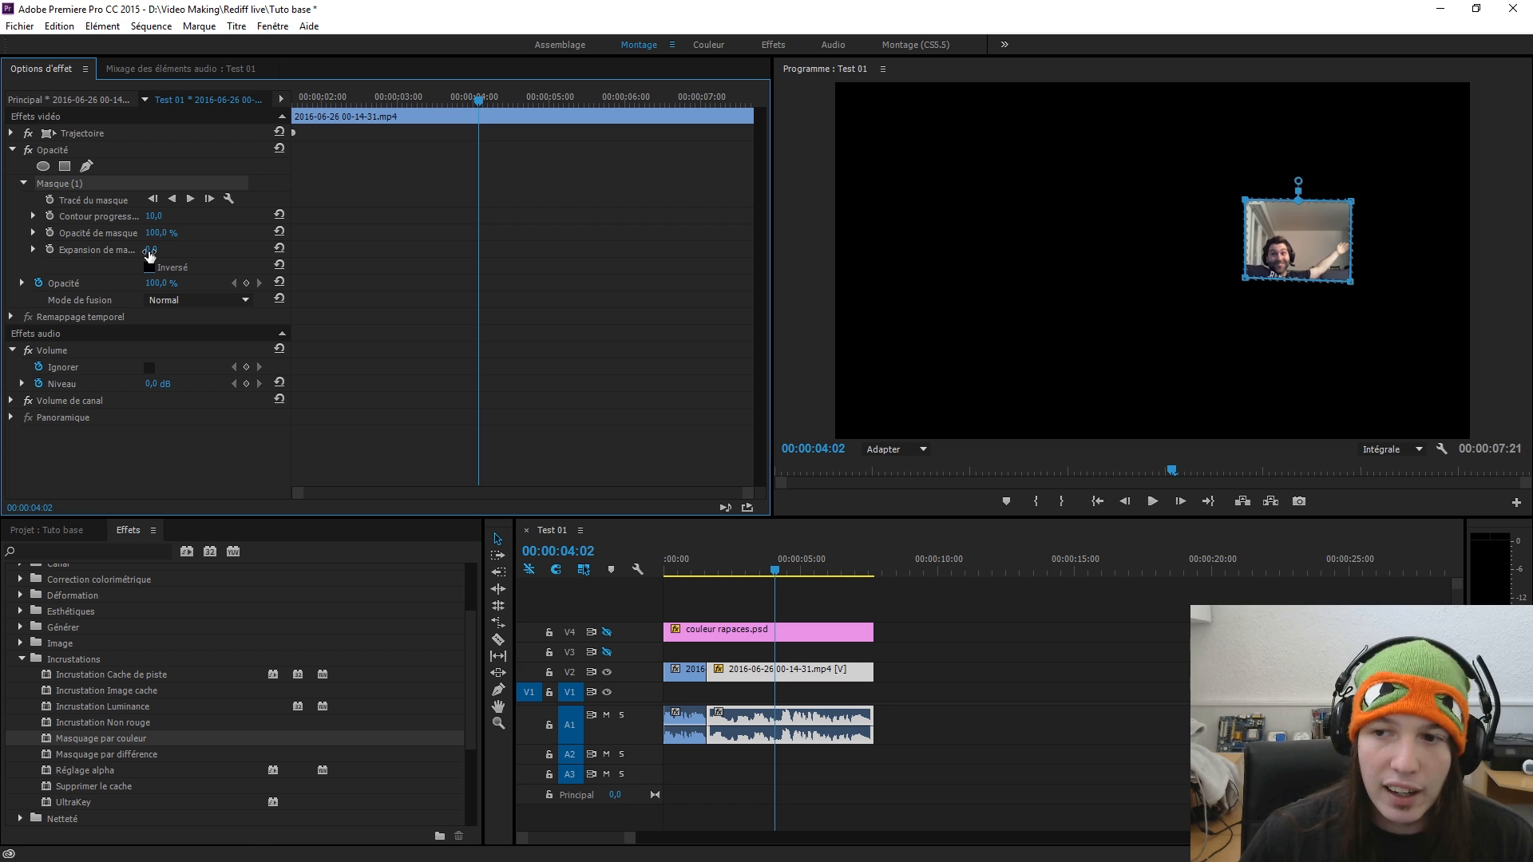
click(1113, 734)
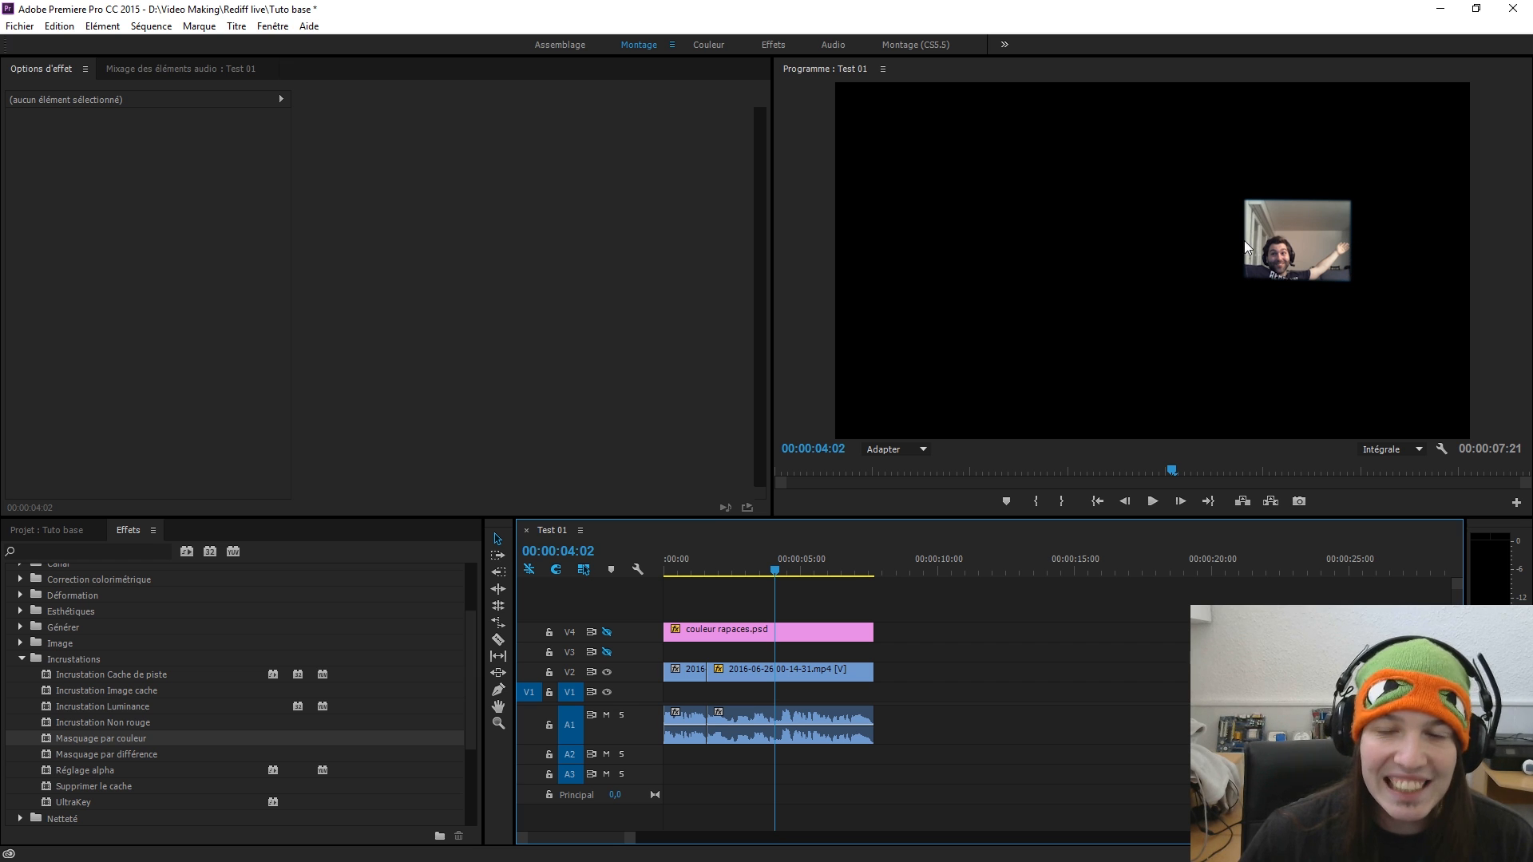
click(826, 680)
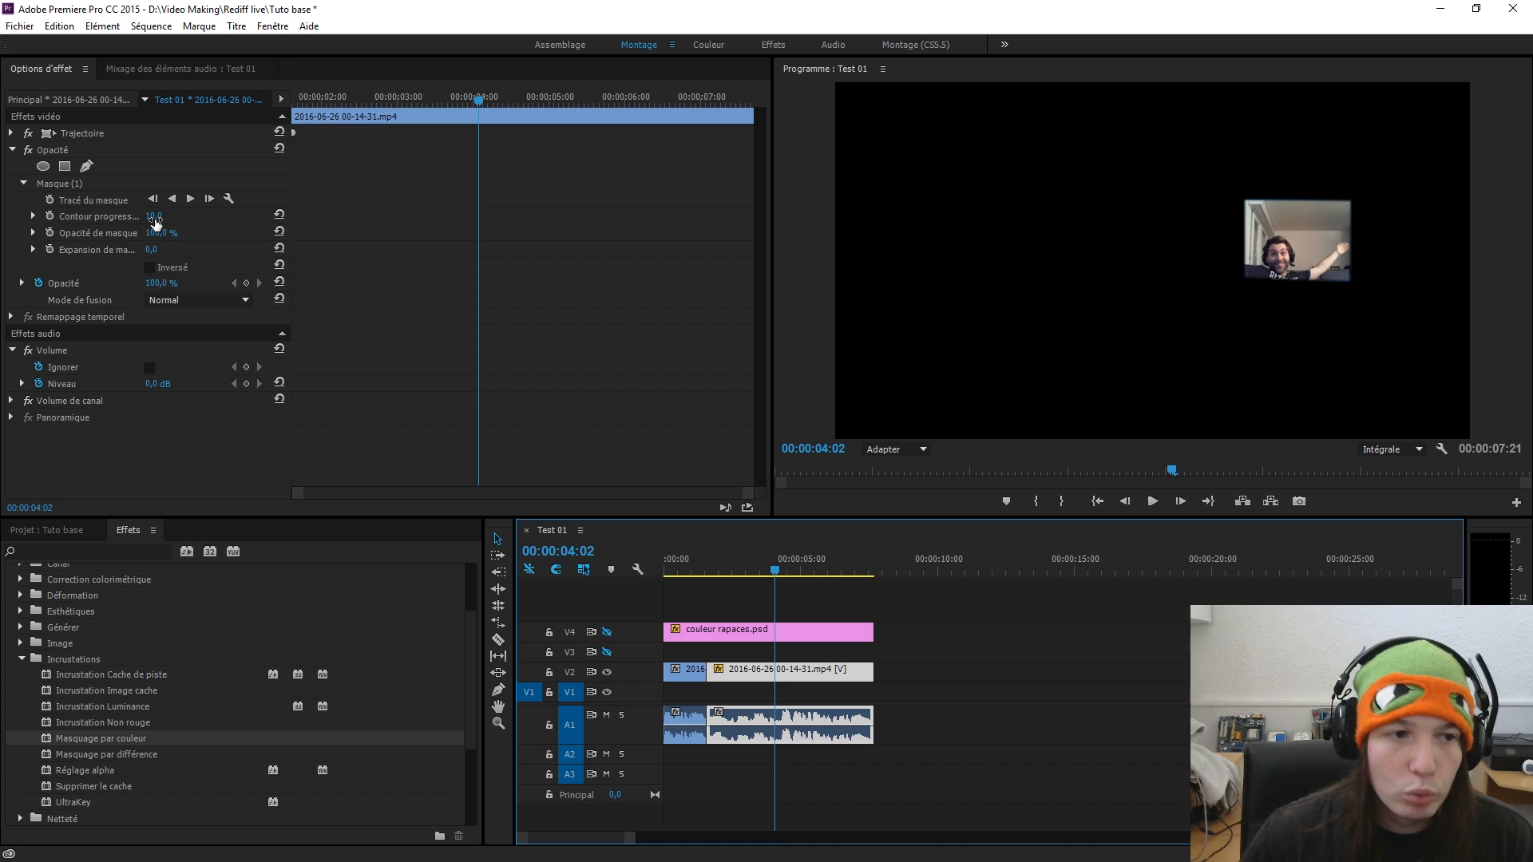
mouse_move(155, 219)
mouse_down()
mouse_move(139, 219)
mouse_move(239, 215)
mouse_move(150, 216)
mouse_up()
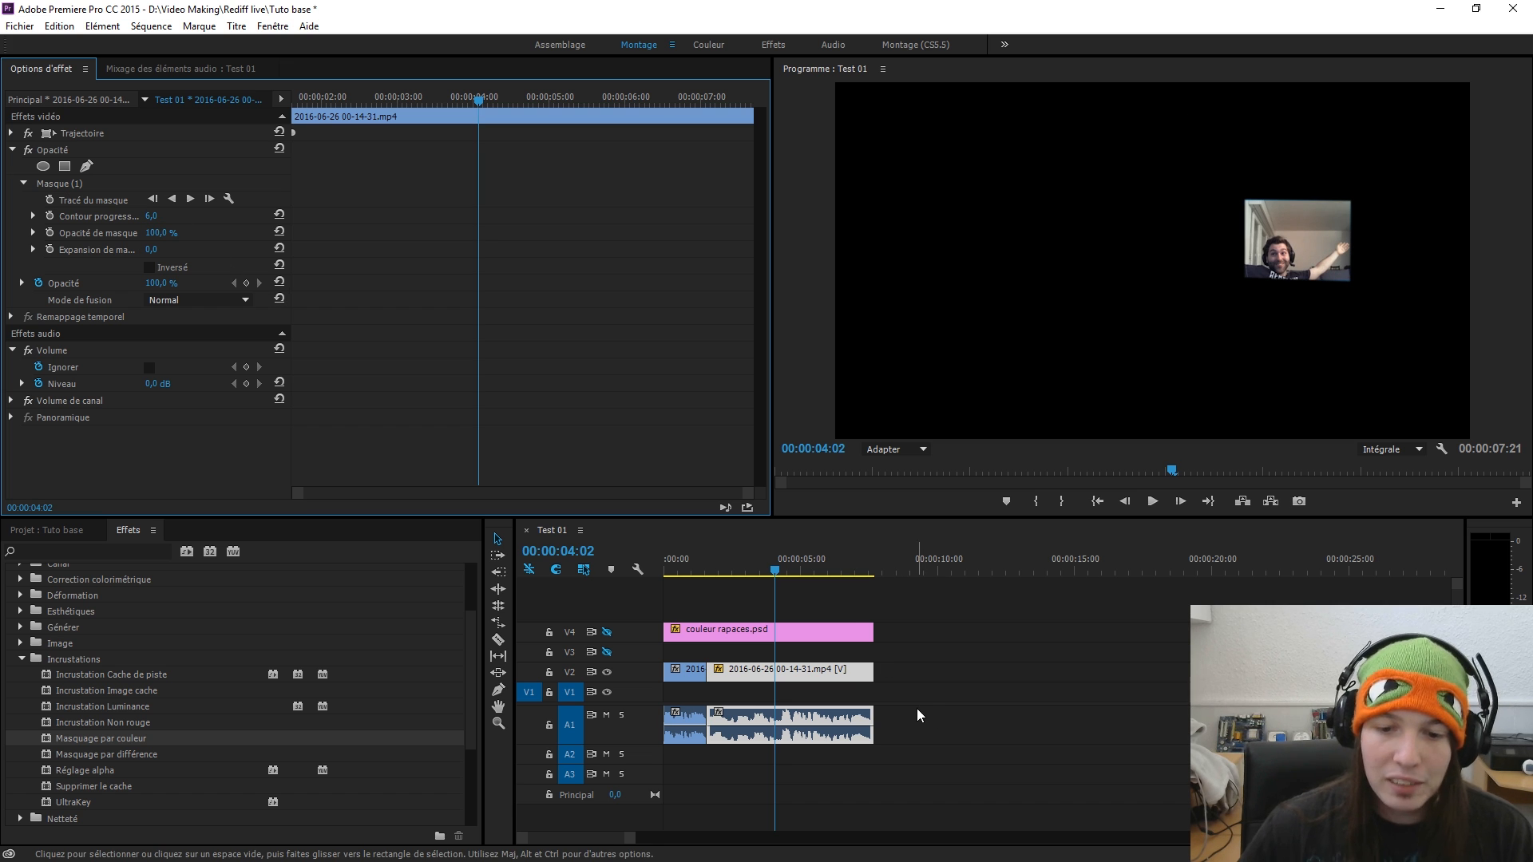
- Move the masked clip up to V3, make V3 visible, and place a duplicate of the clip directly beneath it on V2
drag(808, 675, 809, 659)
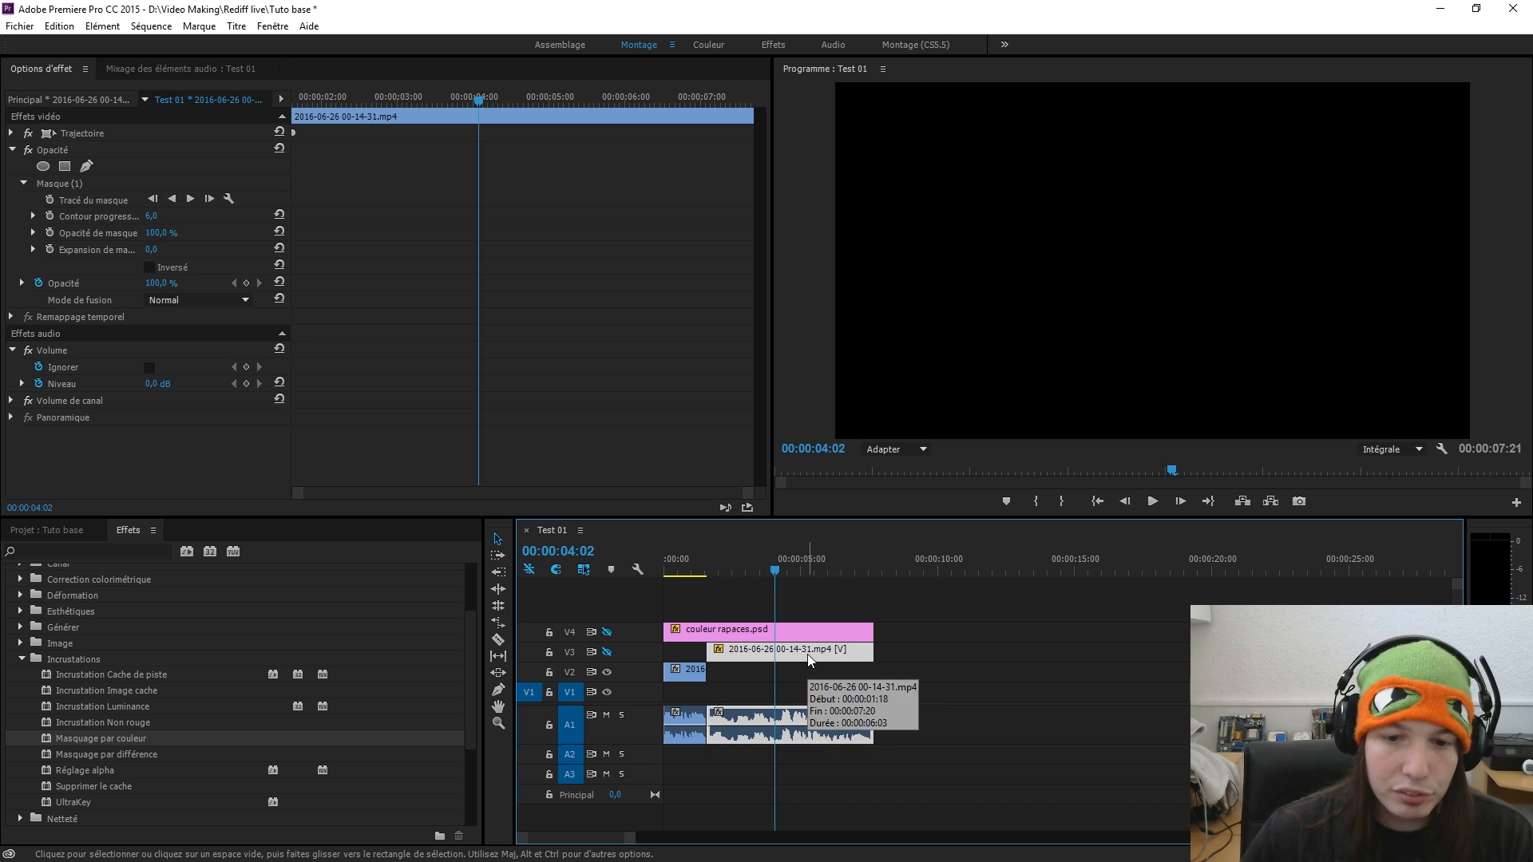
click(605, 653)
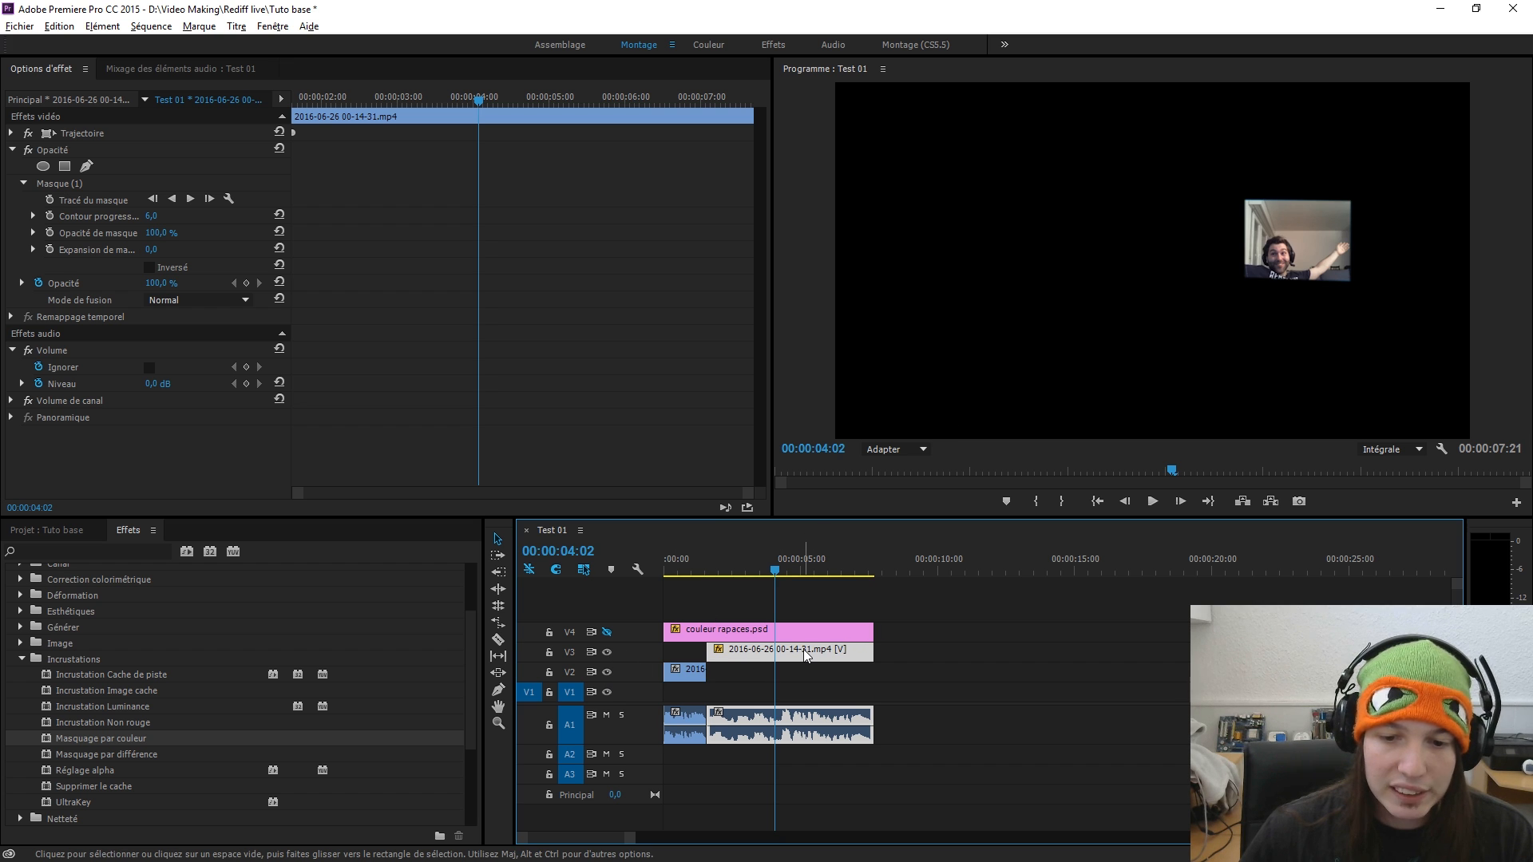
drag(803, 649, 798, 680)
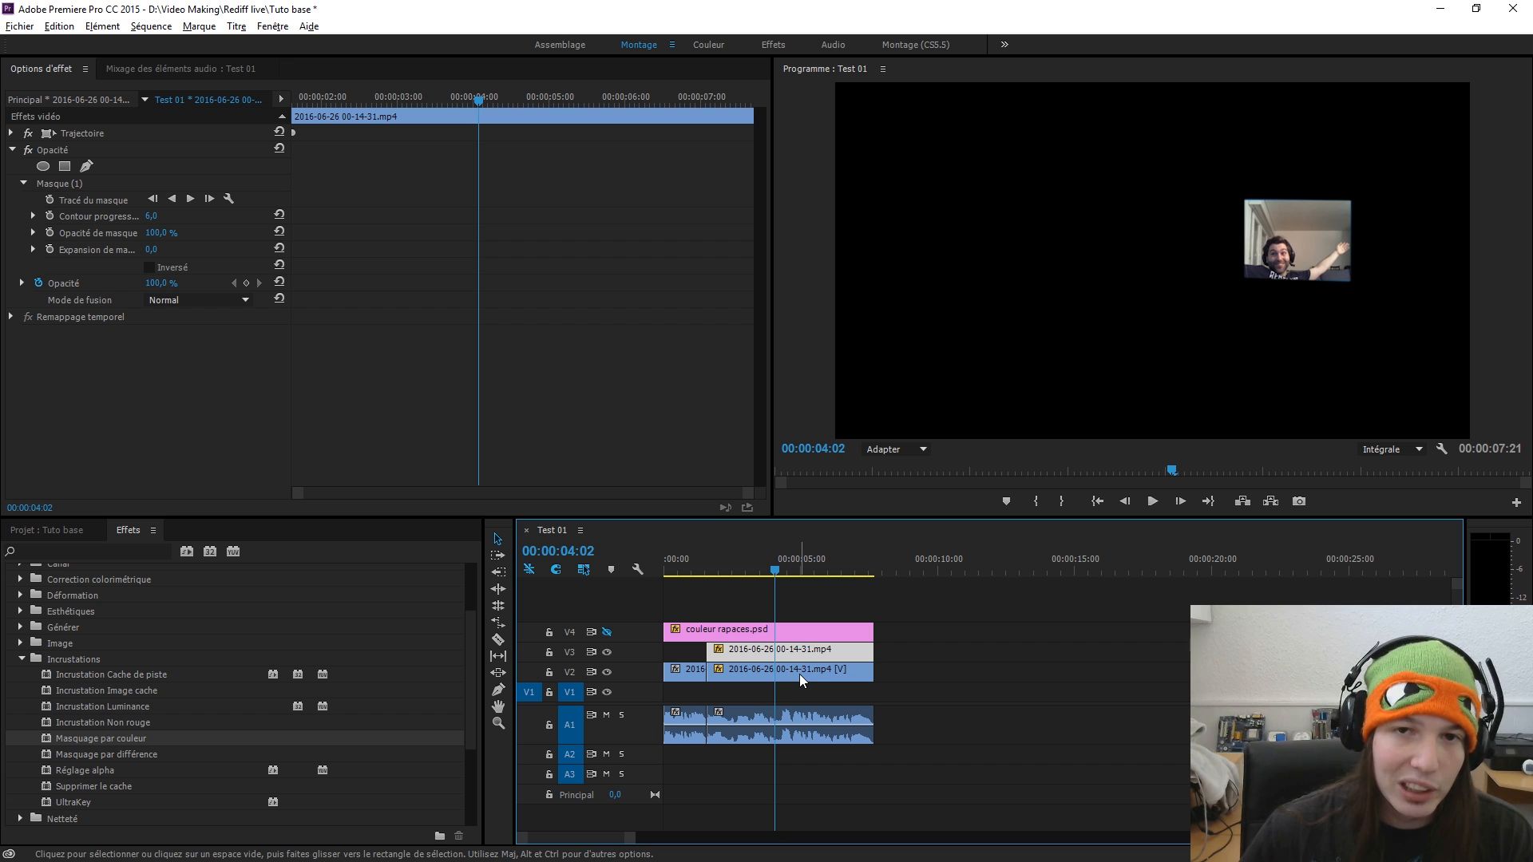
- Try duplicating the V2 clip further along the timeline, and undo the duplication
click(799, 674)
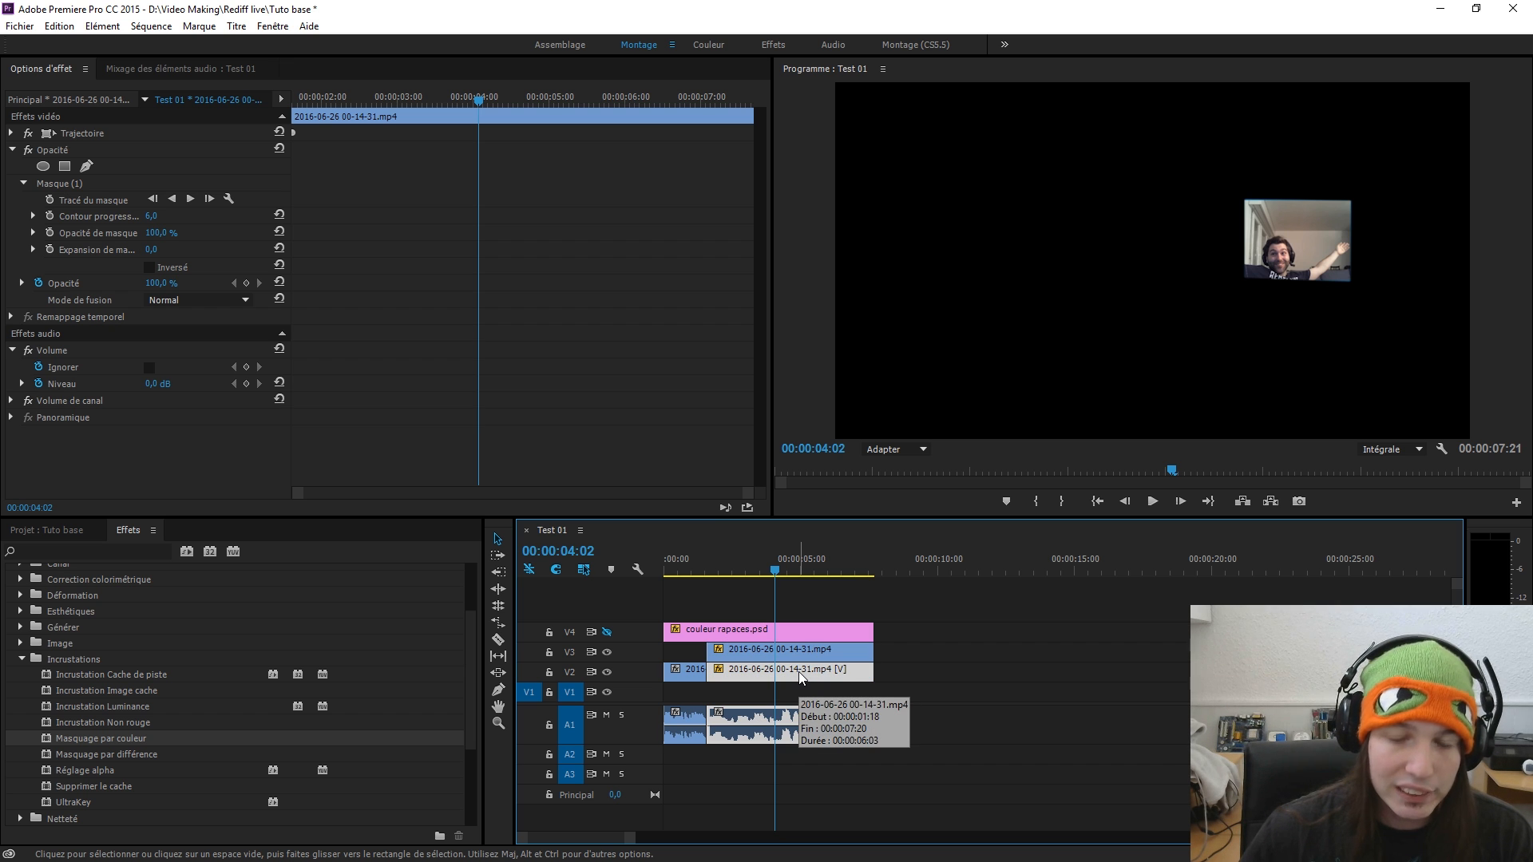
drag(801, 673, 1021, 673)
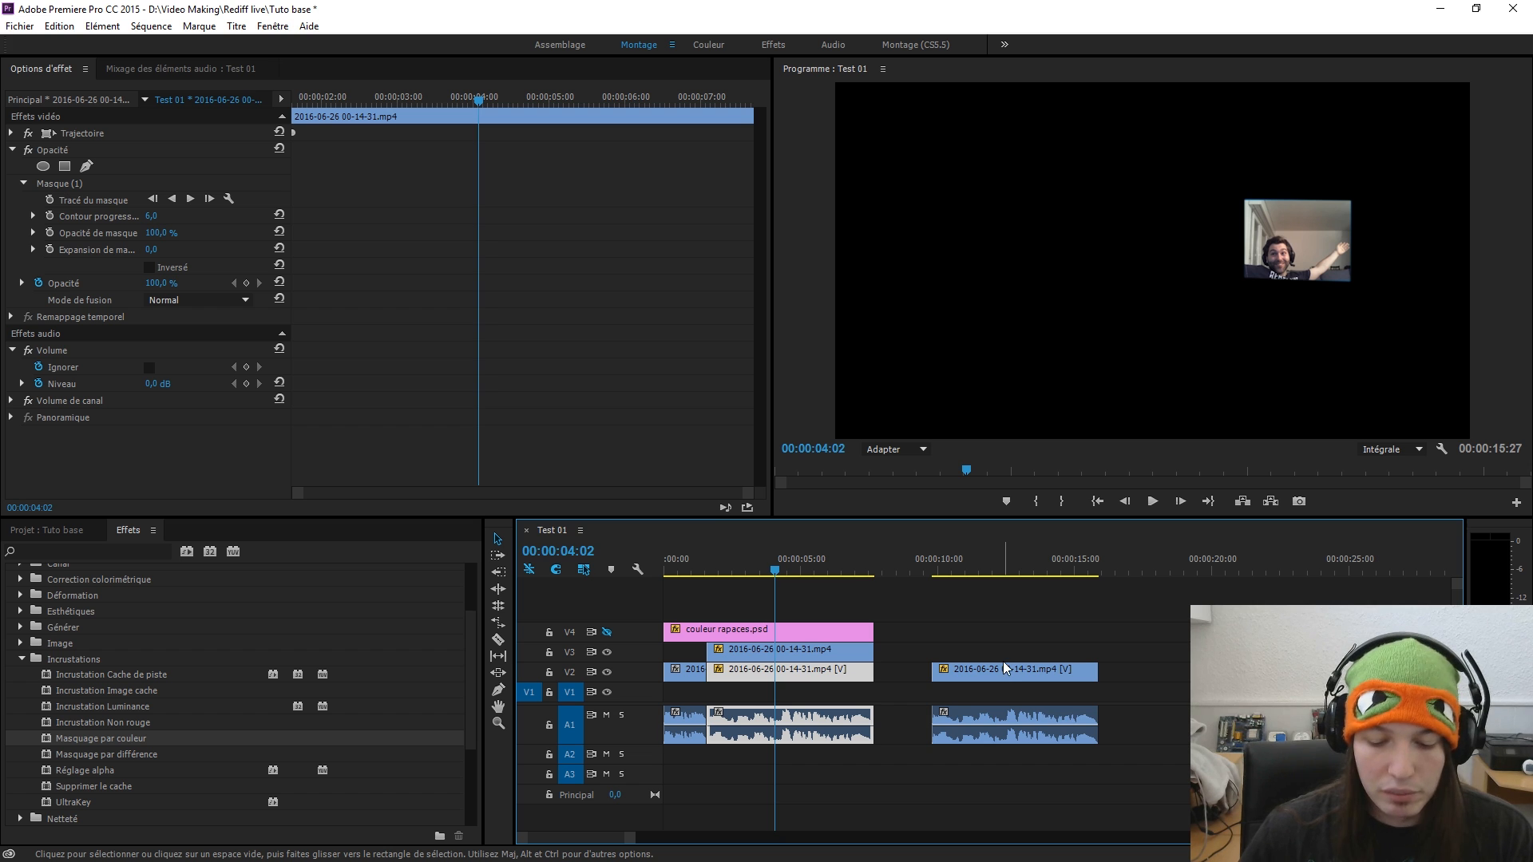
key(ctrl+z)
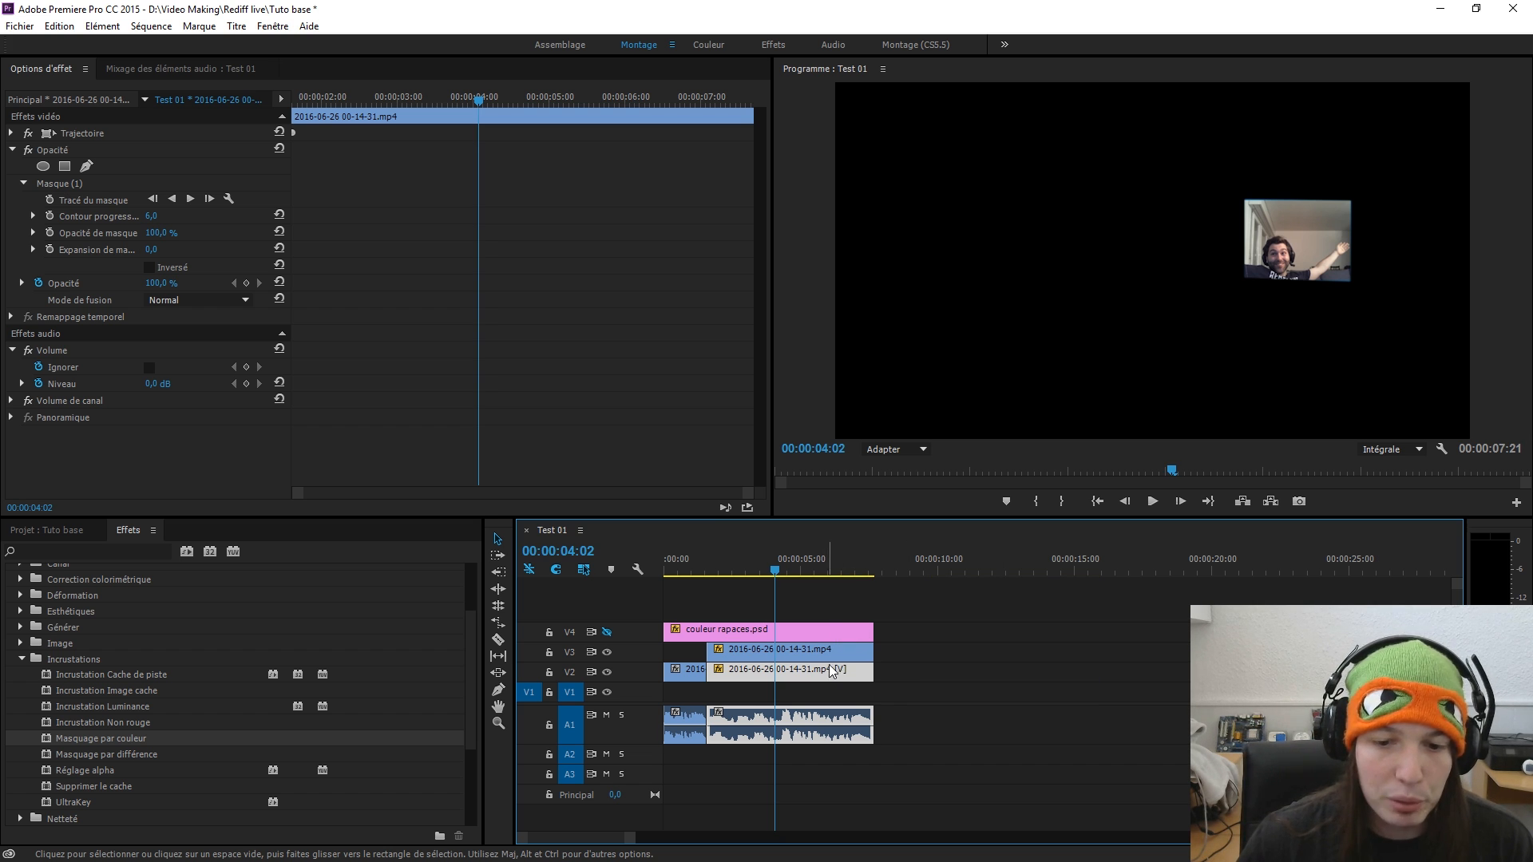
- Delete Masque (1) from the duplicated V2 clip and set the playhead to 00:00:03:20
click(83, 184)
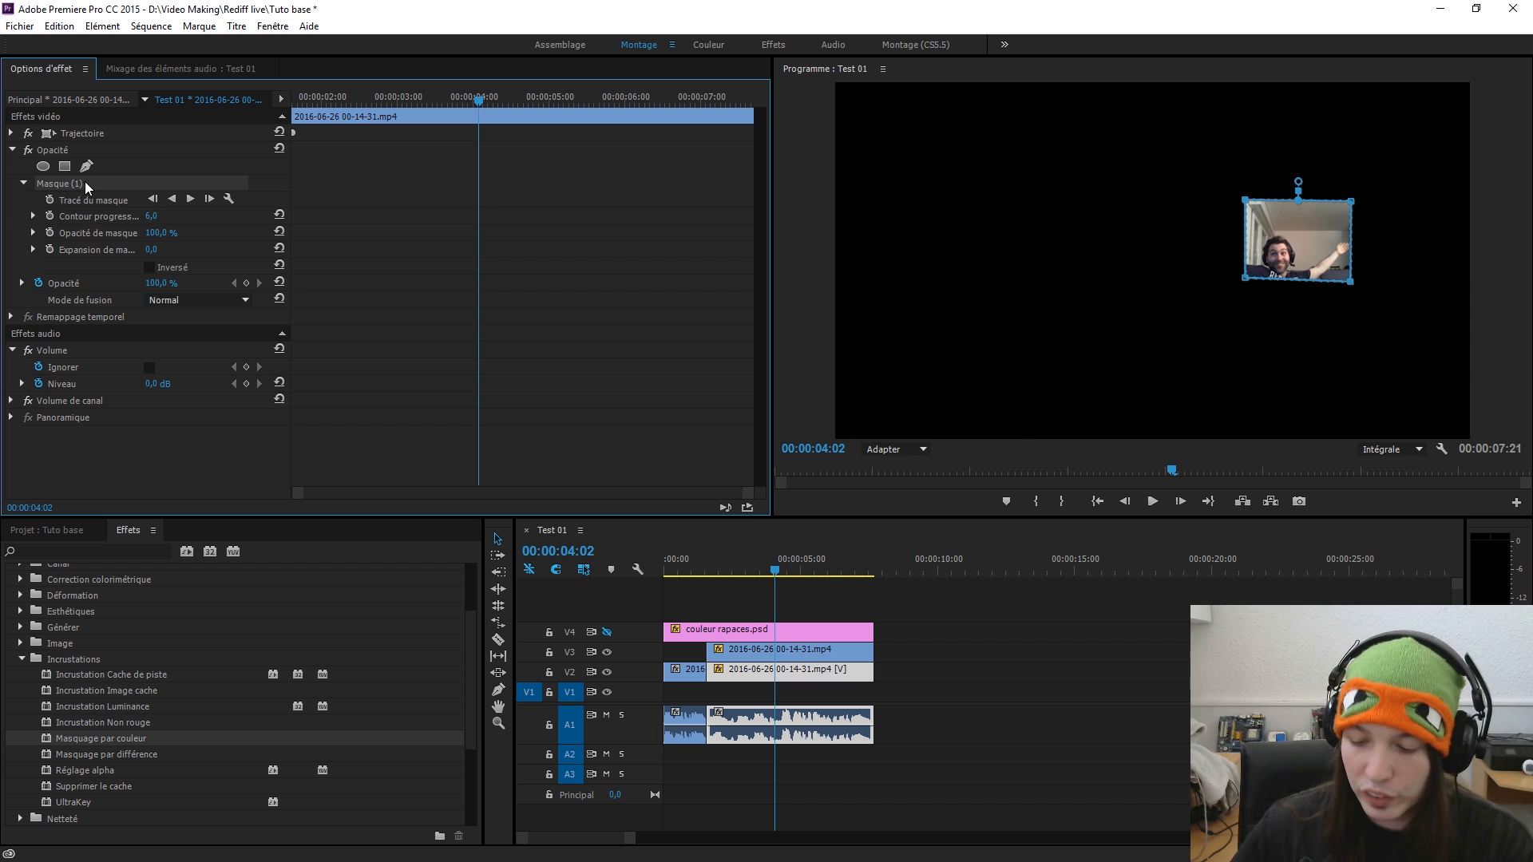
key(Delete)
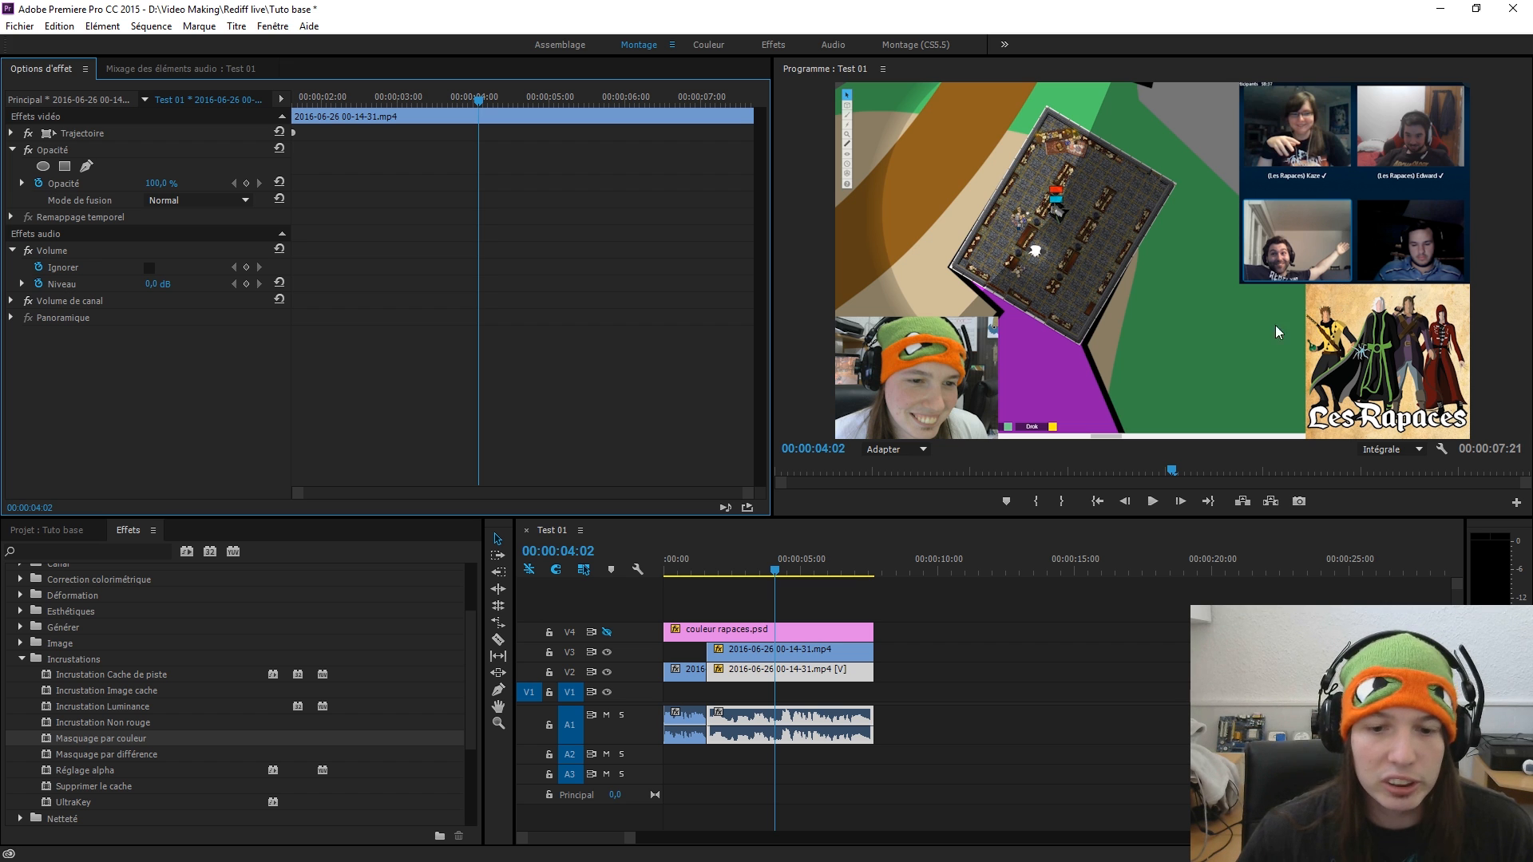
click(763, 570)
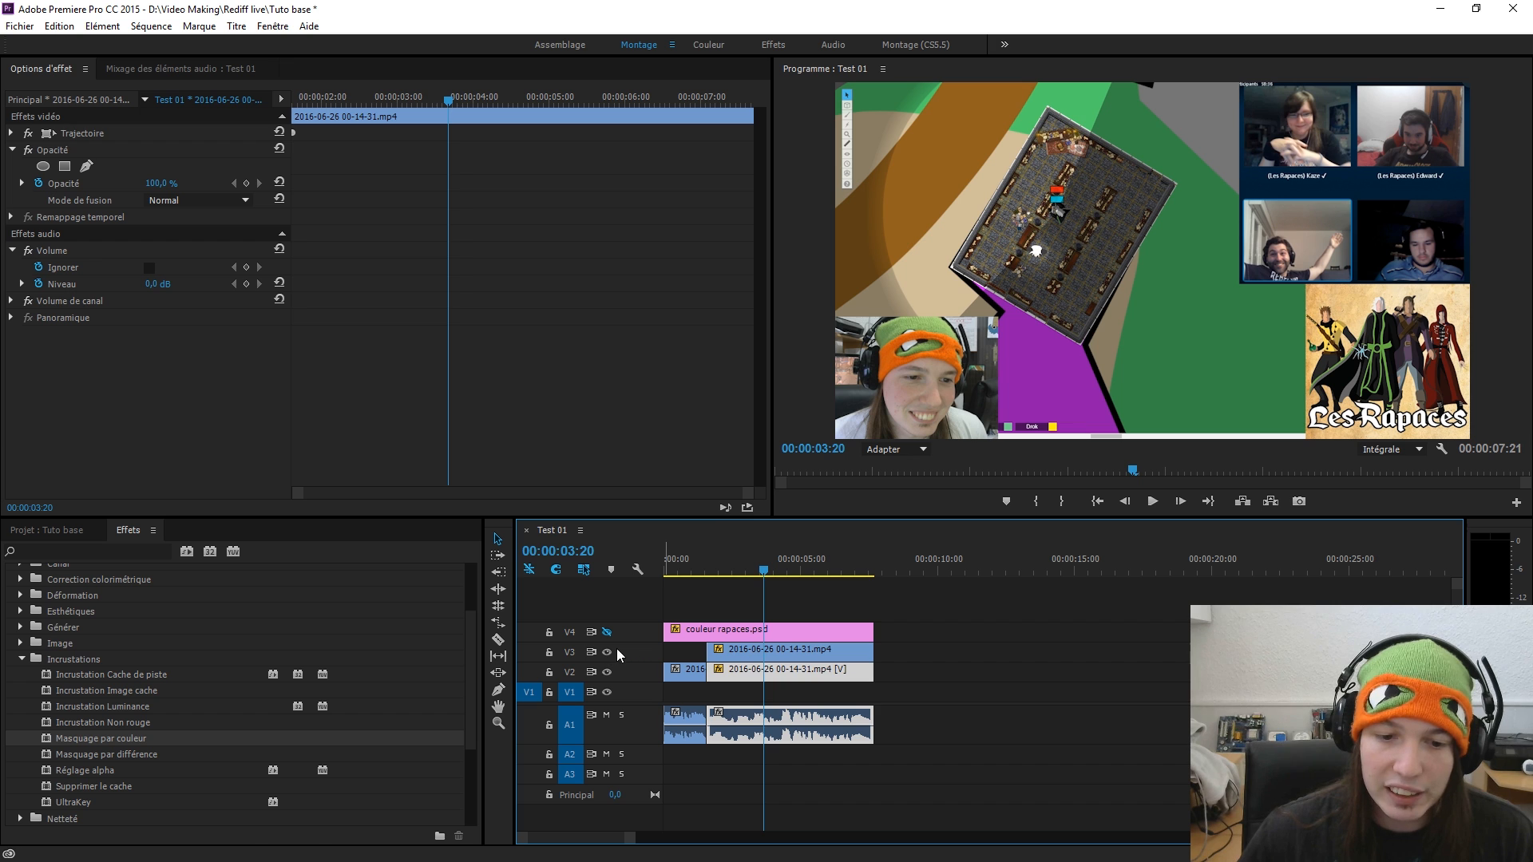
- Try moving the masked V3 clip toward the centre of the frame, undo the move, and deselect the clip
click(754, 650)
drag(1396, 324, 1306, 351)
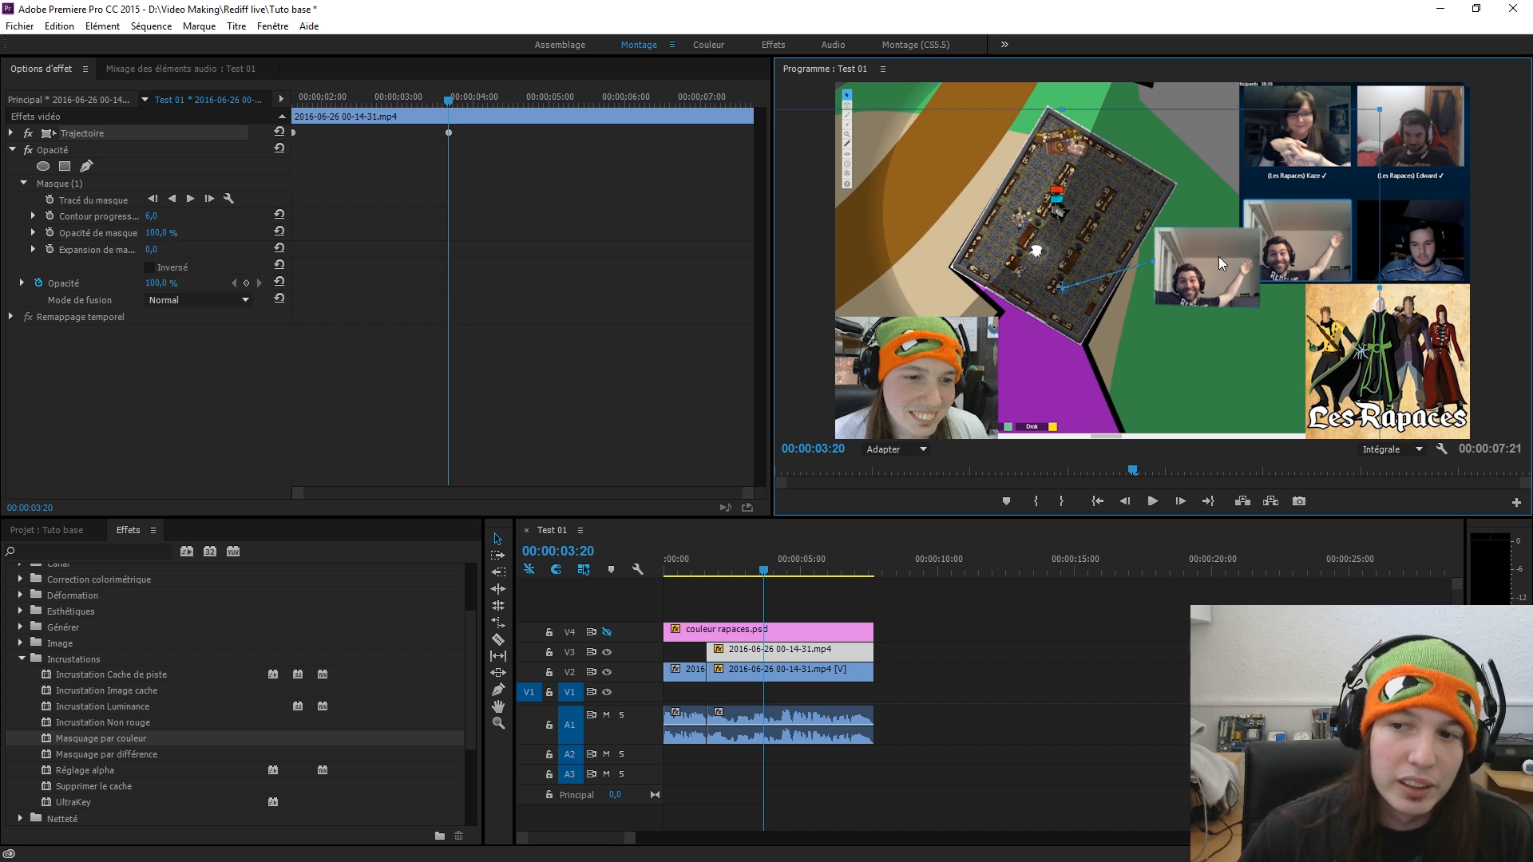
key(ctrl+z)
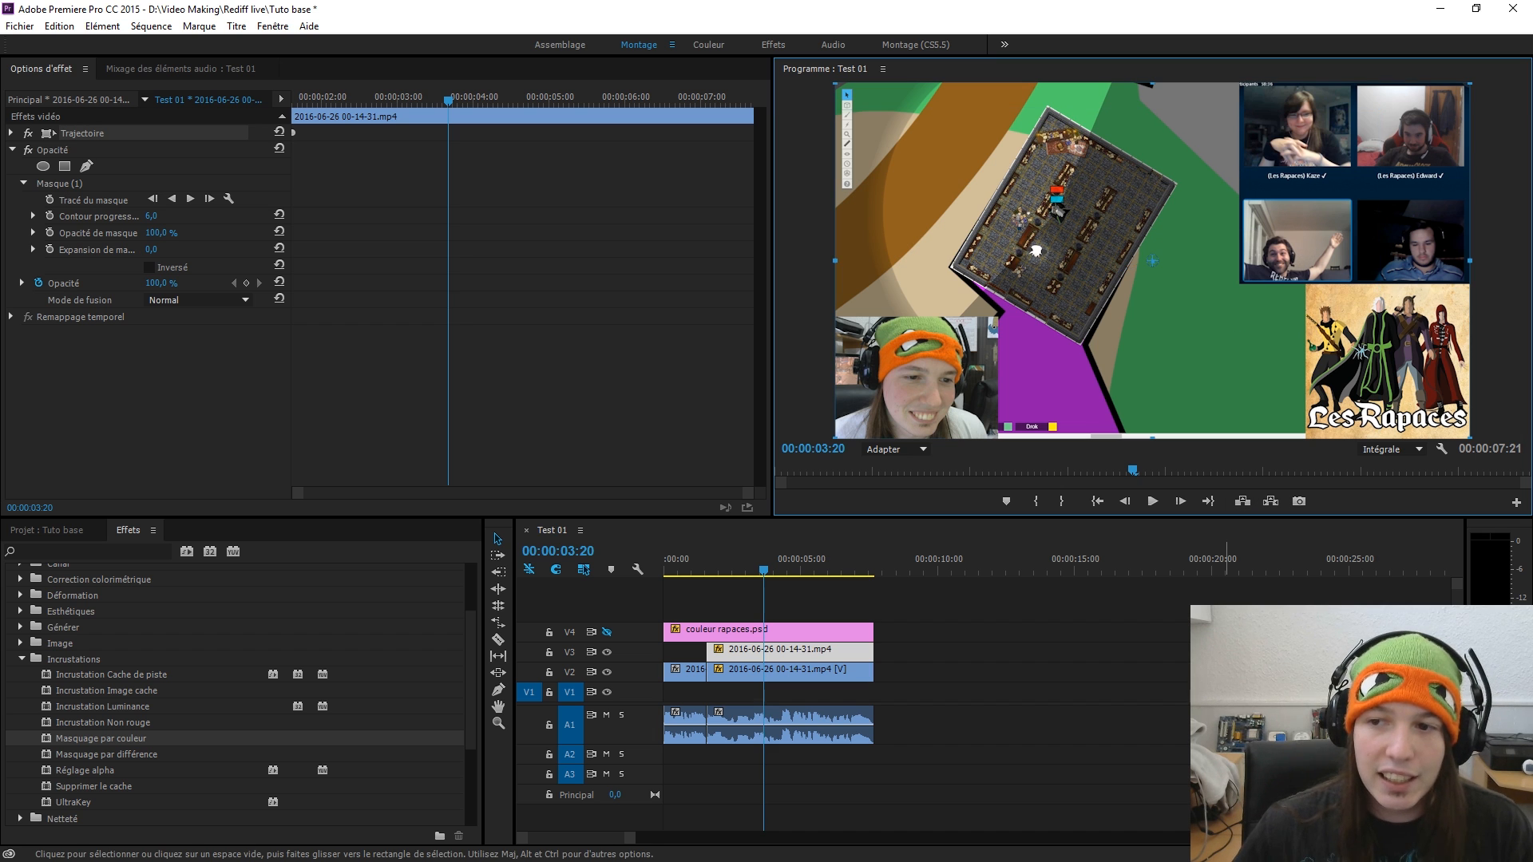
click(1235, 679)
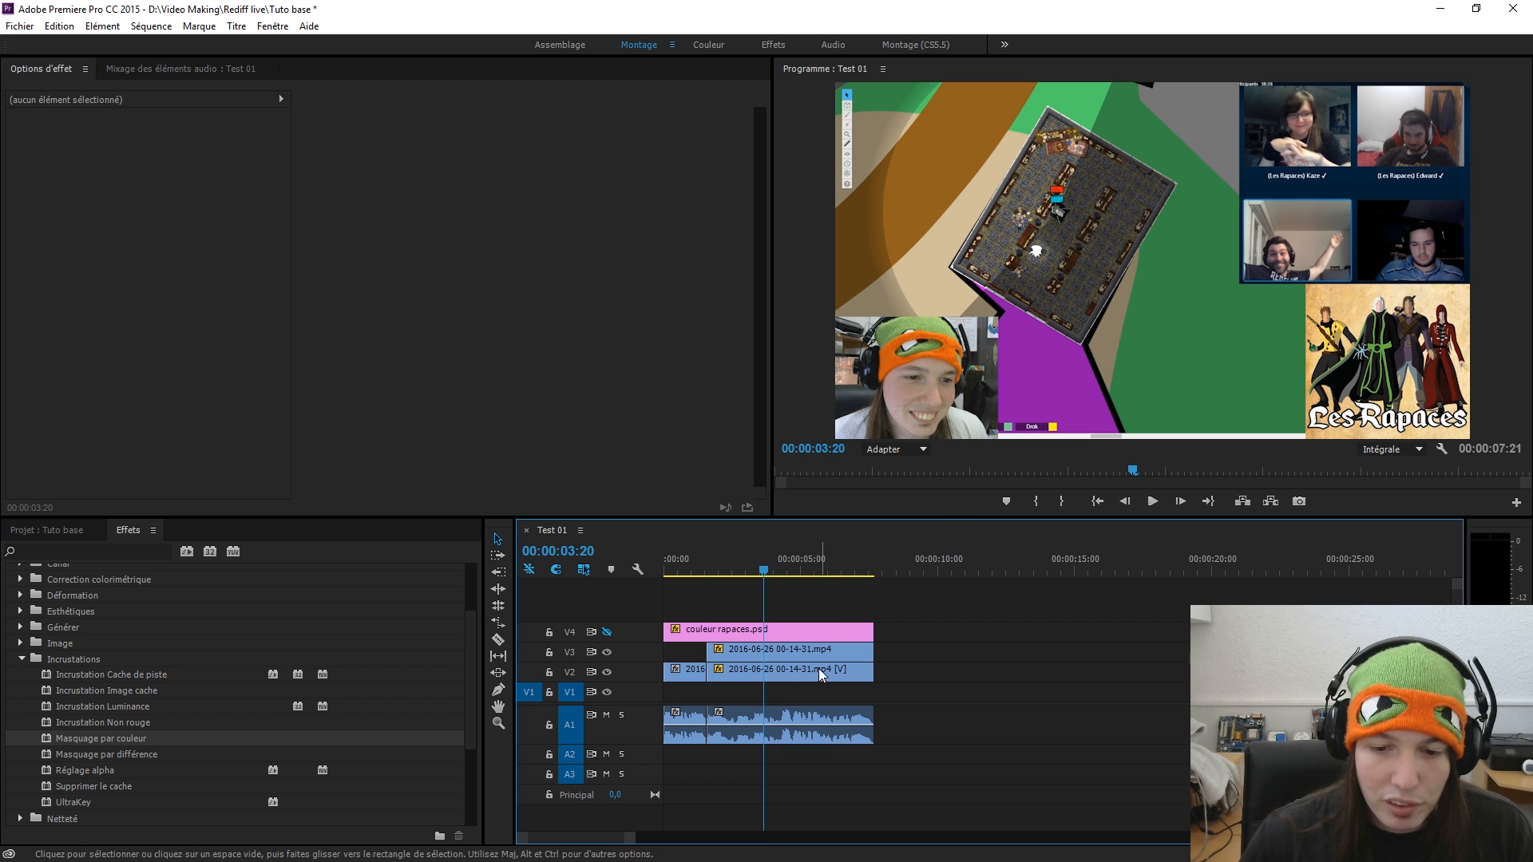
- Move the masked clip up to V4 and couleur rapaces.psd to V5, and add the BG Fire Black Screen Effect video on V1
drag(893, 653, 825, 630)
click(926, 660)
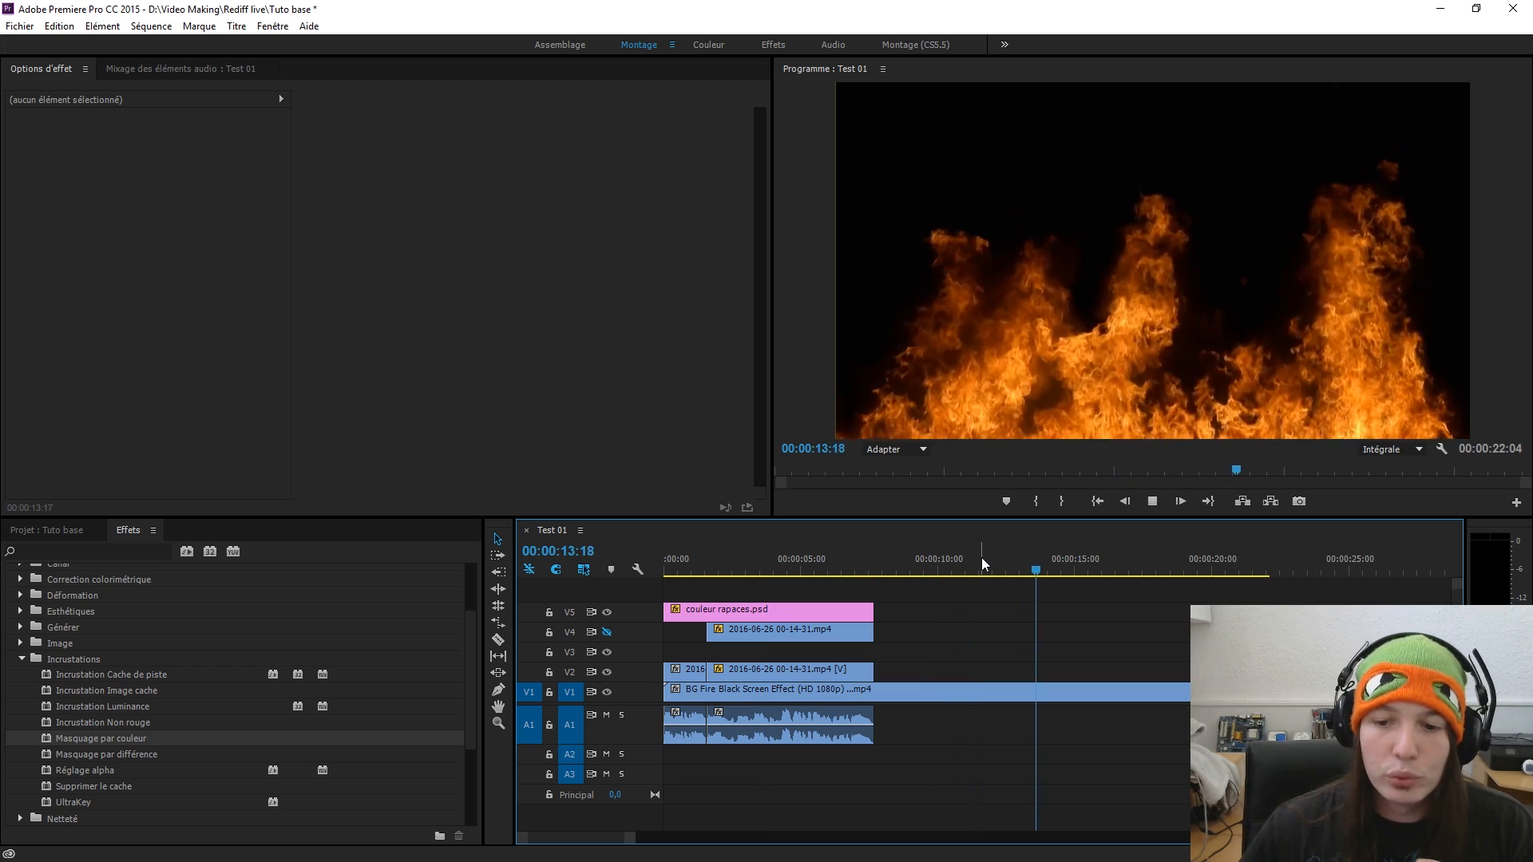
- Trim the BG Fire Black Screen Effect clip on V1 to a segment of about one second around 00:00:11:03
mouse_move(980, 557)
mouse_down()
mouse_move(999, 553)
mouse_move(959, 562)
mouse_up()
drag(669, 691, 982, 688)
mouse_move(962, 568)
mouse_down()
mouse_move(982, 552)
mouse_move(968, 559)
mouse_up()
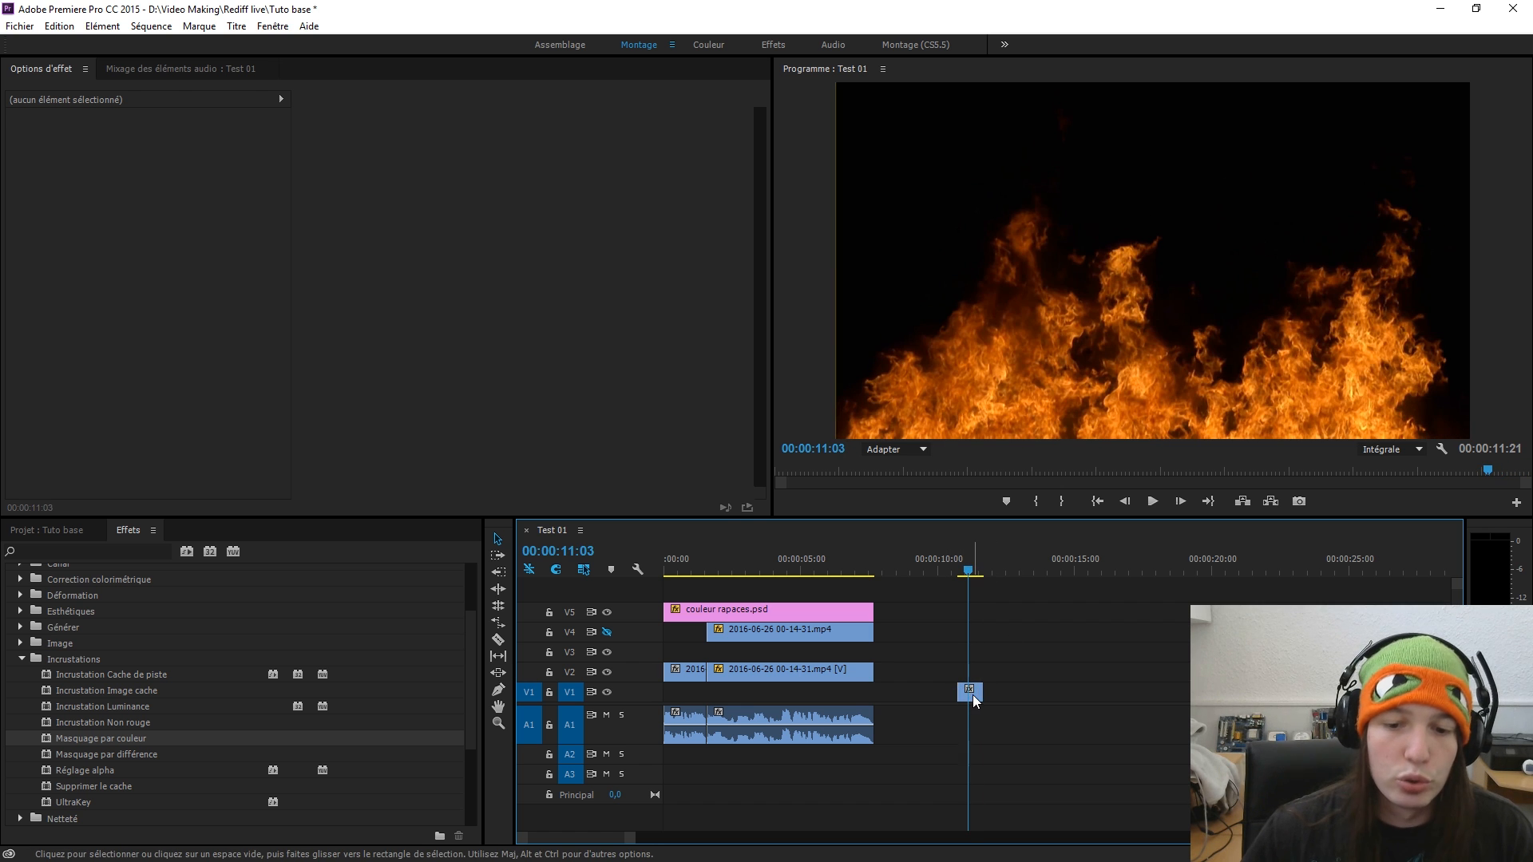
- Move the short fire clip to V3 at the start of the masked clip and set the playhead to 00:00:02:00
drag(971, 693, 722, 655)
click(710, 569)
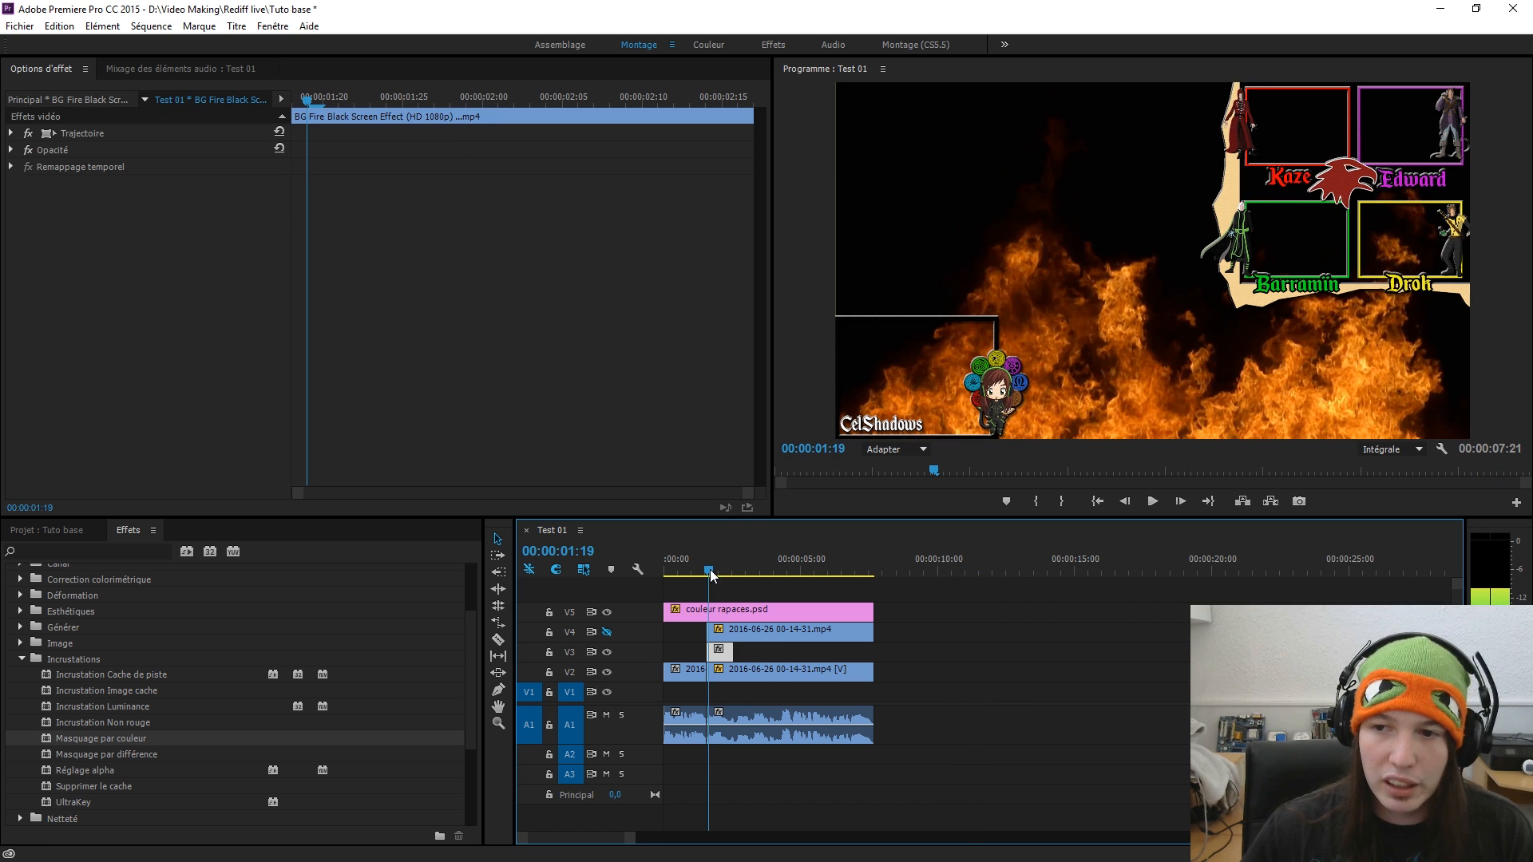
drag(711, 569, 717, 581)
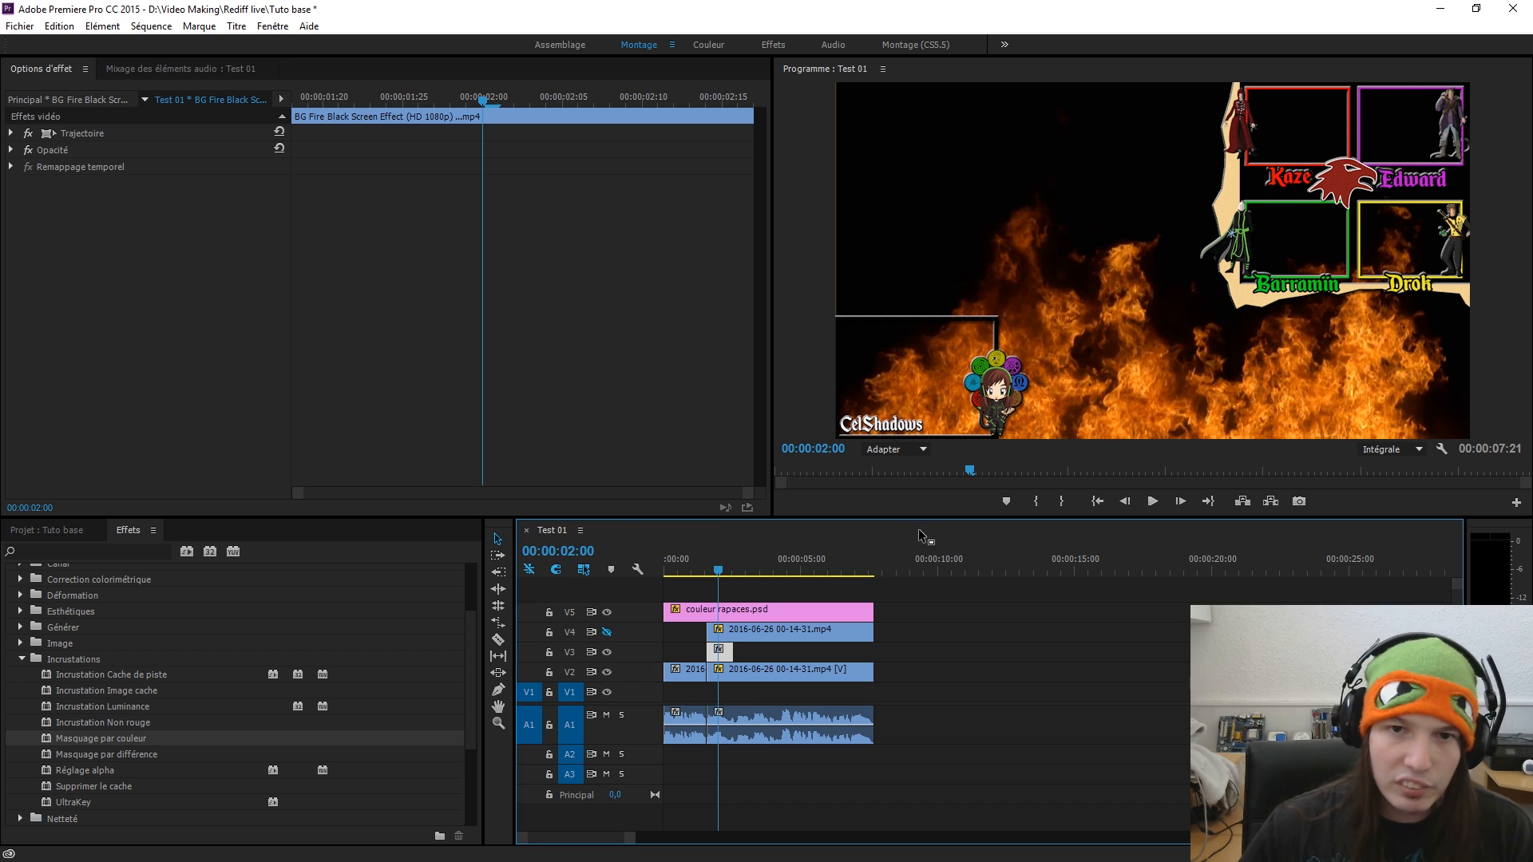
- Show V4, hide V5, and check the V3 fire layer beneath the masked webcam at 00:00:02:03
click(606, 633)
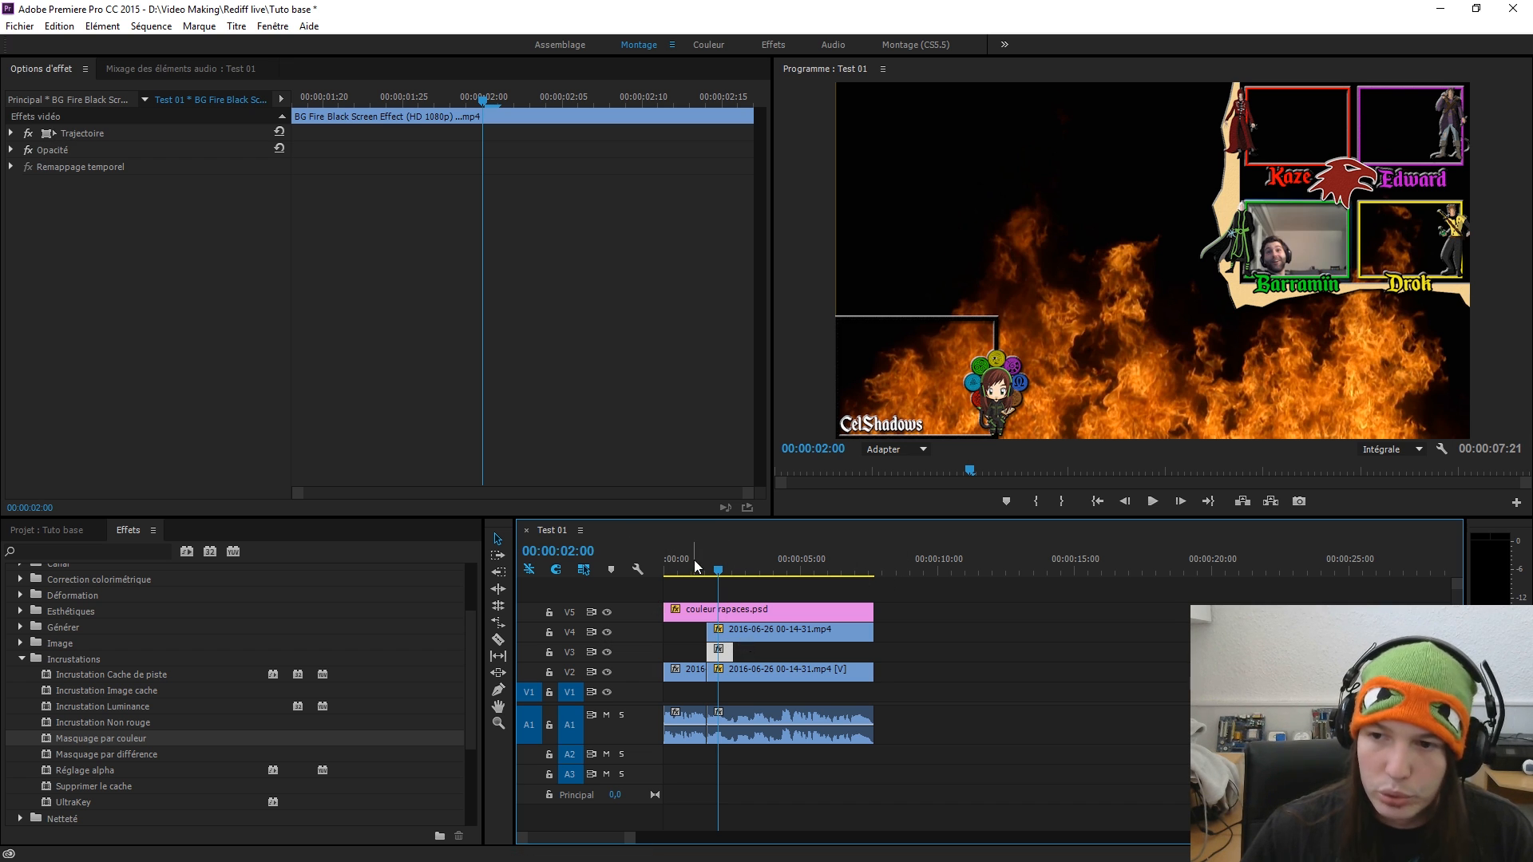
click(606, 612)
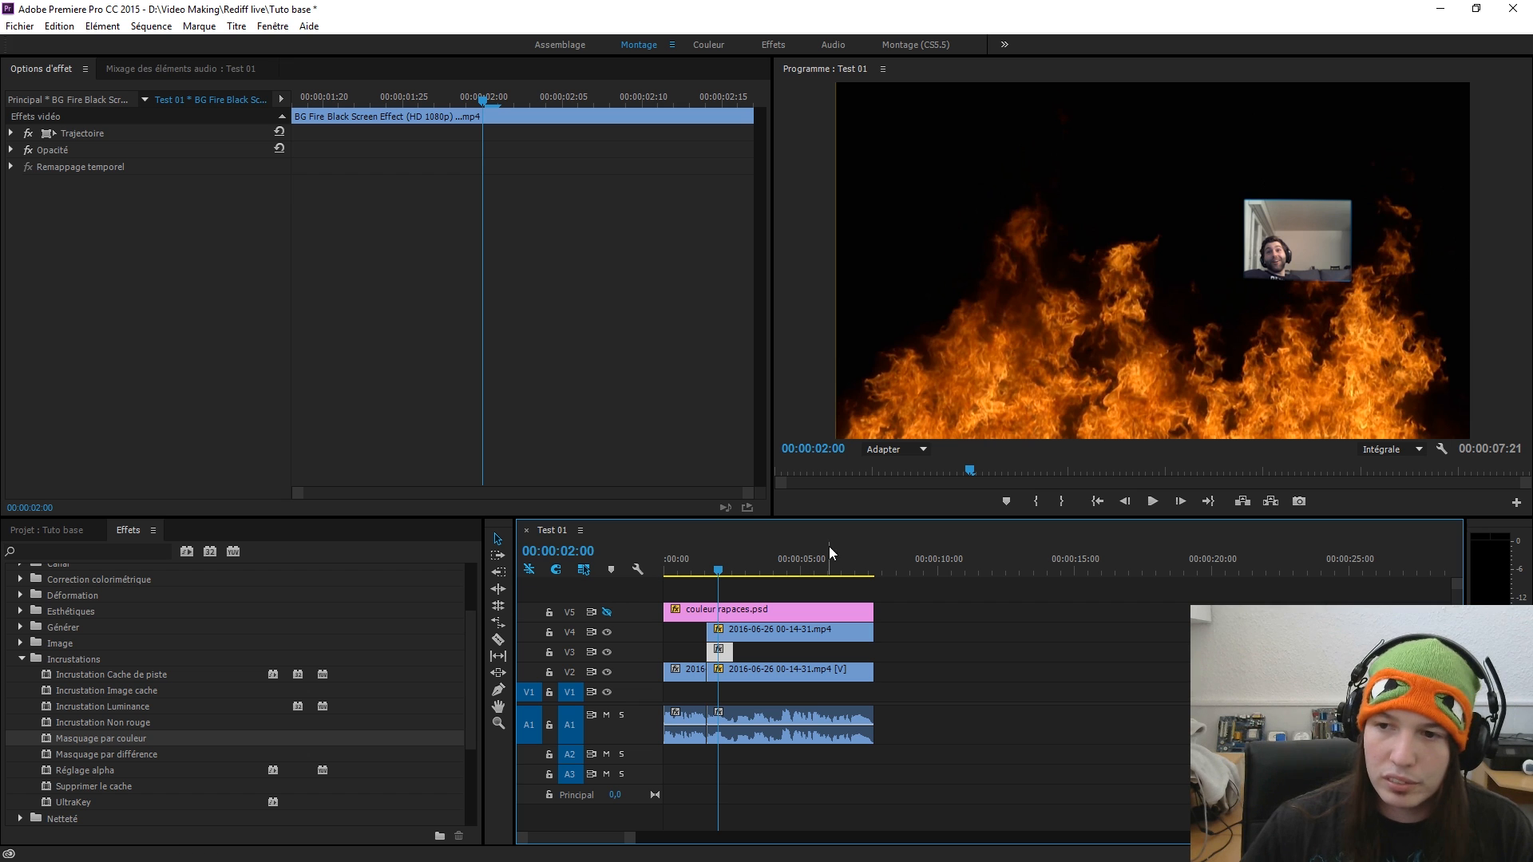
click(722, 572)
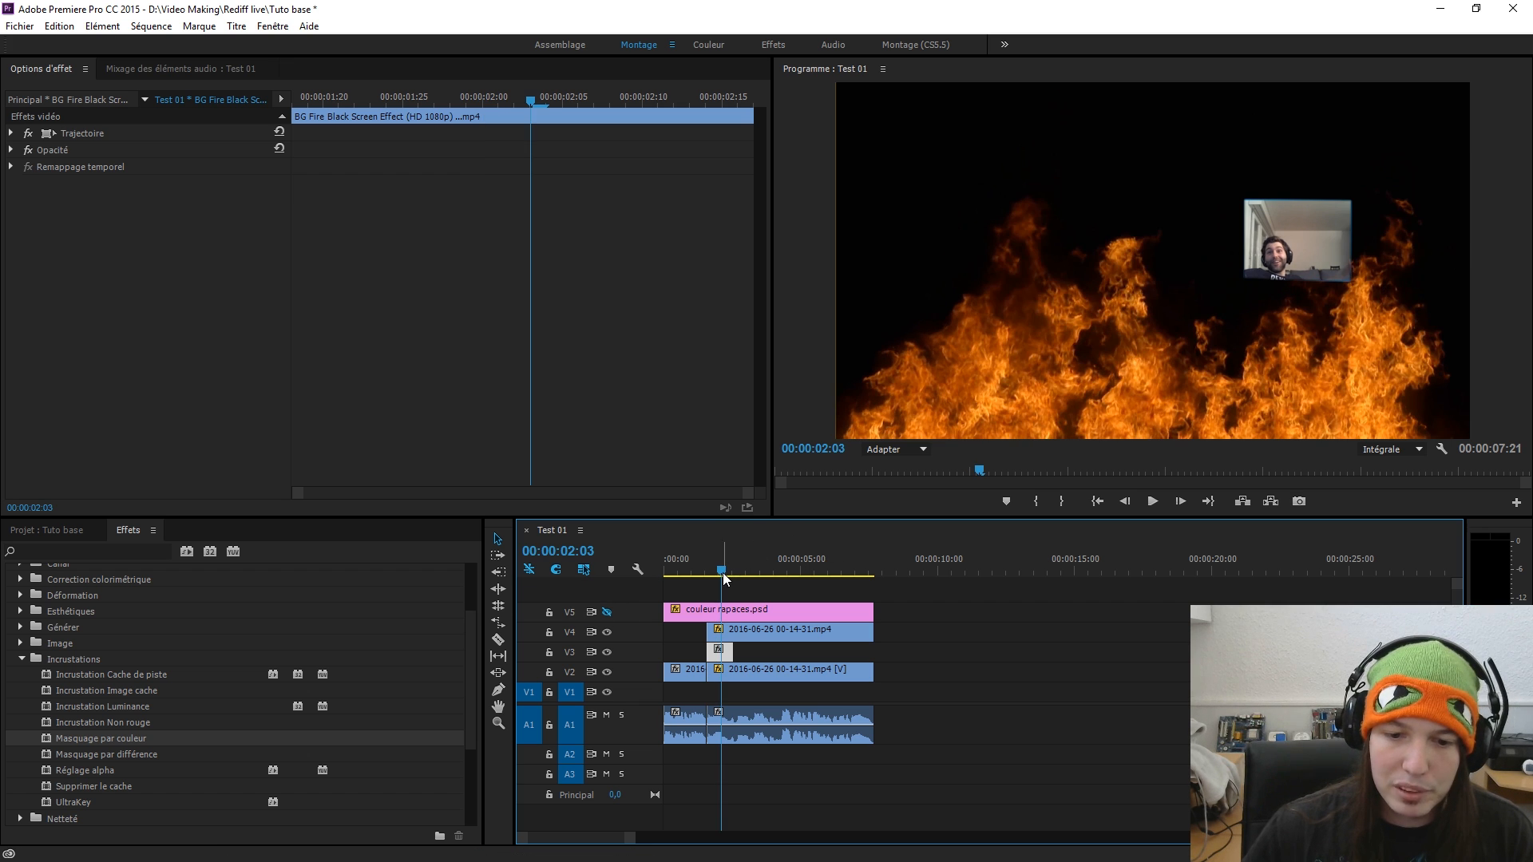
click(607, 659)
click(606, 659)
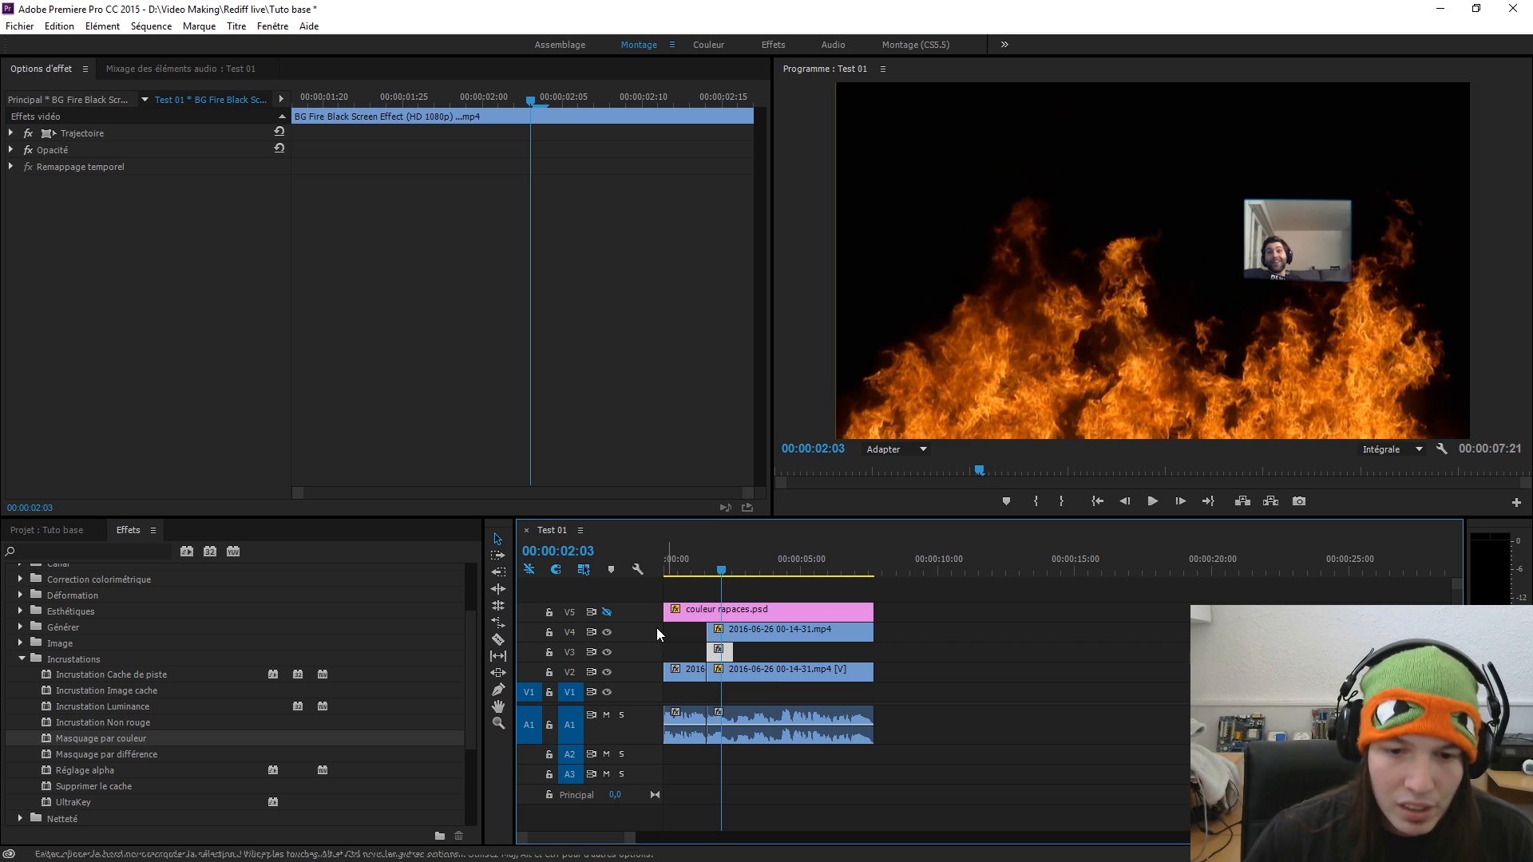
- Paste seven copies of the short fire clip end to end on V1, starting at 00:00:02:19
click(716, 571)
drag(716, 571, 736, 570)
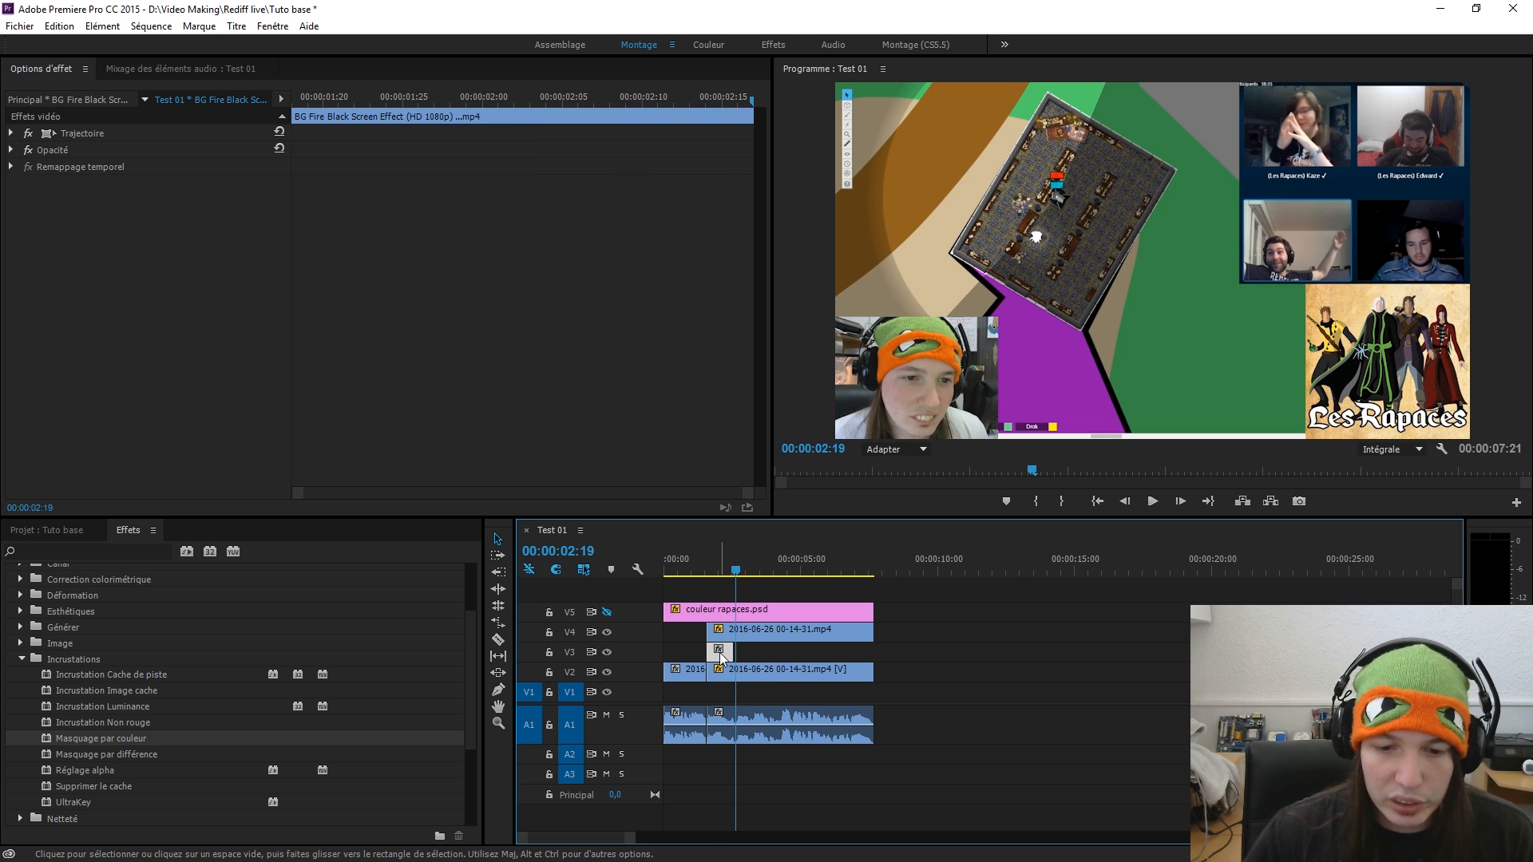
key(ctrl+v)
key(ctrl+v)
key(ctrl+v)
key(ctrl+v)
key(ctrl+v)
key(ctrl+v)
key(ctrl+v)
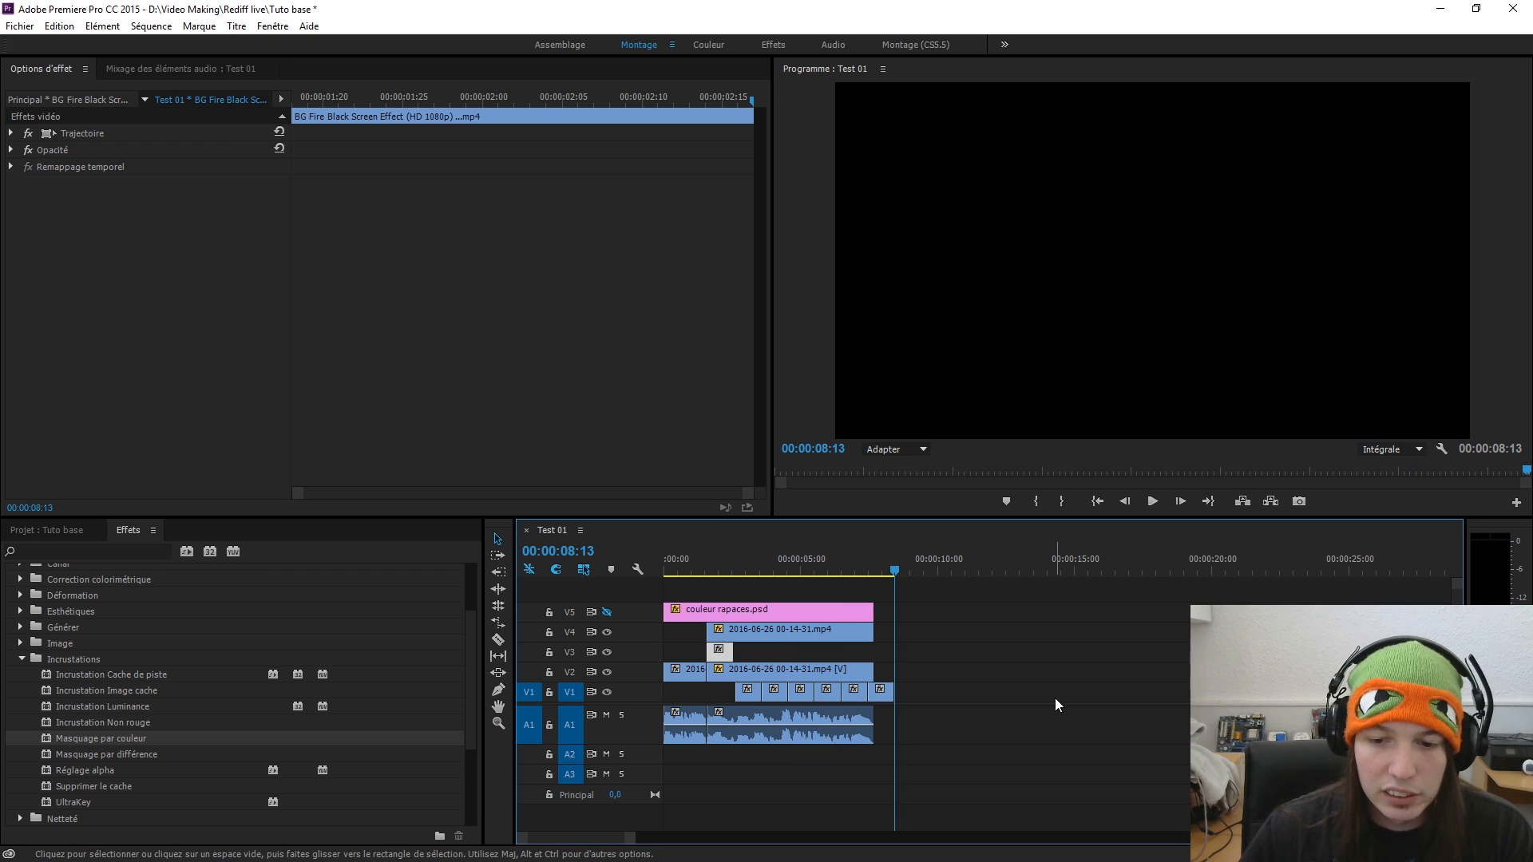
- Move the pasted fire clips to V3, directly after the first short fire clip
drag(754, 690, 723, 653)
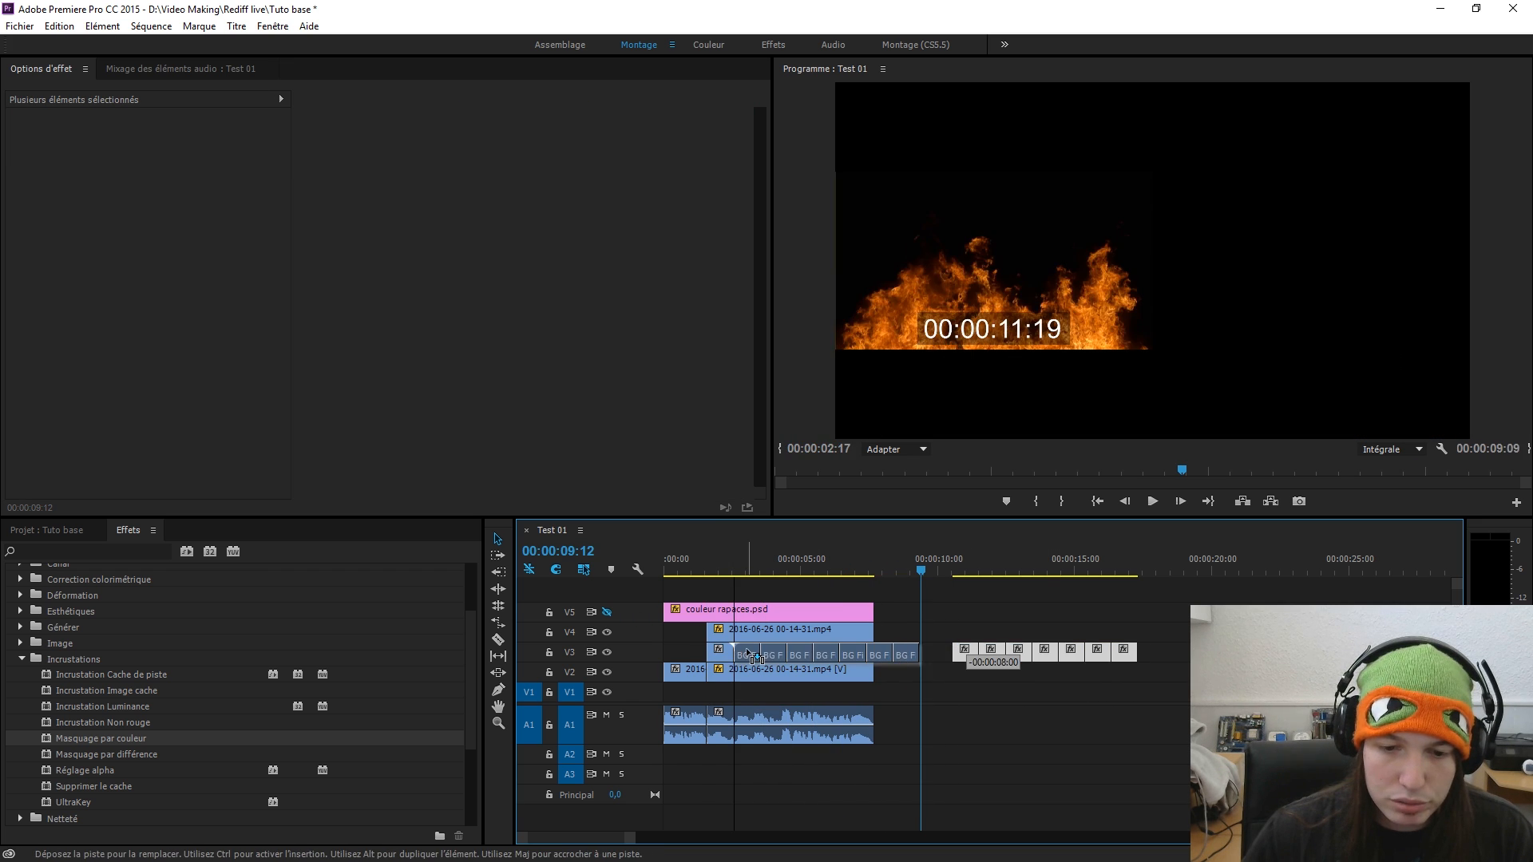
- Play the Test 01 sequence from 00:00:02:00 to review the repeated fire clips on V3
click(721, 563)
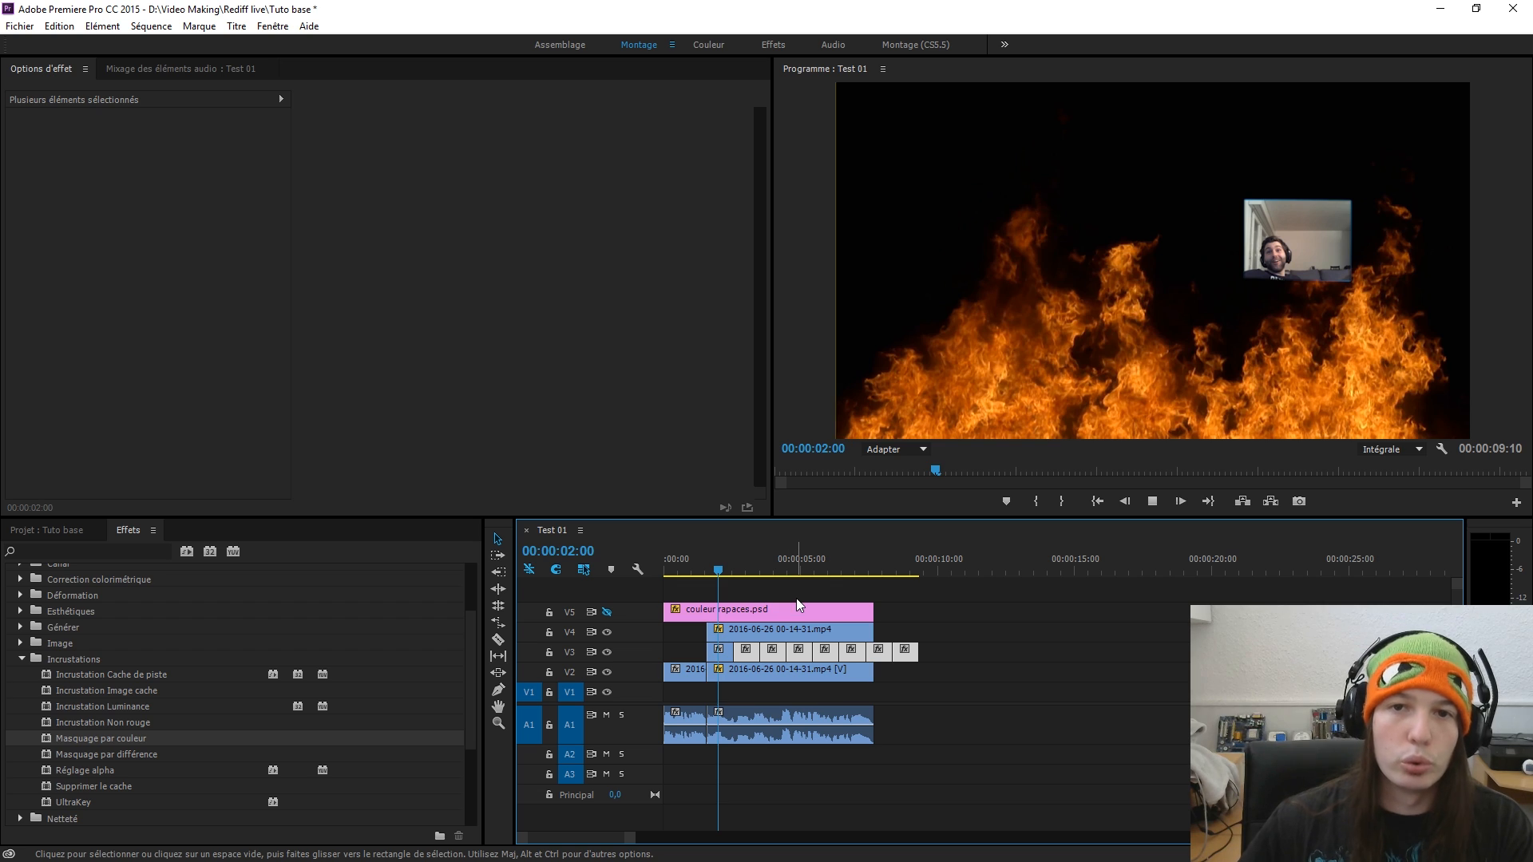
key(space)
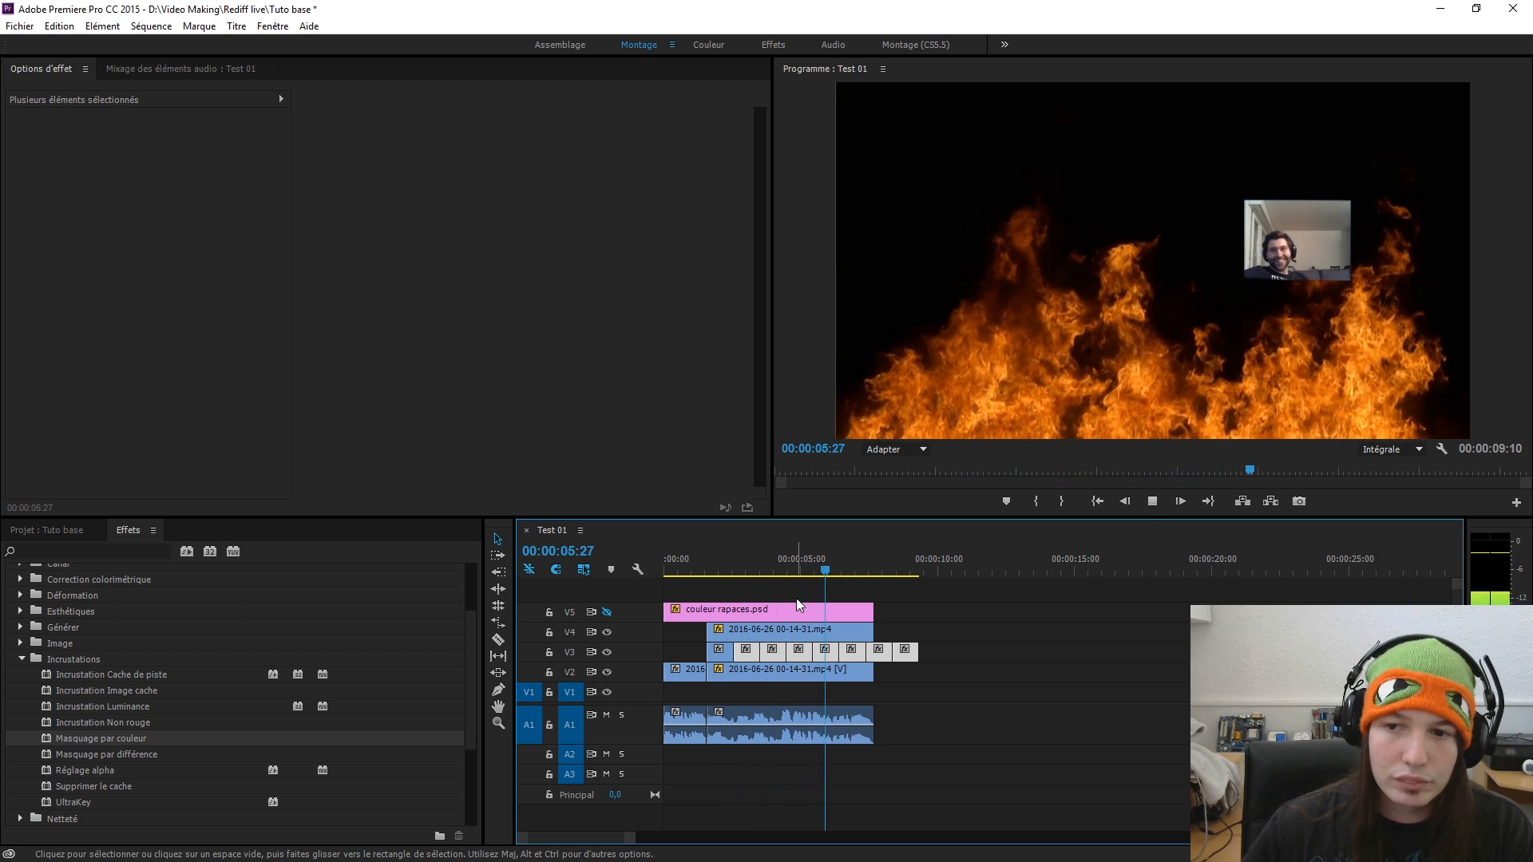
key(space)
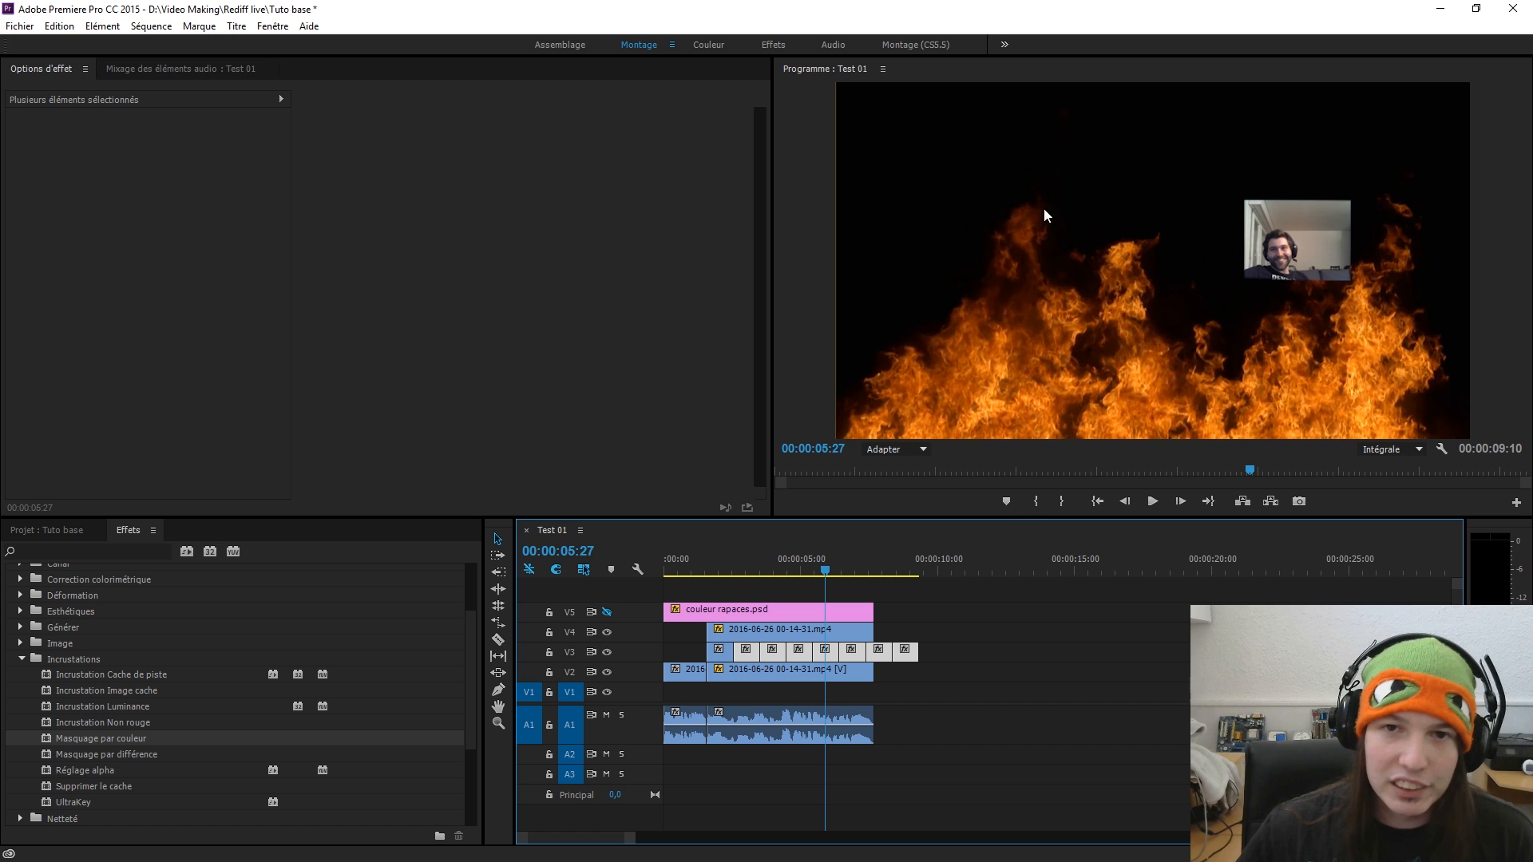
- Delete the repeated fire clips from V3, keeping the first one, and select that remaining clip
drag(934, 660, 745, 649)
key(Delete)
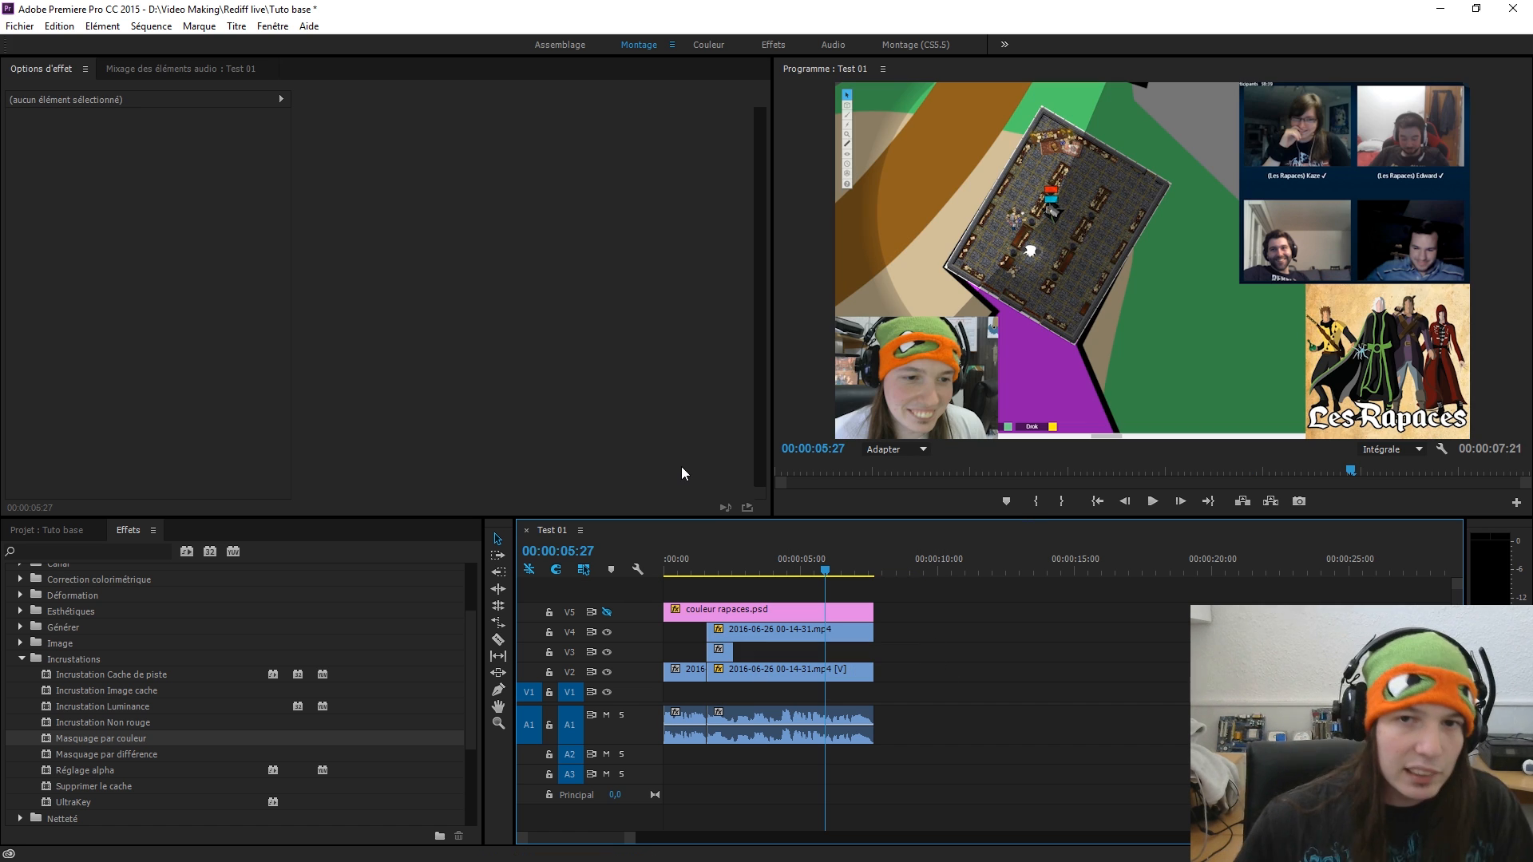
click(724, 648)
click(721, 566)
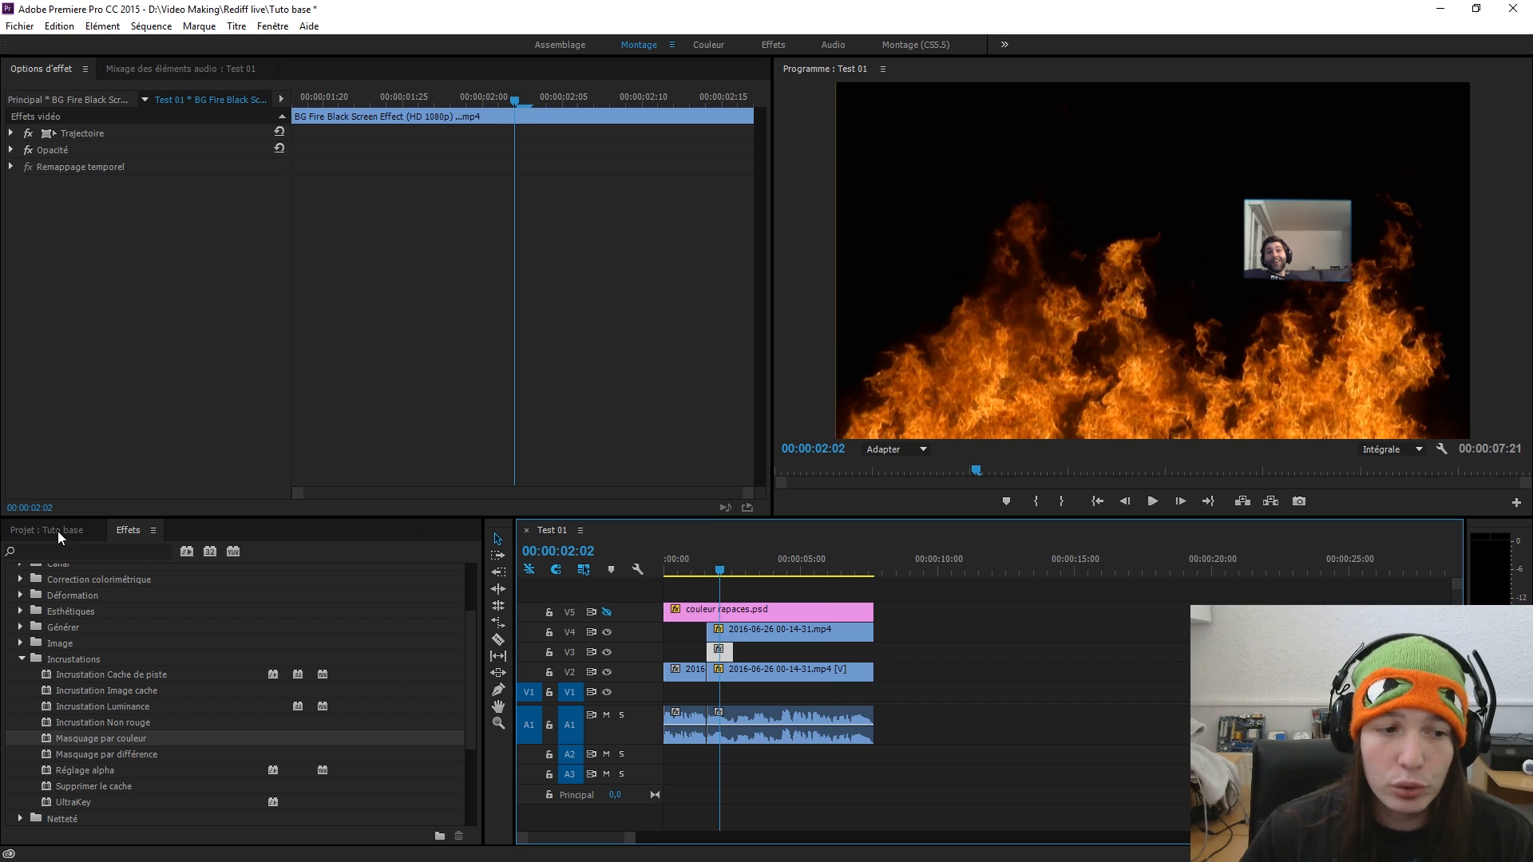
- Create a new sequence named Feu with the custom YouTube preset
click(58, 530)
right_click(141, 737)
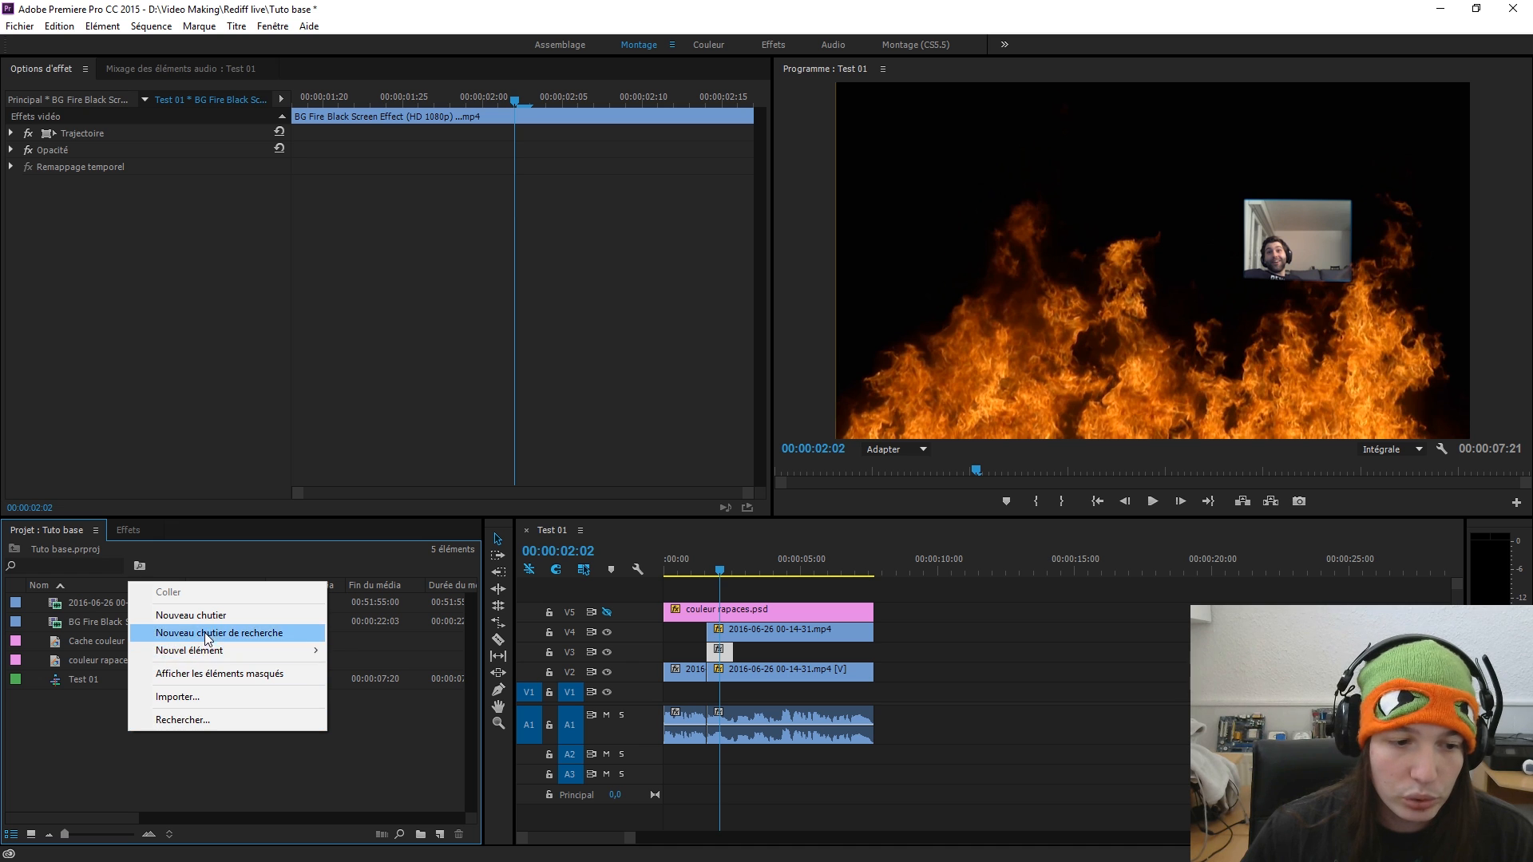
mouse_move(206, 650)
click(390, 652)
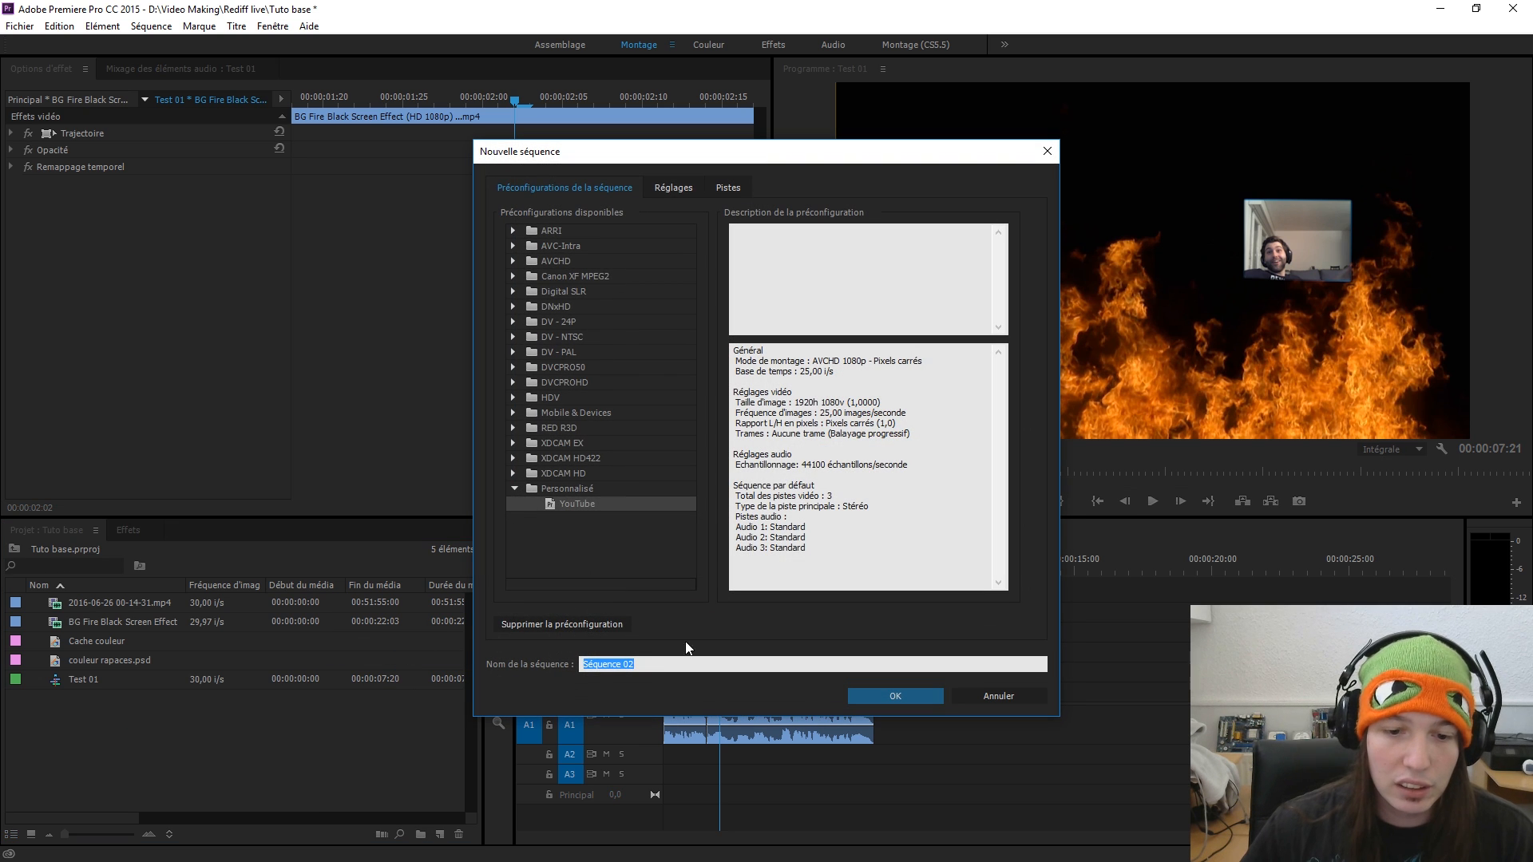
text(Feu)
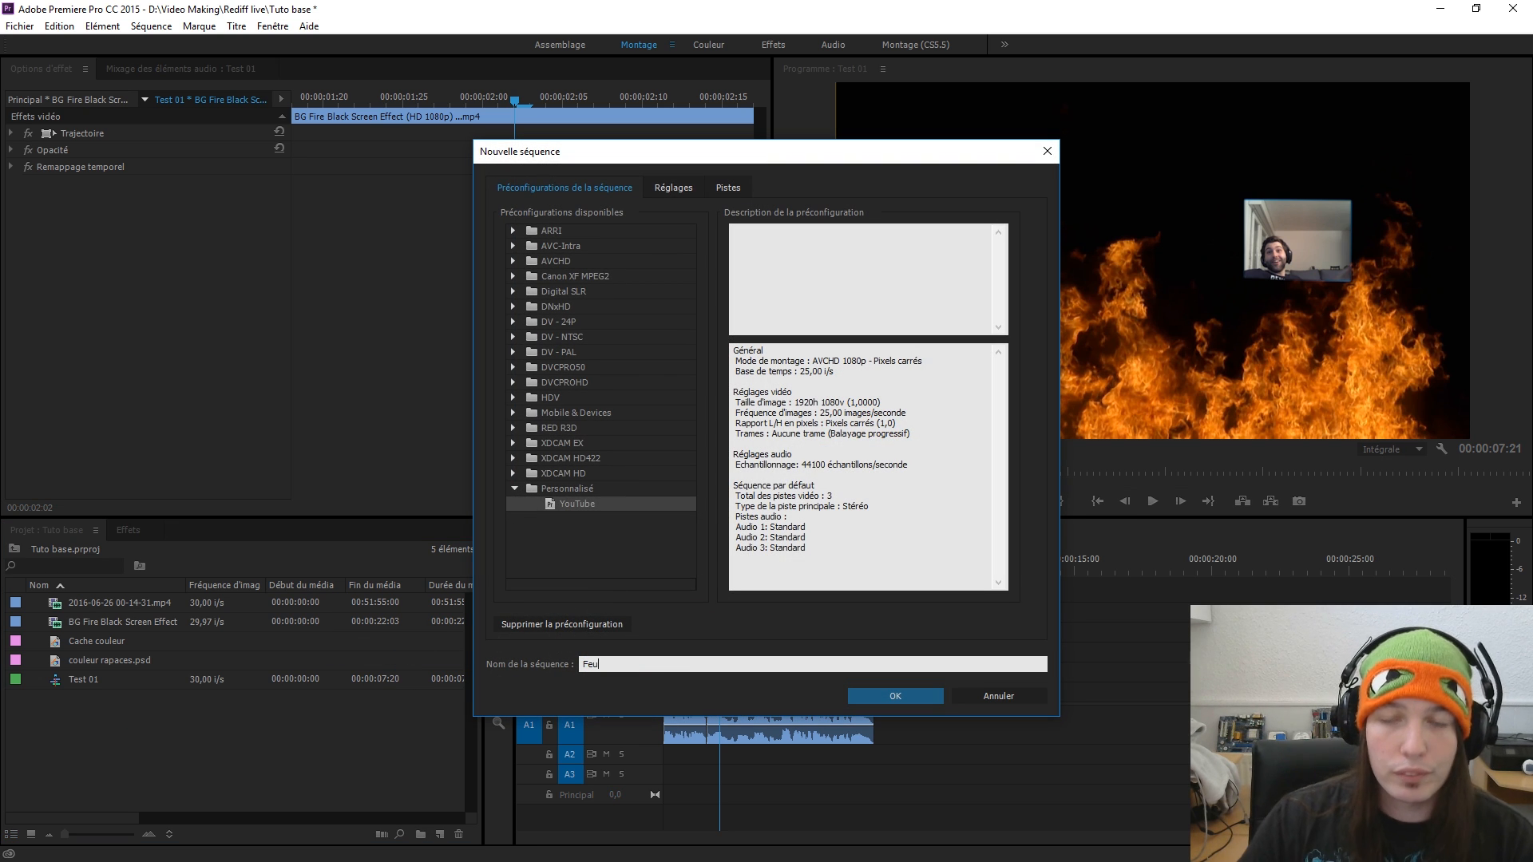
click(895, 695)
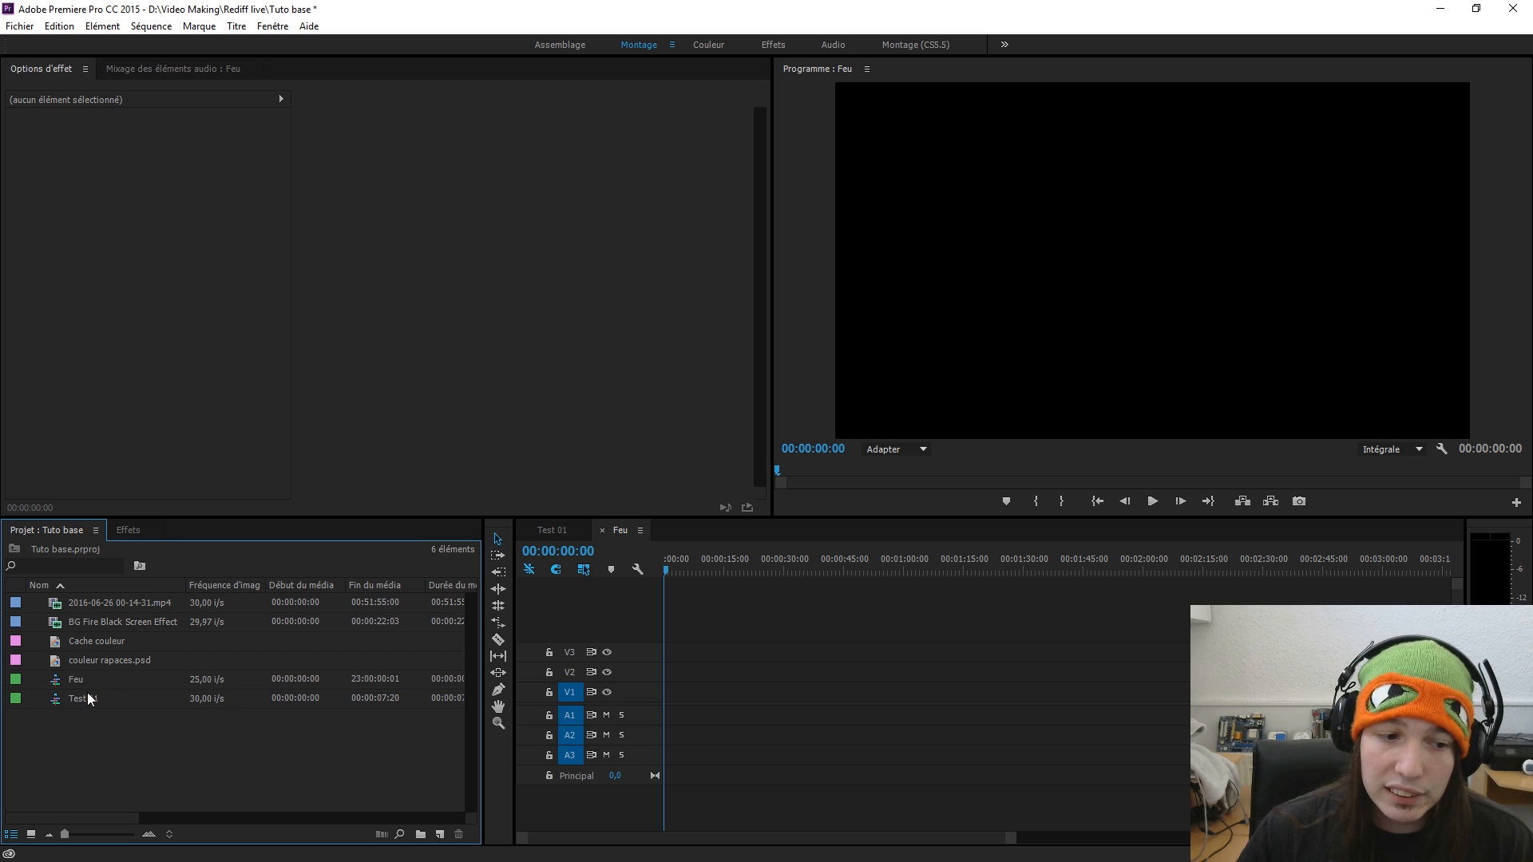
- Return to the Test 01 sequence and scrub through the short fire clip on V3
click(87, 699)
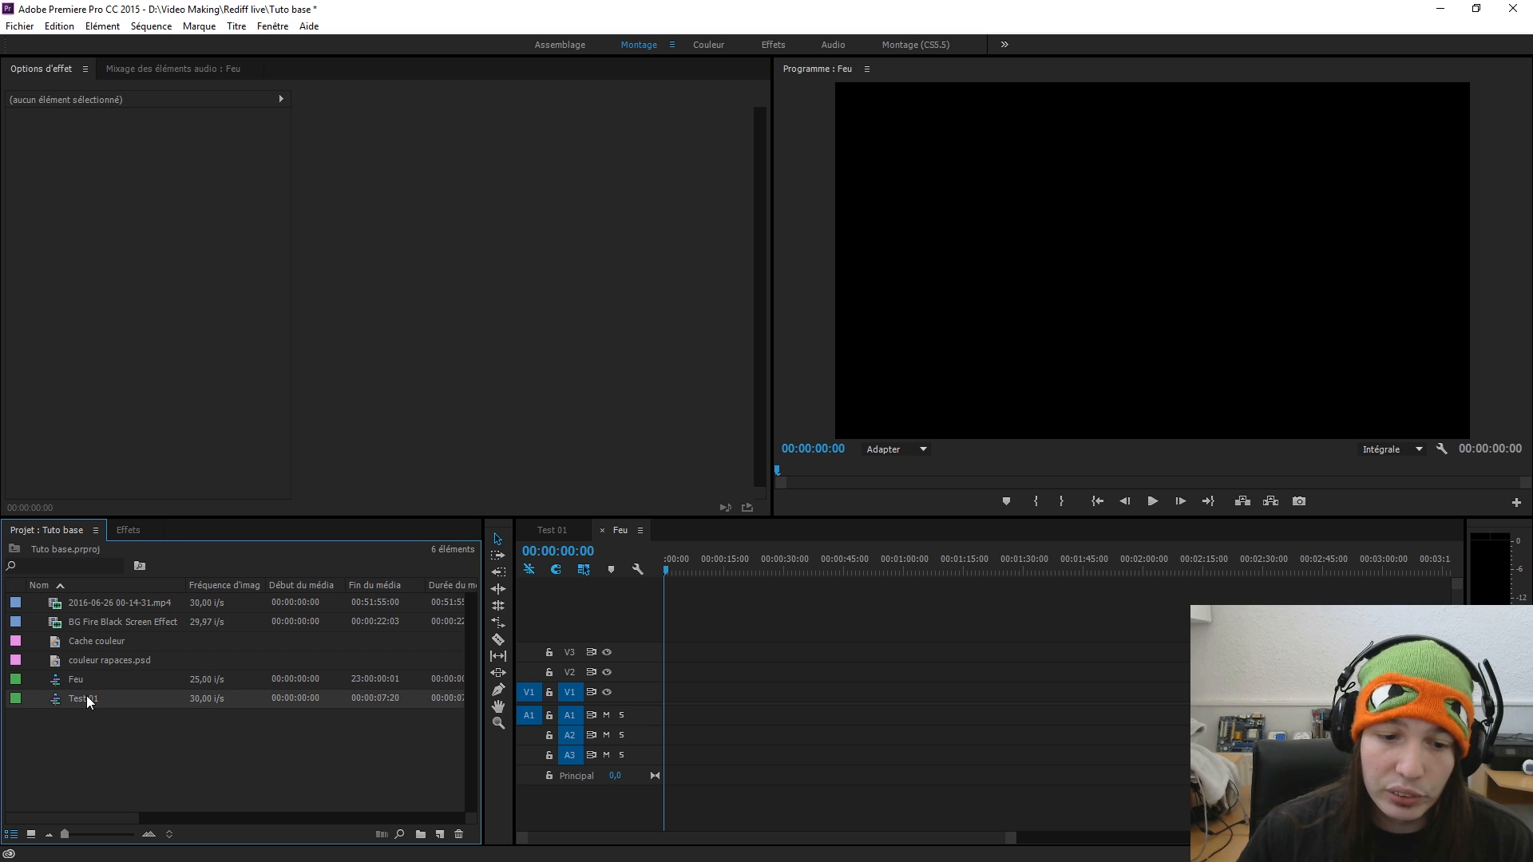
double_click(291, 698)
click(765, 649)
click(726, 653)
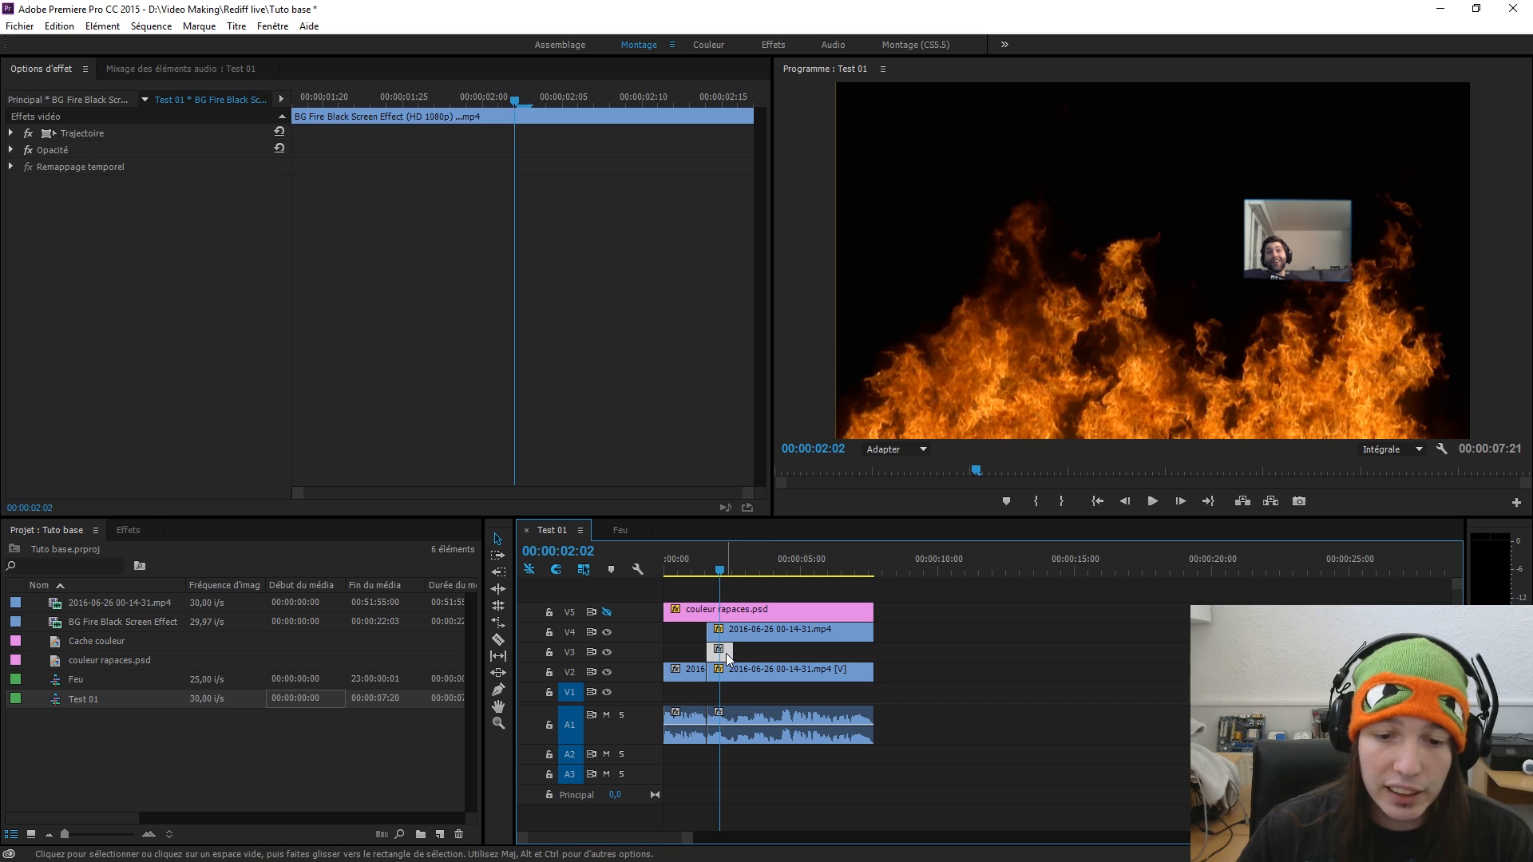
click(705, 571)
drag(705, 573, 730, 574)
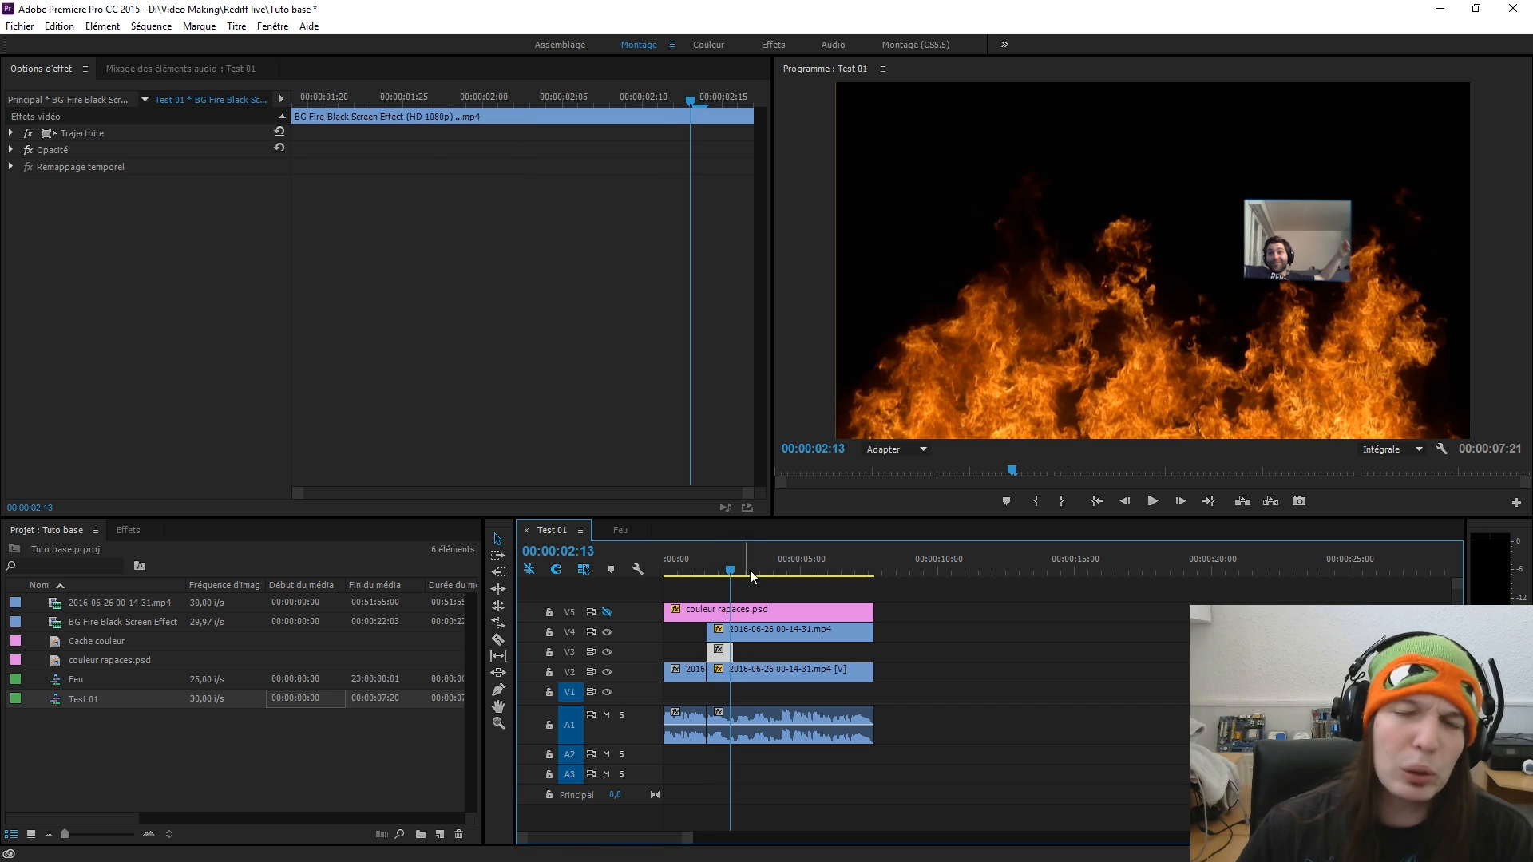
- Copy the short fire clip from V3 of Test 01 and paste it at the start of V1 in the Feu sequence
double_click(60, 678)
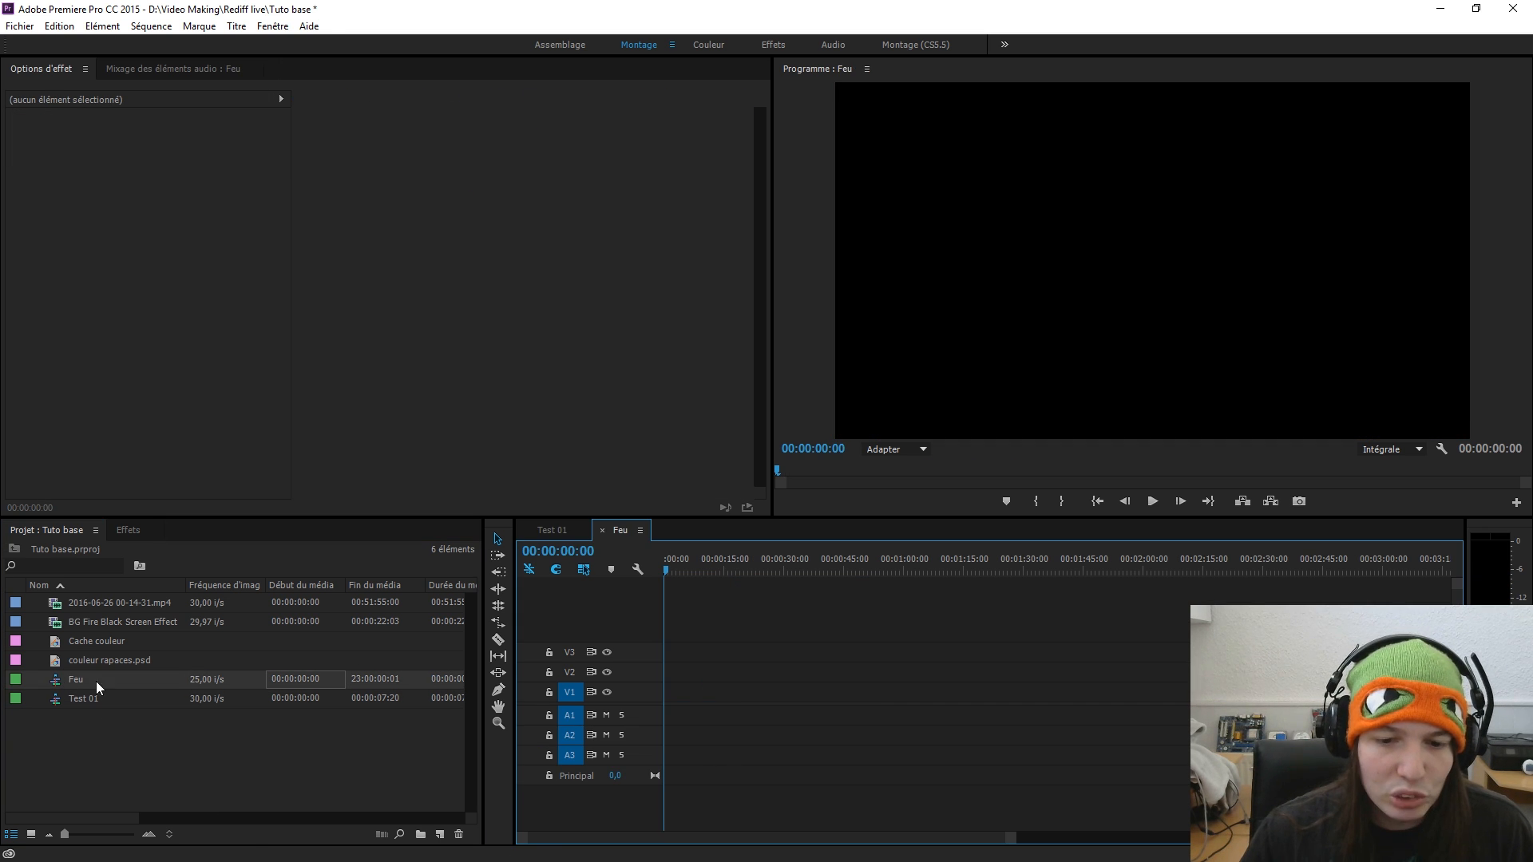
drag(98, 615, 53, 609)
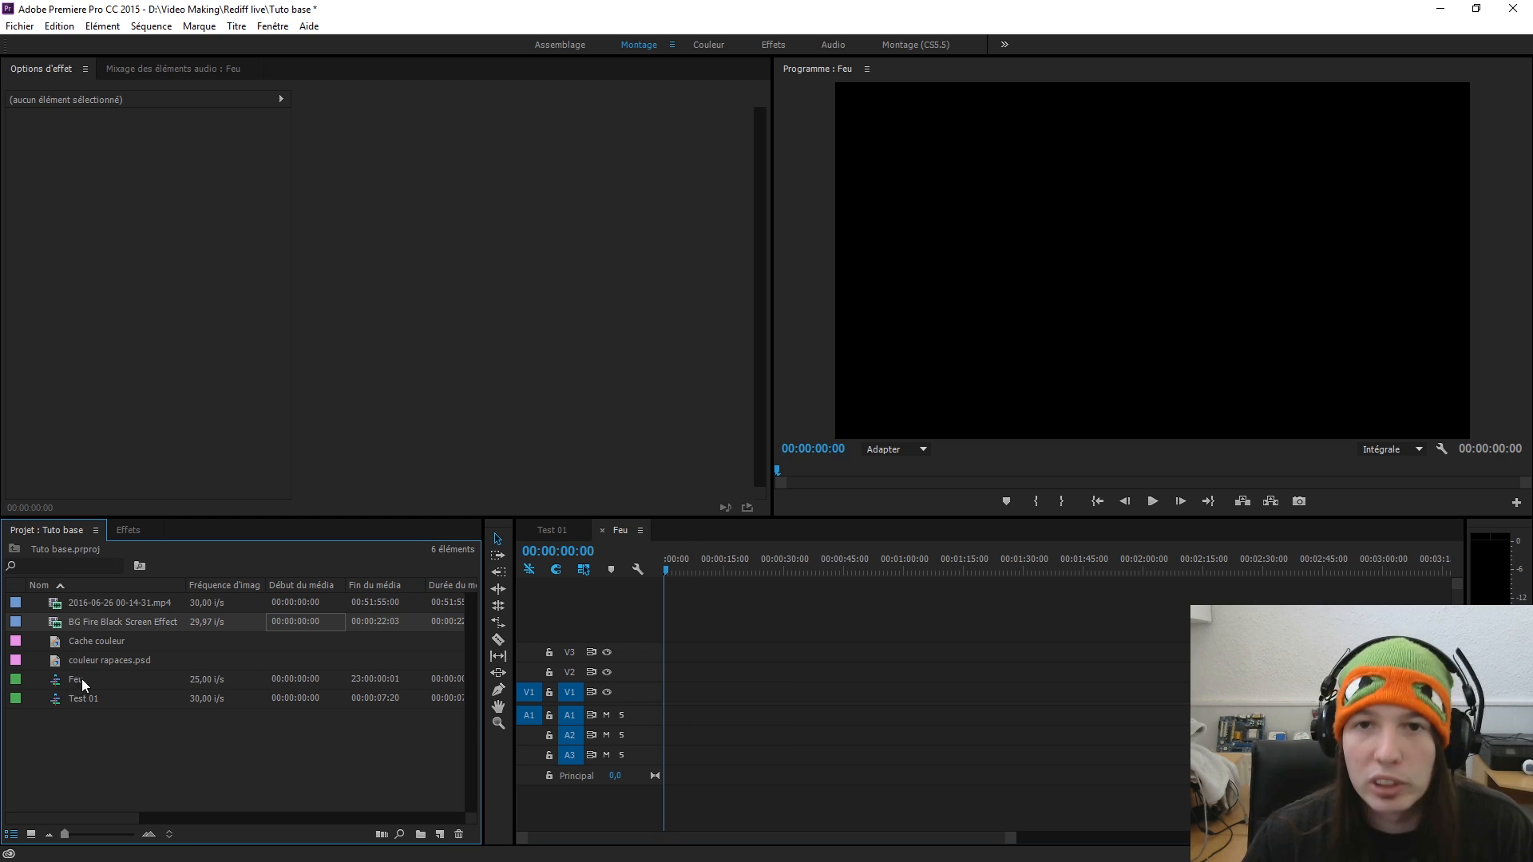
double_click(58, 702)
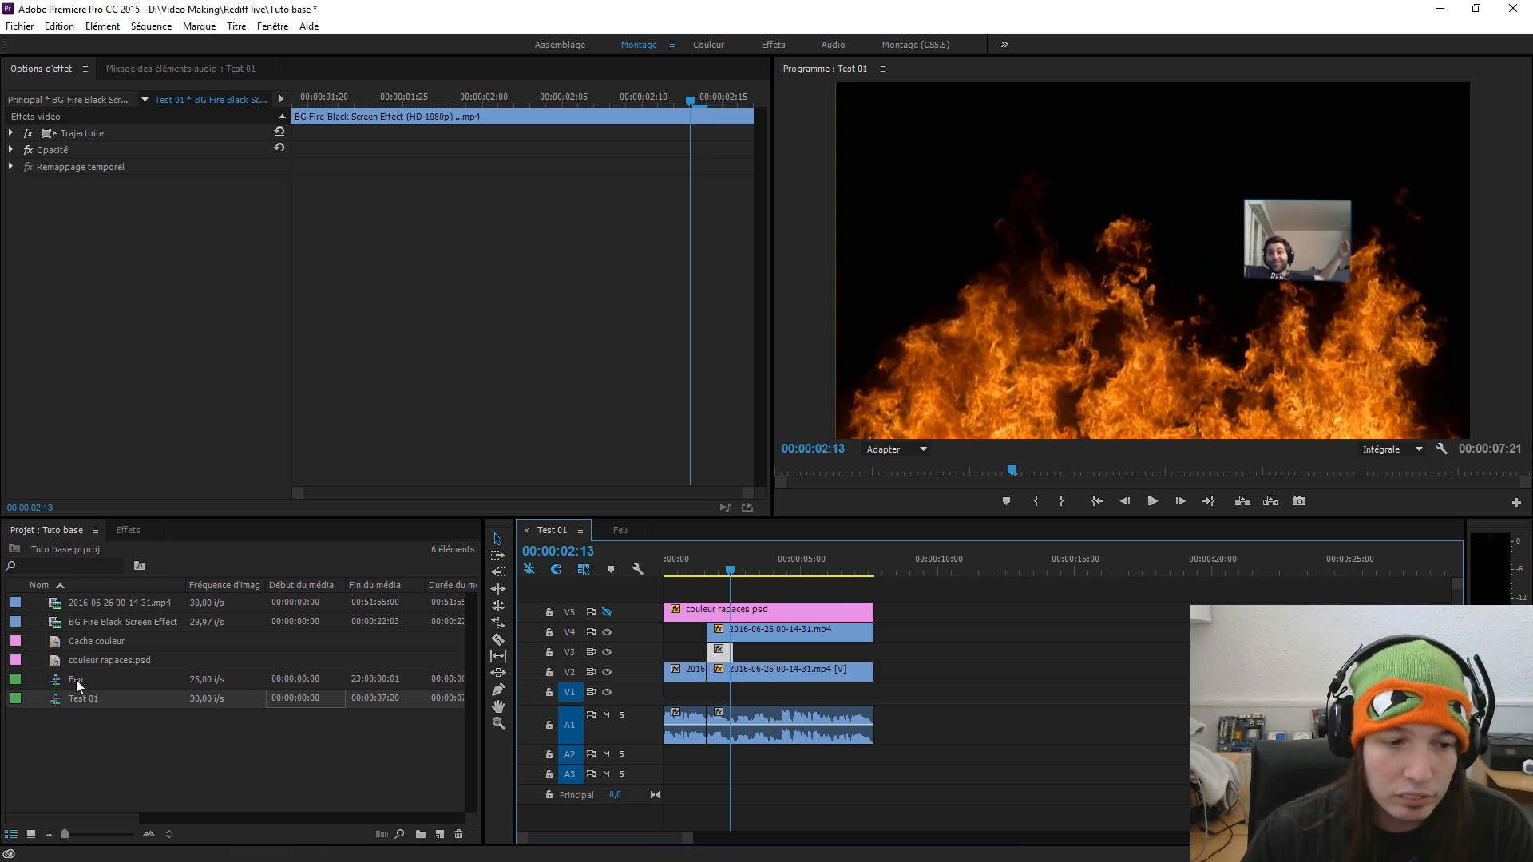
double_click(56, 681)
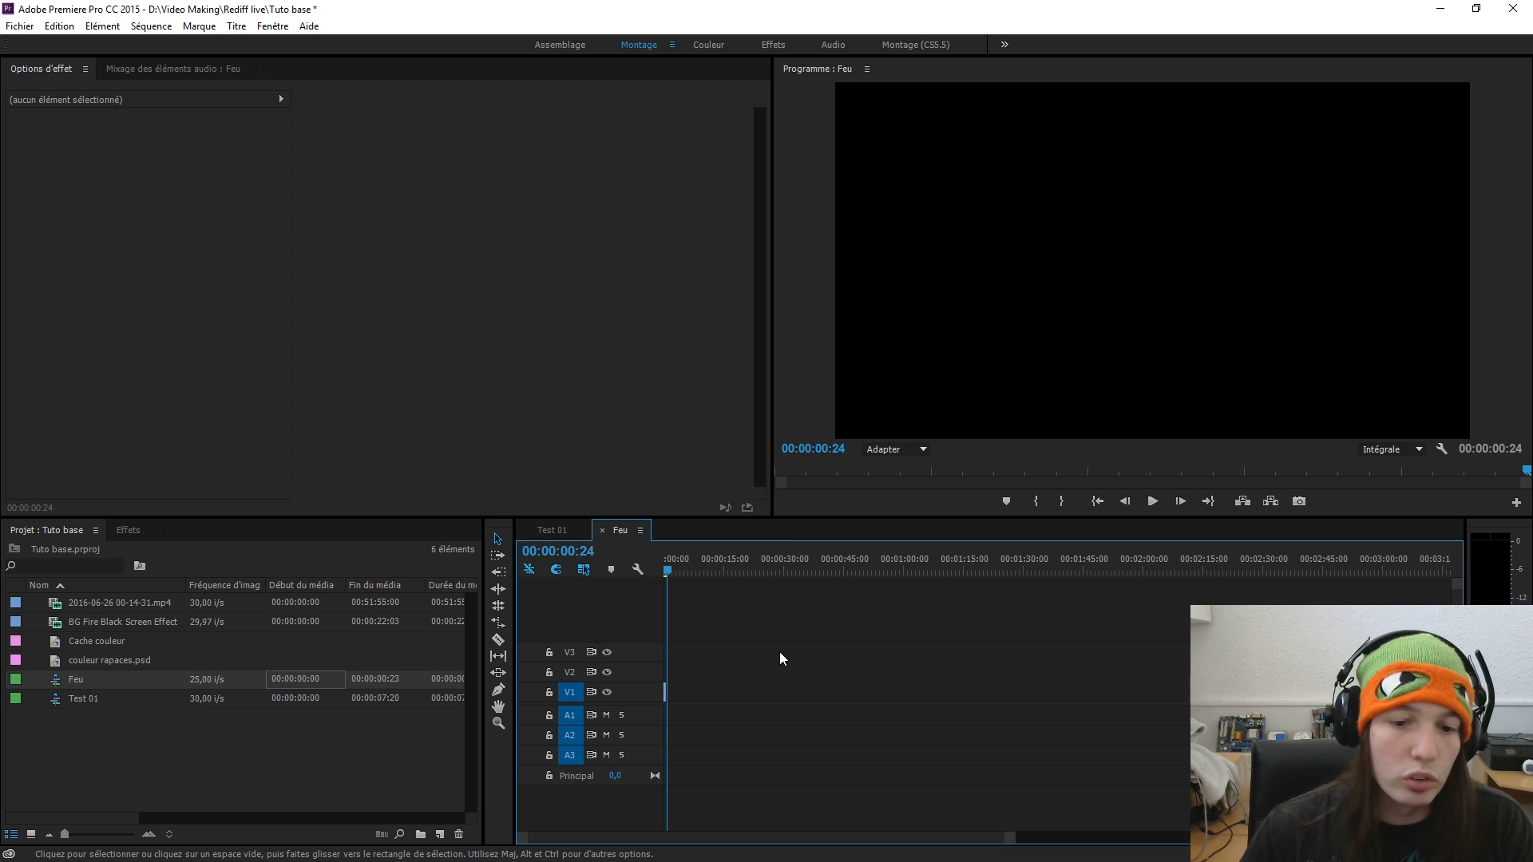
drag(1005, 836, 786, 826)
key(Home)
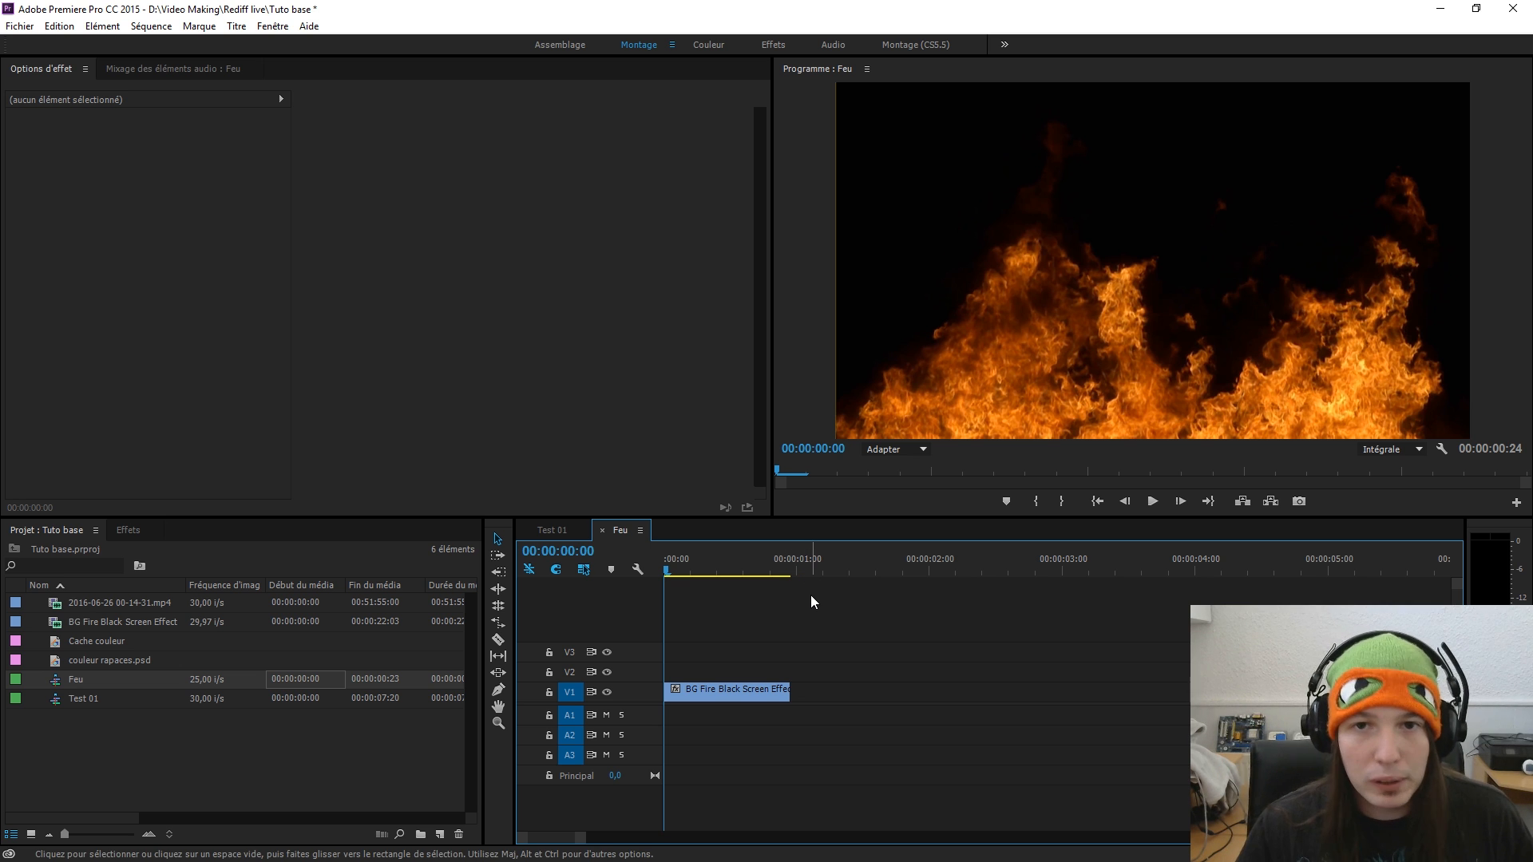
right_click(86, 699)
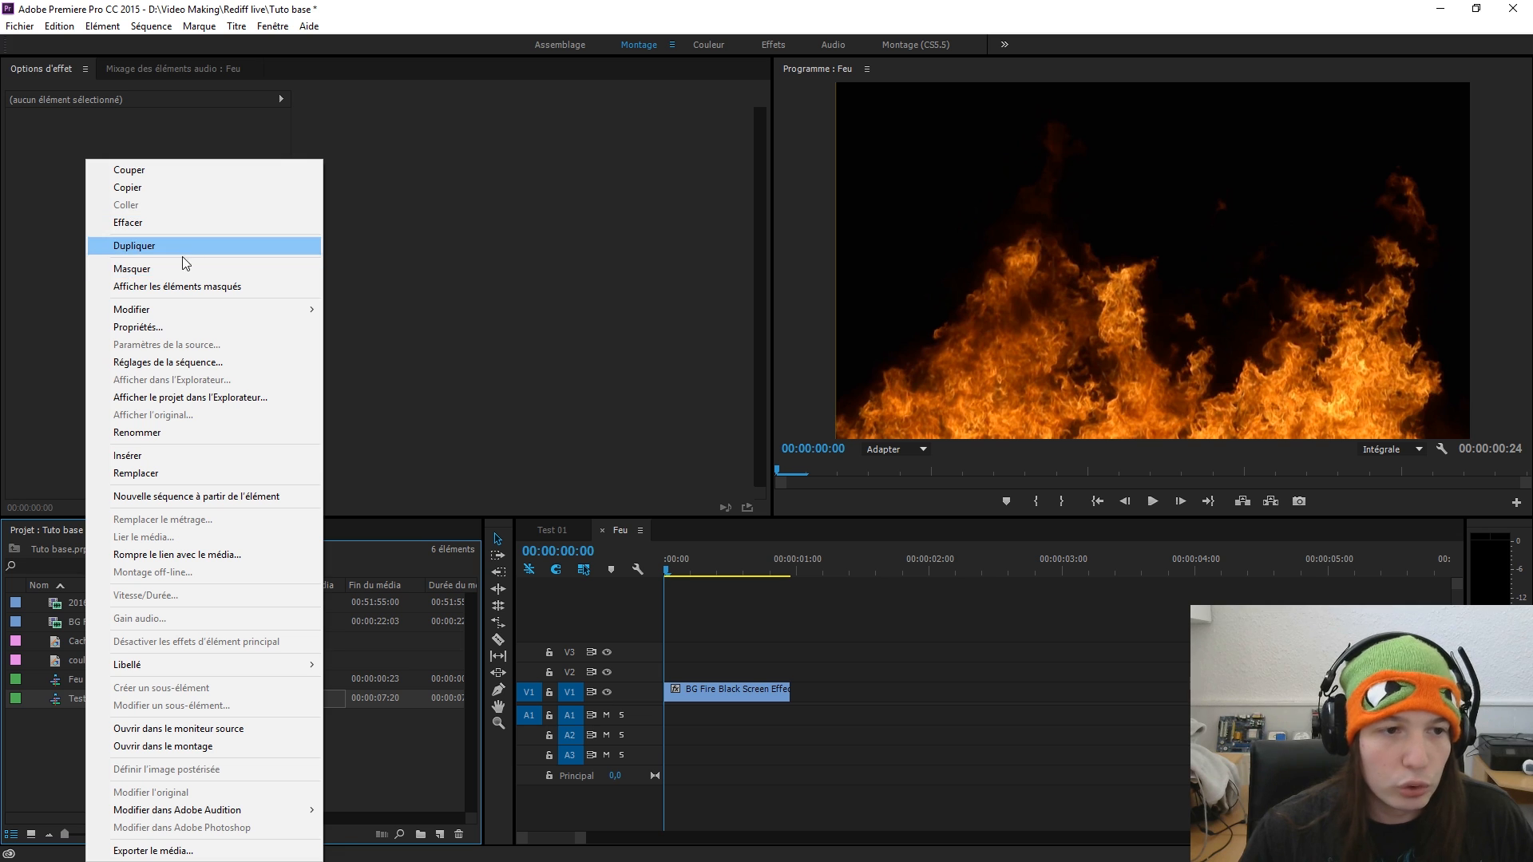
click(356, 750)
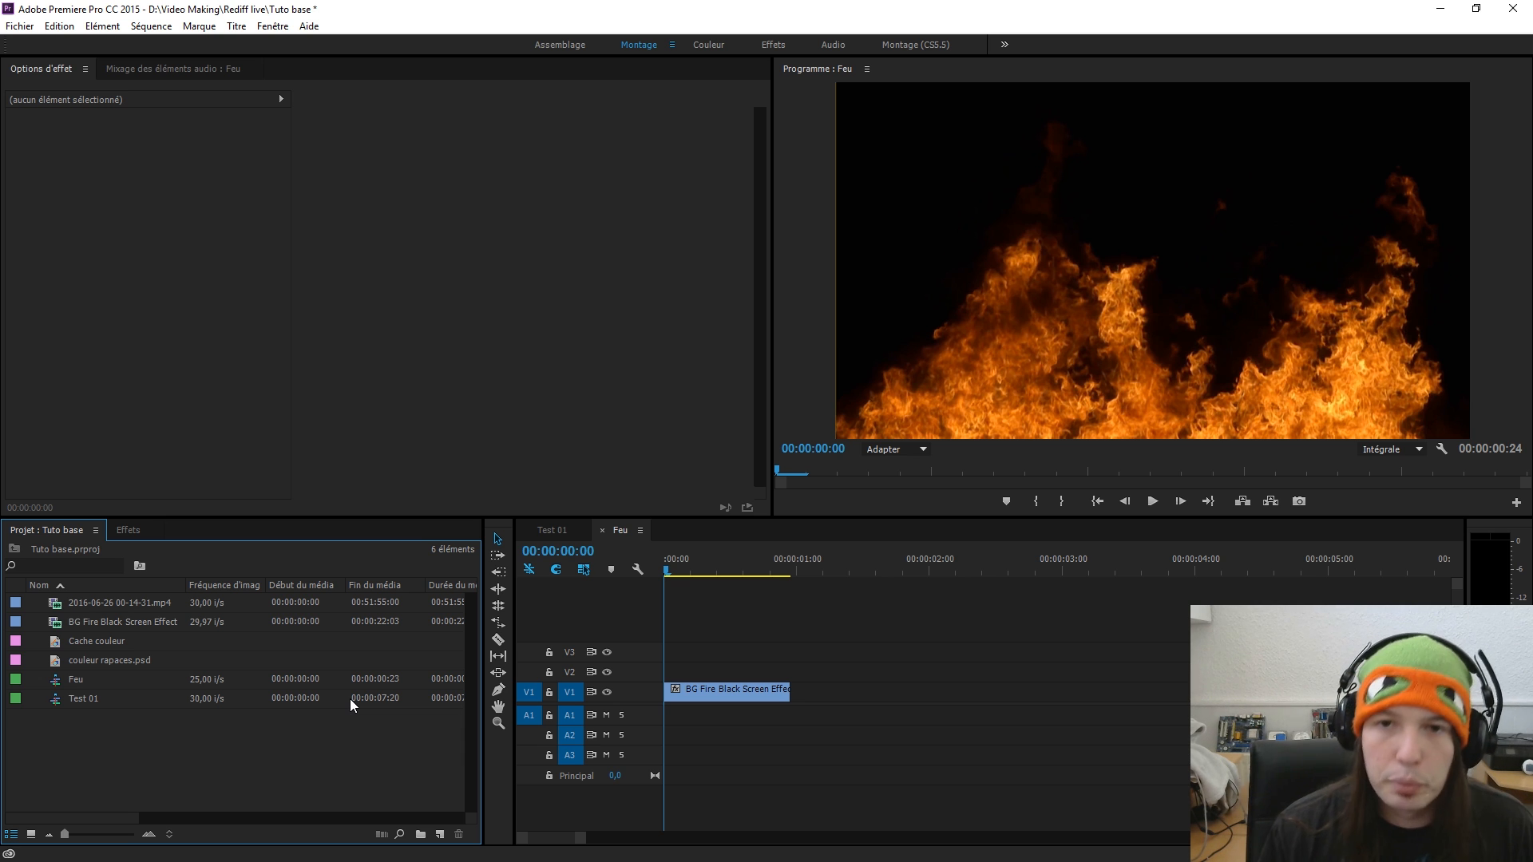
- Paste copies of the fire clip end to end on V1 of the Feu sequence, up to 00:00:29:19
click(739, 690)
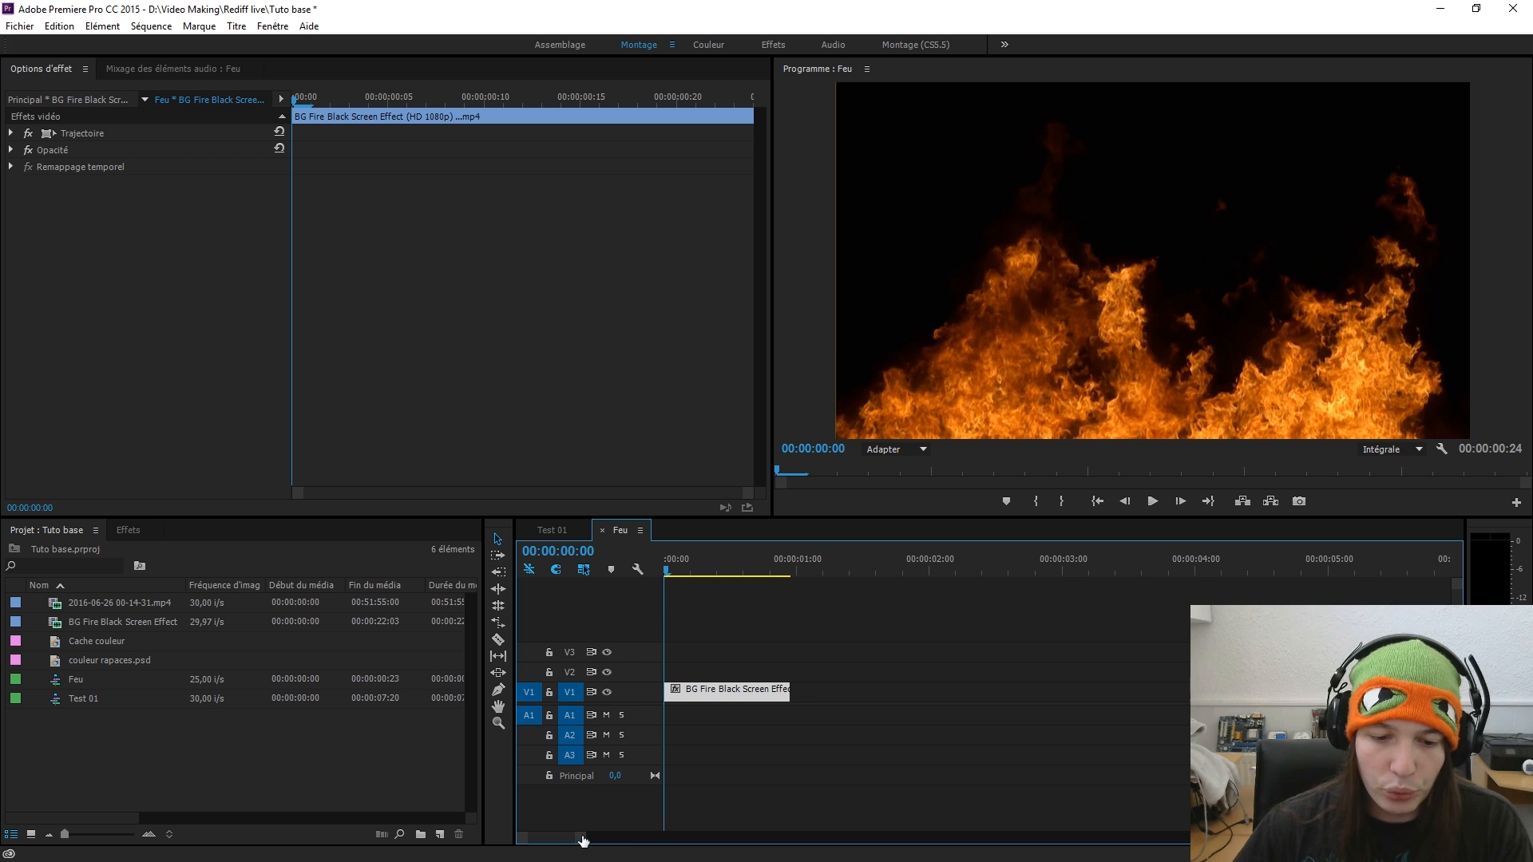
drag(583, 838, 845, 788)
key(ctrl+v)
key(ctrl+v)
key(ctrl+v)
key(ctrl+v)
key(ctrl+v)
key(ctrl+v)
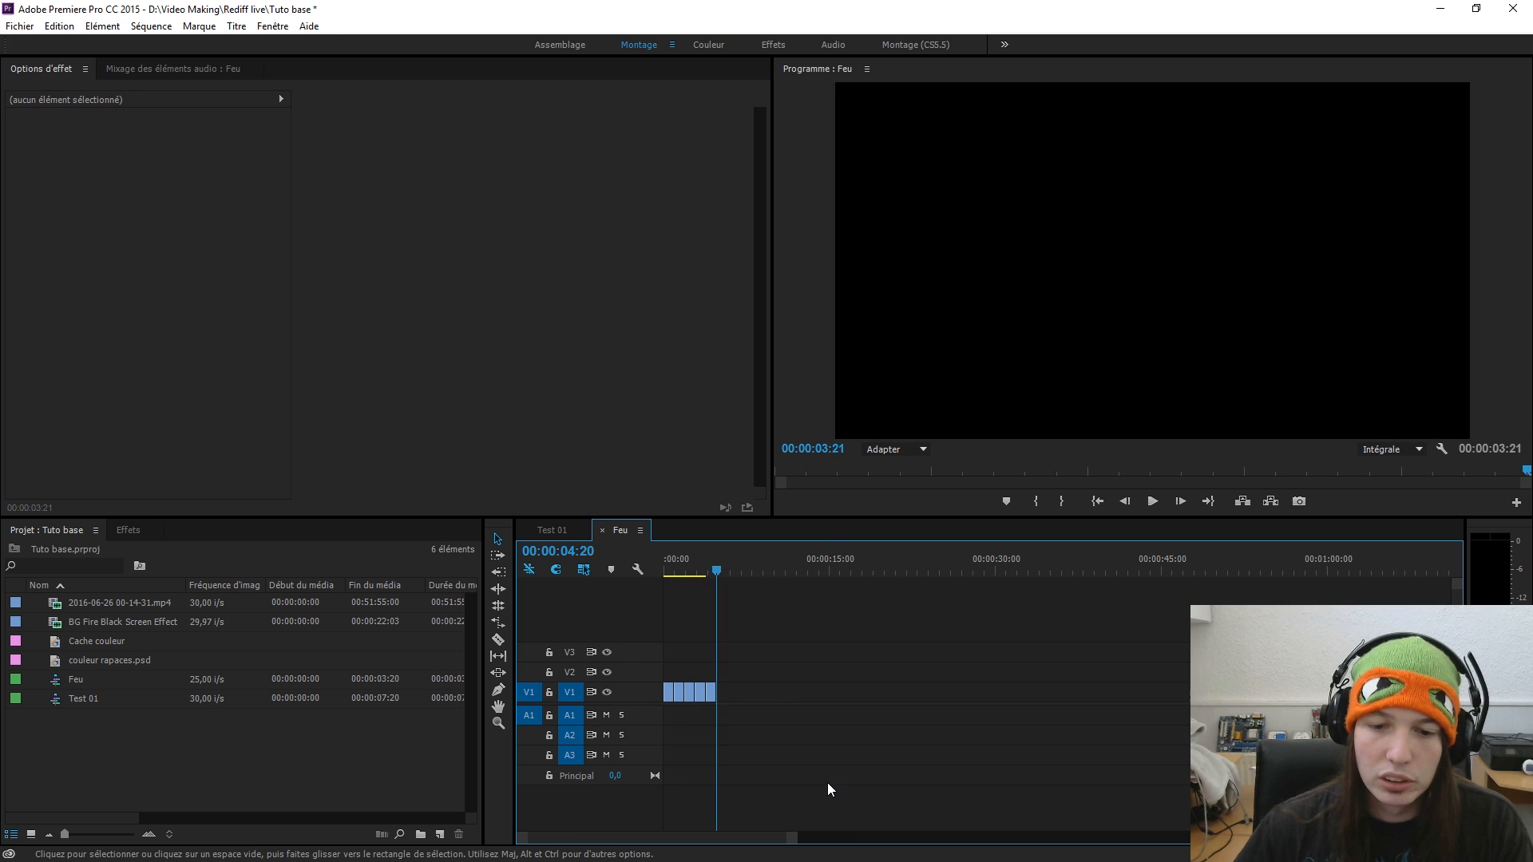
key(ctrl+v)
key(ctrl+v)
key(ctrl+v)
key(ctrl+v)
key(ctrl+v)
key(ctrl+v)
key(ctrl+v)
key(ctrl+v)
key(ctrl+v)
key(ctrl+v)
key(ctrl+v)
key(ctrl+v)
key(ctrl+v)
key(ctrl+v)
key(ctrl+v)
key(ctrl+v)
key(ctrl+v)
key(ctrl+v)
key(ctrl+v)
key(ctrl+v)
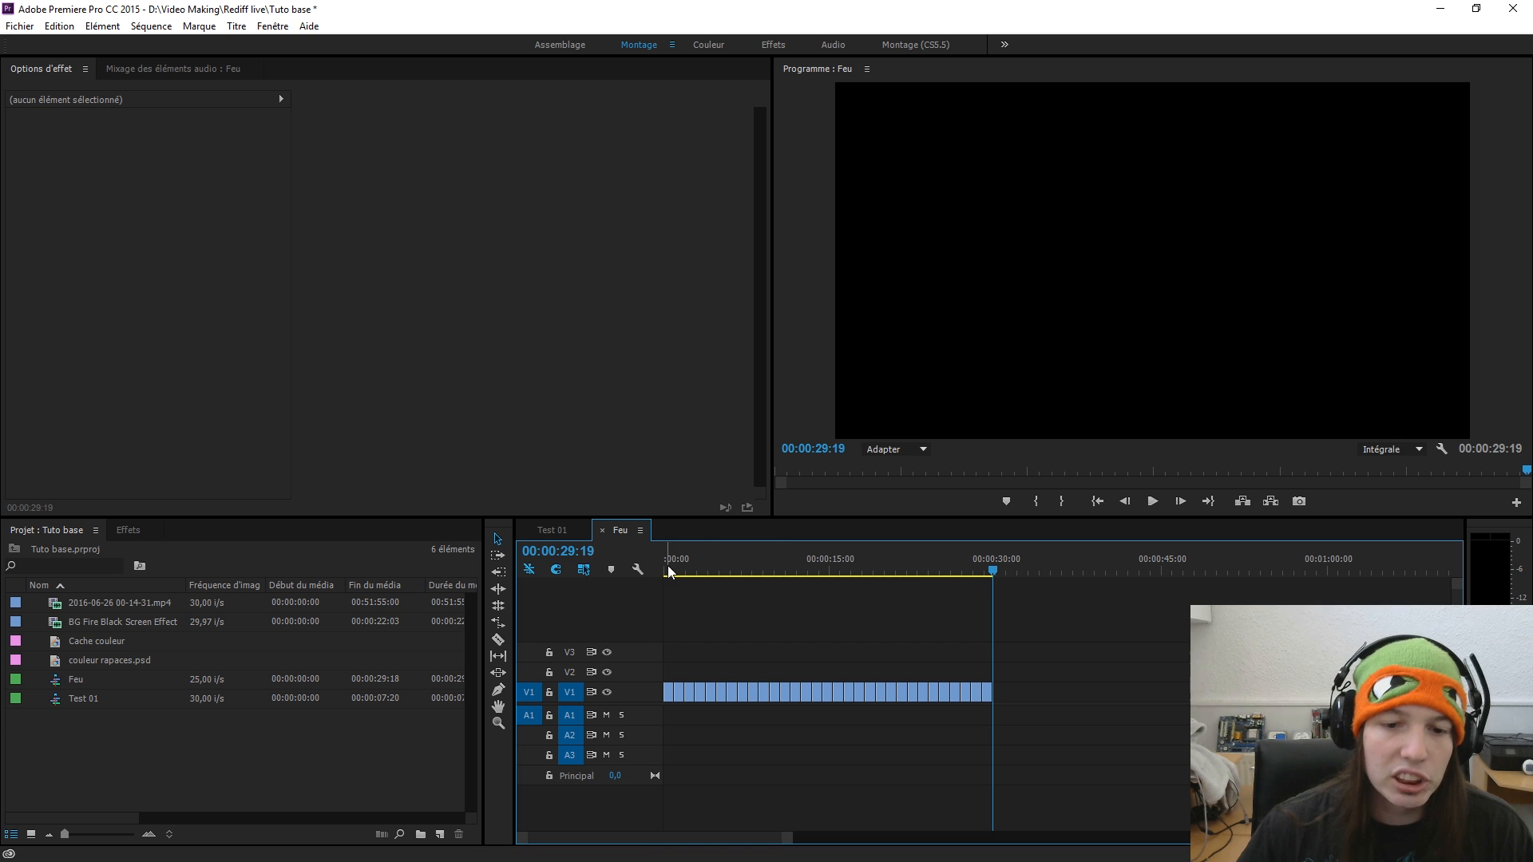
- Play the Feu sequence from its start to check the looping fire
drag(667, 568, 584, 558)
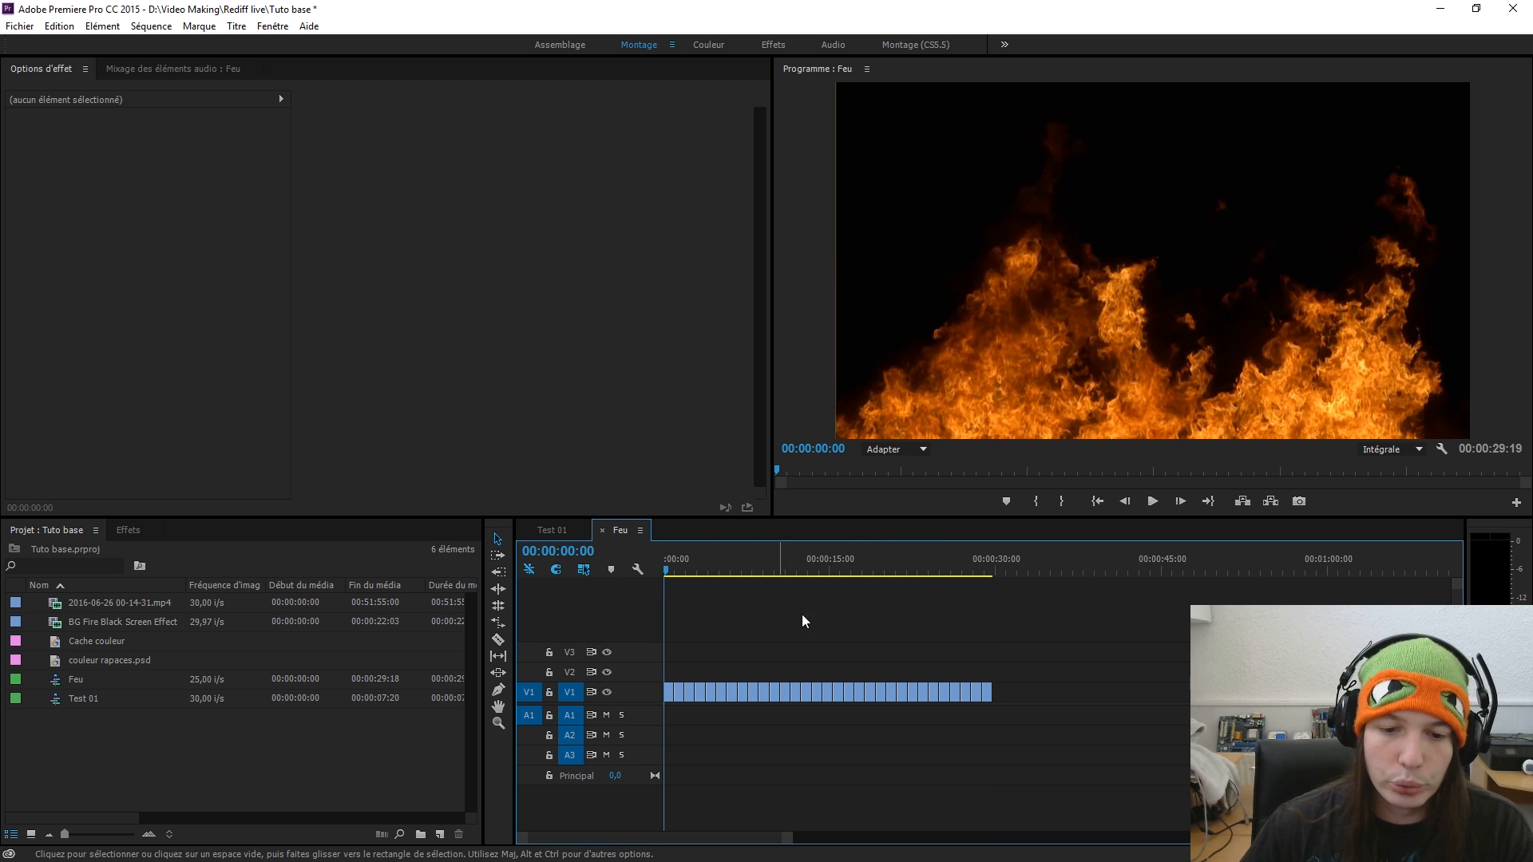
key(space)
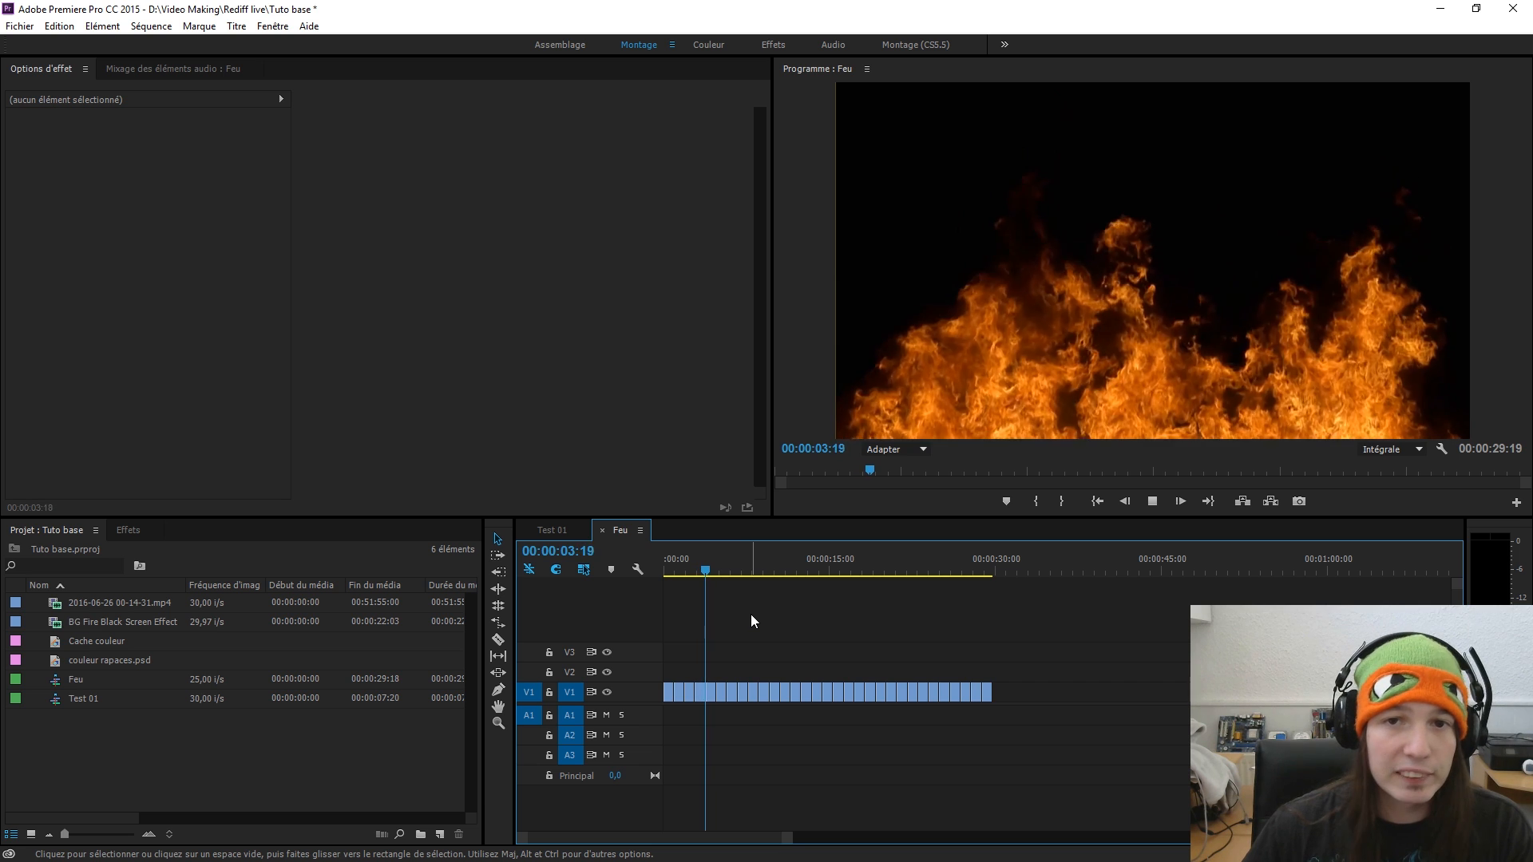
key(space)
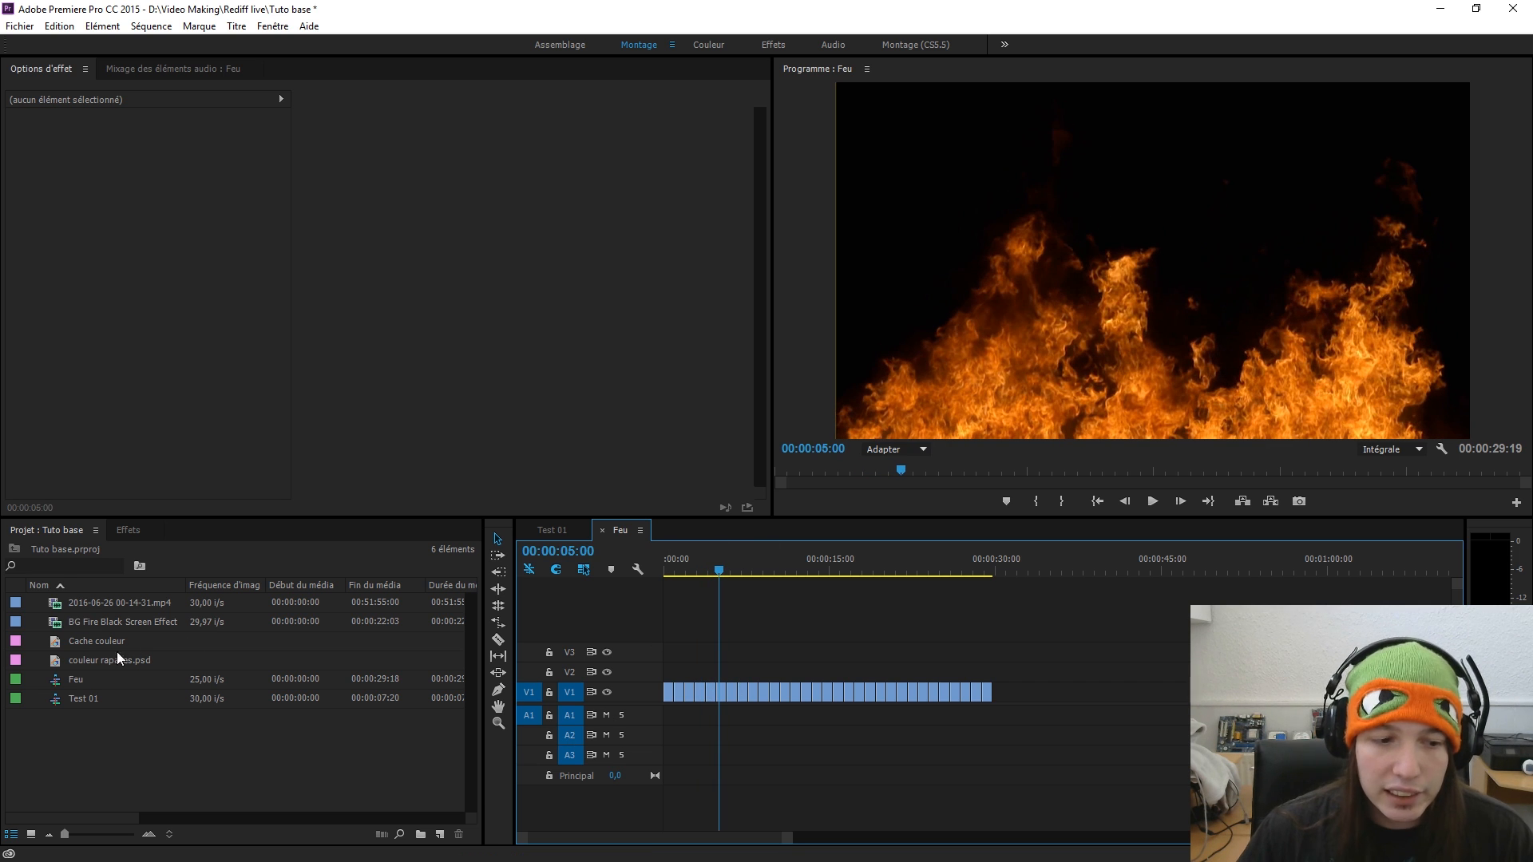
- Replace the fire clip on V3 of the Test 01 sequence with the nested Feu sequence
double_click(62, 703)
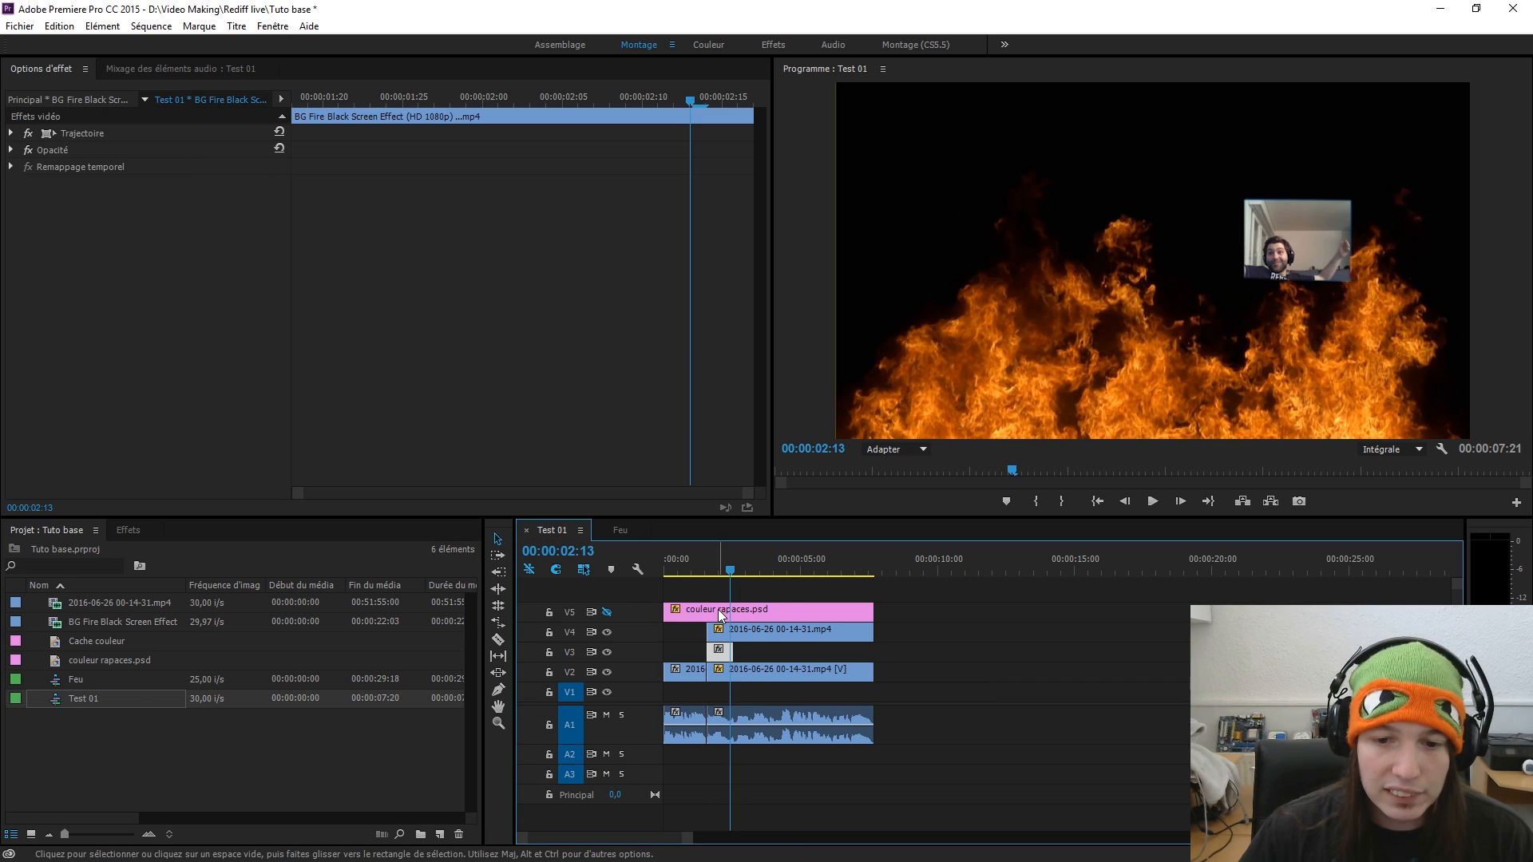
key(Delete)
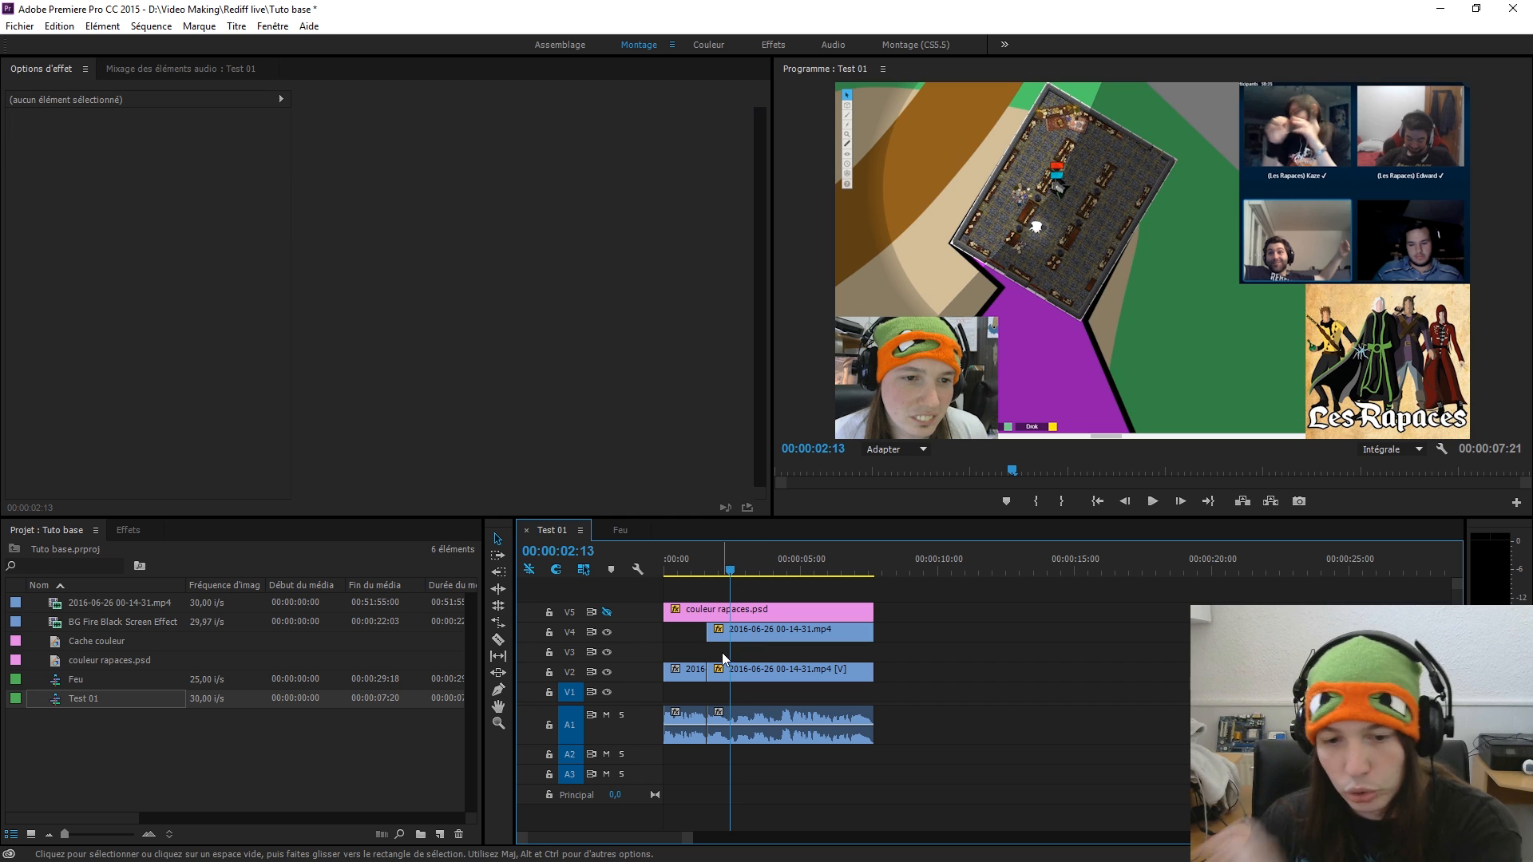
click(72, 681)
drag(74, 684, 727, 656)
- Trim the end of the nested Feu clip on V3 to line up with the end of the other clips
drag(688, 837, 899, 837)
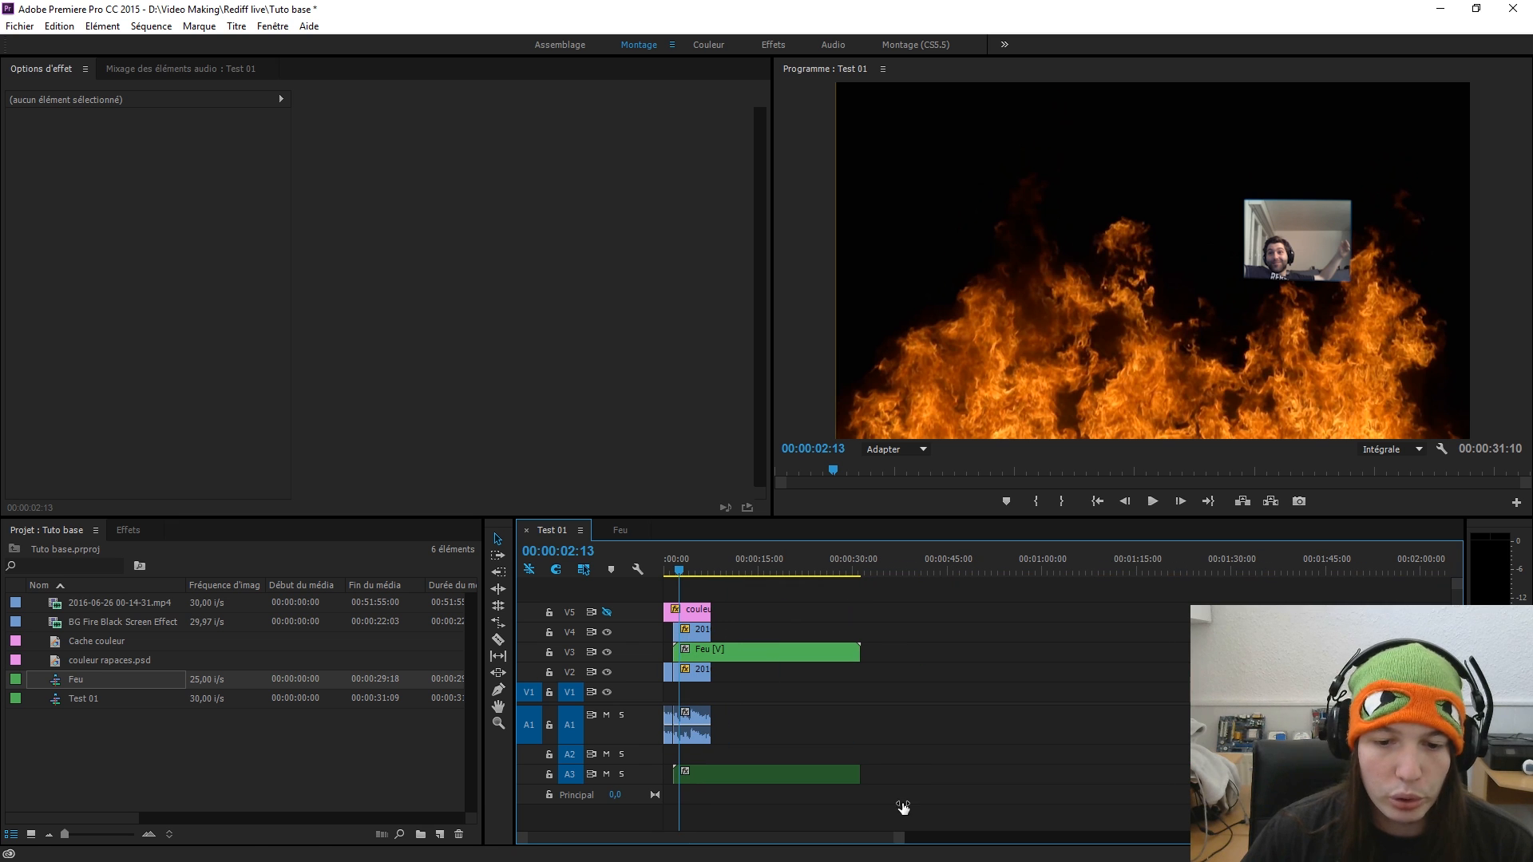
click(698, 658)
drag(859, 652, 711, 653)
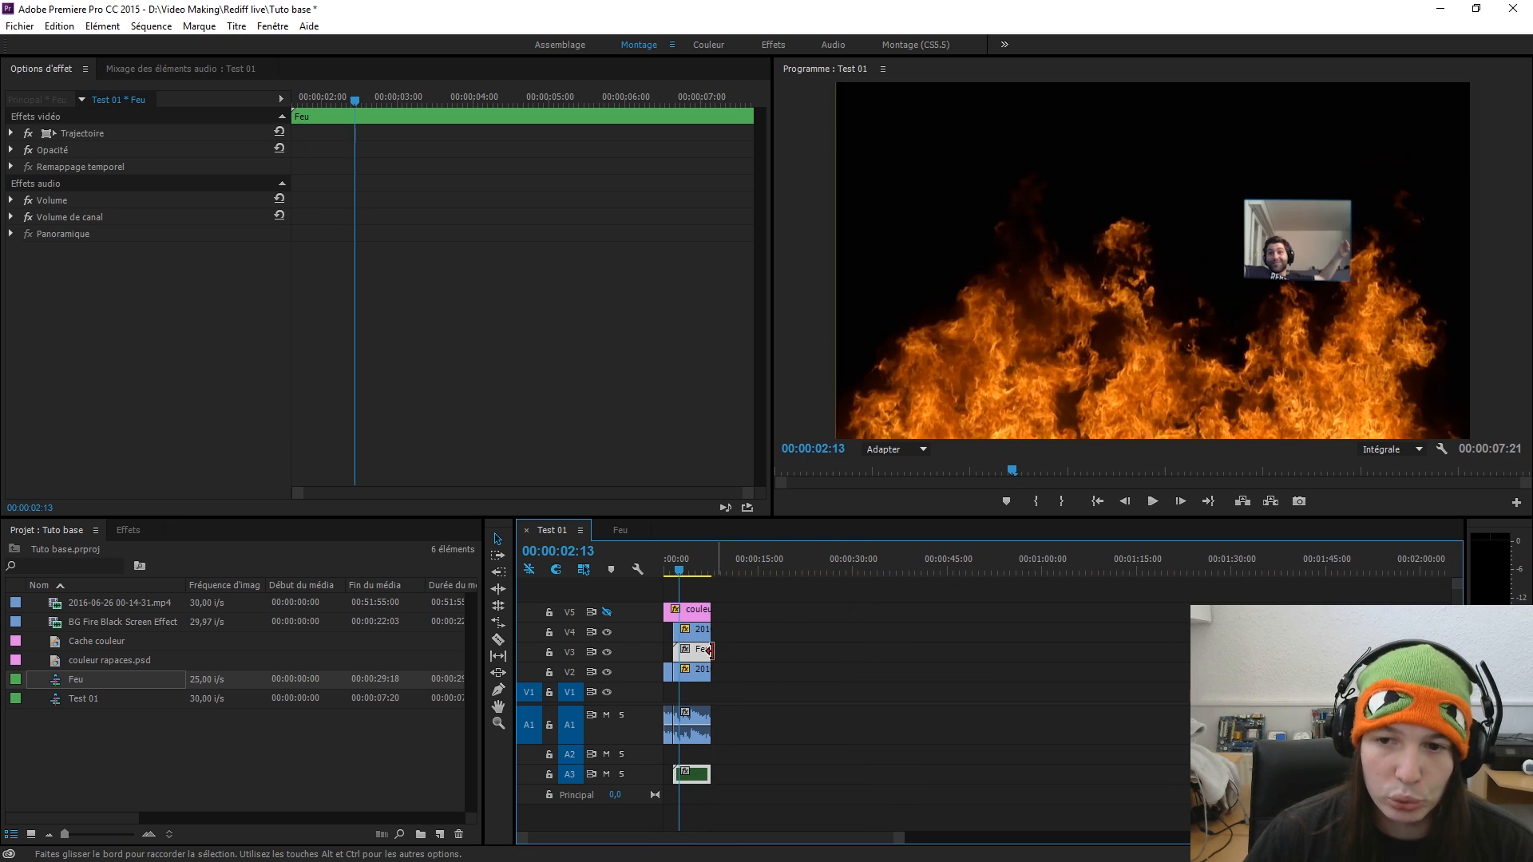
click(699, 755)
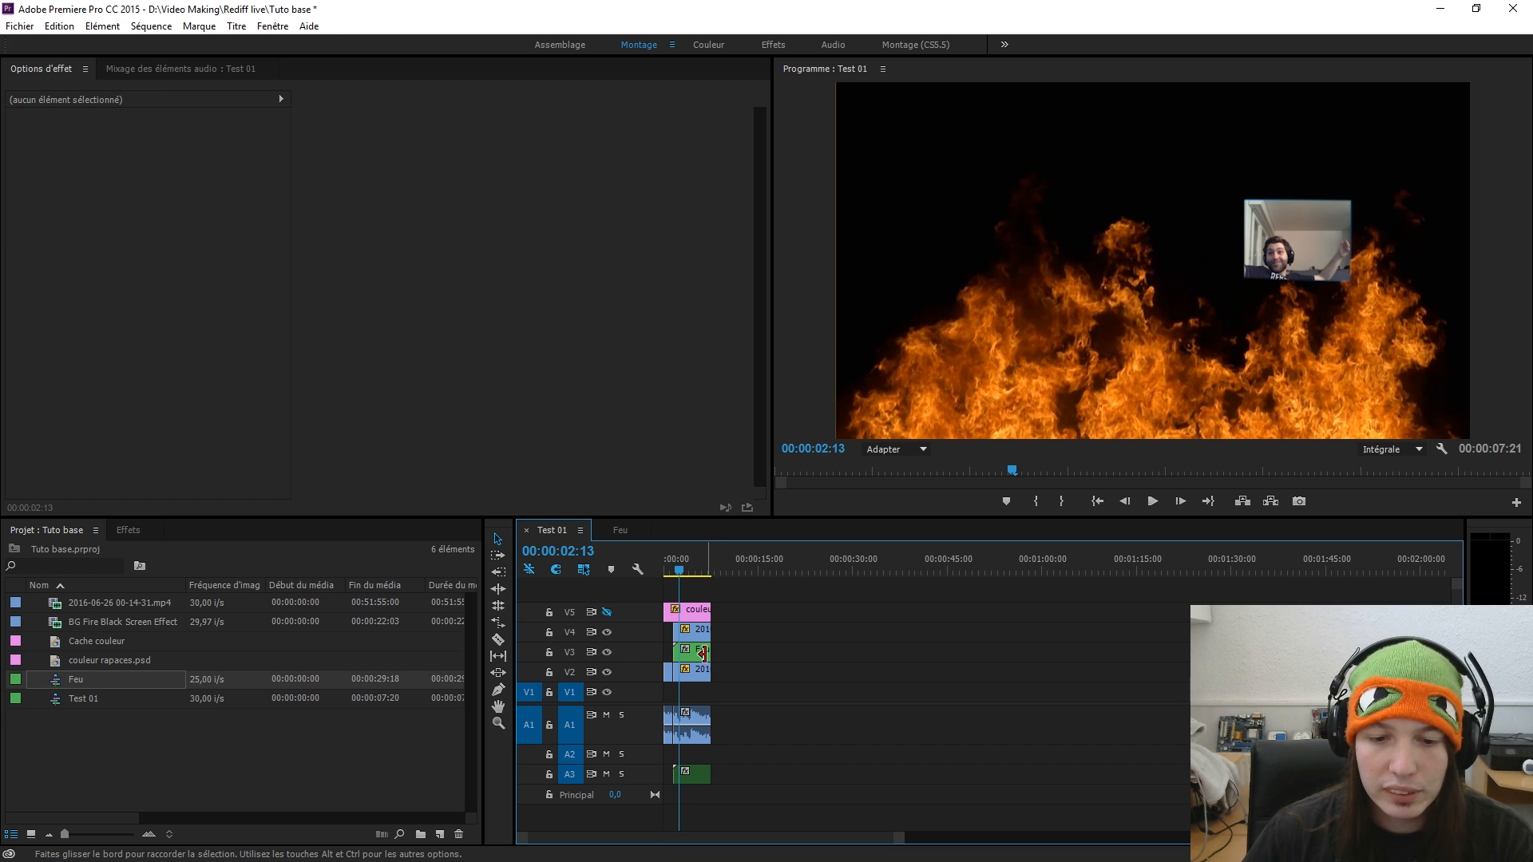
- Try to delete the Feu clip's audio from A3, and undo the deletion
click(700, 653)
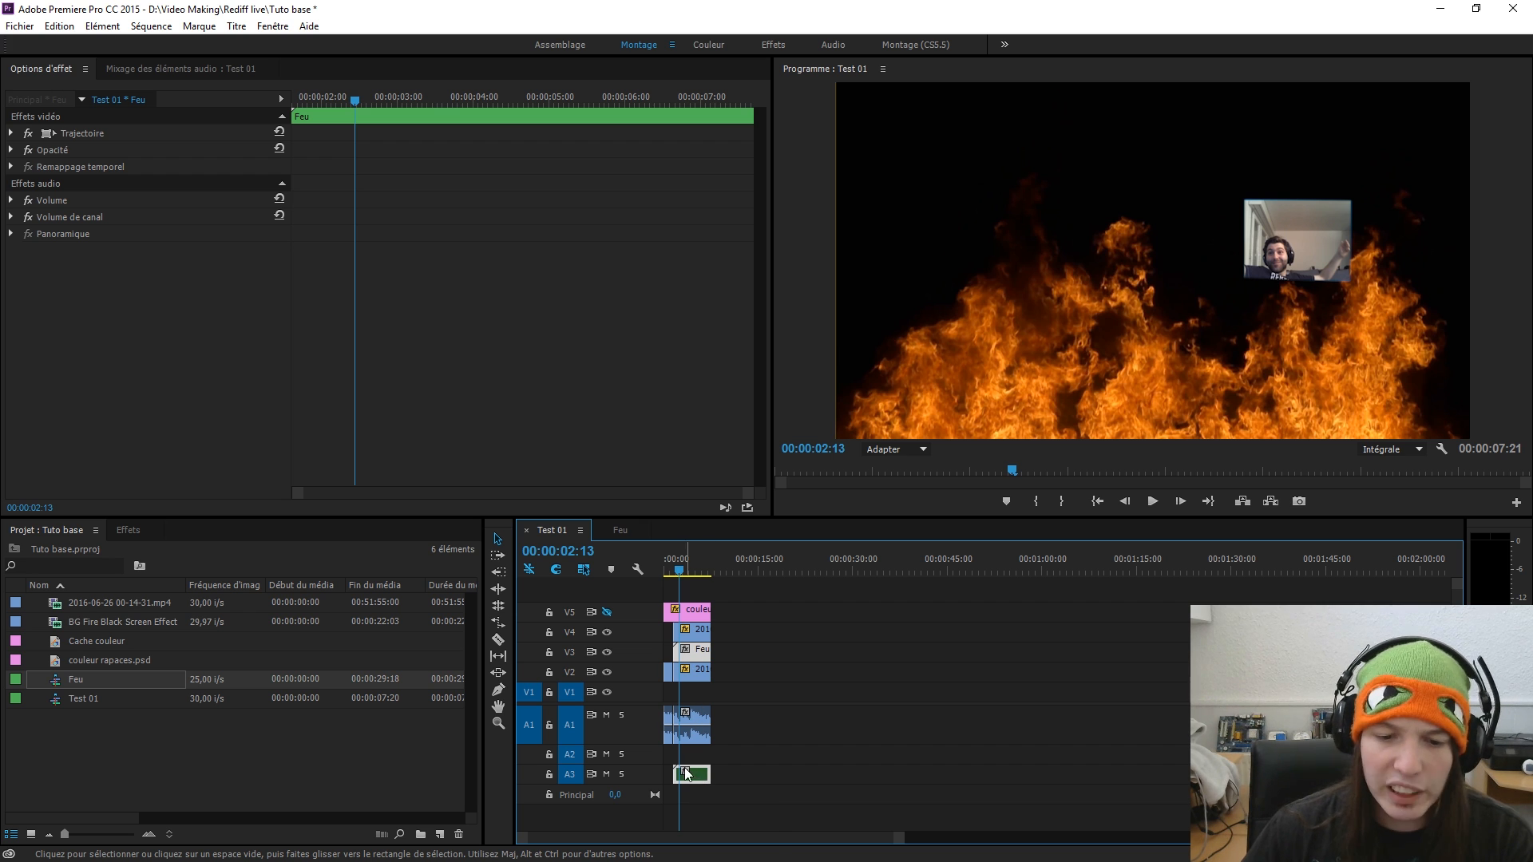
click(736, 758)
click(700, 774)
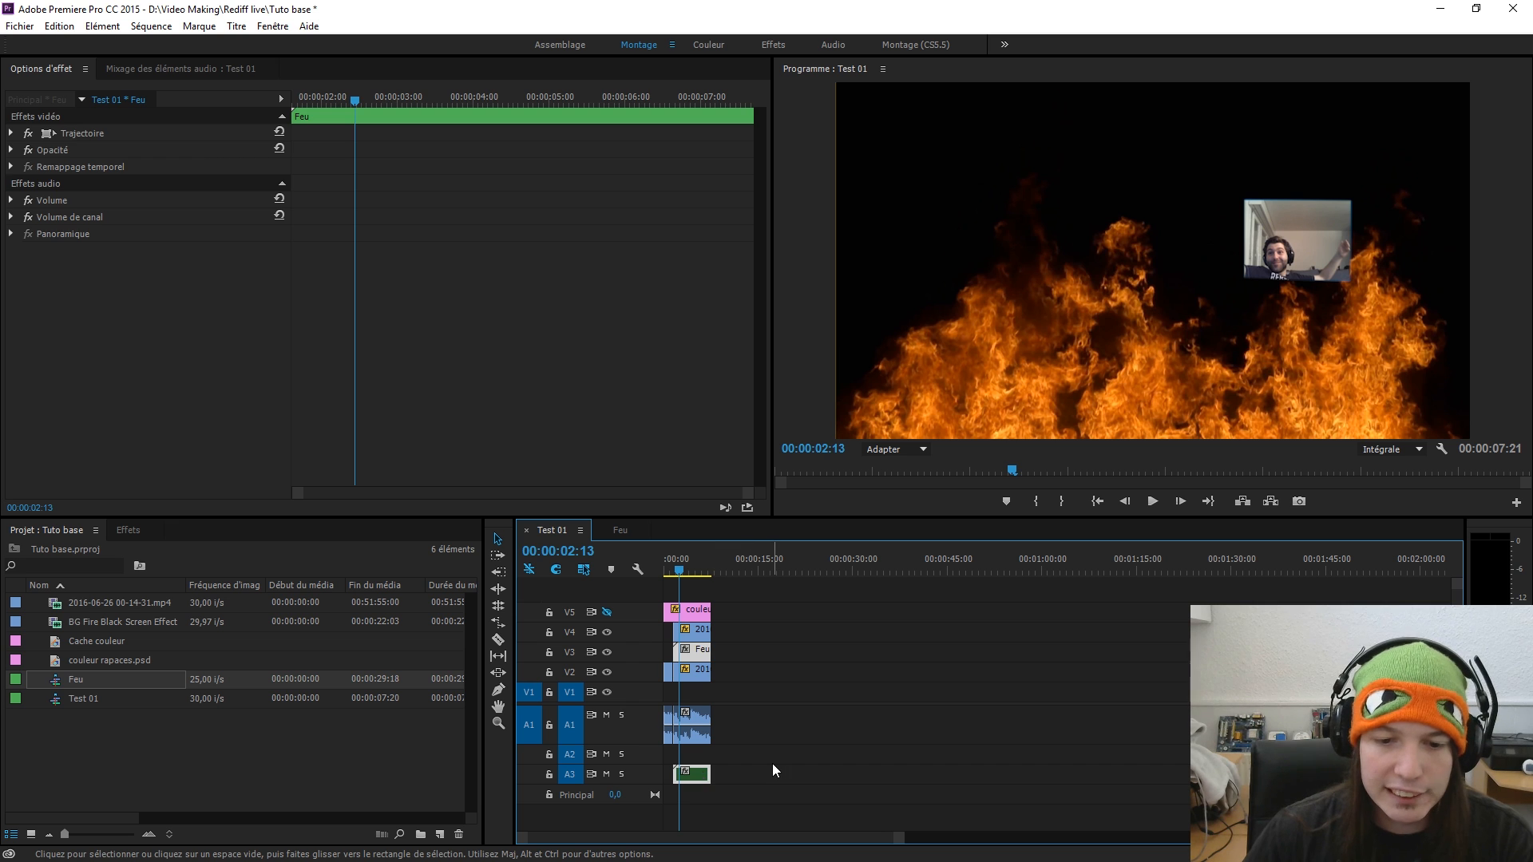
click(771, 763)
click(702, 774)
key(Delete)
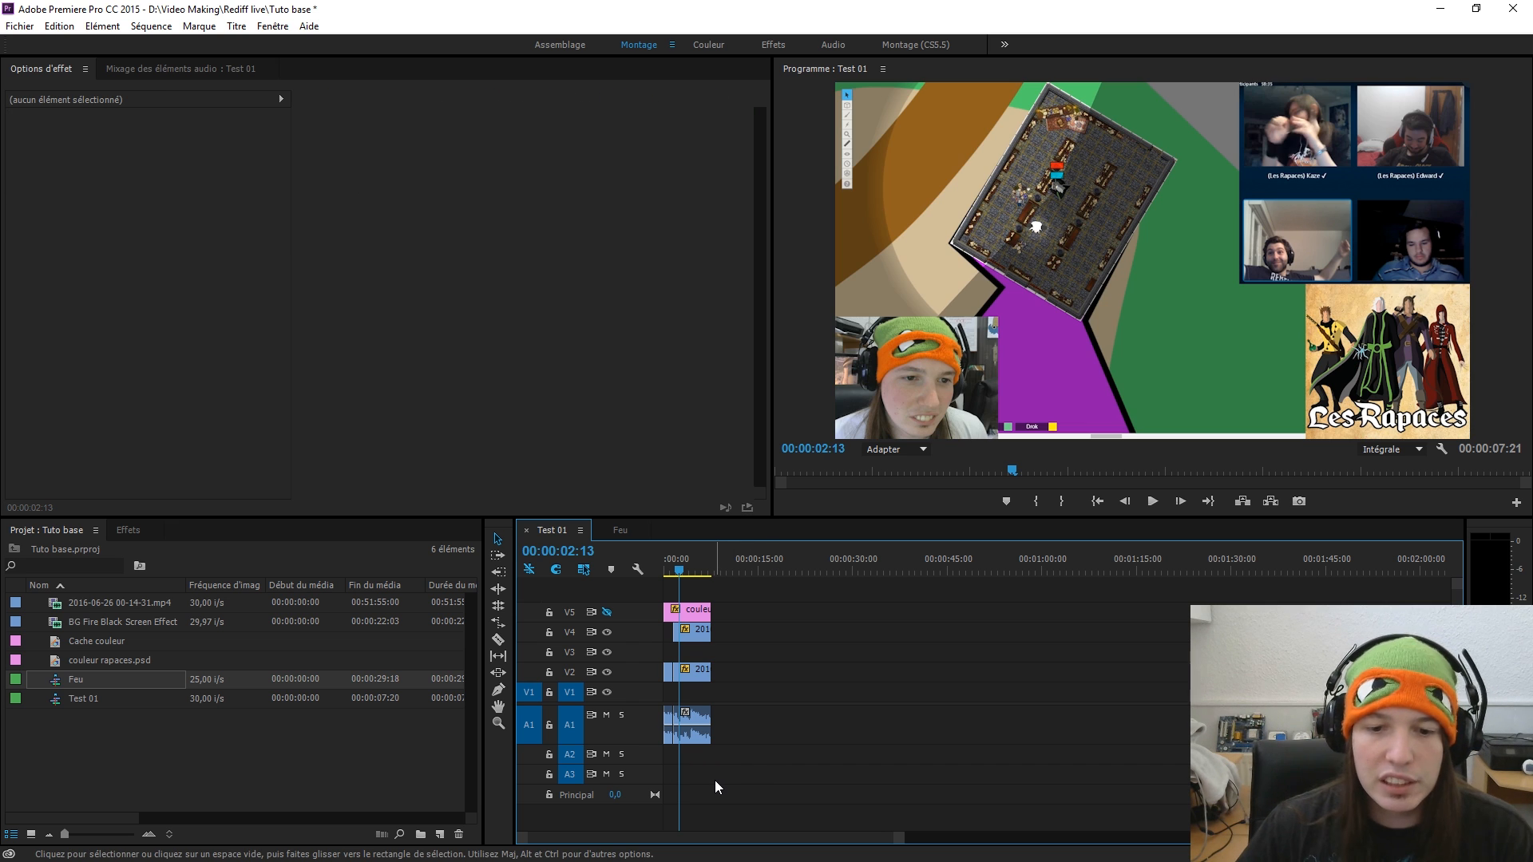
key(ctrl+z)
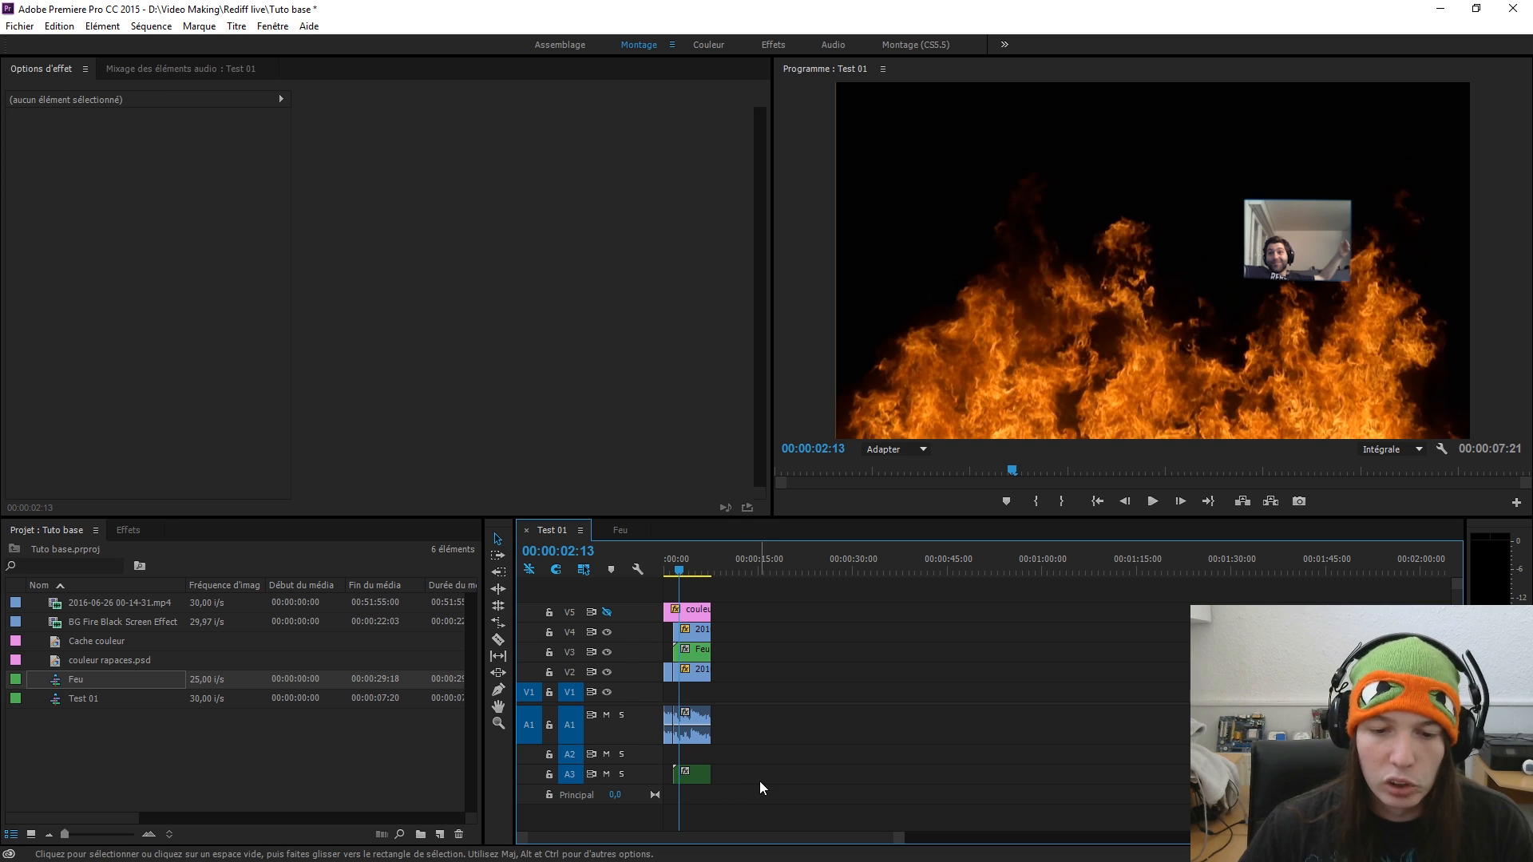
- Try unlinking the Feu clip on V3 from its audio on A3, and undo the unlinking
click(692, 653)
right_click(692, 653)
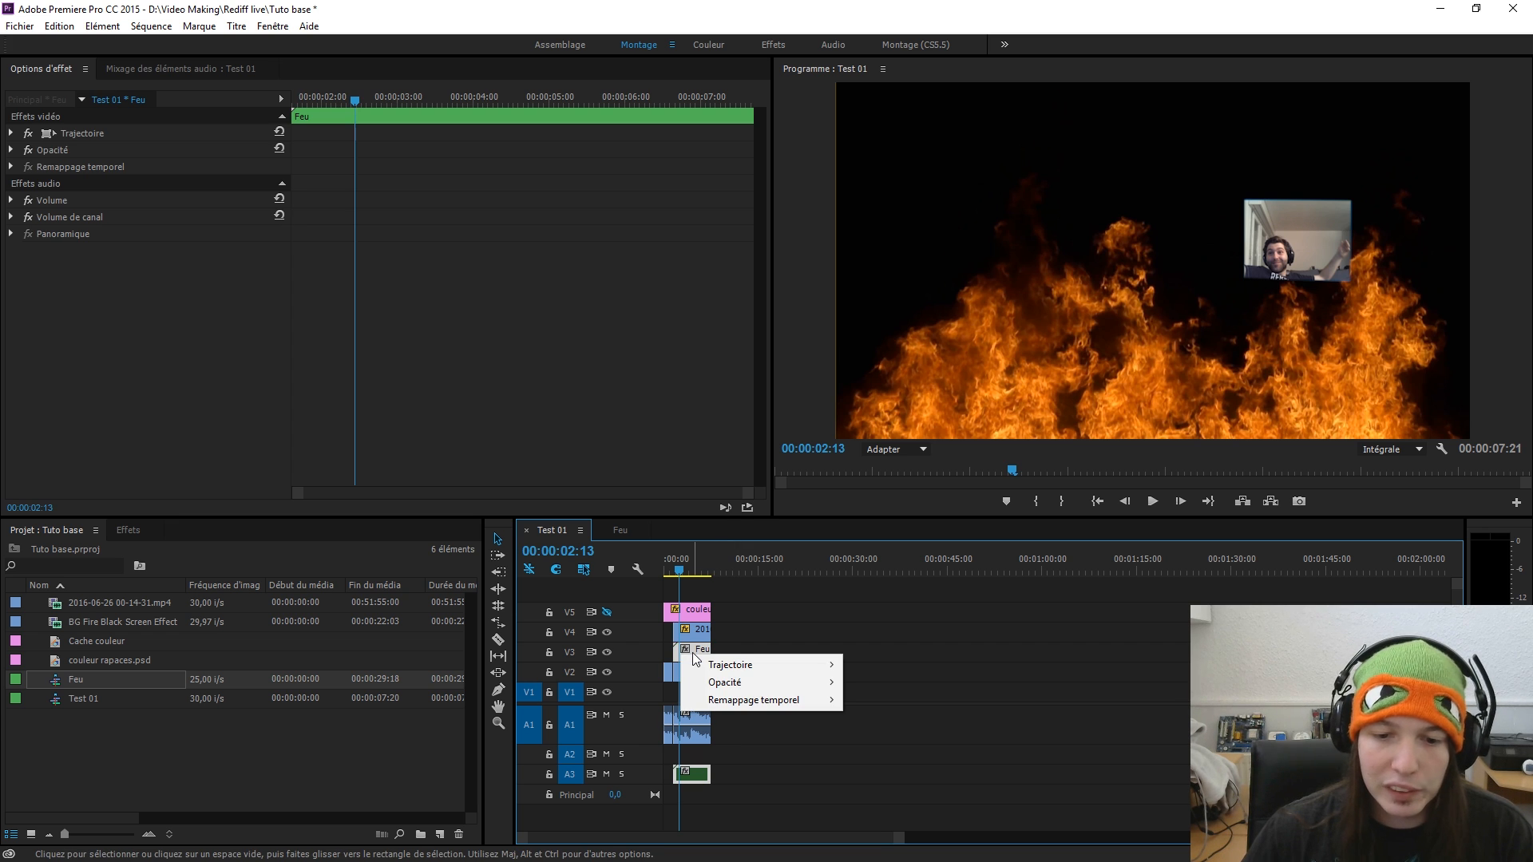
right_click(694, 653)
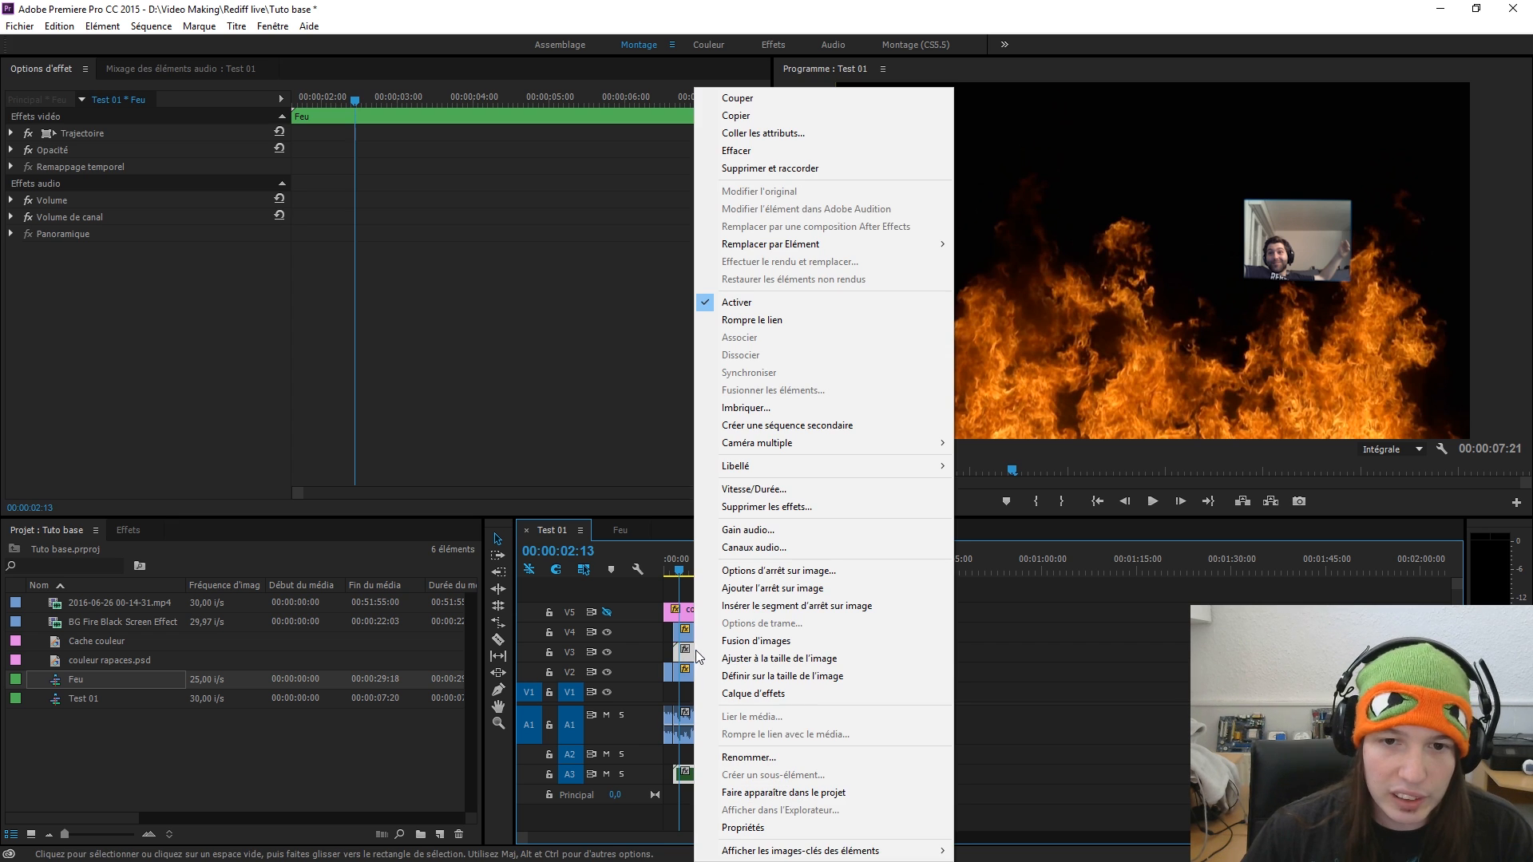
click(745, 323)
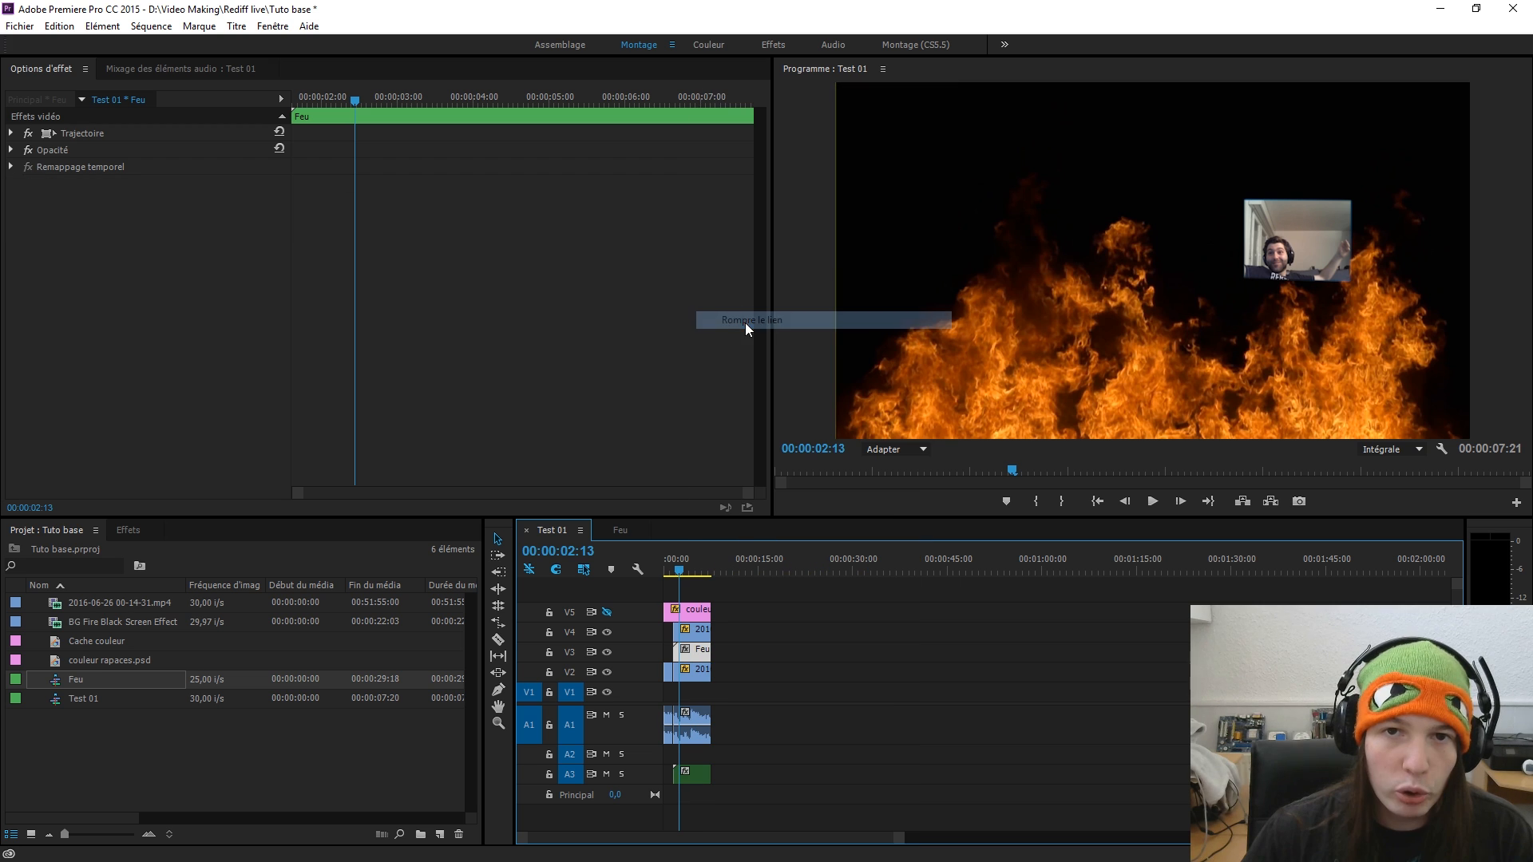
click(705, 753)
click(692, 776)
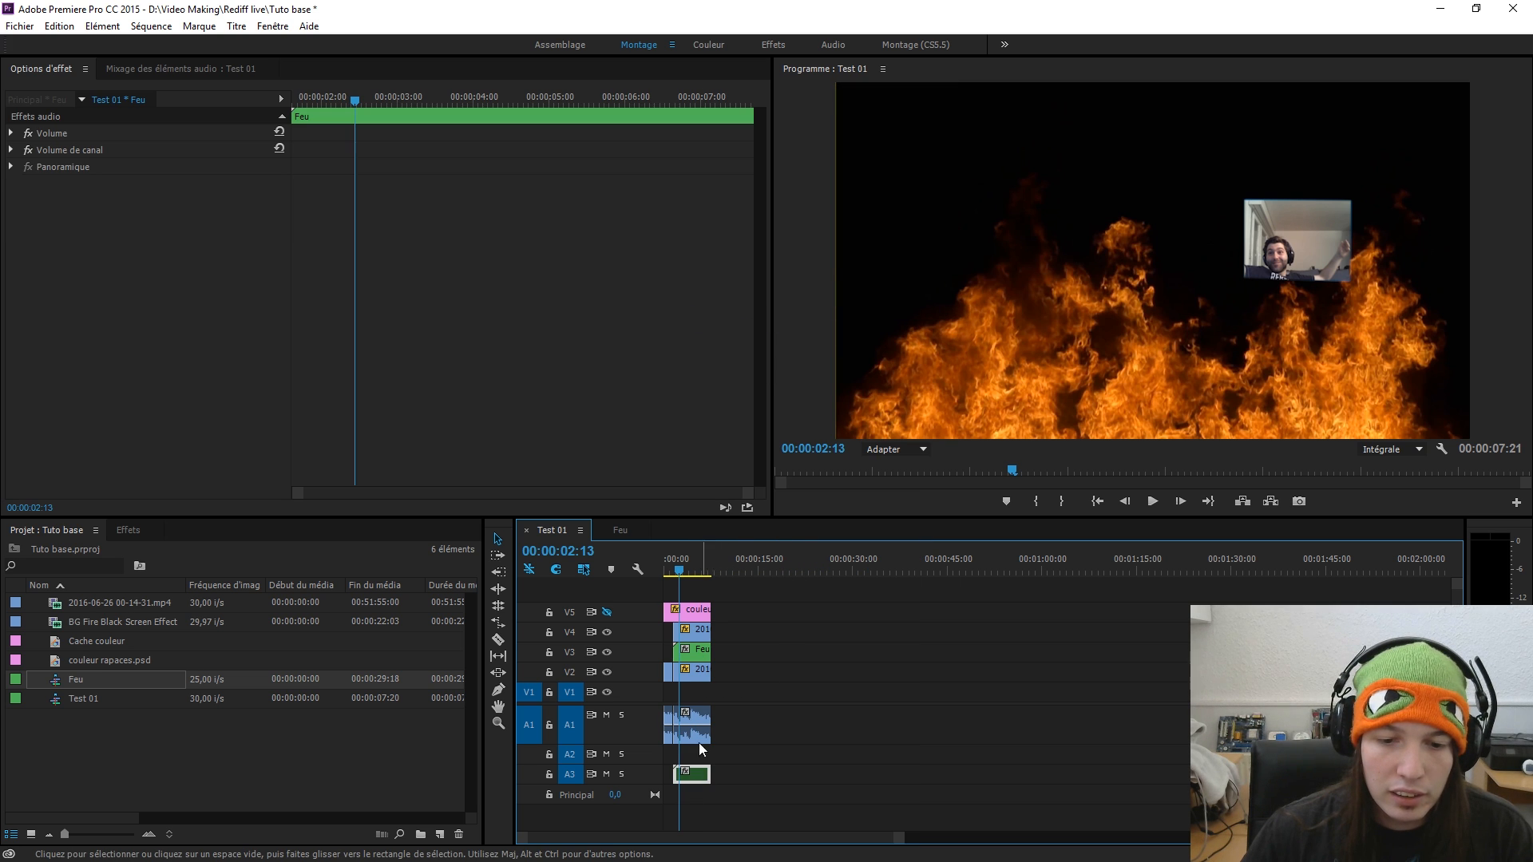
click(692, 654)
click(693, 774)
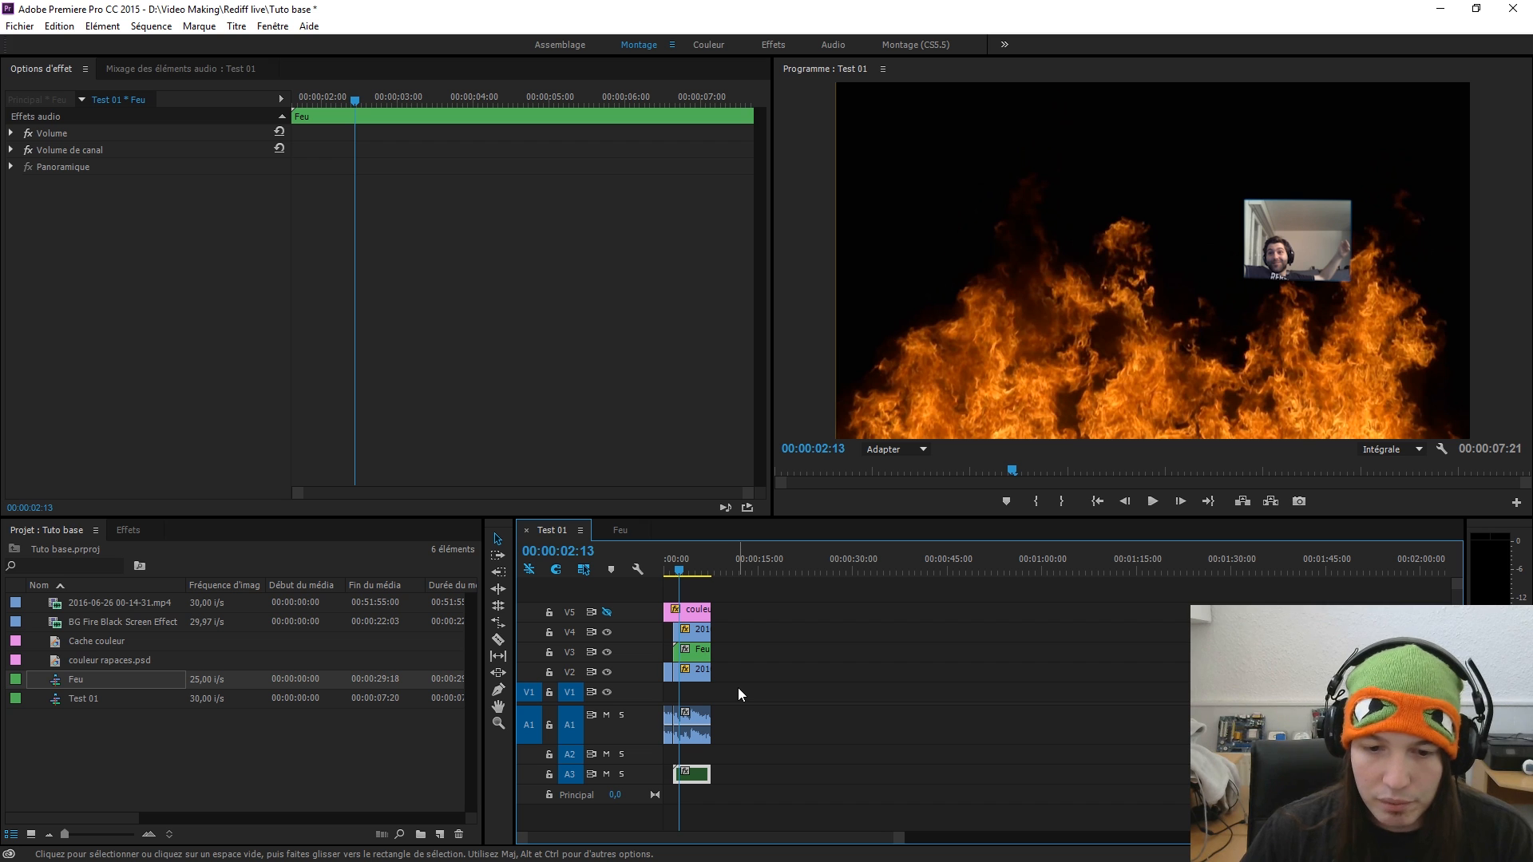
key(ctrl+z)
click(696, 656)
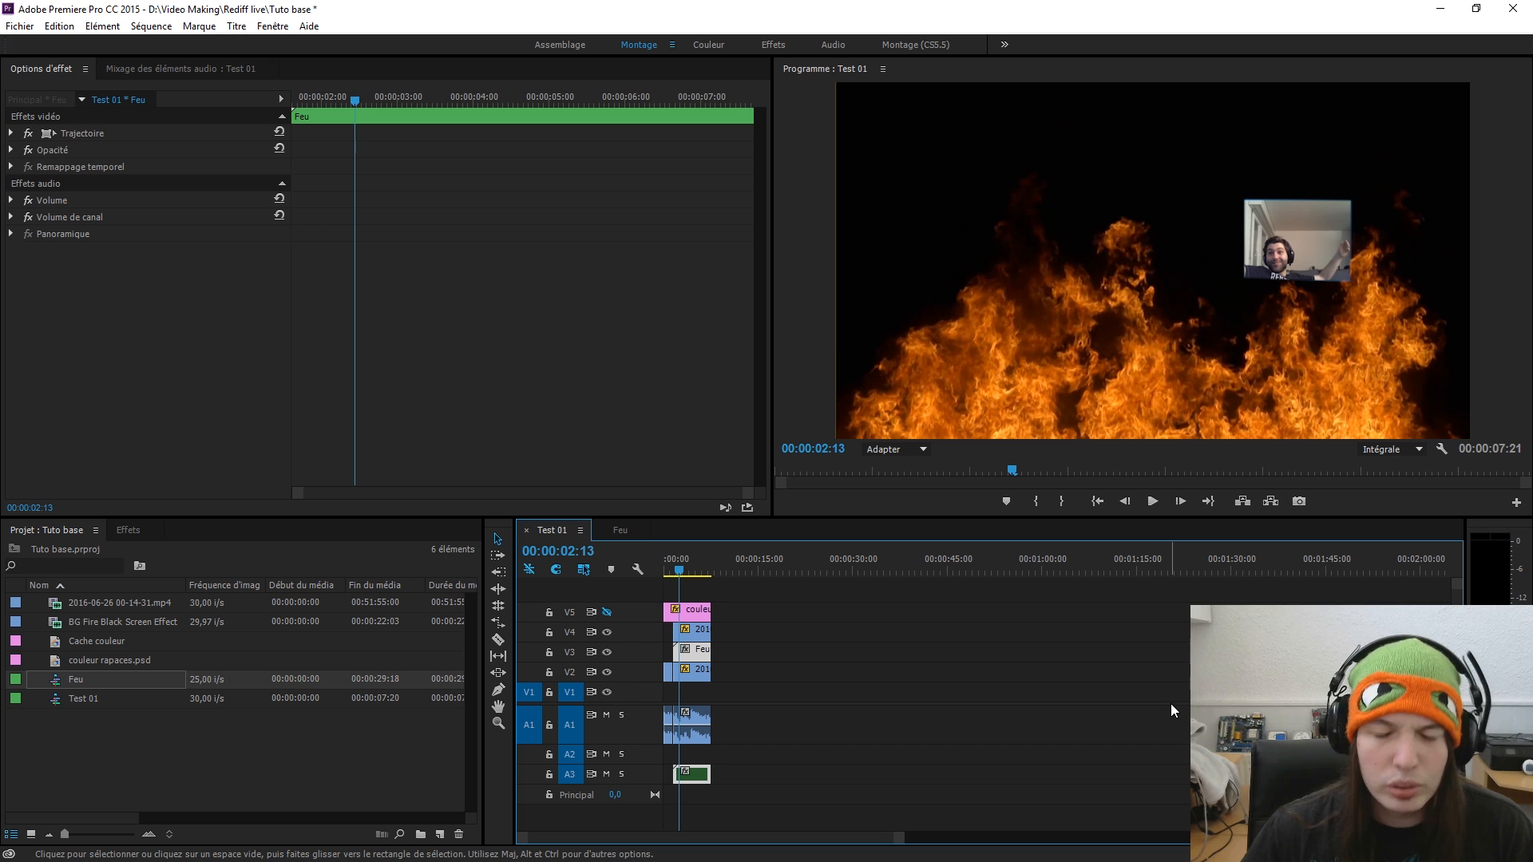
click(873, 667)
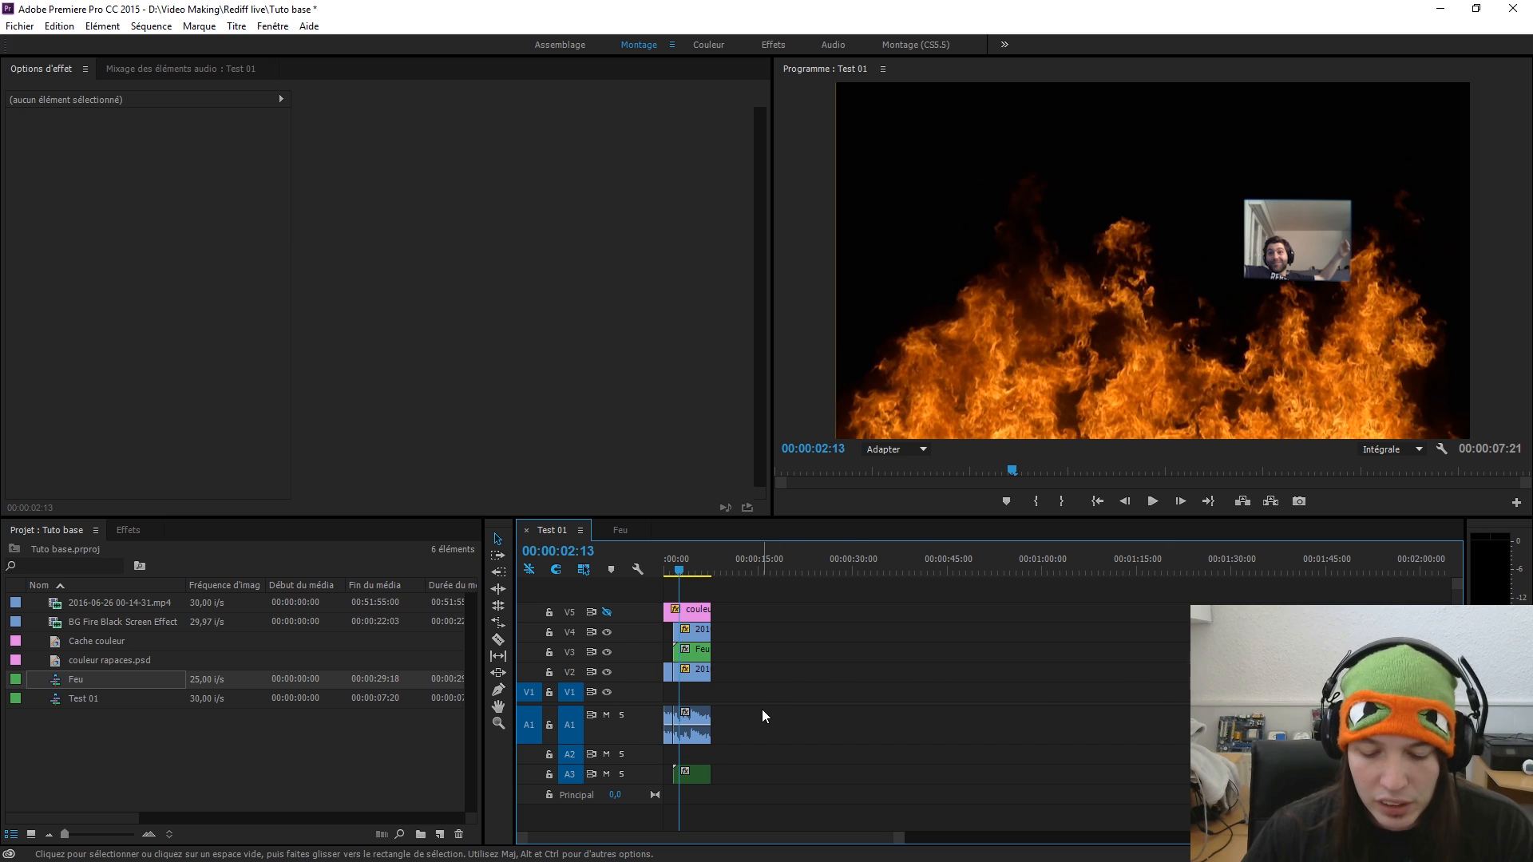
- Delete only the Feu clip's audio from A3, keeping its linked video on V3
click(701, 774)
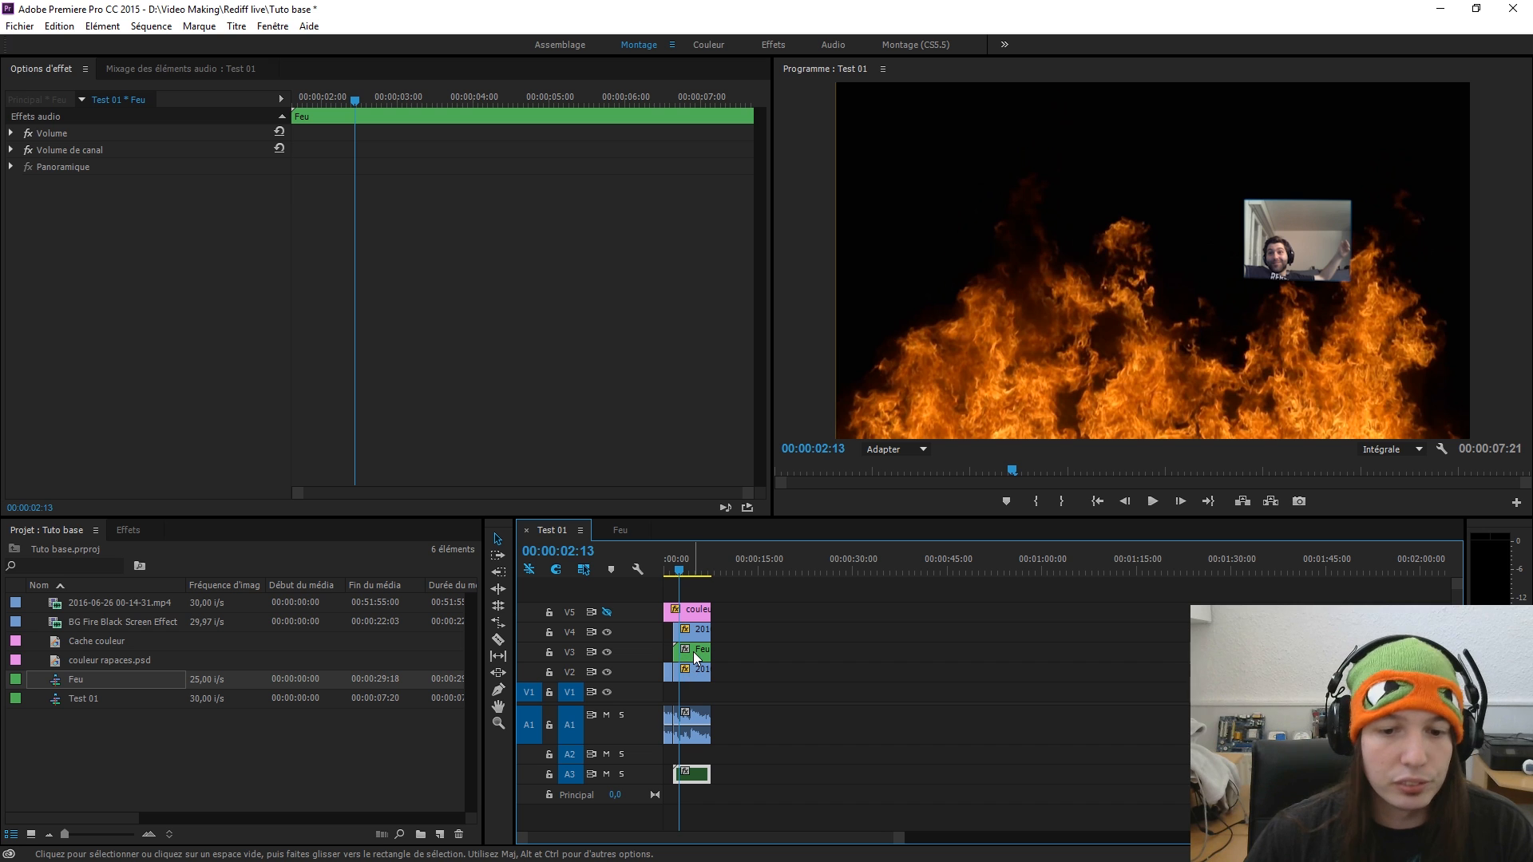
click(817, 662)
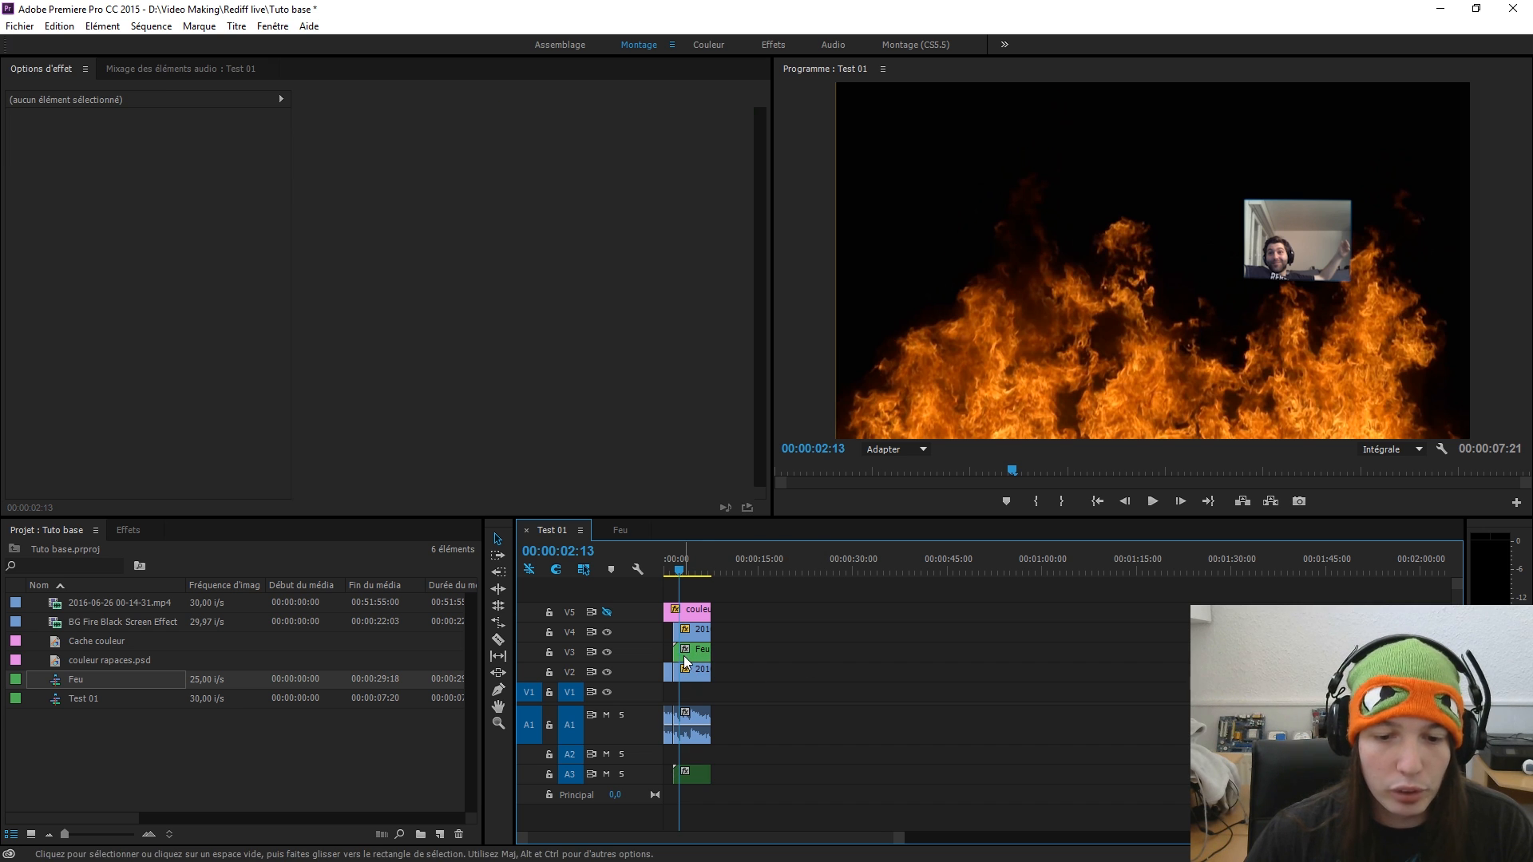
click(693, 774)
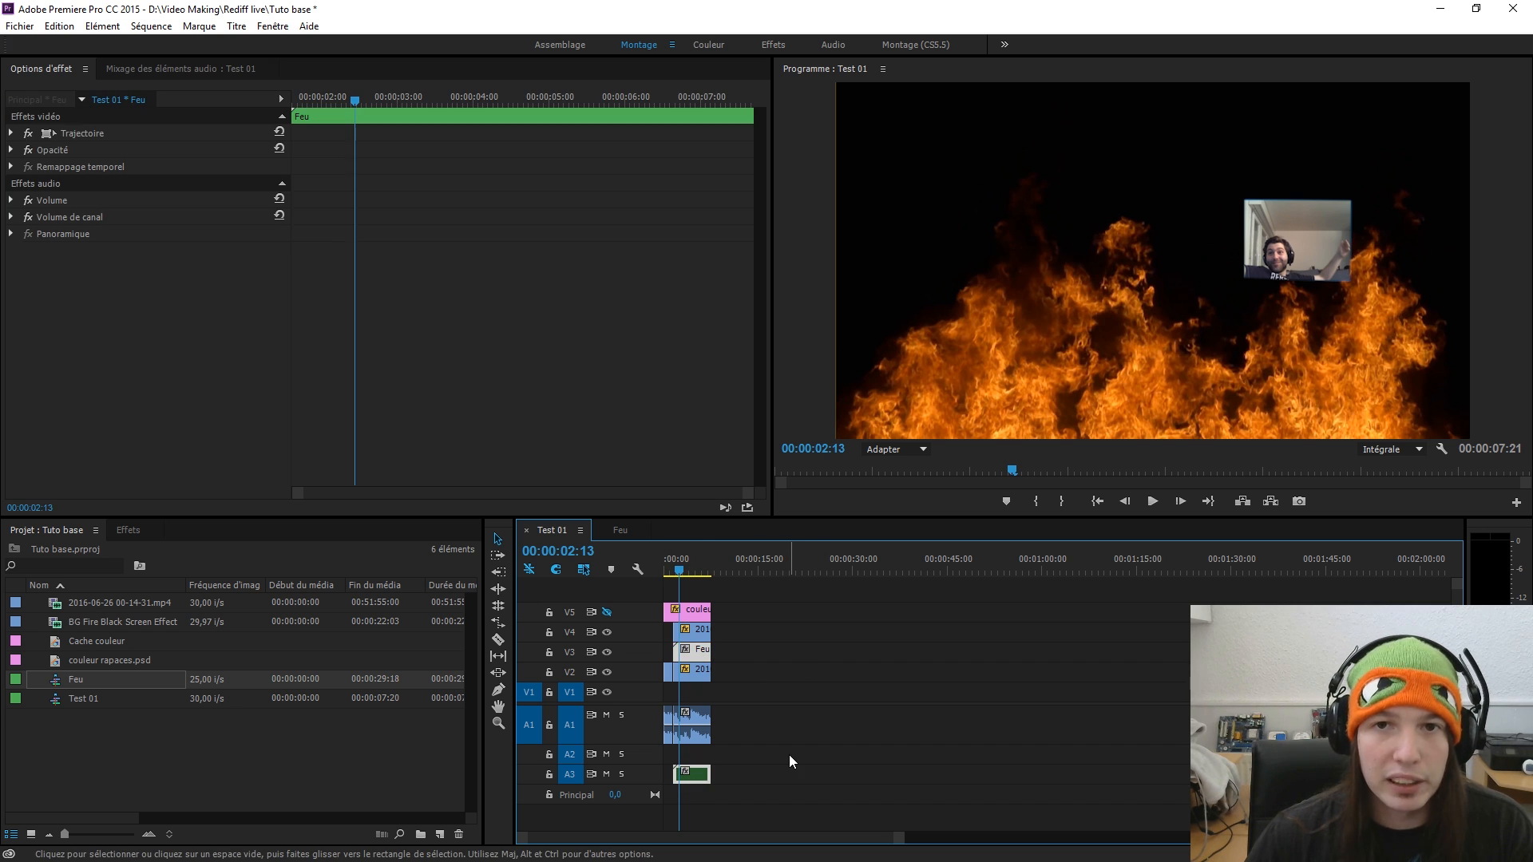
click(788, 755)
click(691, 774)
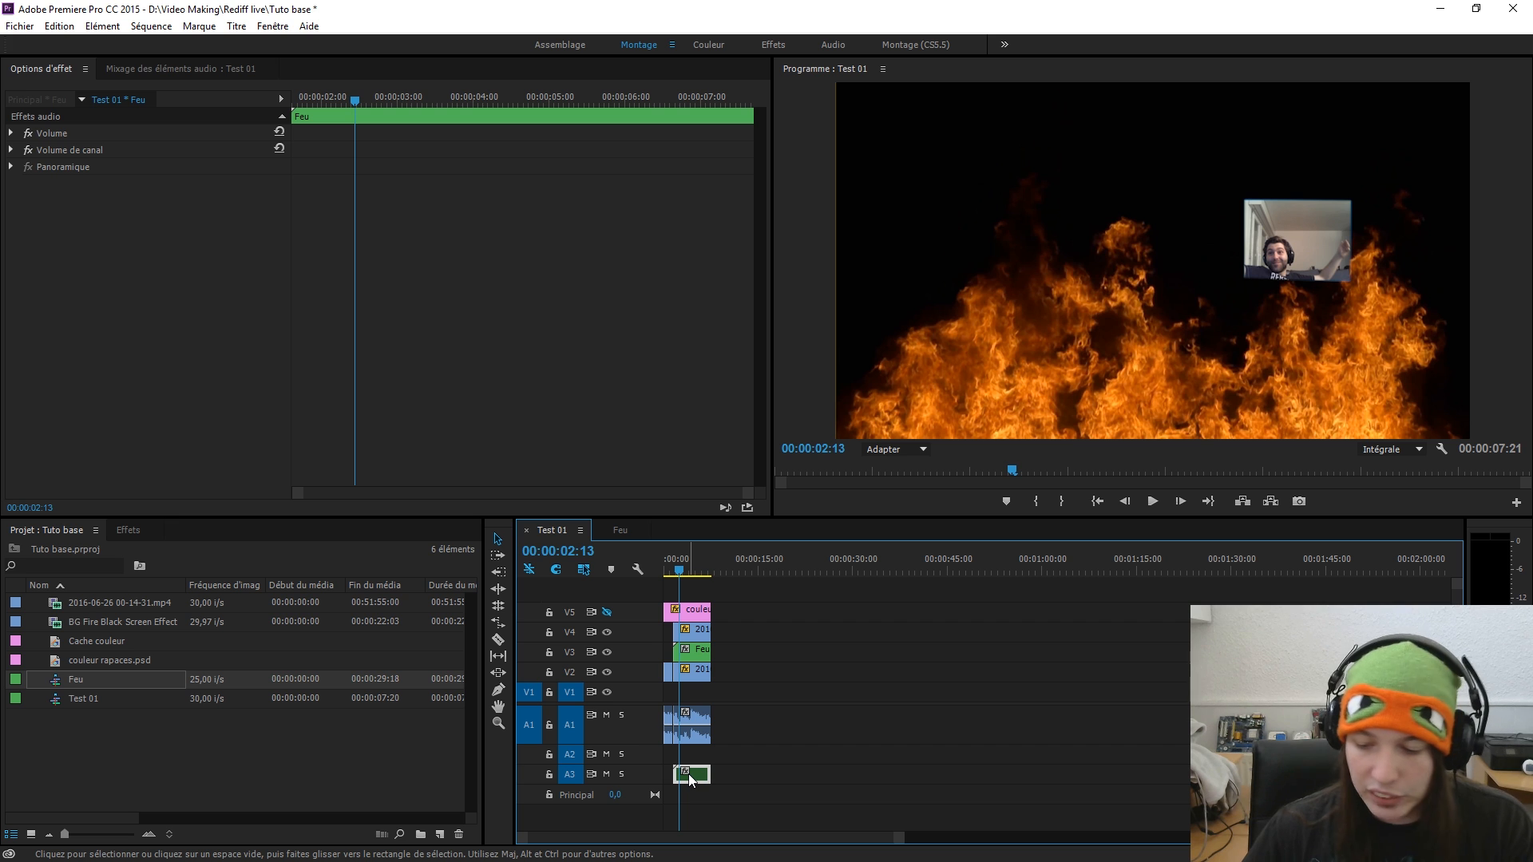
key(Delete)
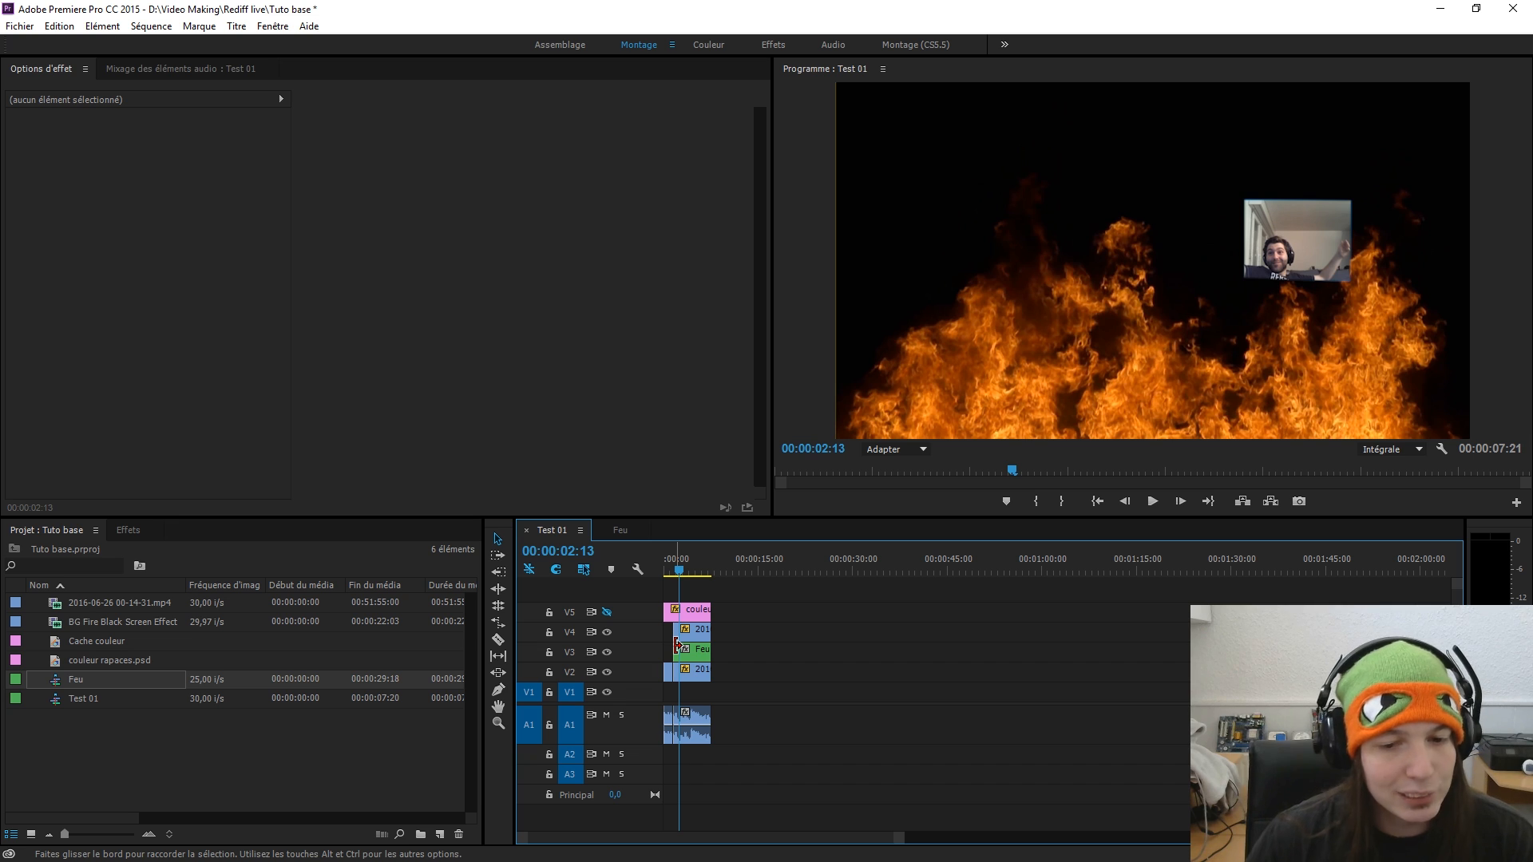
- Play the Test 01 sequence from its start to check the fire background
click(664, 572)
key(space)
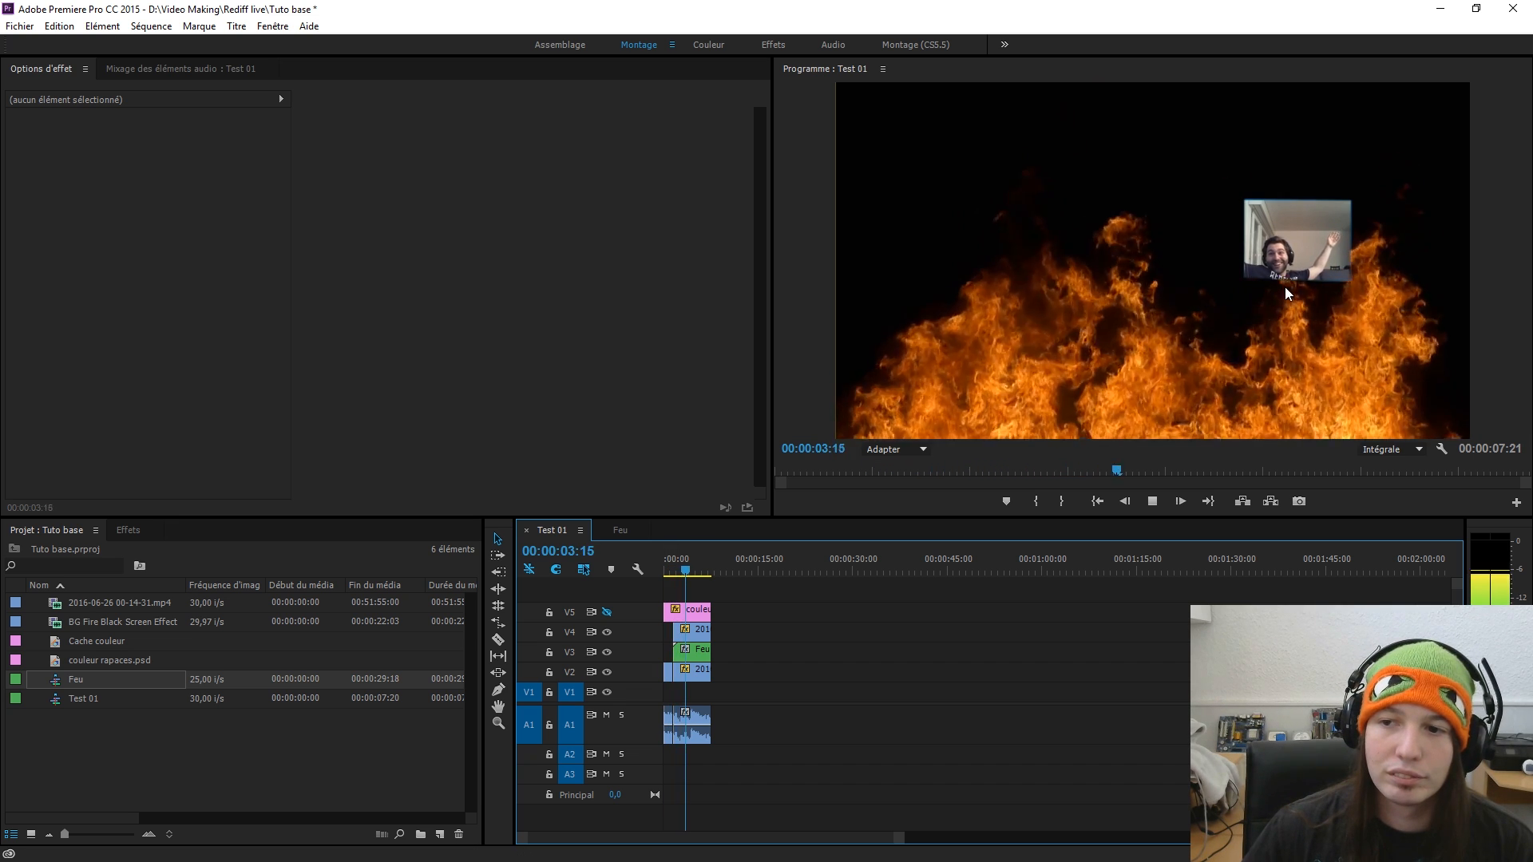
key(space)
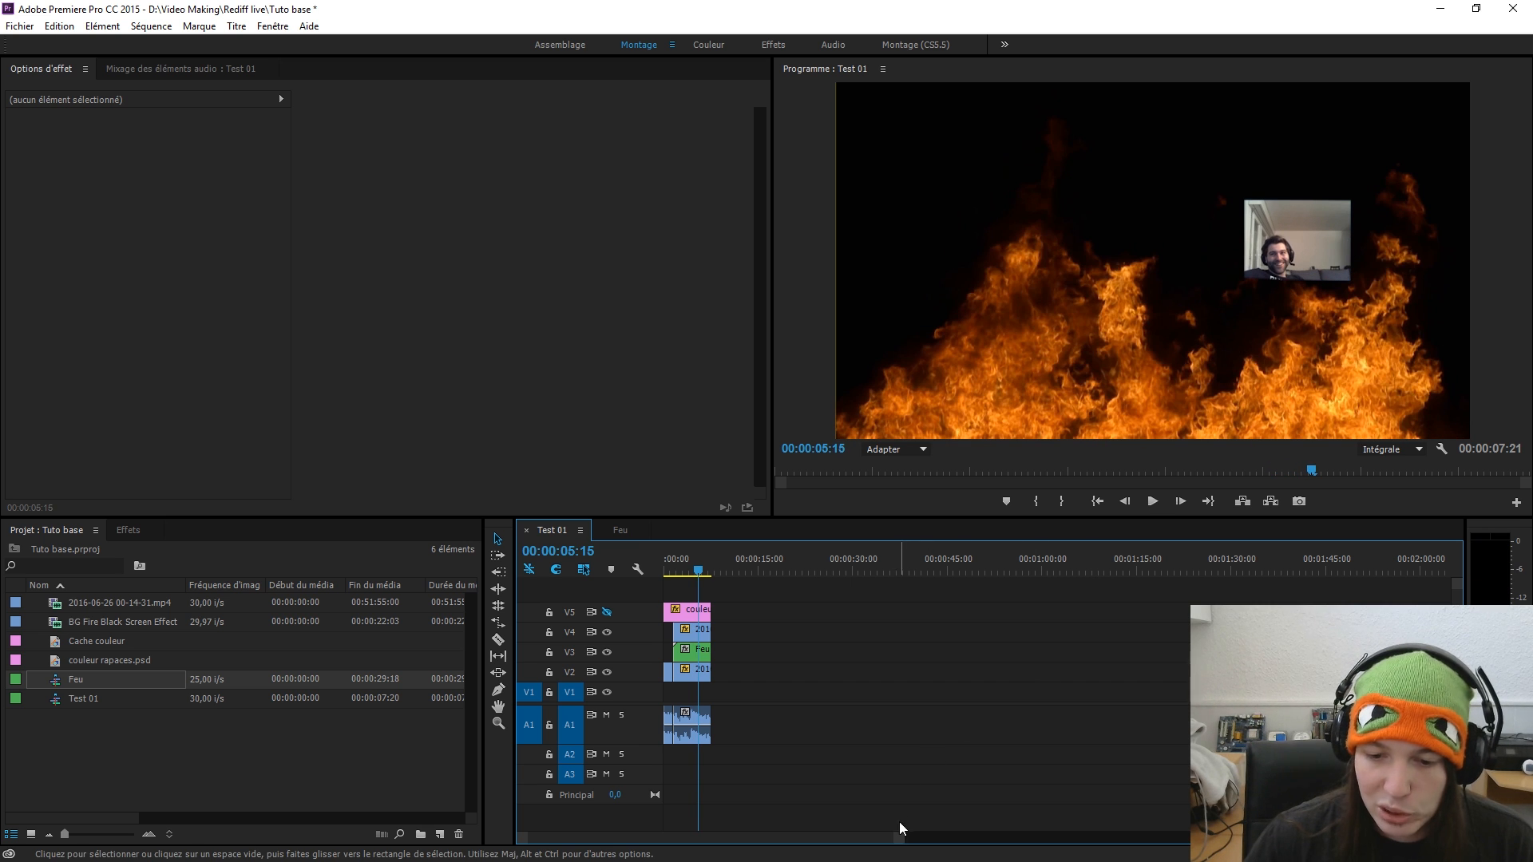
- Scale down the Feu clip and reposition it to cover the four-webcam area, and show the couleur rapaces.psd overlay on V5 again
drag(897, 838, 781, 806)
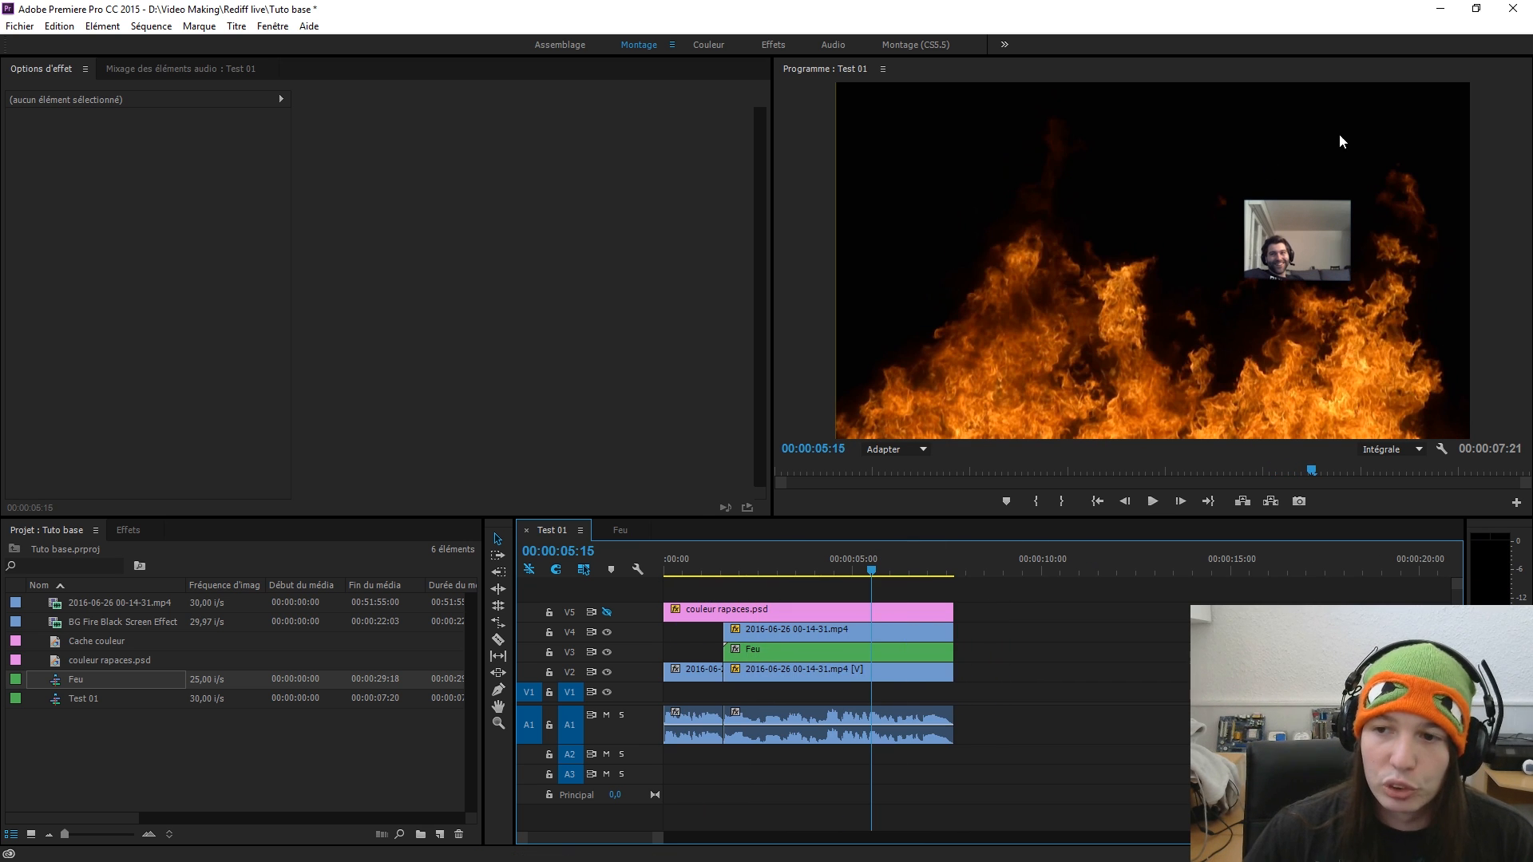
click(788, 658)
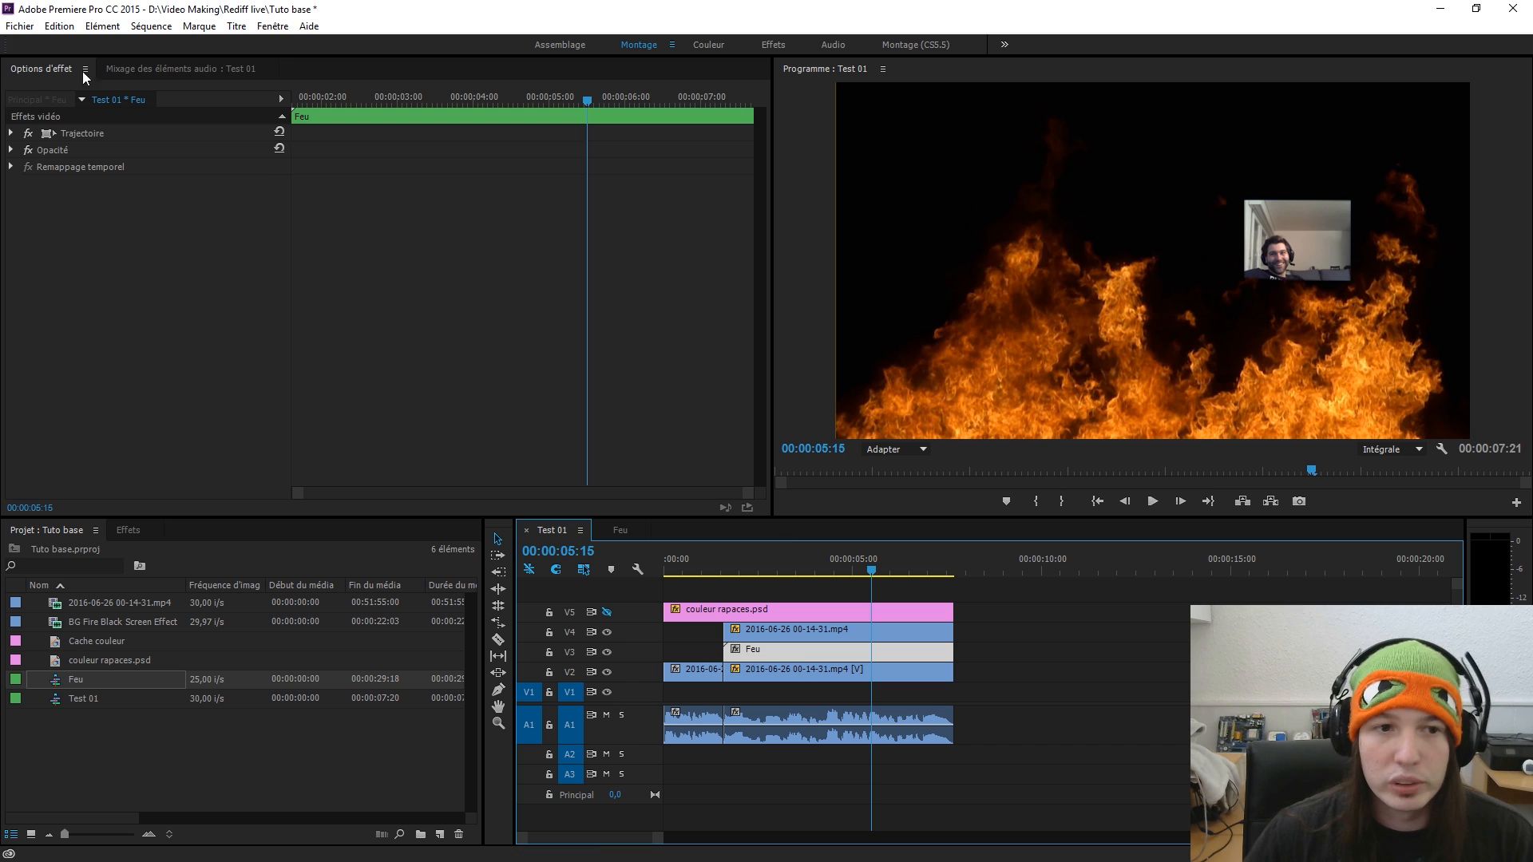
click(67, 131)
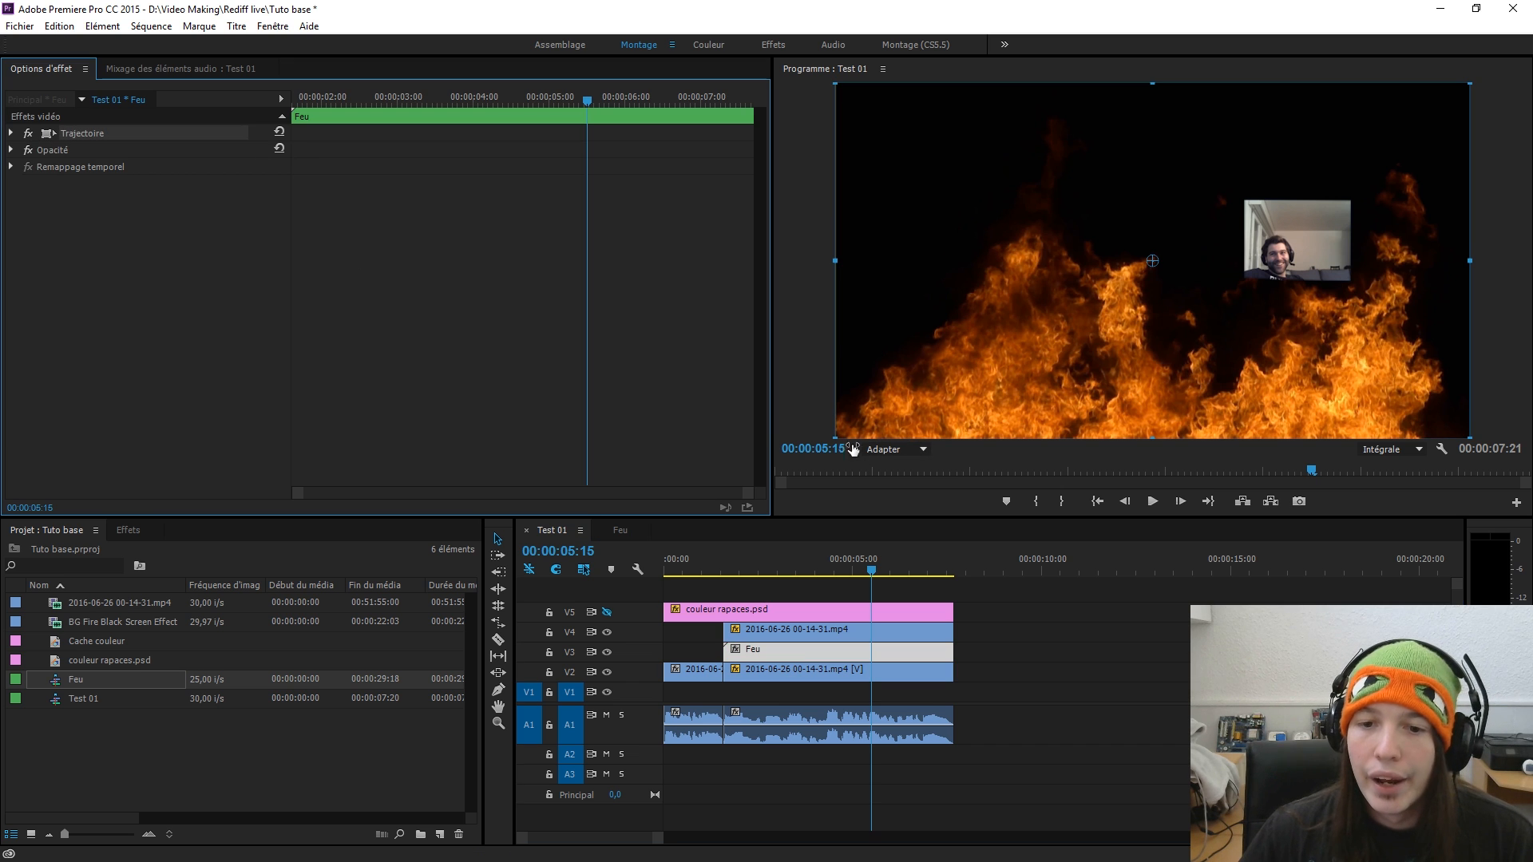
drag(835, 438, 992, 352)
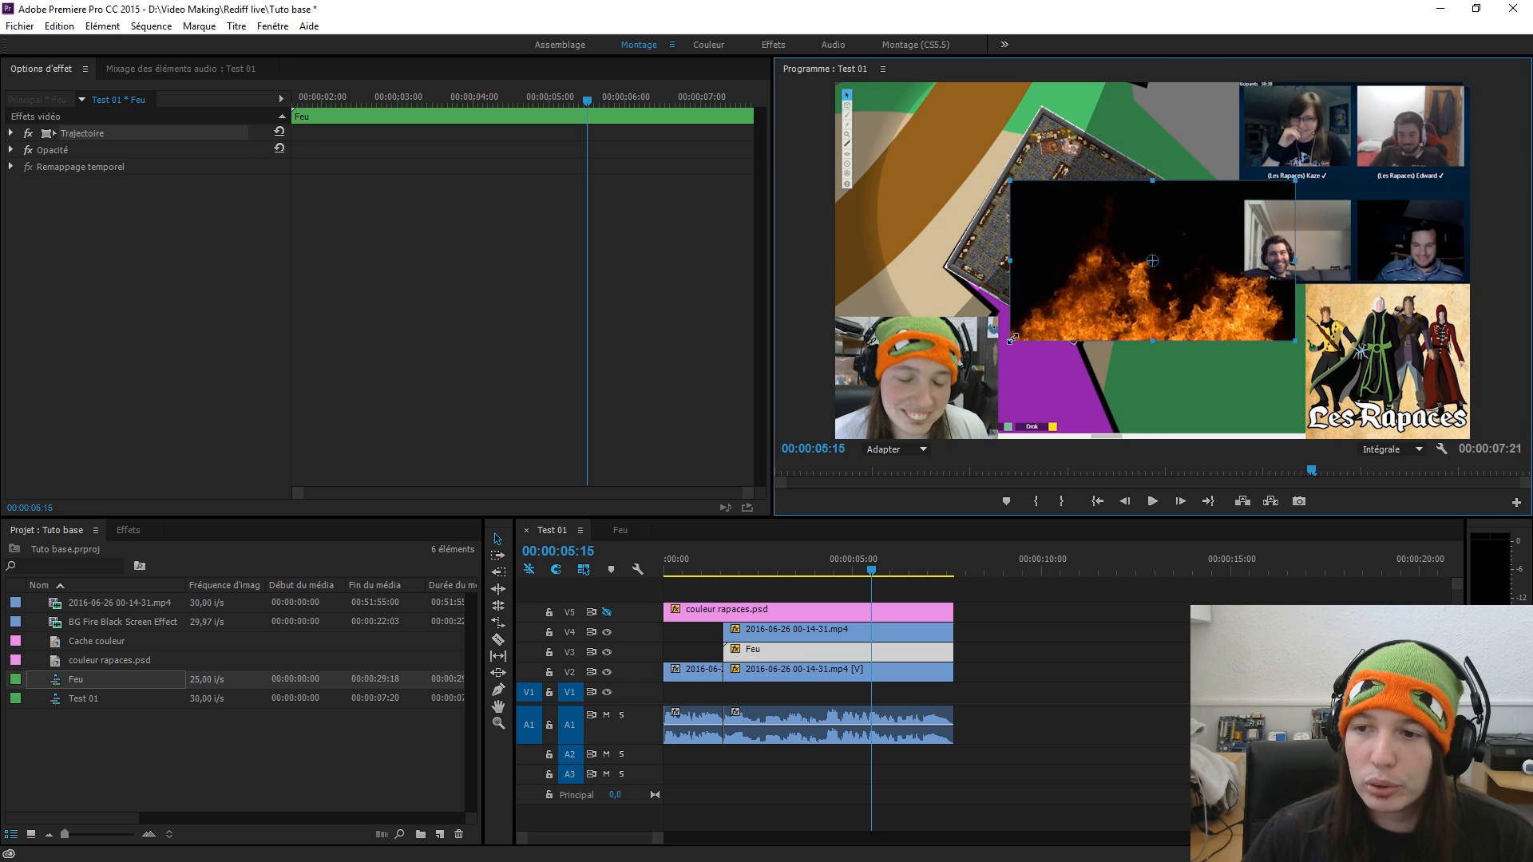
drag(1234, 277, 1448, 221)
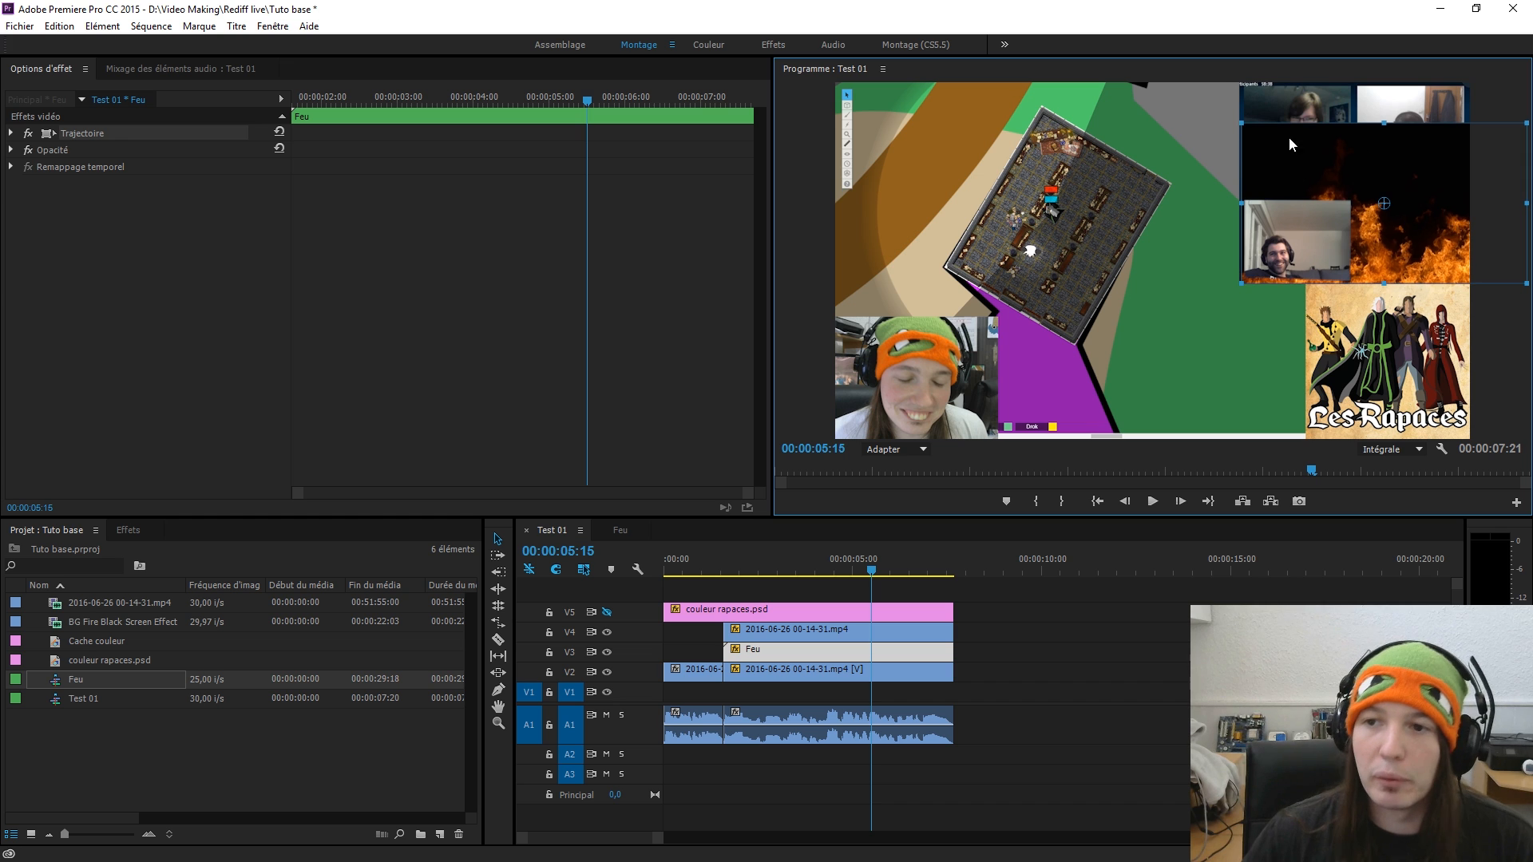
drag(1241, 124, 1195, 97)
drag(1294, 167, 1334, 140)
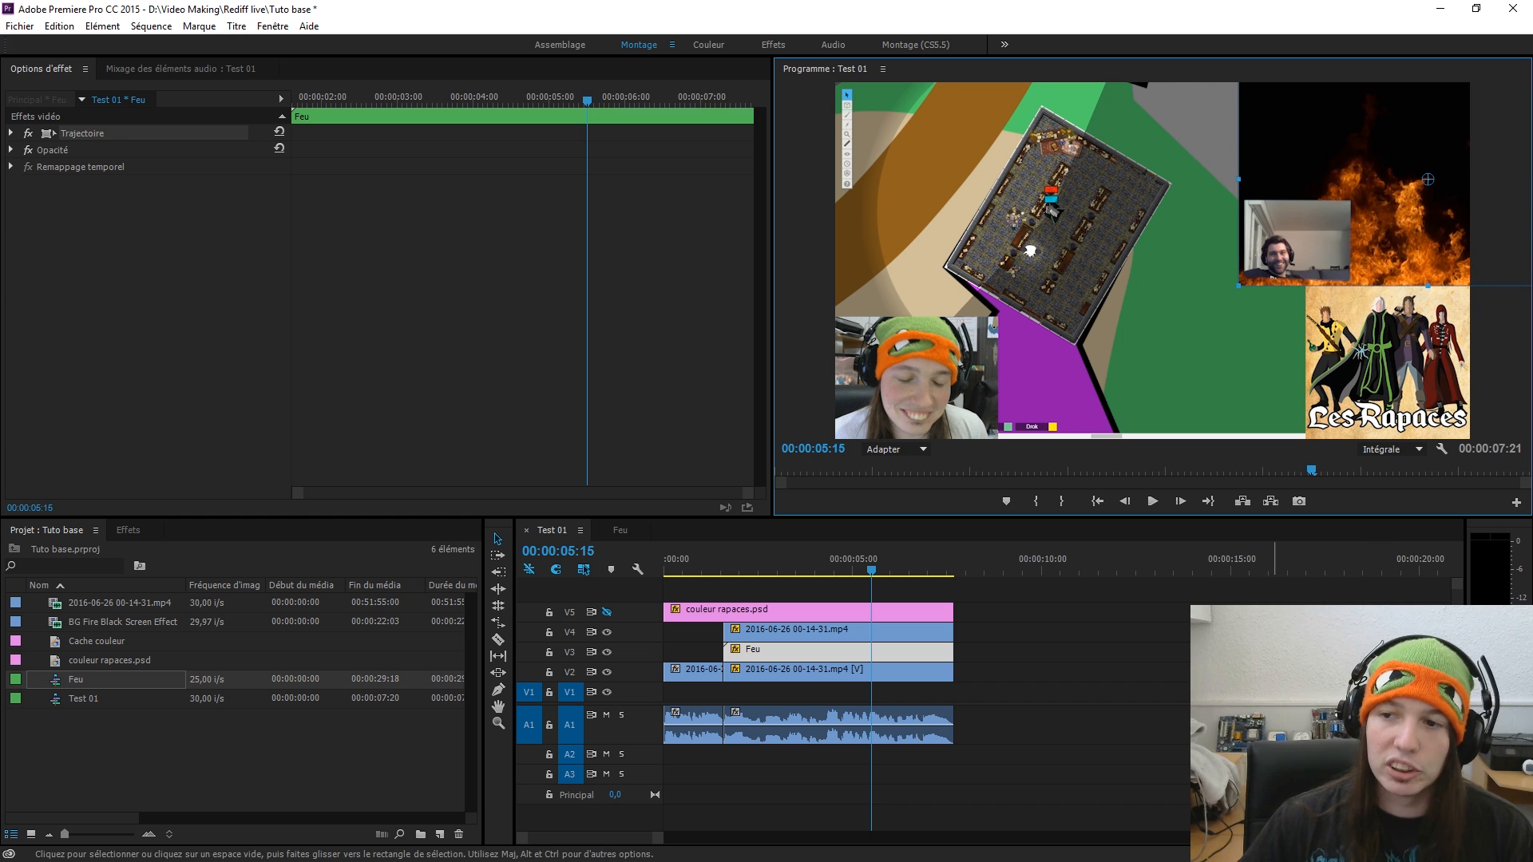
click(1178, 646)
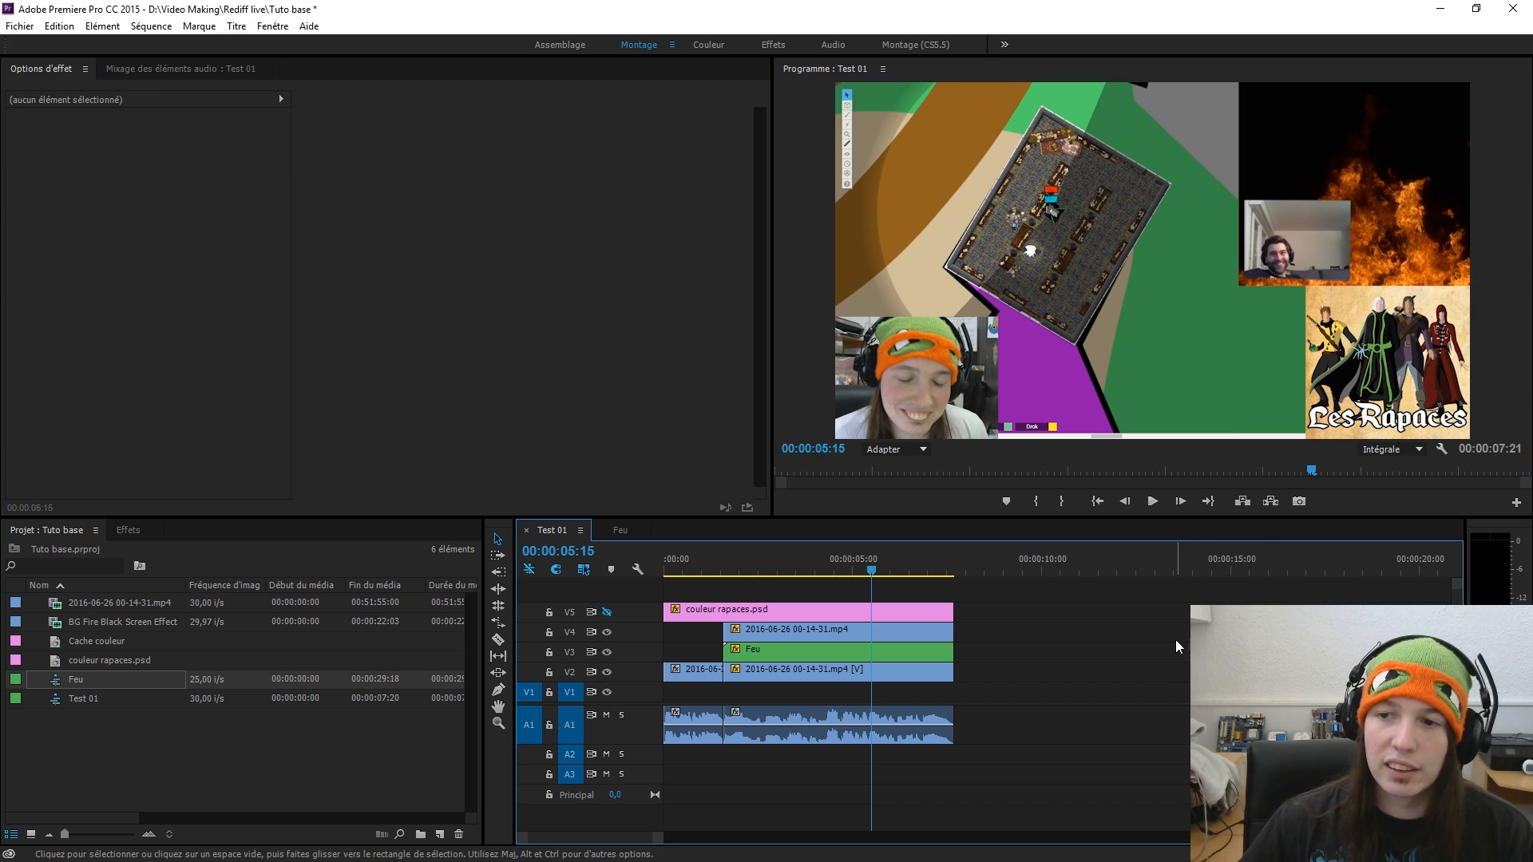
click(607, 612)
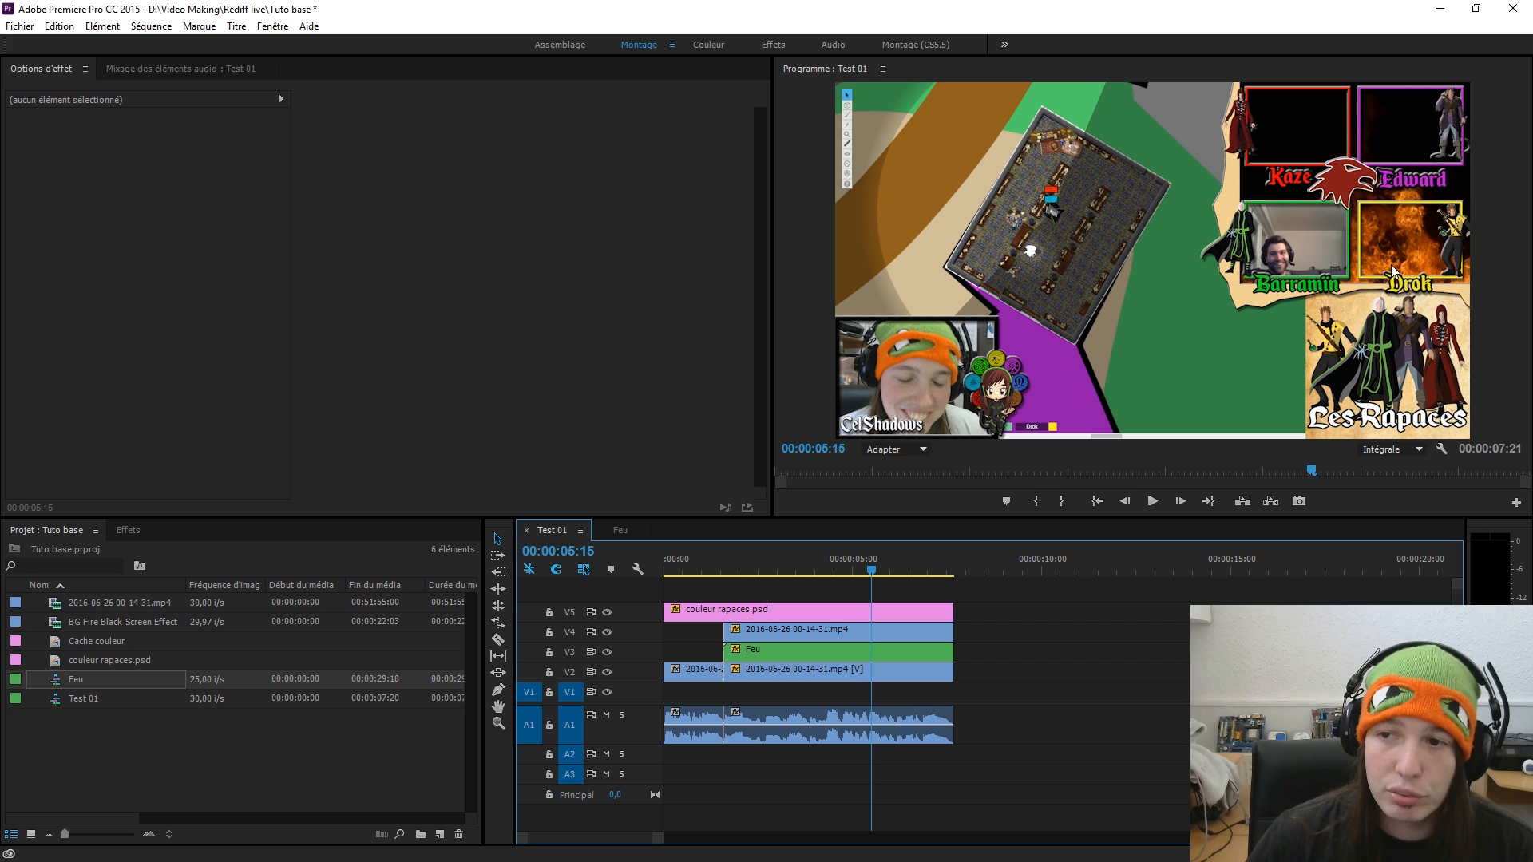
- Add a second rectangular opacity mask to the V4 video clip and fit it around the yellow-framed webcam
click(877, 634)
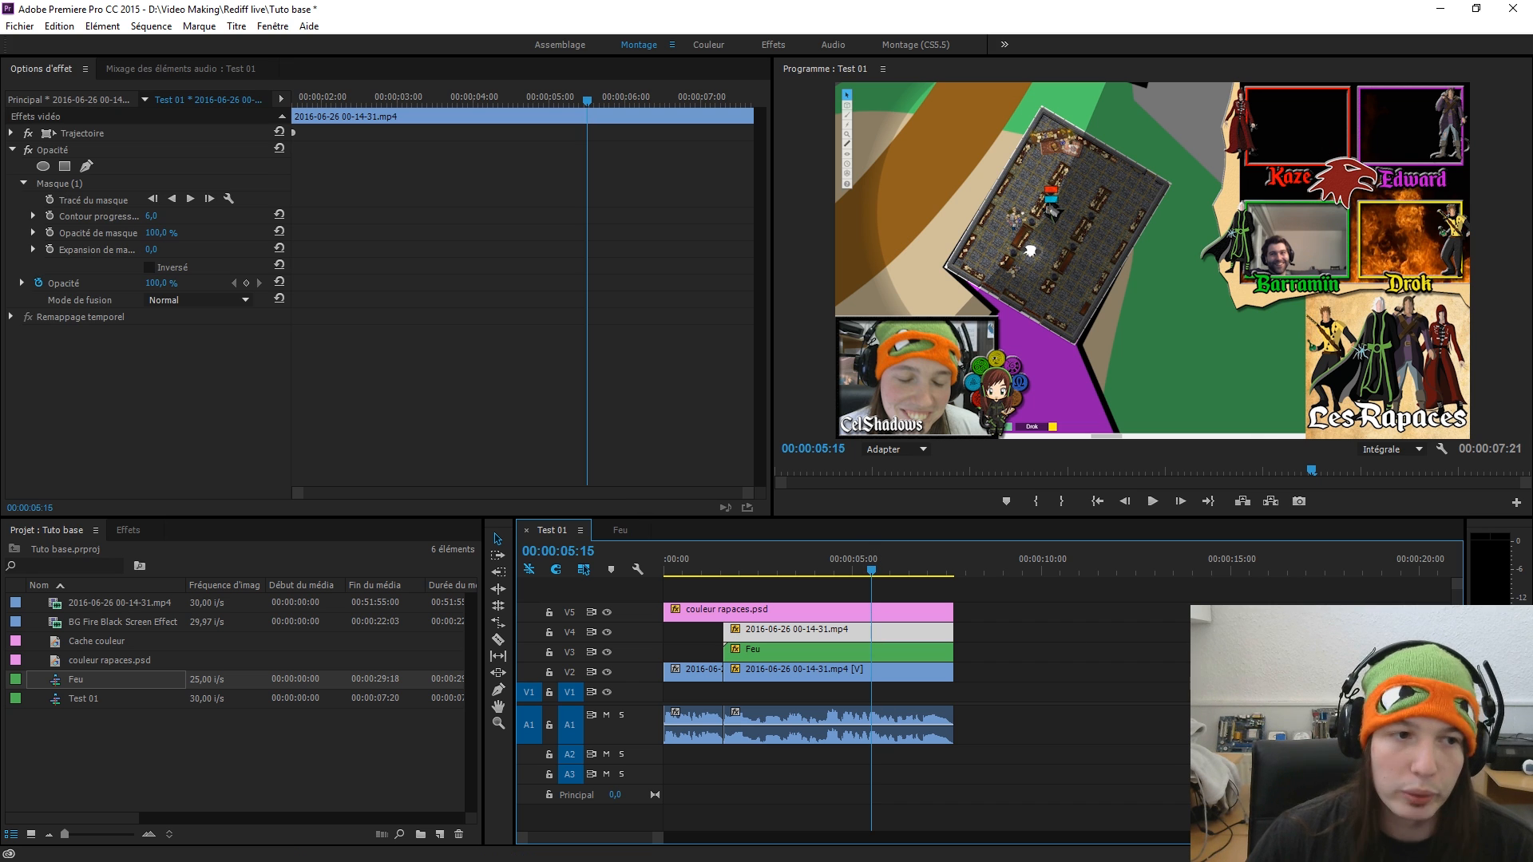
click(64, 166)
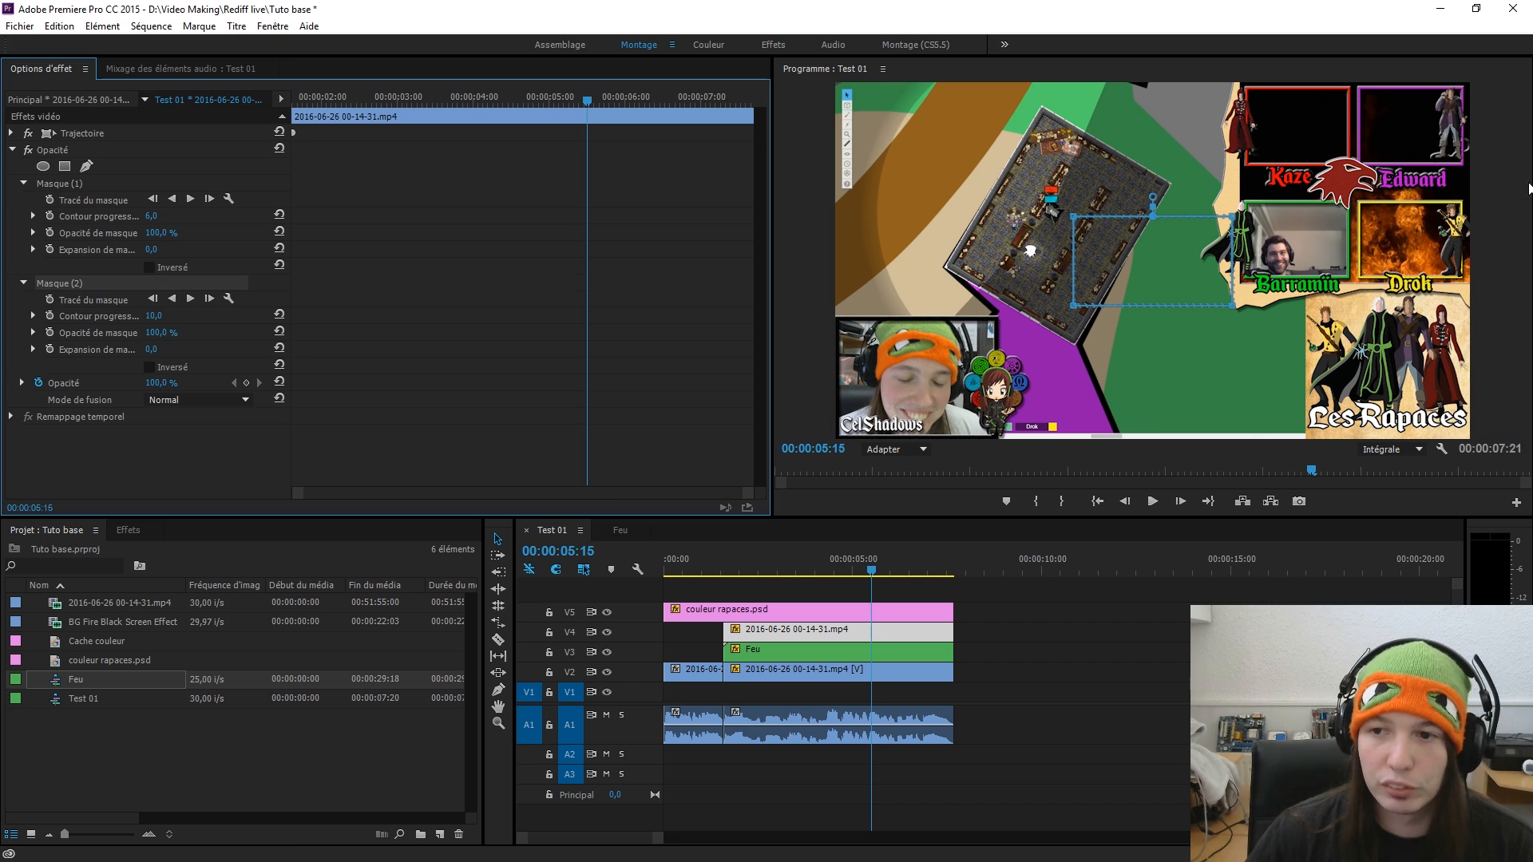
drag(1237, 220, 1465, 206)
drag(1229, 305, 1461, 277)
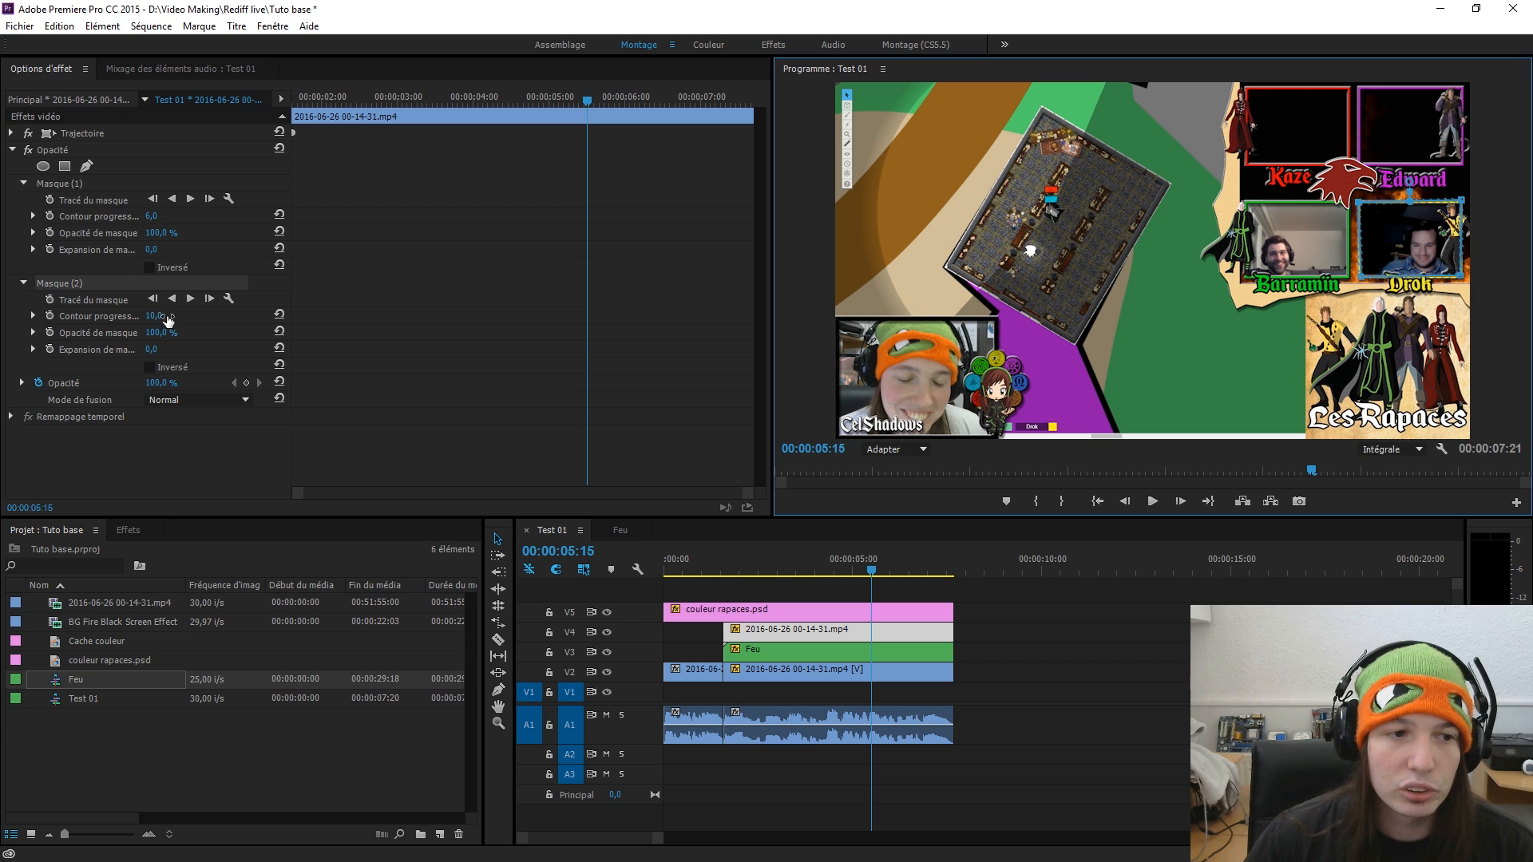
- Set the feather of both opacity masks on the V4 clip to 0, and save the project
drag(162, 318, 144, 318)
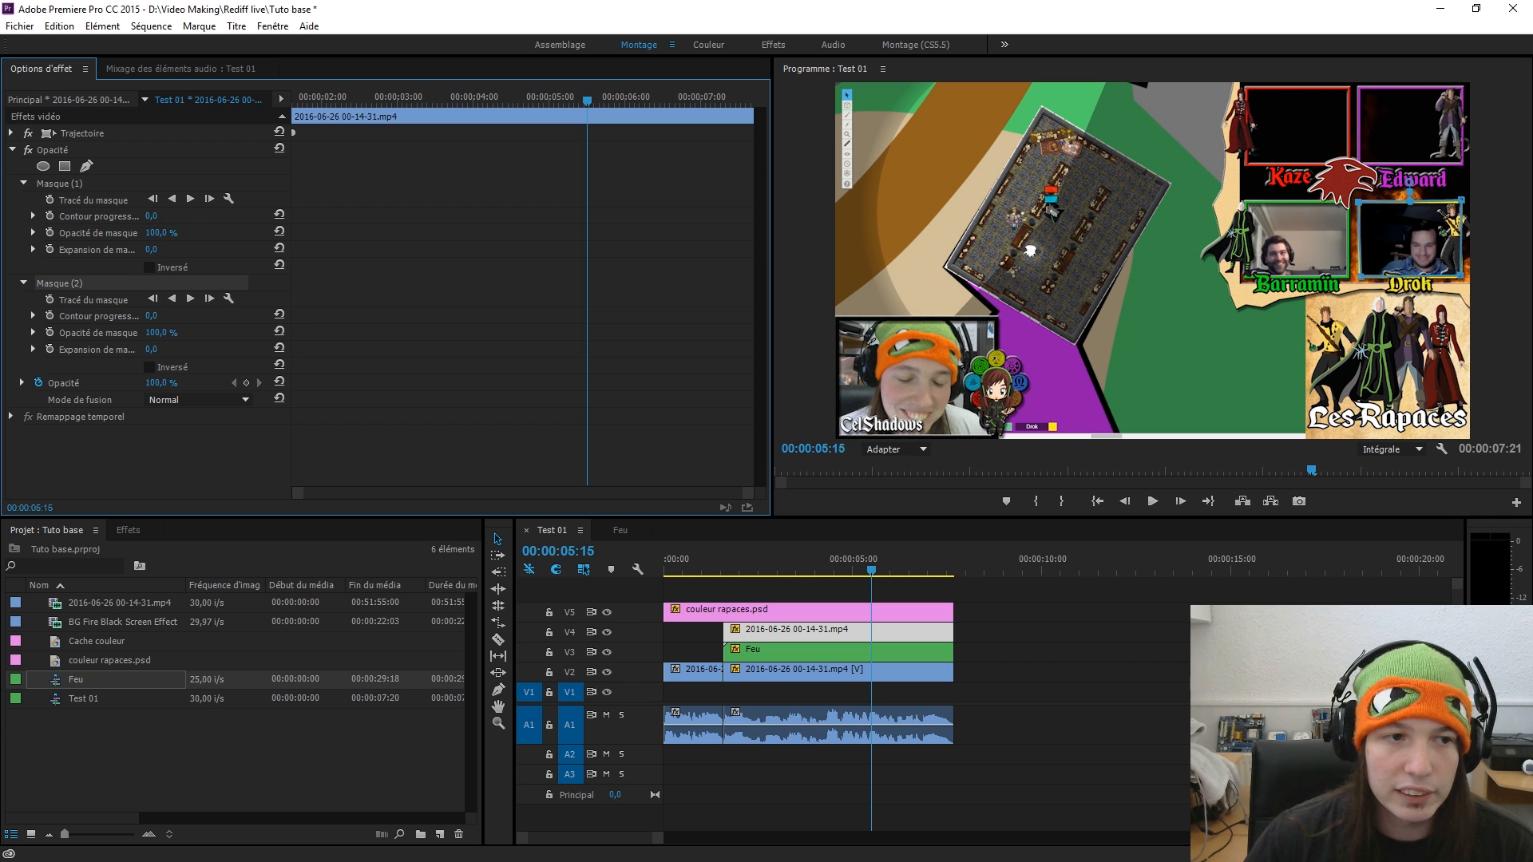
click(1166, 671)
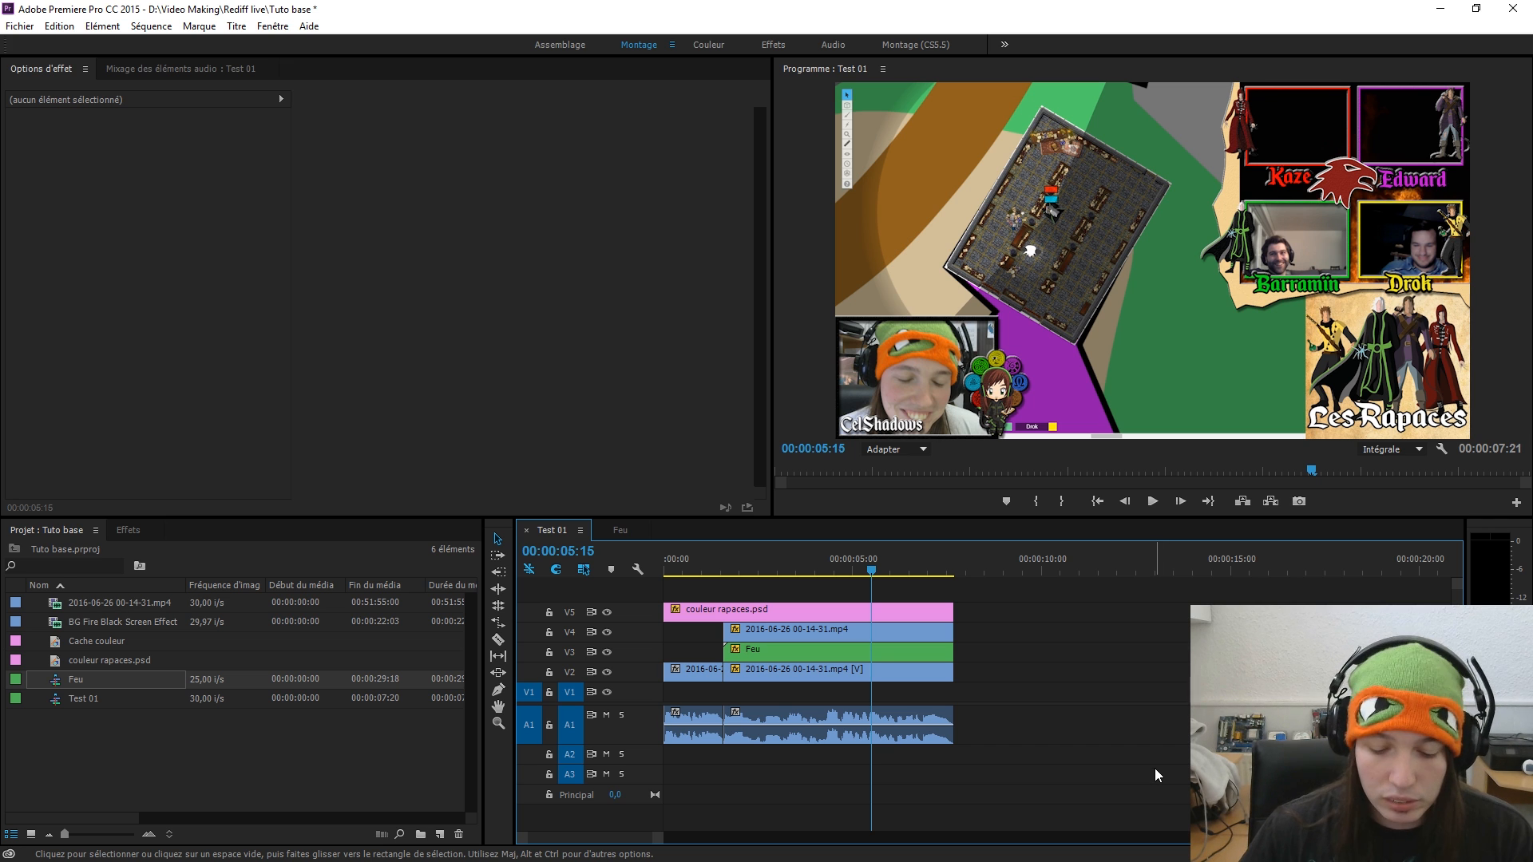
key(ctrl+s)
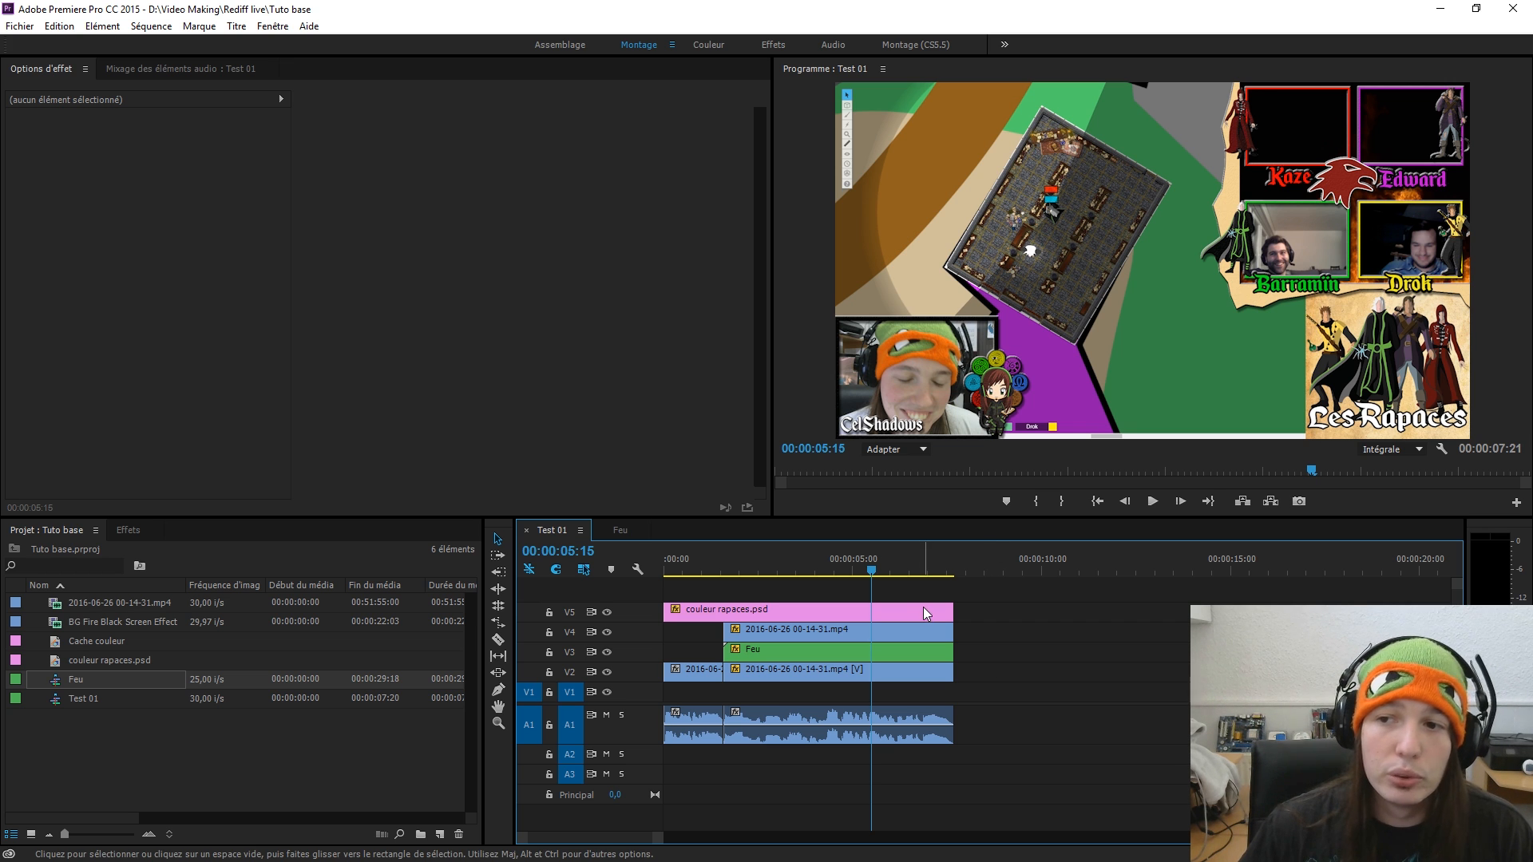
- Examine the keying effects list and the effect settings of the couleur rapaces.psd clip at 00:00:03:23
click(806, 568)
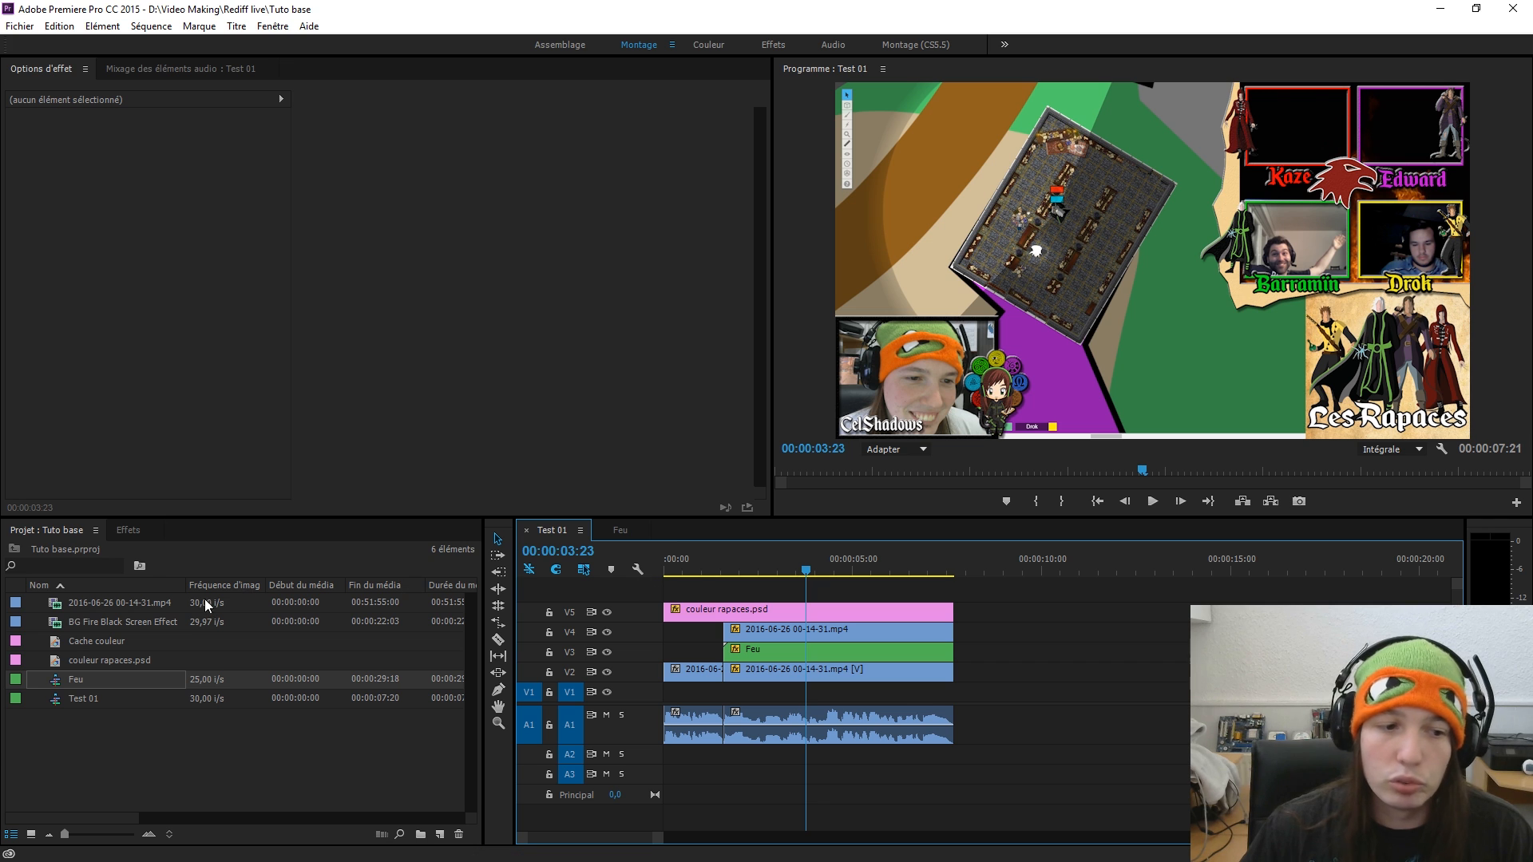
click(141, 536)
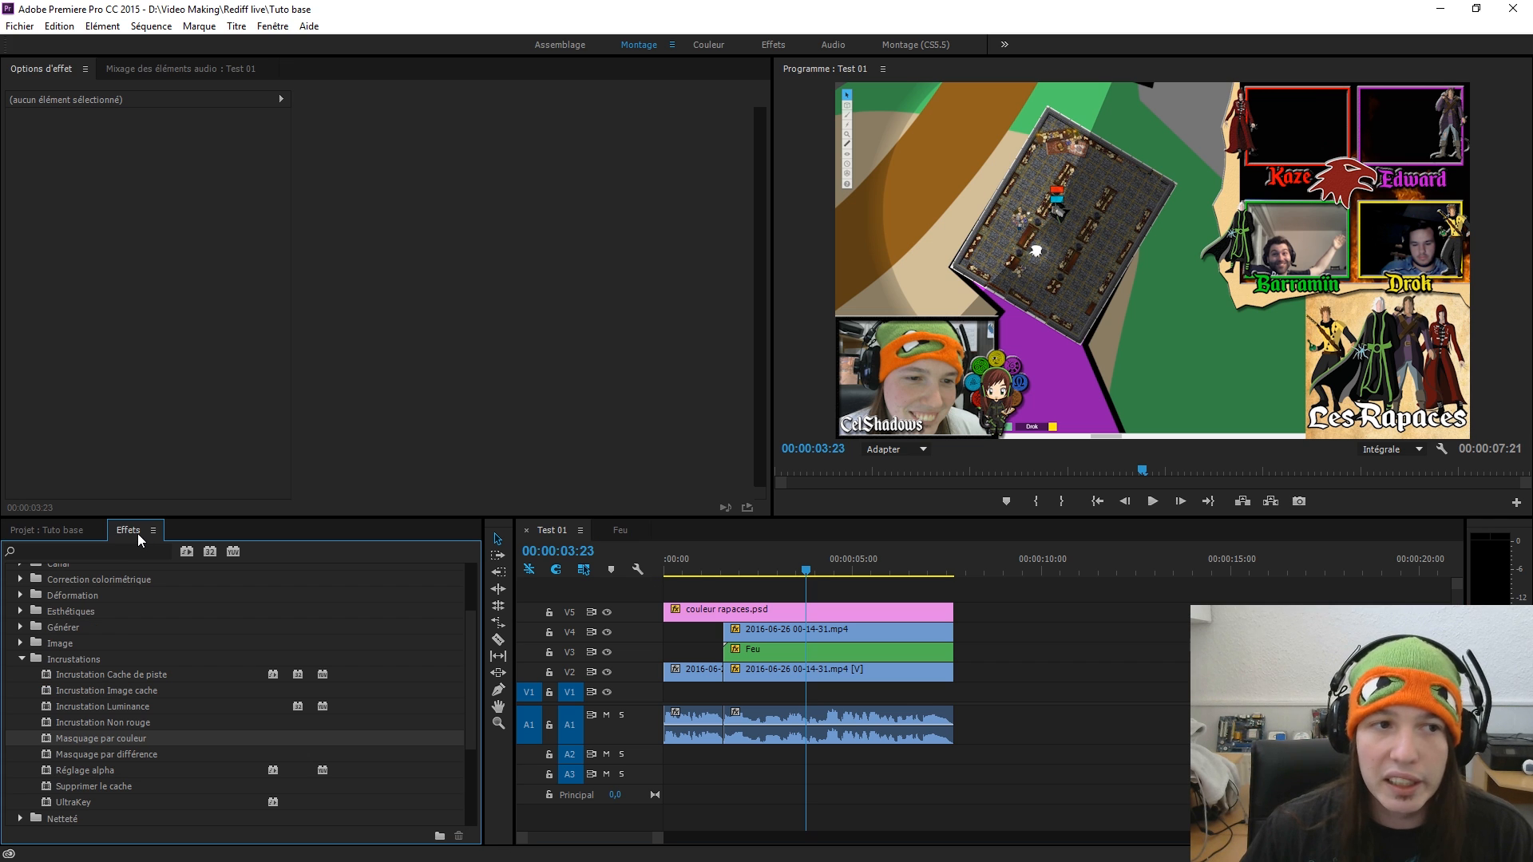
click(807, 613)
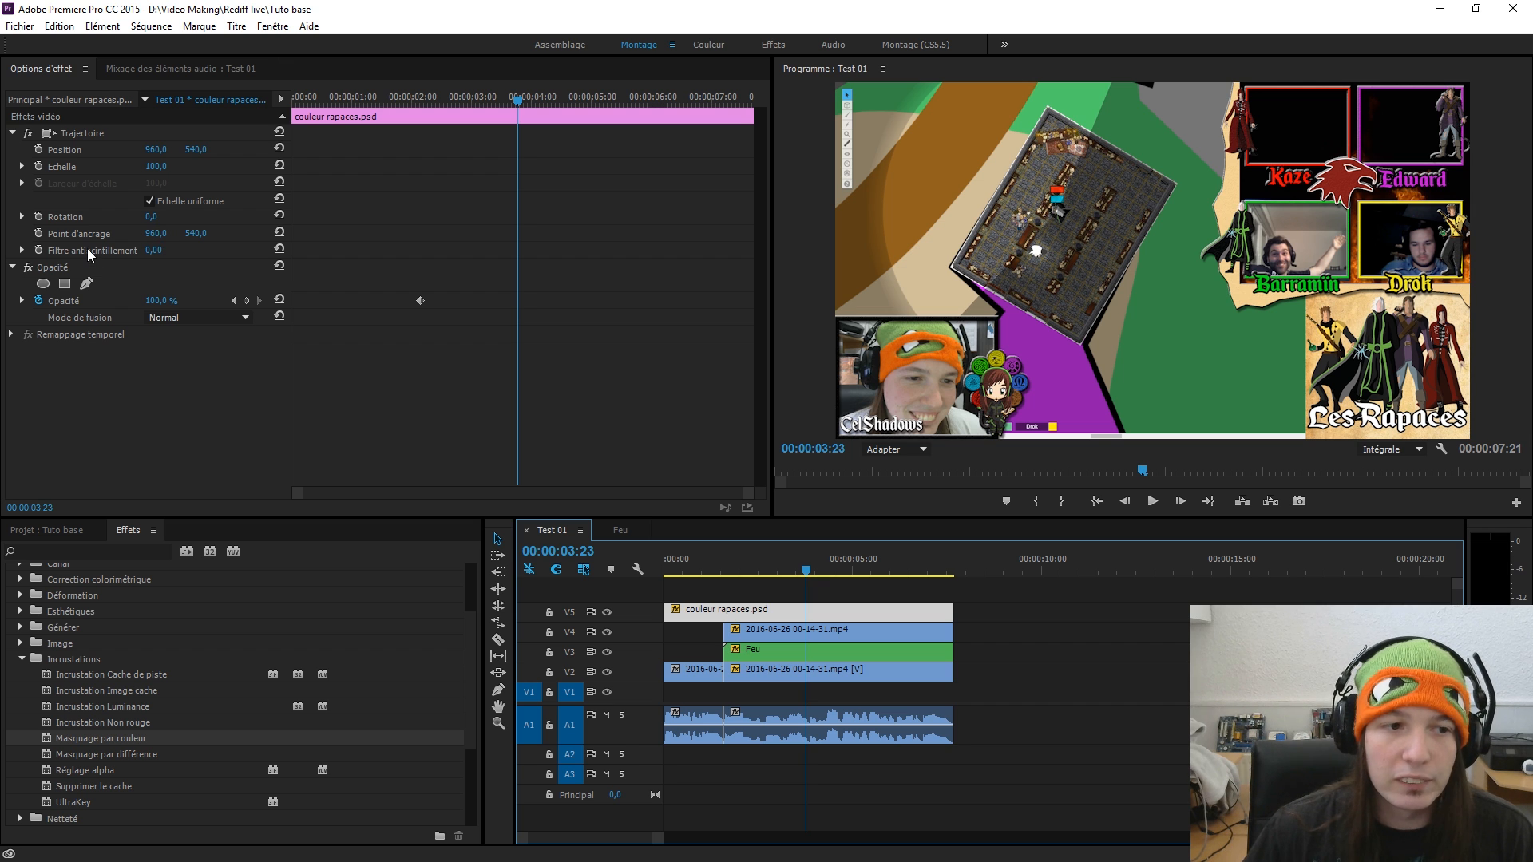
click(1103, 671)
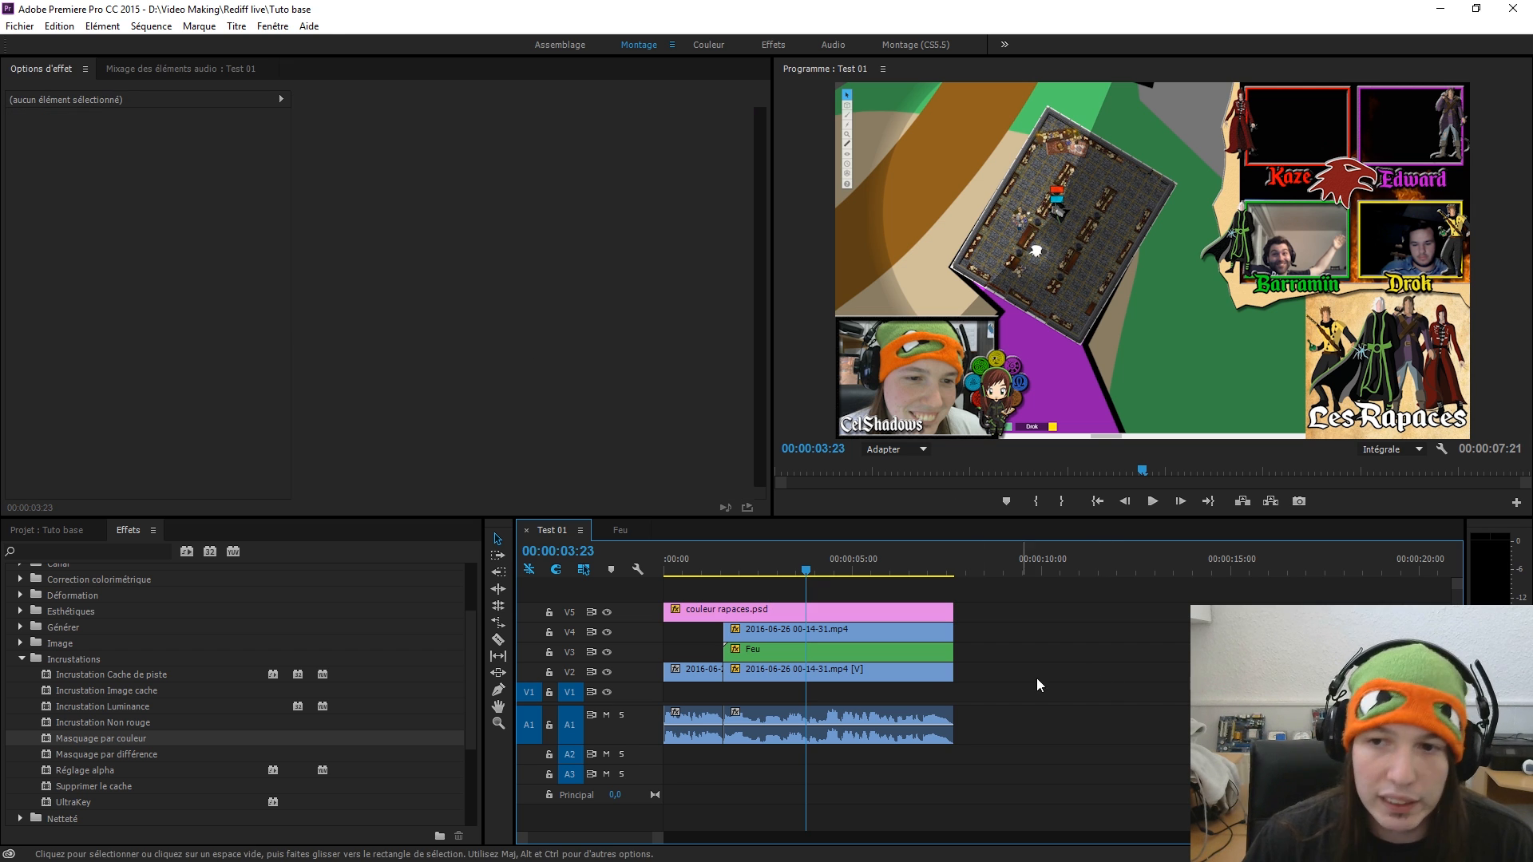
- Set the horizontal anchor point of the second video clip on V2 to 1391 and select its motion effect
click(832, 629)
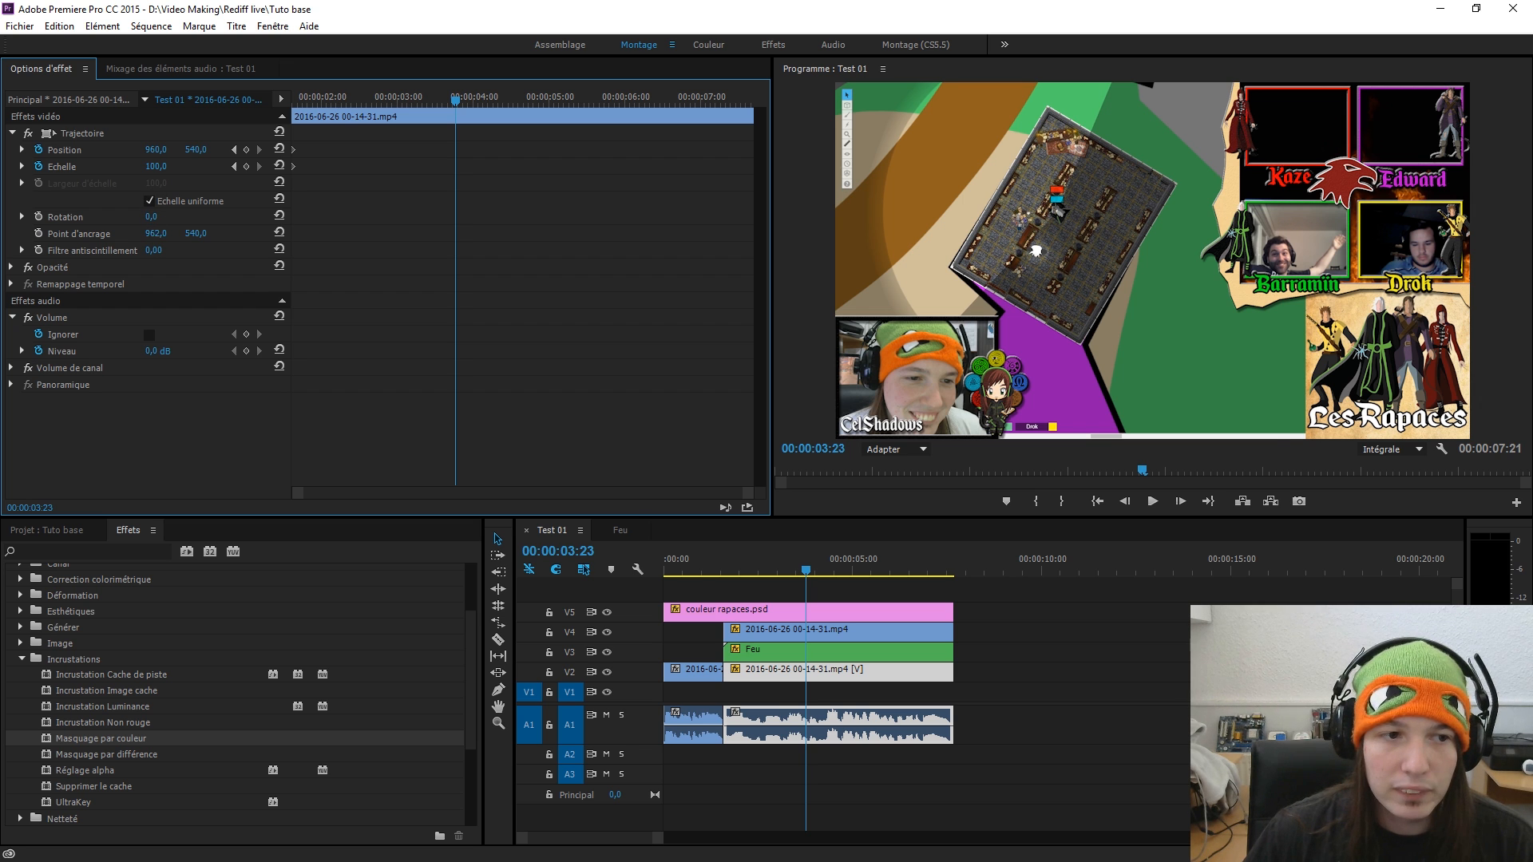
drag(156, 233, 162, 234)
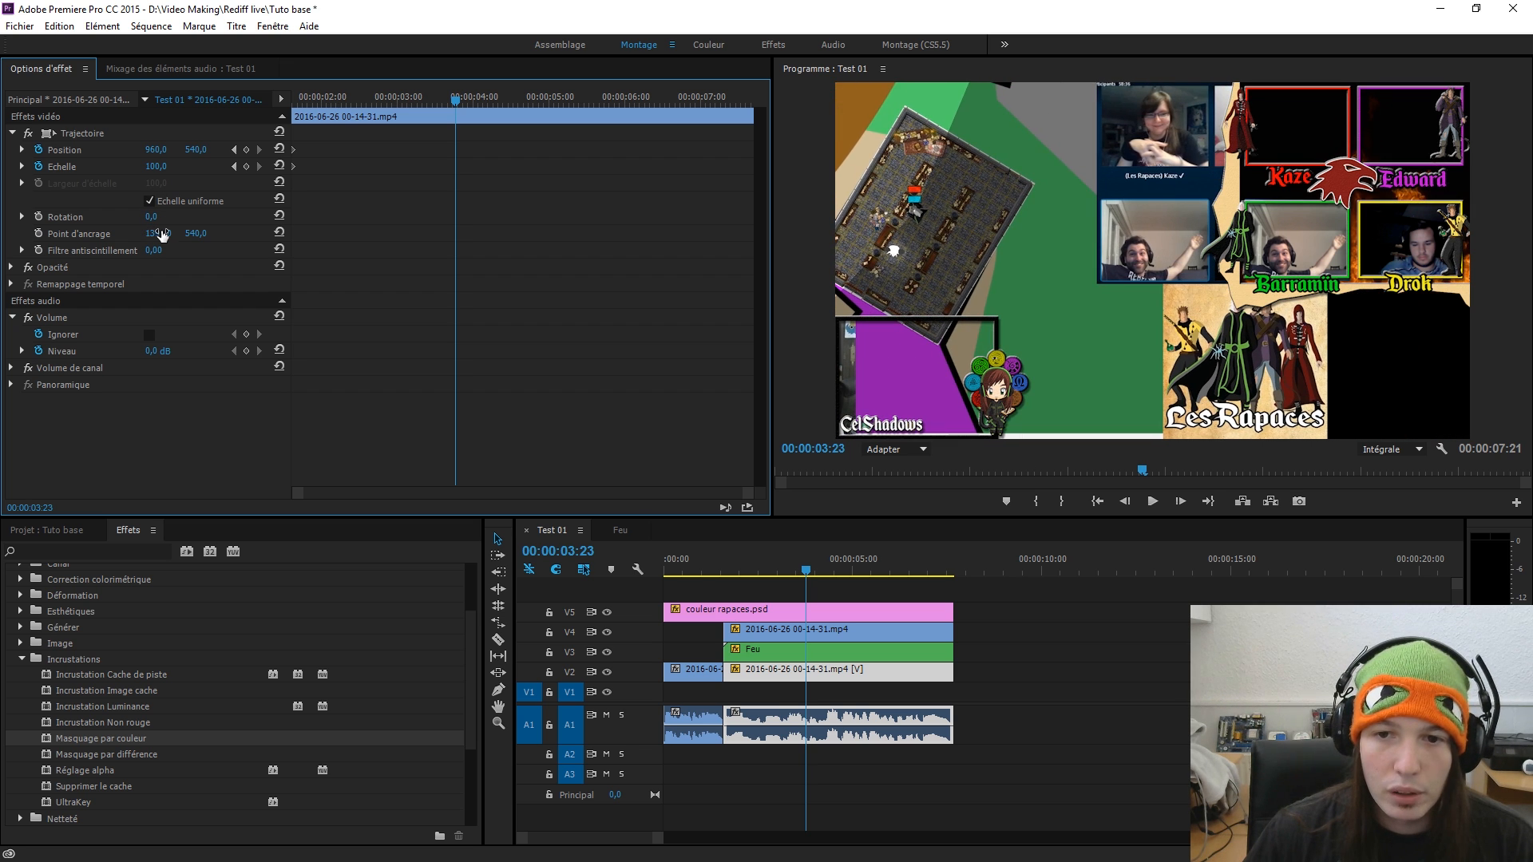
click(72, 133)
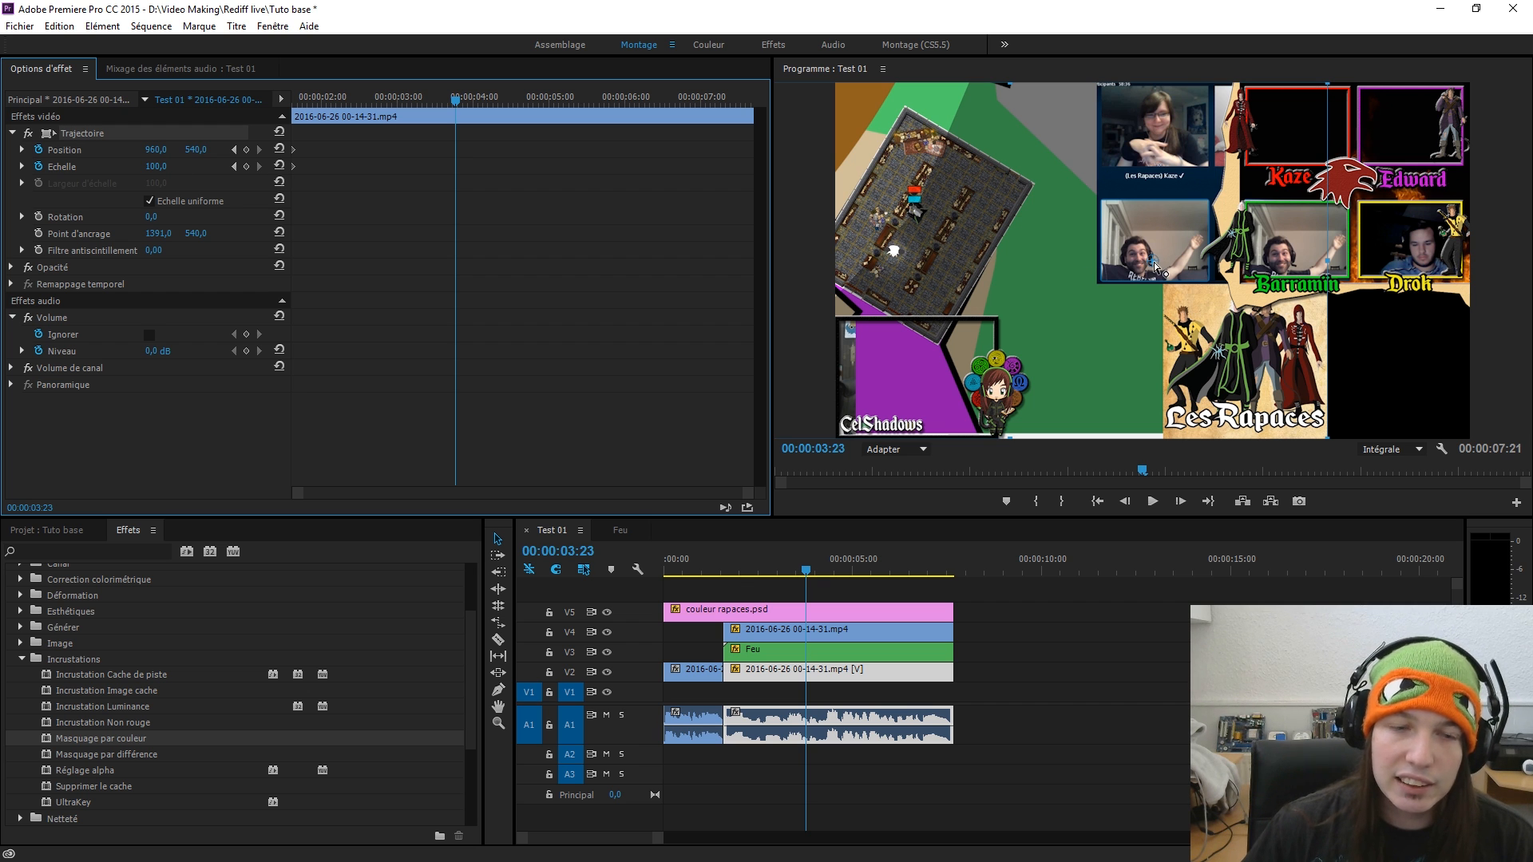
- Undo the horizontal anchor point change on the second V2 clip, try rotating the clip to -44°, and undo the rotation
drag(157, 149, 155, 149)
key(ctrl+z)
key(ctrl+z)
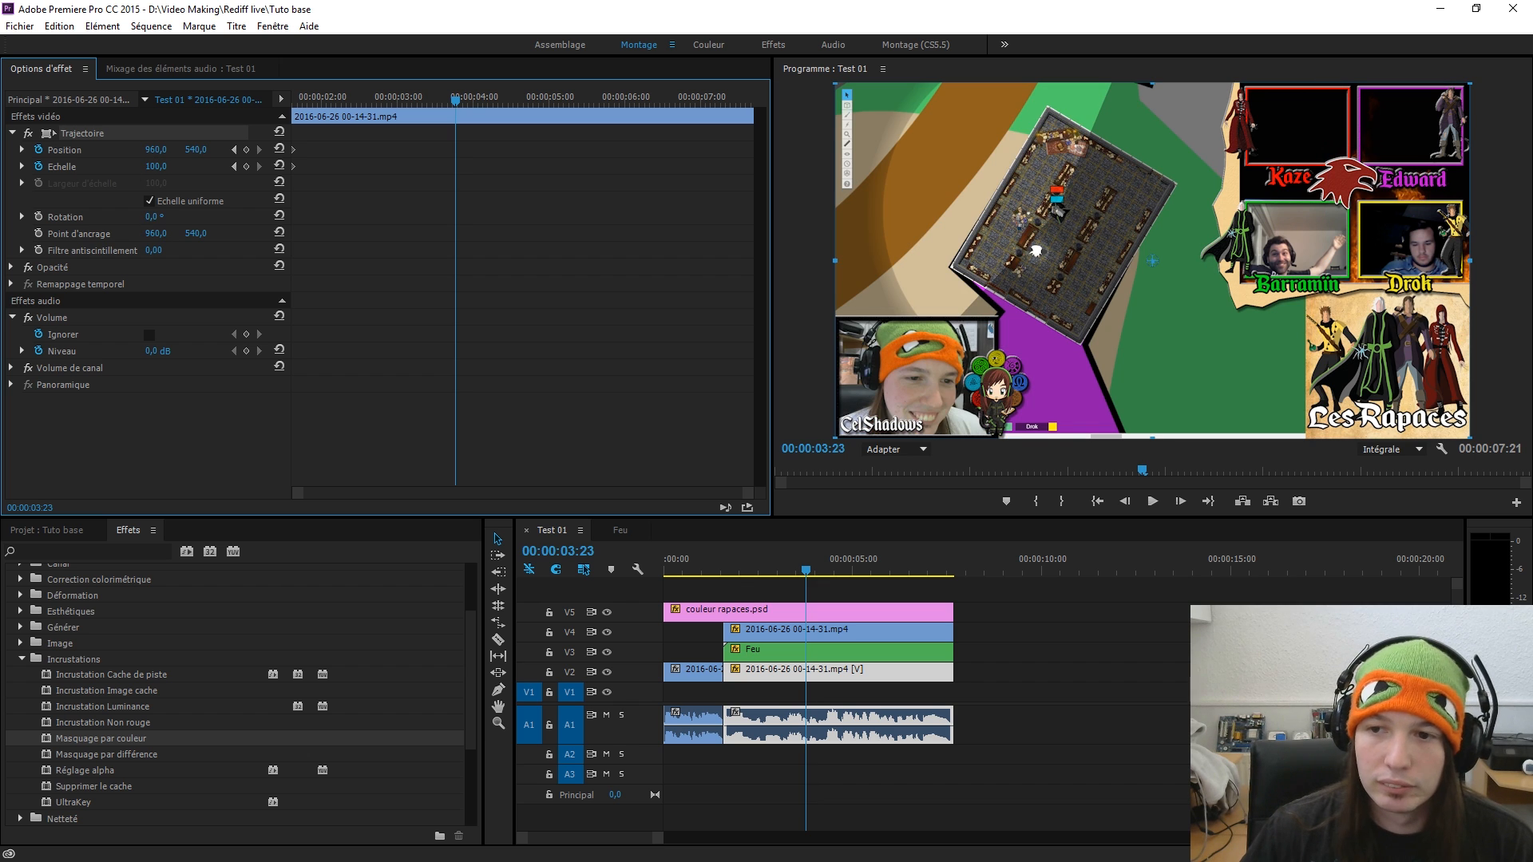
mouse_move(151, 216)
mouse_down()
mouse_move(169, 216)
mouse_move(138, 216)
mouse_up()
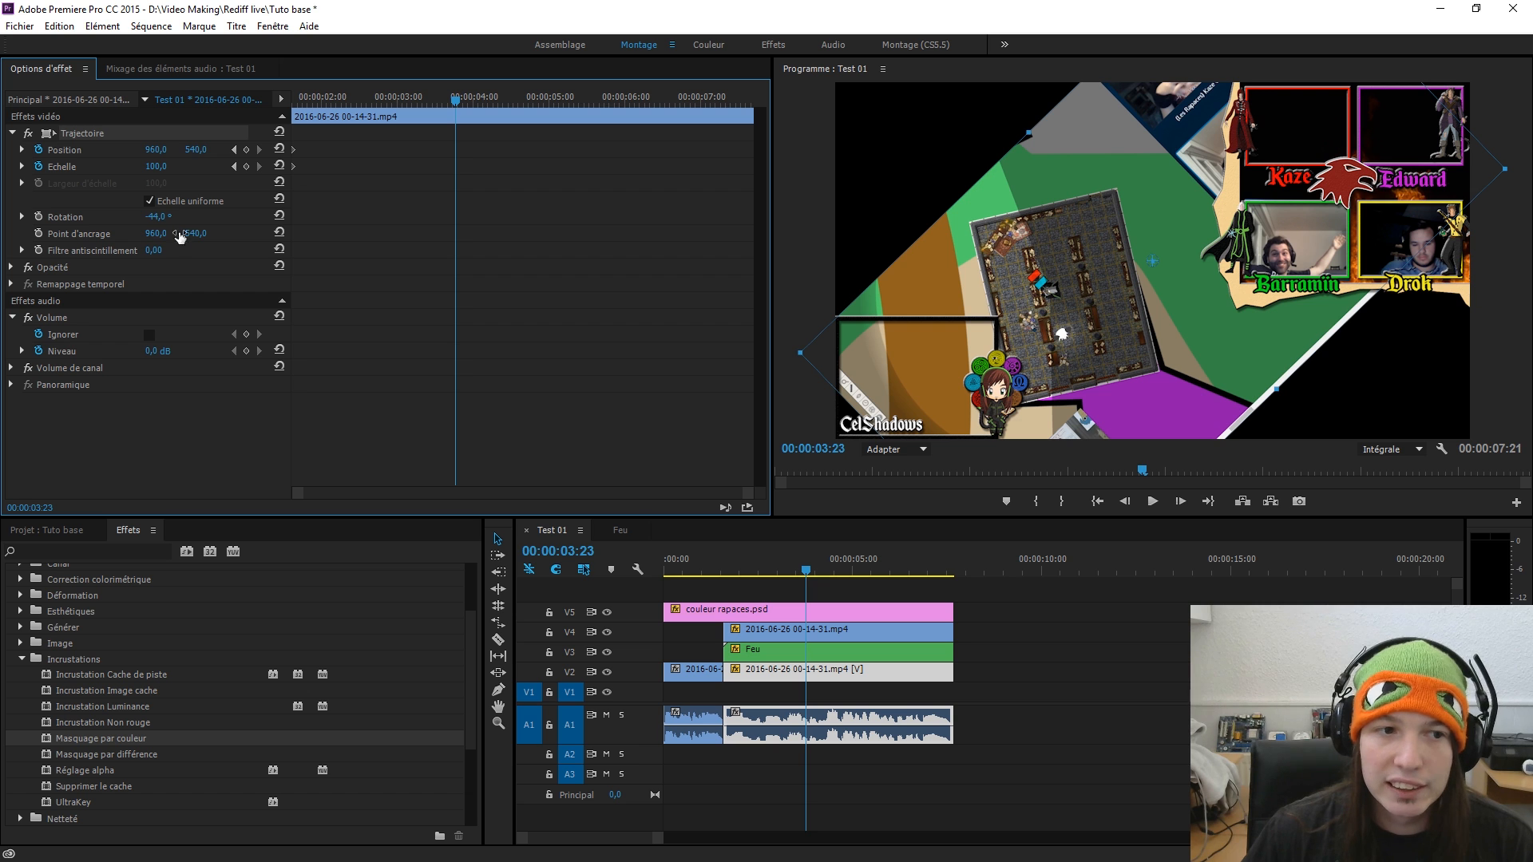
key(ctrl+z)
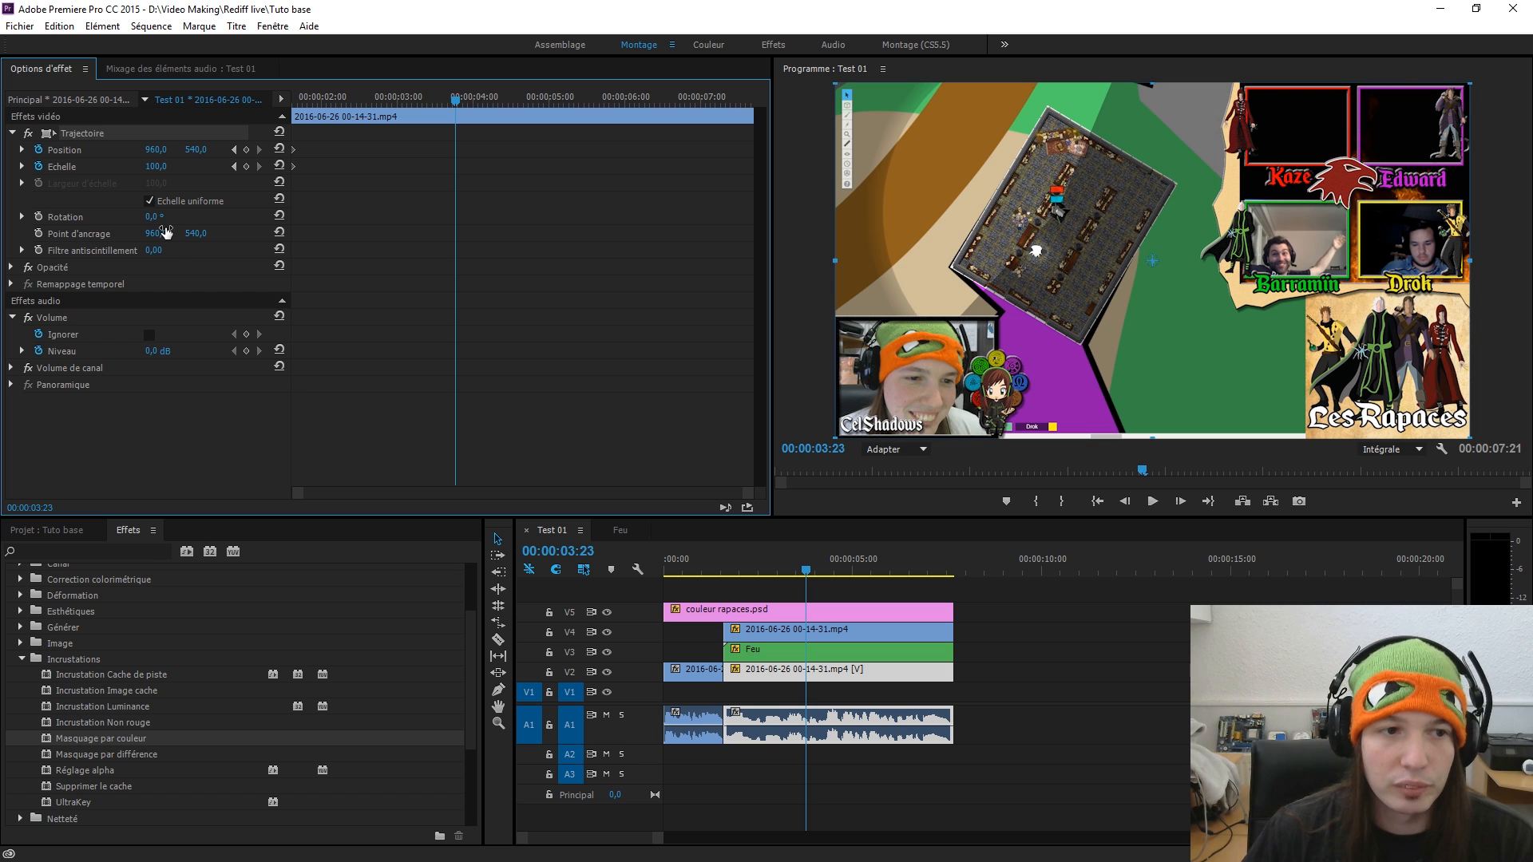
- Set the V2 clip's horizontal anchor point to 1344, horizontal position to 1346 and rotation to 180°, and move its anchor point to 1695, 591.9
drag(158, 233, 271, 233)
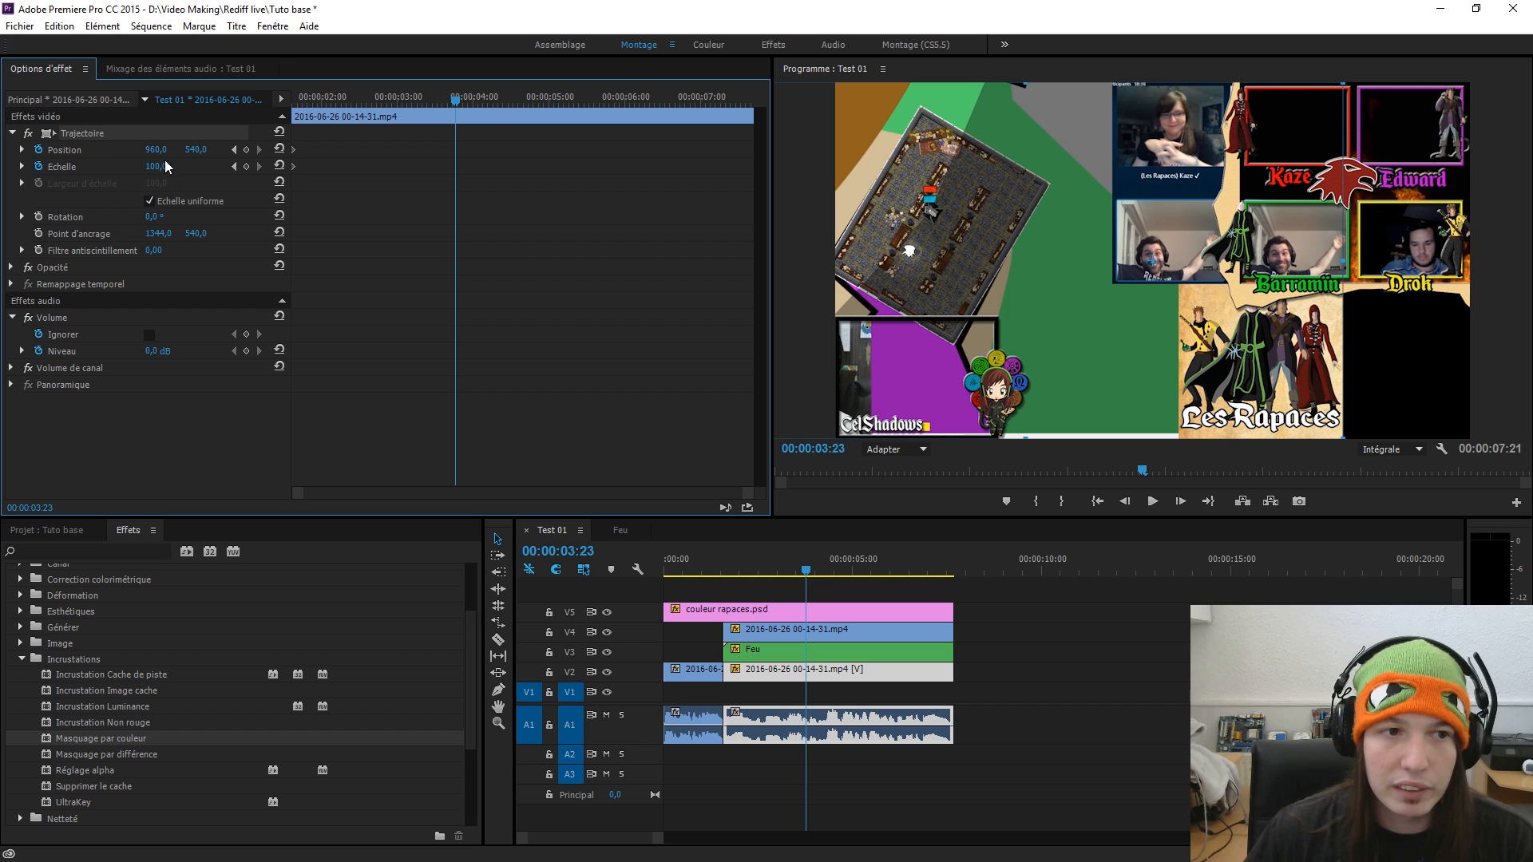
drag(155, 149, 464, 149)
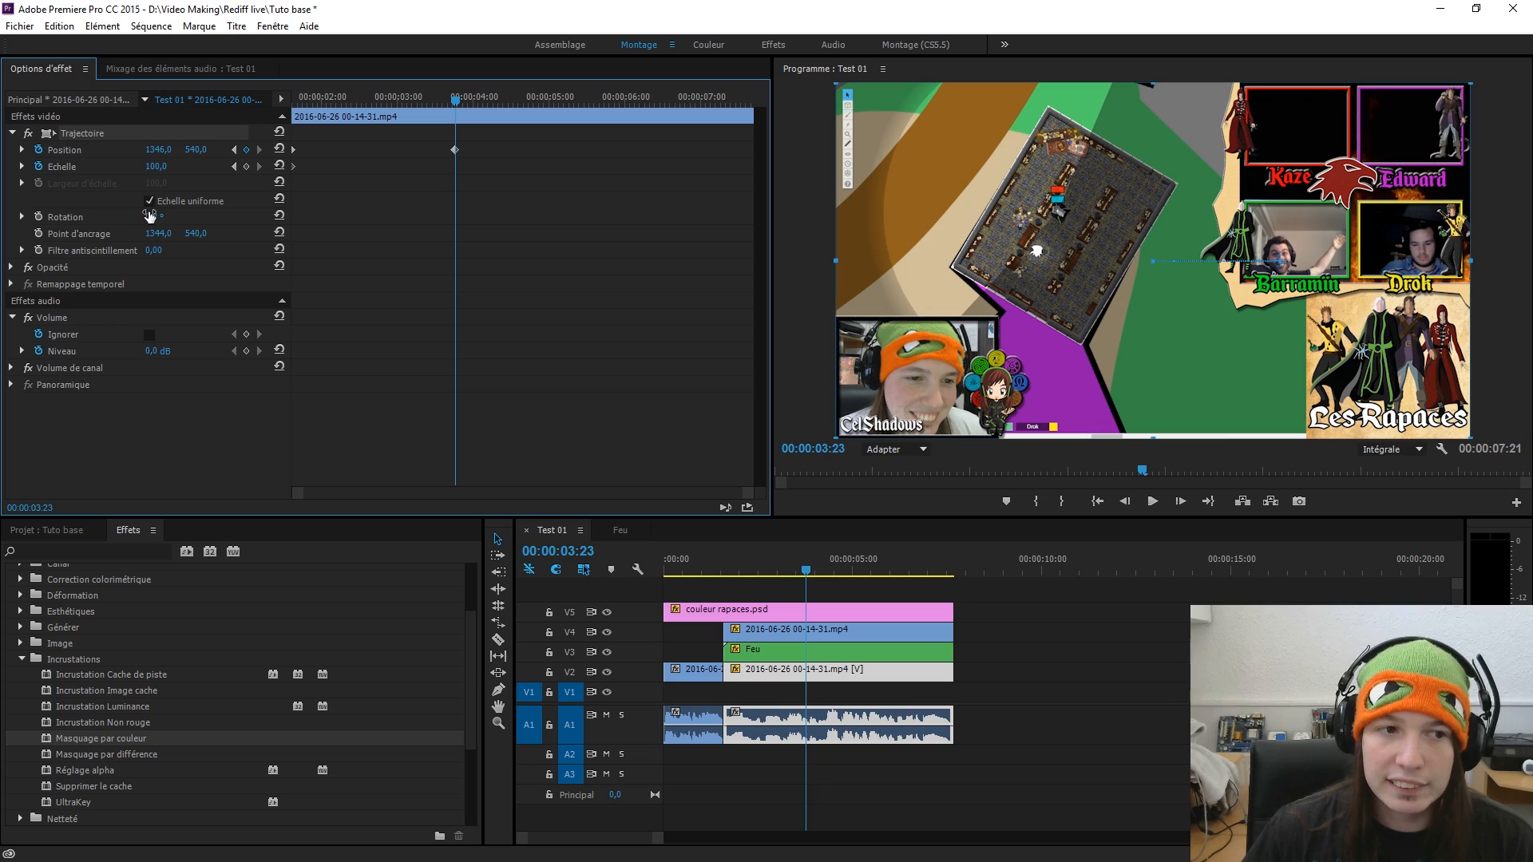
drag(149, 215, 304, 216)
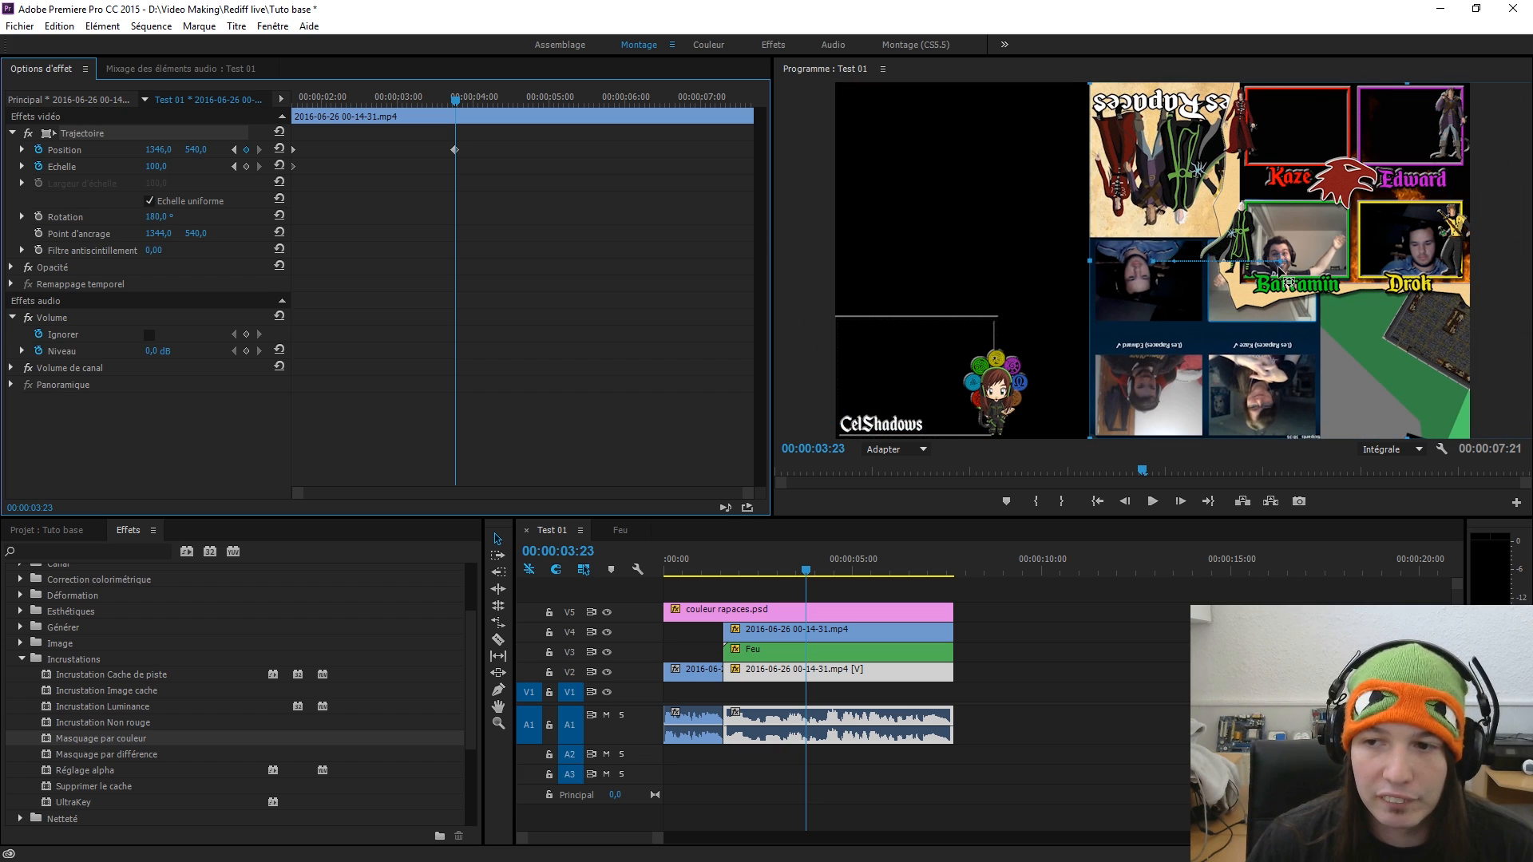
drag(1281, 262, 1028, 257)
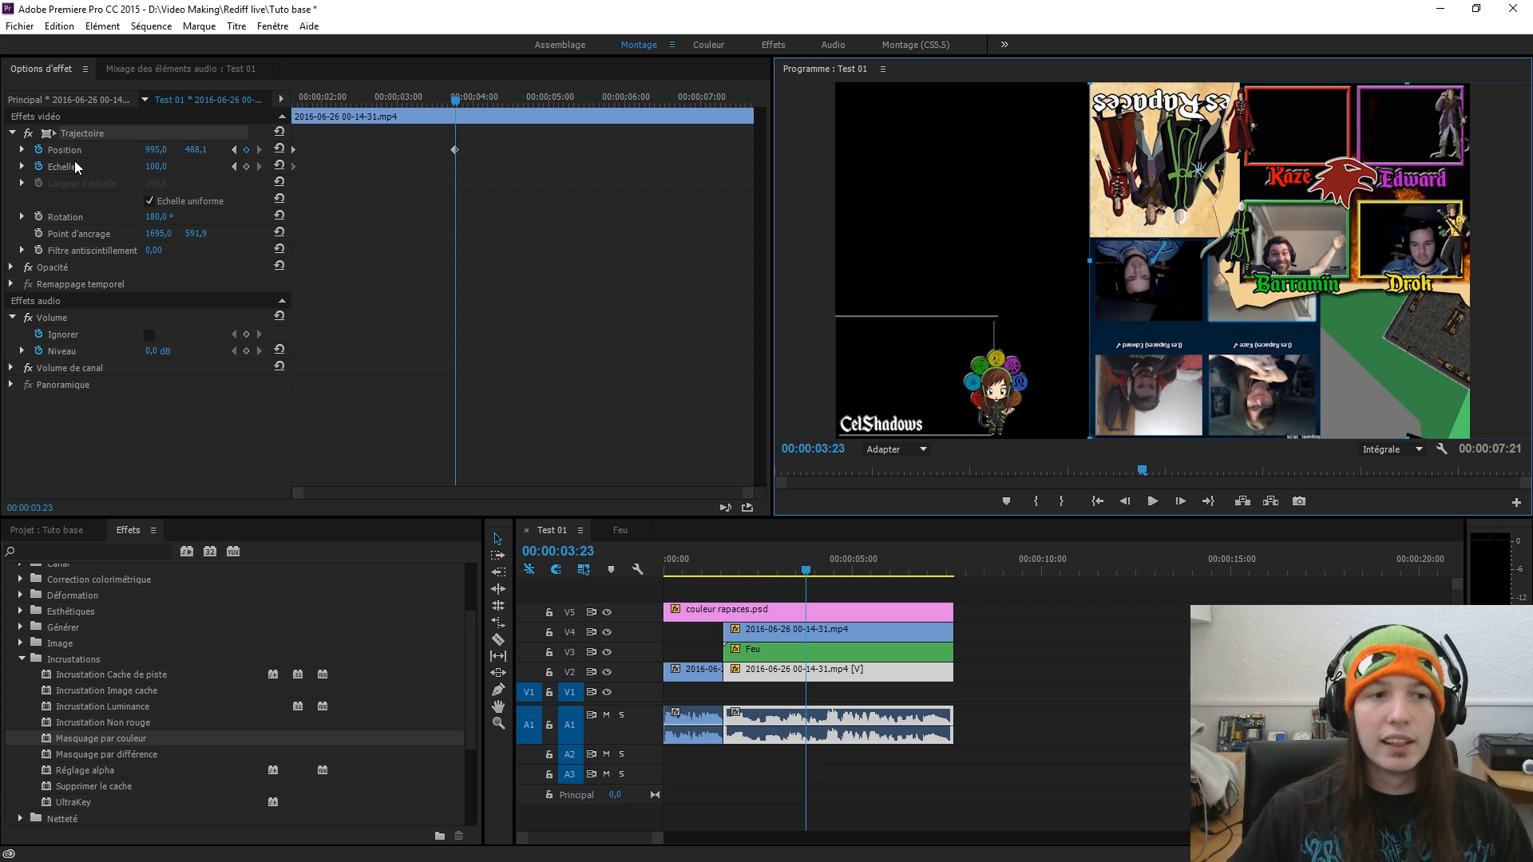
- Reset the motion effect of the second V2 clip and return the playhead to the start of the sequence
click(87, 133)
key(Delete)
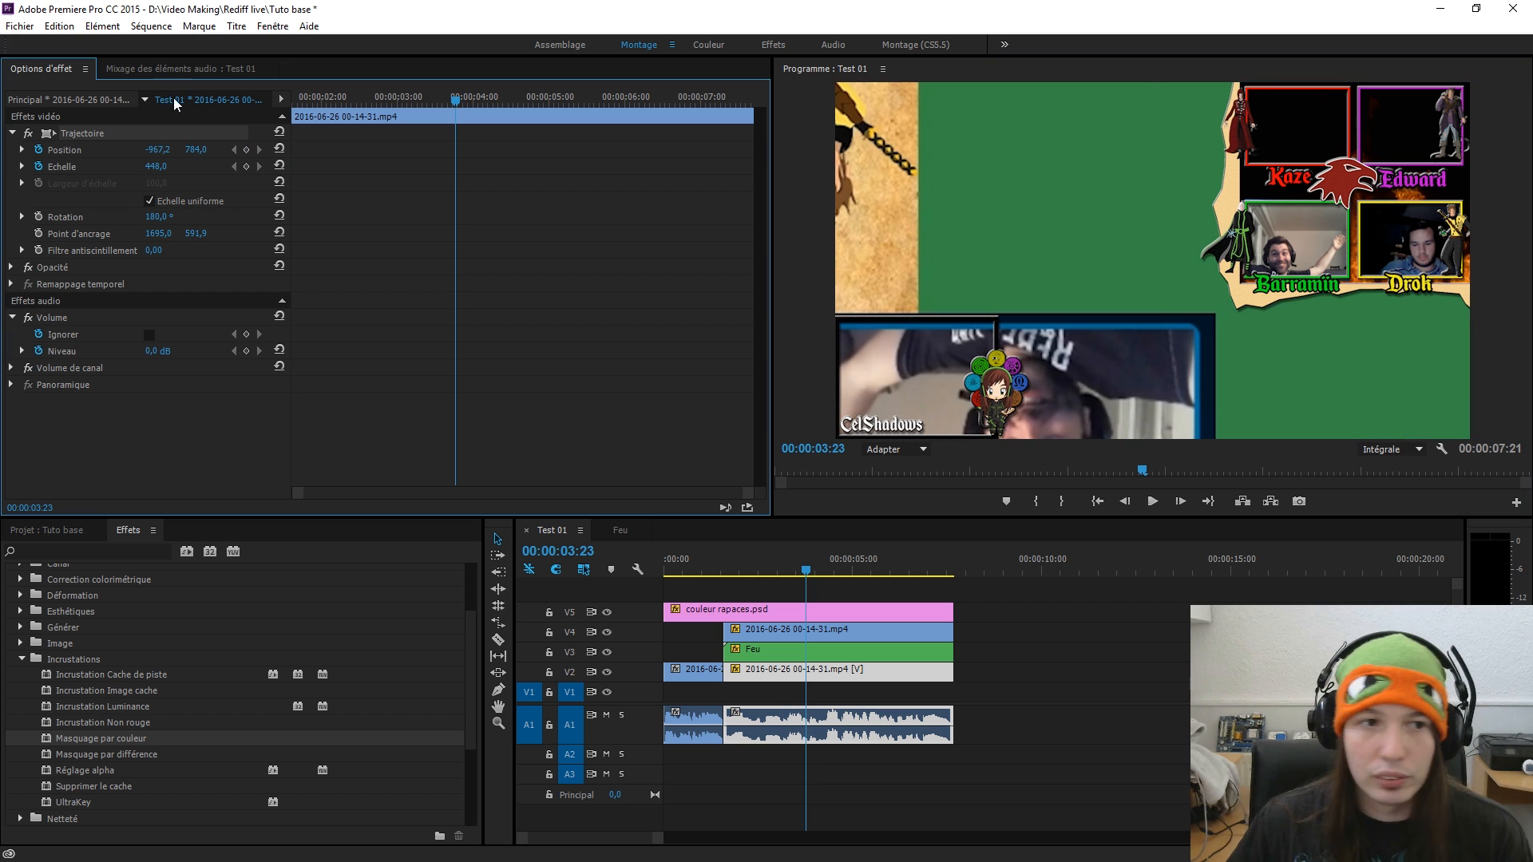
click(279, 132)
click(668, 568)
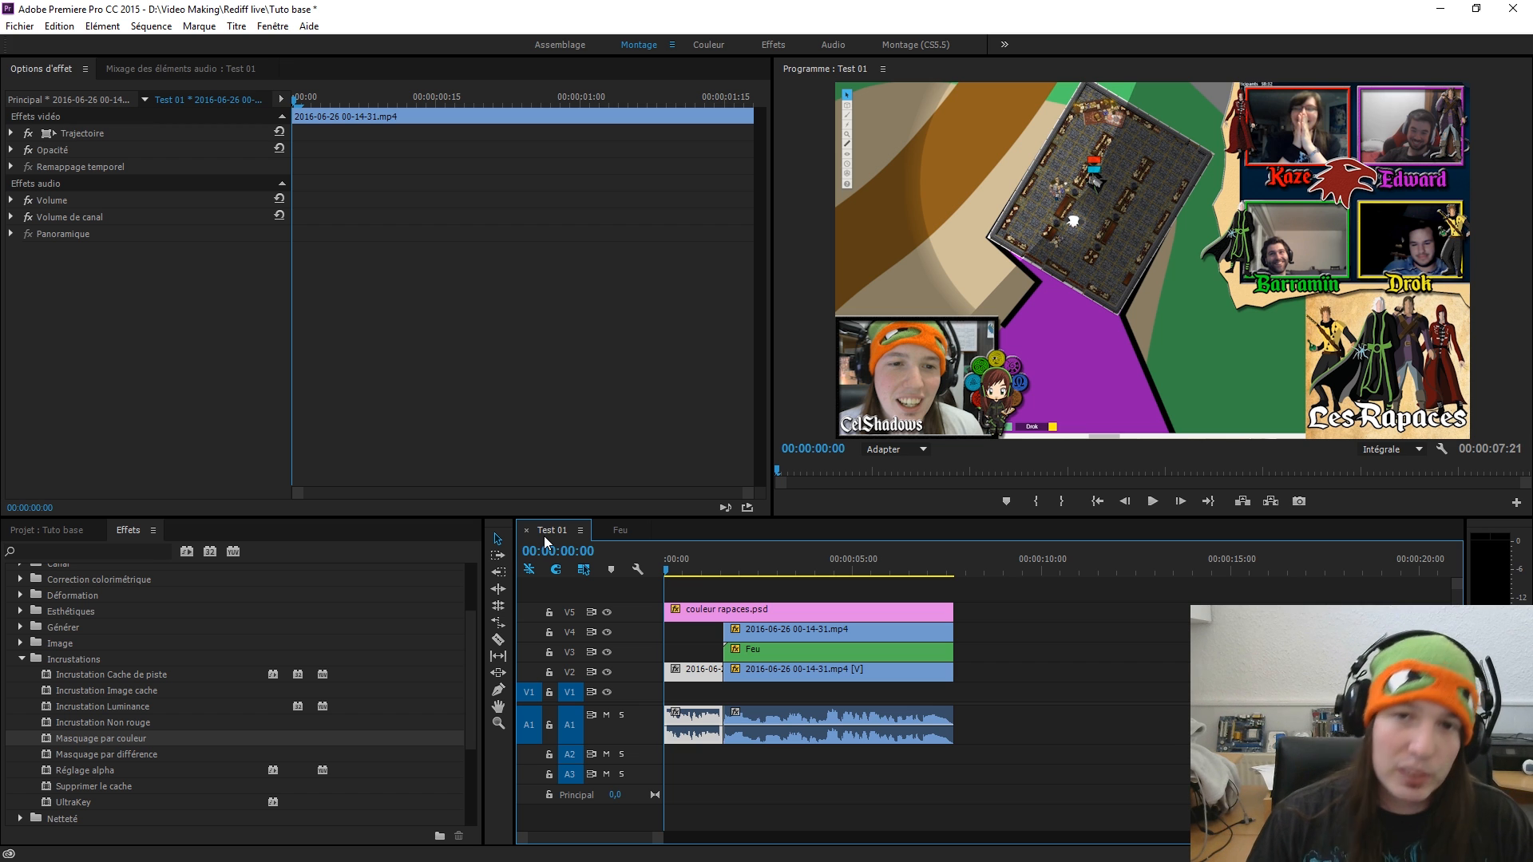
- Add the external music file 02 Concerning Hobbits.wav to audio track A2 at the start of the Test 01 sequence
click(792, 748)
key(=)
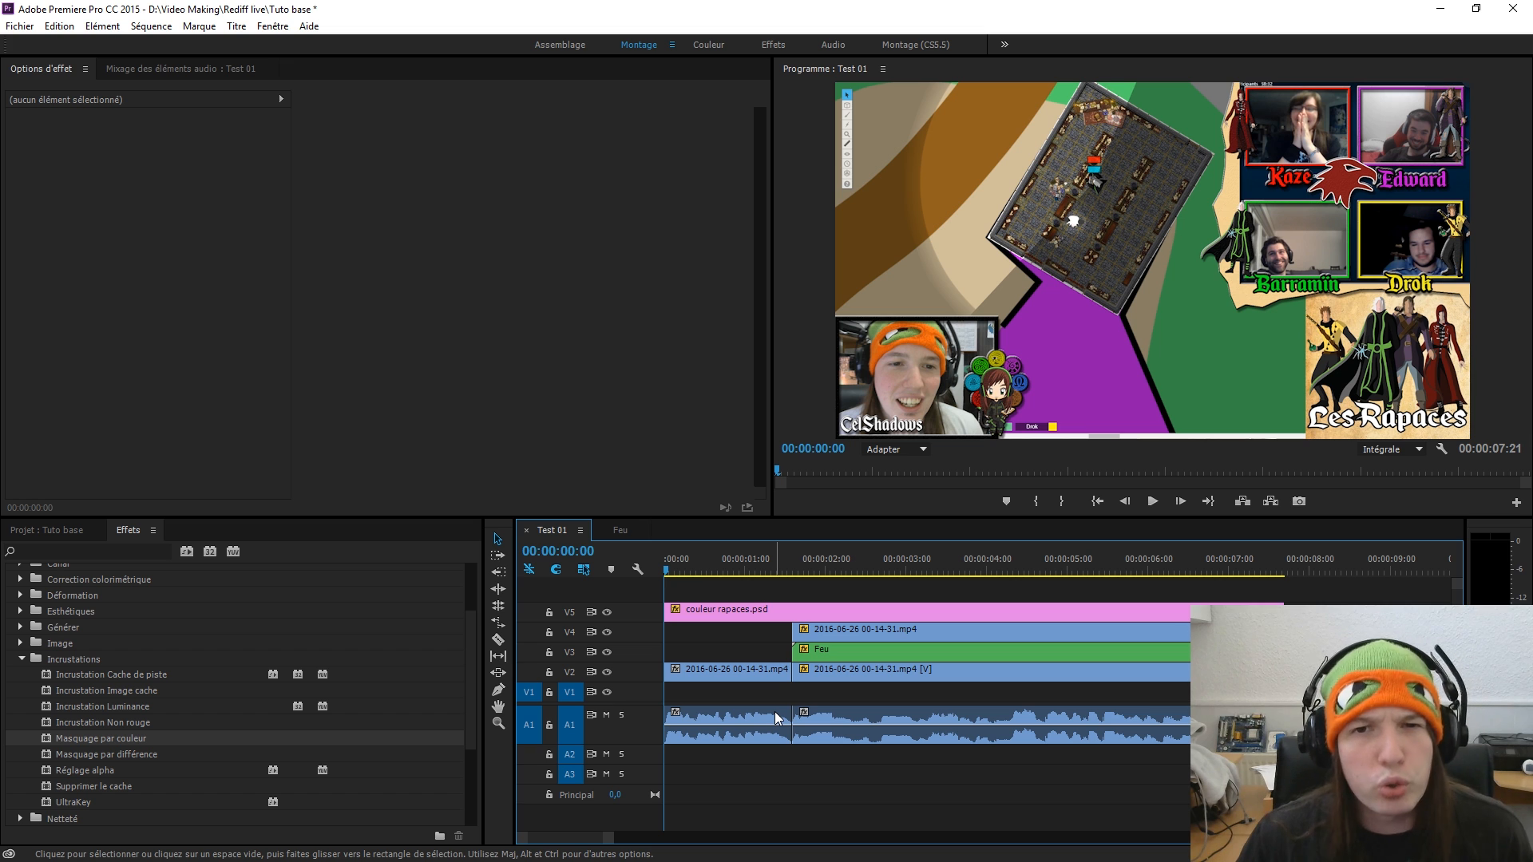
key(alt+Tab)
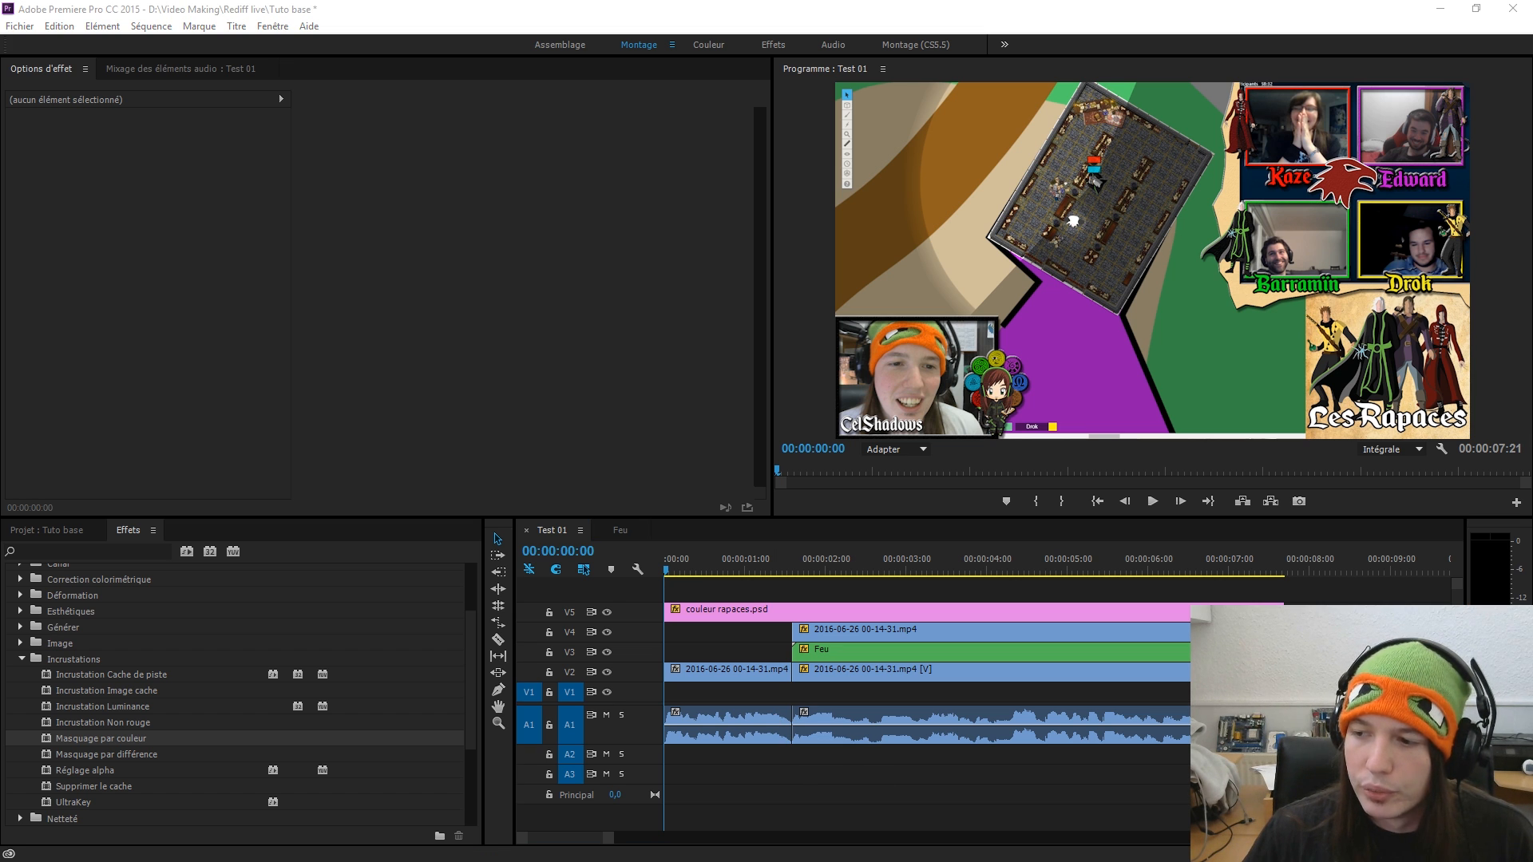
drag(702, 757, 666, 752)
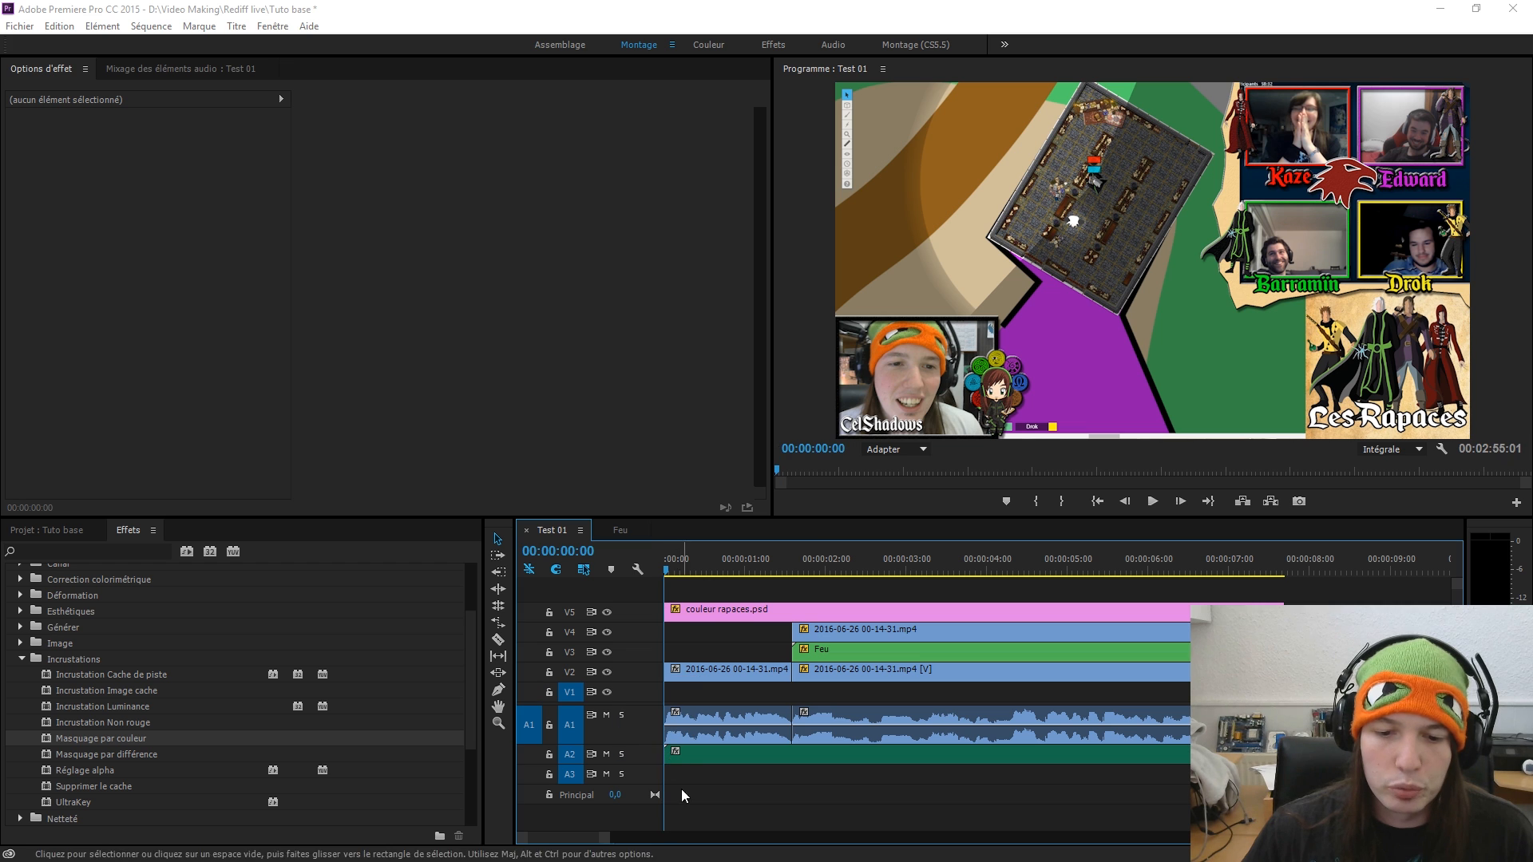
- Enlarge audio track A2 to show the music clip's waveform and play the sequence with the music
drag(610, 837, 834, 837)
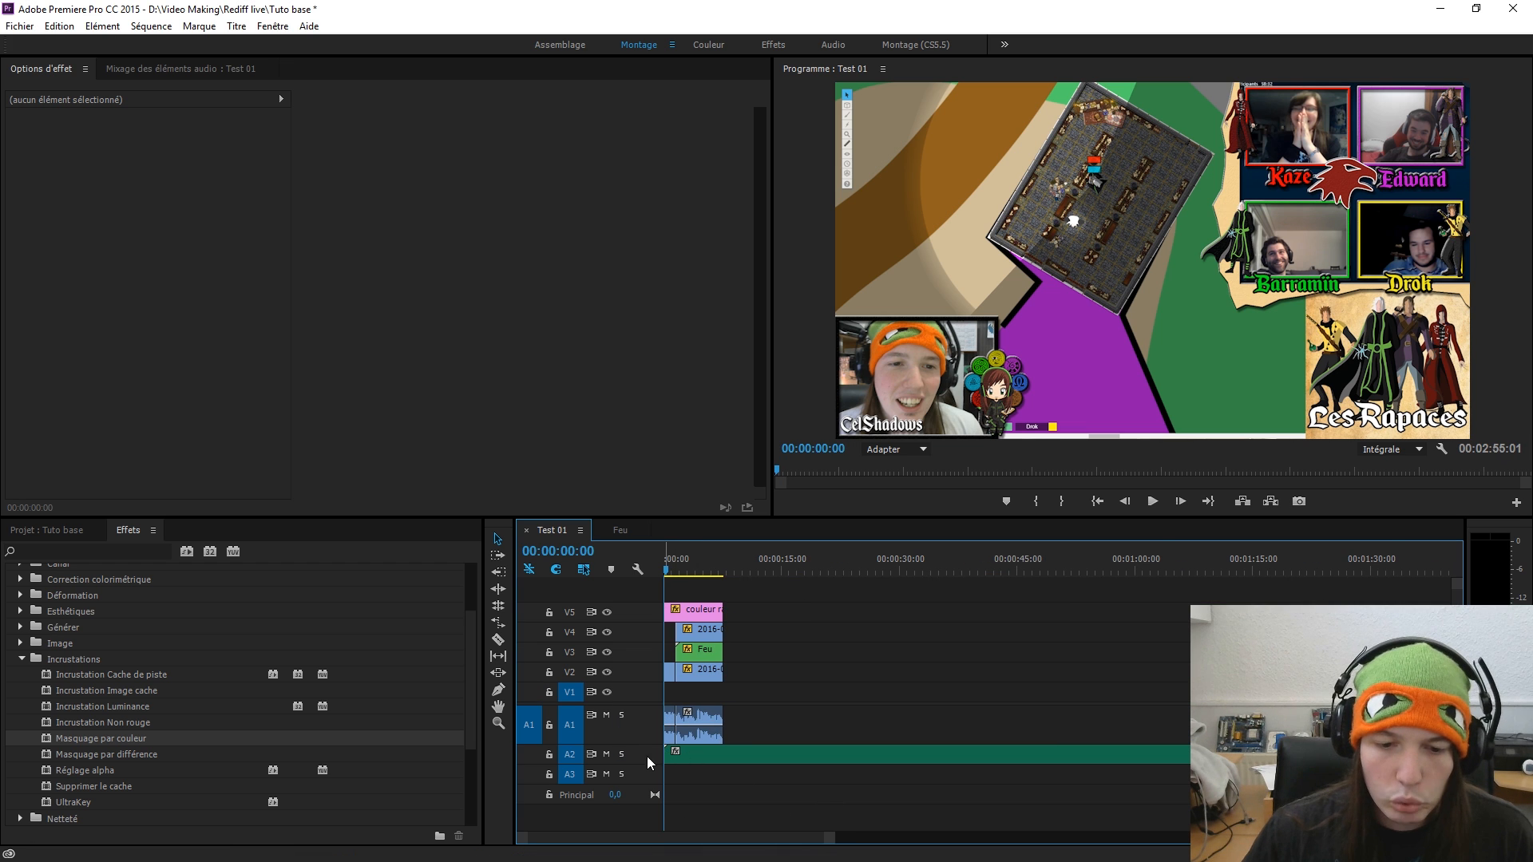
drag(650, 764, 651, 793)
click(870, 761)
key(space)
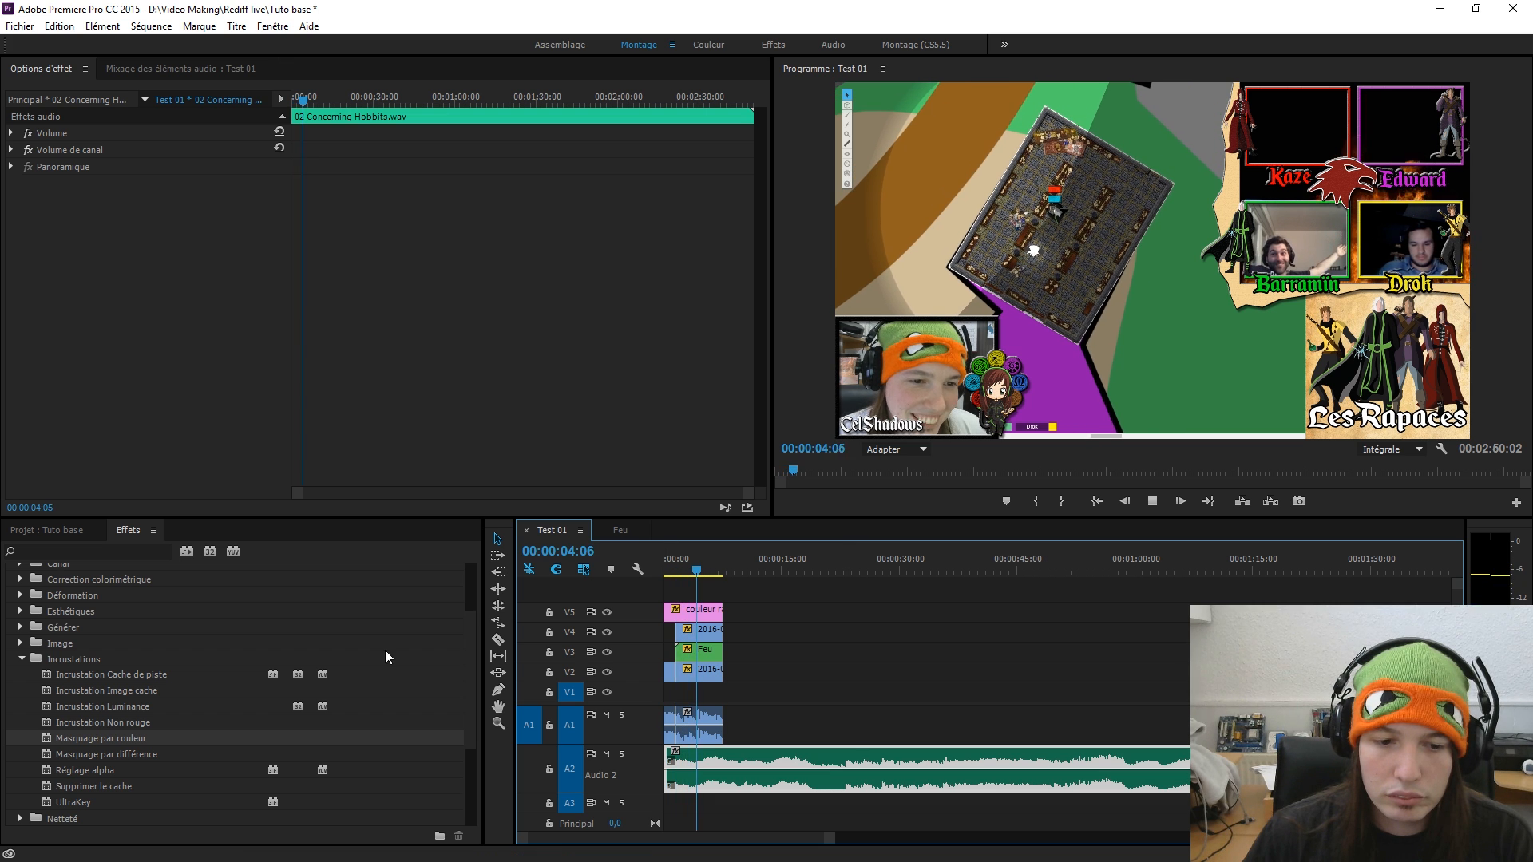
- Cut the music clip on A2 at the end of the video clips and delete the remaining part
click(498, 639)
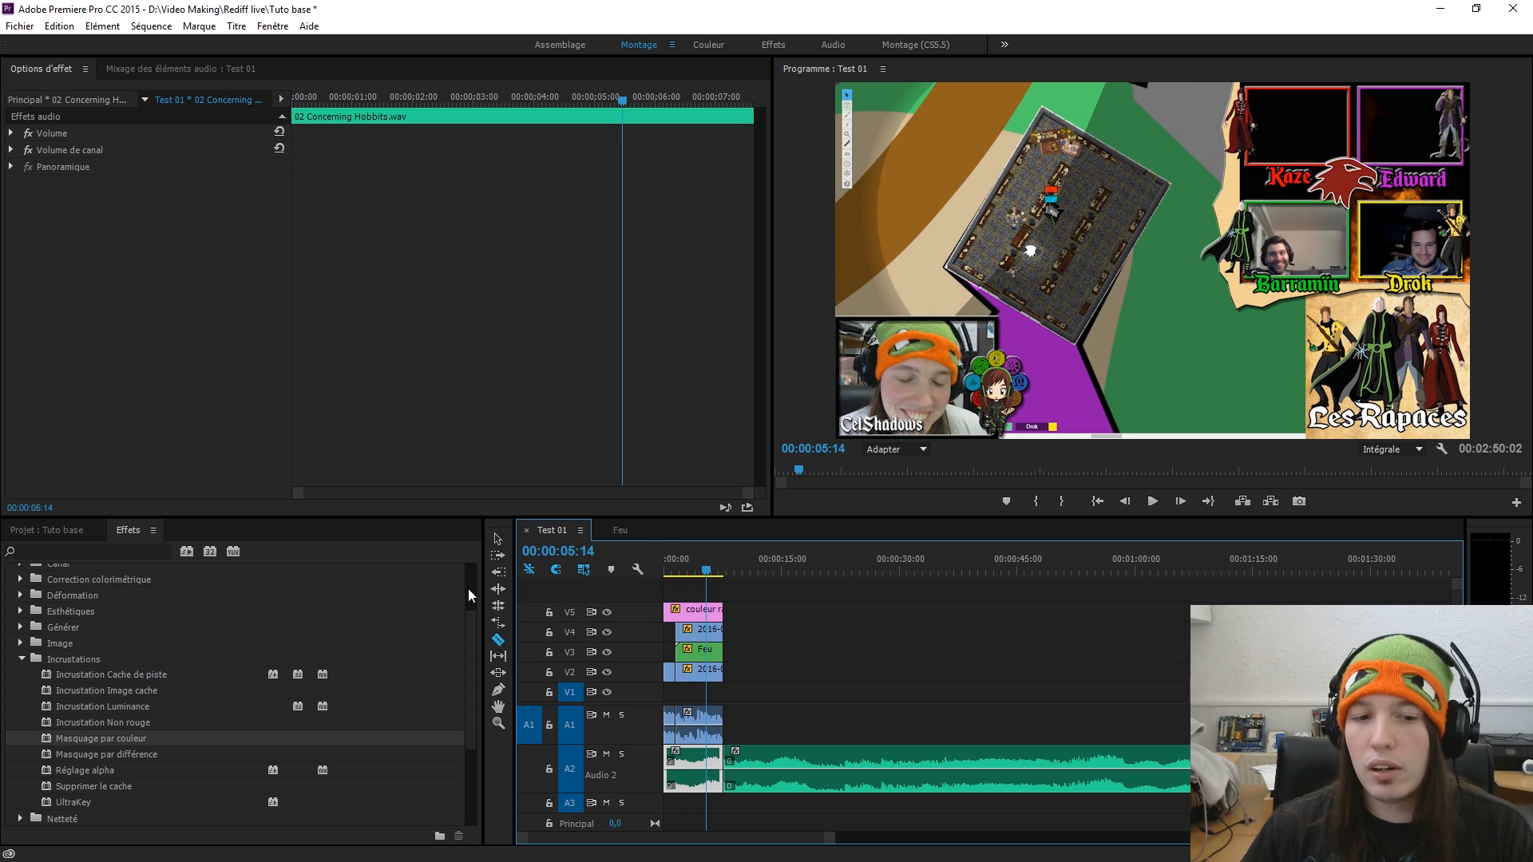
key(v)
drag(991, 694, 862, 779)
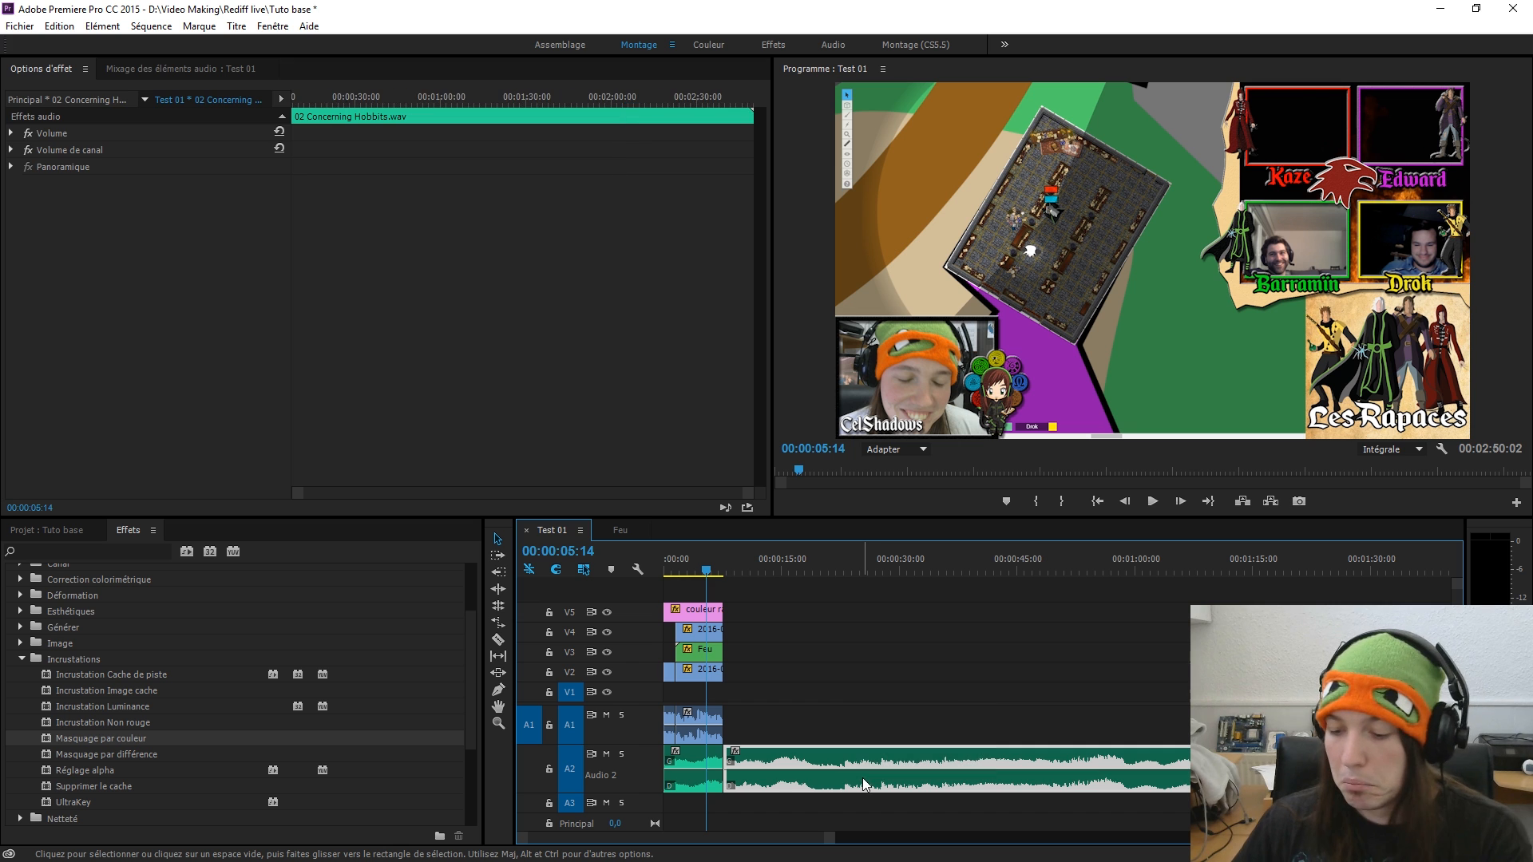
key(Delete)
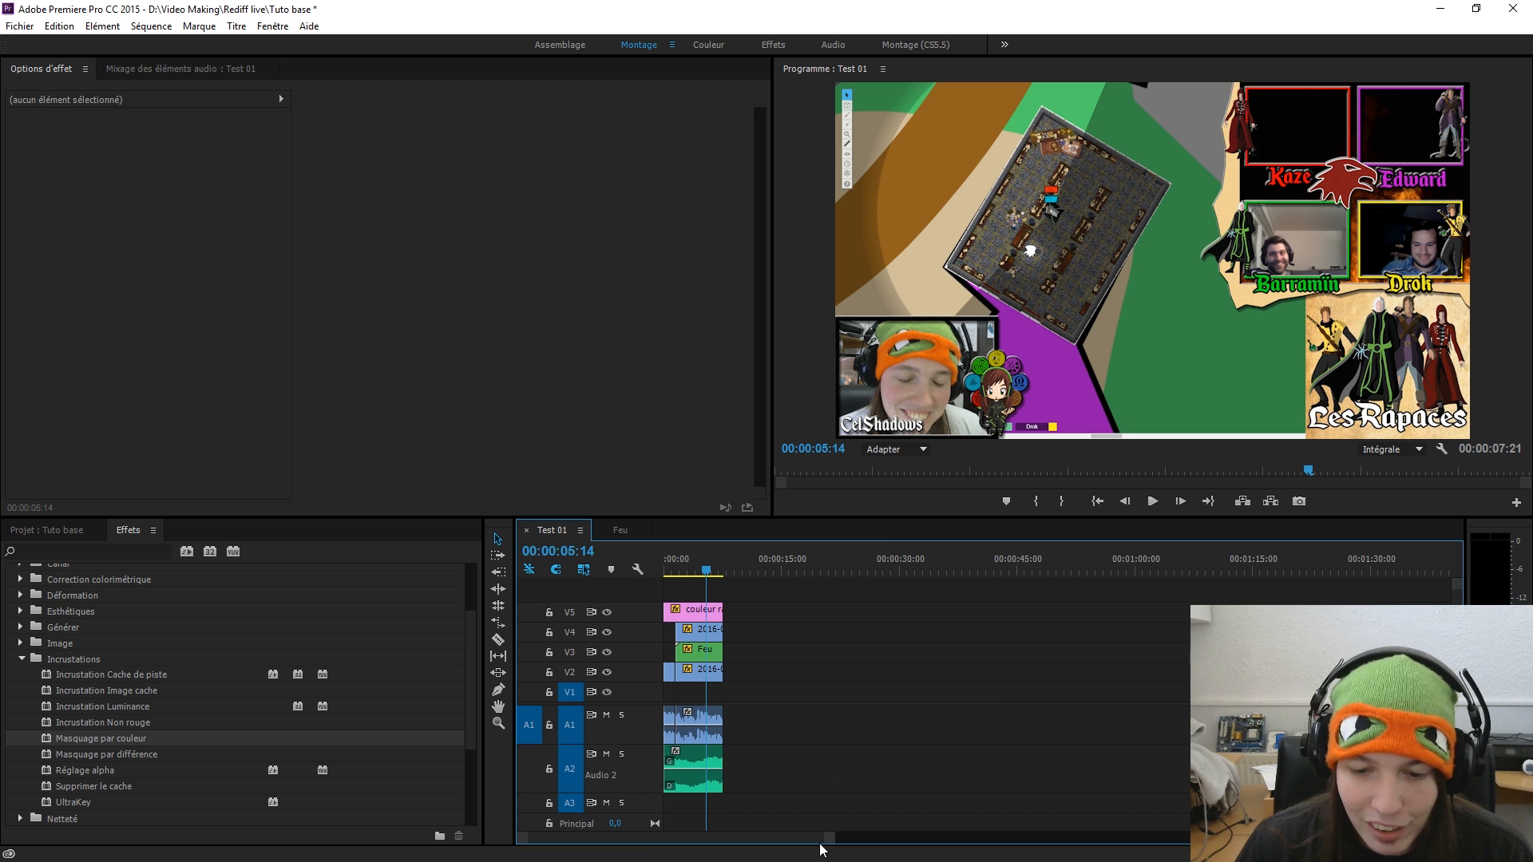
- Adjust the audio gain of the 02 Concerning Hobbits.wav clip on A2 by -15 dB
drag(825, 845, 542, 853)
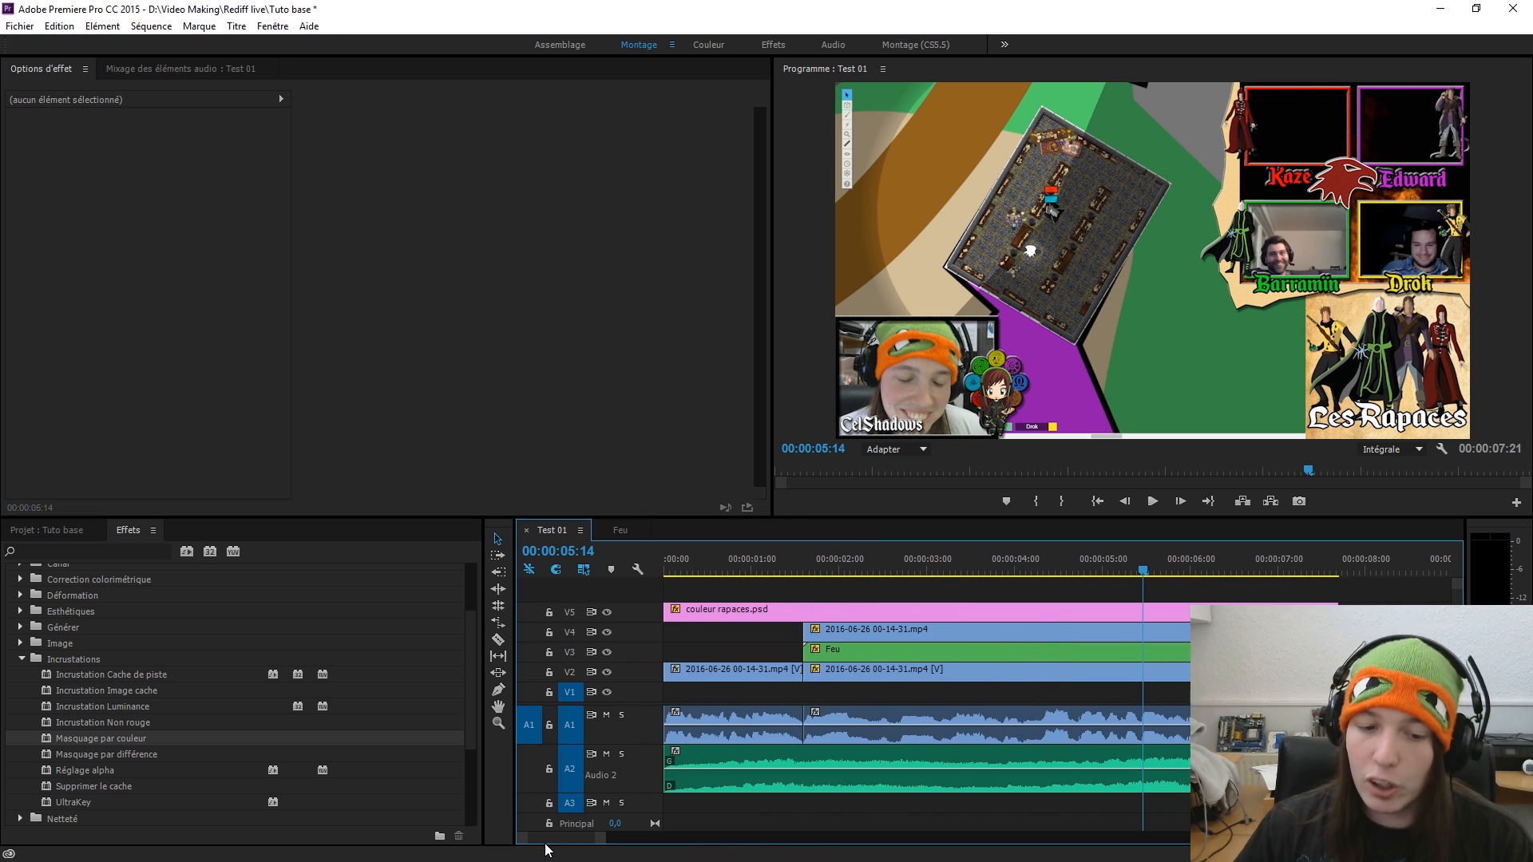
click(829, 780)
right_click(830, 780)
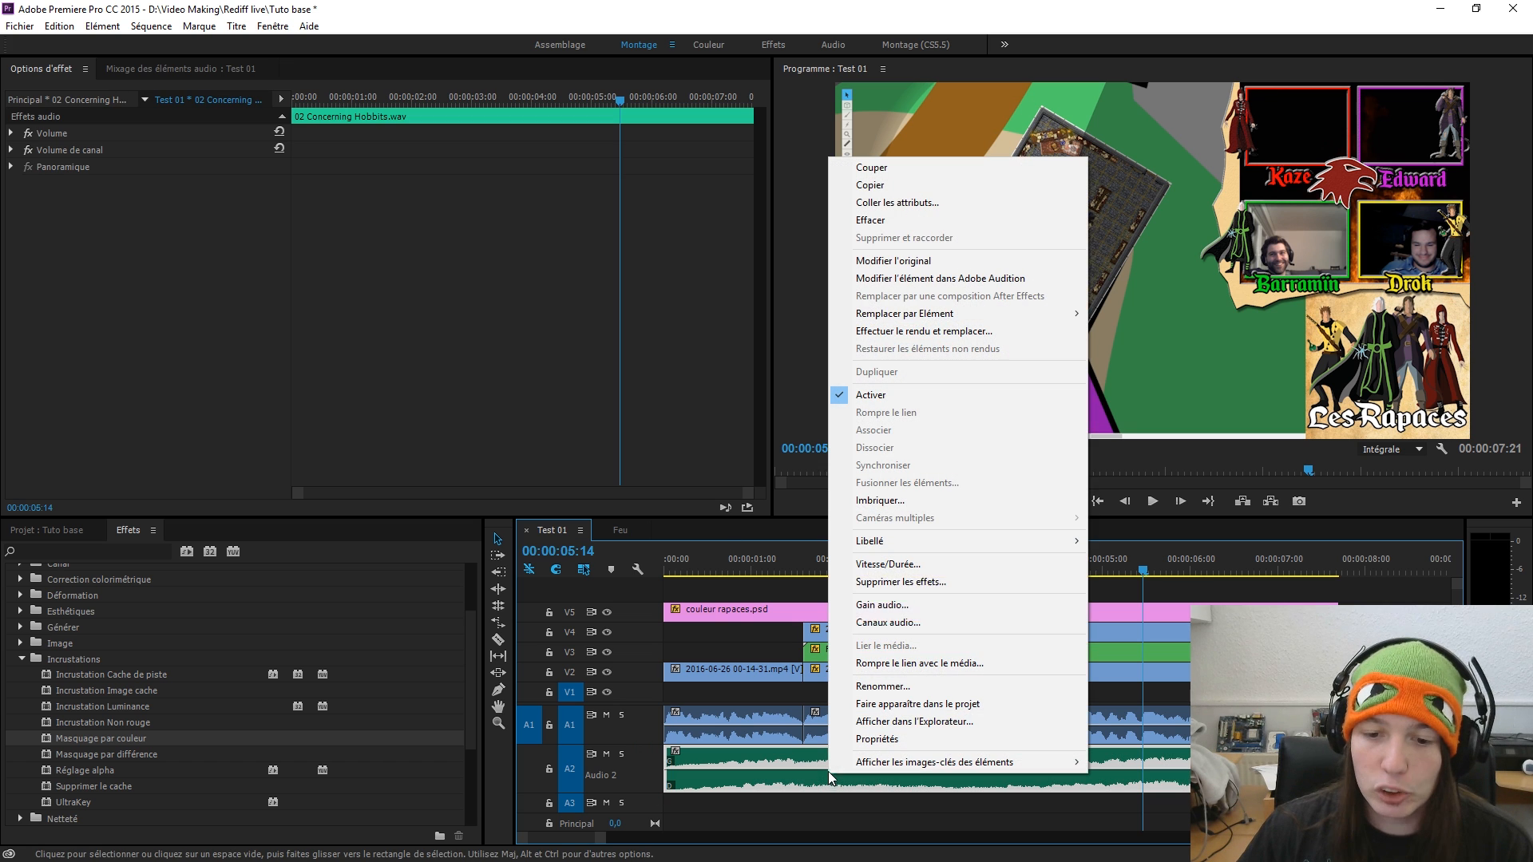
click(869, 605)
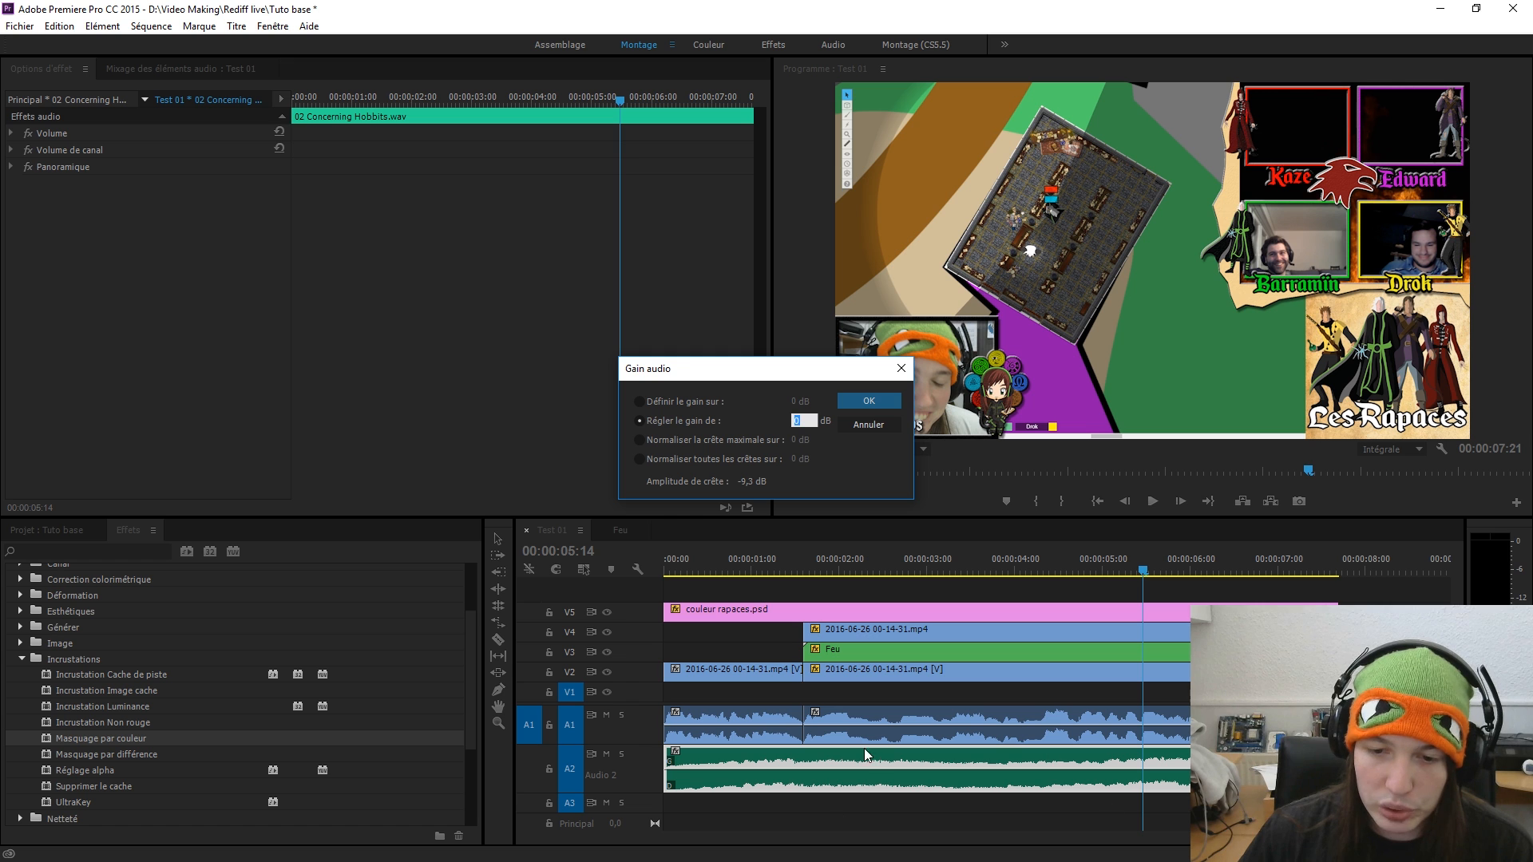
key(Return)
click(712, 741)
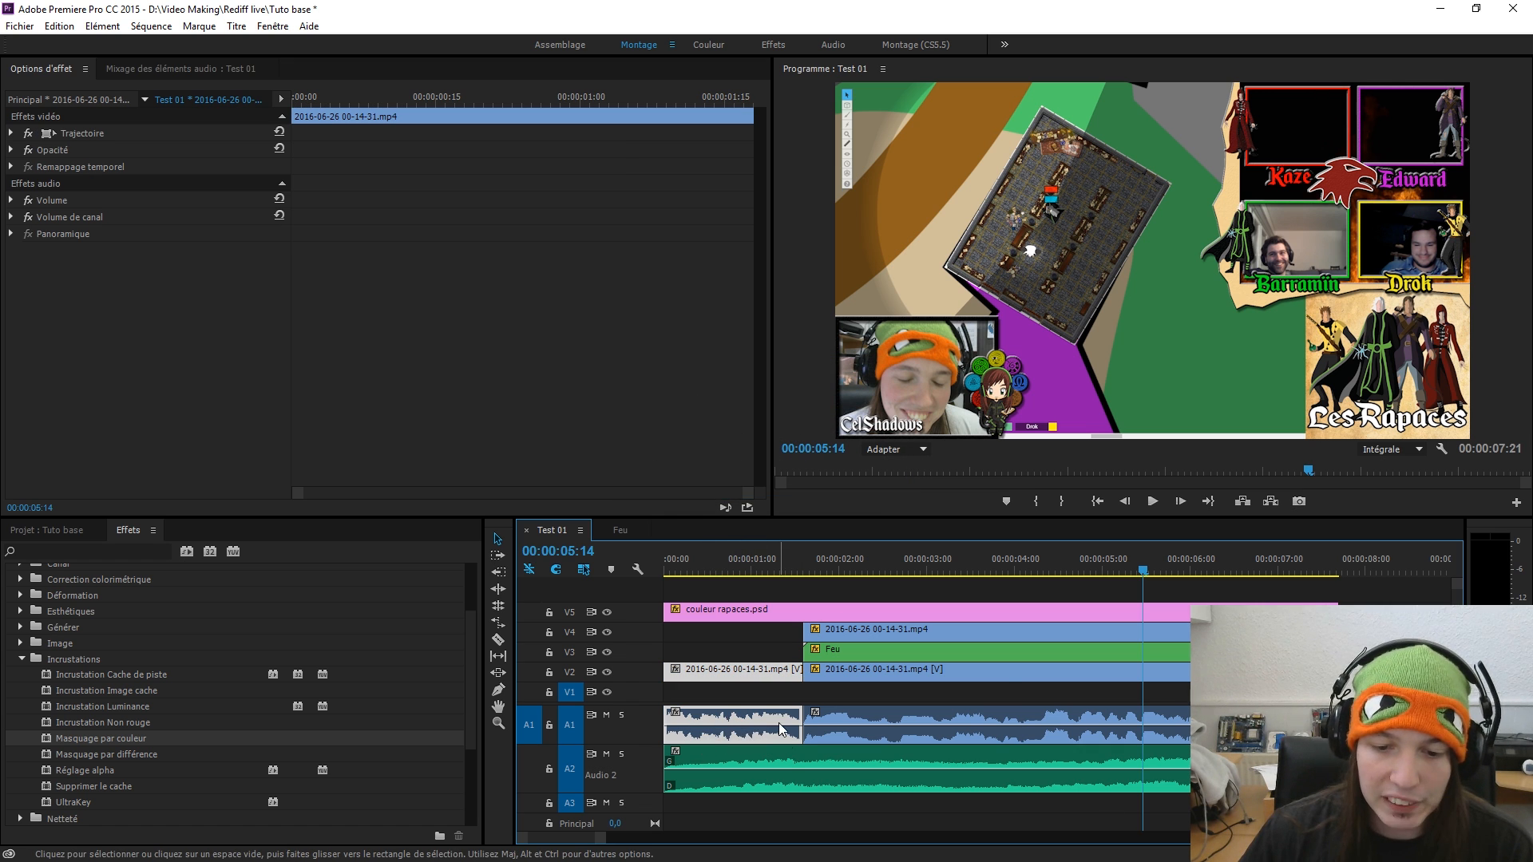
right_click(786, 770)
click(866, 596)
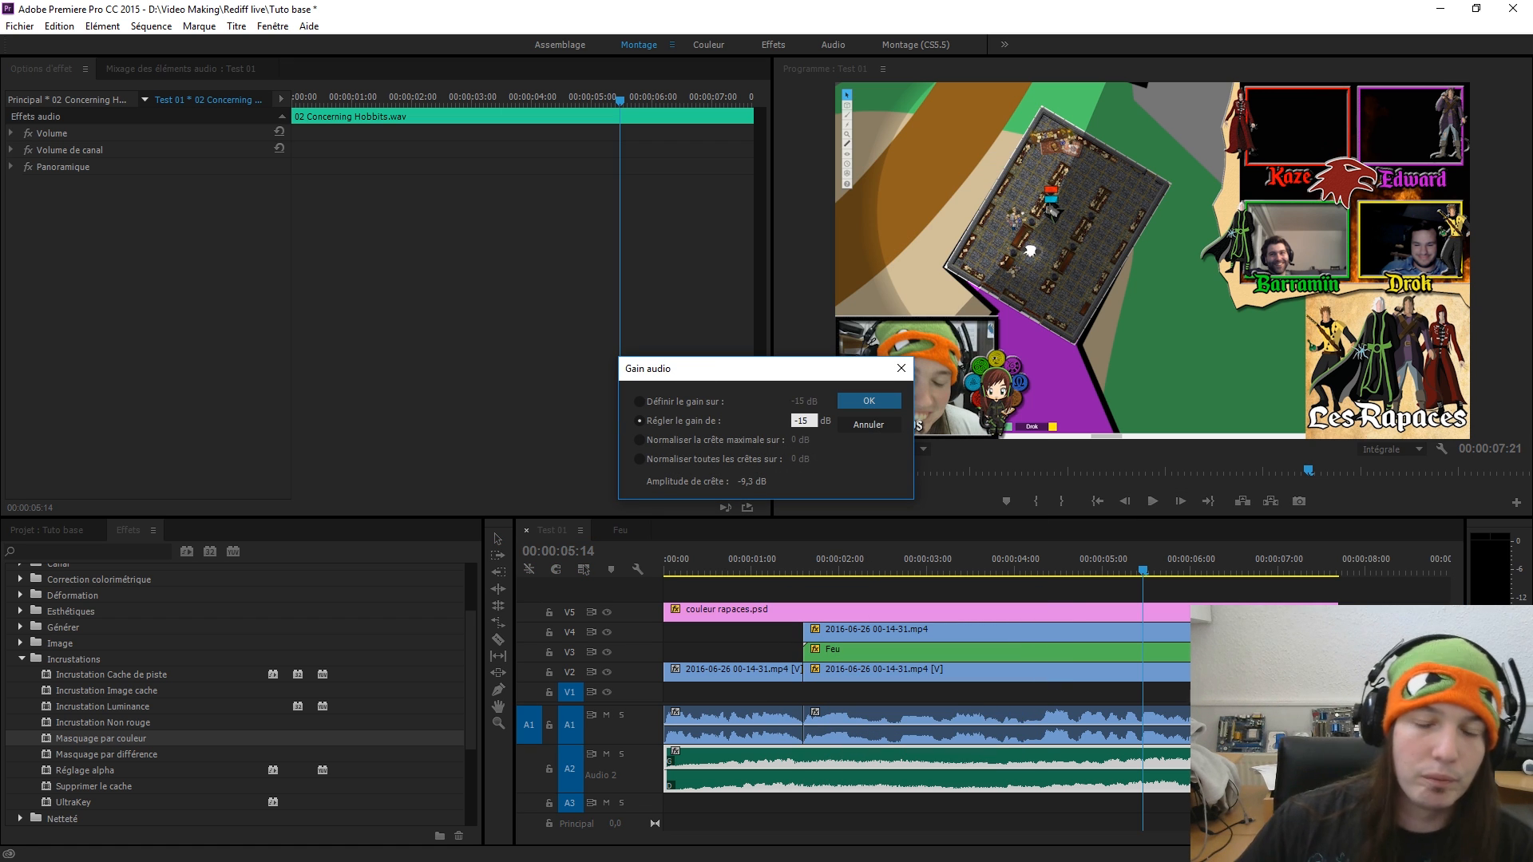
click(848, 401)
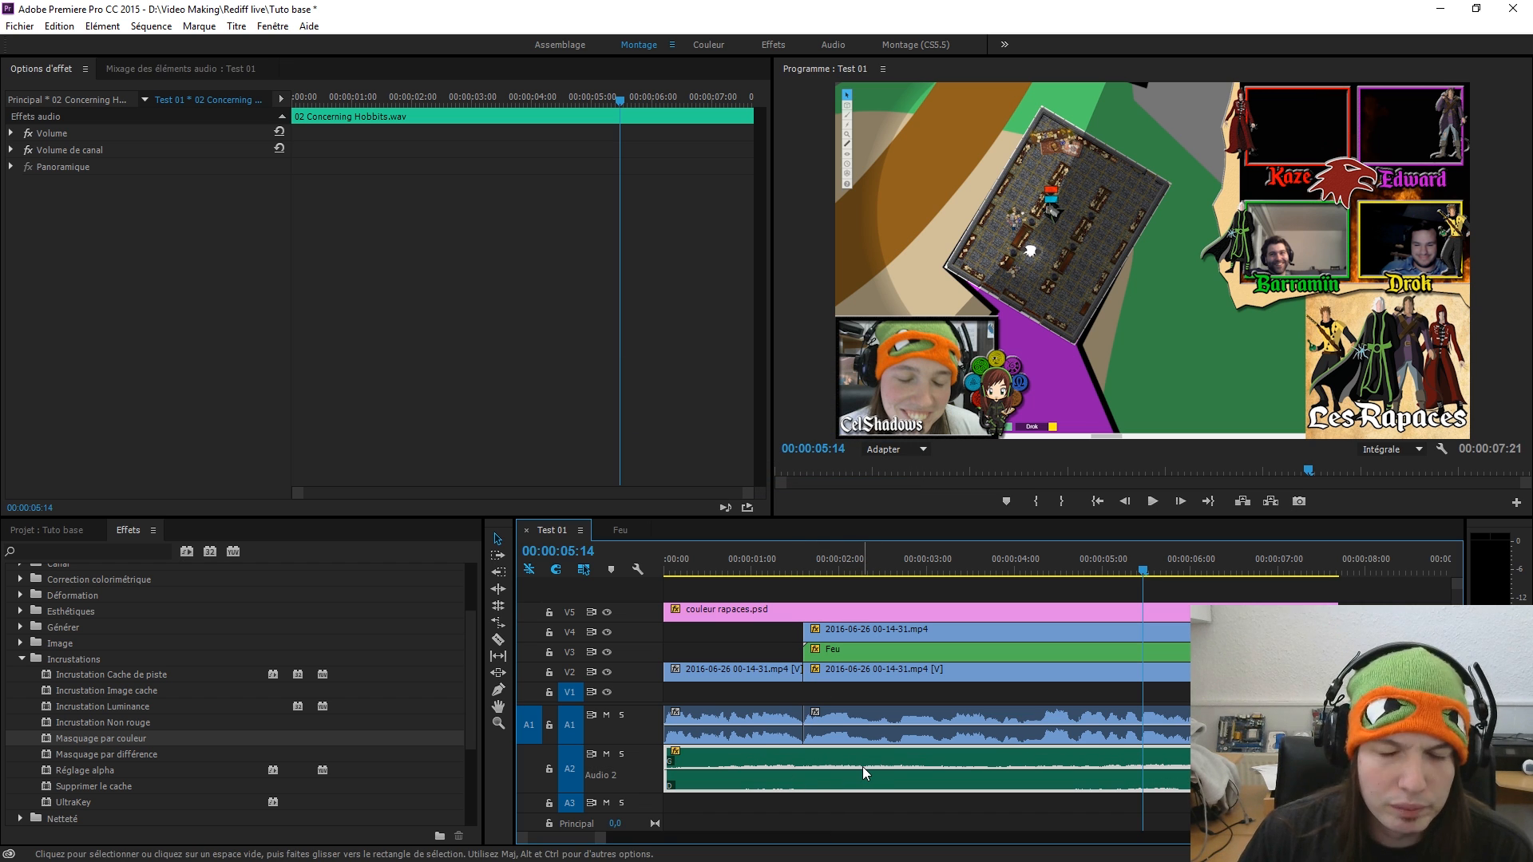
- Play the sequence from its start to listen to the balance between the music and the voices
drag(790, 566, 603, 533)
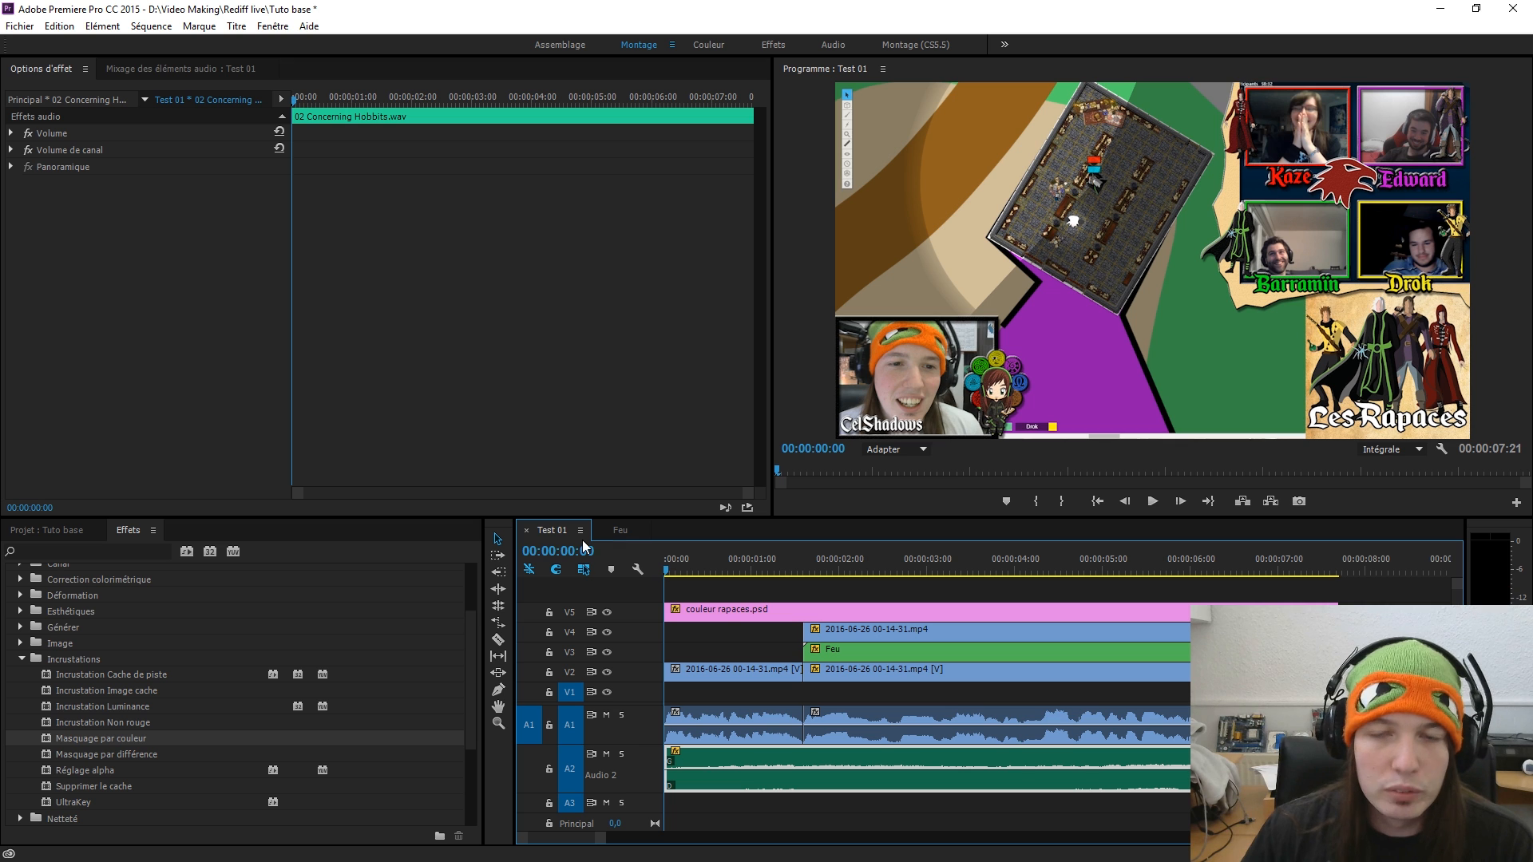
key(space)
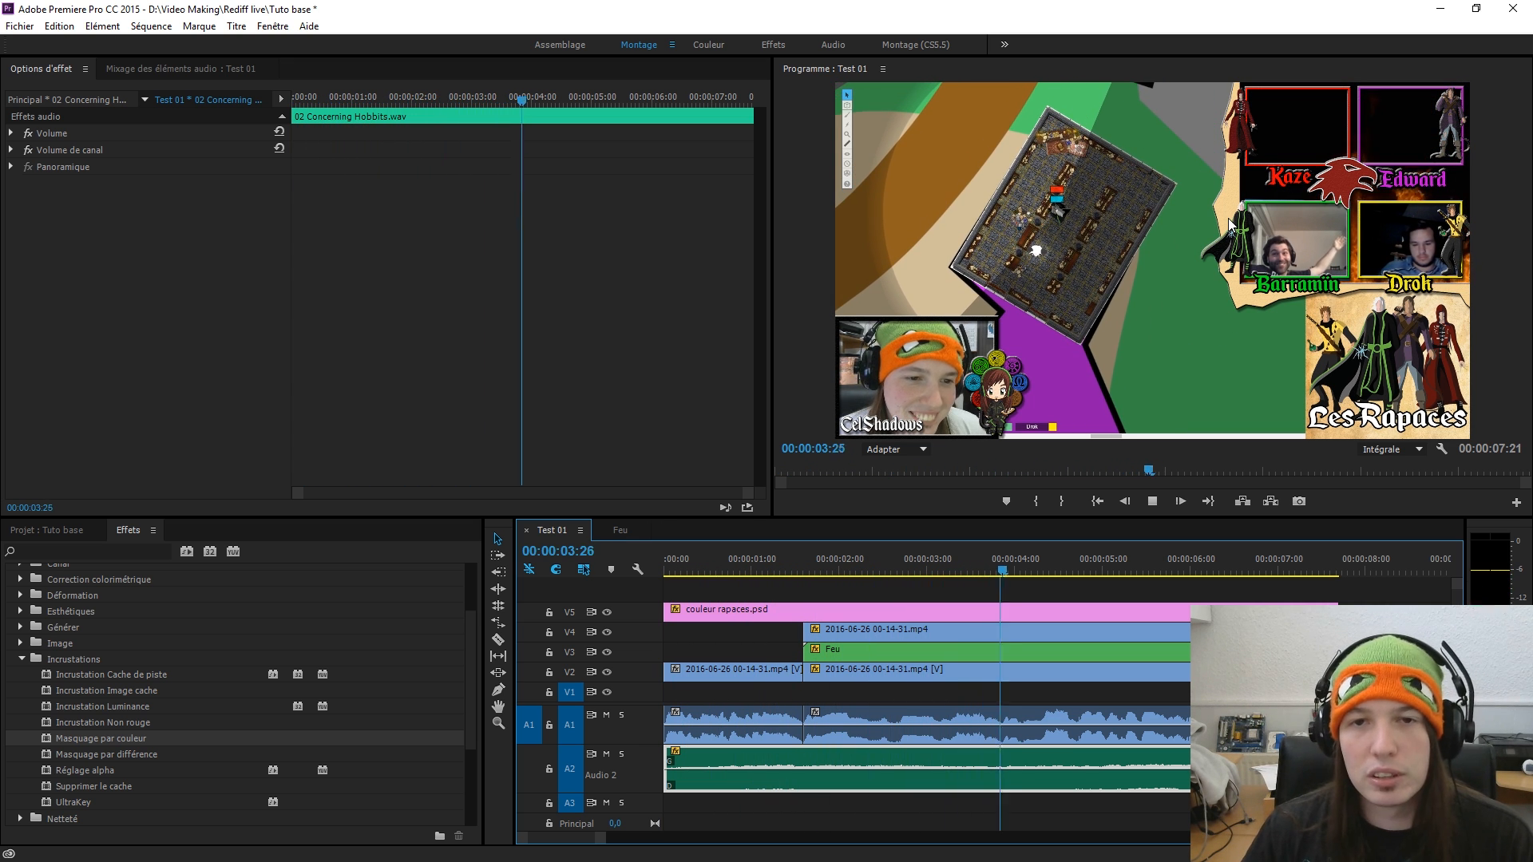
key(space)
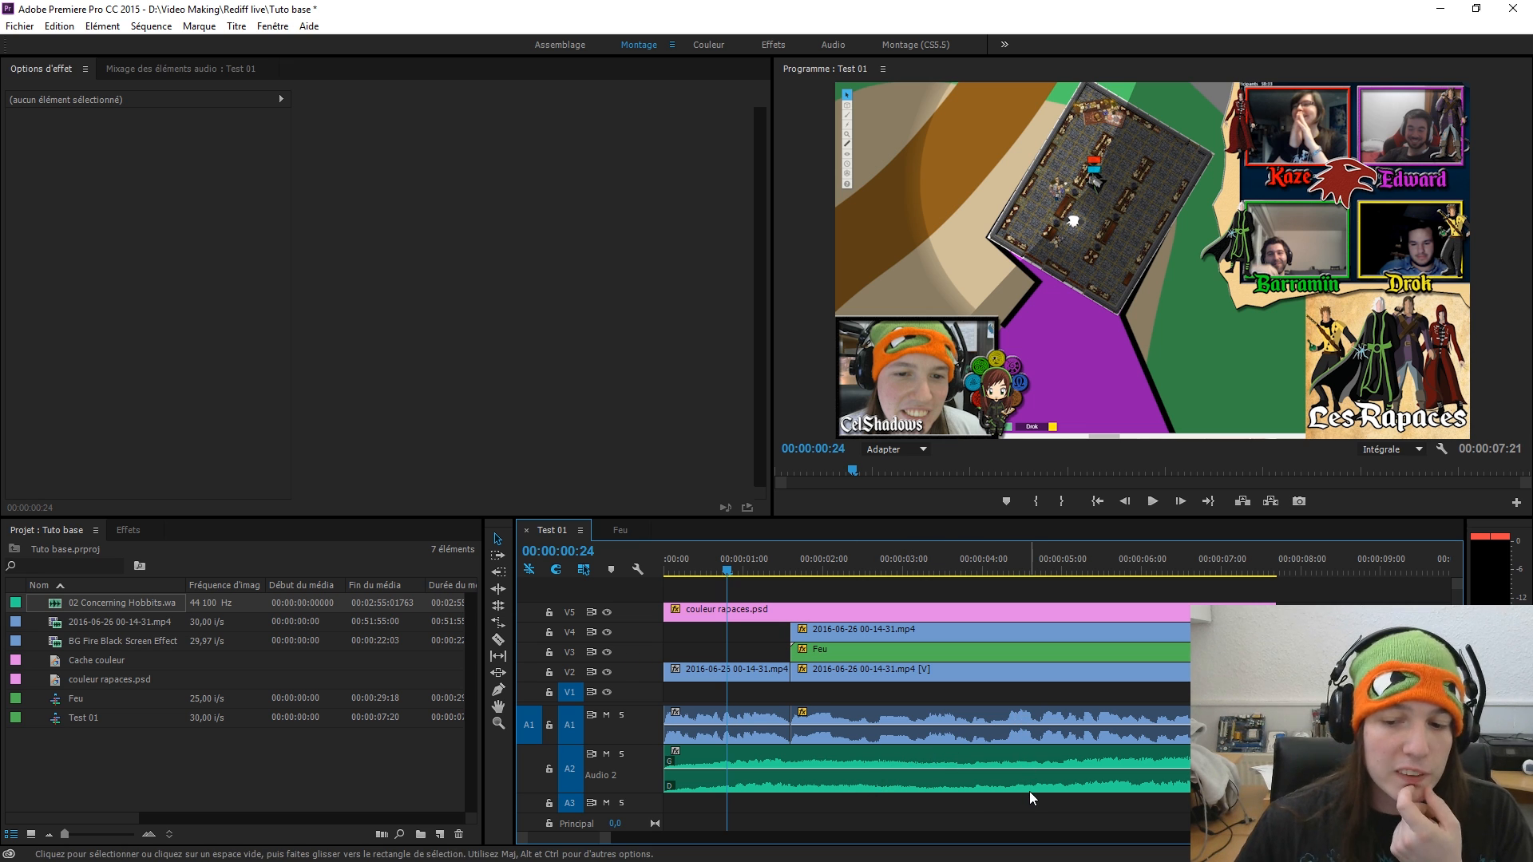
- Raise the A2 music clip's volume level to 6 dB at 00:00:00:24 and check it in the audio clip mixer
click(898, 768)
mouse_move(898, 768)
mouse_down()
mouse_move(898, 741)
mouse_move(896, 795)
mouse_up()
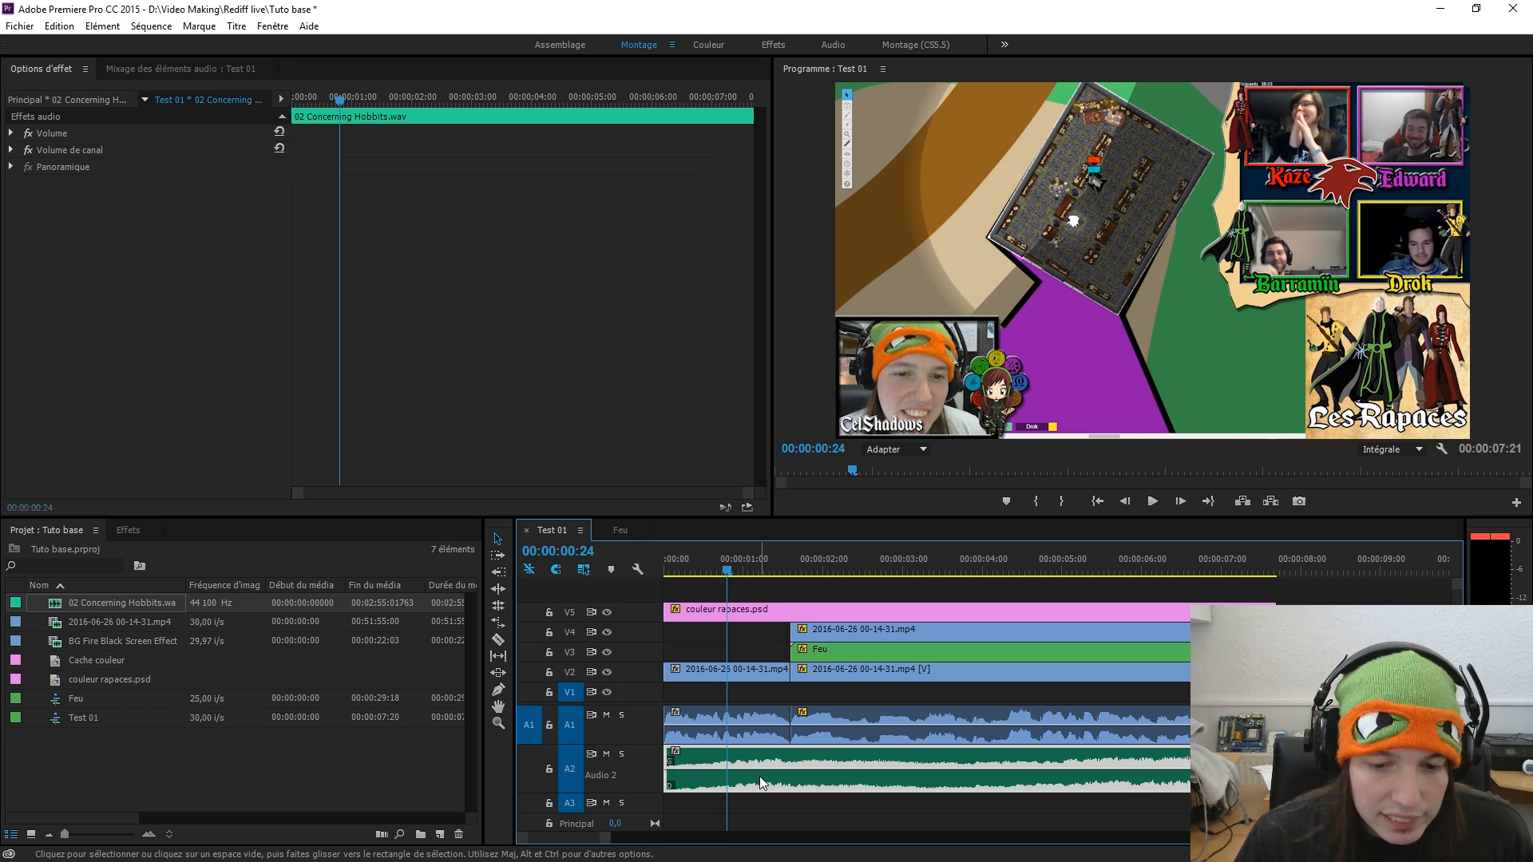
click(12, 134)
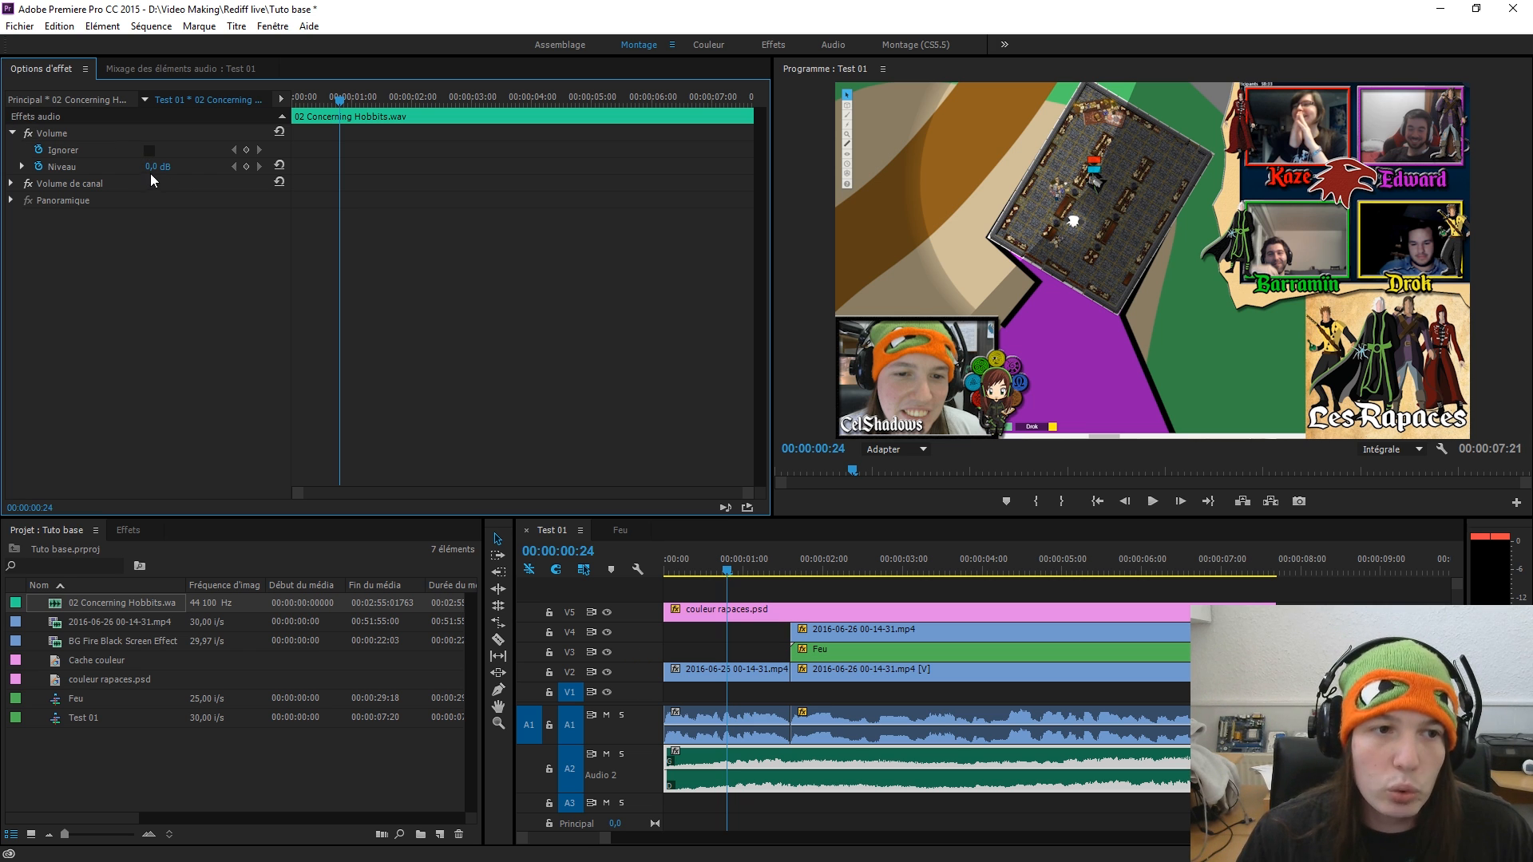
drag(151, 170, 199, 170)
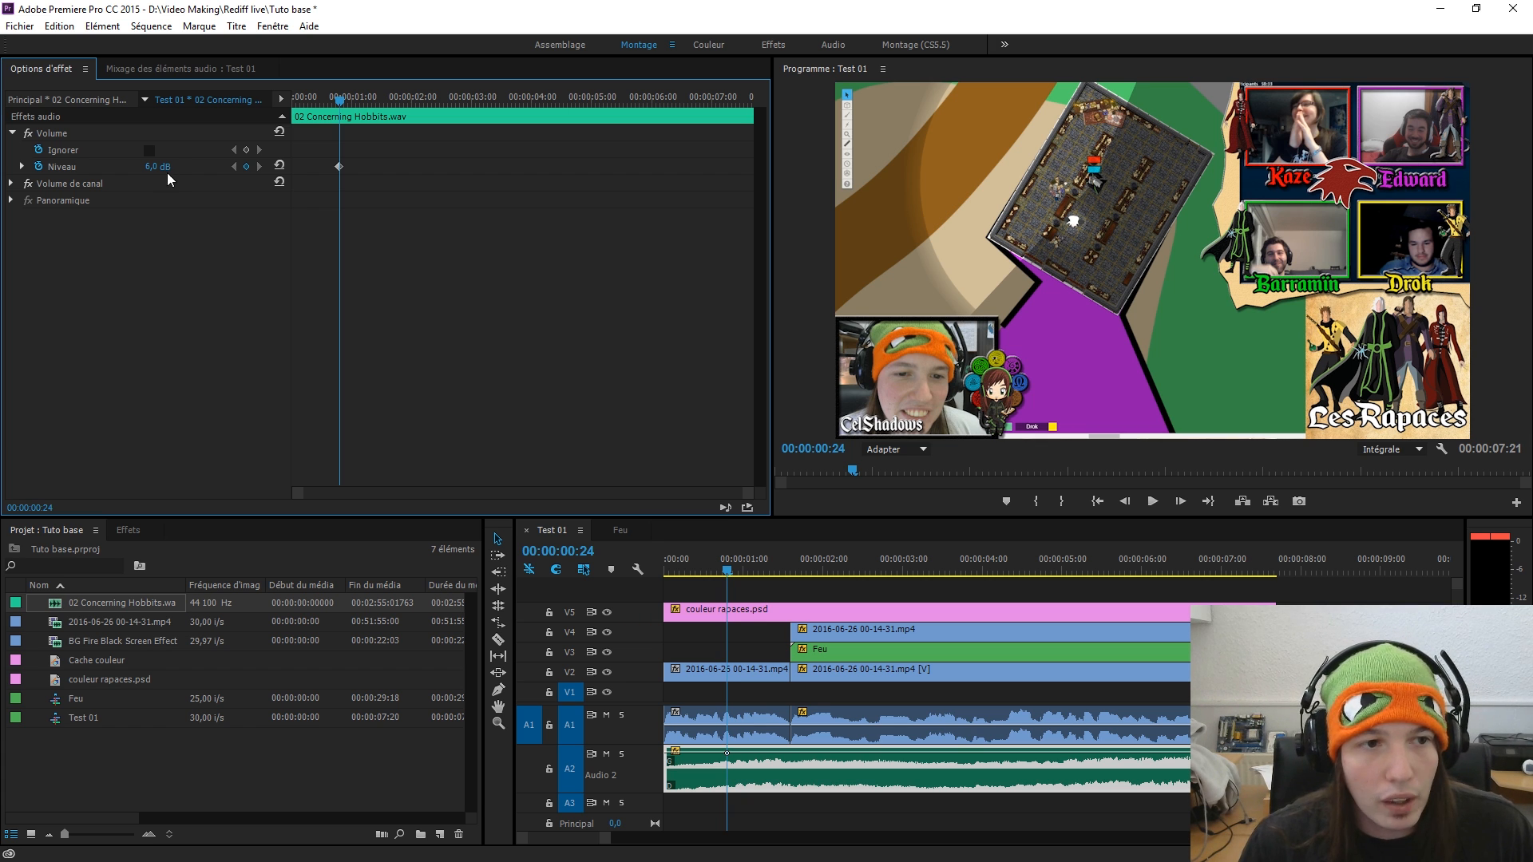
click(198, 69)
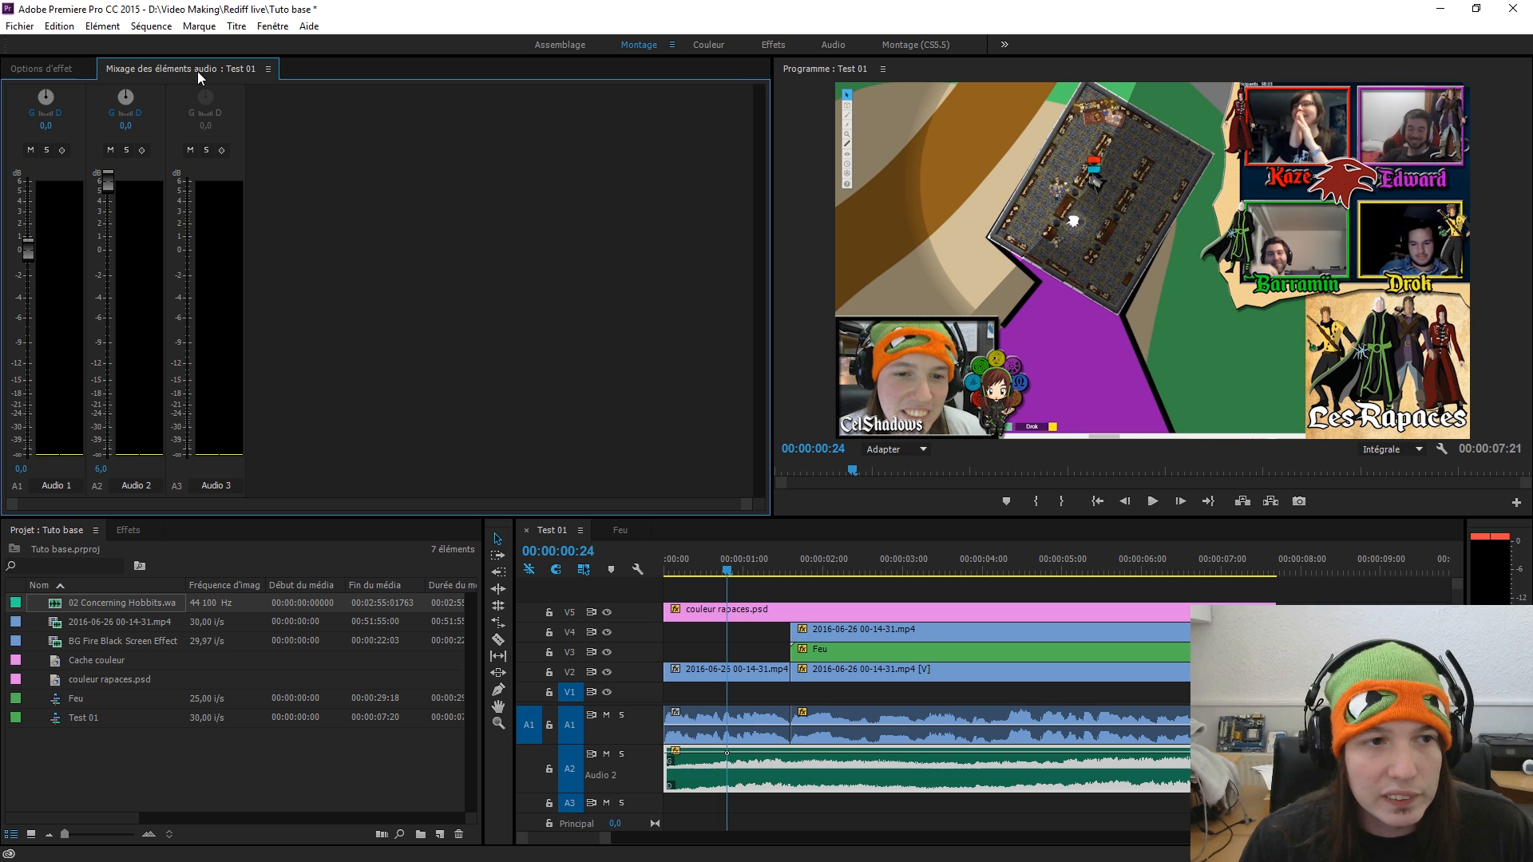
click(61, 67)
drag(155, 176, 151, 175)
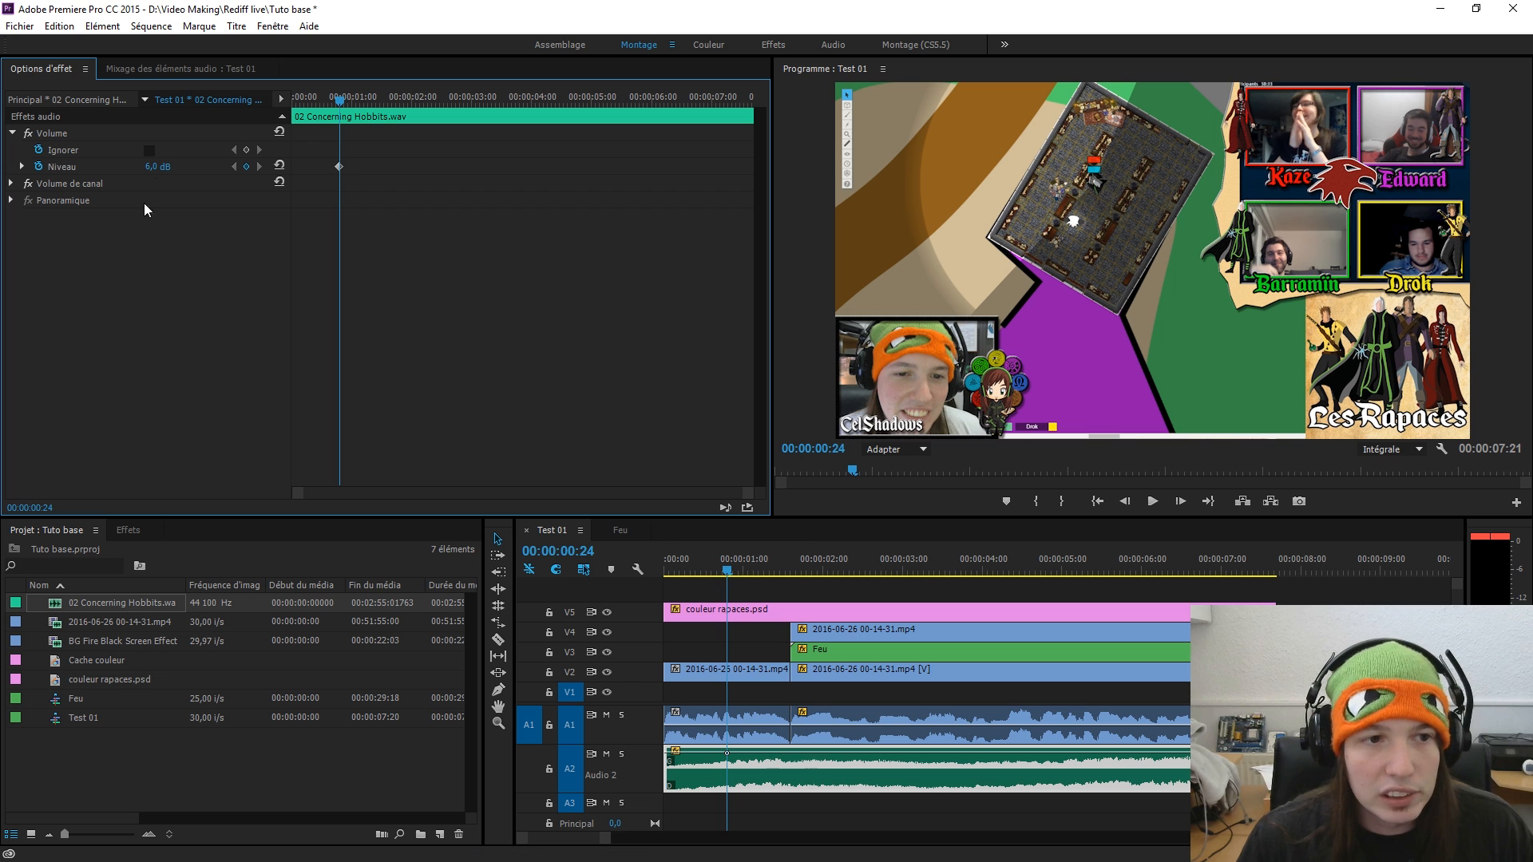
- Examine the audio gain settings of the music clip on A2
right_click(809, 758)
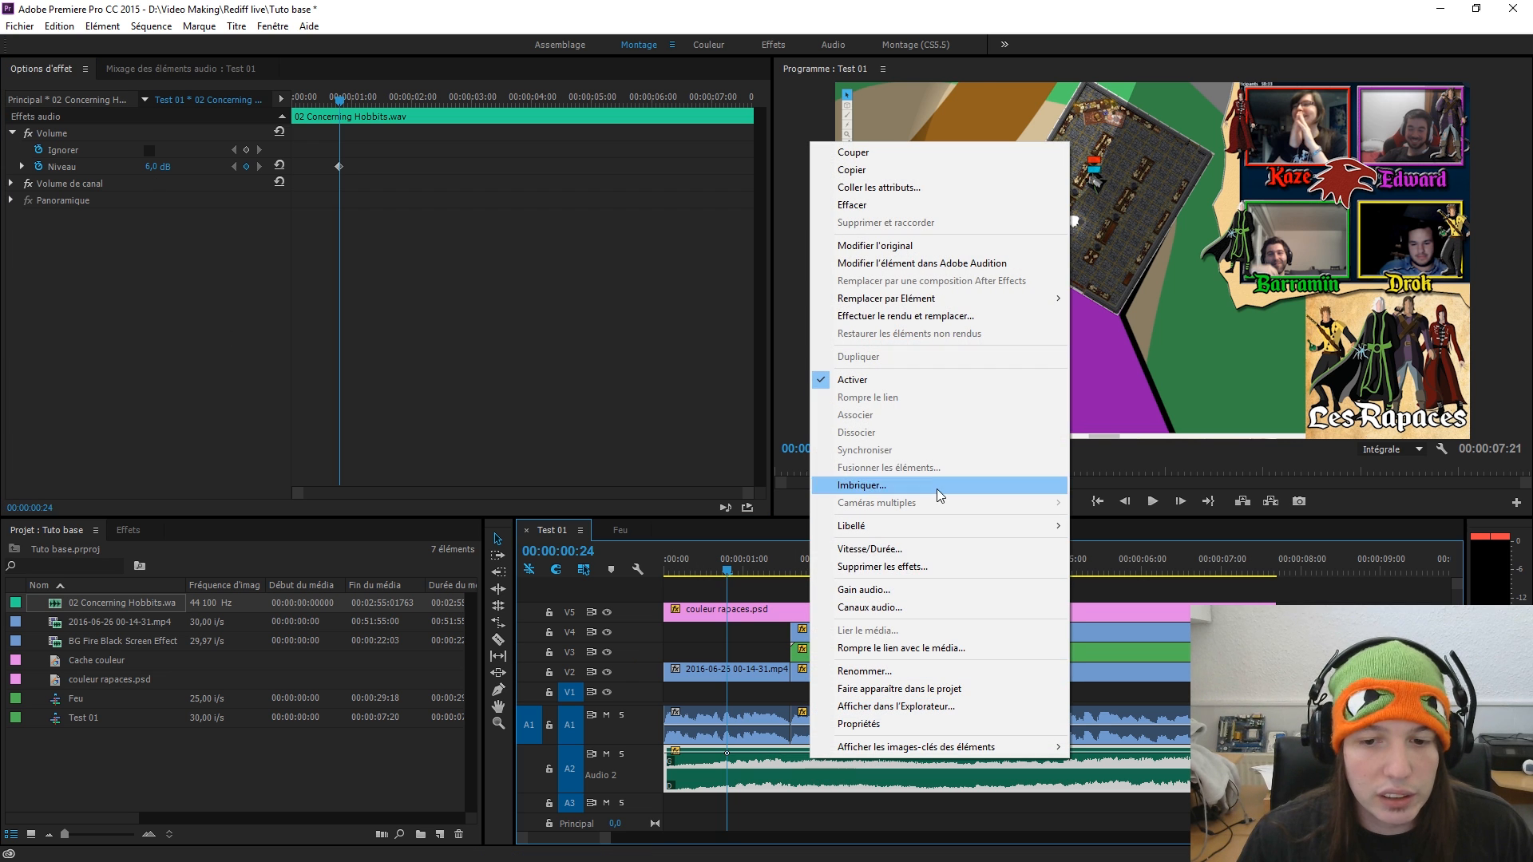
click(1385, 702)
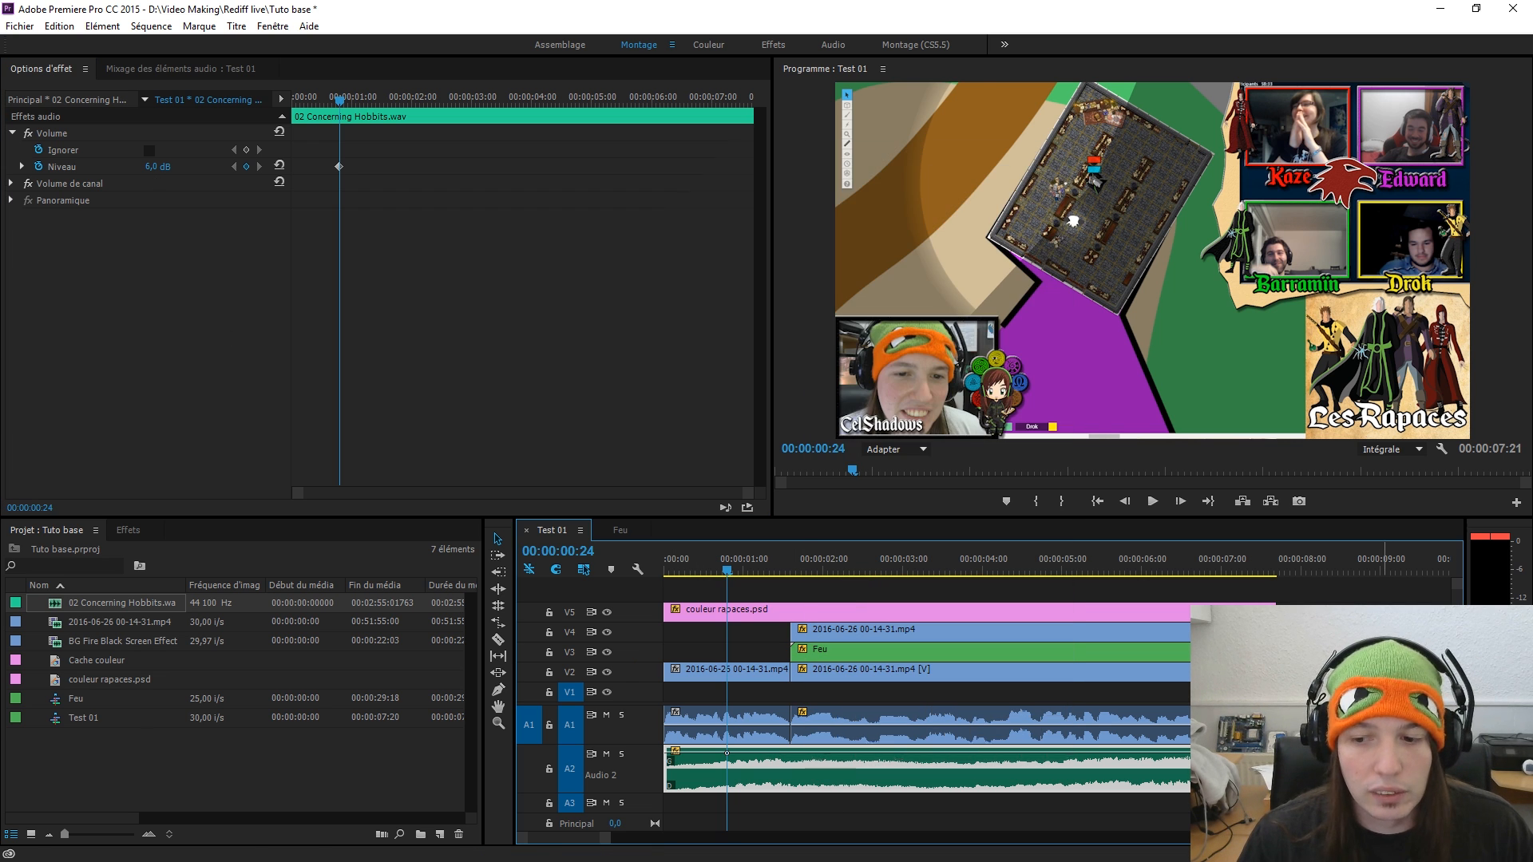
click(816, 772)
right_click(814, 770)
click(862, 600)
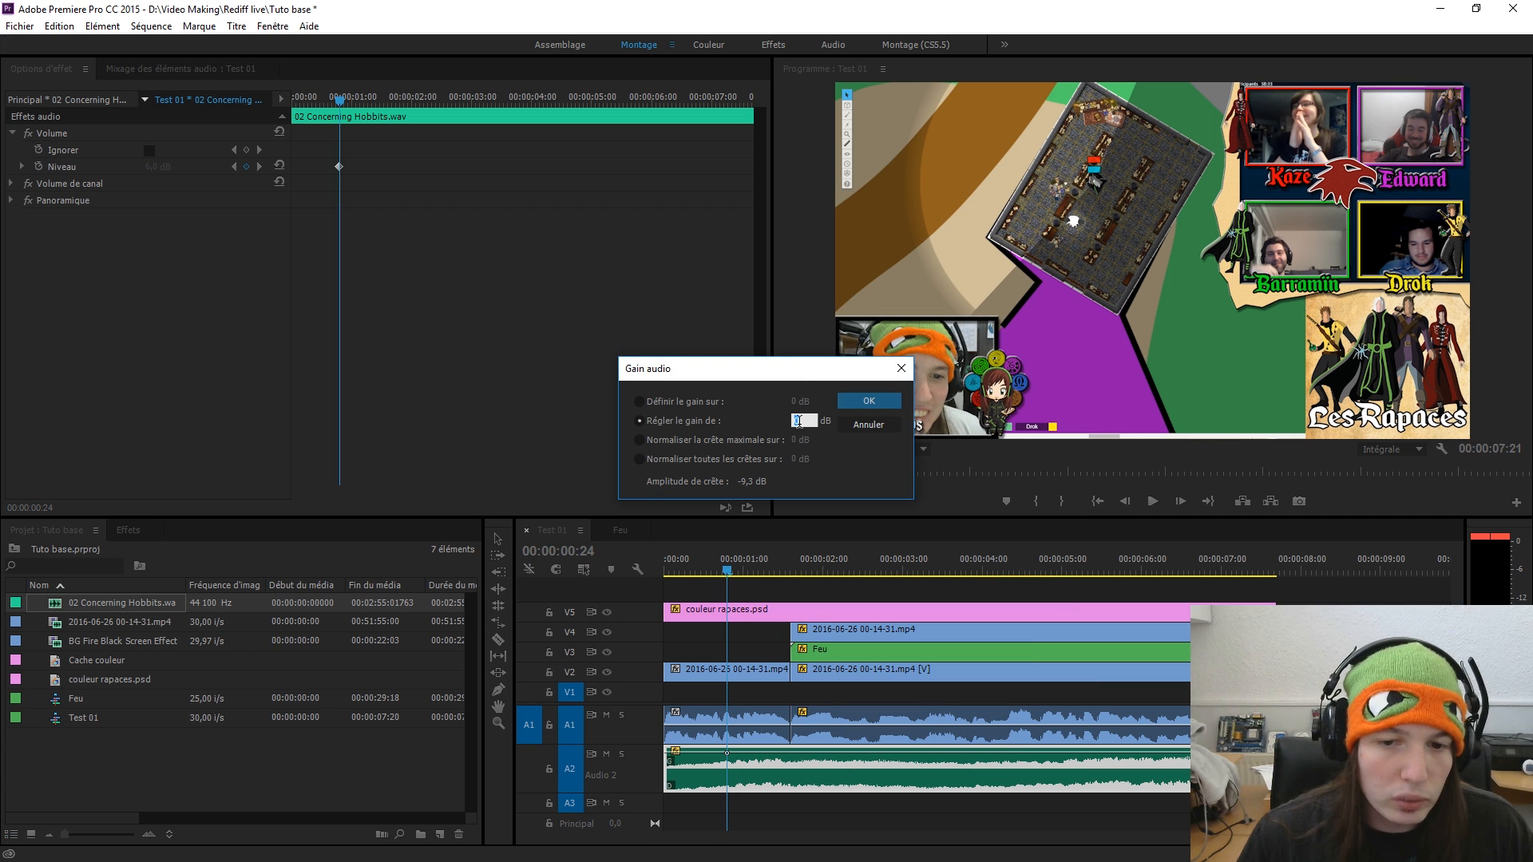
click(868, 401)
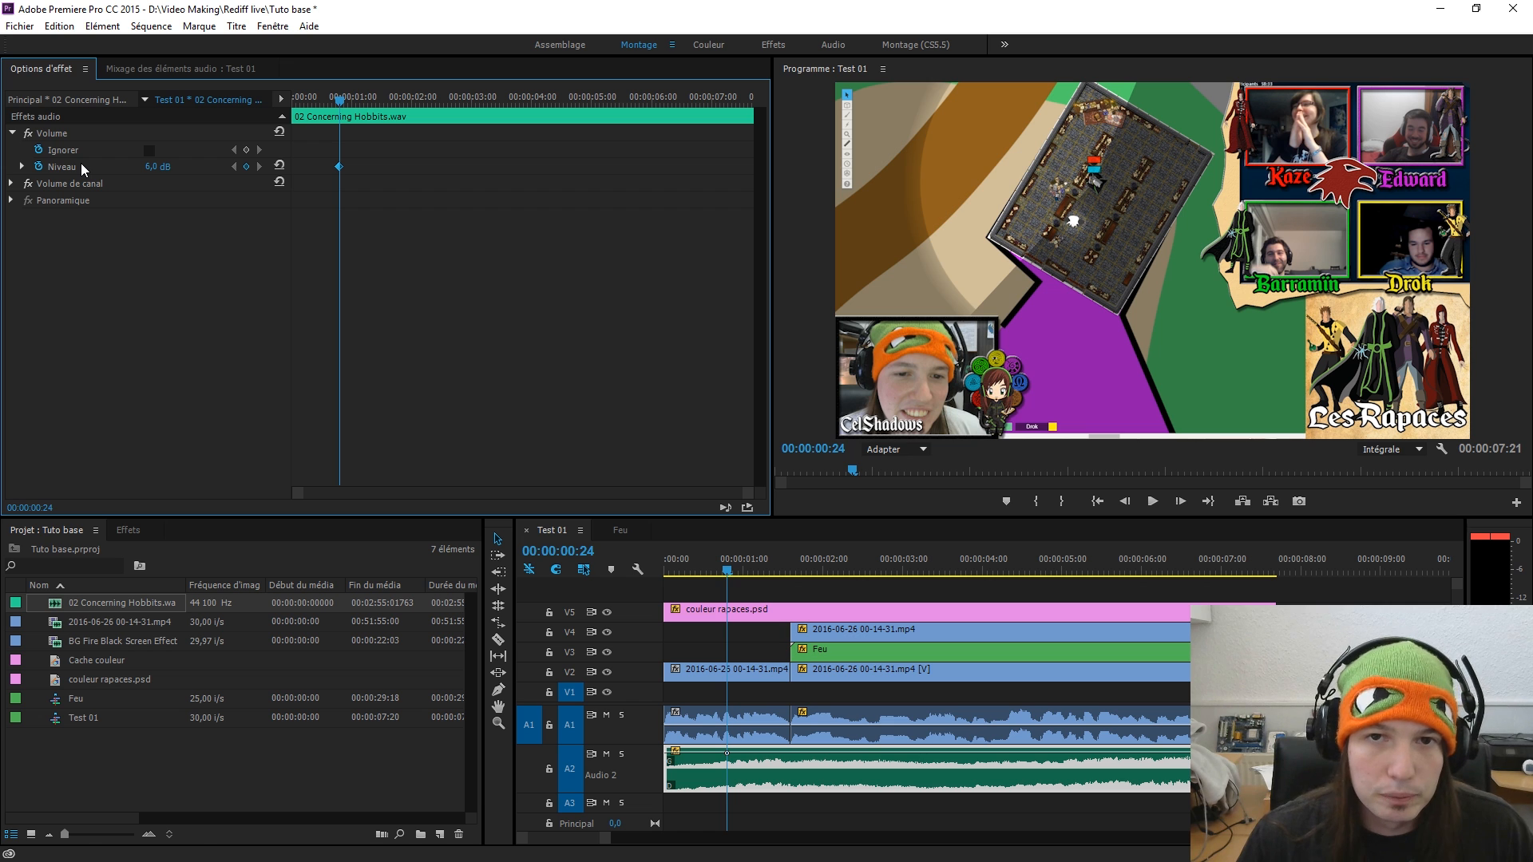
- Raise the audio gain of the 02 Concerning Hobbits.wav clip on A2 by 15 dB
right_click(827, 758)
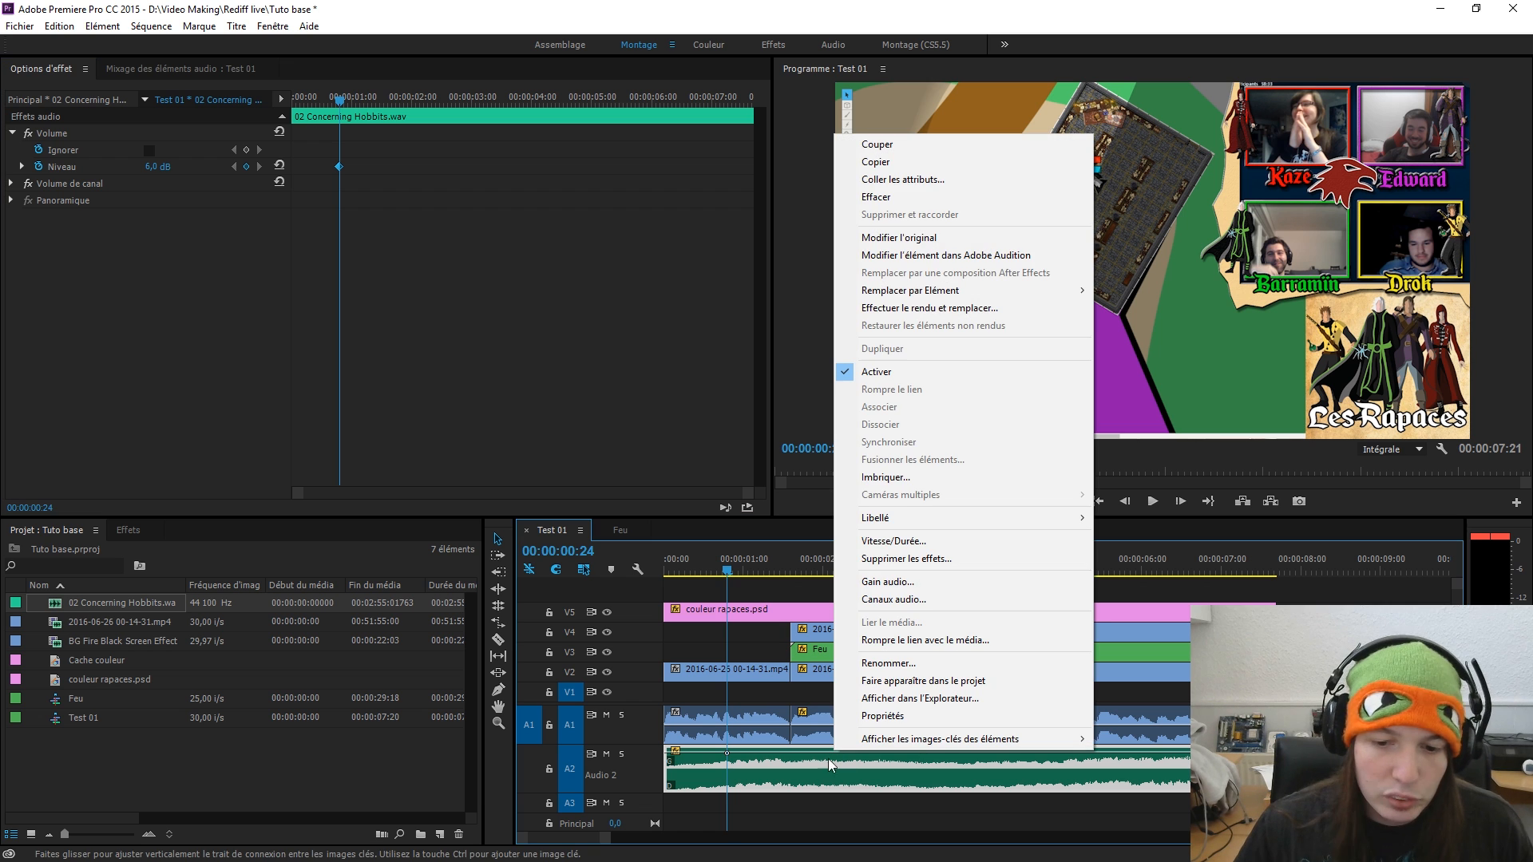
click(884, 582)
text(10)
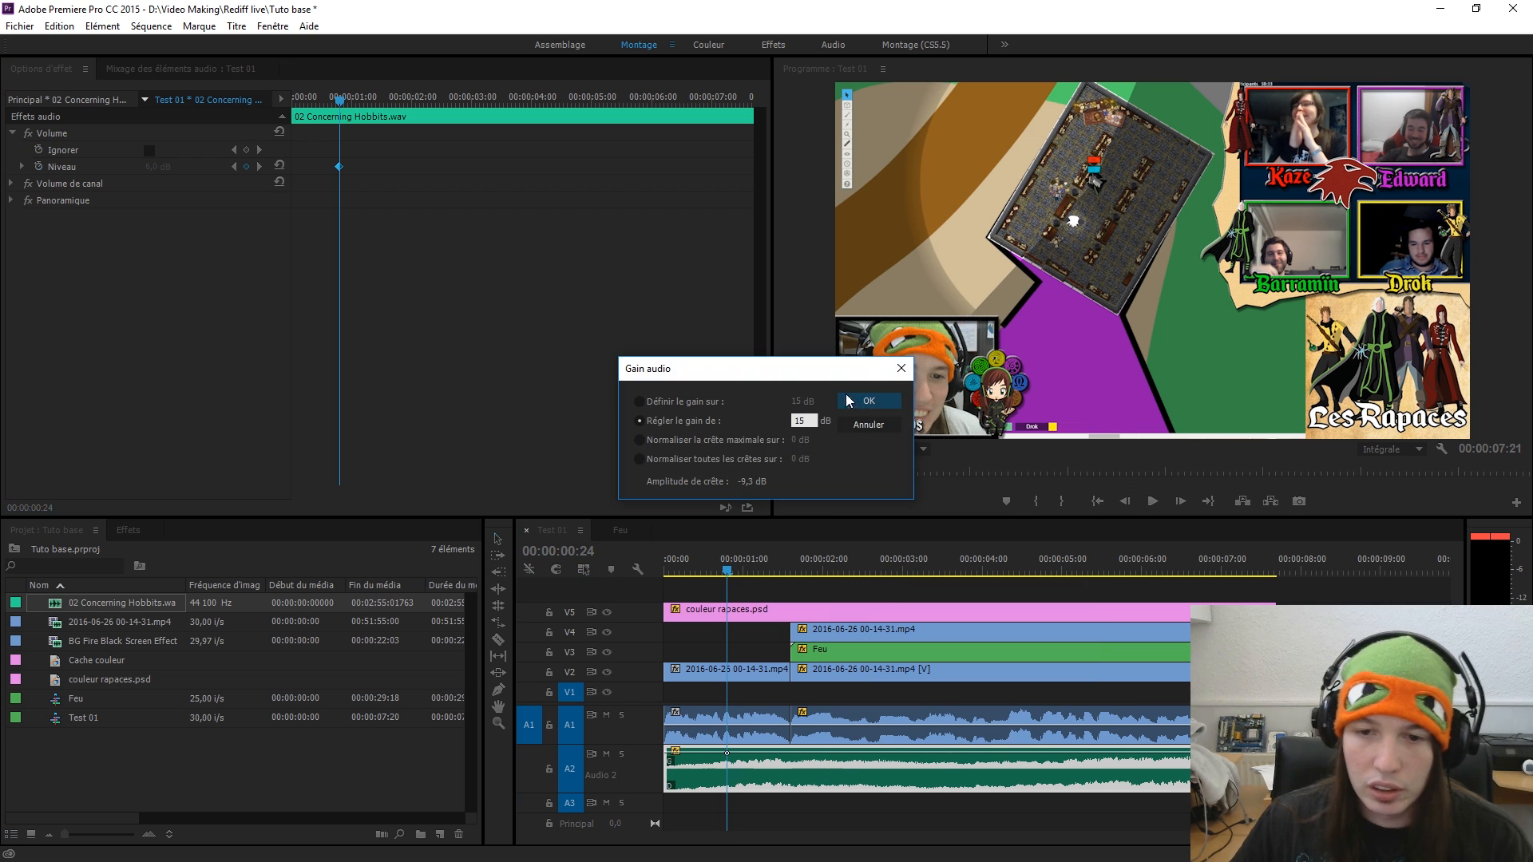
click(850, 401)
right_click(823, 760)
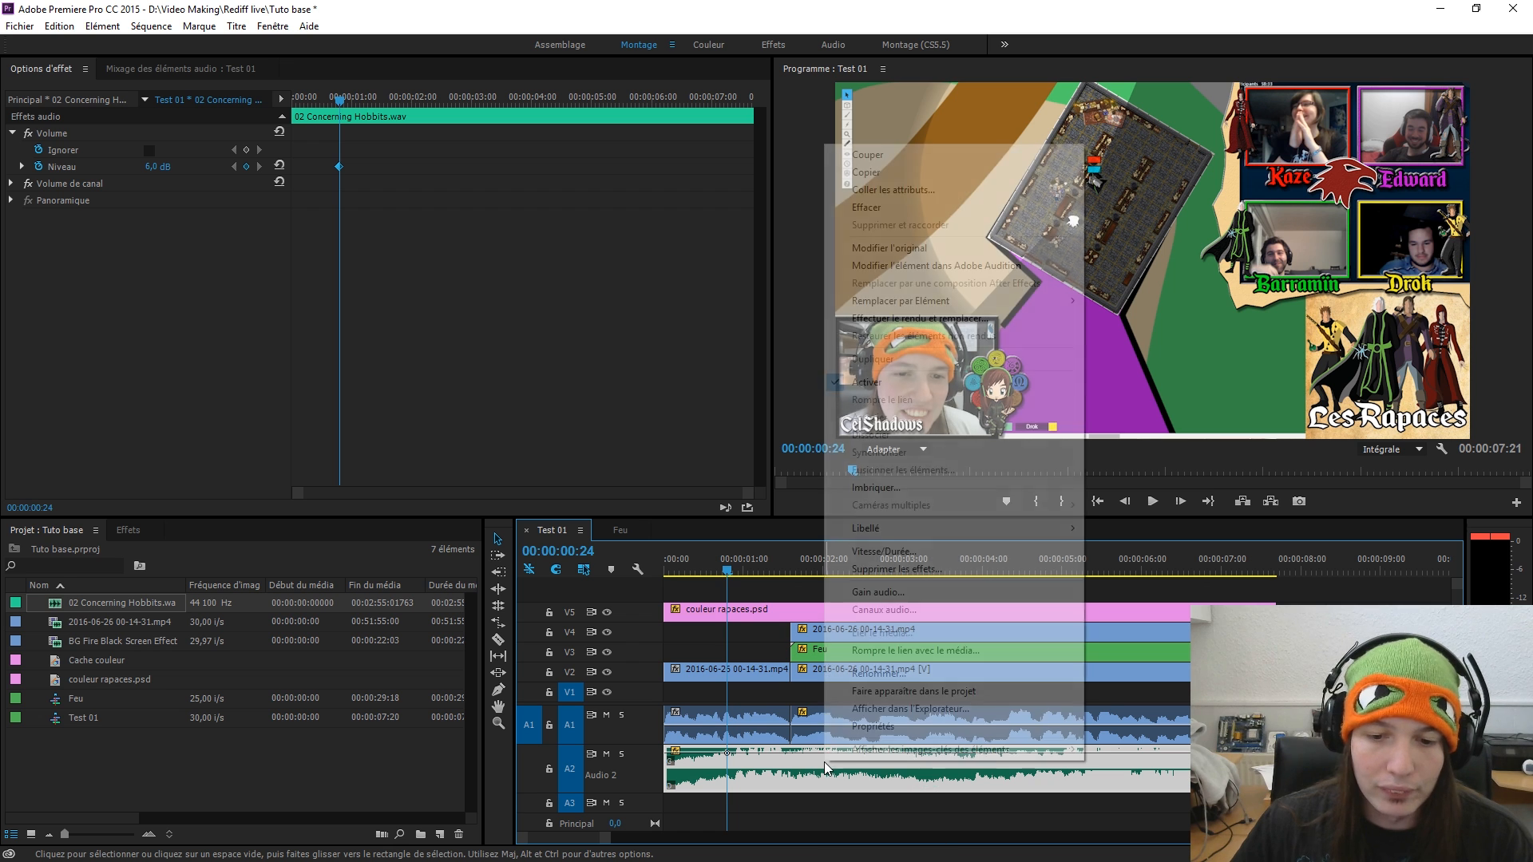
click(764, 763)
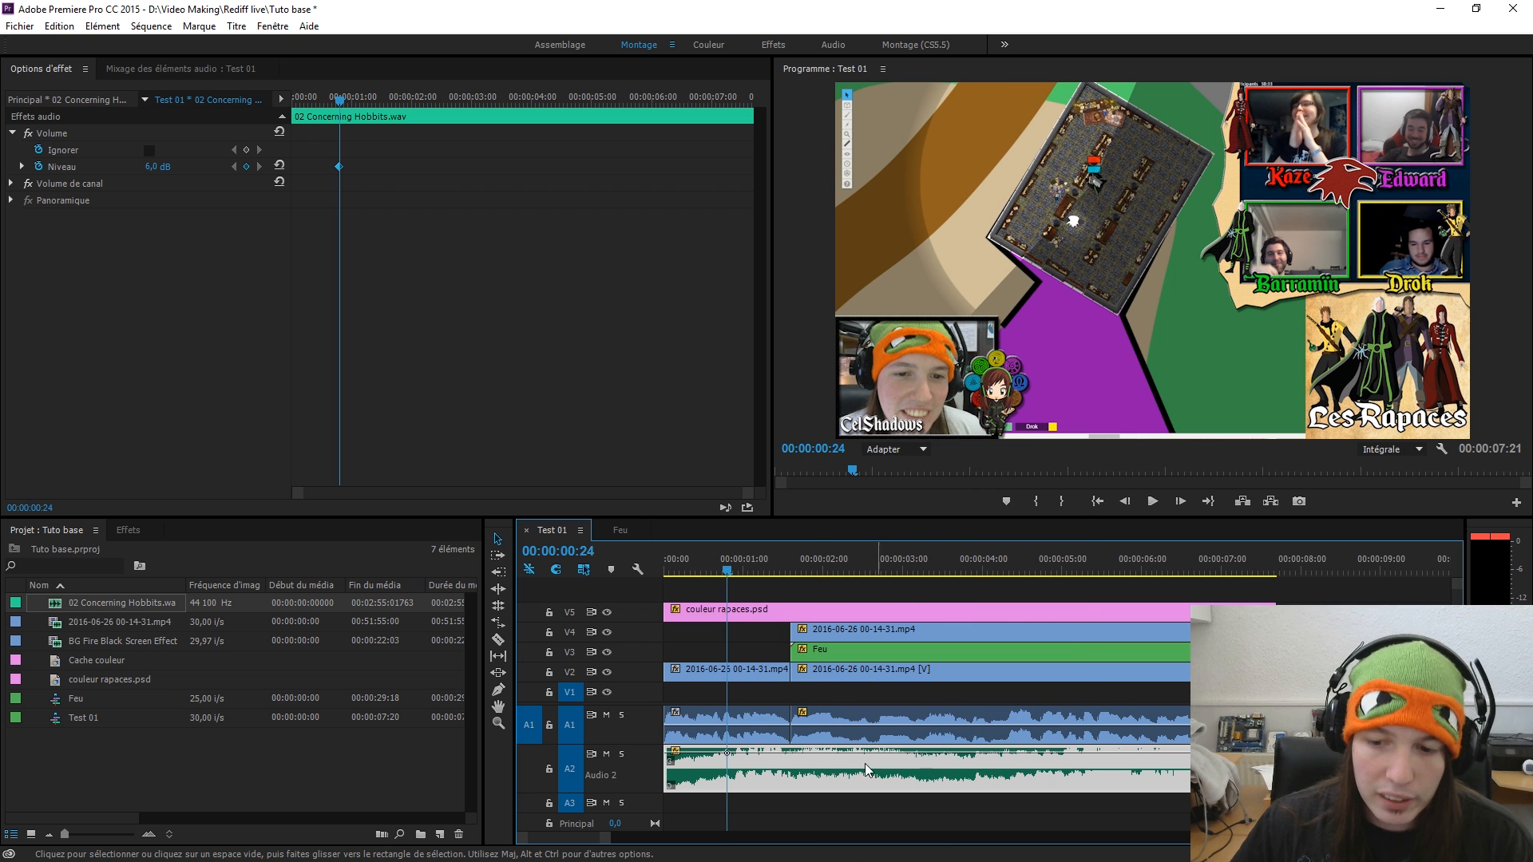
- Bring the A2 music clip's audio gain back down to its previous level
right_click(1105, 764)
click(1166, 596)
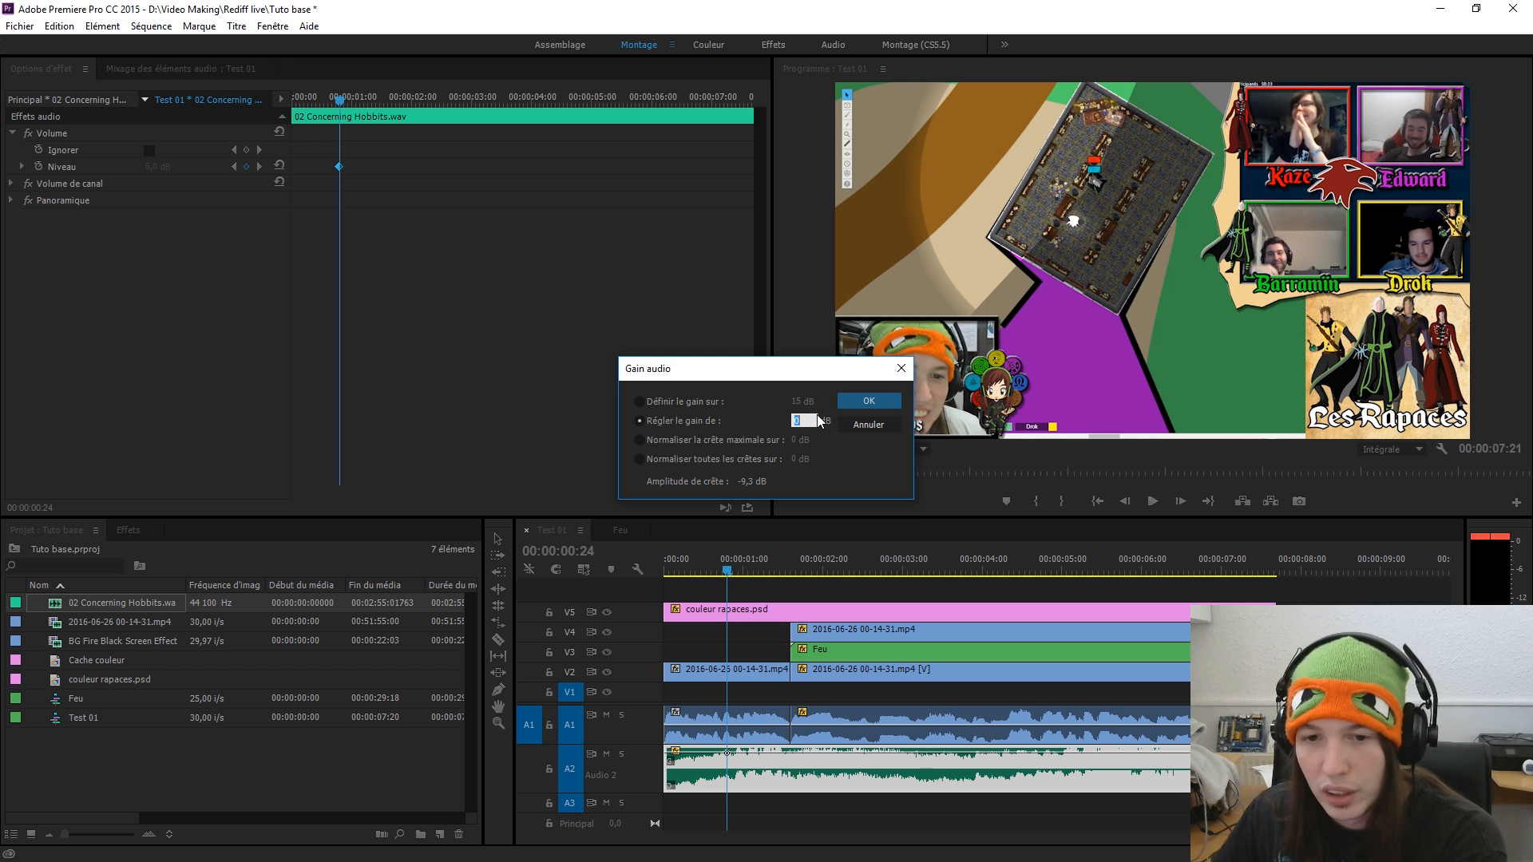
key(Return)
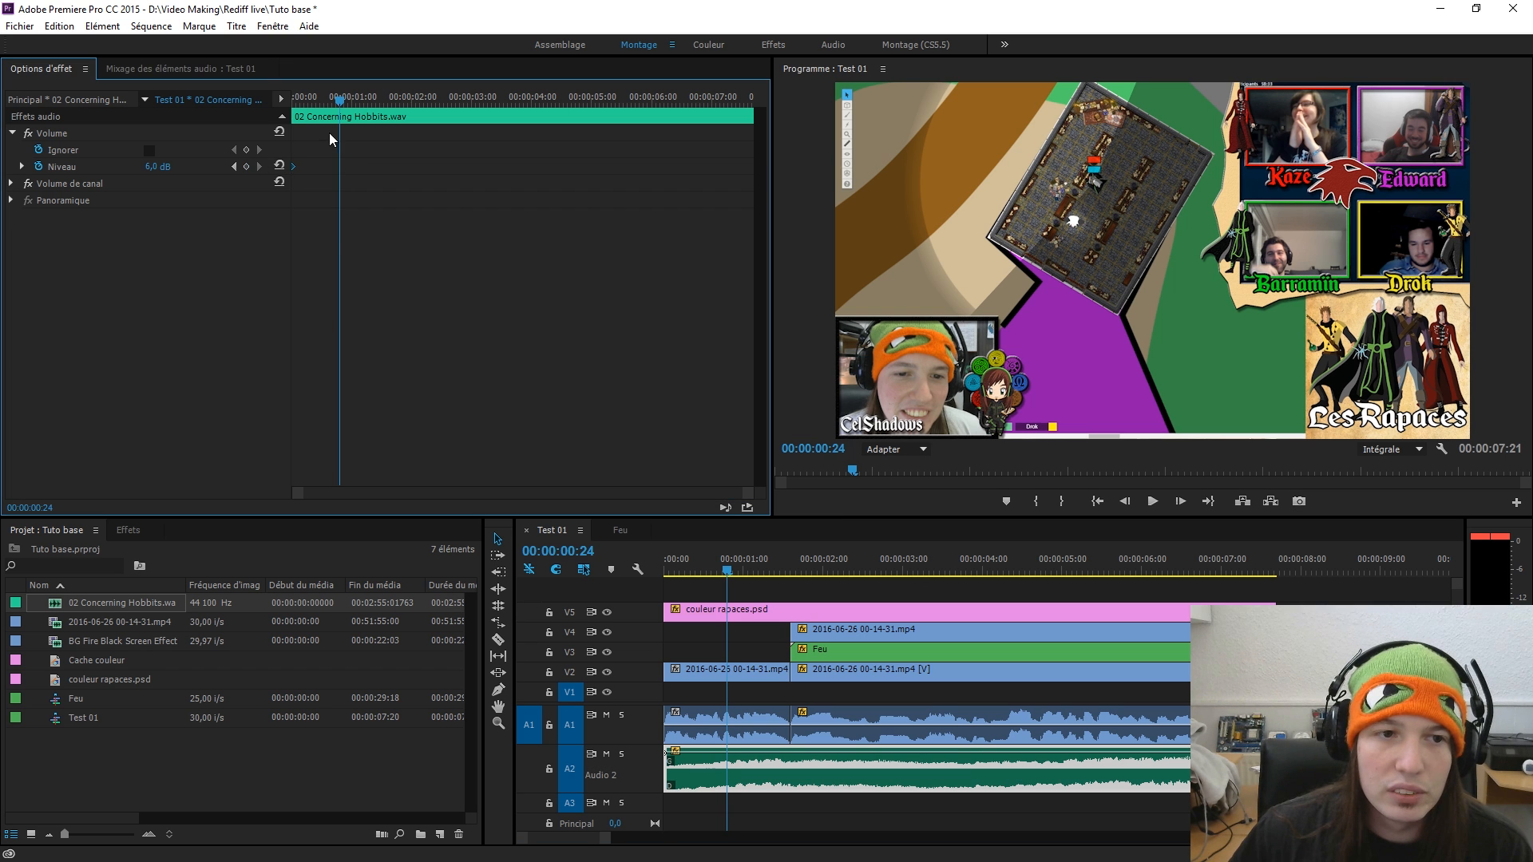
- Reset the A2 music clip's volume level and set it to -15 dB at the start of the sequence
click(278, 165)
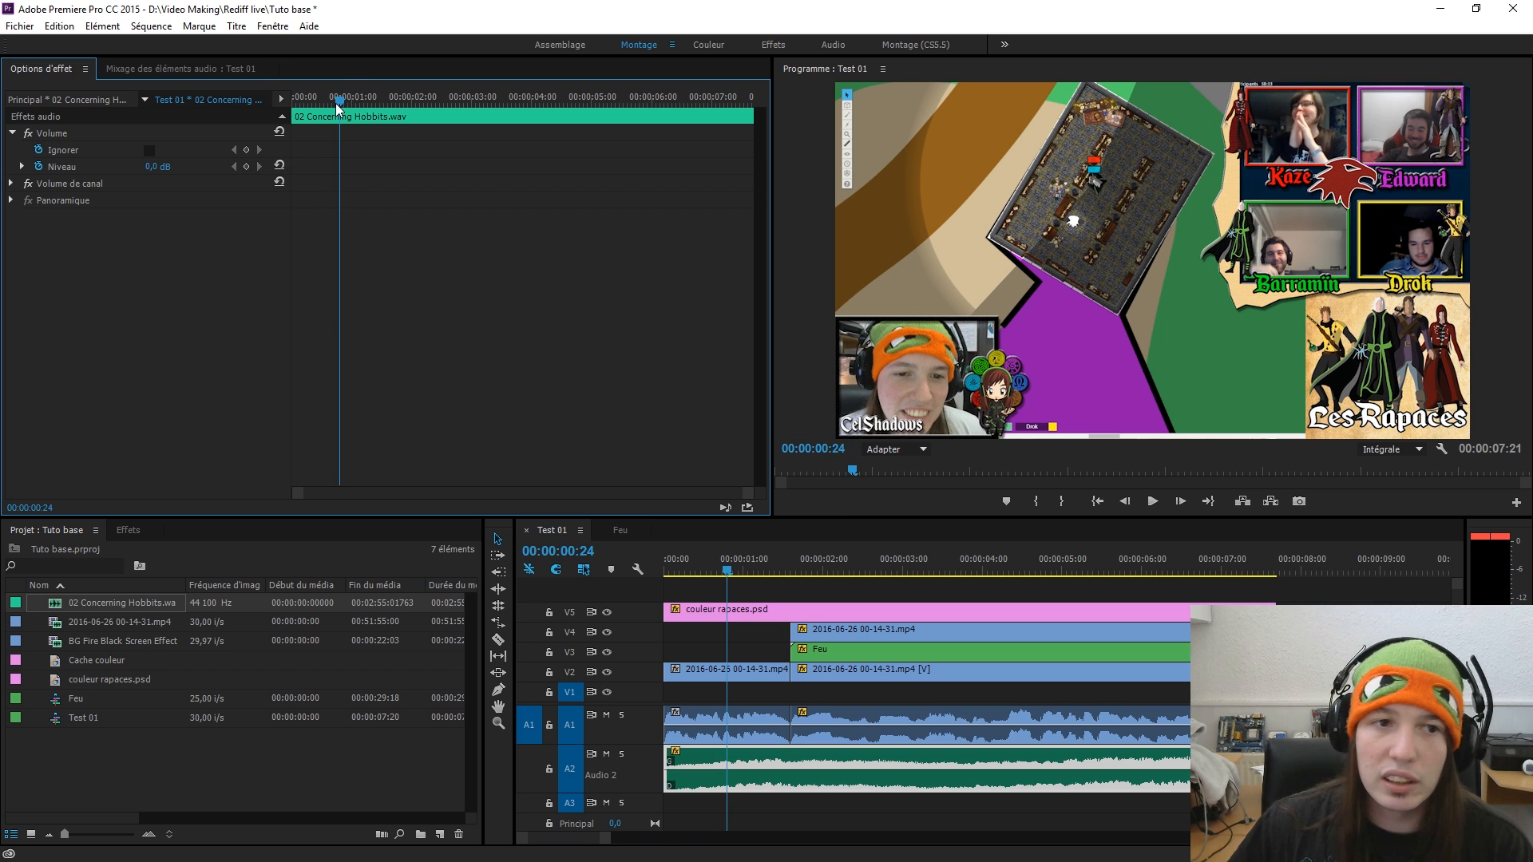
drag(335, 103, 209, 102)
click(154, 167)
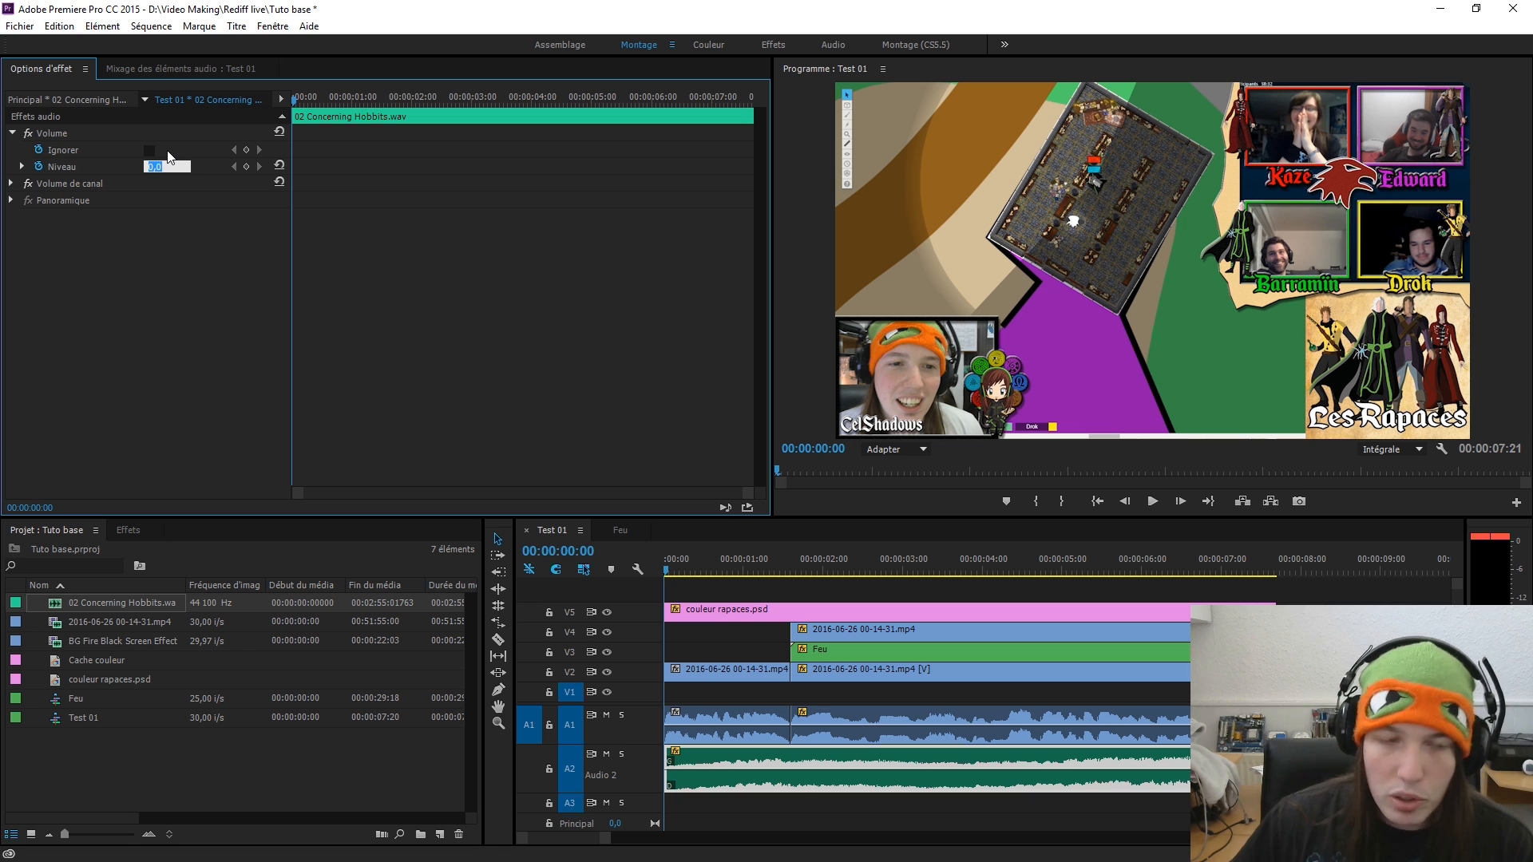
text(-)
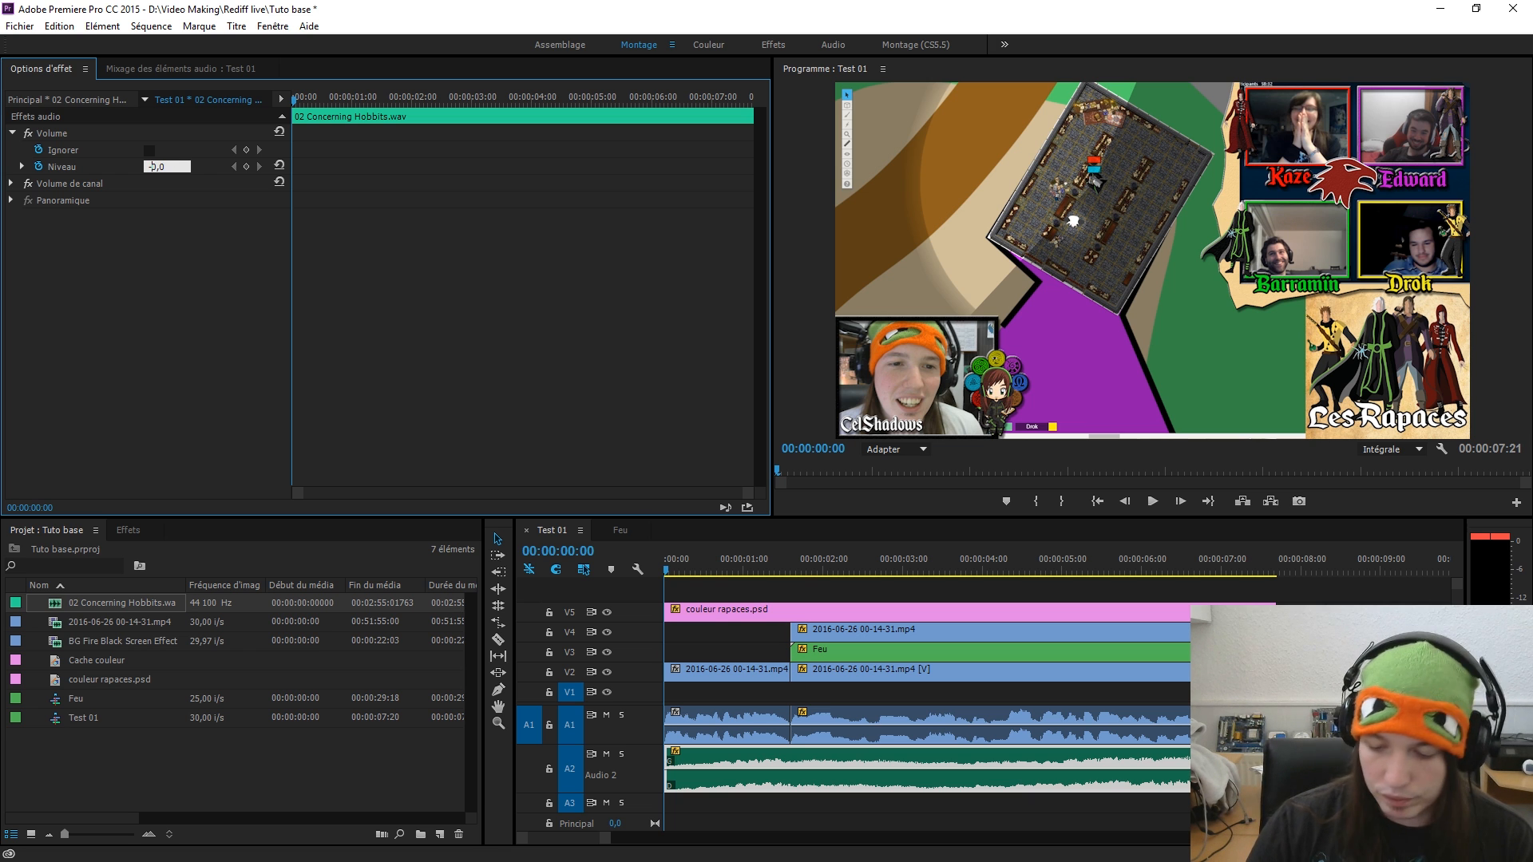
text(15)
key(Return)
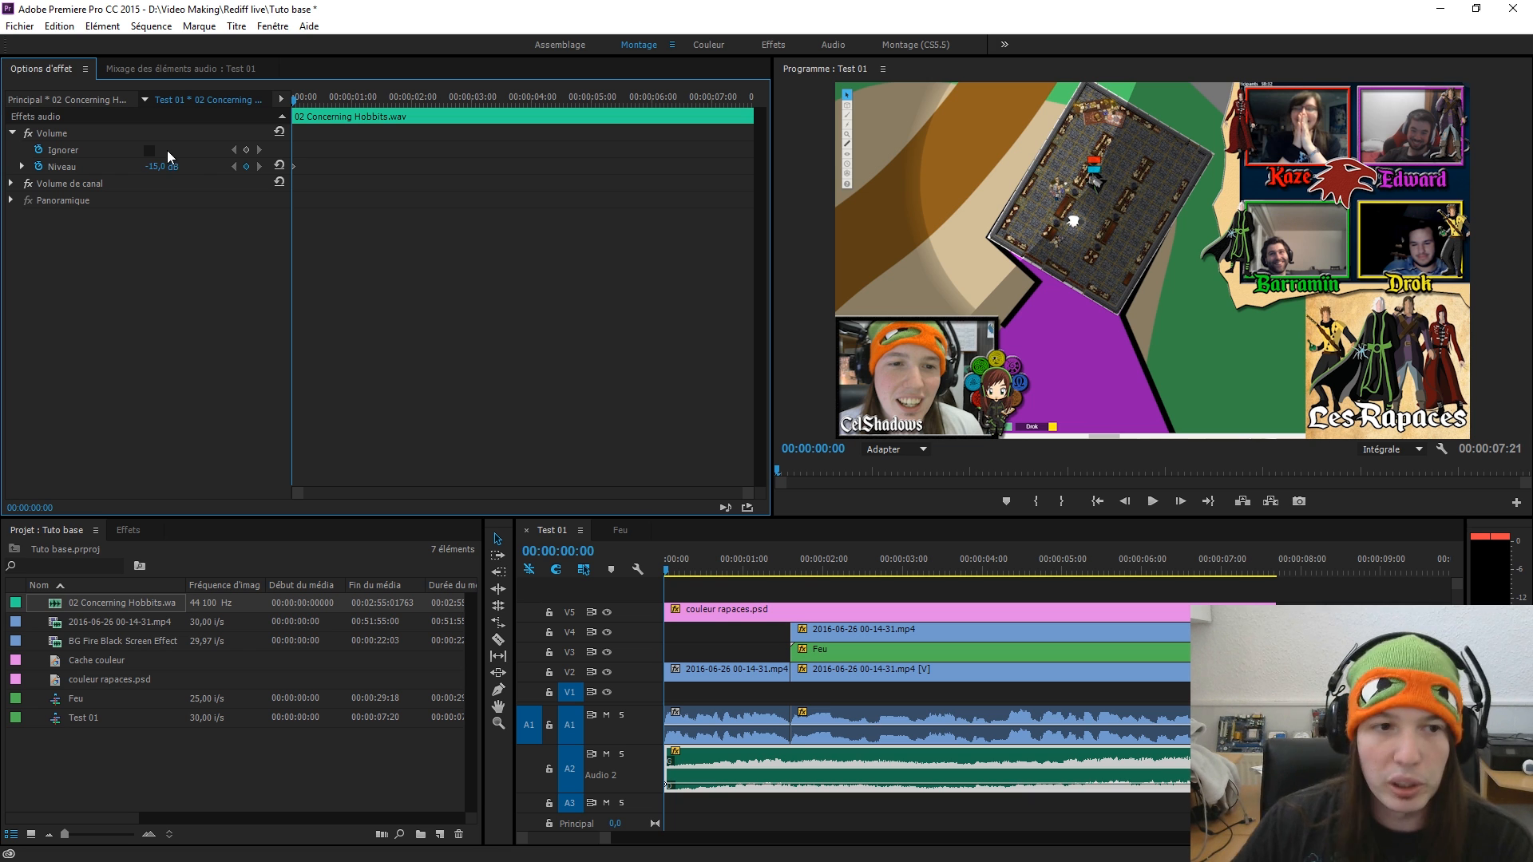
- Play the sequence from its start to listen to the music level against the voices
click(733, 583)
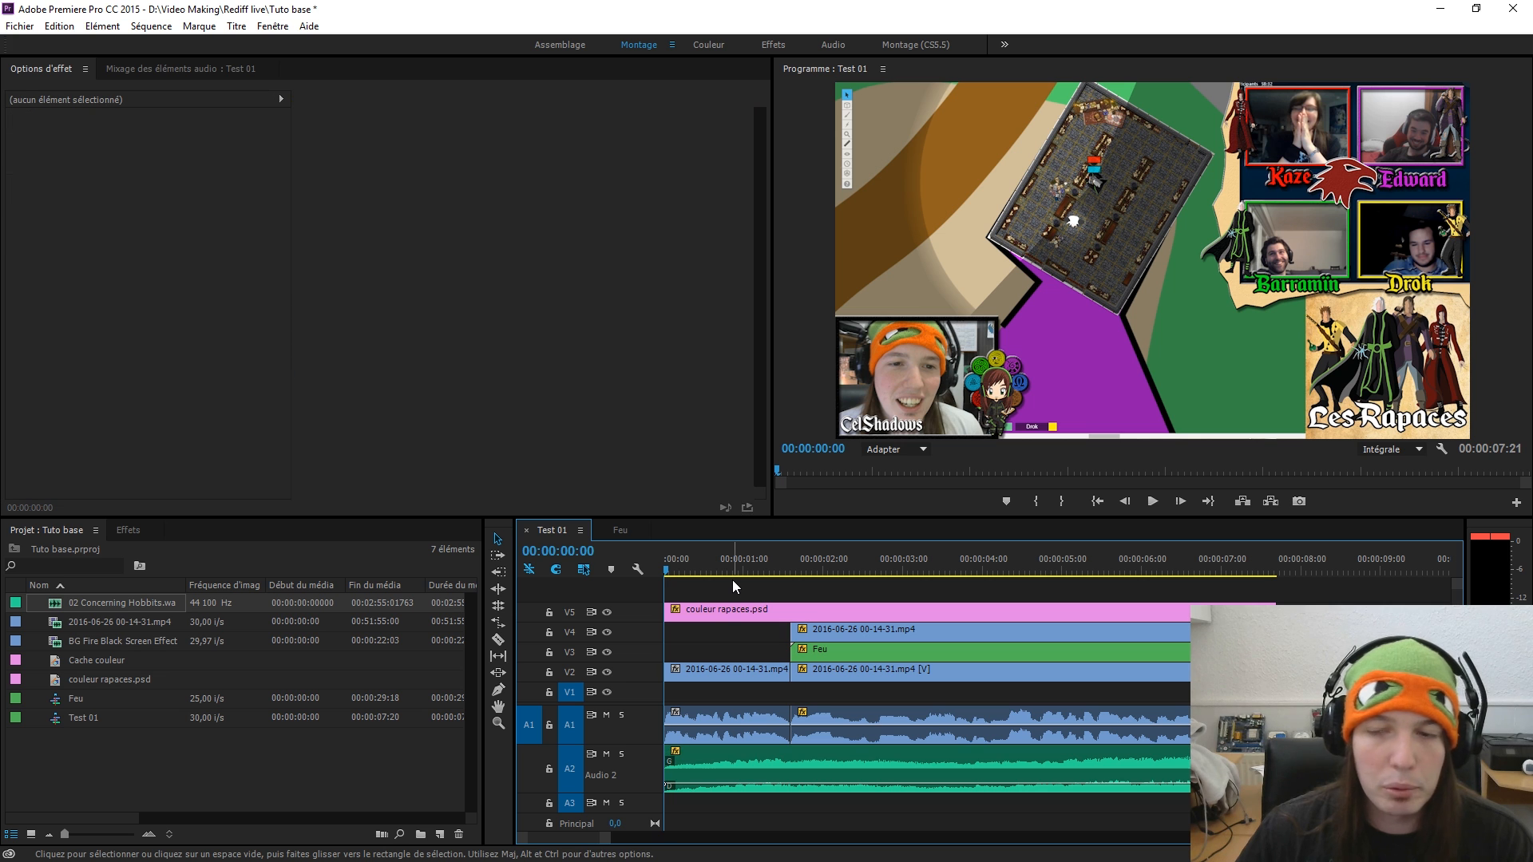
key(space)
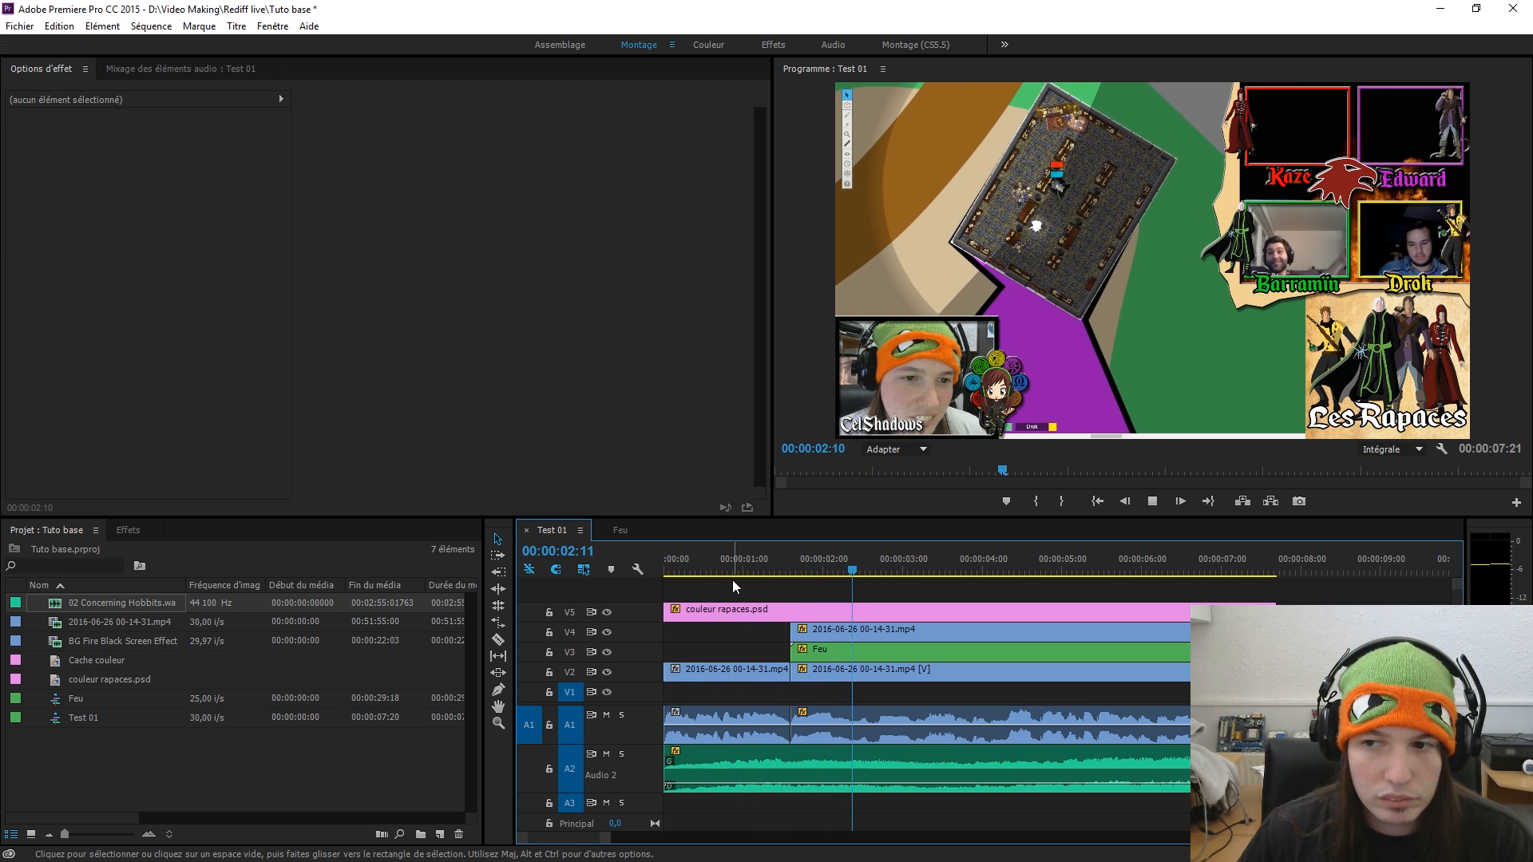
key(space)
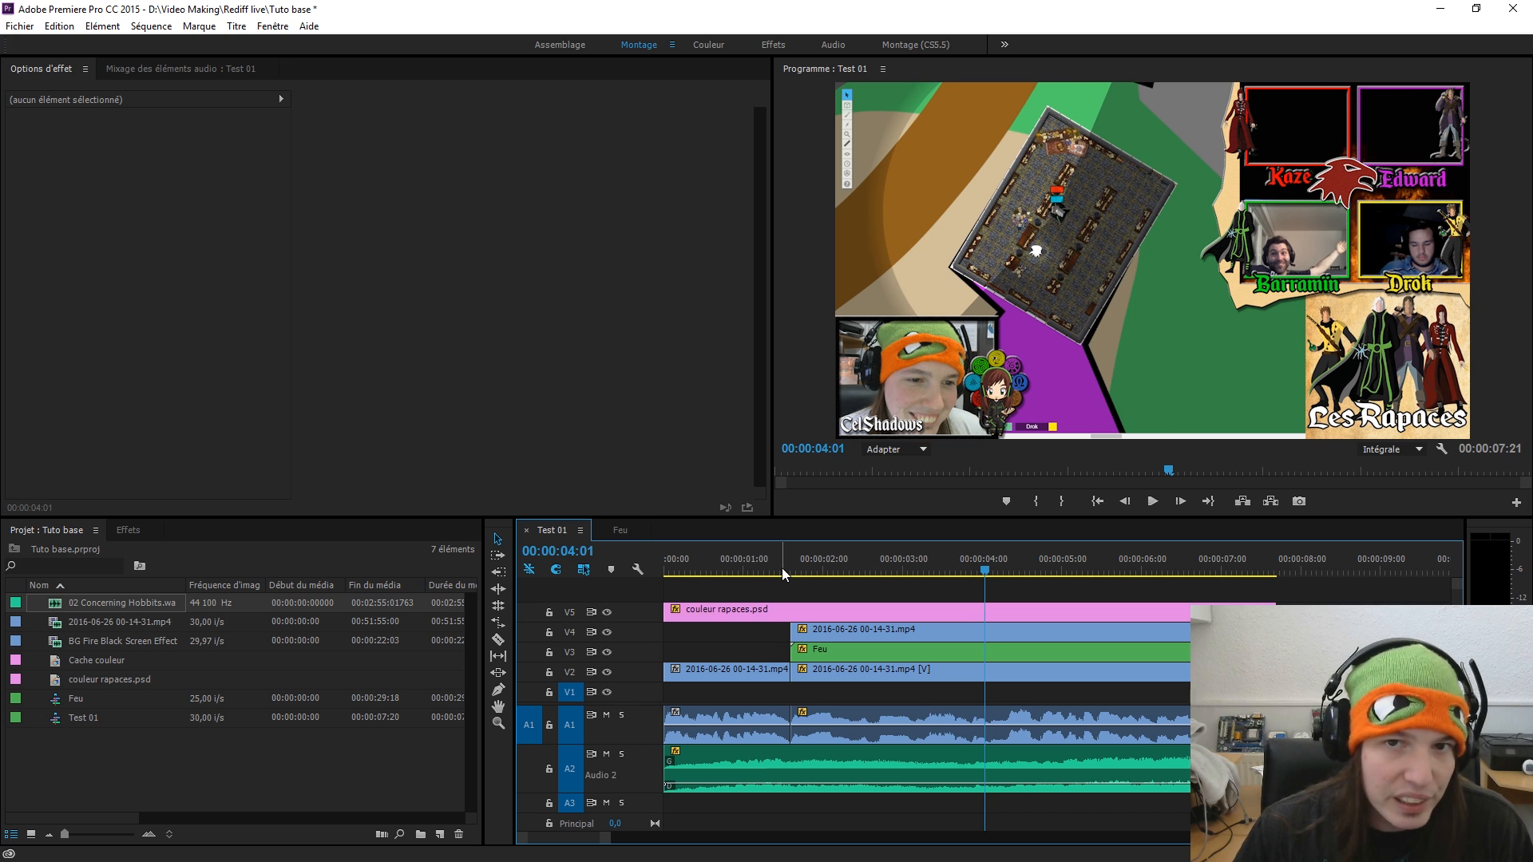
drag(782, 567, 778, 570)
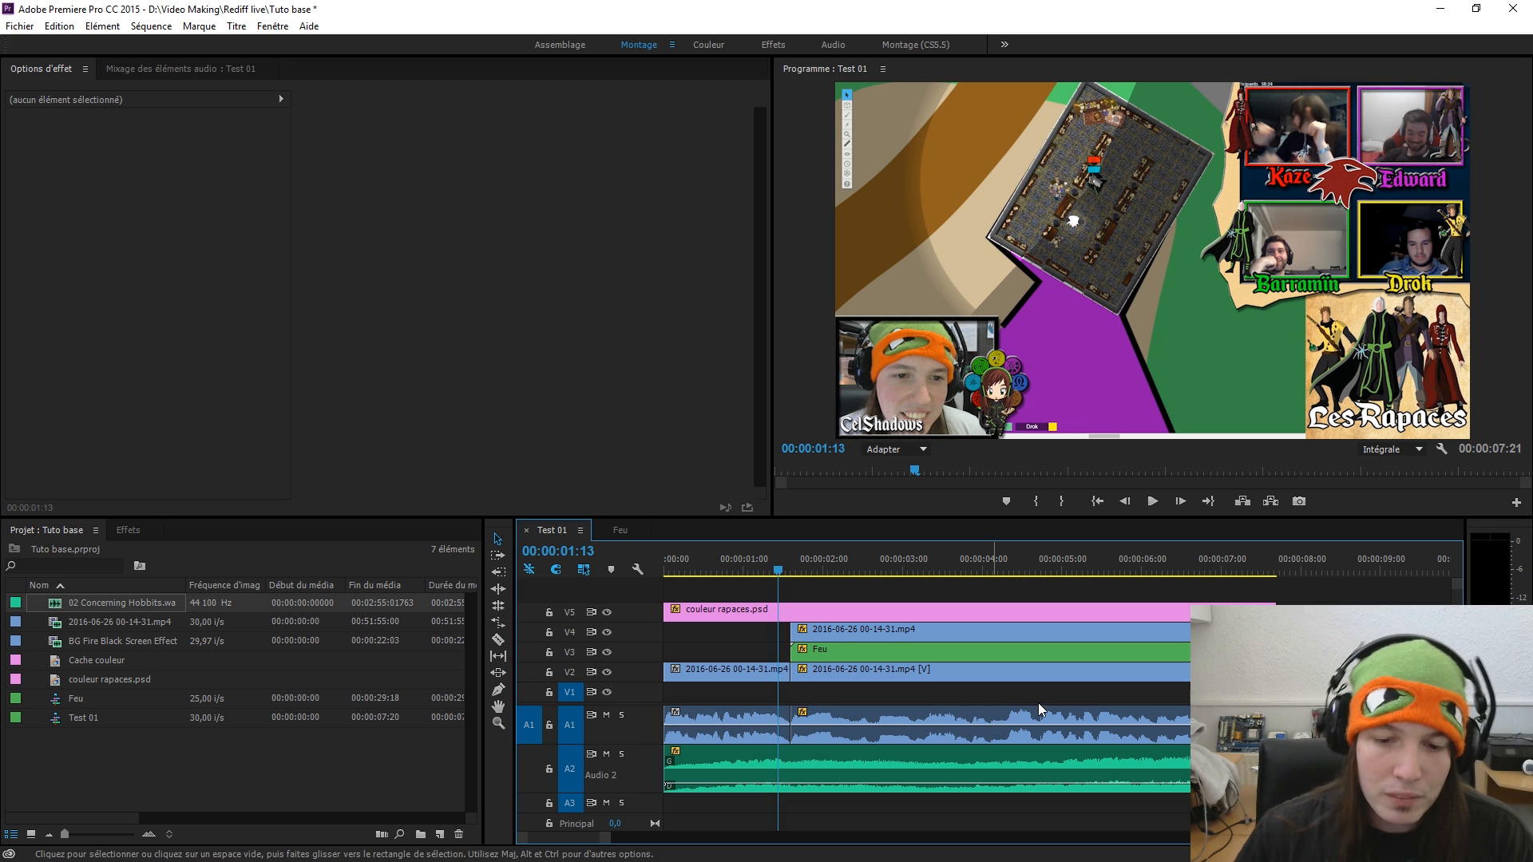
key(Home)
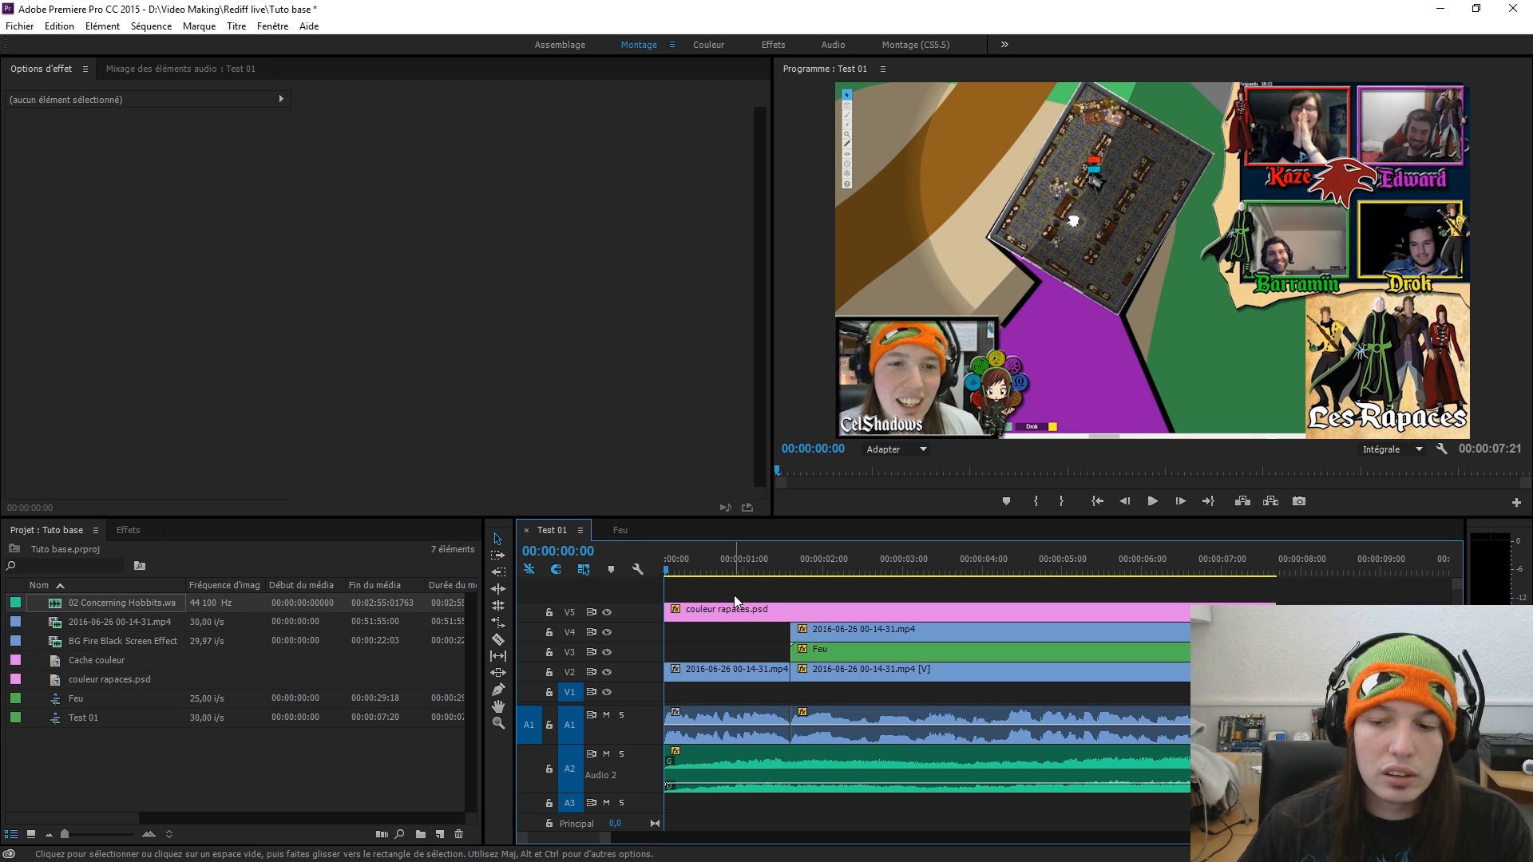
key(space)
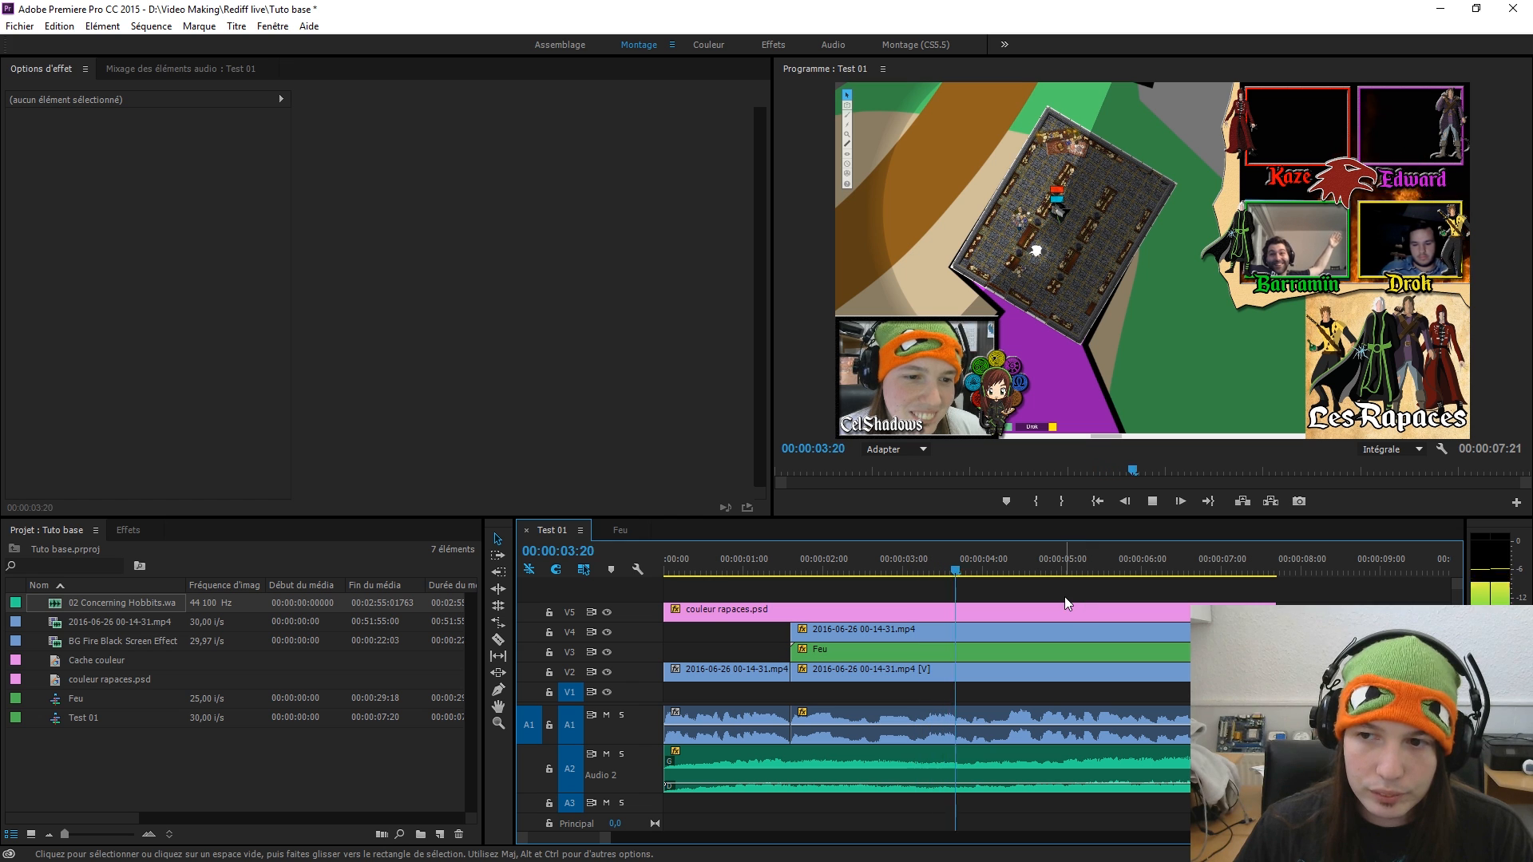
- Play the end of the sequence from about 00:00:06:24 to hear how the audio cuts off
click(1205, 568)
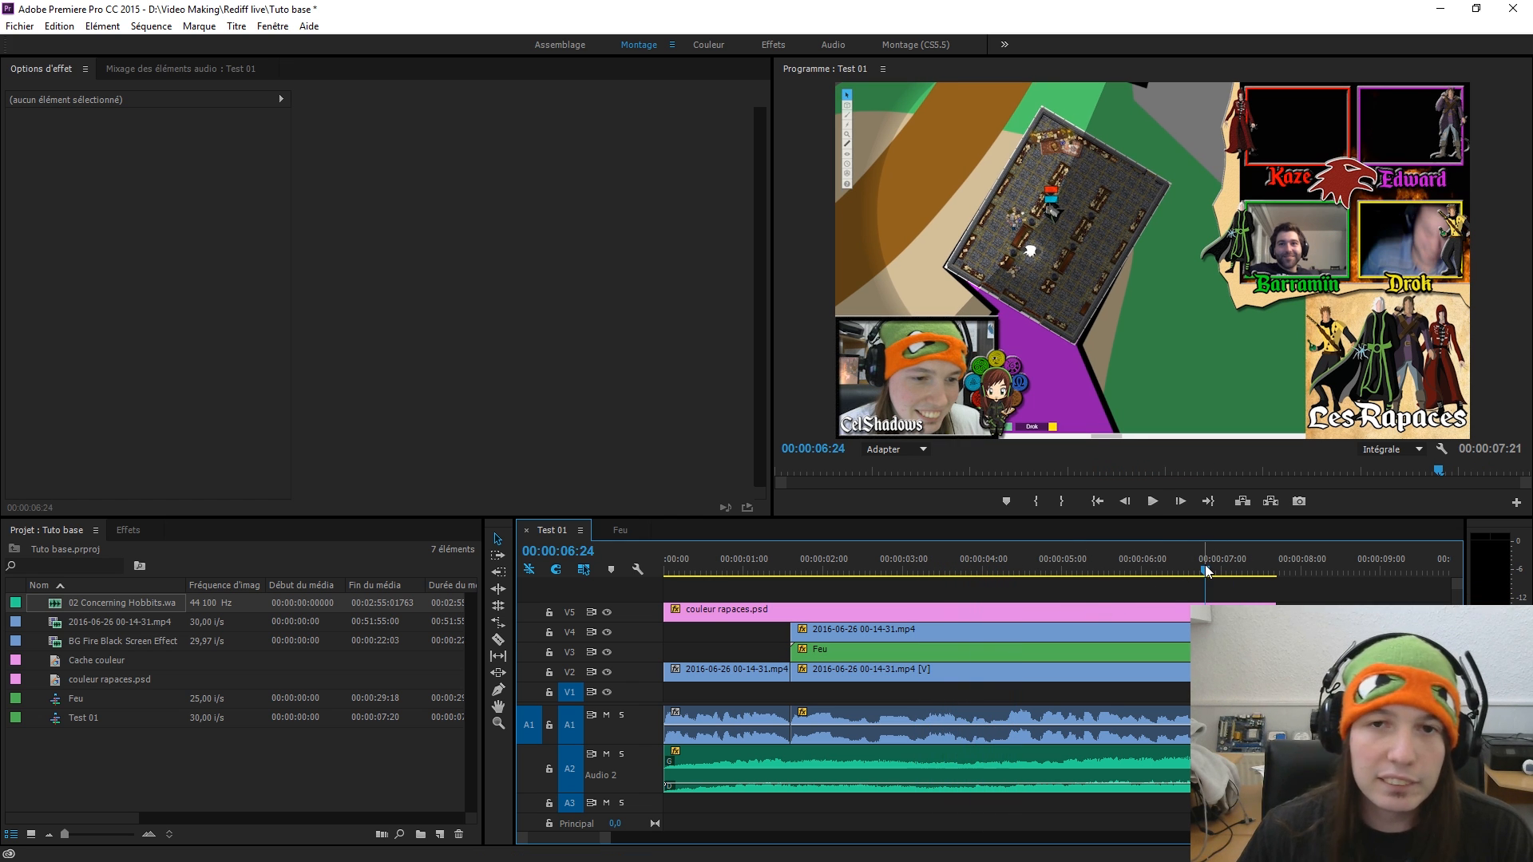
key(space)
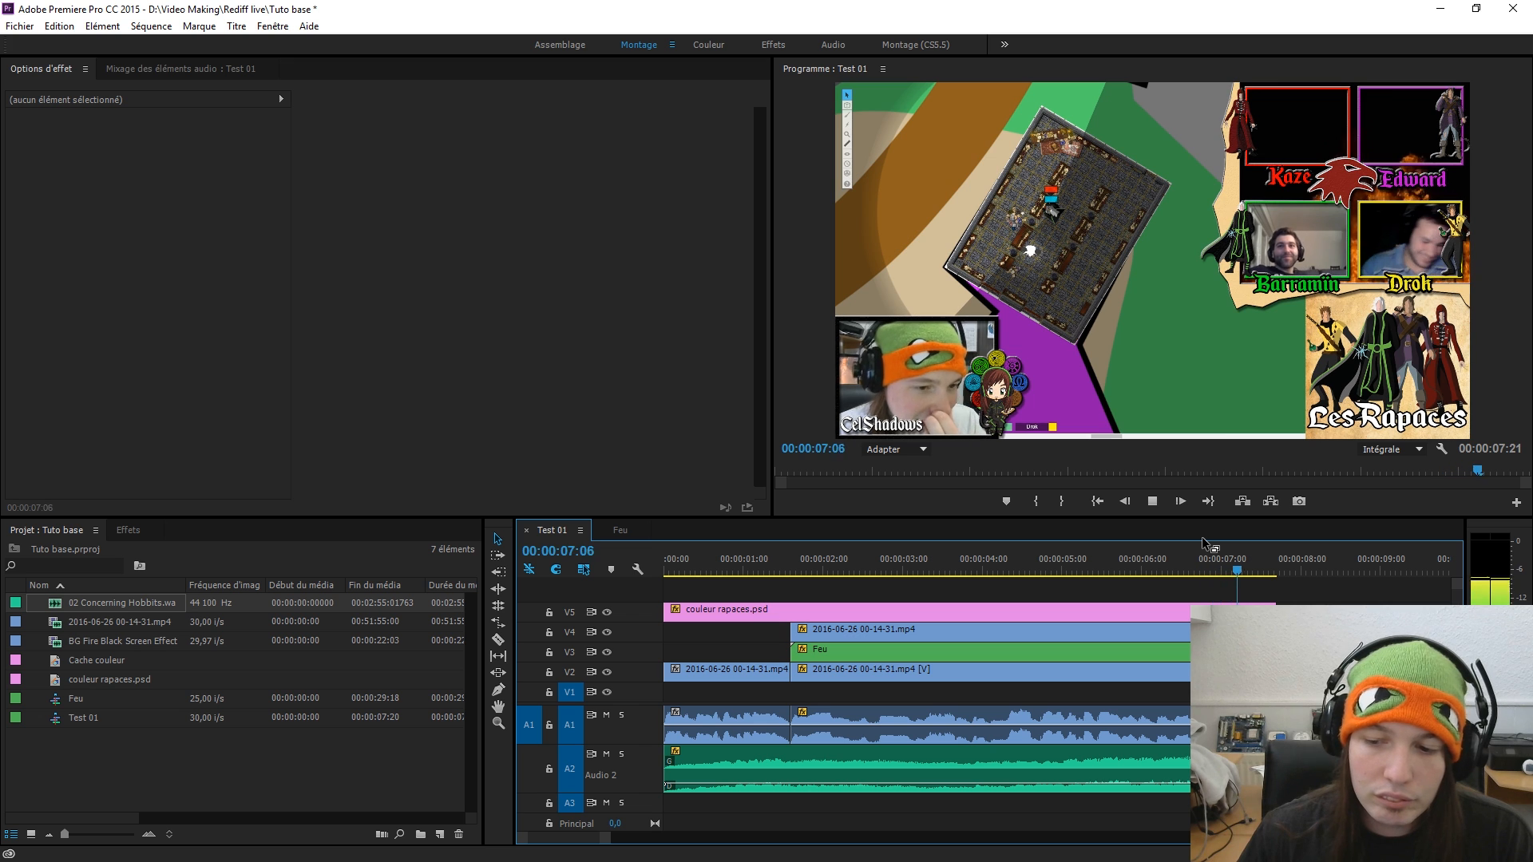
click(1198, 572)
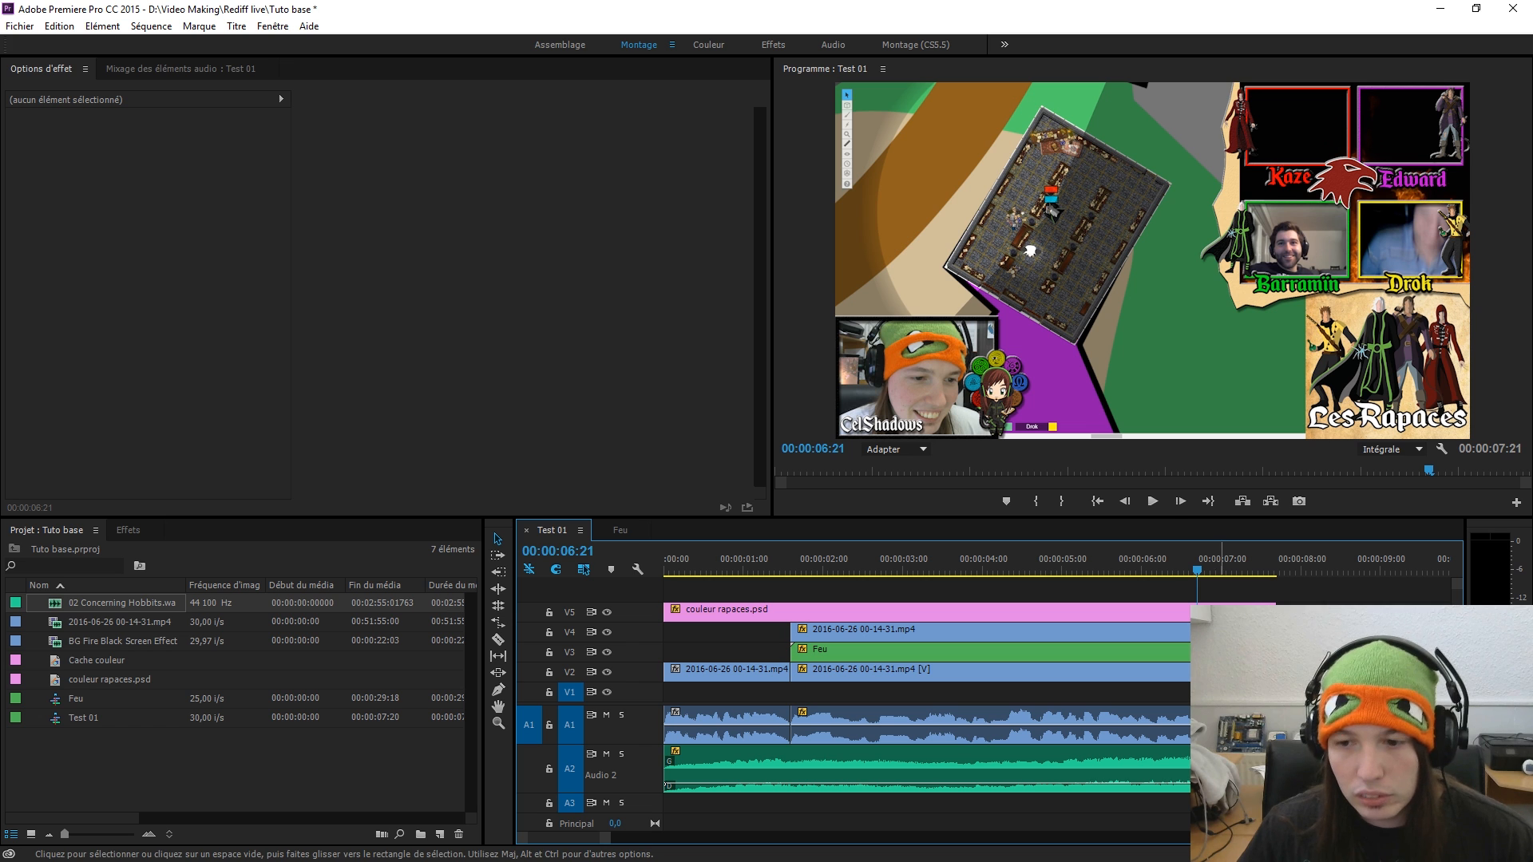
drag(1196, 574, 1257, 572)
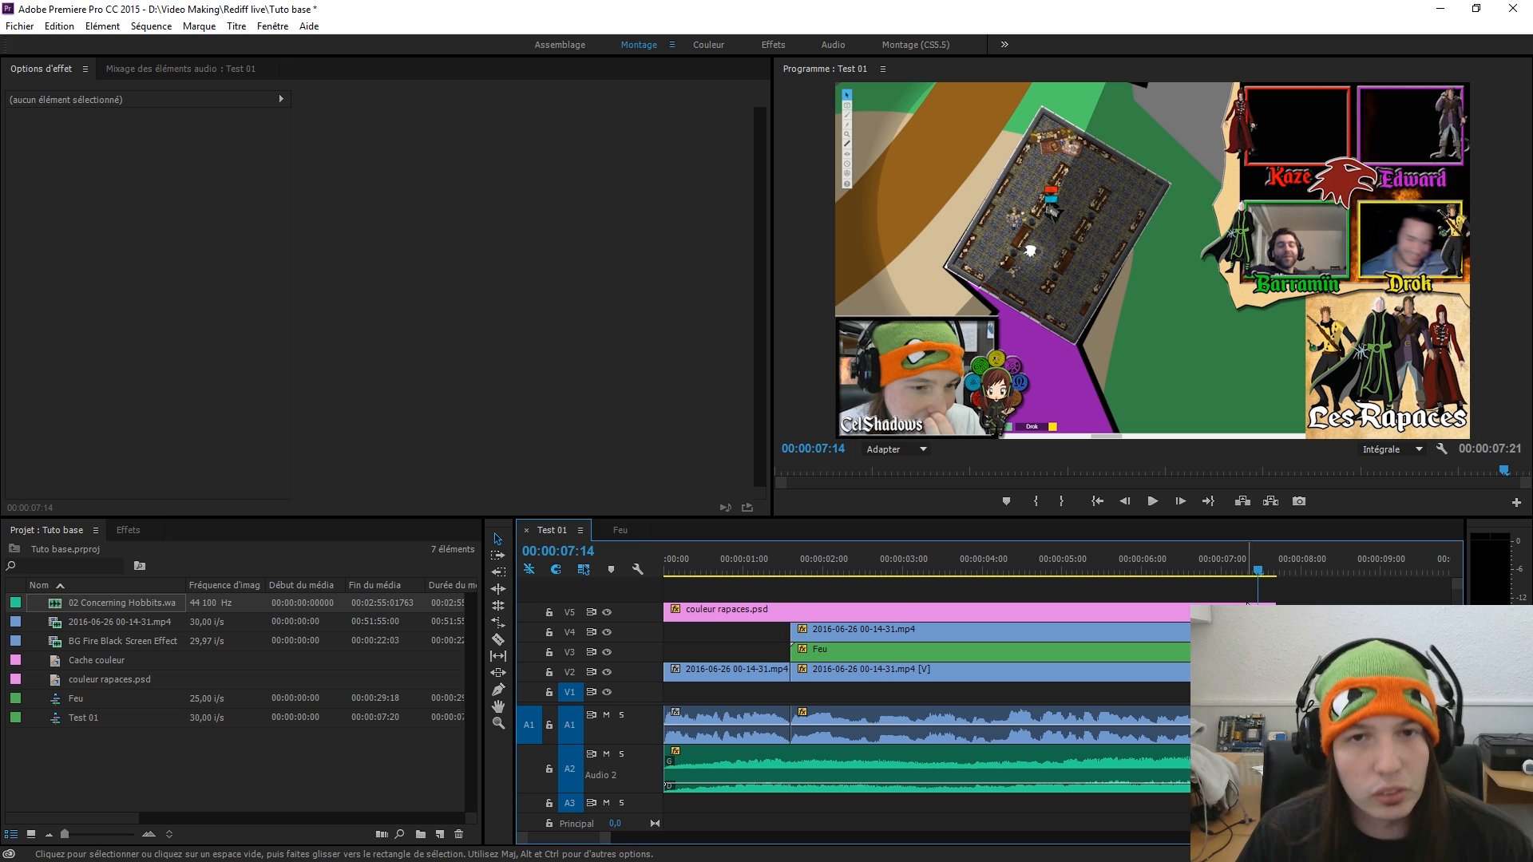
click(1212, 572)
click(1157, 672)
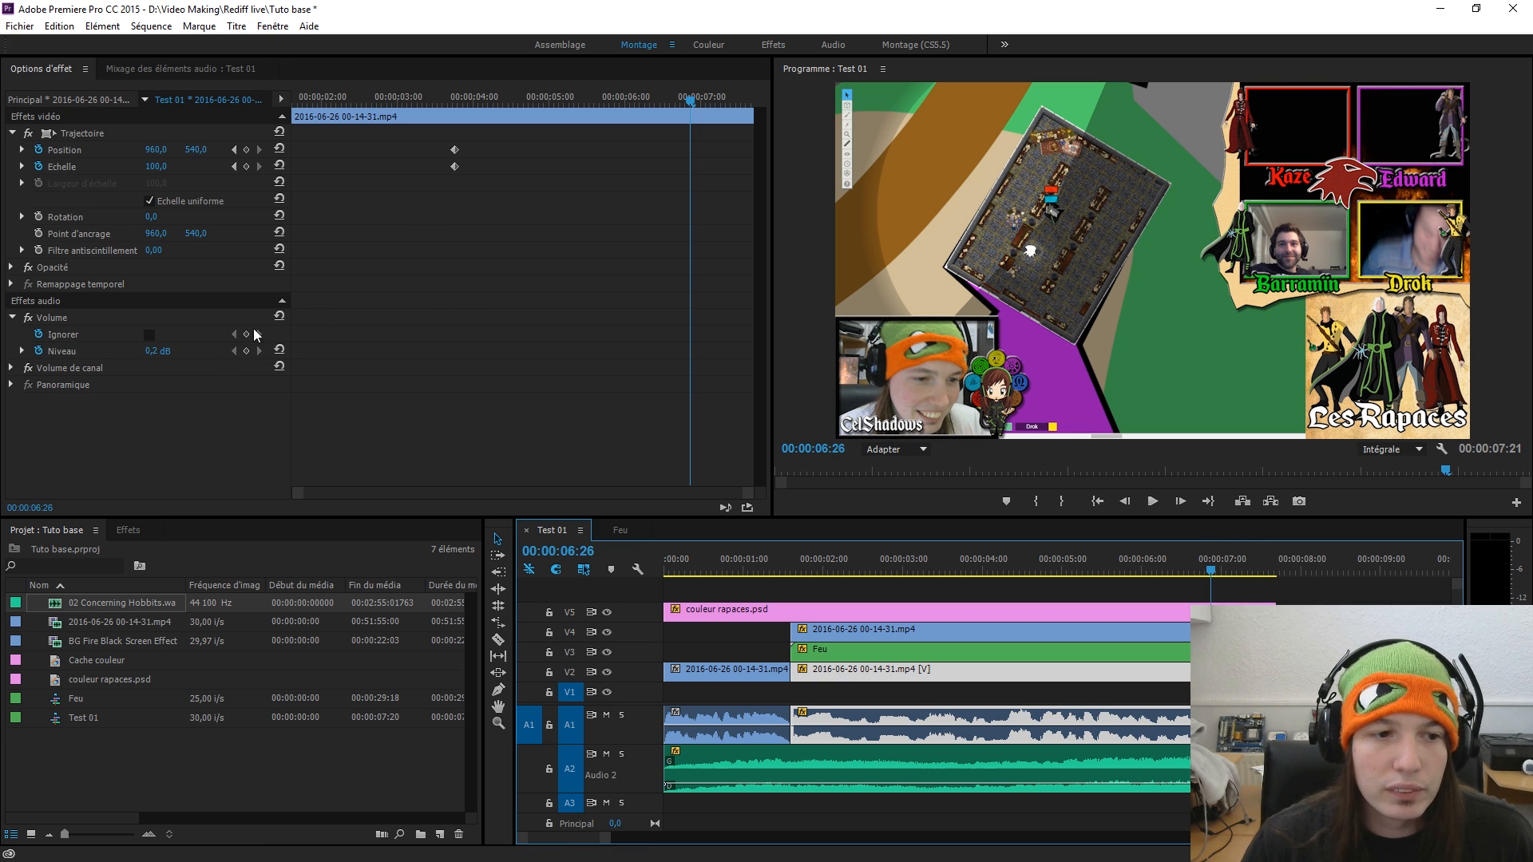
click(247, 350)
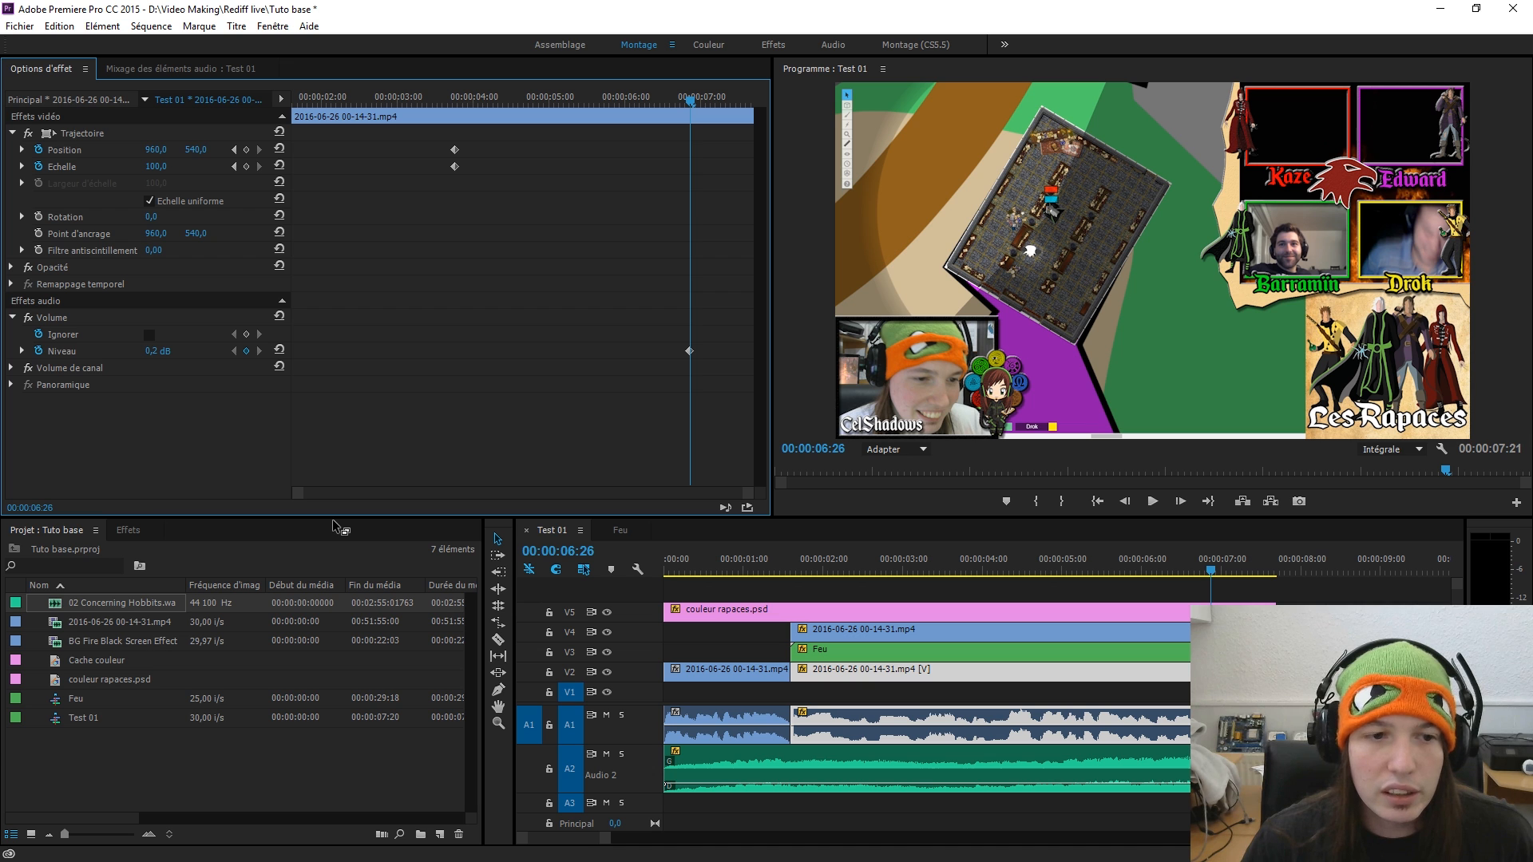
- Set the voice clip's volume level to -50 dB at 00:00:07:21 to create a fade-out
drag(693, 98, 765, 107)
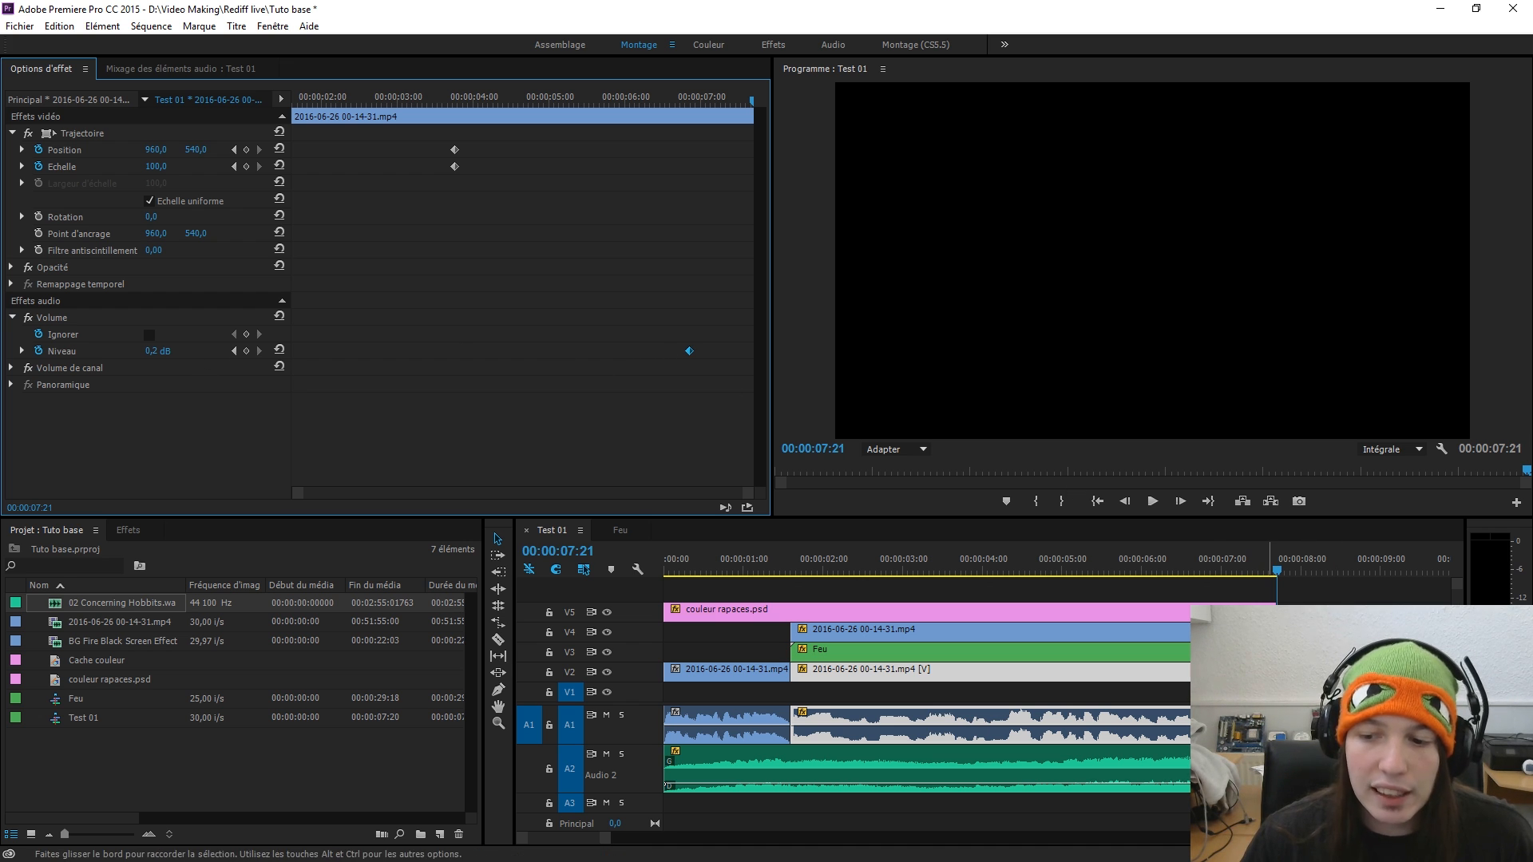
click(159, 349)
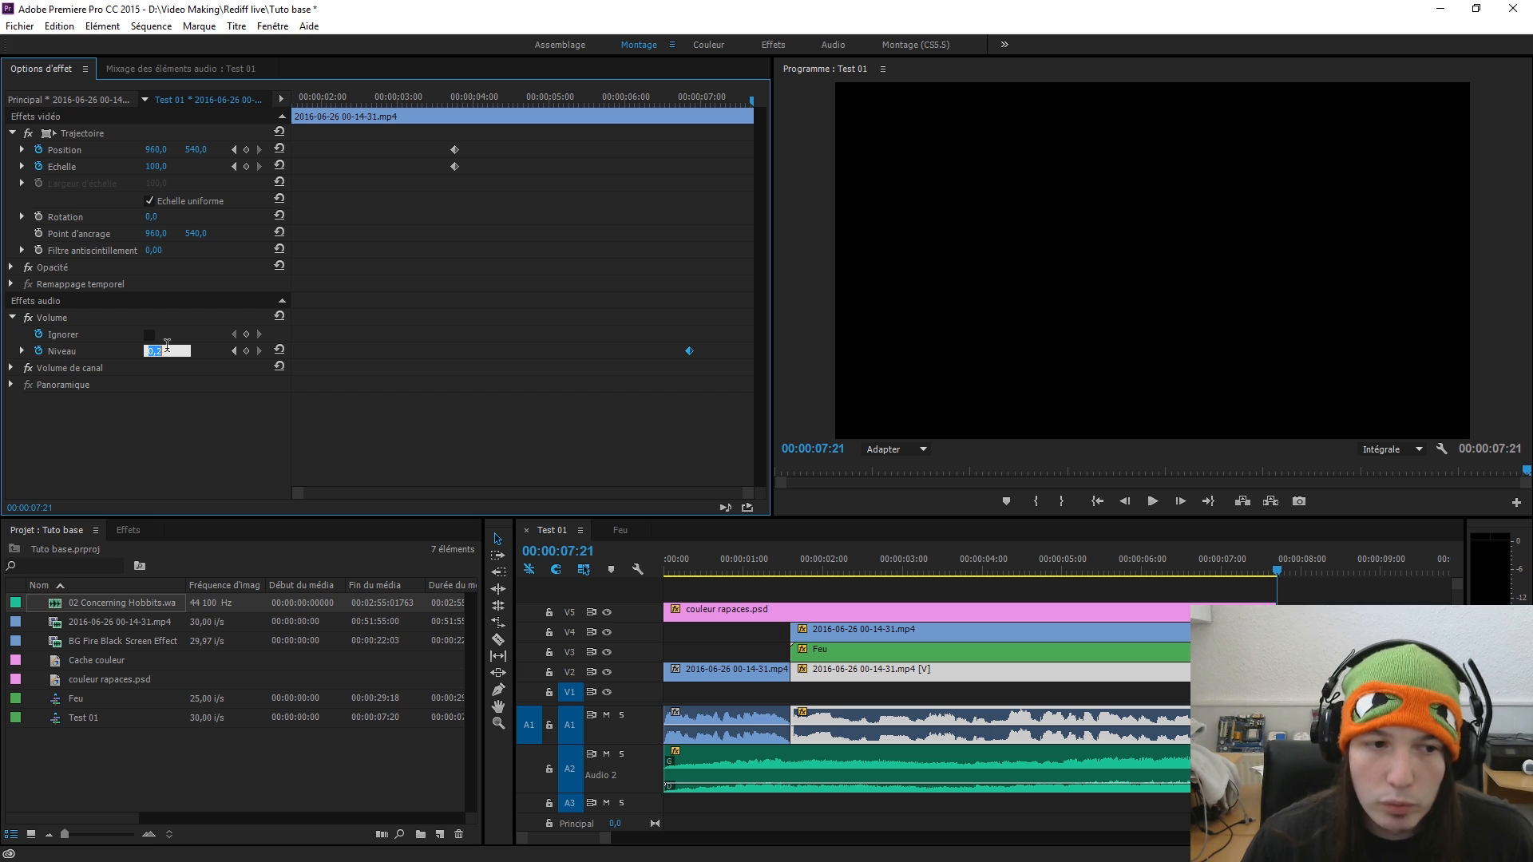
text(-)
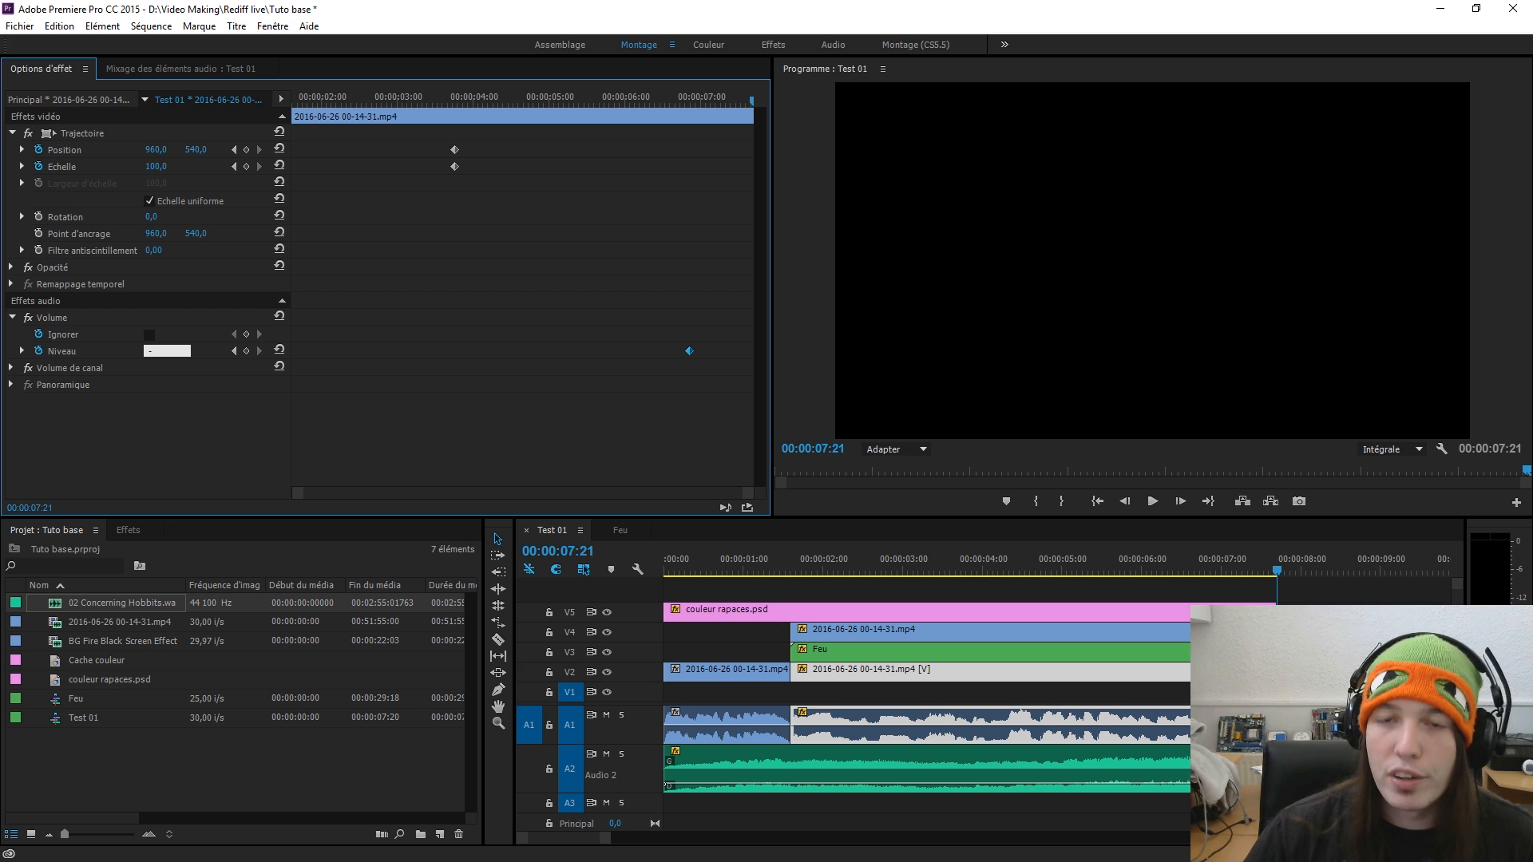
text(50)
key(Return)
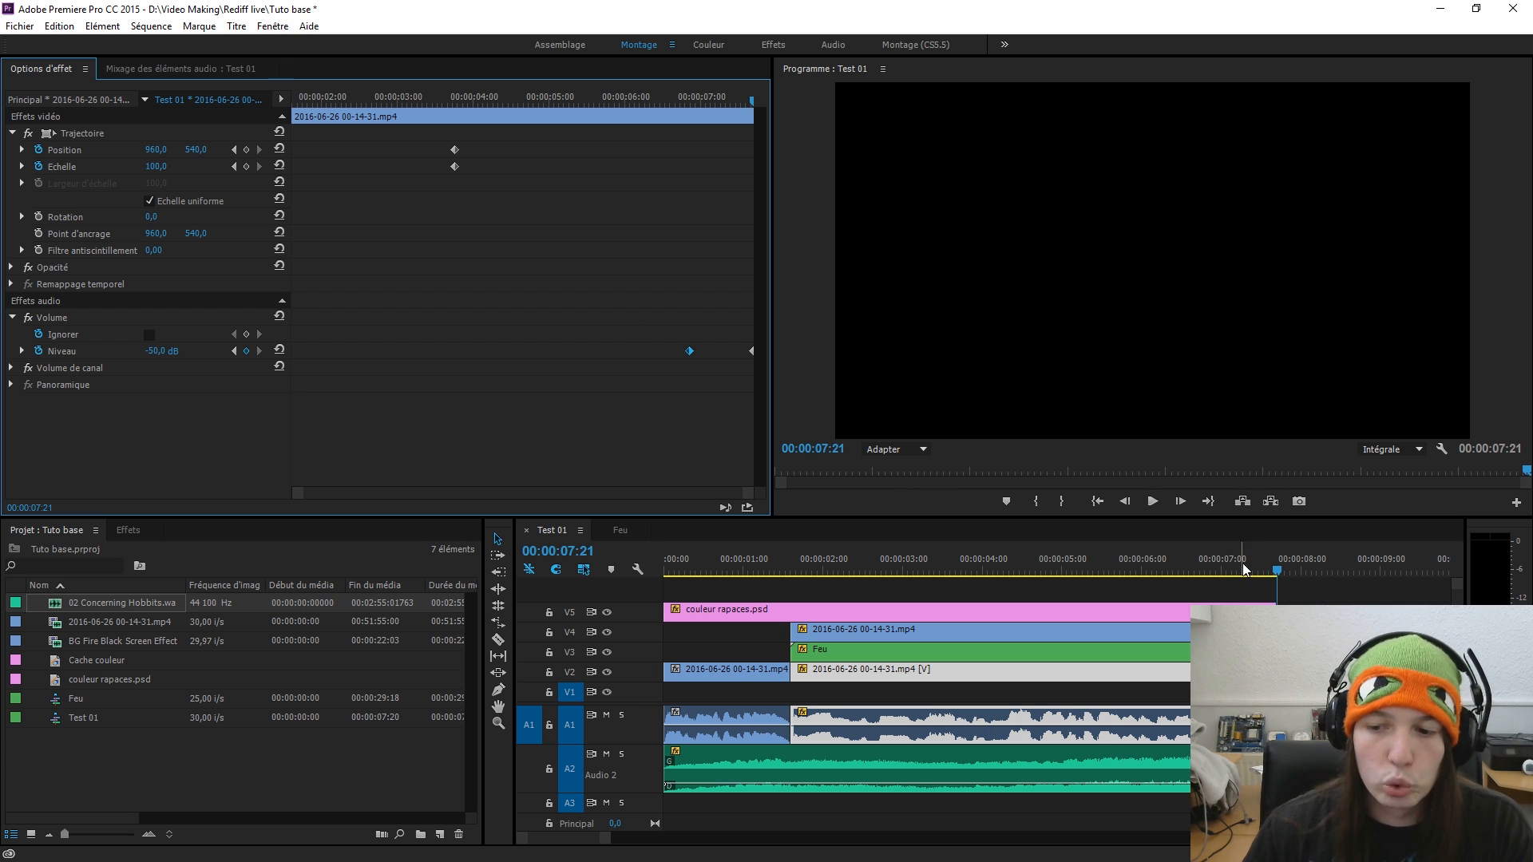
- Play the last second of the sequence to listen to the voice fade-out
drag(1244, 568, 1207, 562)
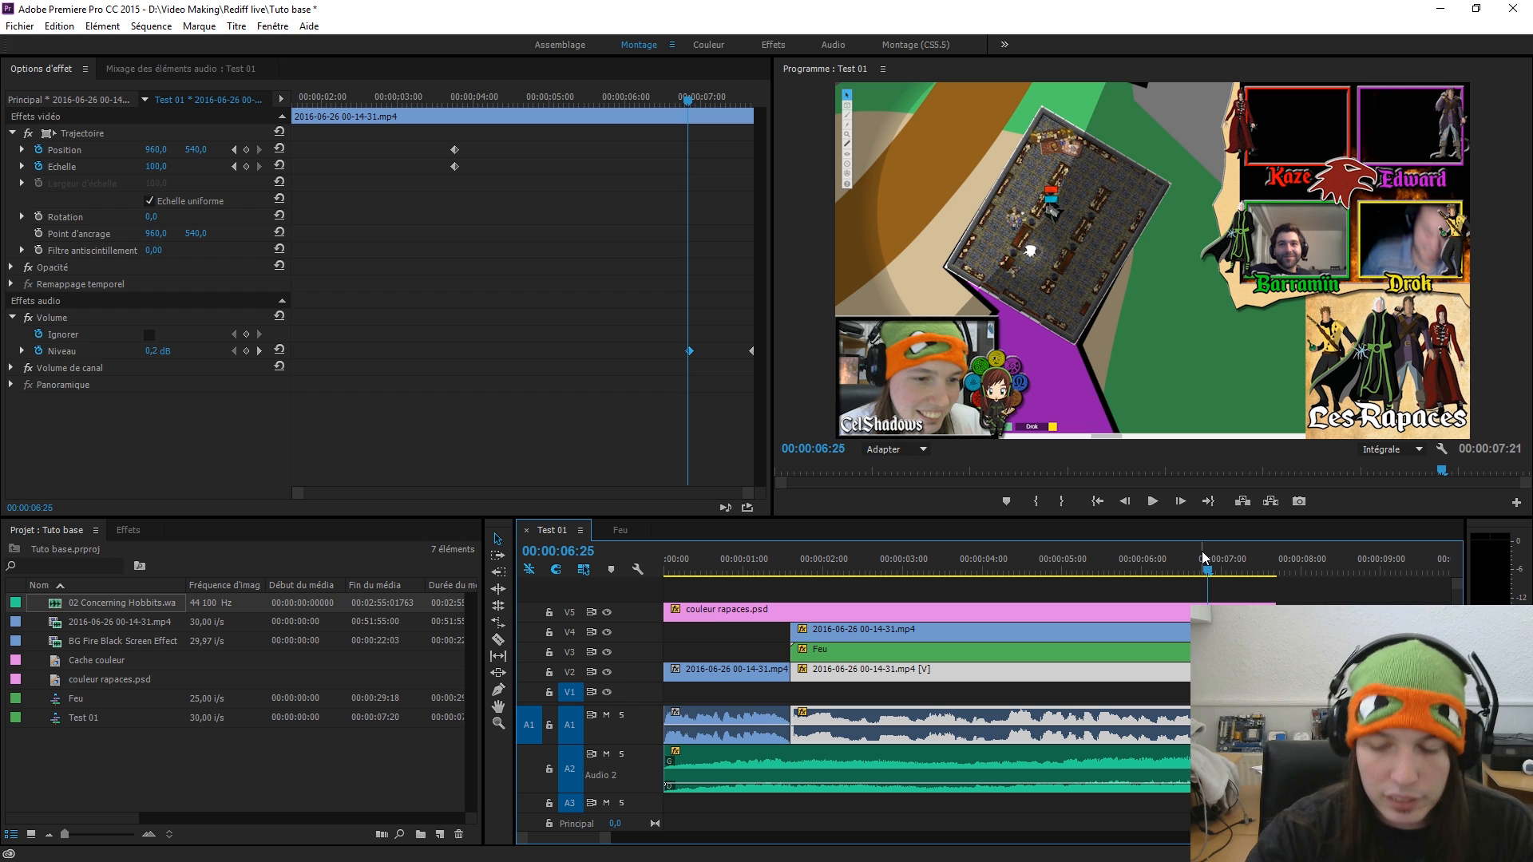
key(space)
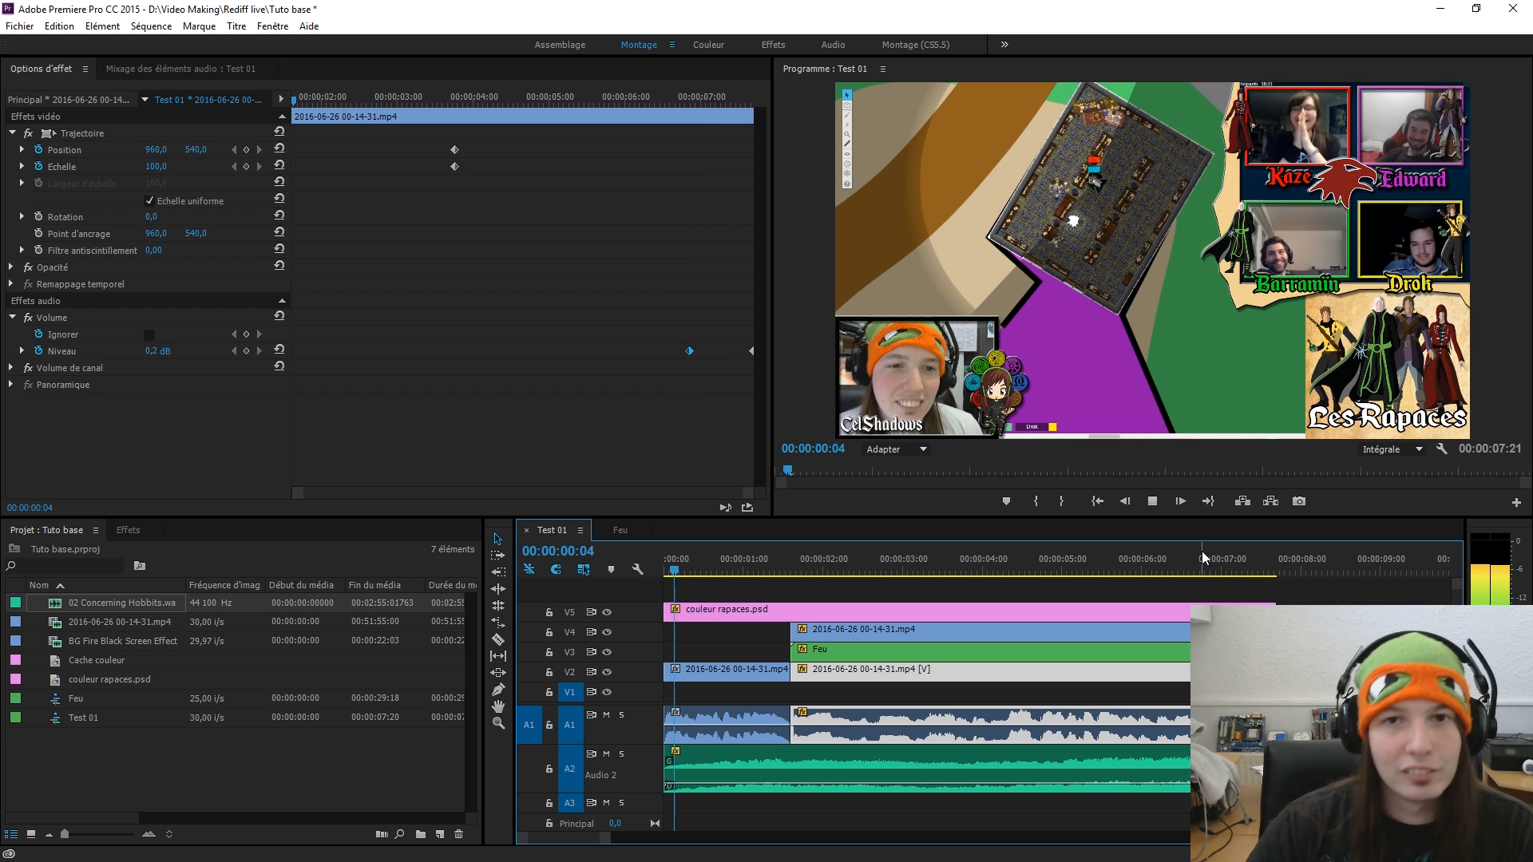
click(1182, 567)
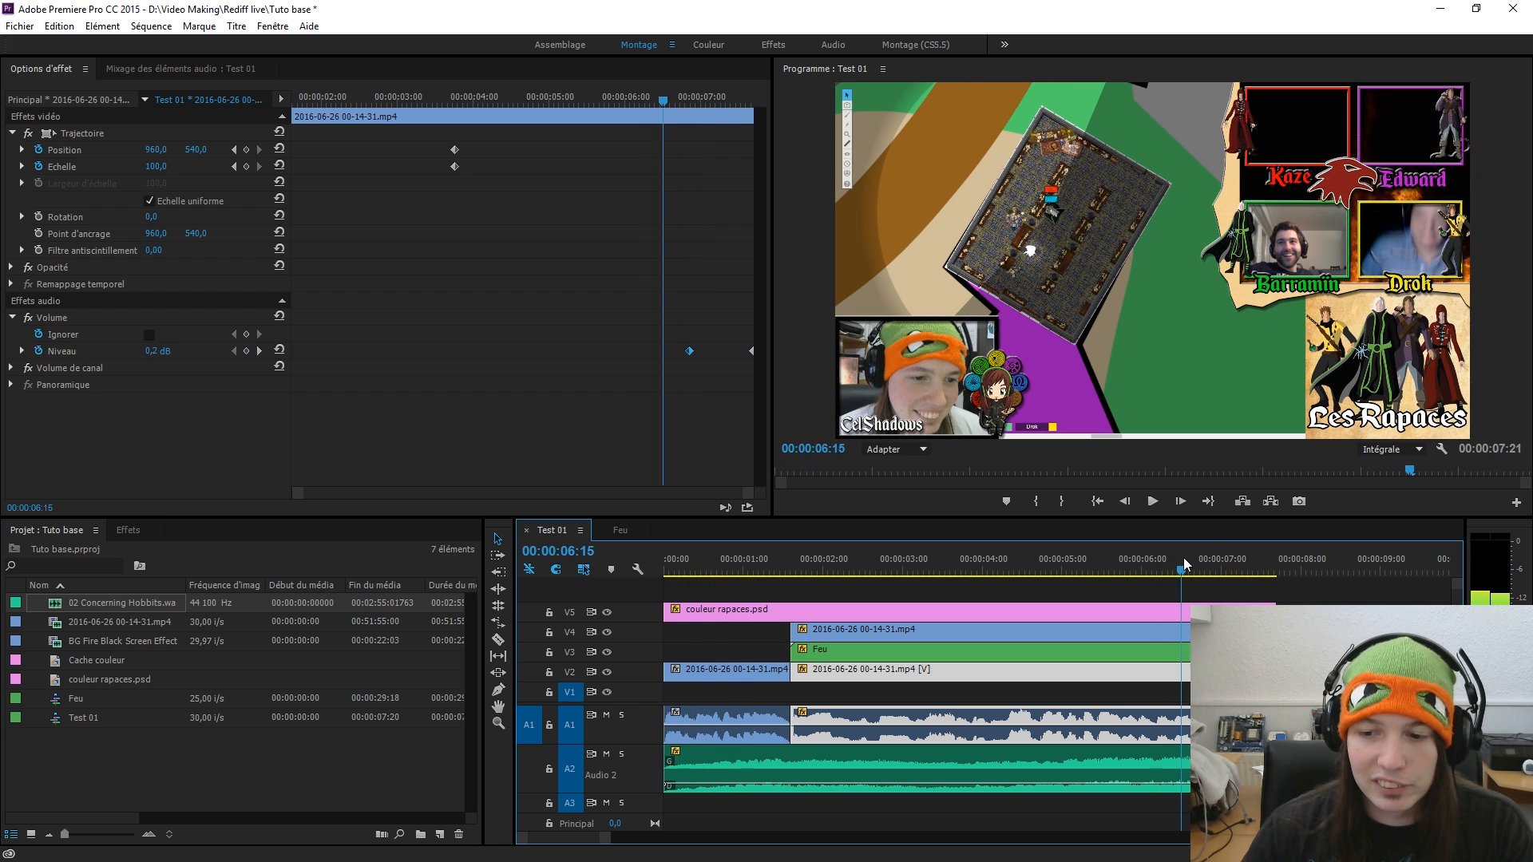
drag(1185, 565, 1216, 569)
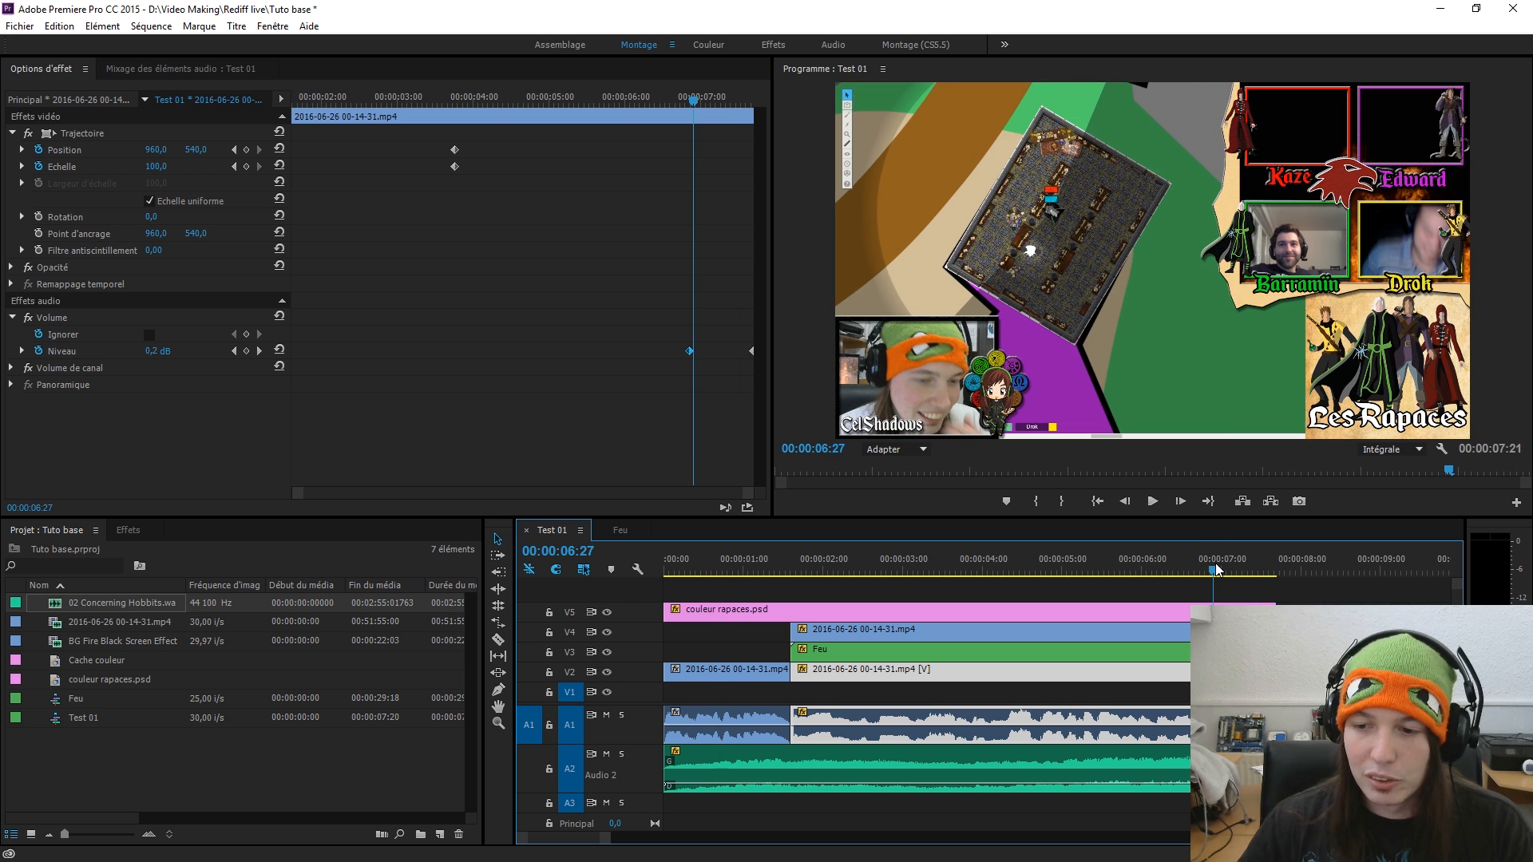
key(space)
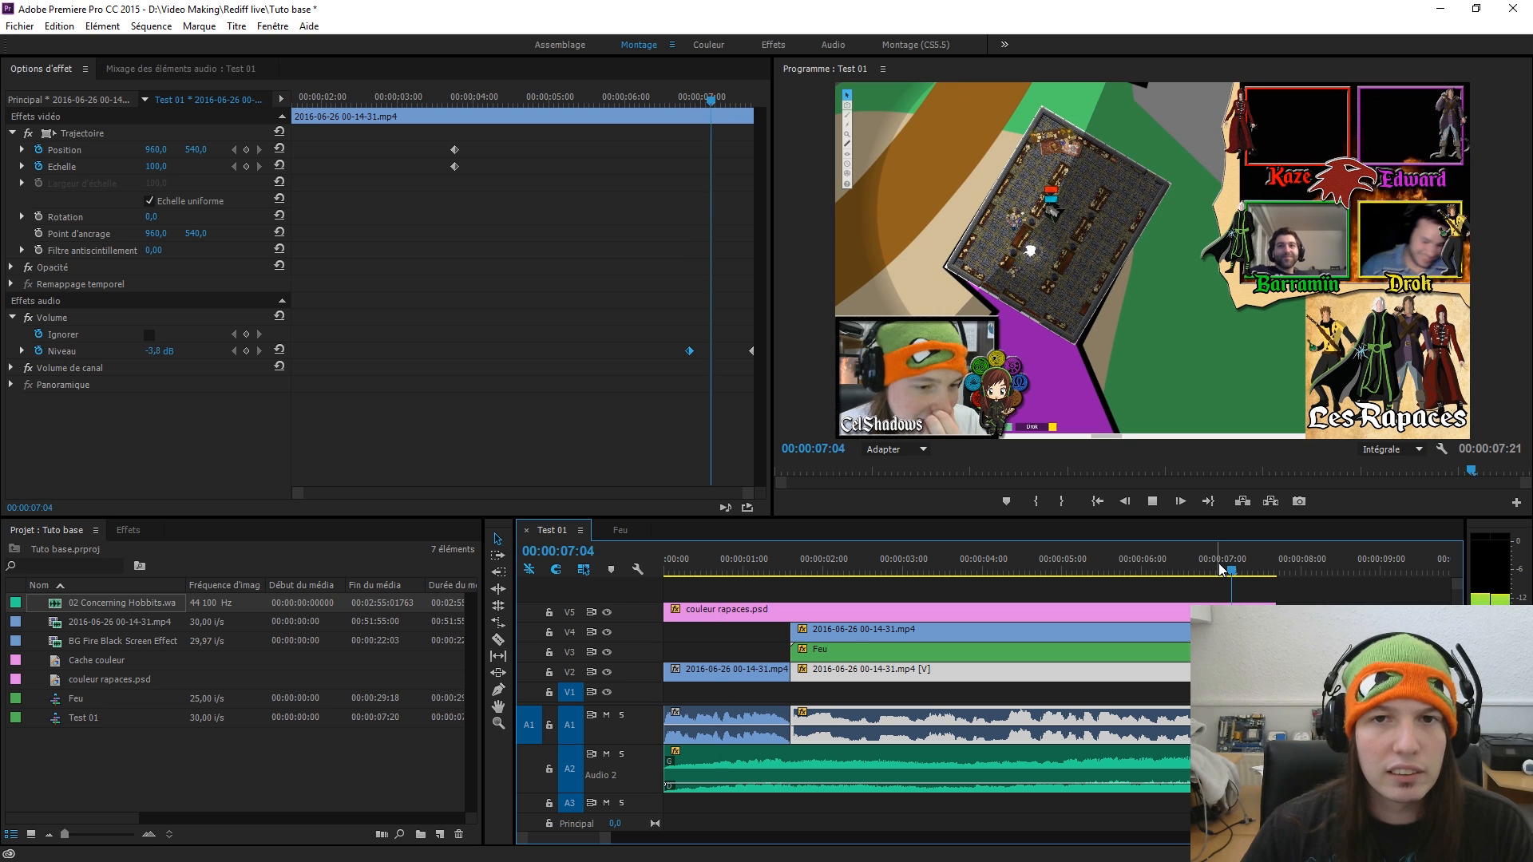
click(1200, 567)
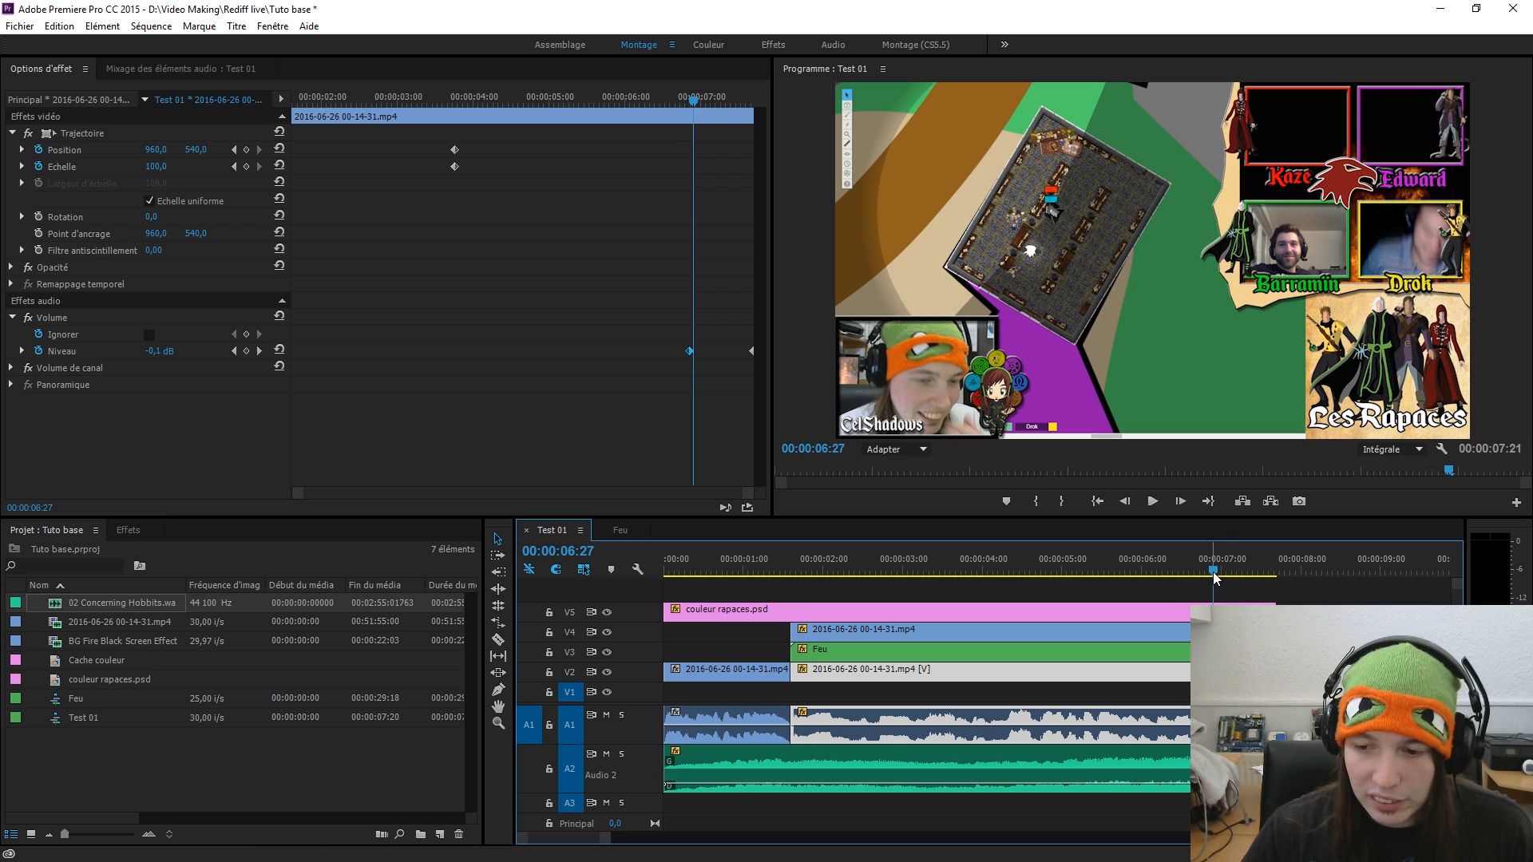
- Fade out 02 Concerning Hobbits.wav on A2 with a volume keyframe at 00:00:06:27 and -50 dB at 00:00:07:21, and play the ending
click(666, 783)
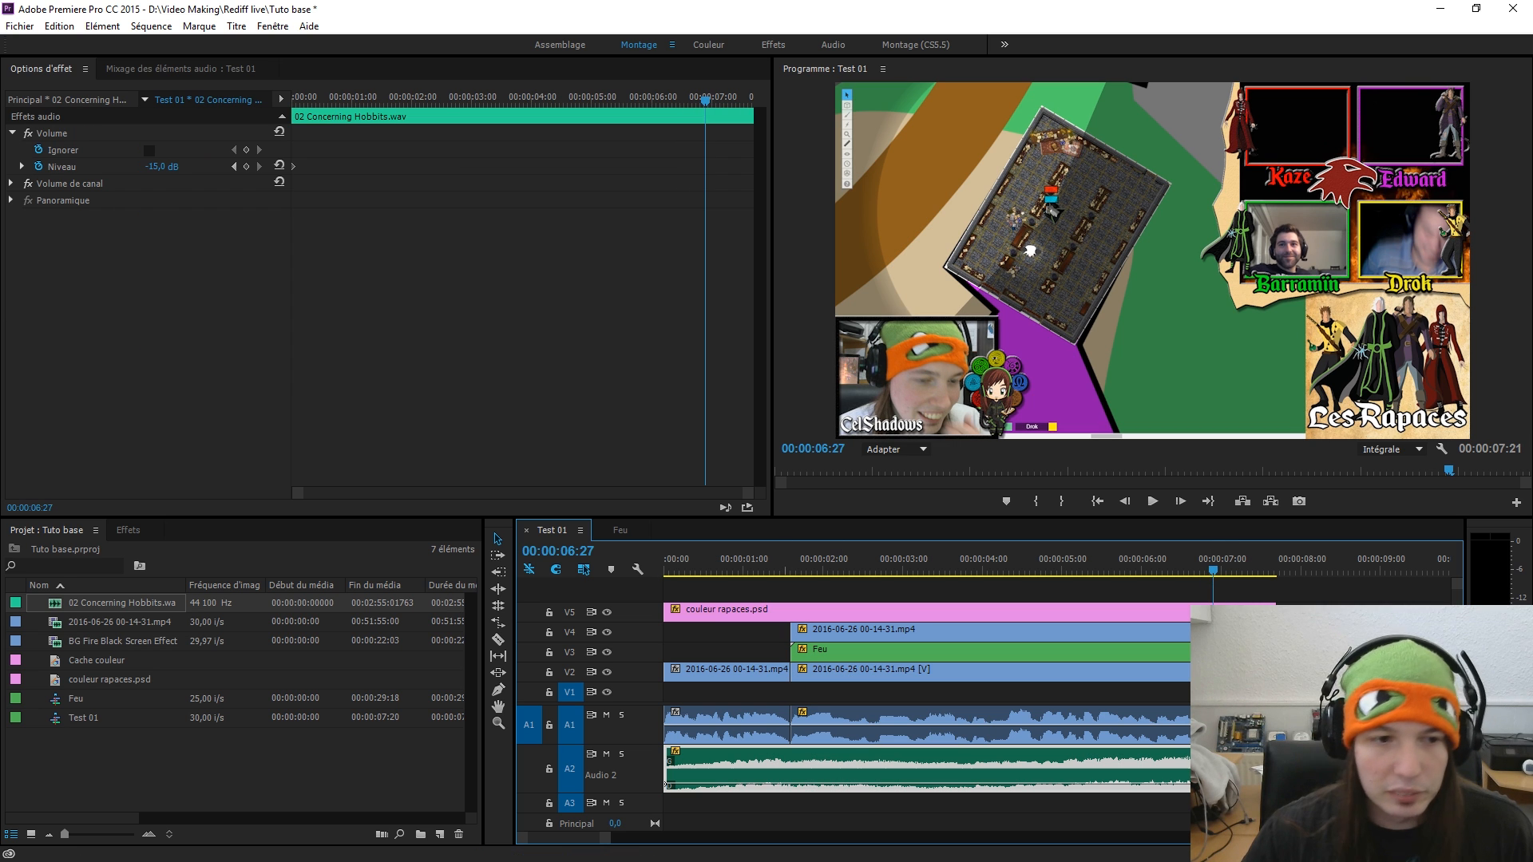
click(246, 166)
drag(746, 101, 755, 101)
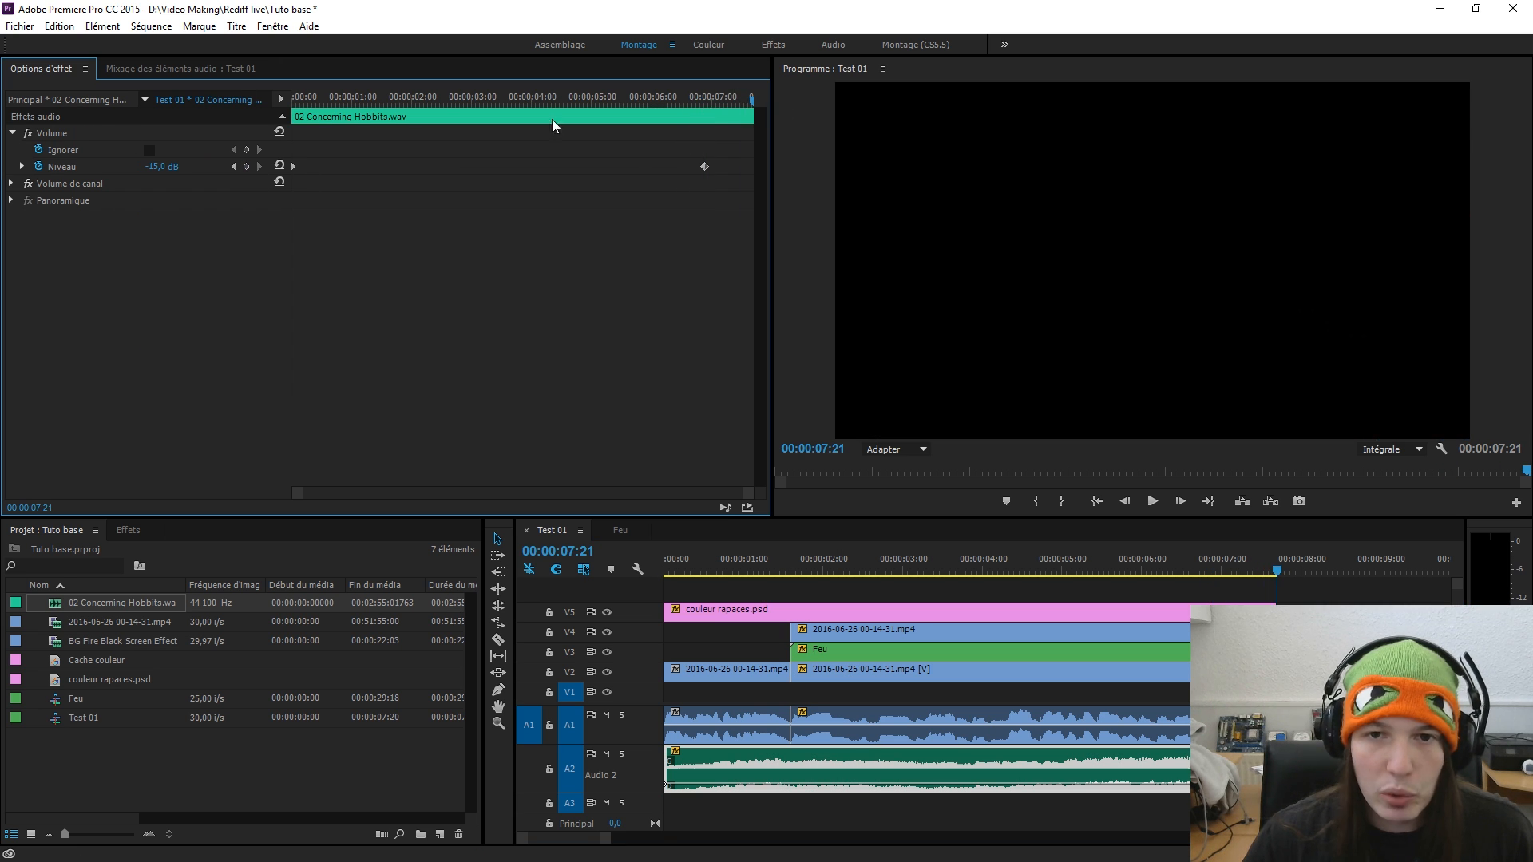
click(163, 168)
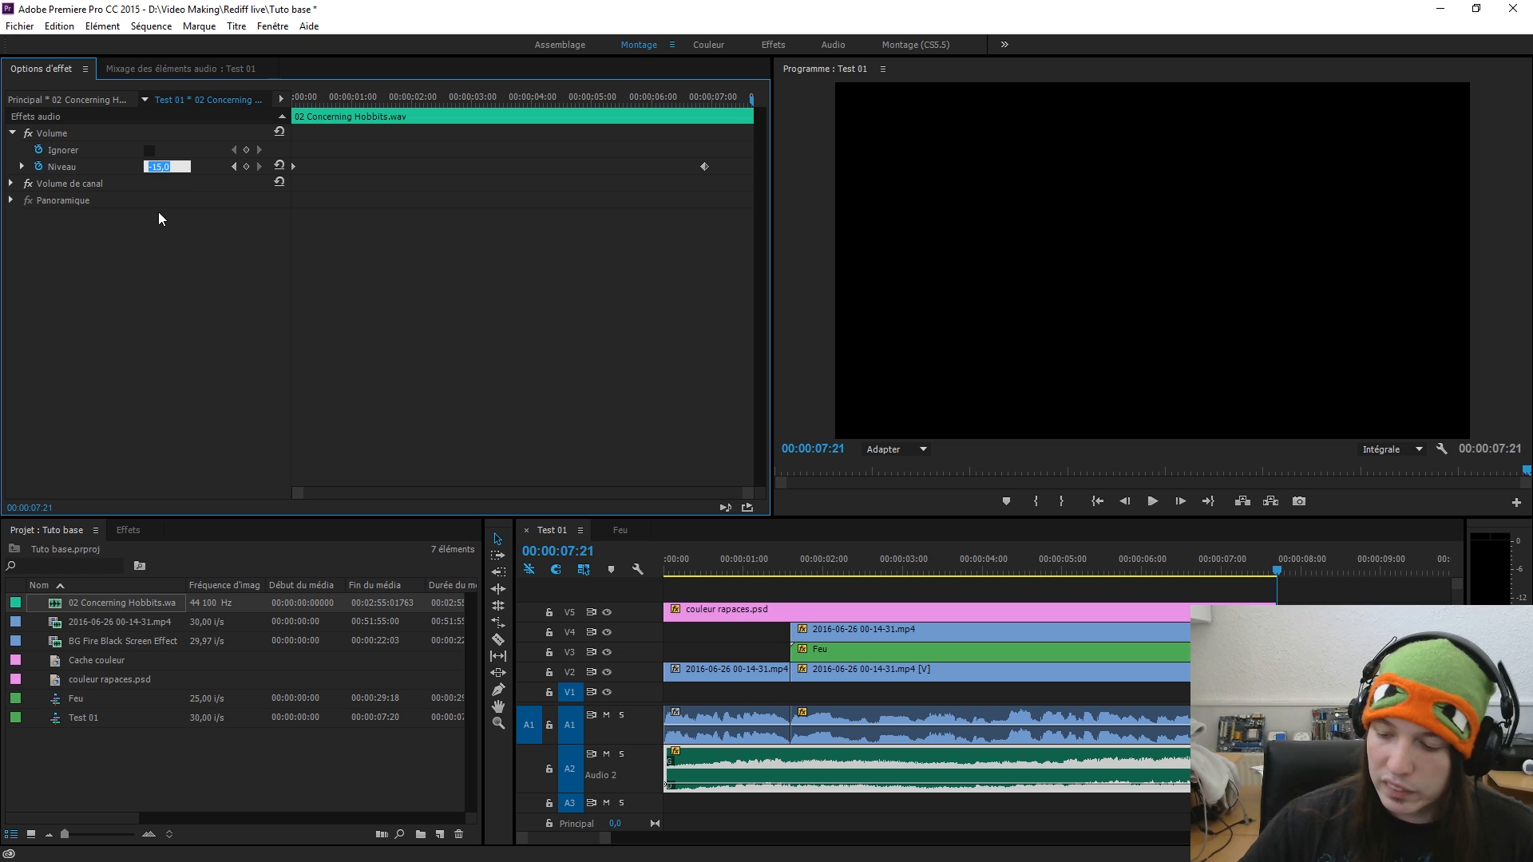
text(-5)
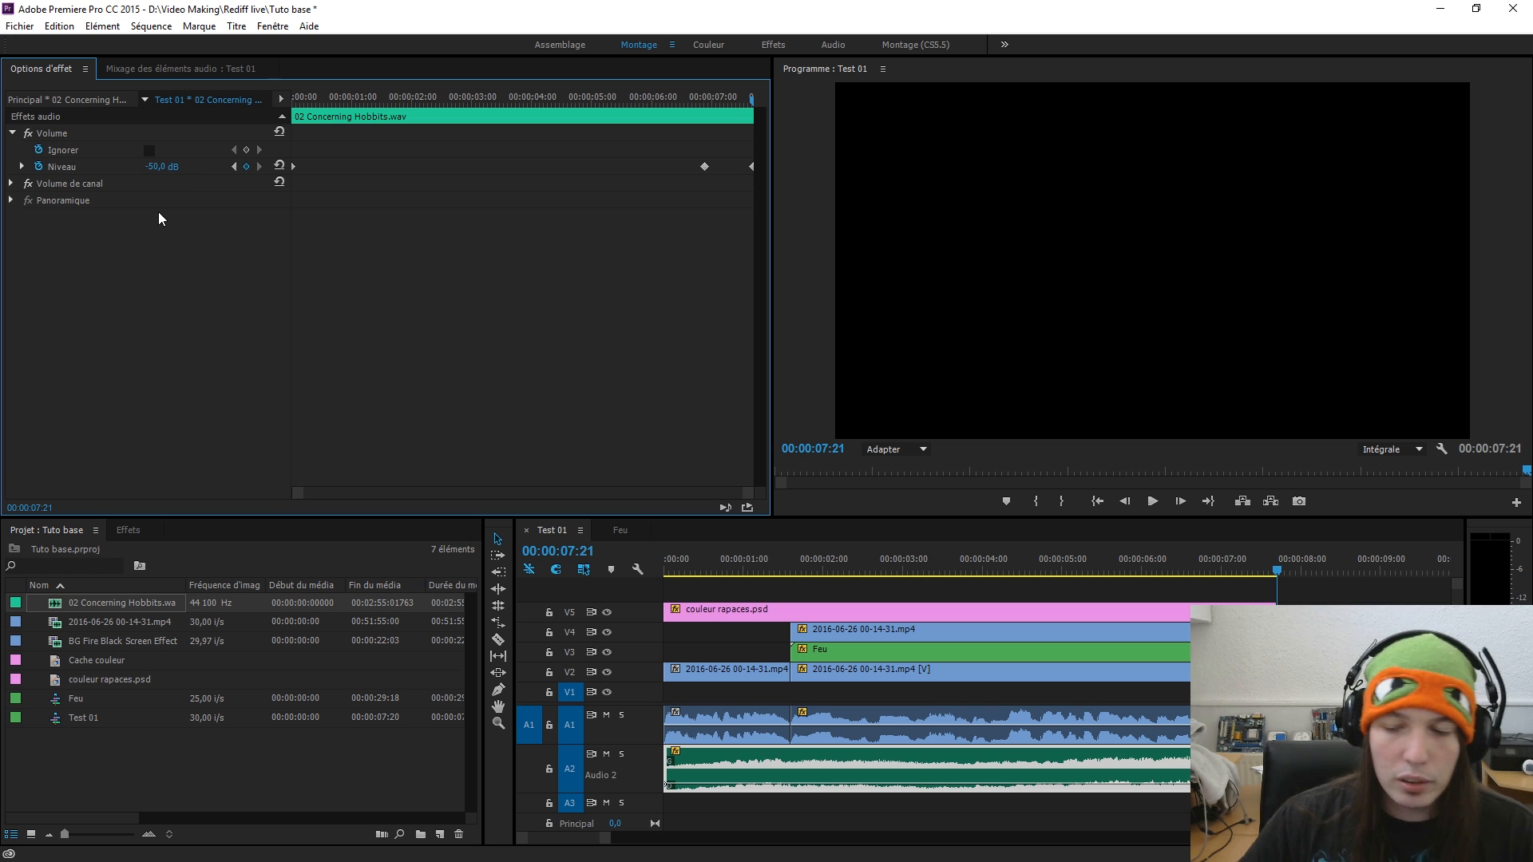
click(1200, 563)
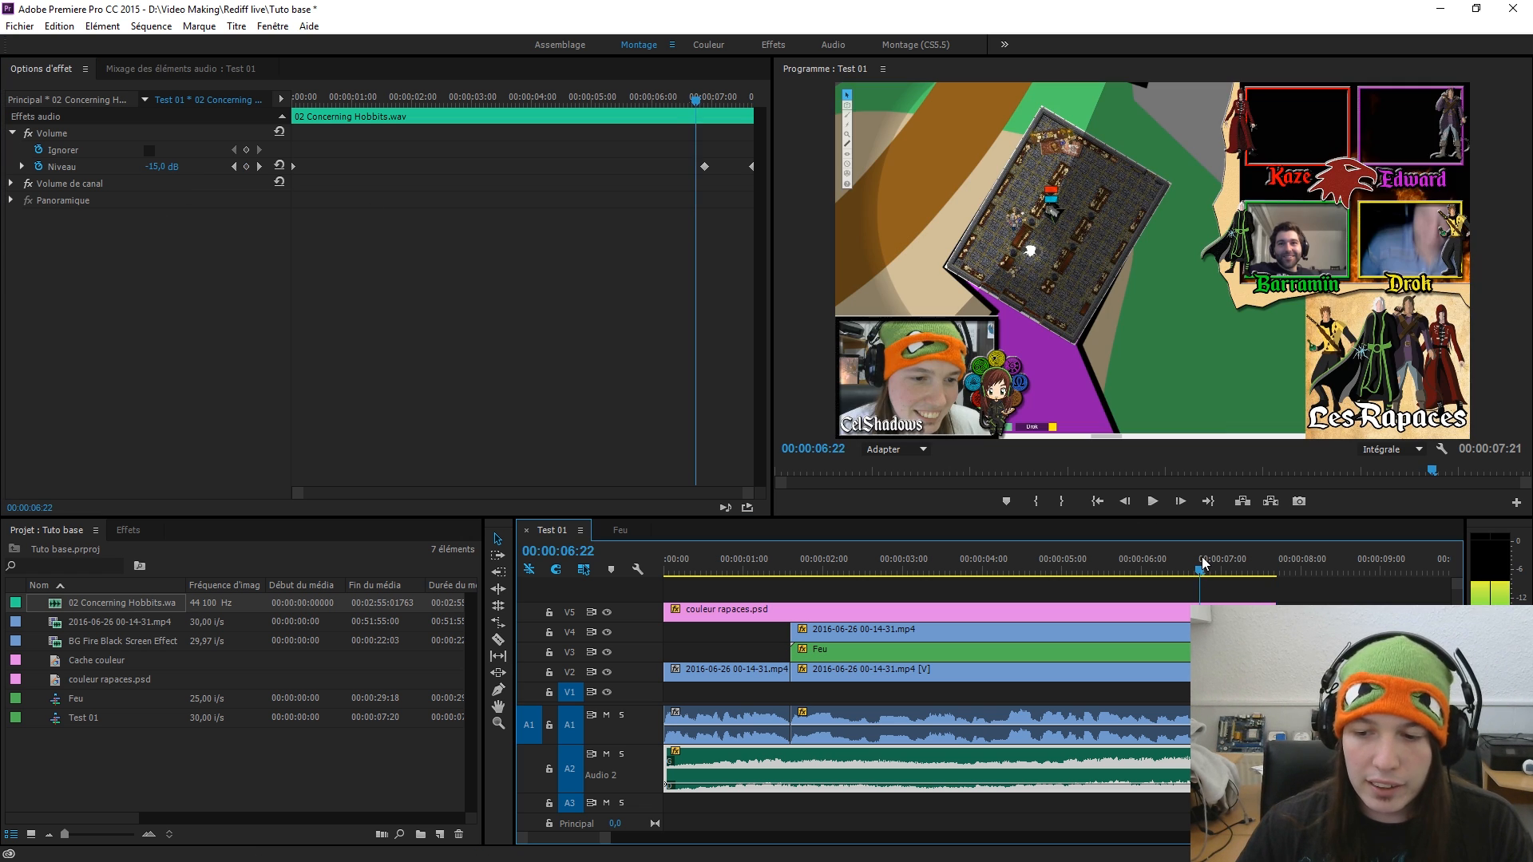
key(space)
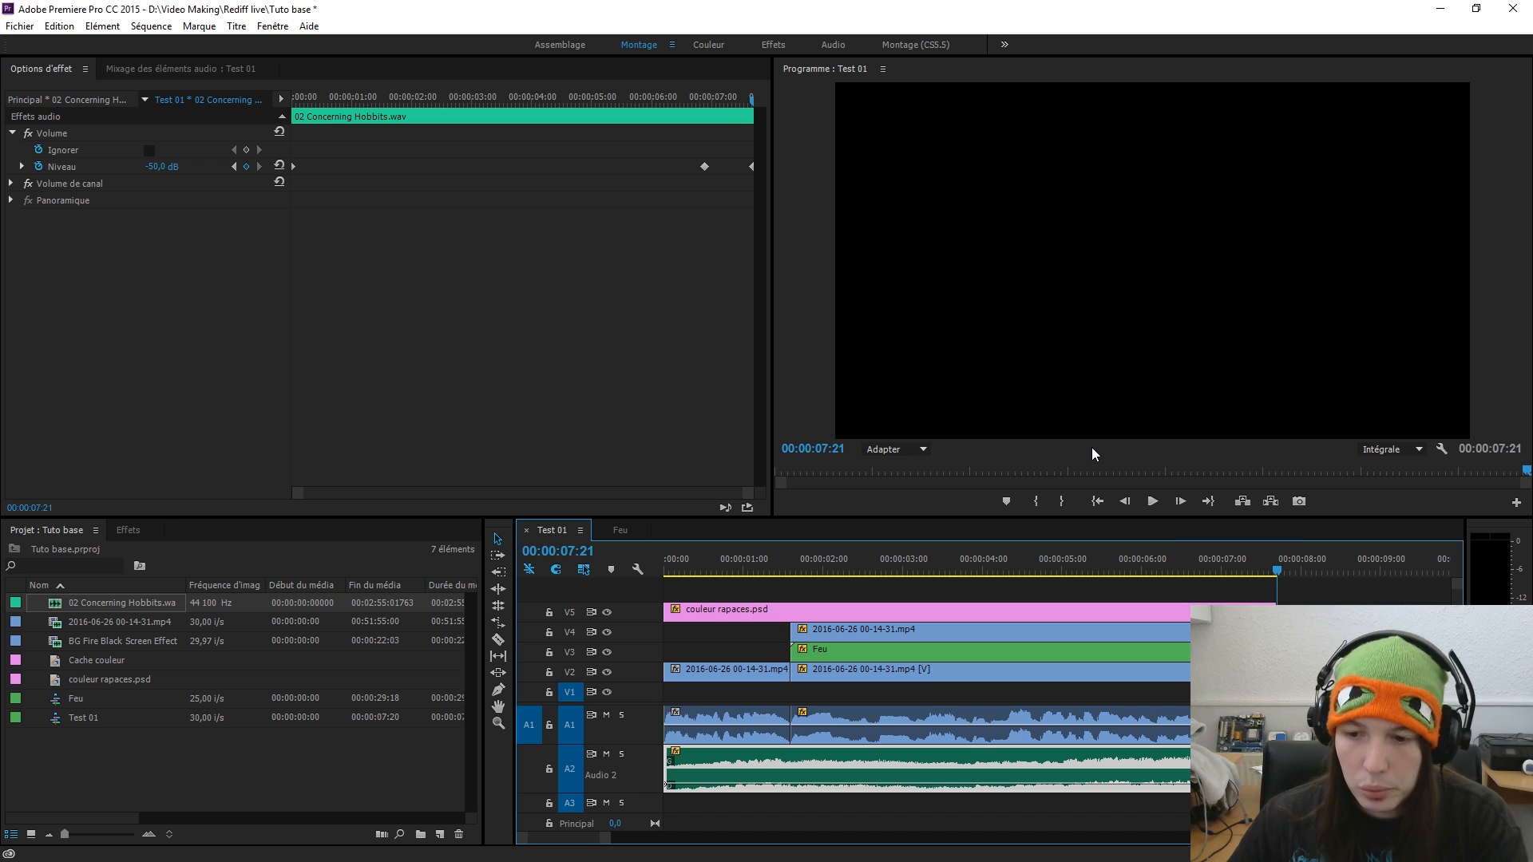
- Play the sequence from 00:00:02:15 and replay the passage just before 00:00:03:24 to locate the voice section needing adjustment
click(862, 557)
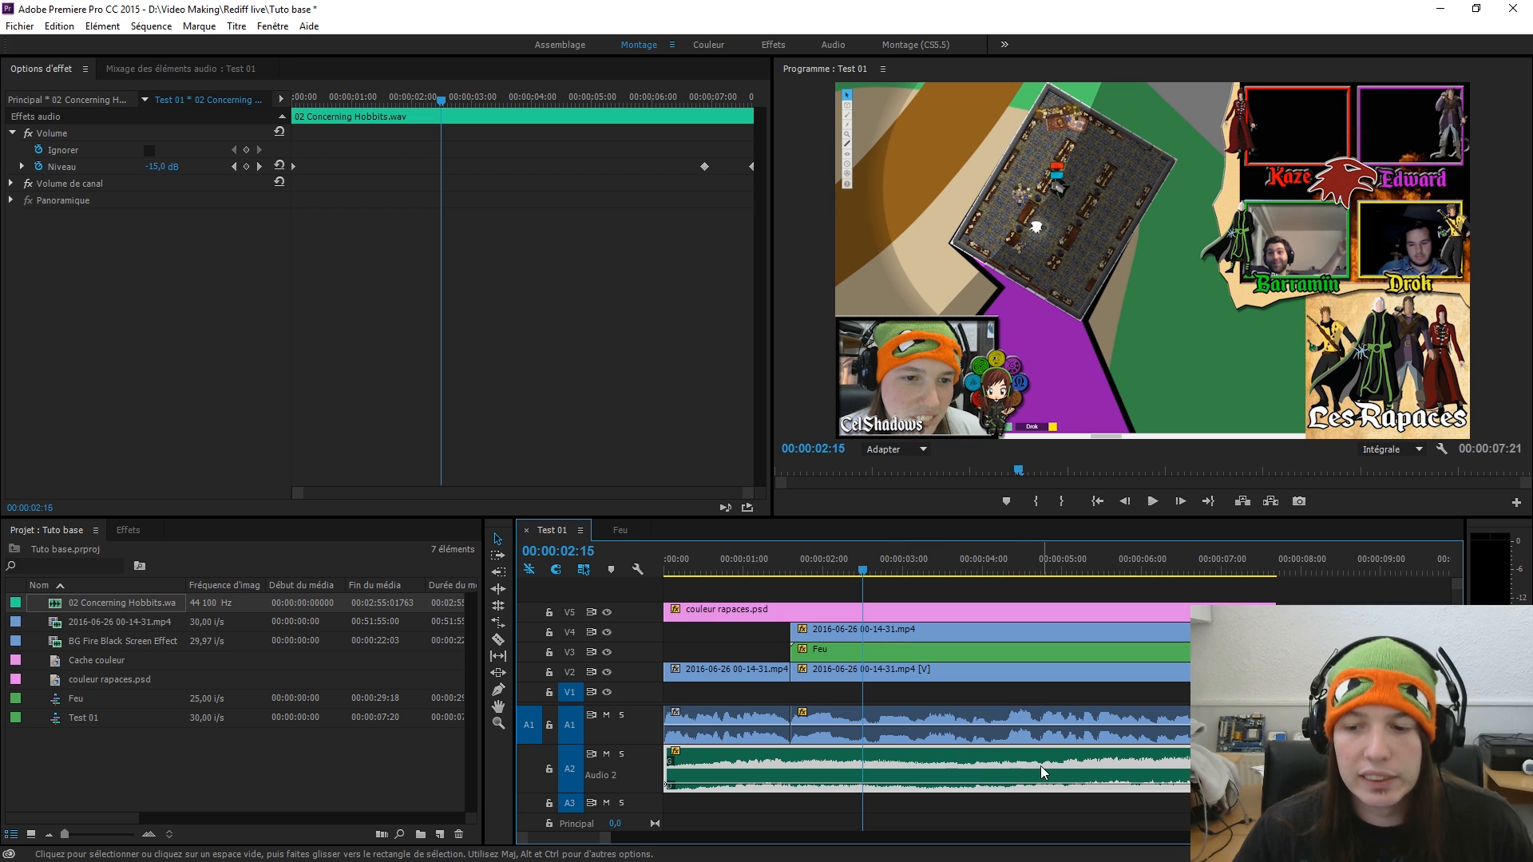
key(space)
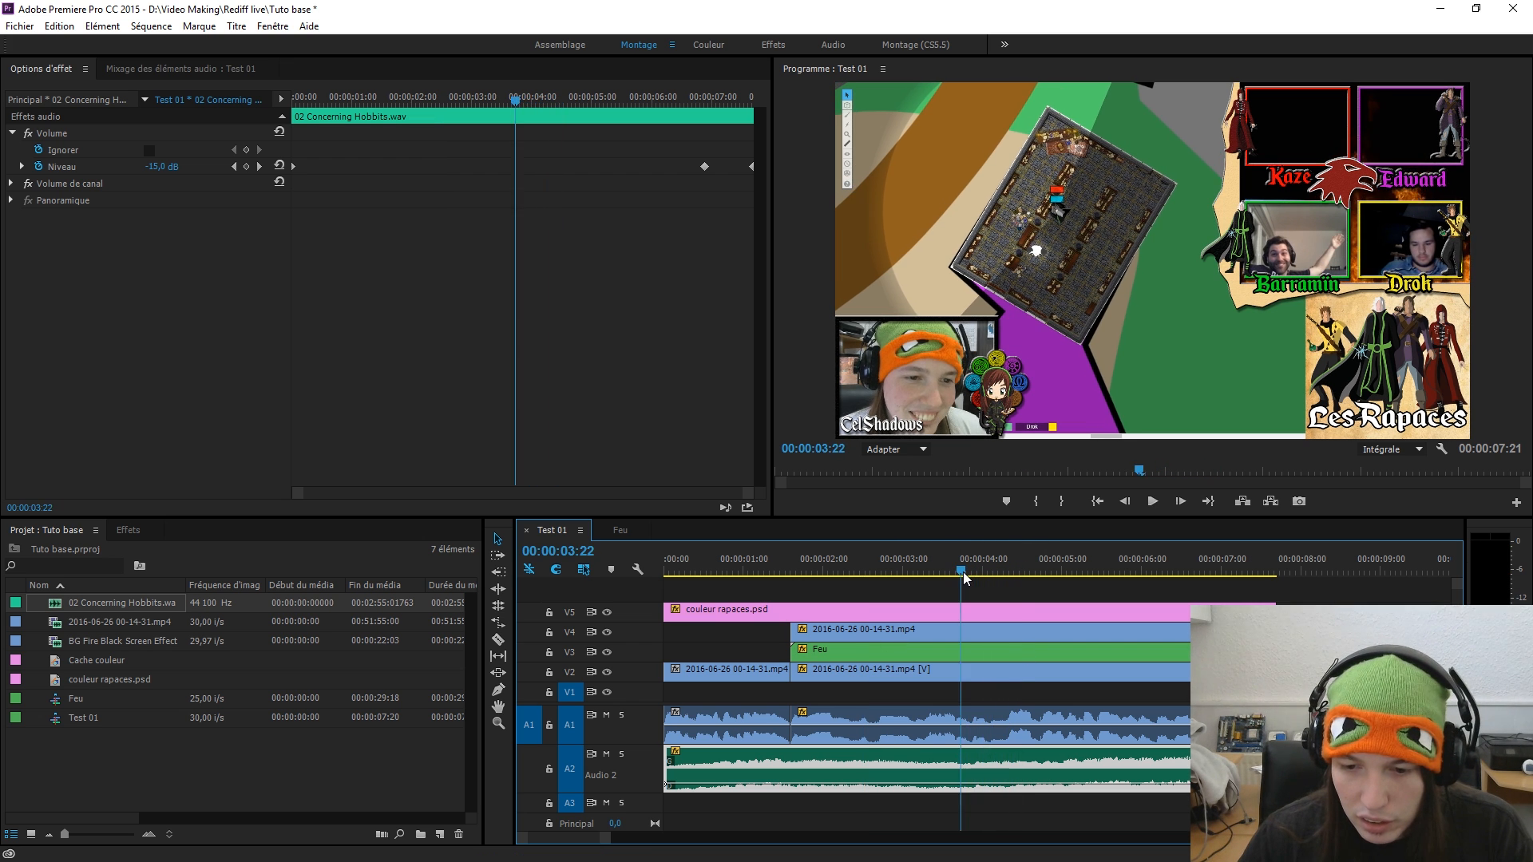
drag(962, 571, 924, 575)
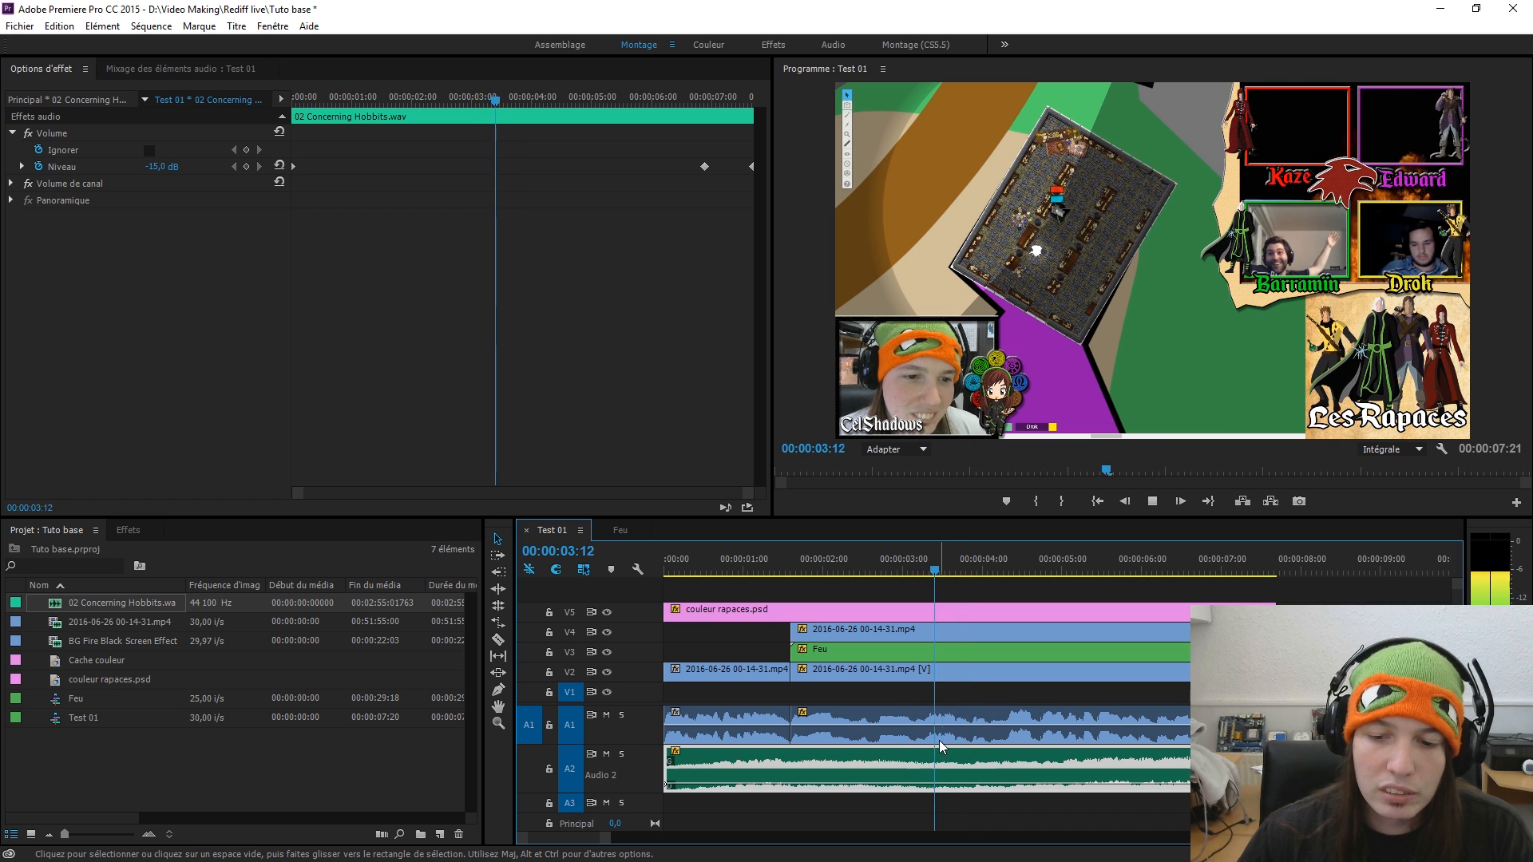
key(space)
click(968, 568)
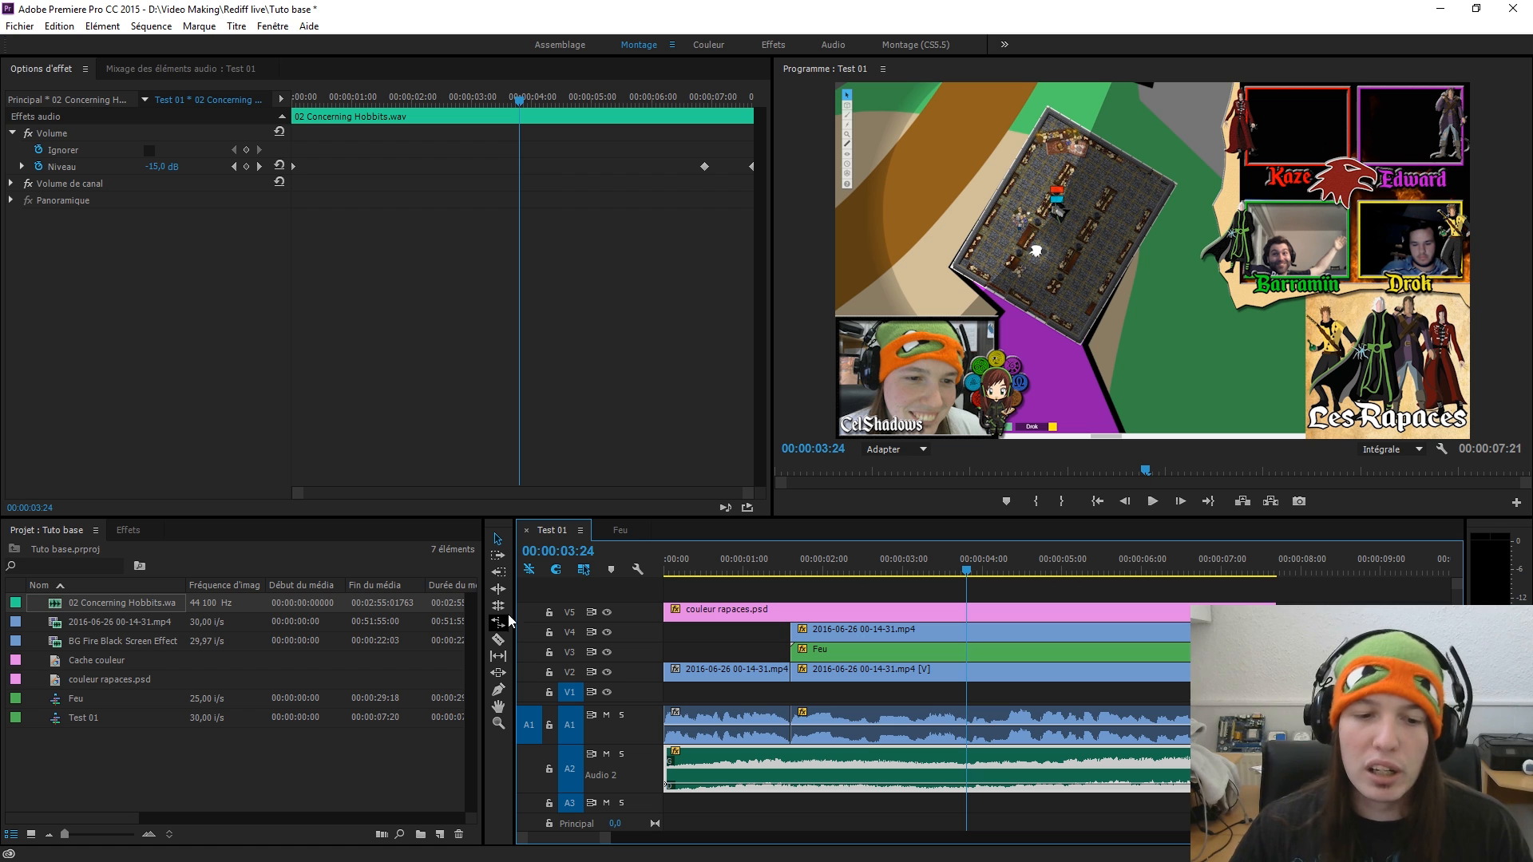
click(496, 641)
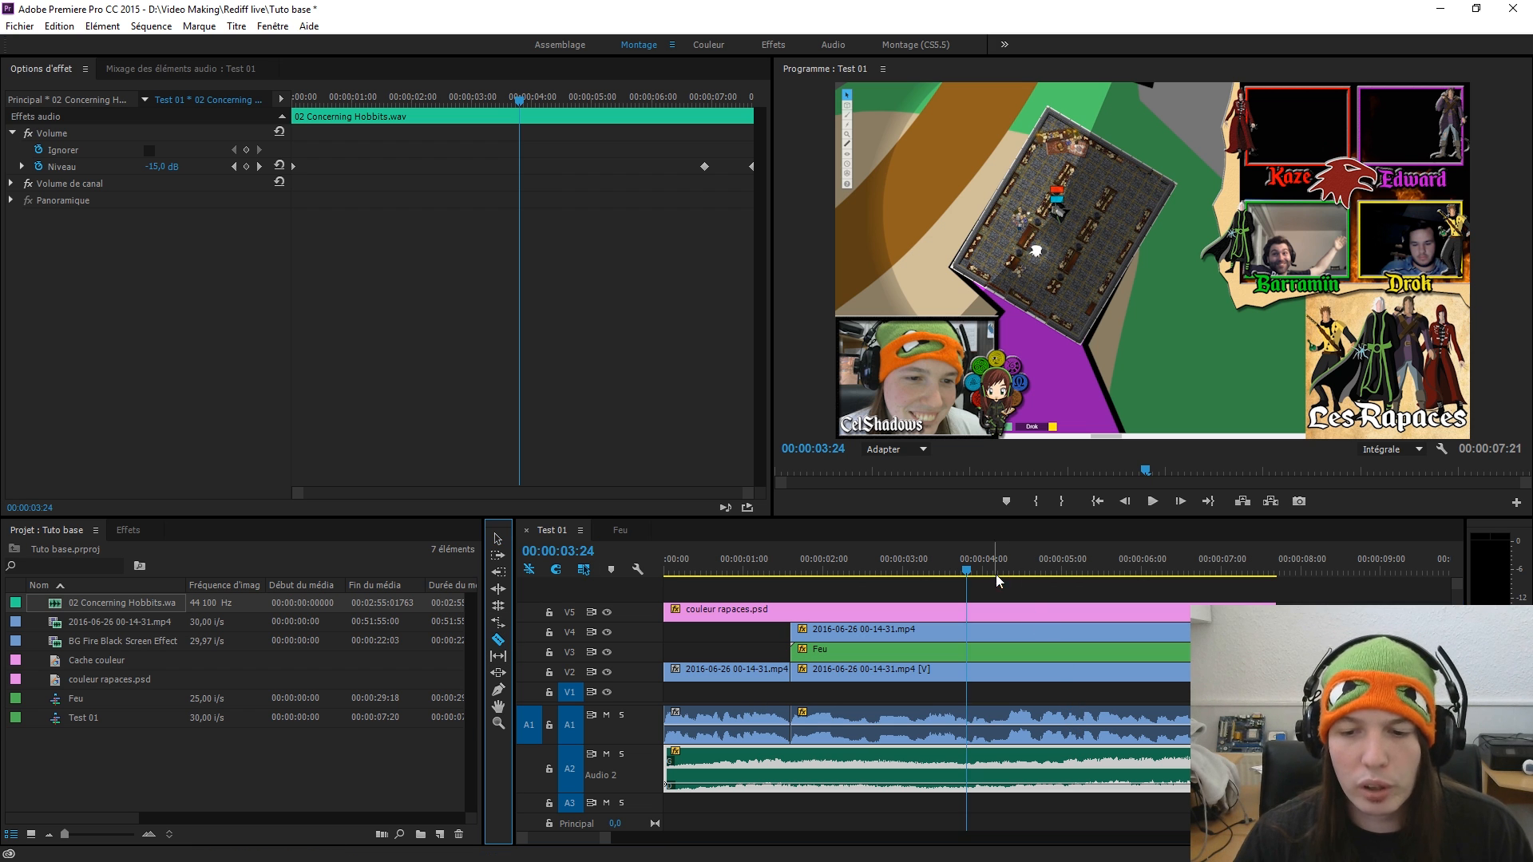
click(945, 568)
click(966, 569)
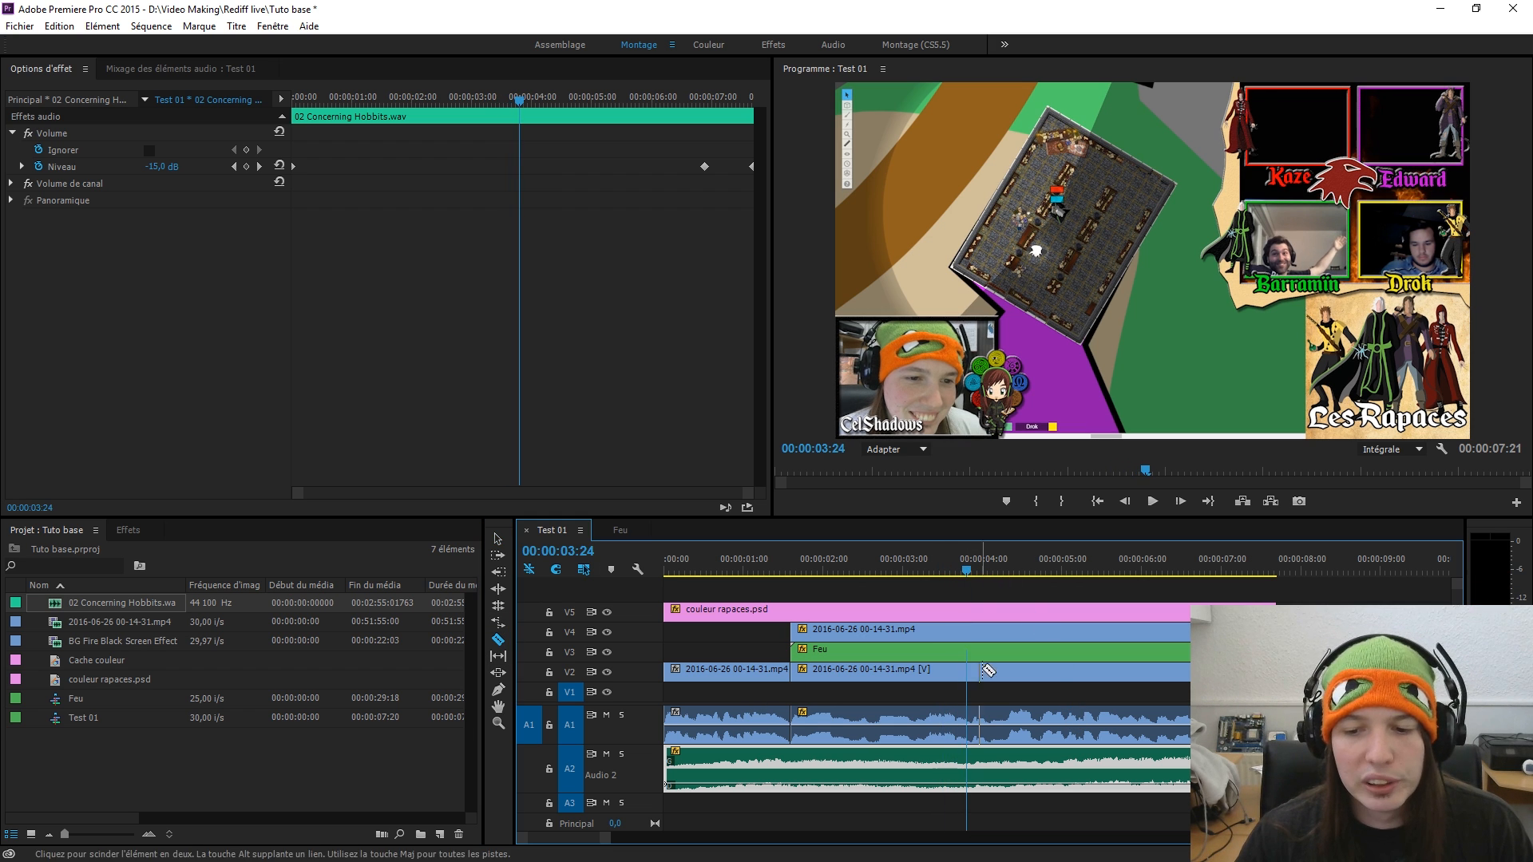
click(491, 543)
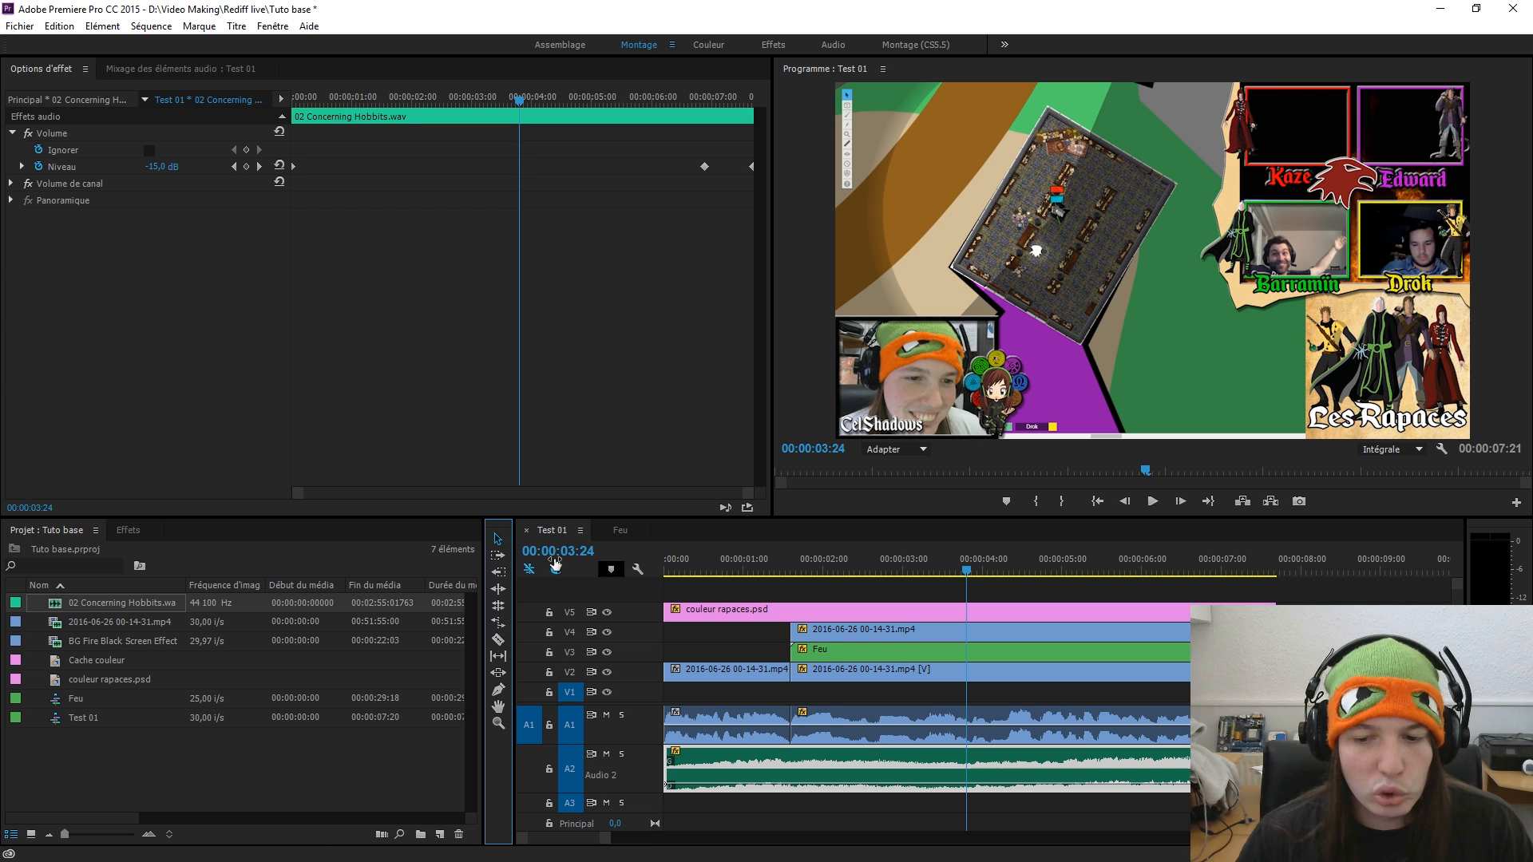
click(878, 672)
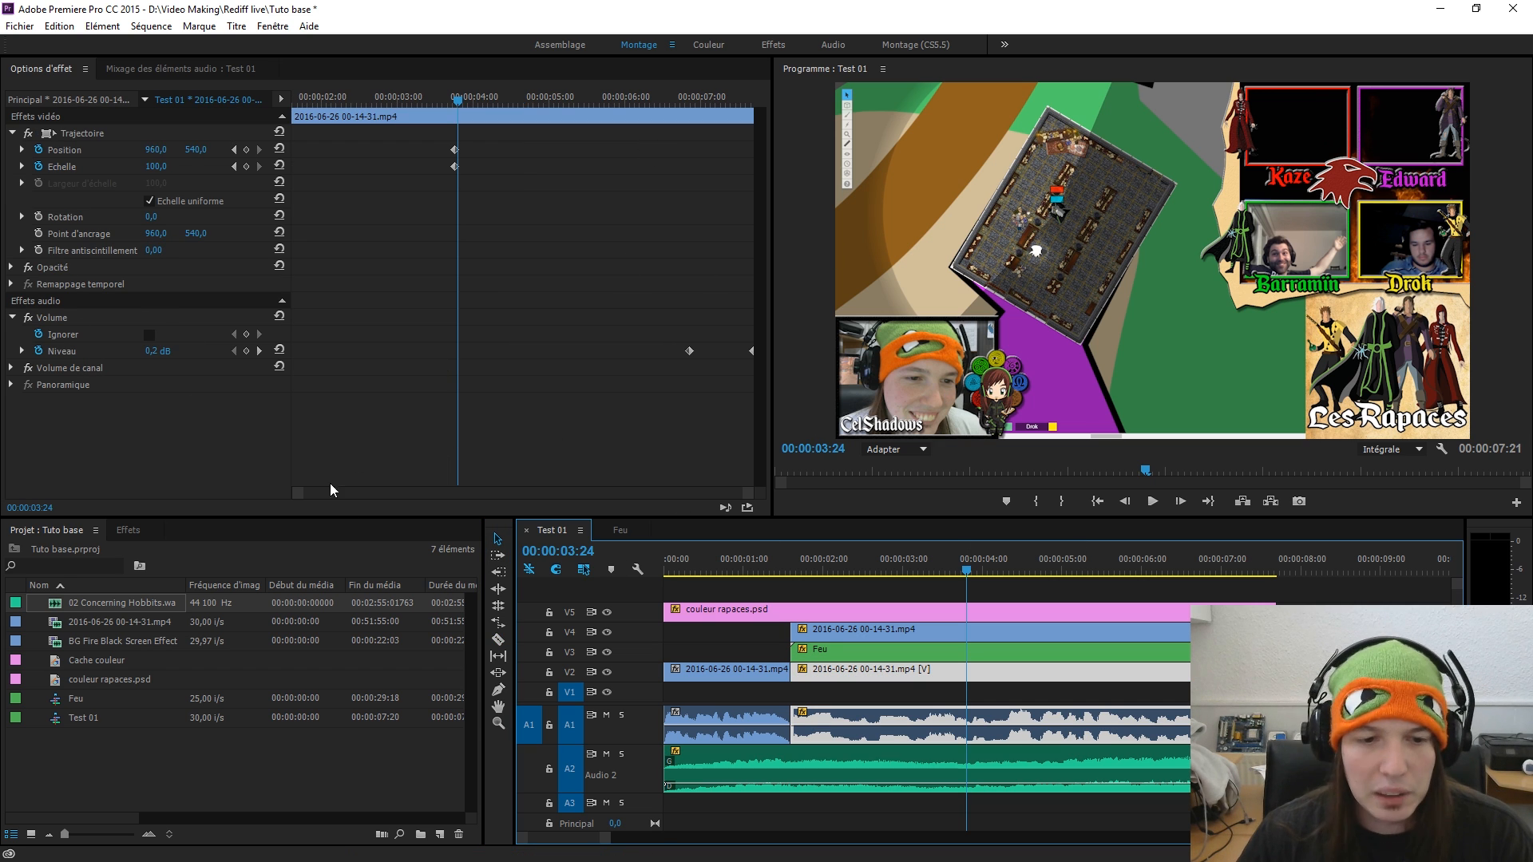
- Split the second voice clip's audio on A1 with two razor cuts, shortly before and after 00:00:04:00, to isolate a short section
click(498, 639)
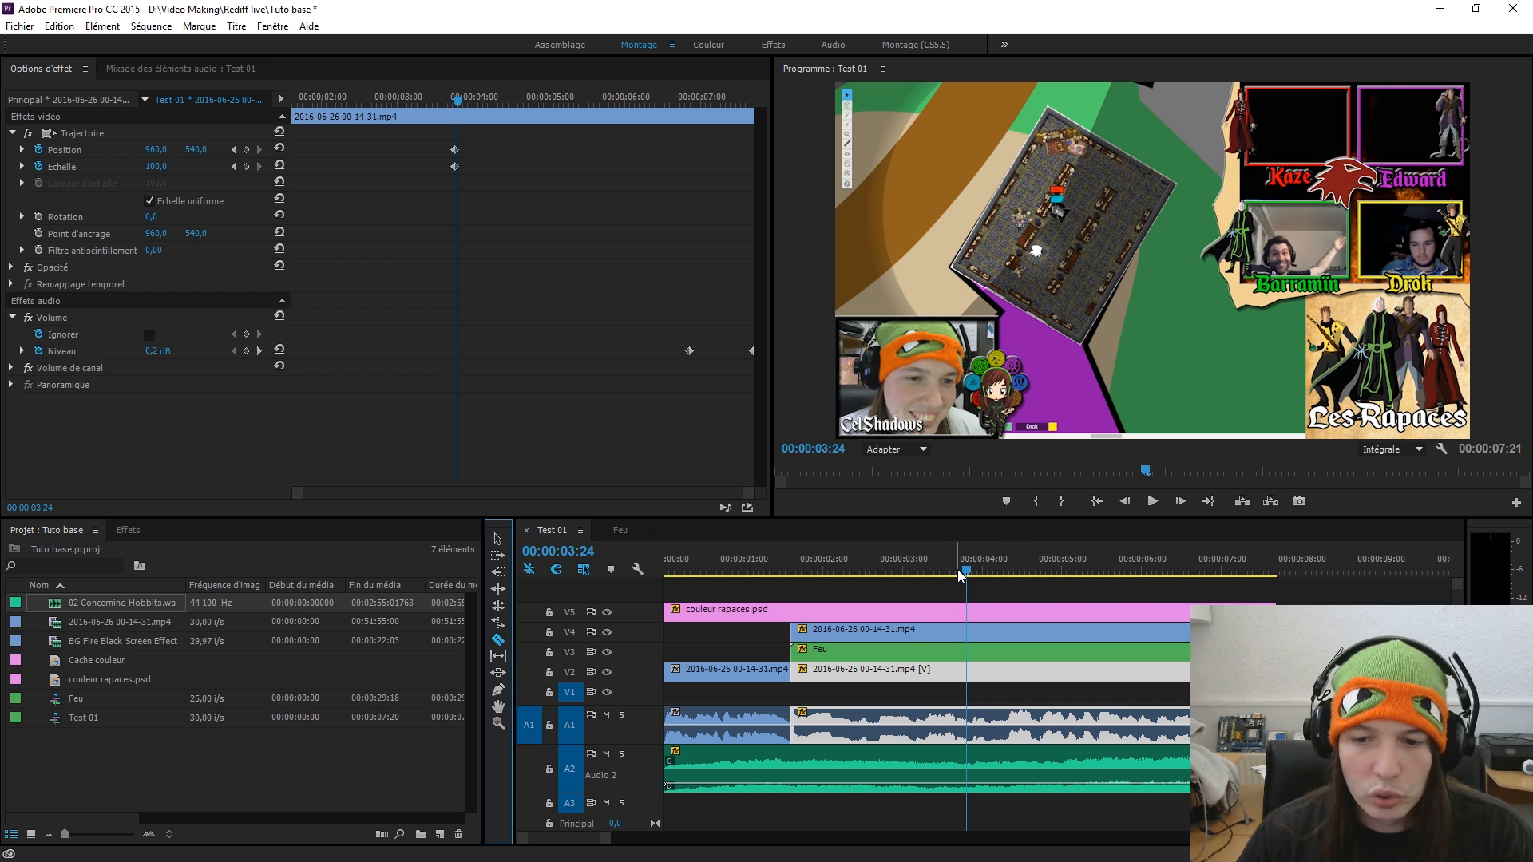
drag(960, 573, 919, 573)
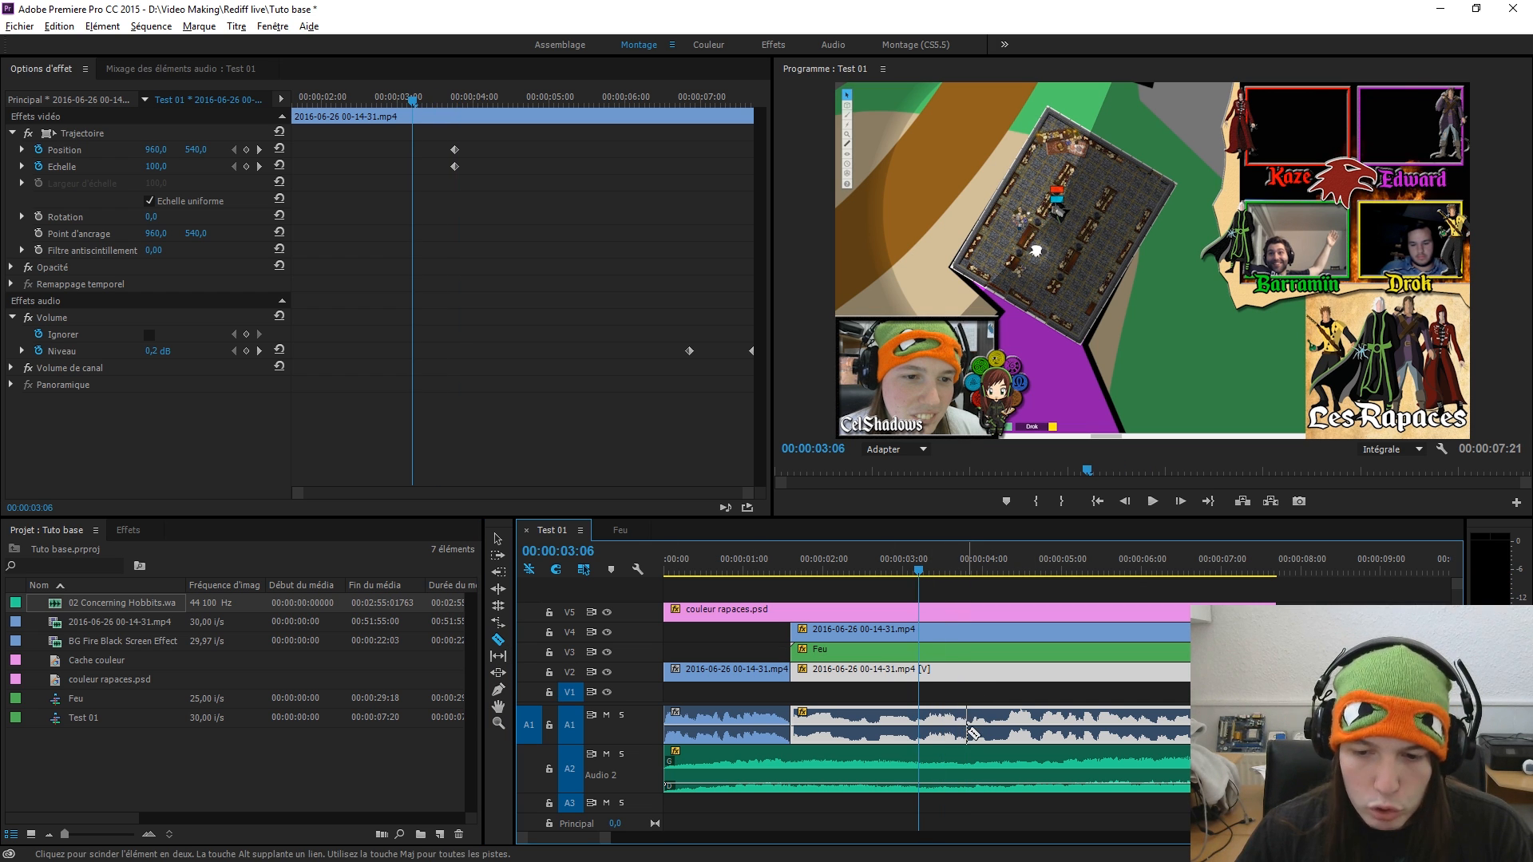
click(970, 732)
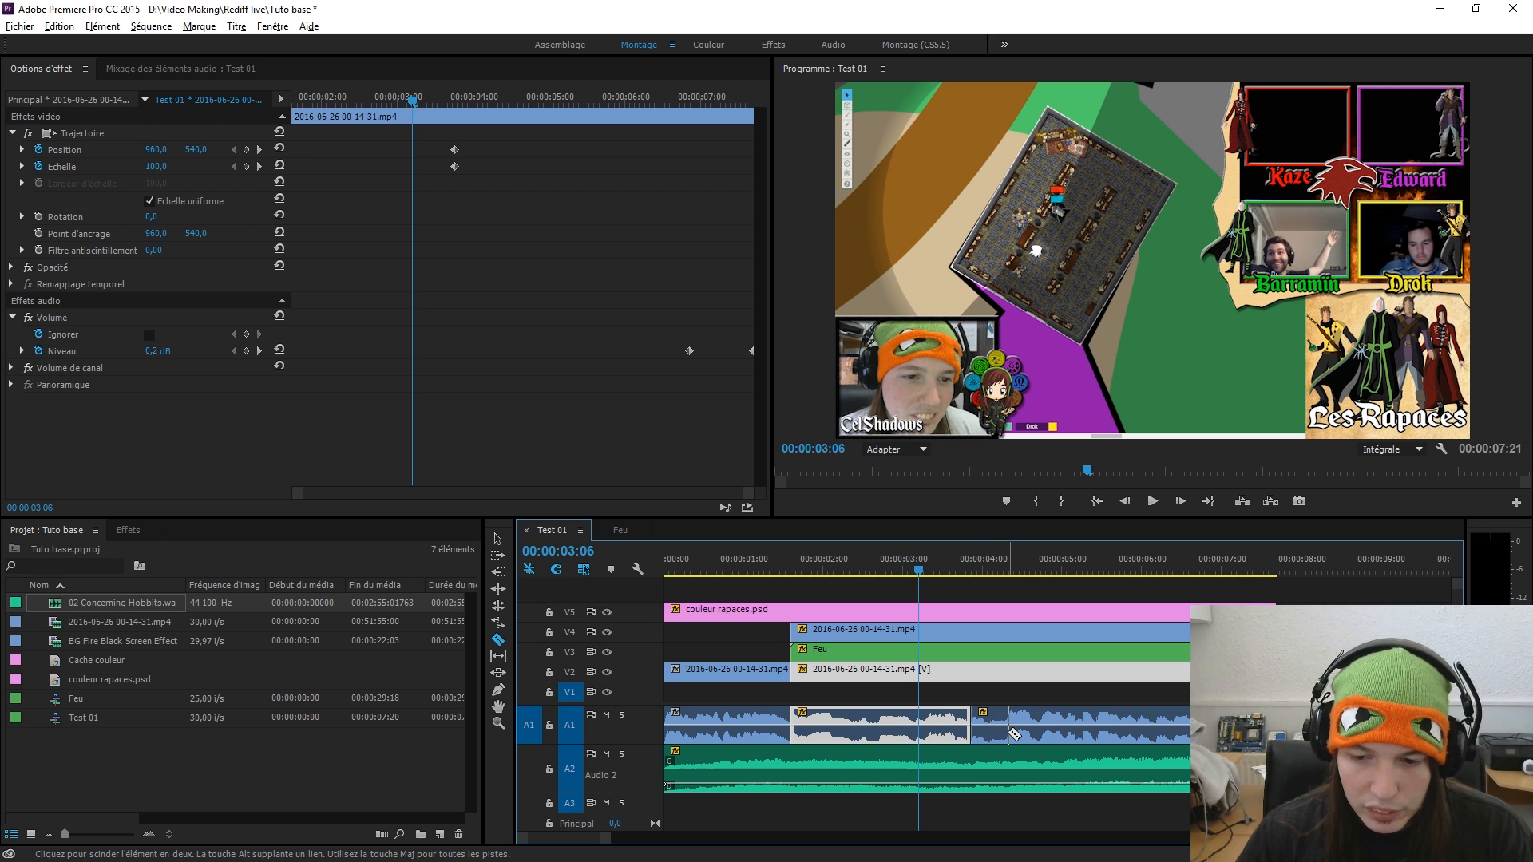
click(1007, 732)
key(v)
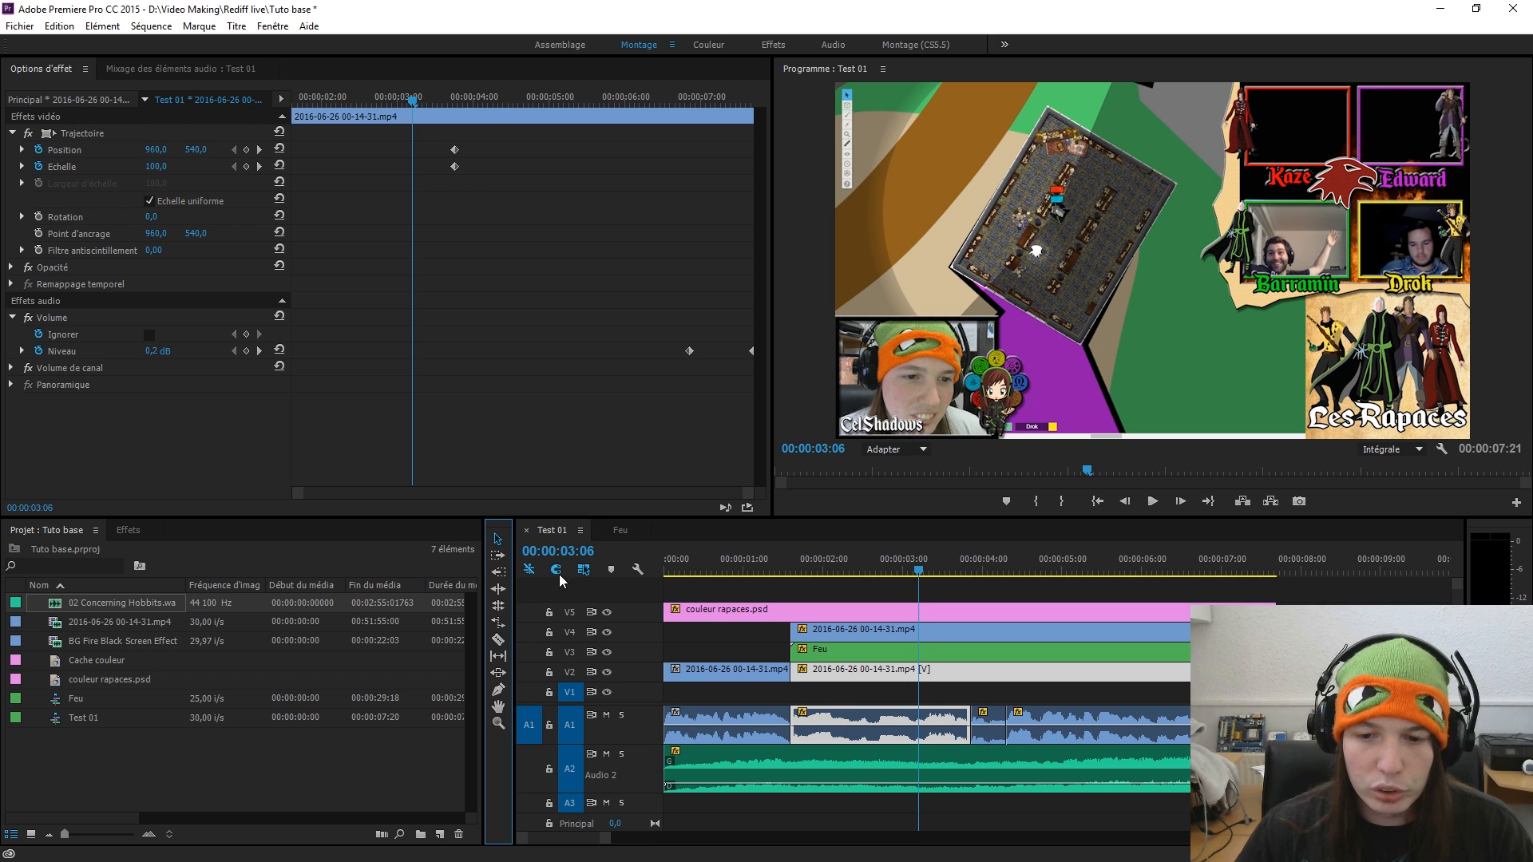
- Adjust the audio gain of only the short isolated voice section around 00:00:04:00 on A1
click(1054, 691)
click(1035, 728)
click(988, 732)
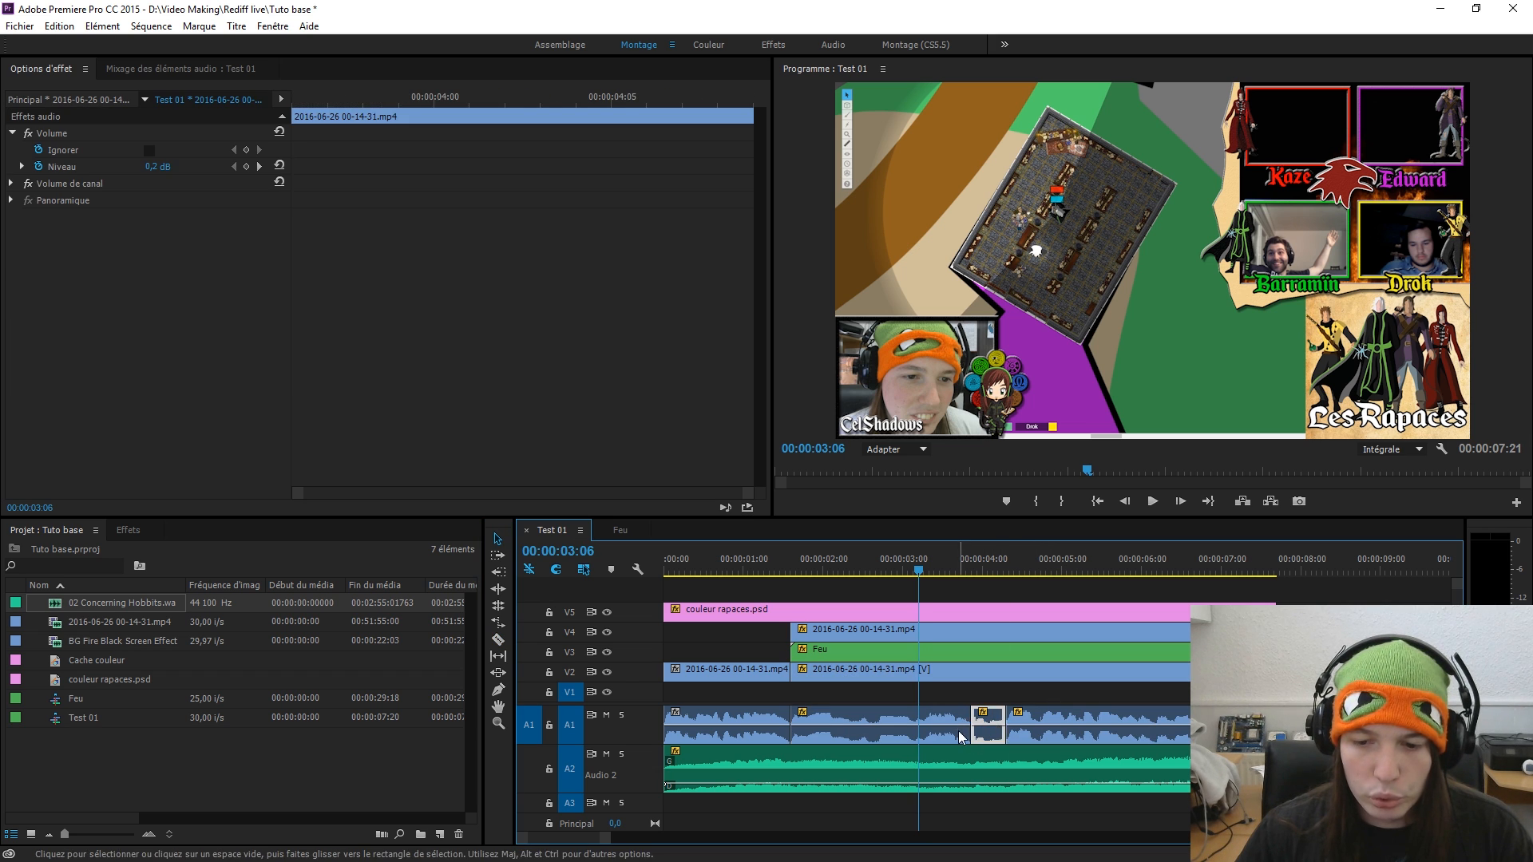
click(960, 736)
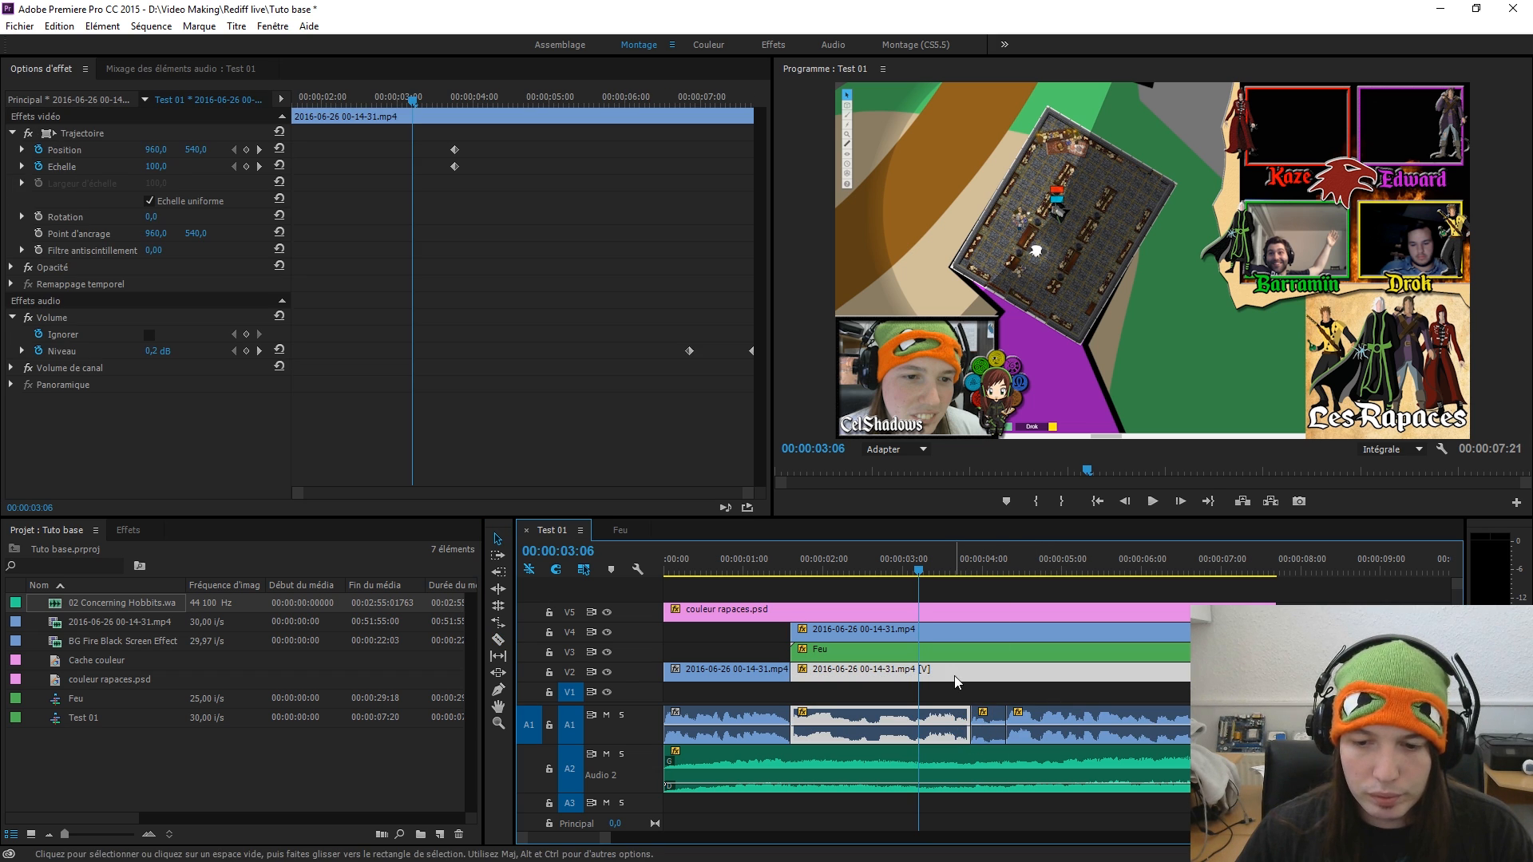
right_click(987, 701)
click(1061, 549)
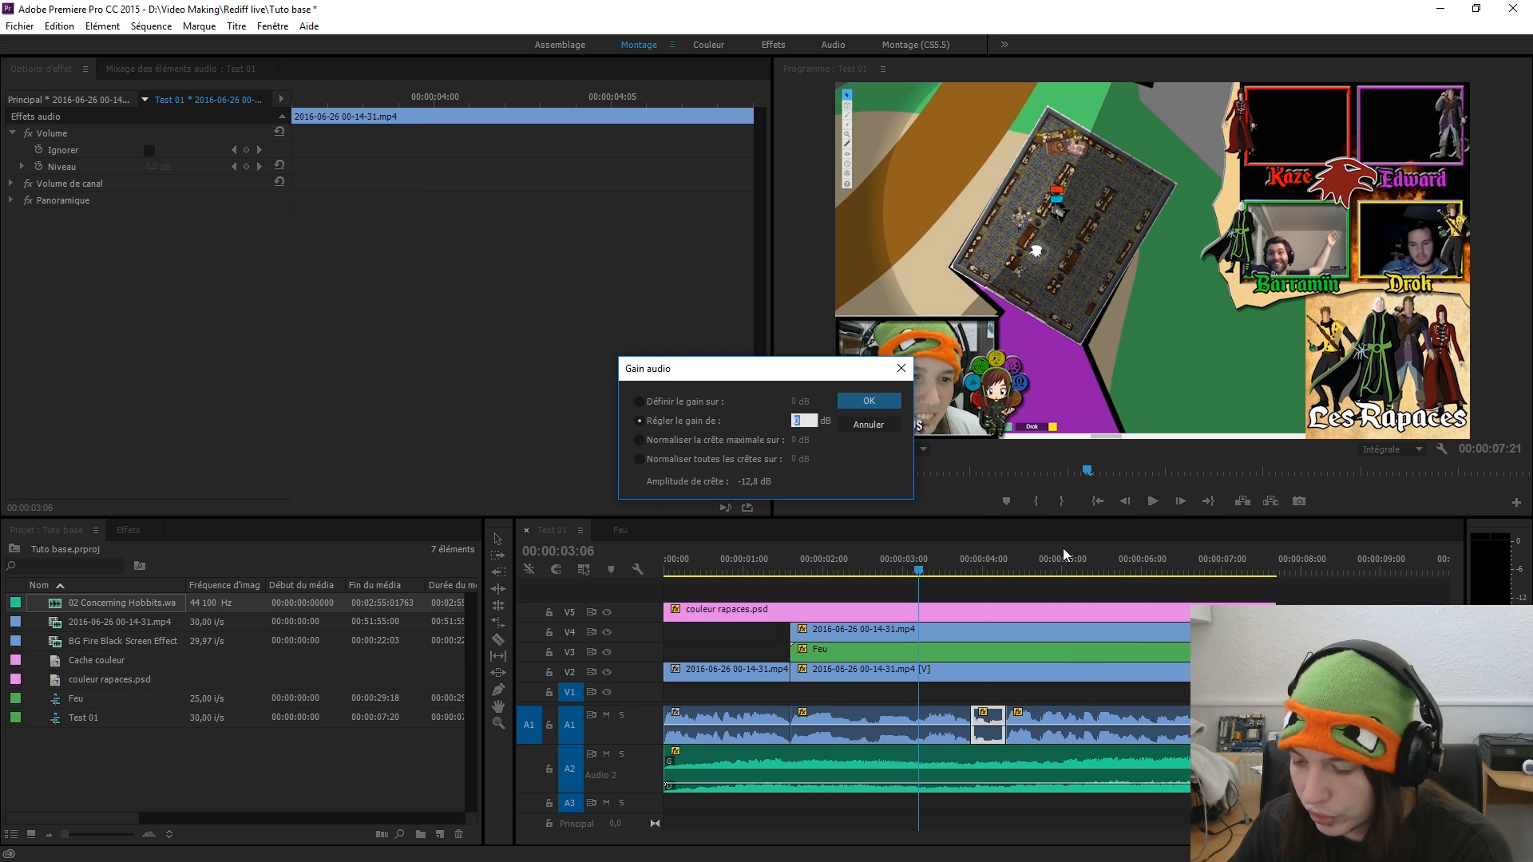
click(840, 400)
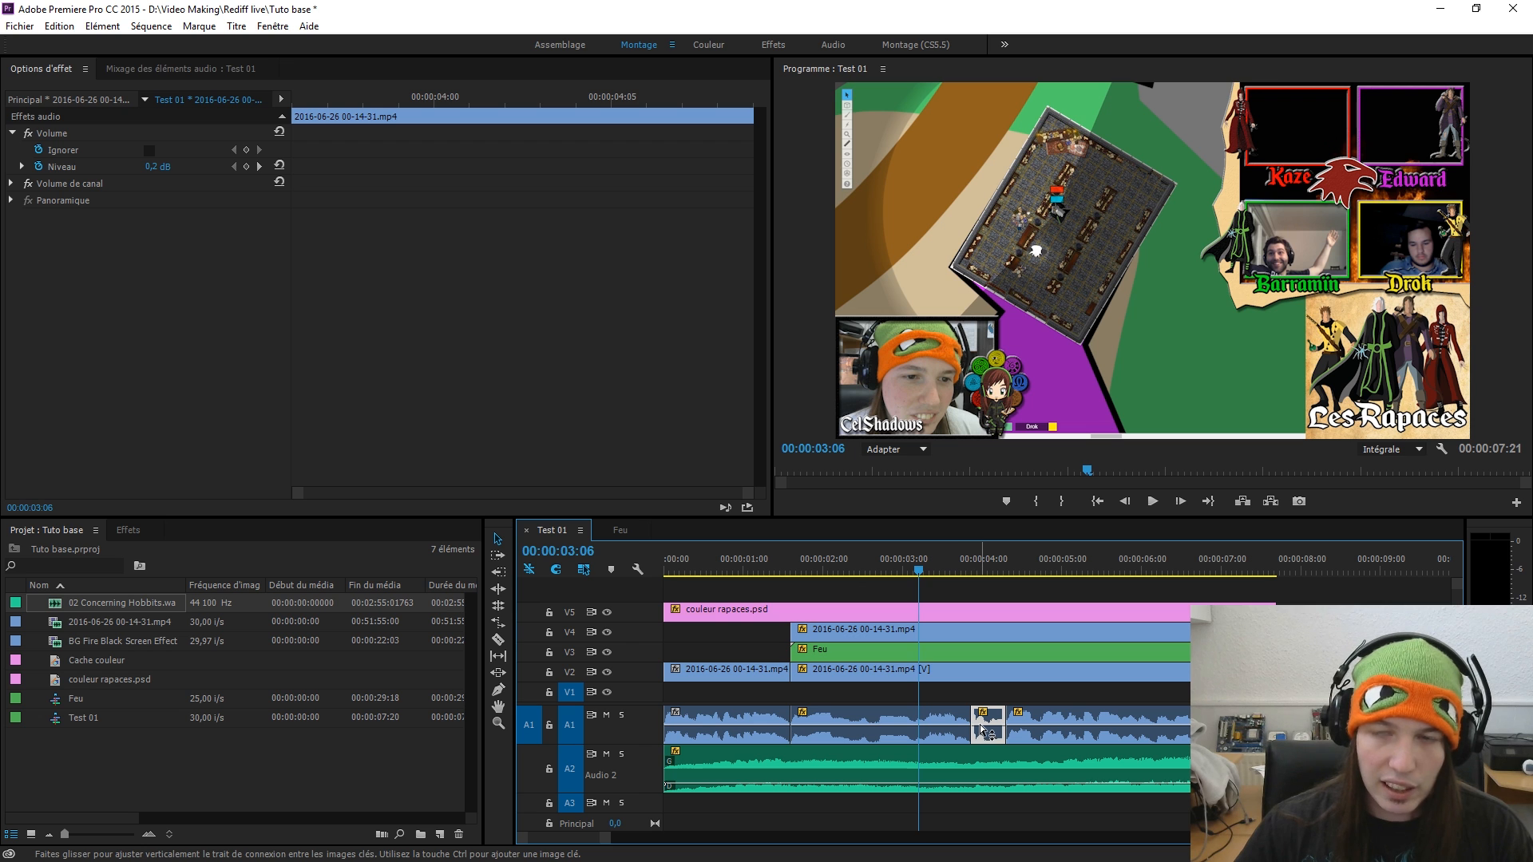
- Play the sequence from about 00:00:03:17 to listen to the isolated voice section, and clear the clip selection
click(950, 558)
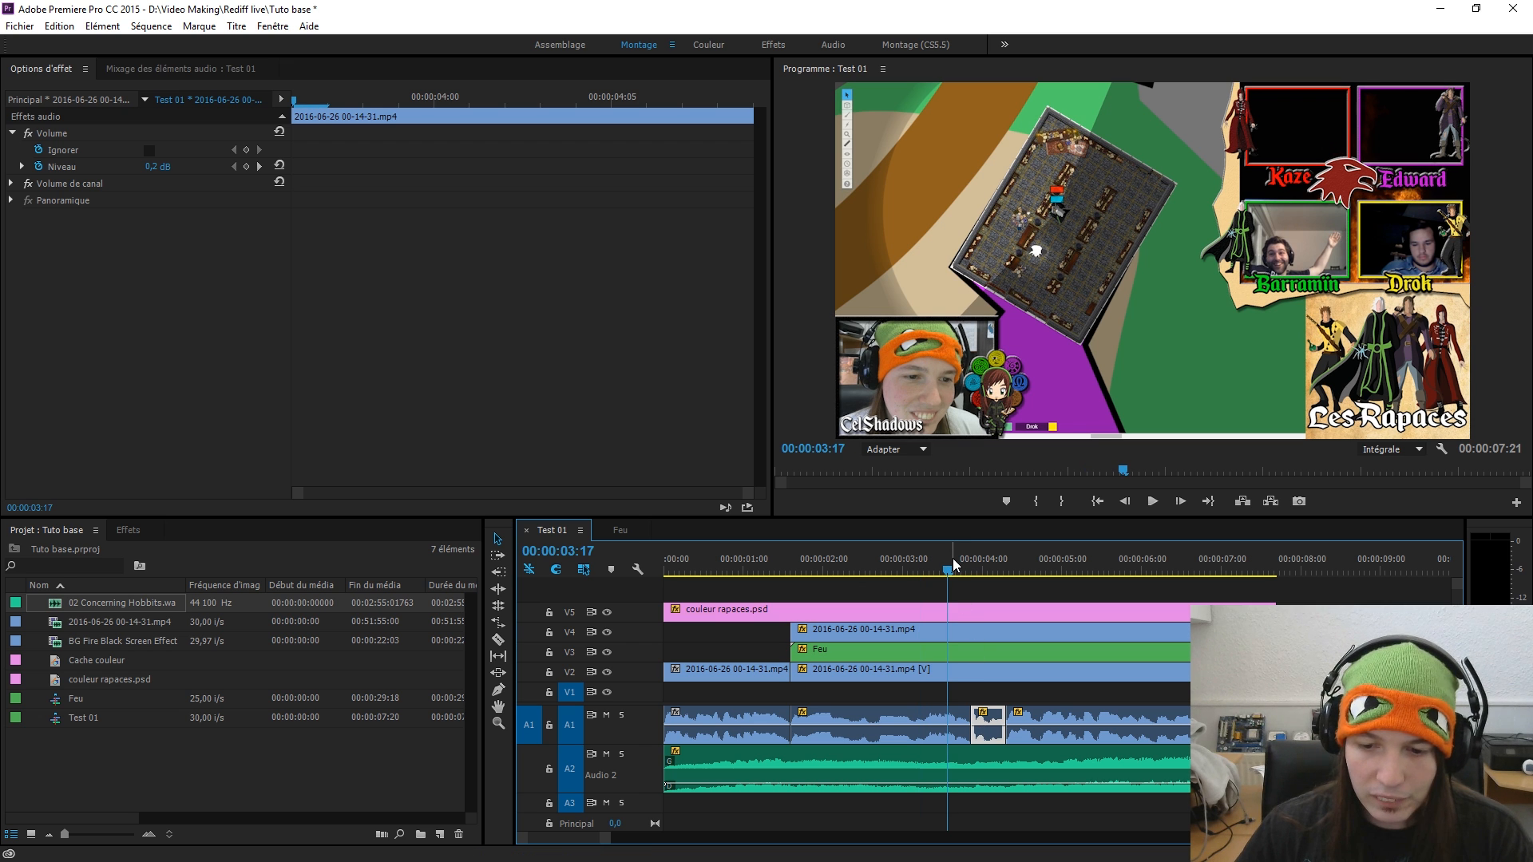
key(space)
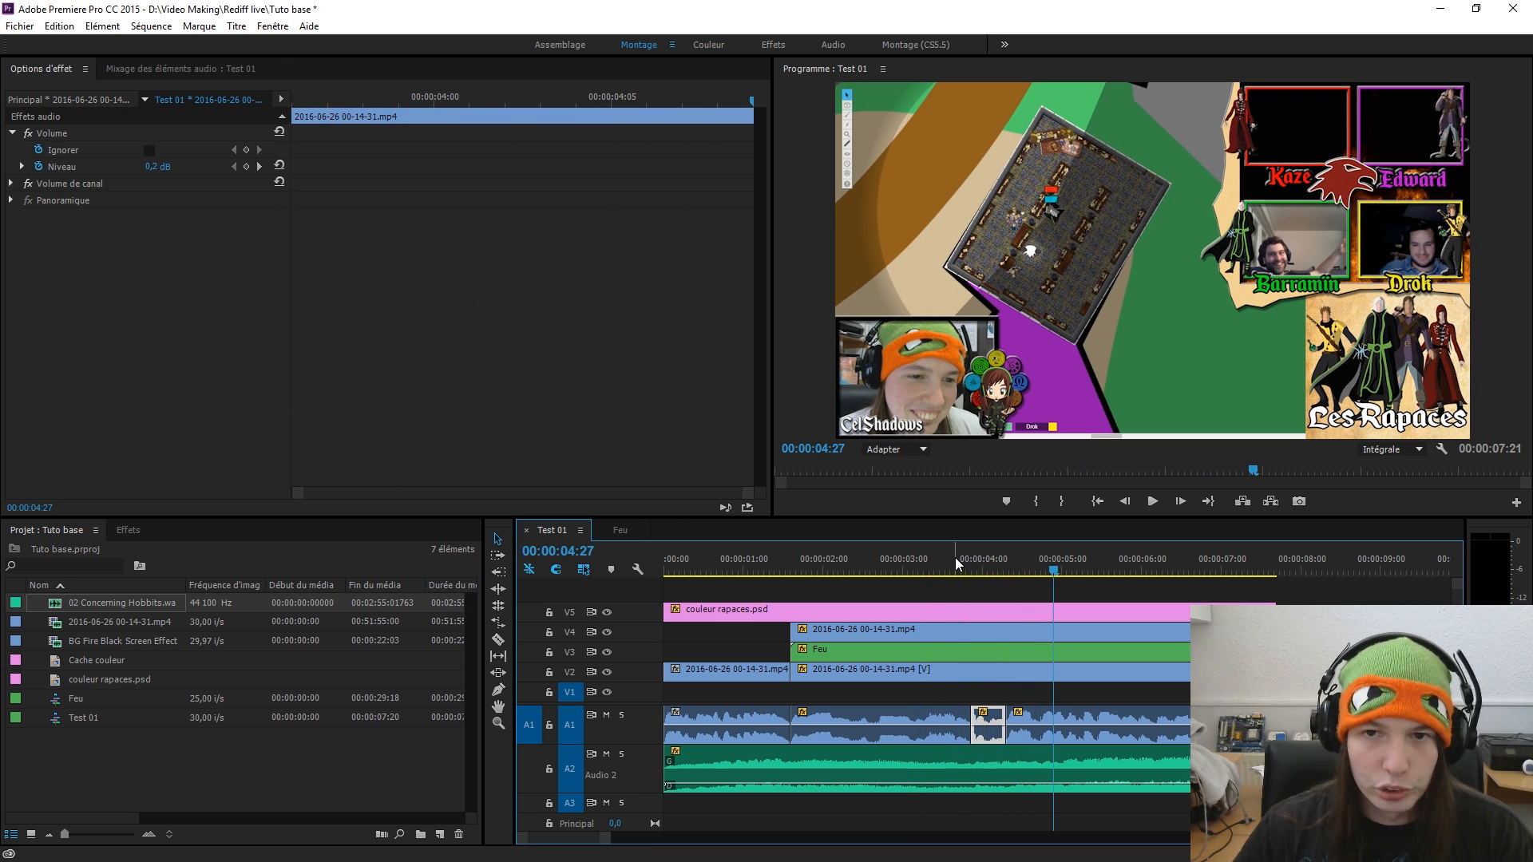
click(1077, 697)
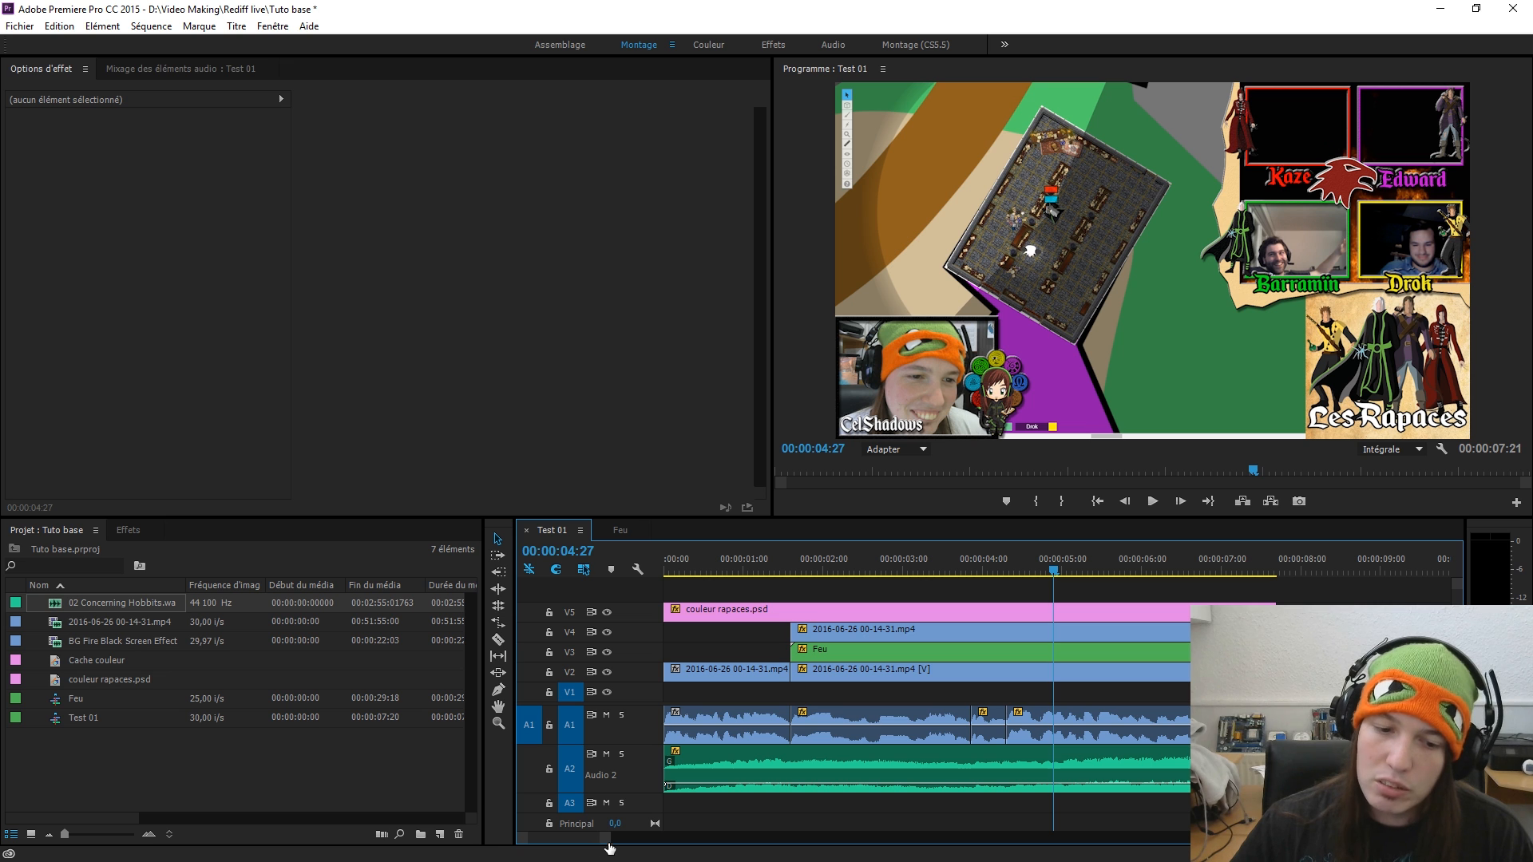
- Play the entire Test 01 sequence from 00:00:00:00 to its end to review the finished montage
drag(609, 847, 987, 840)
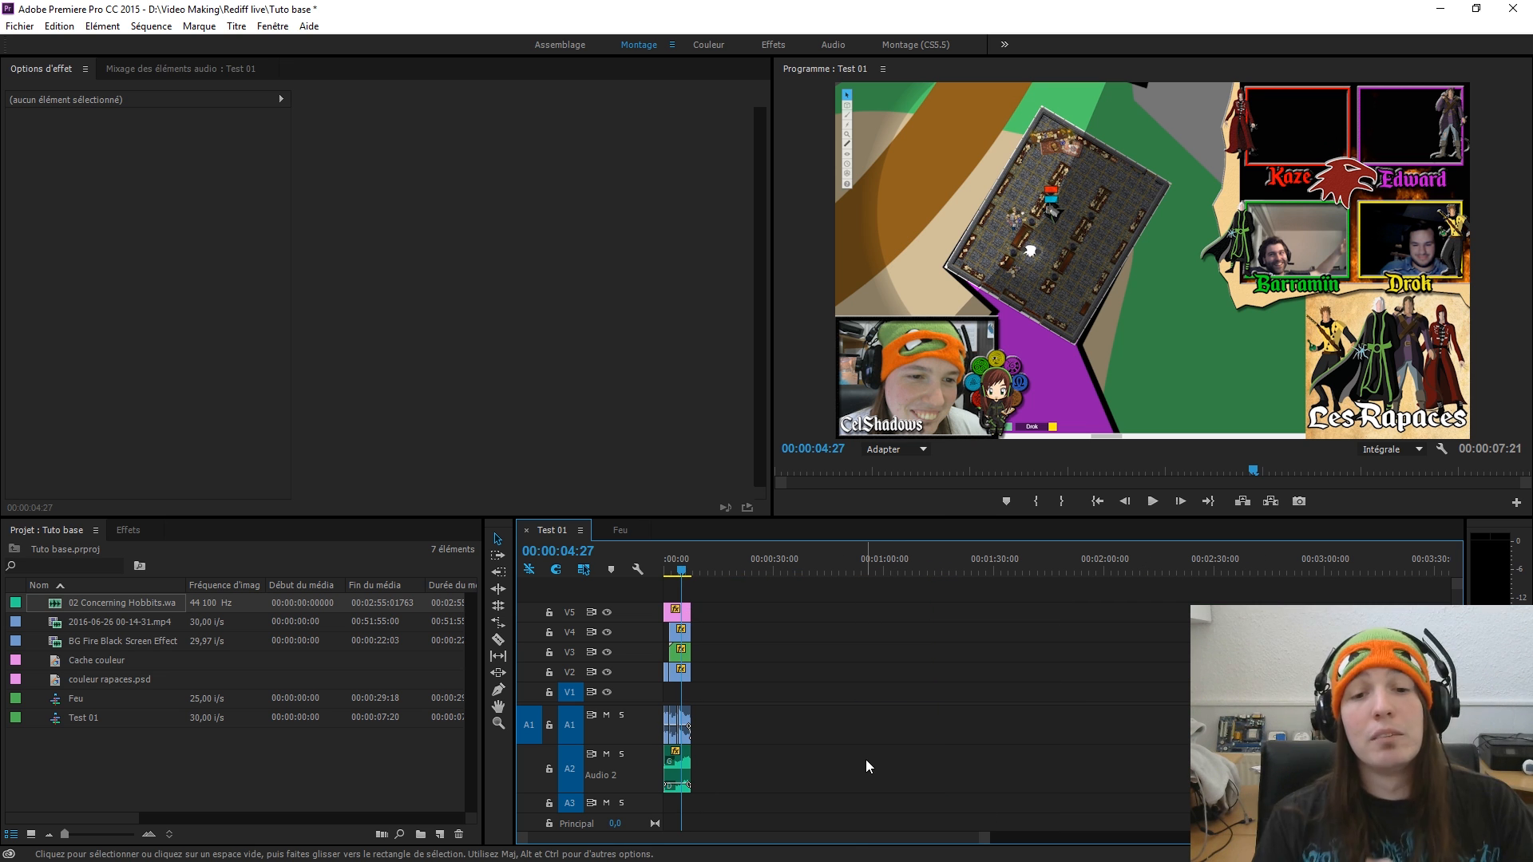
click(670, 570)
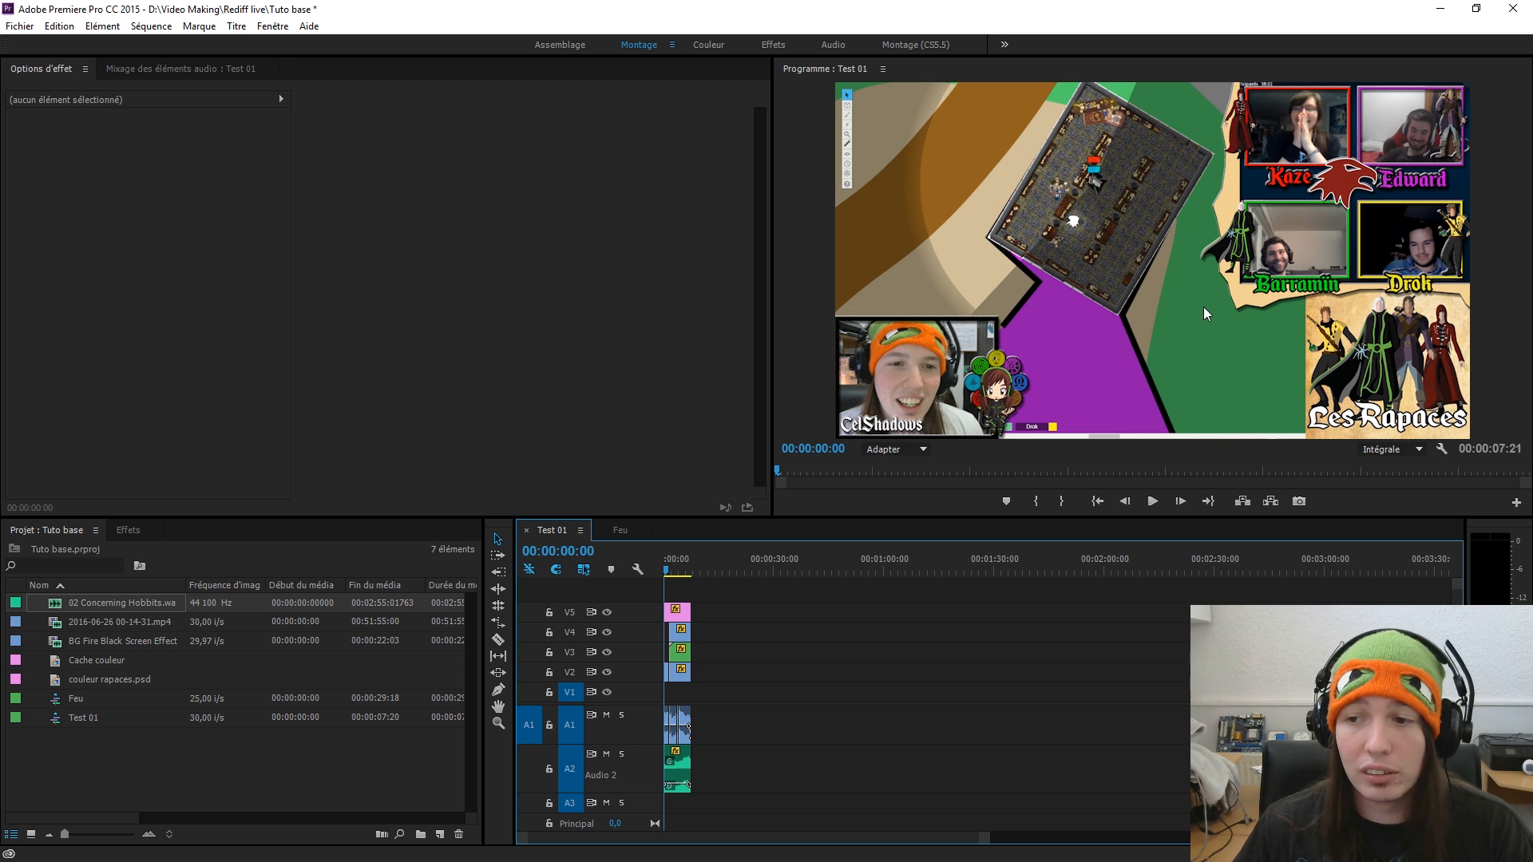
key(space)
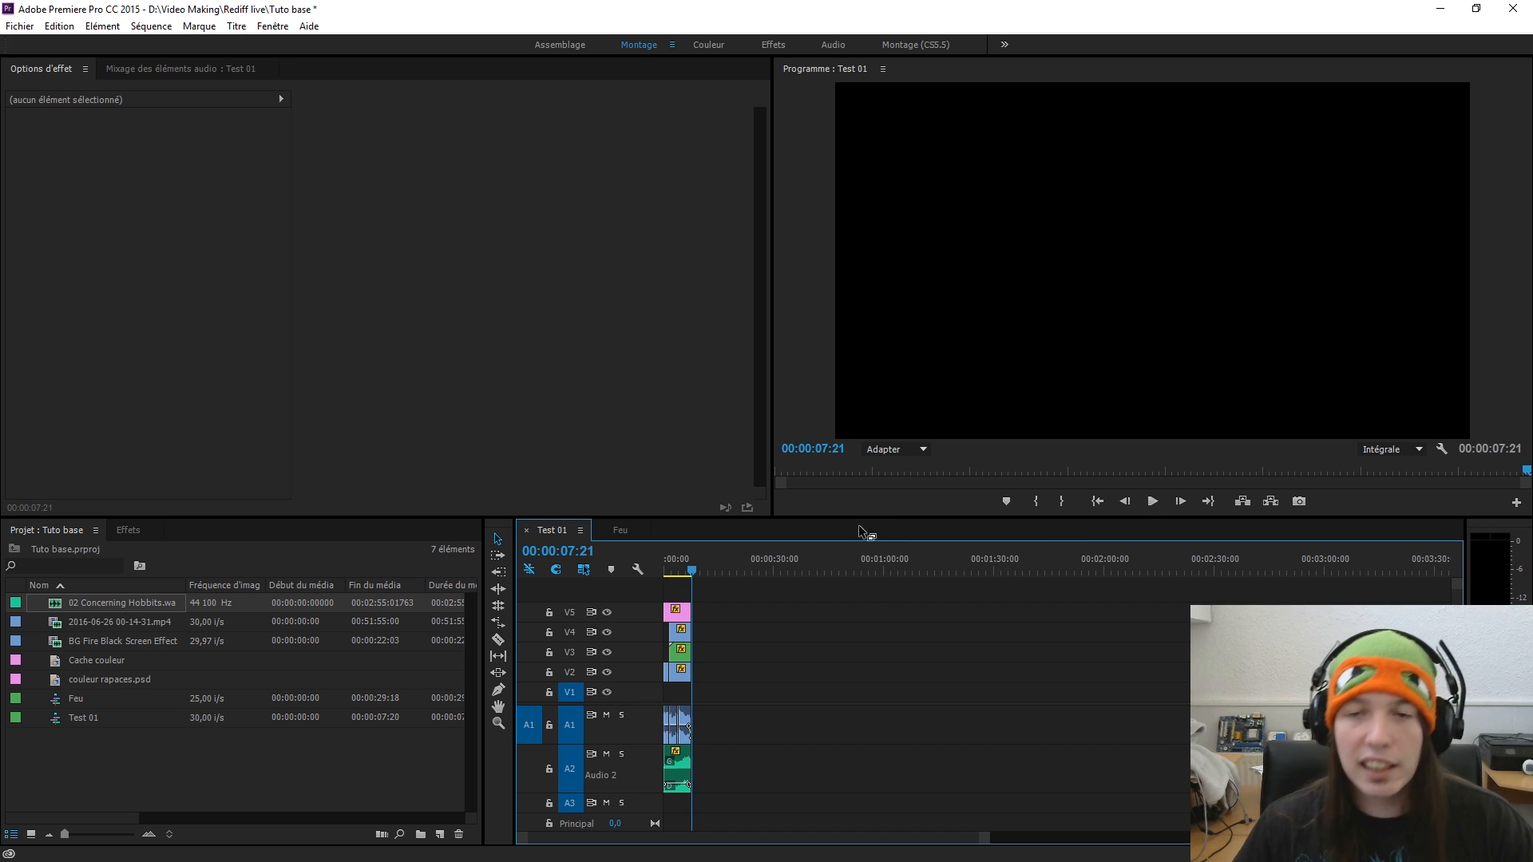
- Return the playhead to 00:00:00:00 and save the Tuto base project
drag(691, 568, 667, 568)
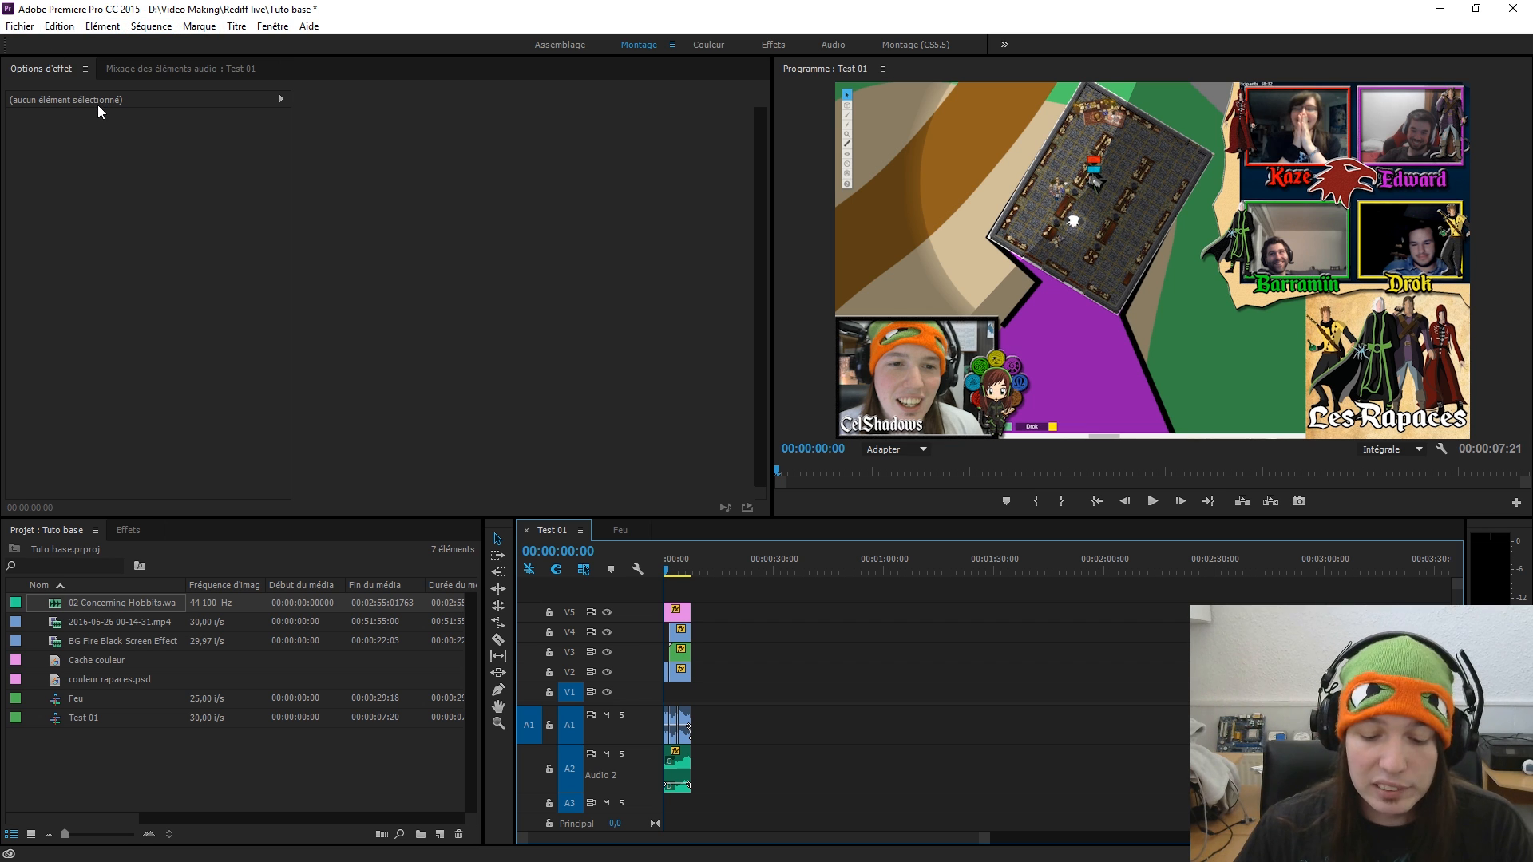
key(ctrl+s)
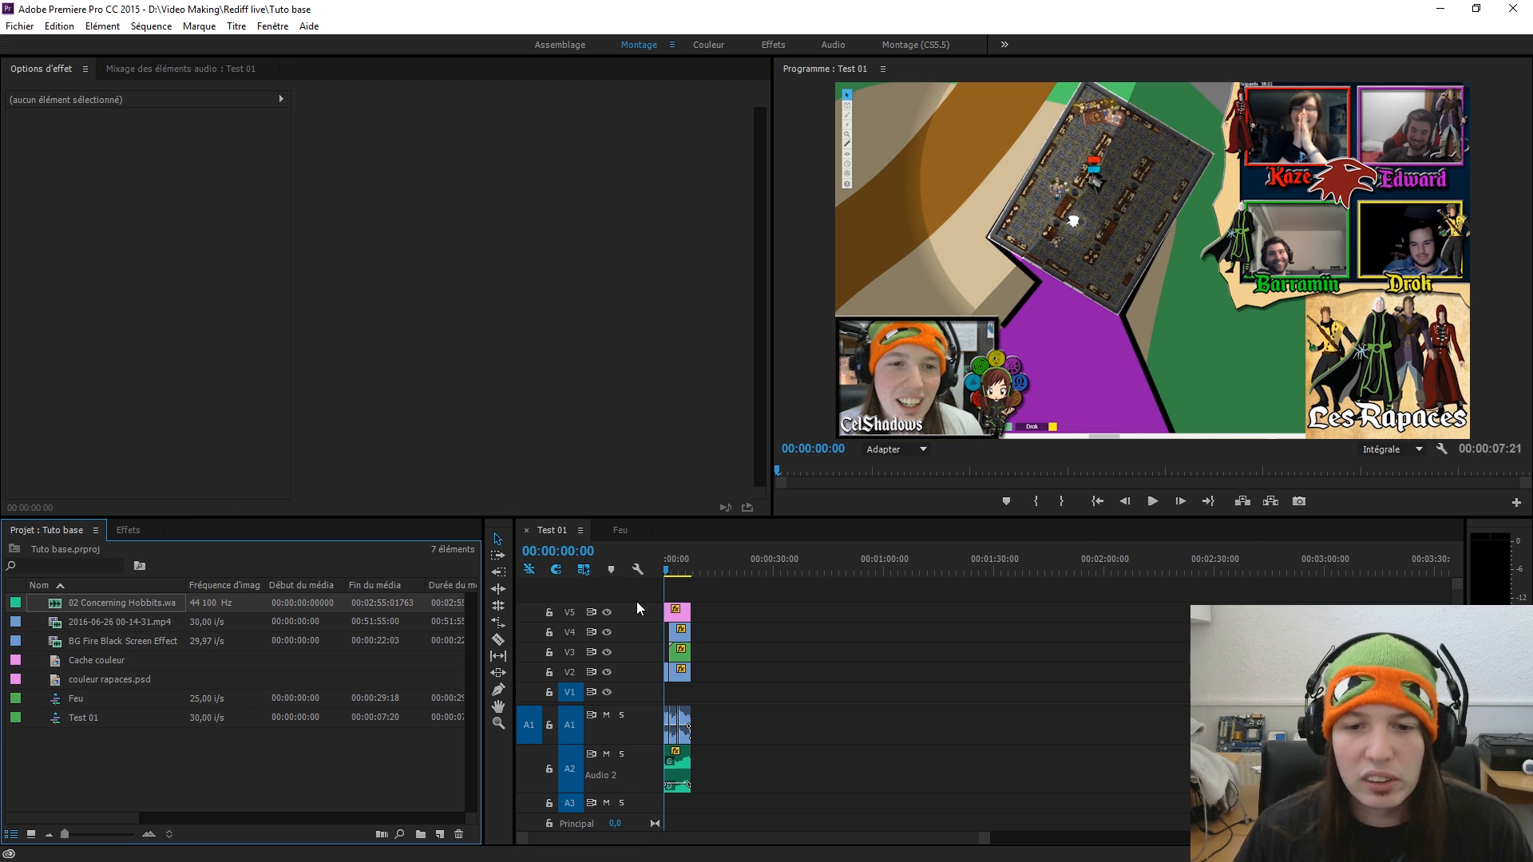
click(129, 531)
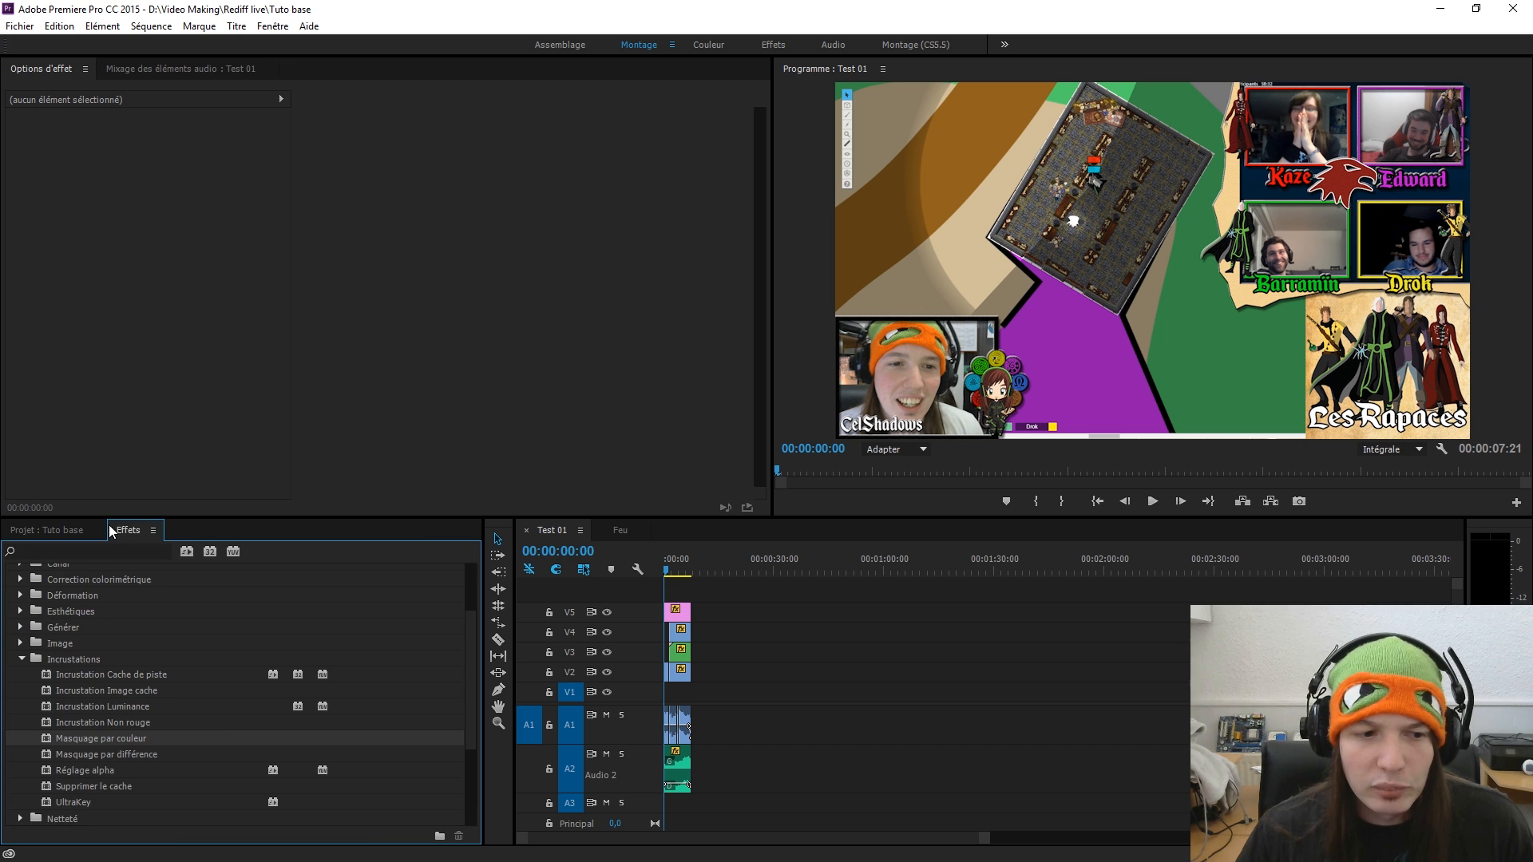
click(67, 528)
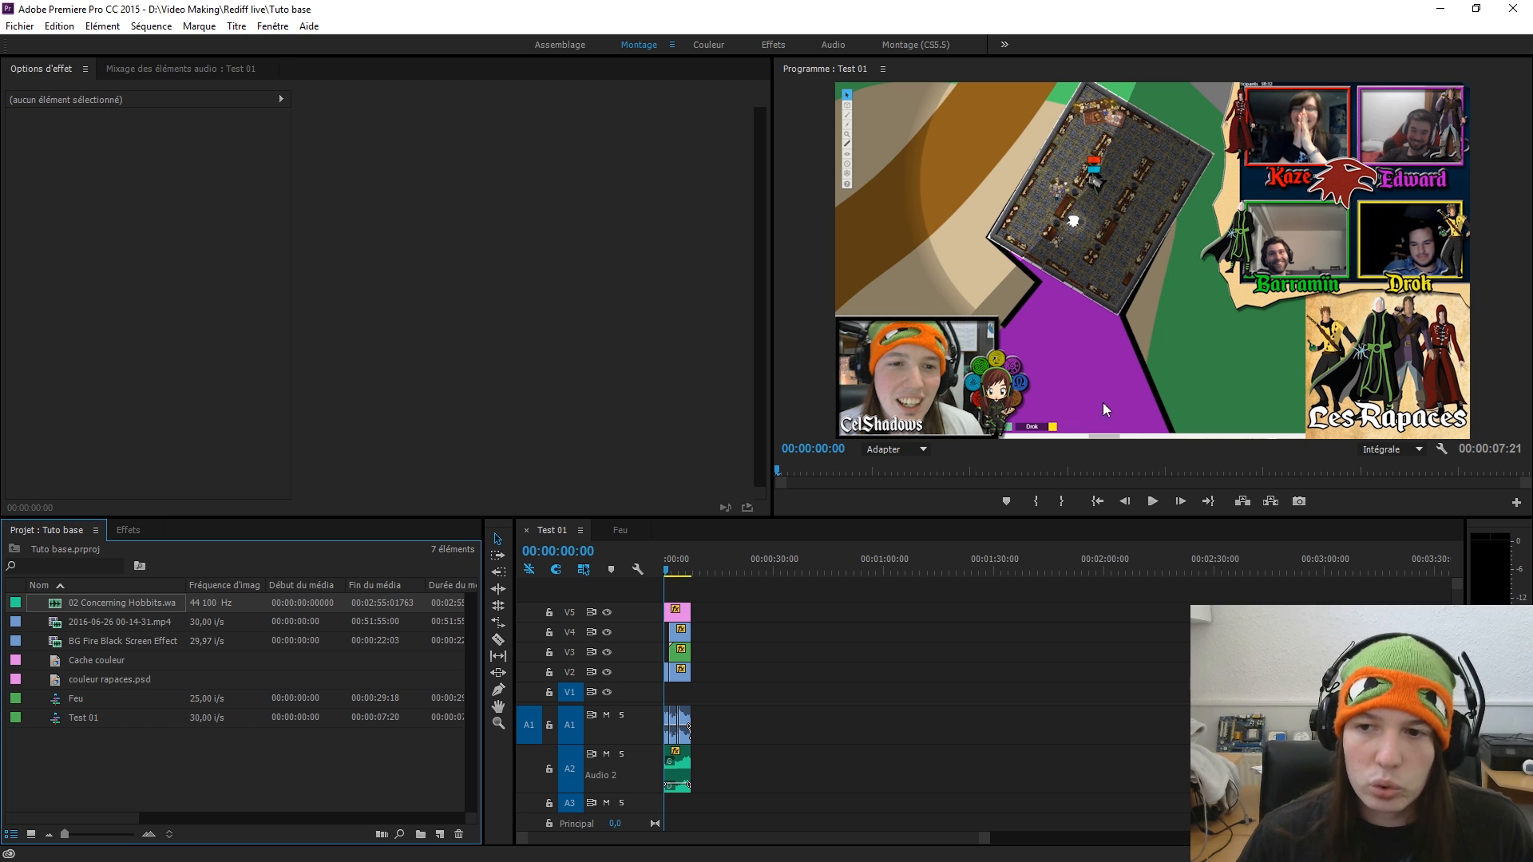
- Rearrange the workspace so the Programme : Test 01 monitor is docked in the same panel group as Options d'effet
click(835, 72)
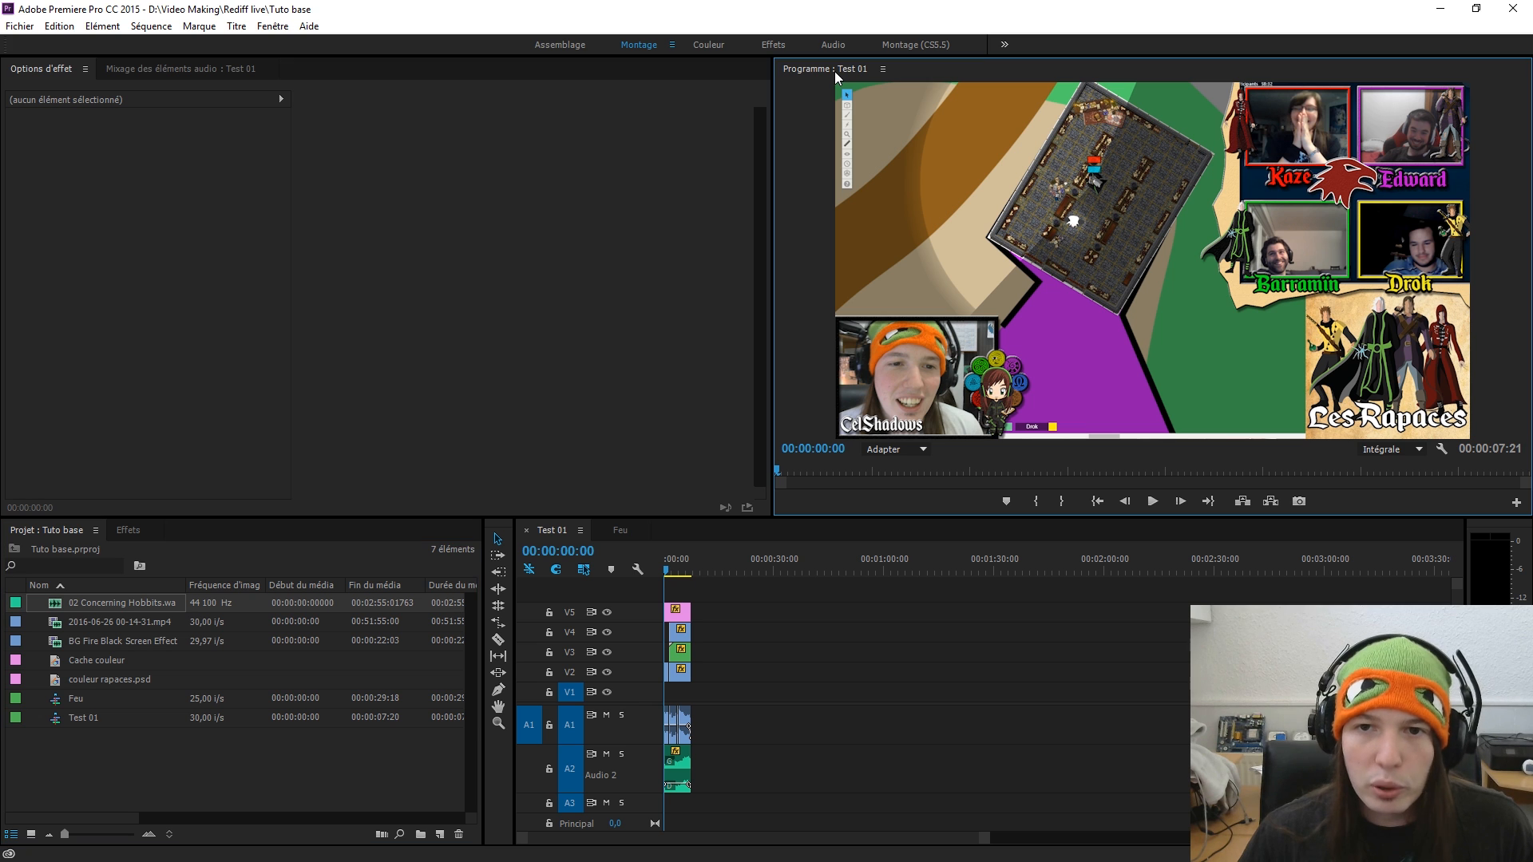
drag(835, 72, 836, 84)
drag(771, 142, 33, 177)
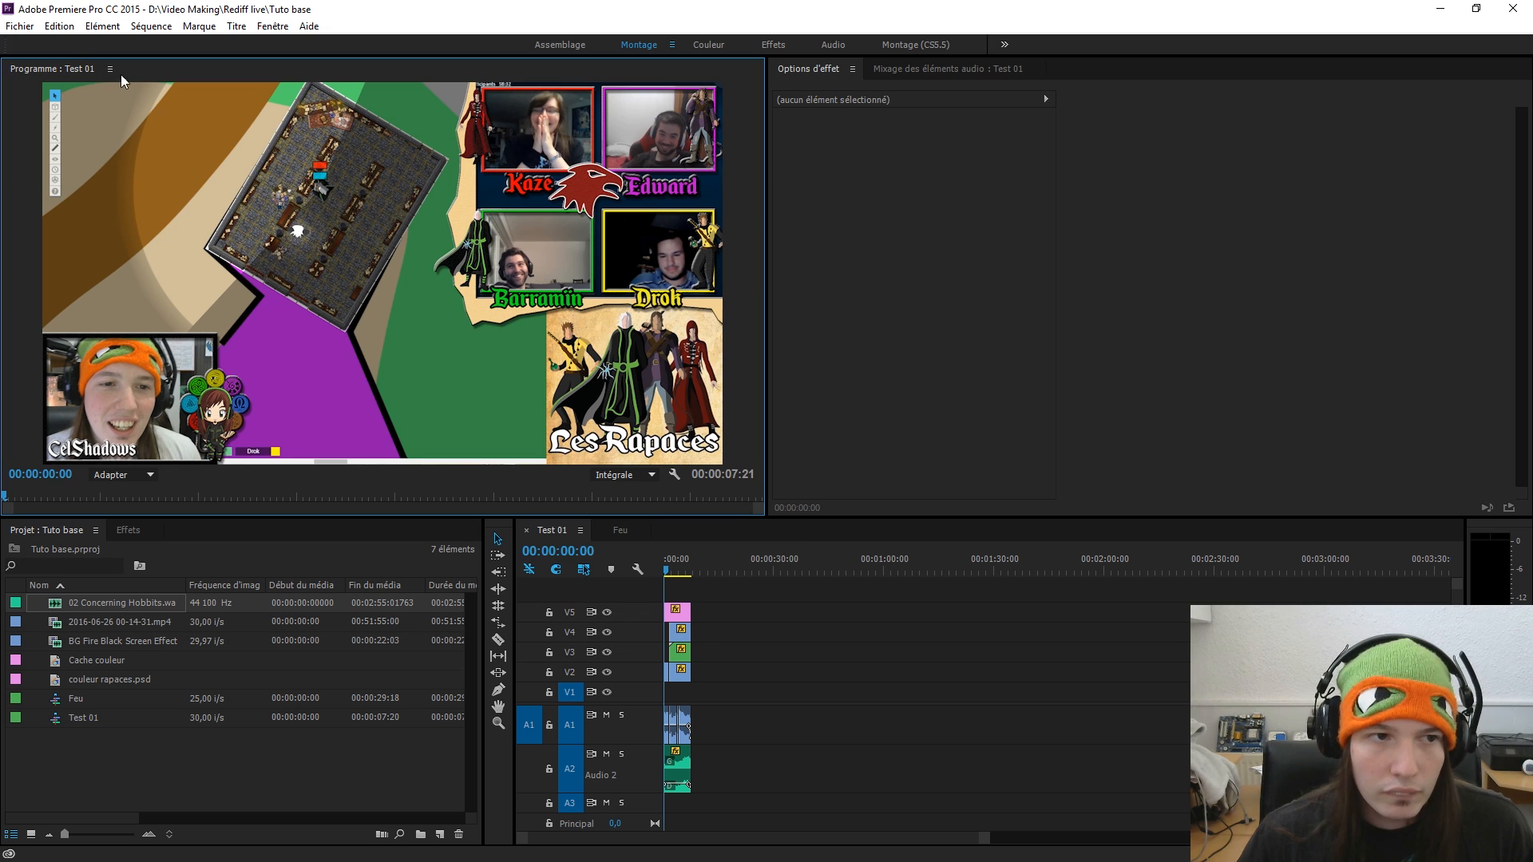
drag(107, 100, 907, 79)
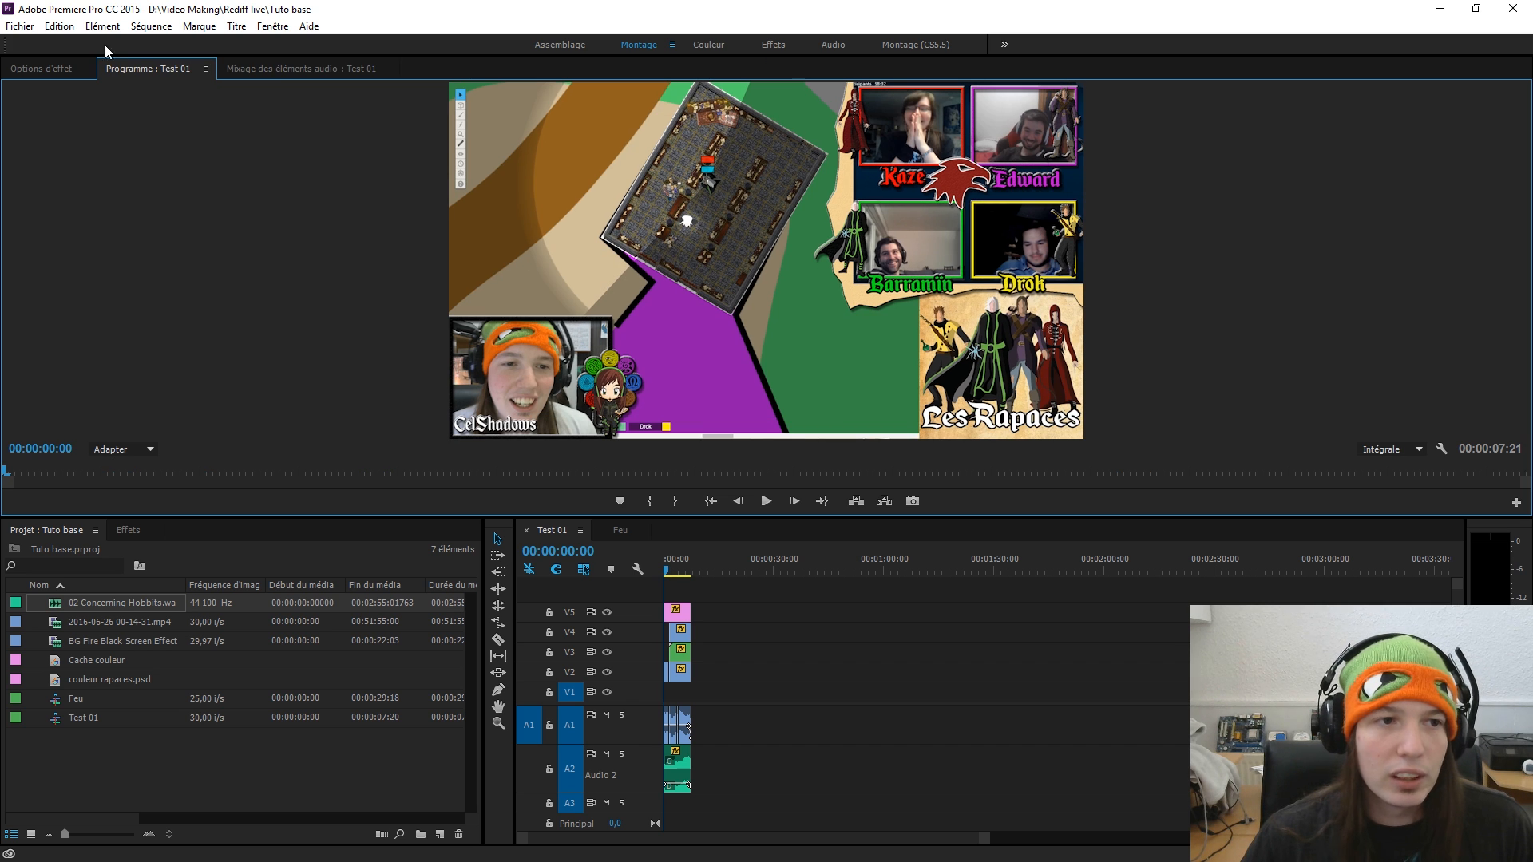
- Alternate between the Options d'effet and Programme : Test 01 panels to show how they share one group
click(57, 70)
click(137, 67)
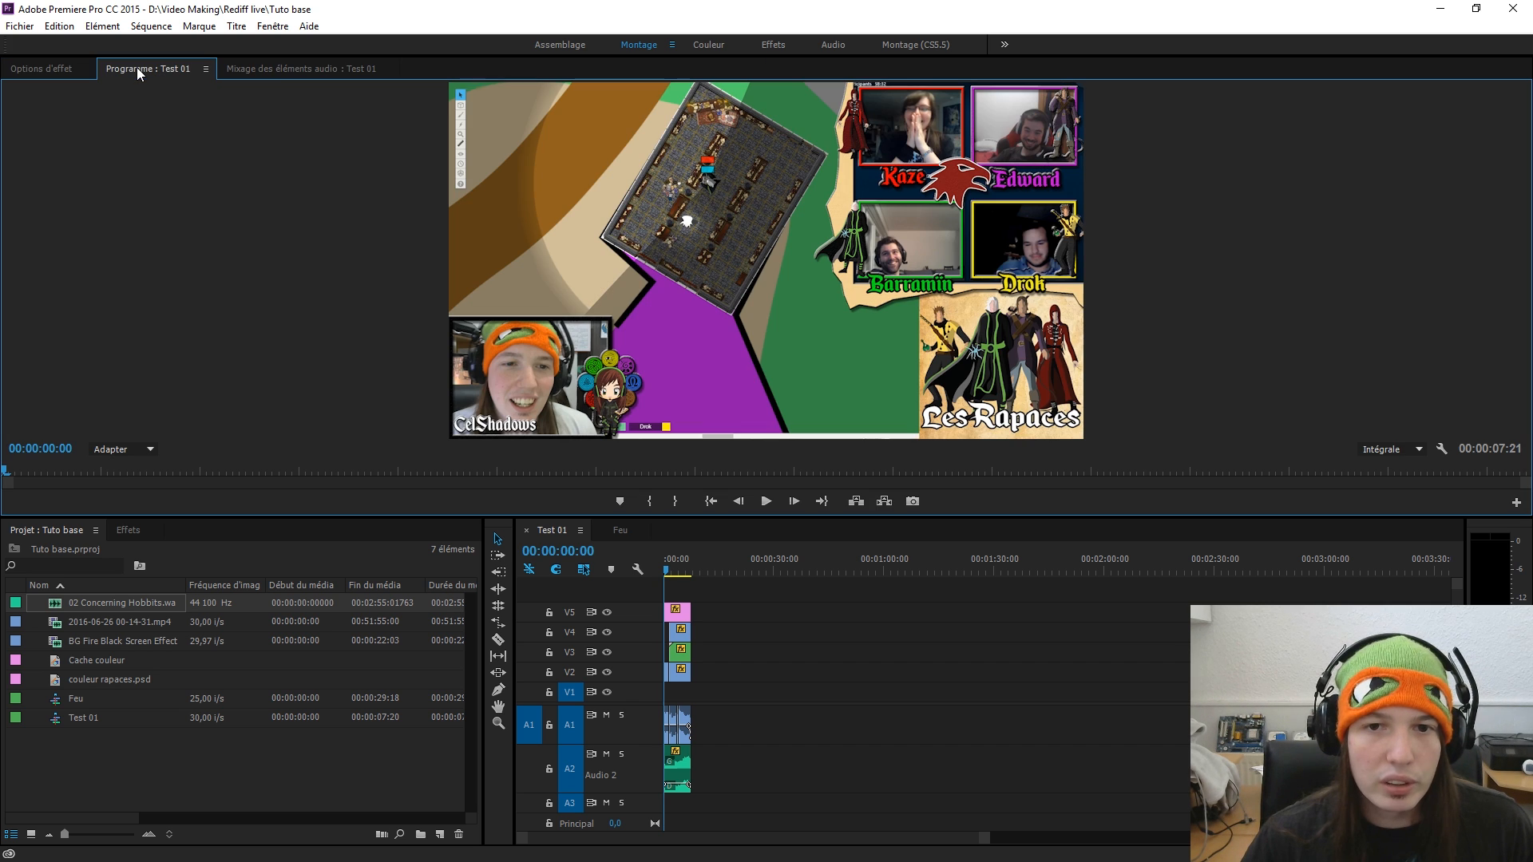
click(70, 69)
click(134, 70)
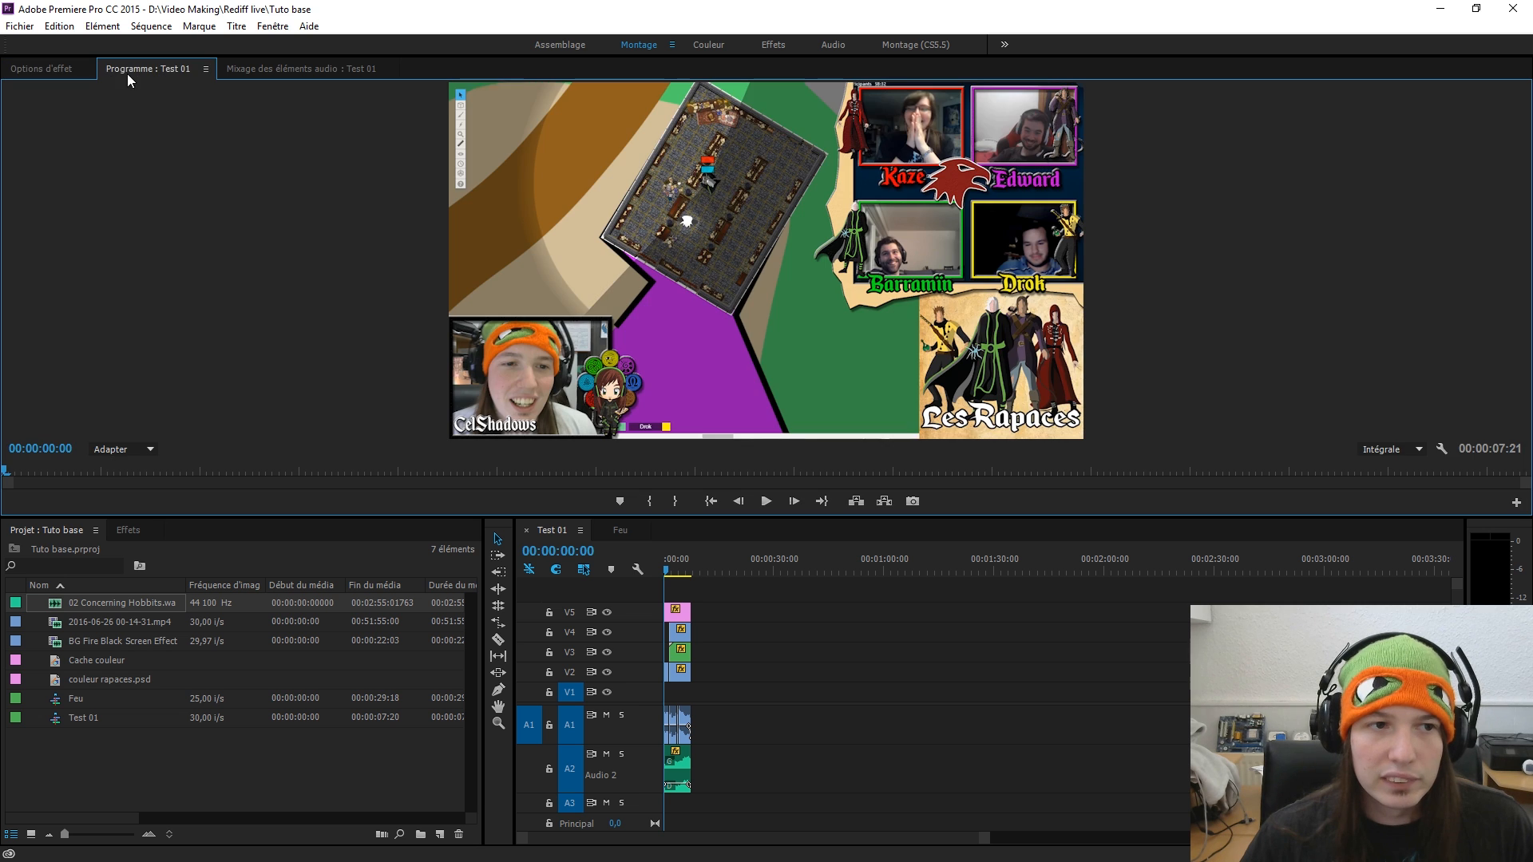
- Dock the Programme : Test 01 monitor in its own group beside the audio mixer, and enlarge the monitor area
drag(142, 93, 914, 501)
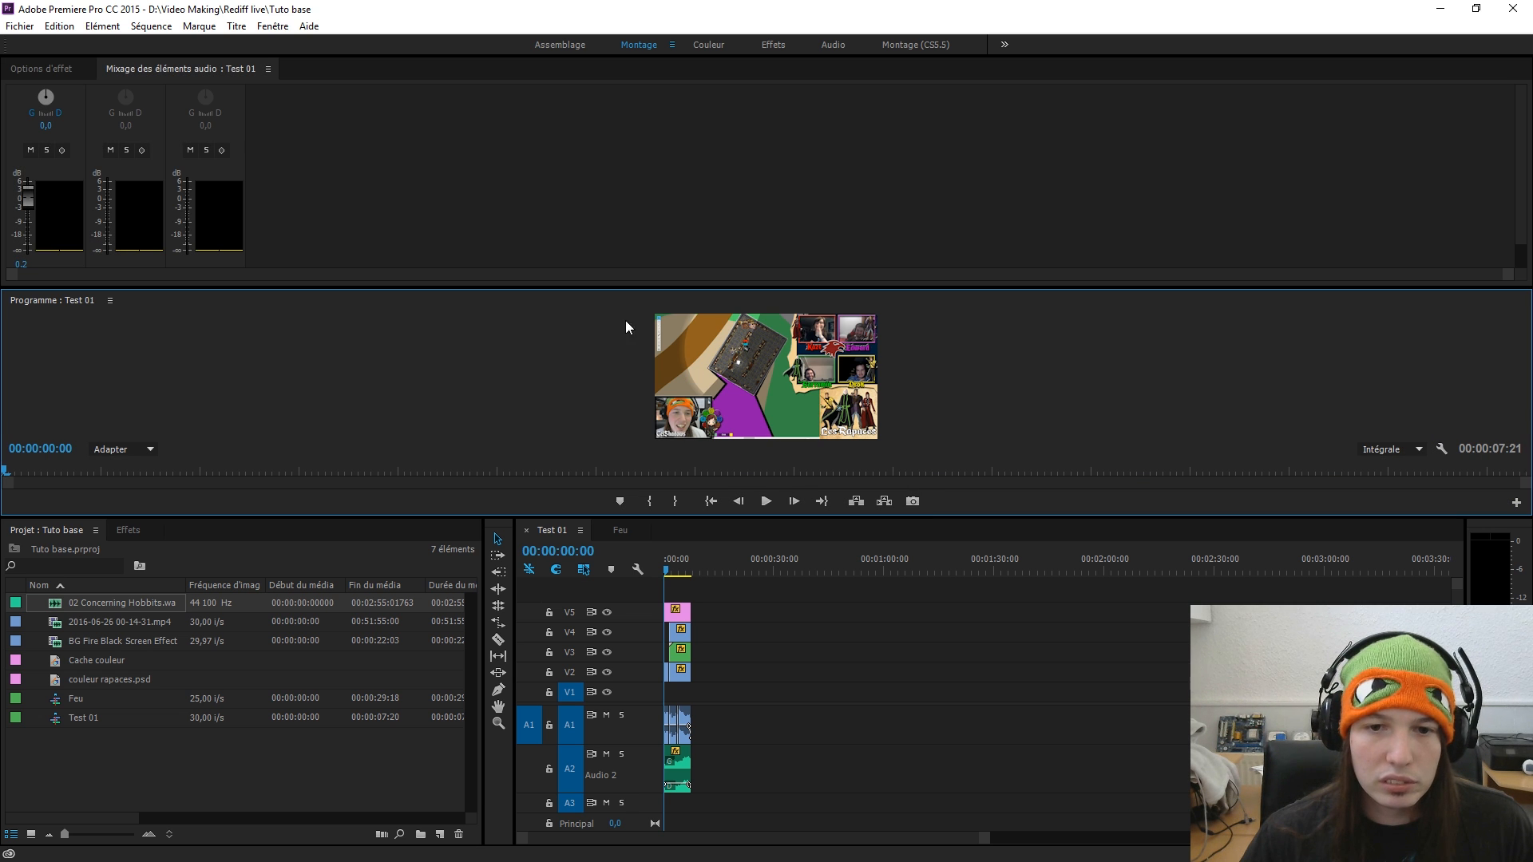
drag(40, 300, 1484, 218)
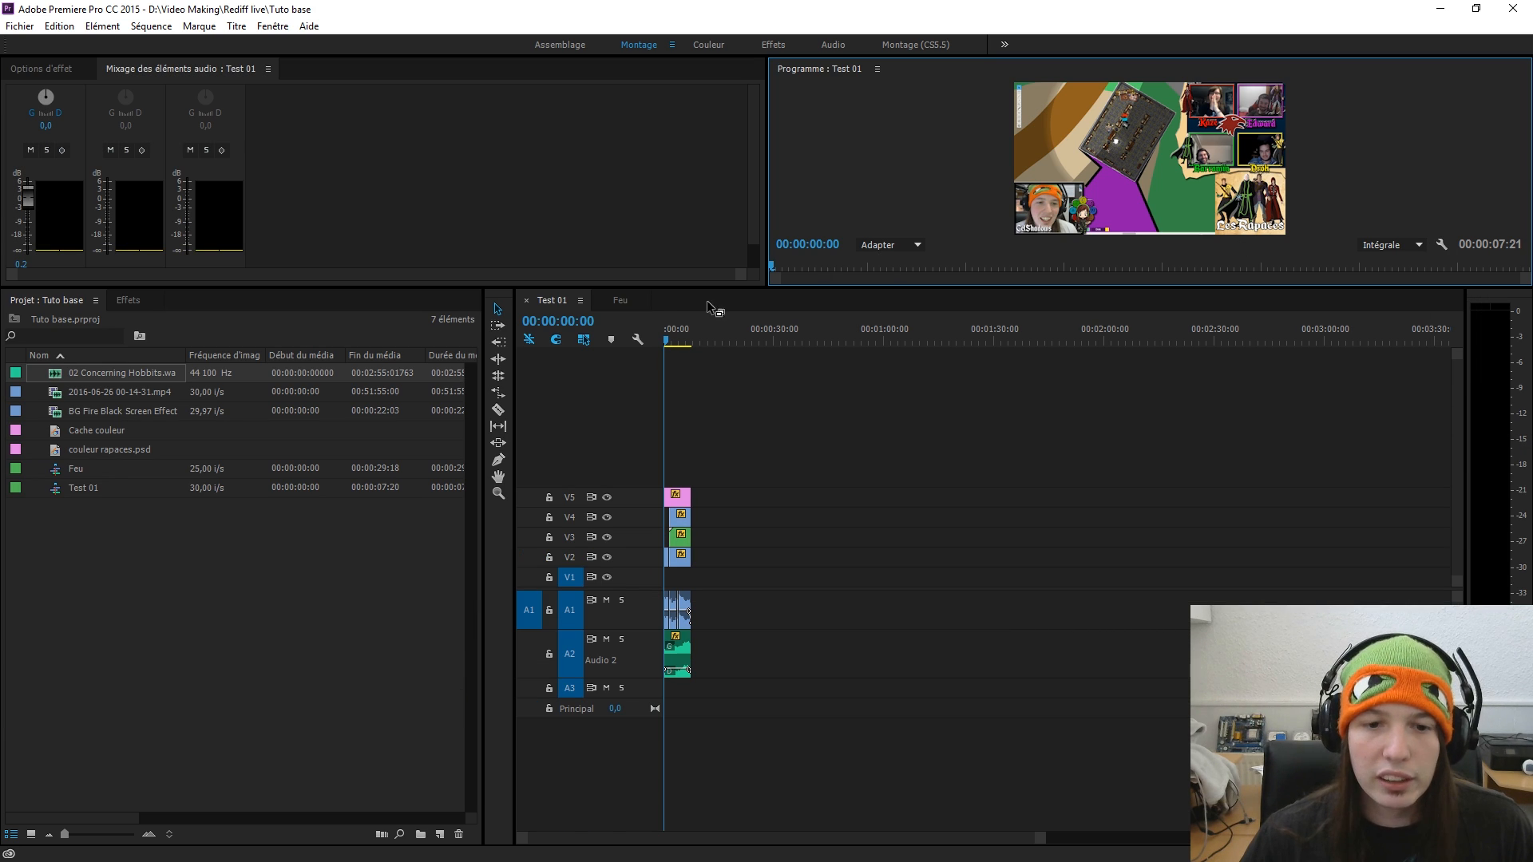
drag(710, 286, 711, 418)
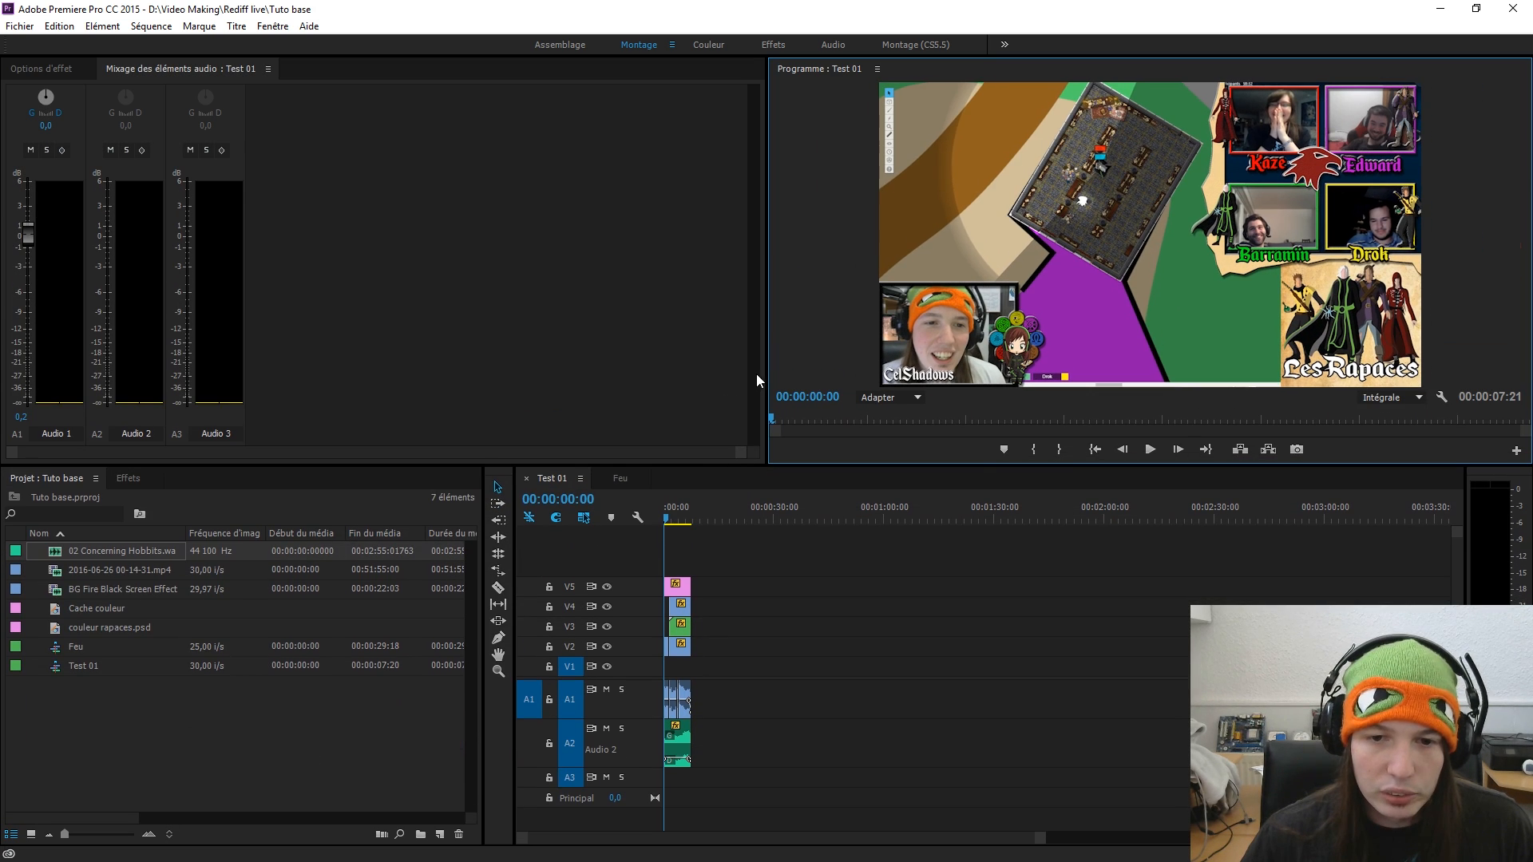
mouse_move(766, 368)
mouse_down()
mouse_move(683, 365)
mouse_move(915, 366)
mouse_move(747, 362)
mouse_up()
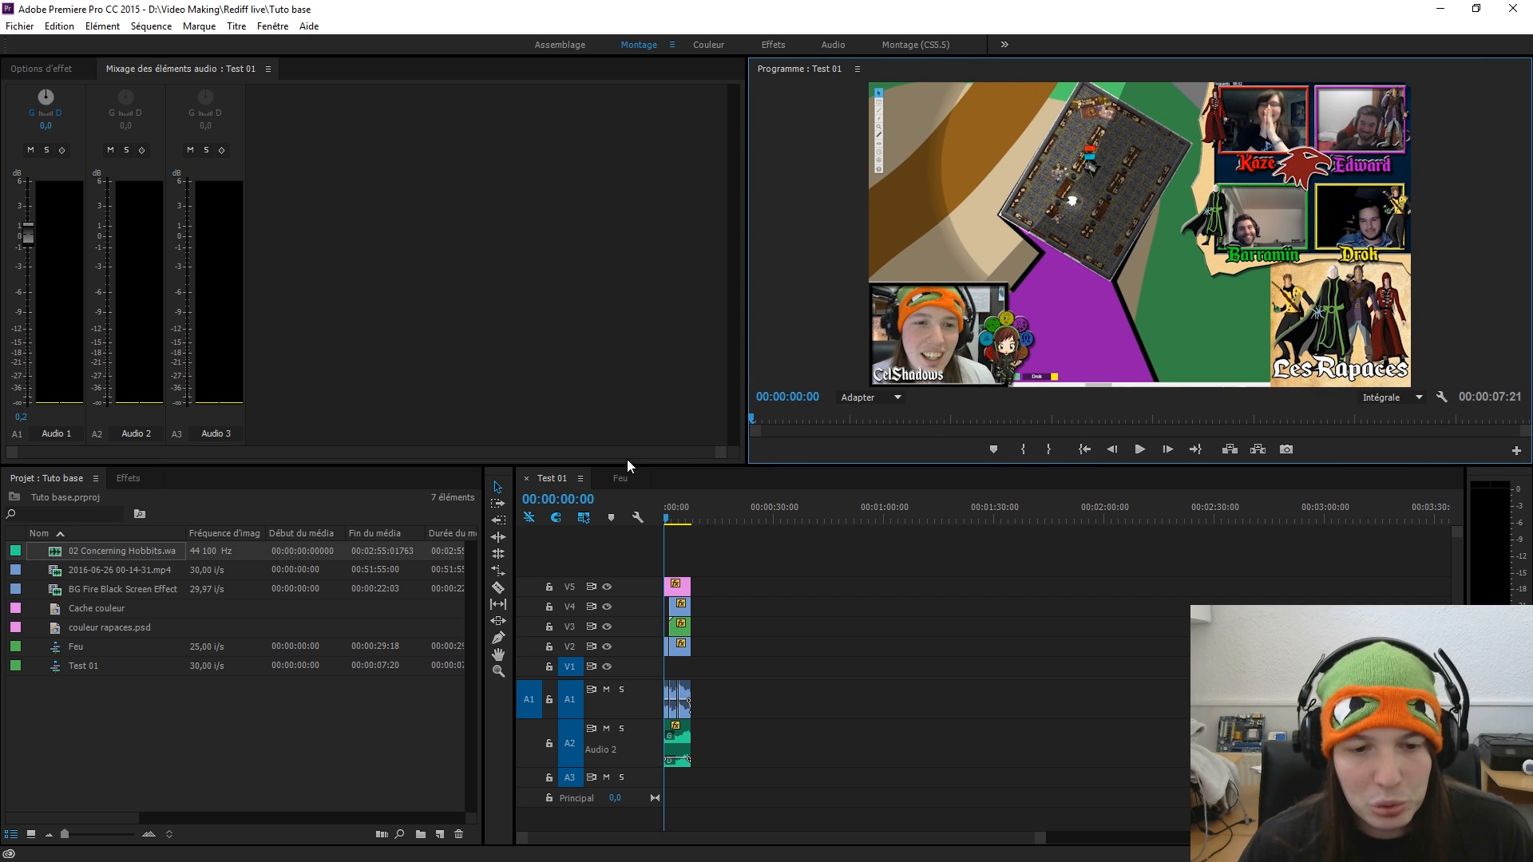
drag(595, 463, 576, 500)
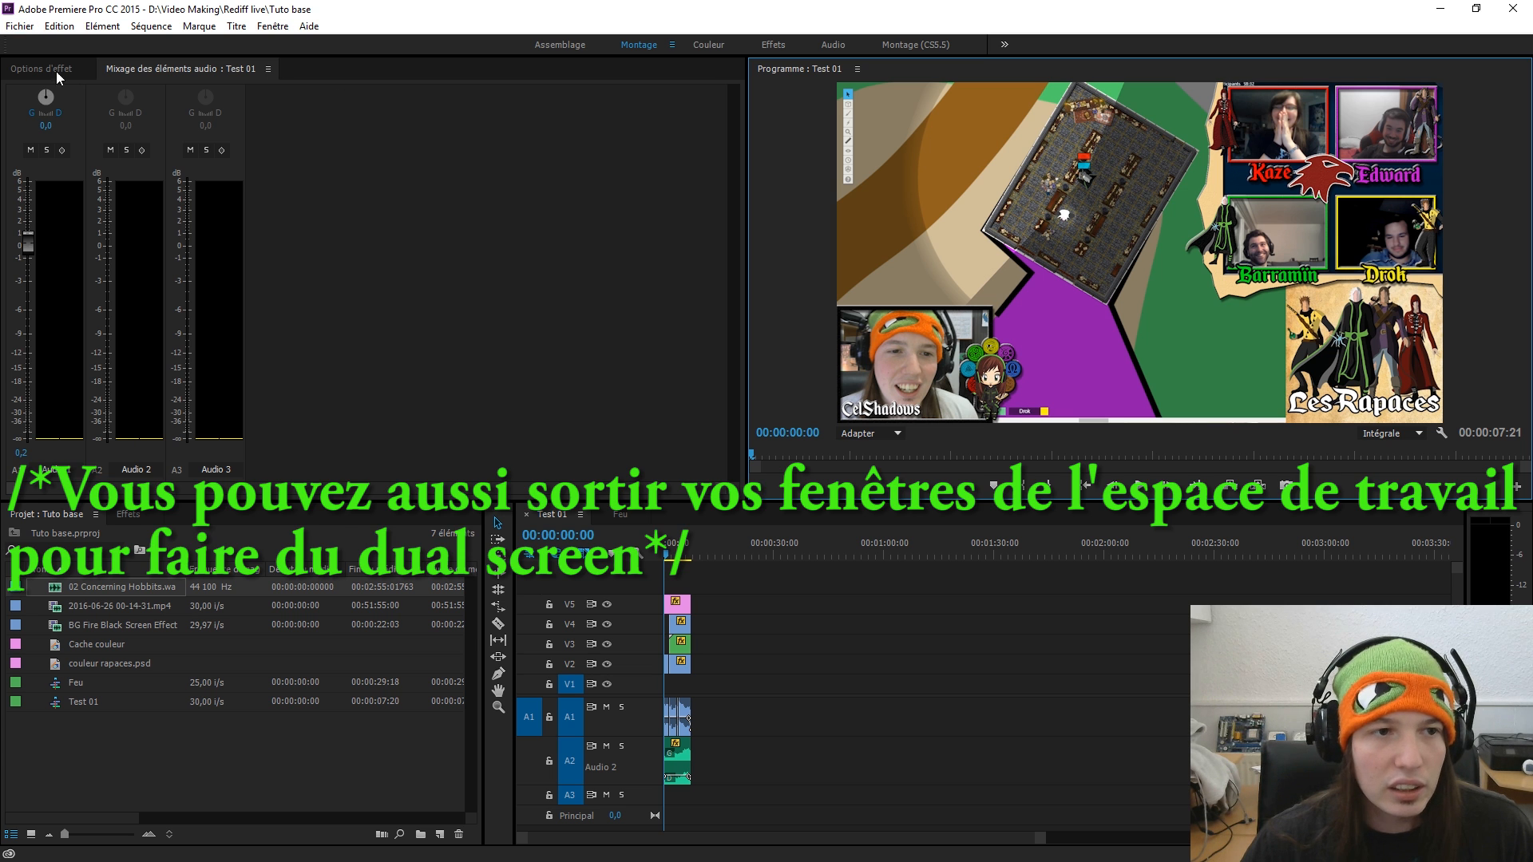
- Move Mixage des éléments audio : Test 01 into the Programme monitor's panel group and switch between the two panels
drag(142, 61, 908, 70)
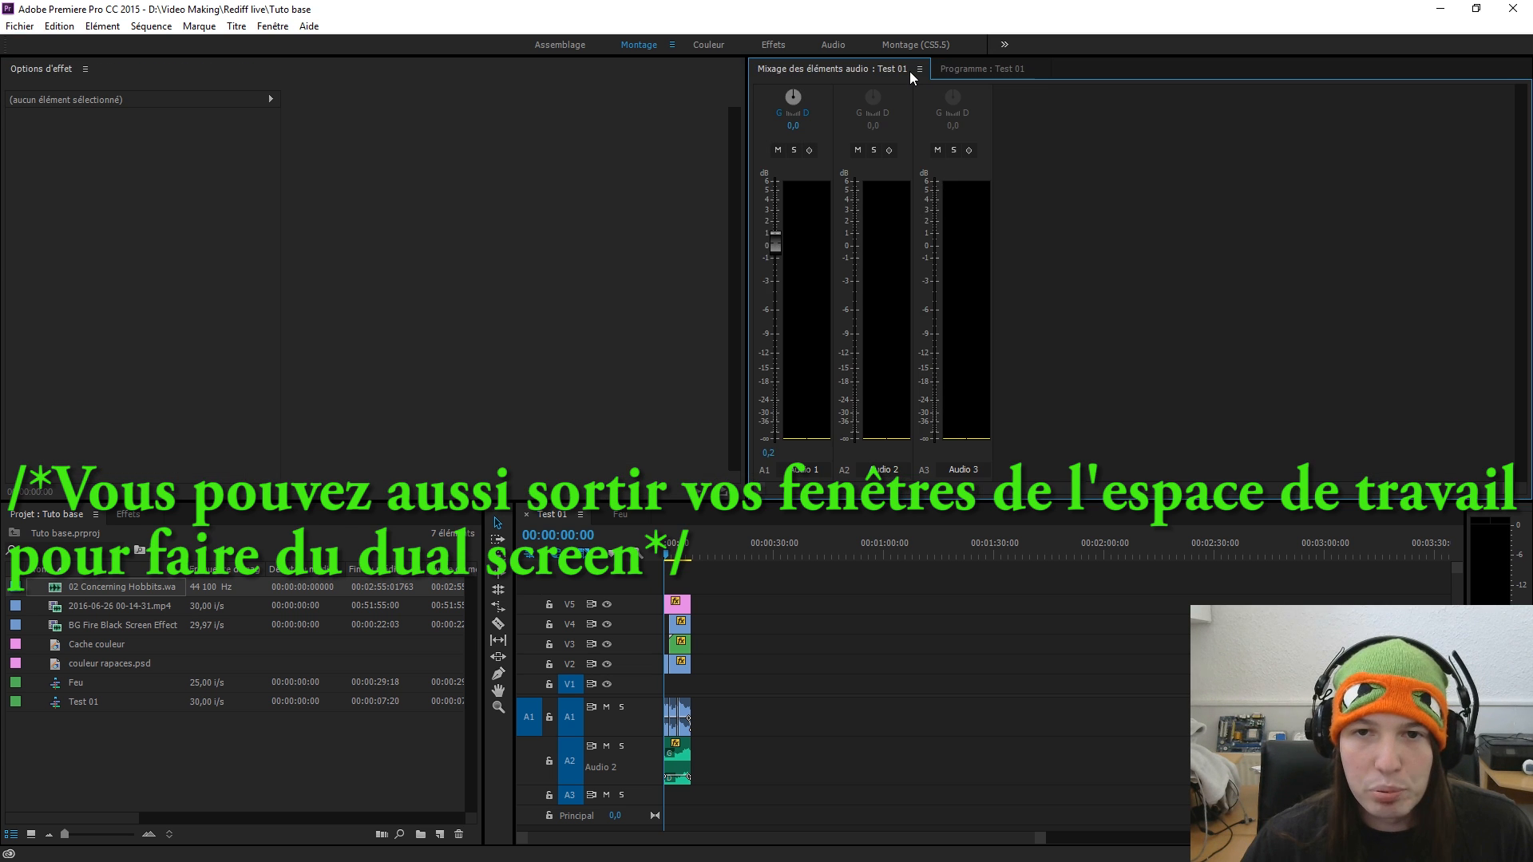
click(942, 71)
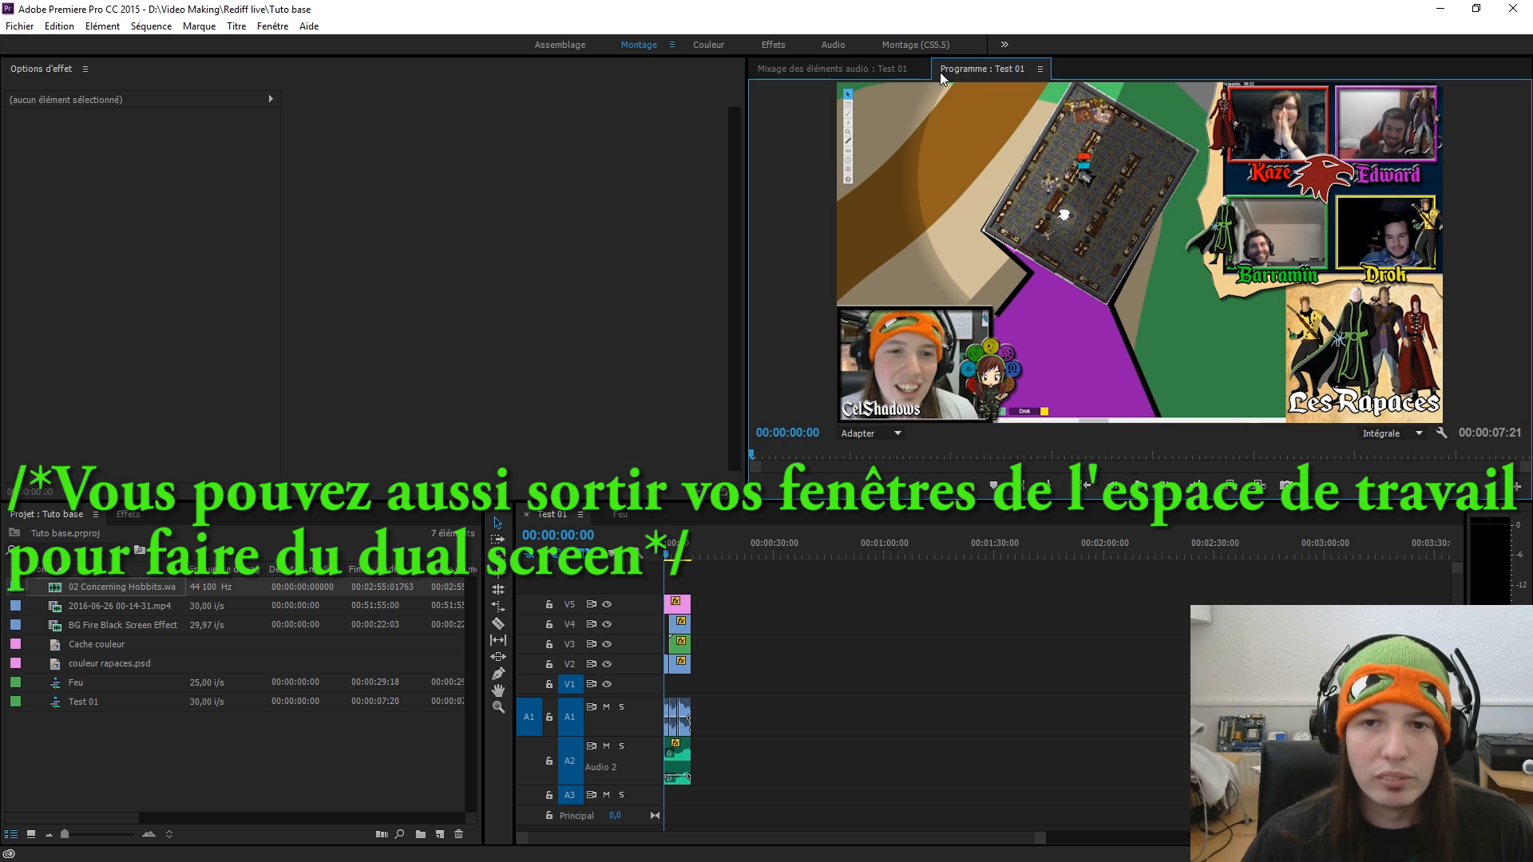
click(876, 67)
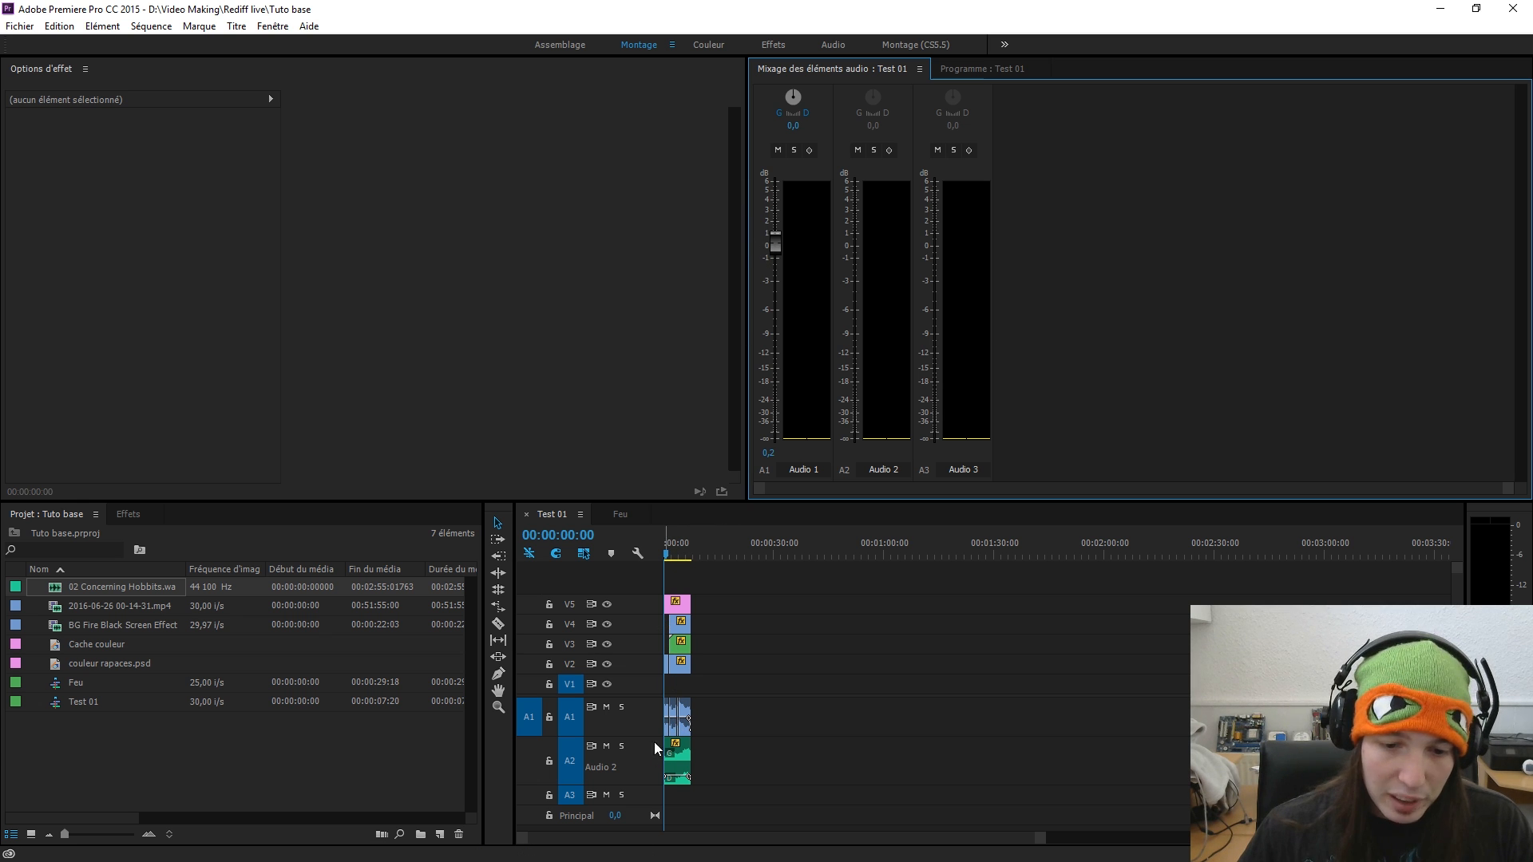
drag(1040, 838, 764, 702)
click(824, 544)
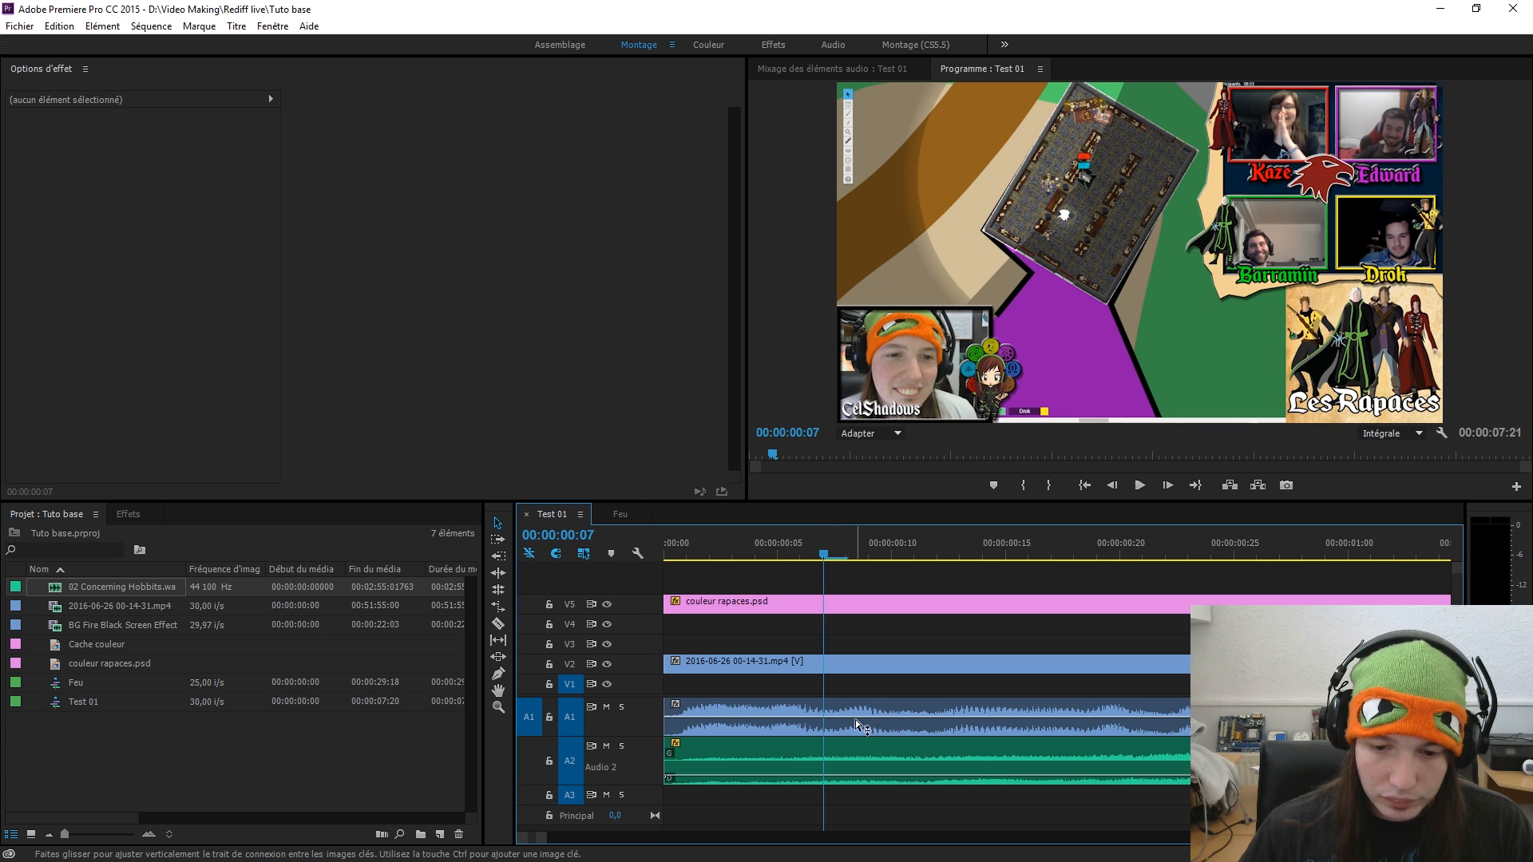
click(855, 720)
click(850, 69)
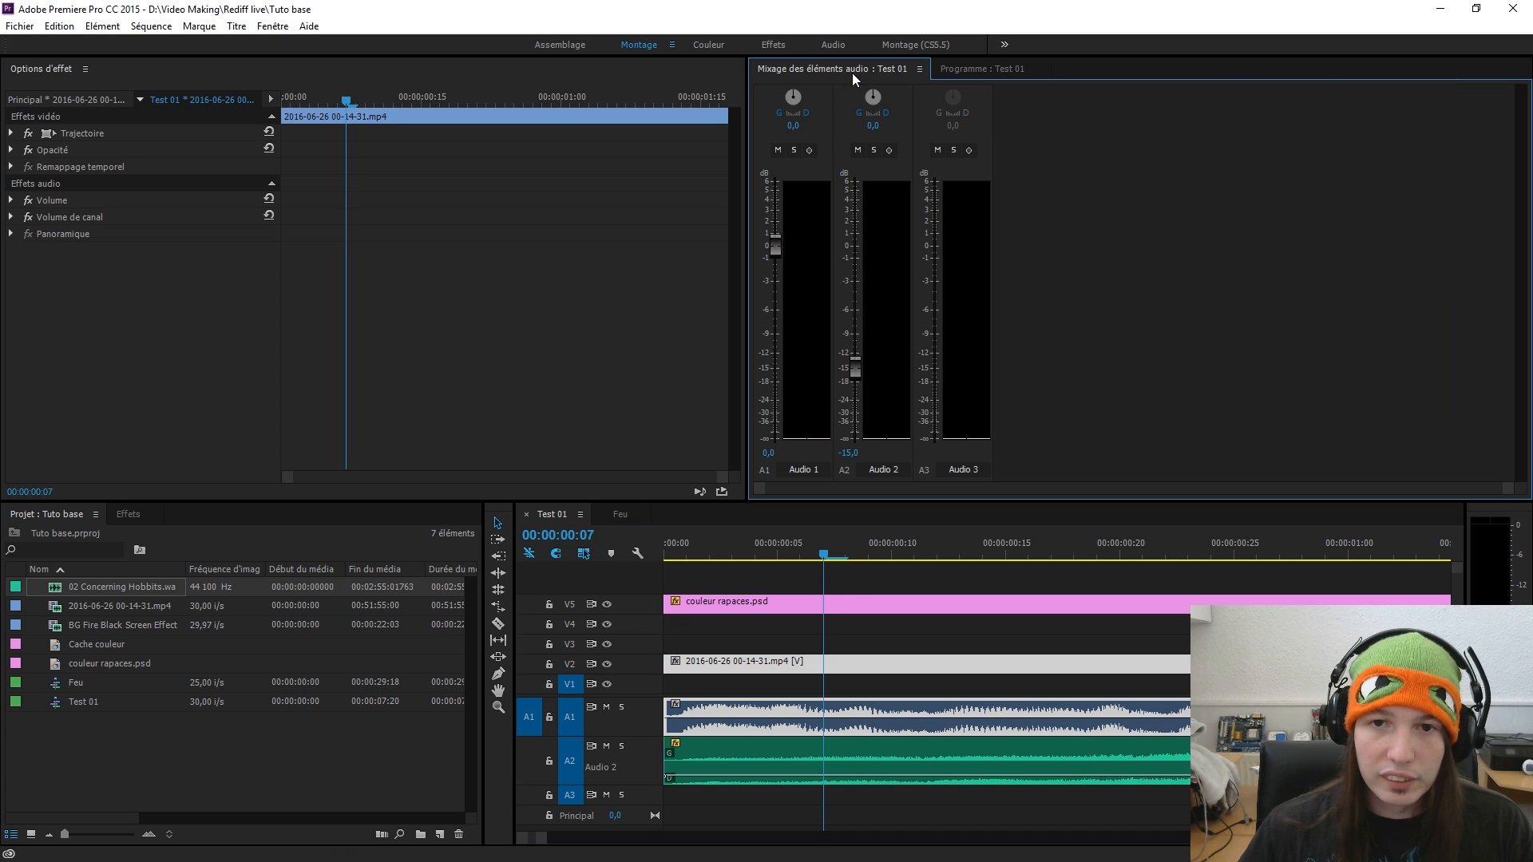
drag(774, 242, 774, 210)
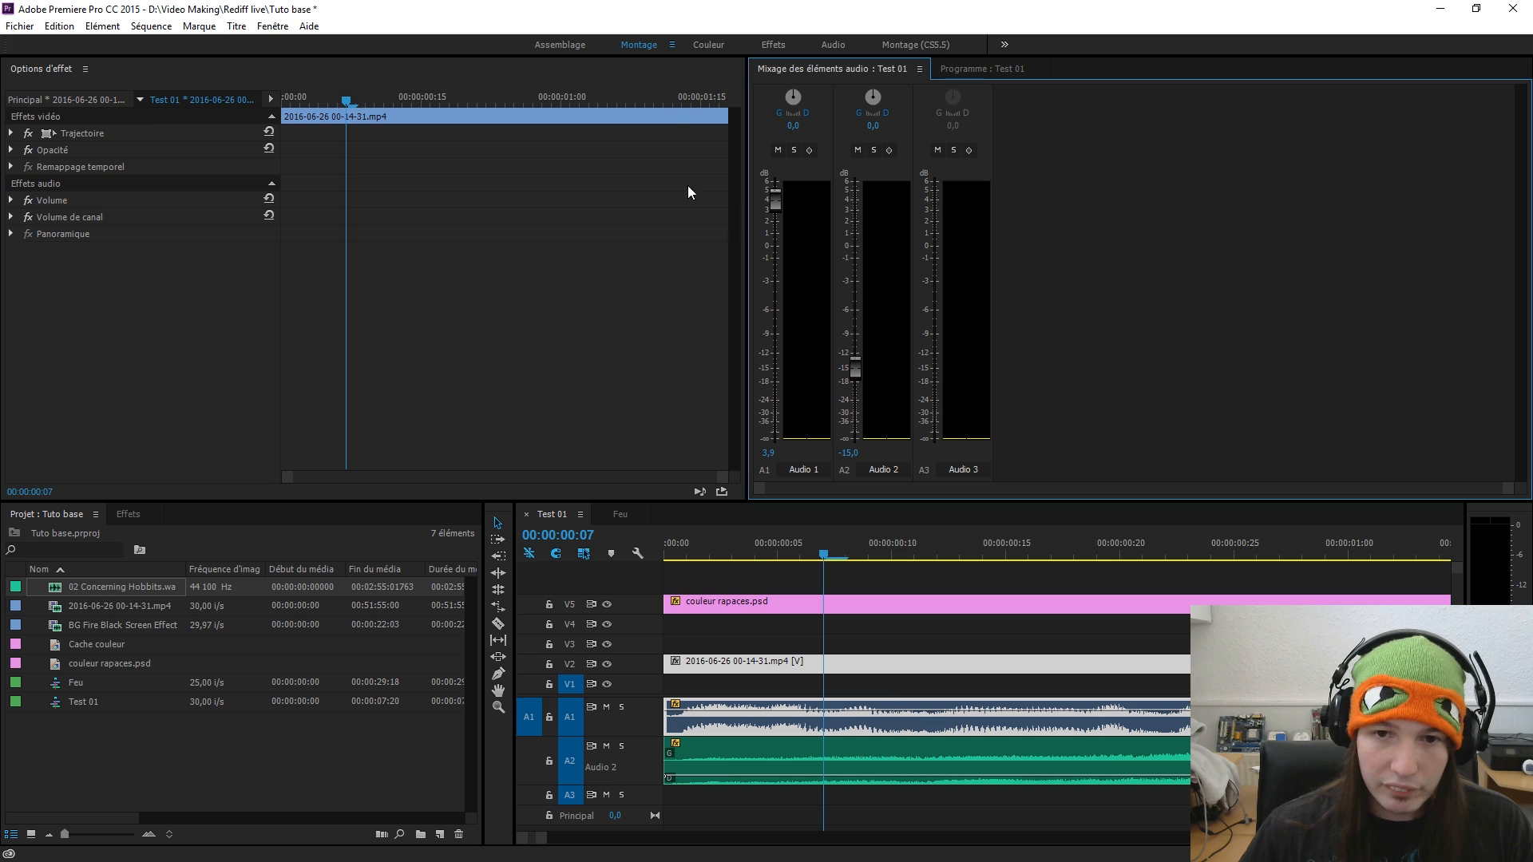
mouse_move(777, 201)
mouse_down()
mouse_move(766, 284)
mouse_move(768, 196)
mouse_up()
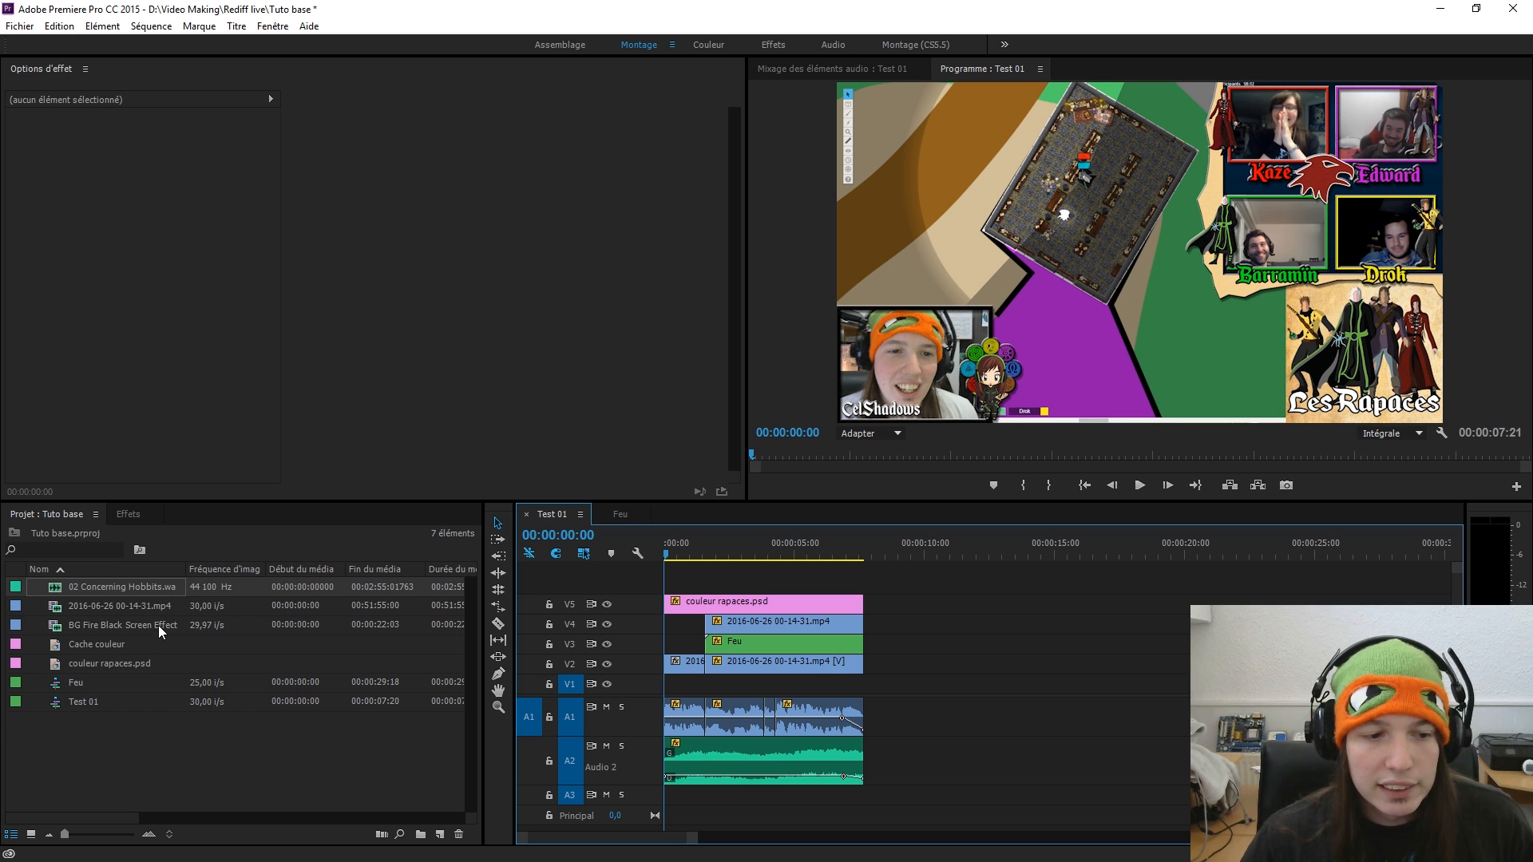
click(141, 600)
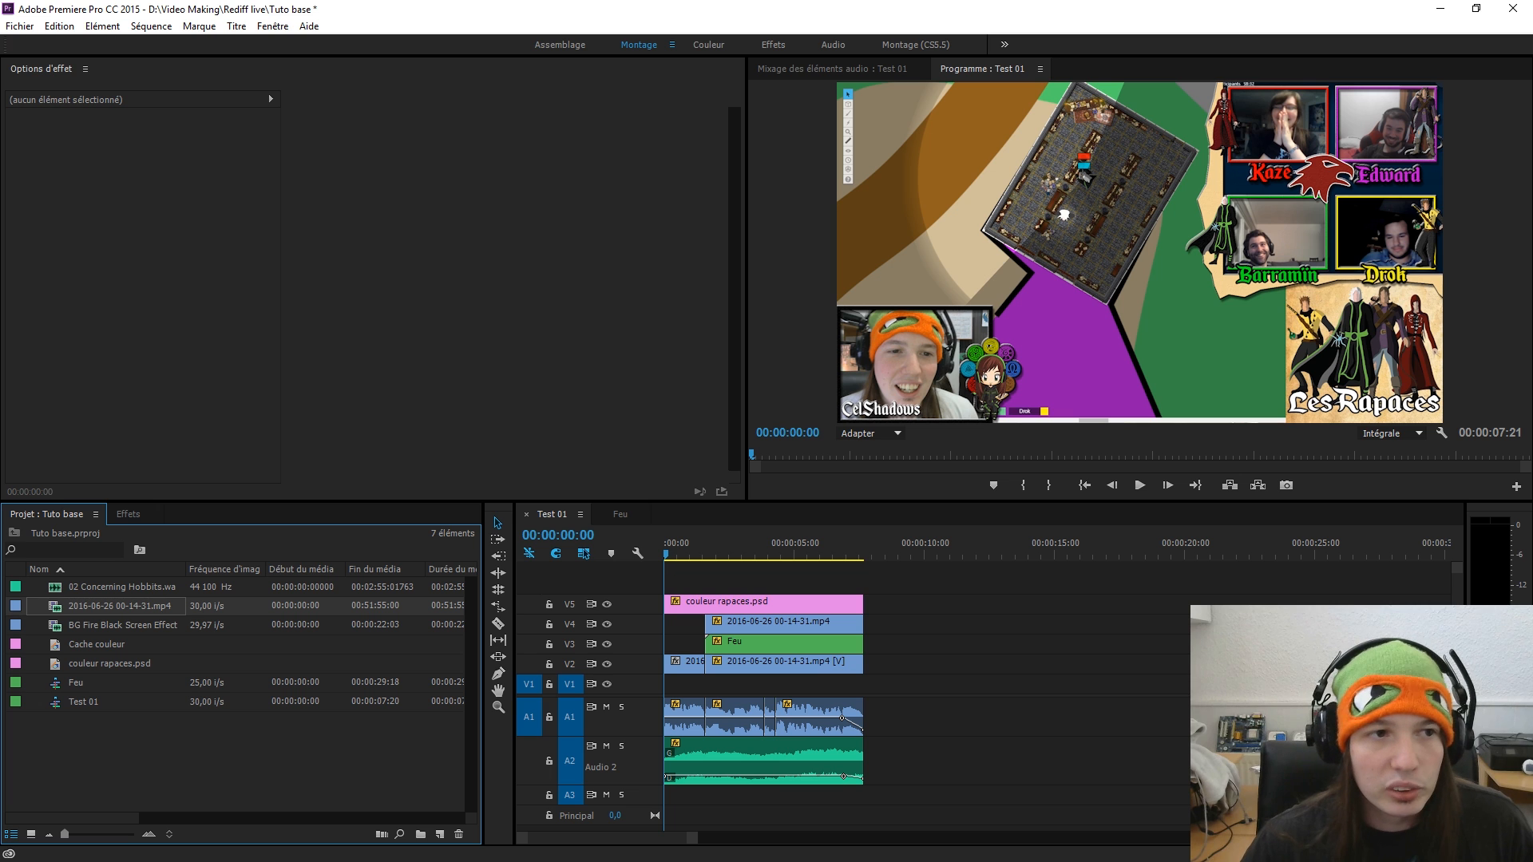
click(20, 26)
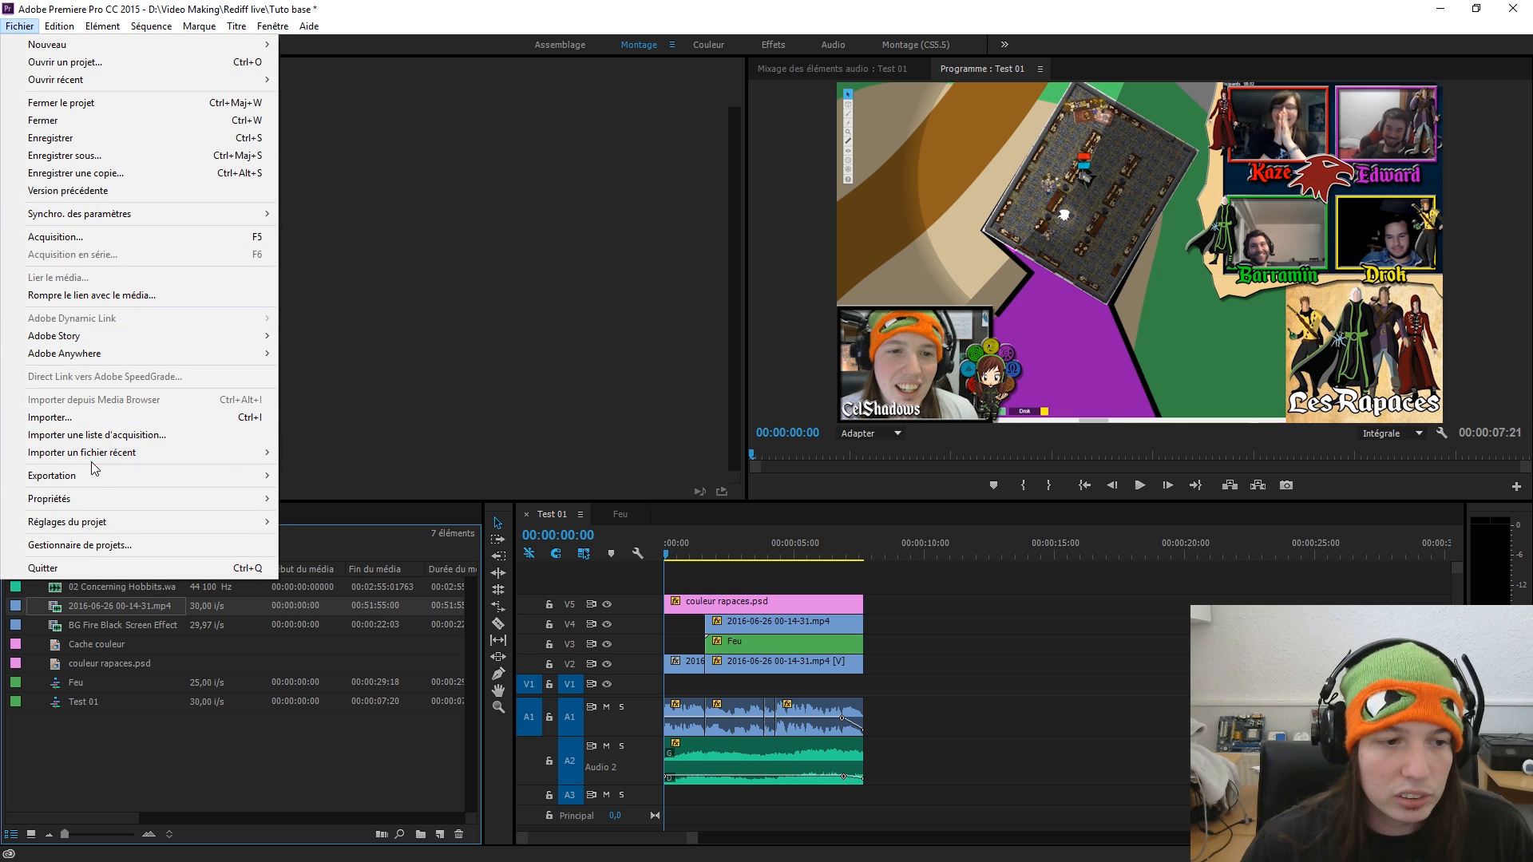
mouse_move(103, 479)
click(300, 471)
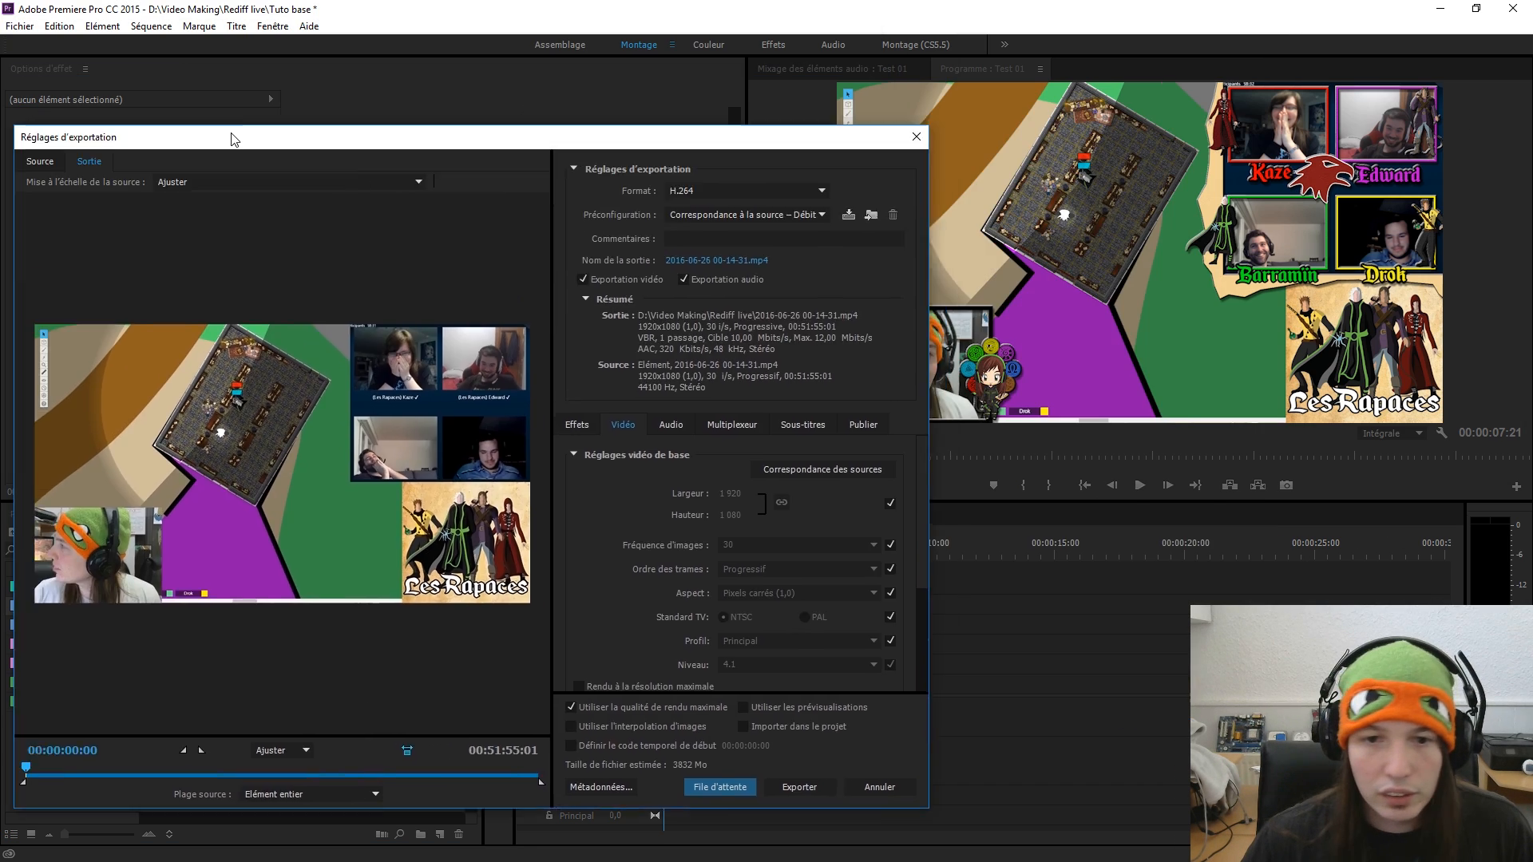
drag(229, 136, 531, 114)
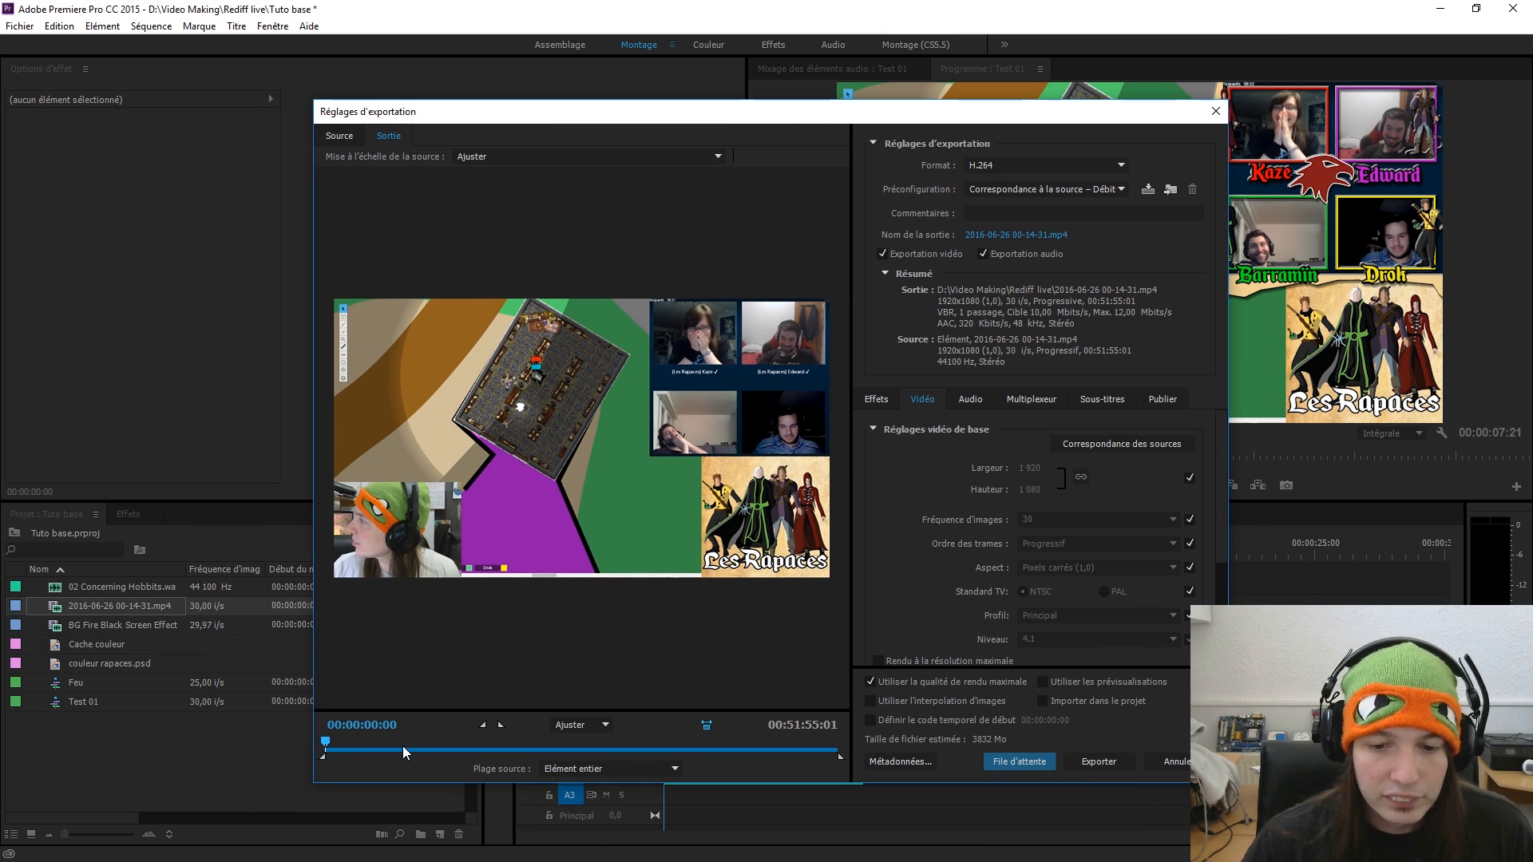
drag(403, 749, 388, 740)
drag(452, 747, 761, 747)
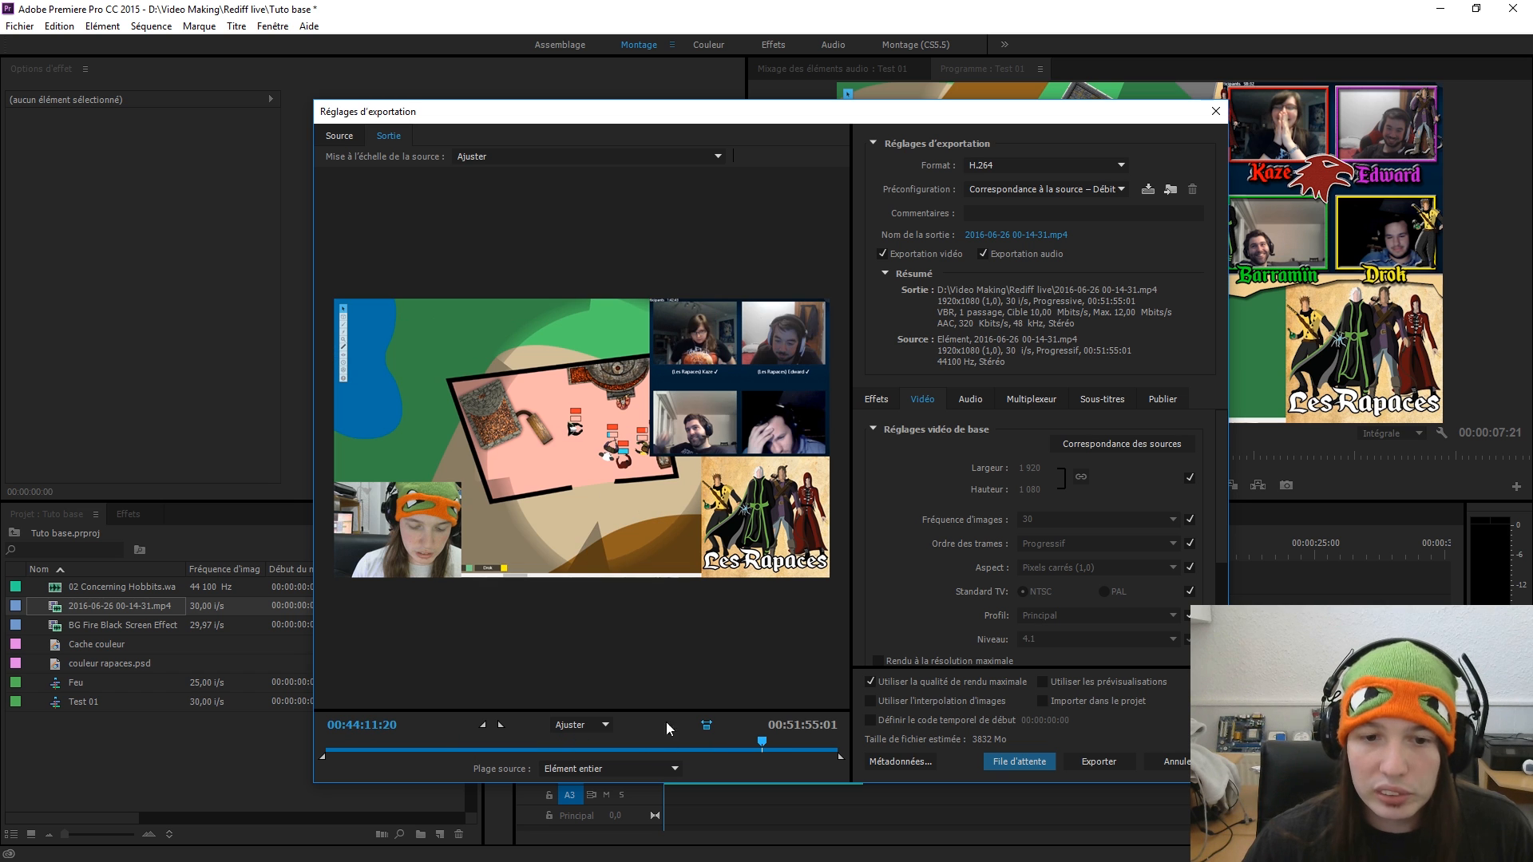
click(1212, 115)
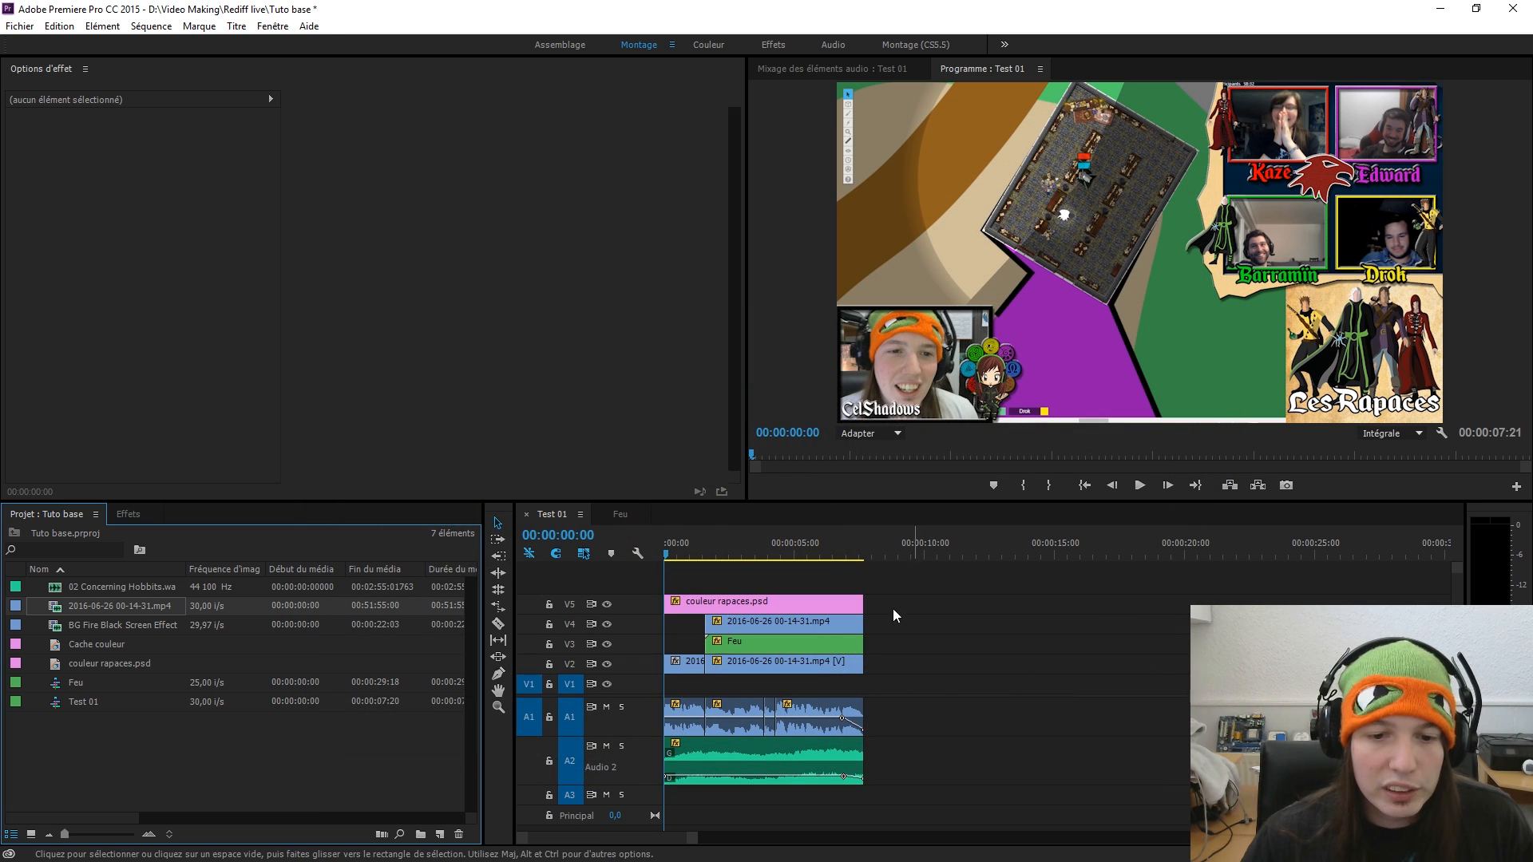
- Select the Test 01 sequence in the project, open its media export settings, and scrub the preview to 00:00:04:18
click(975, 613)
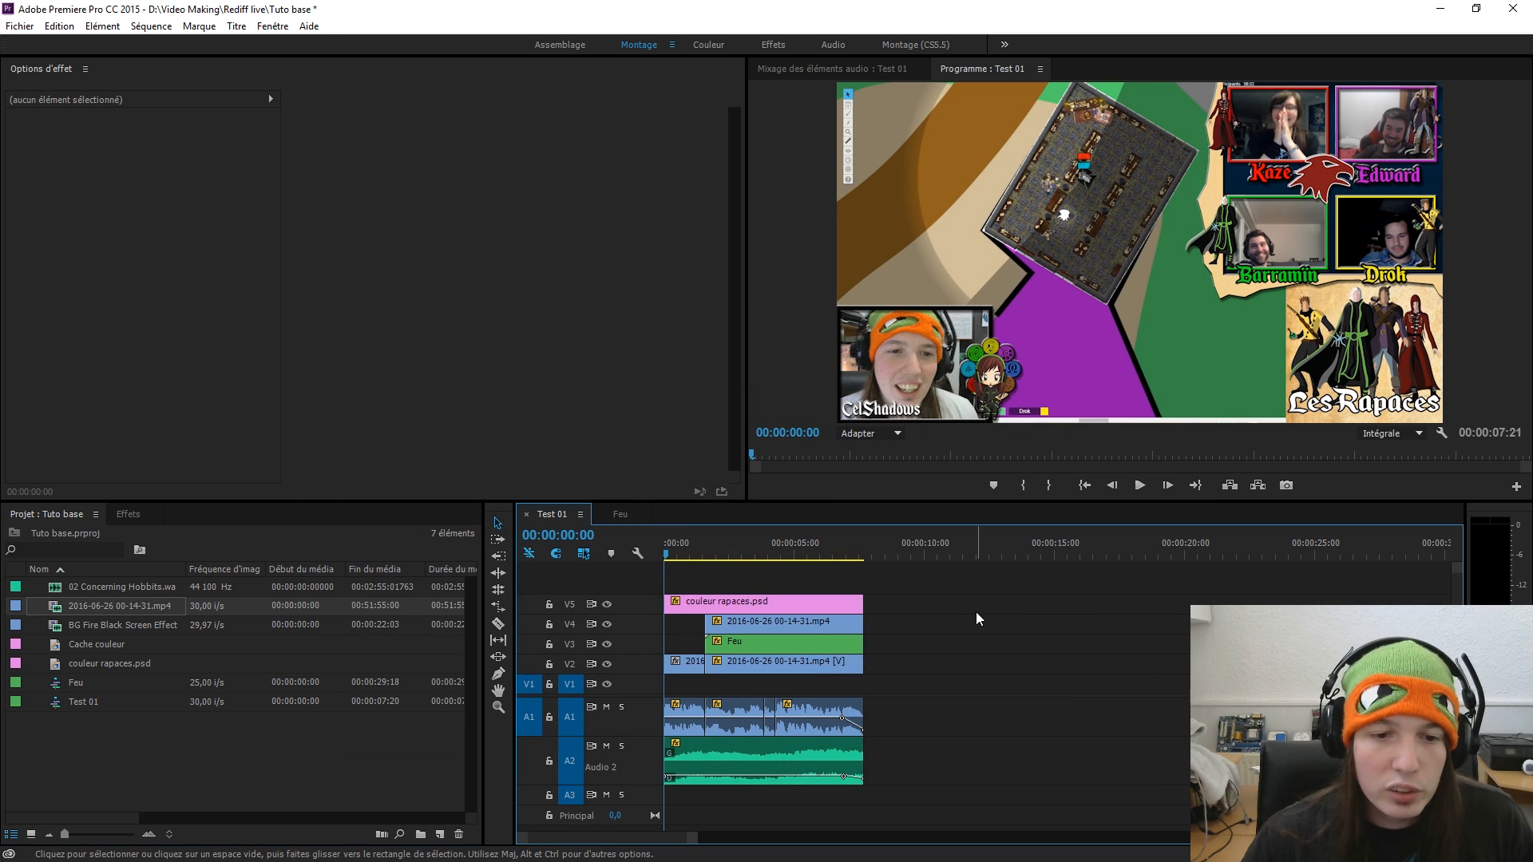
click(74, 706)
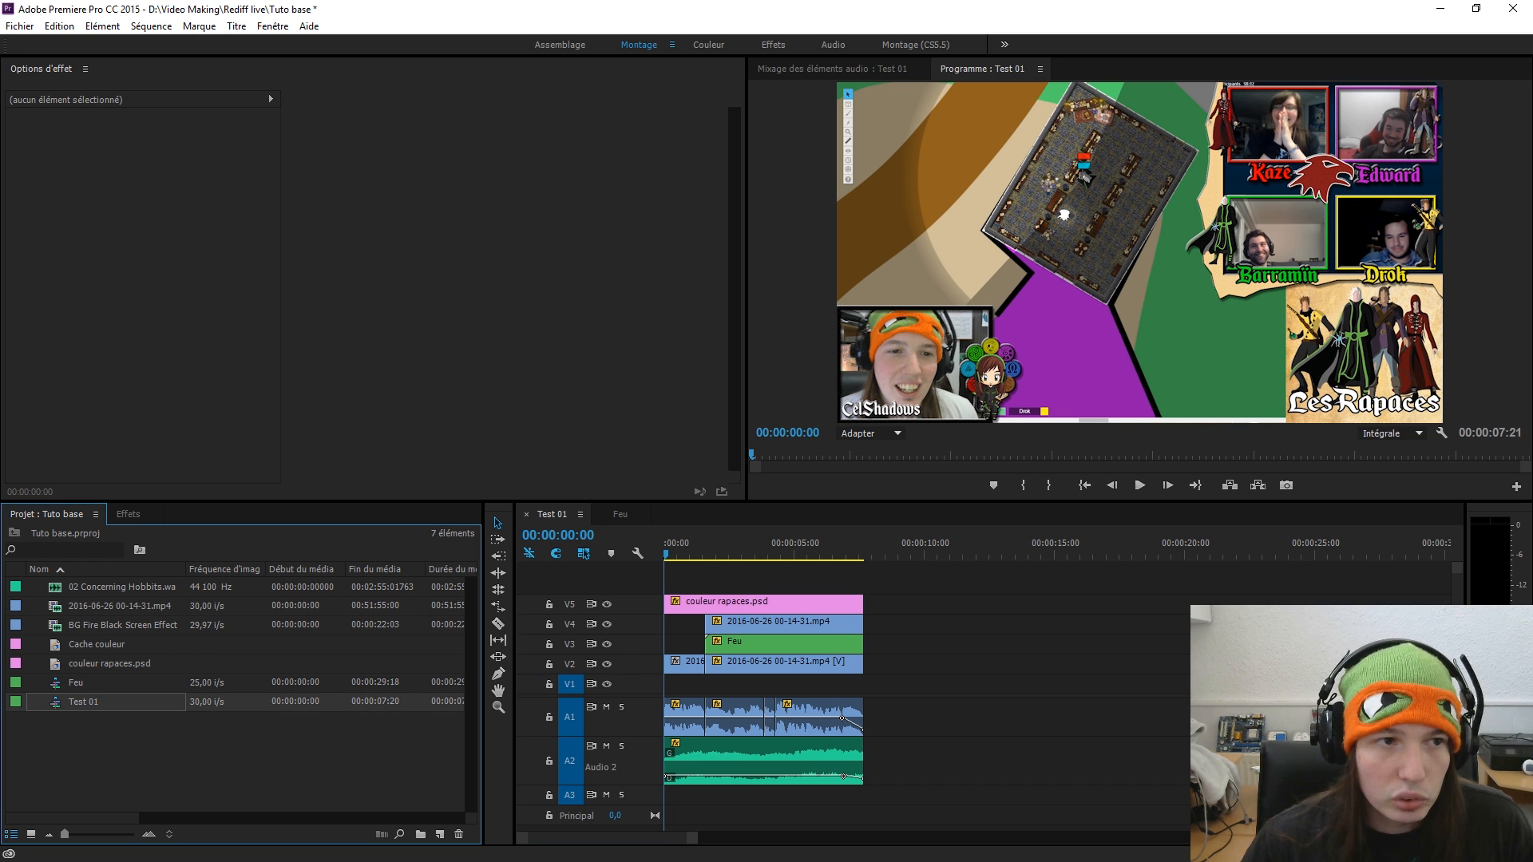
click(20, 26)
mouse_move(199, 475)
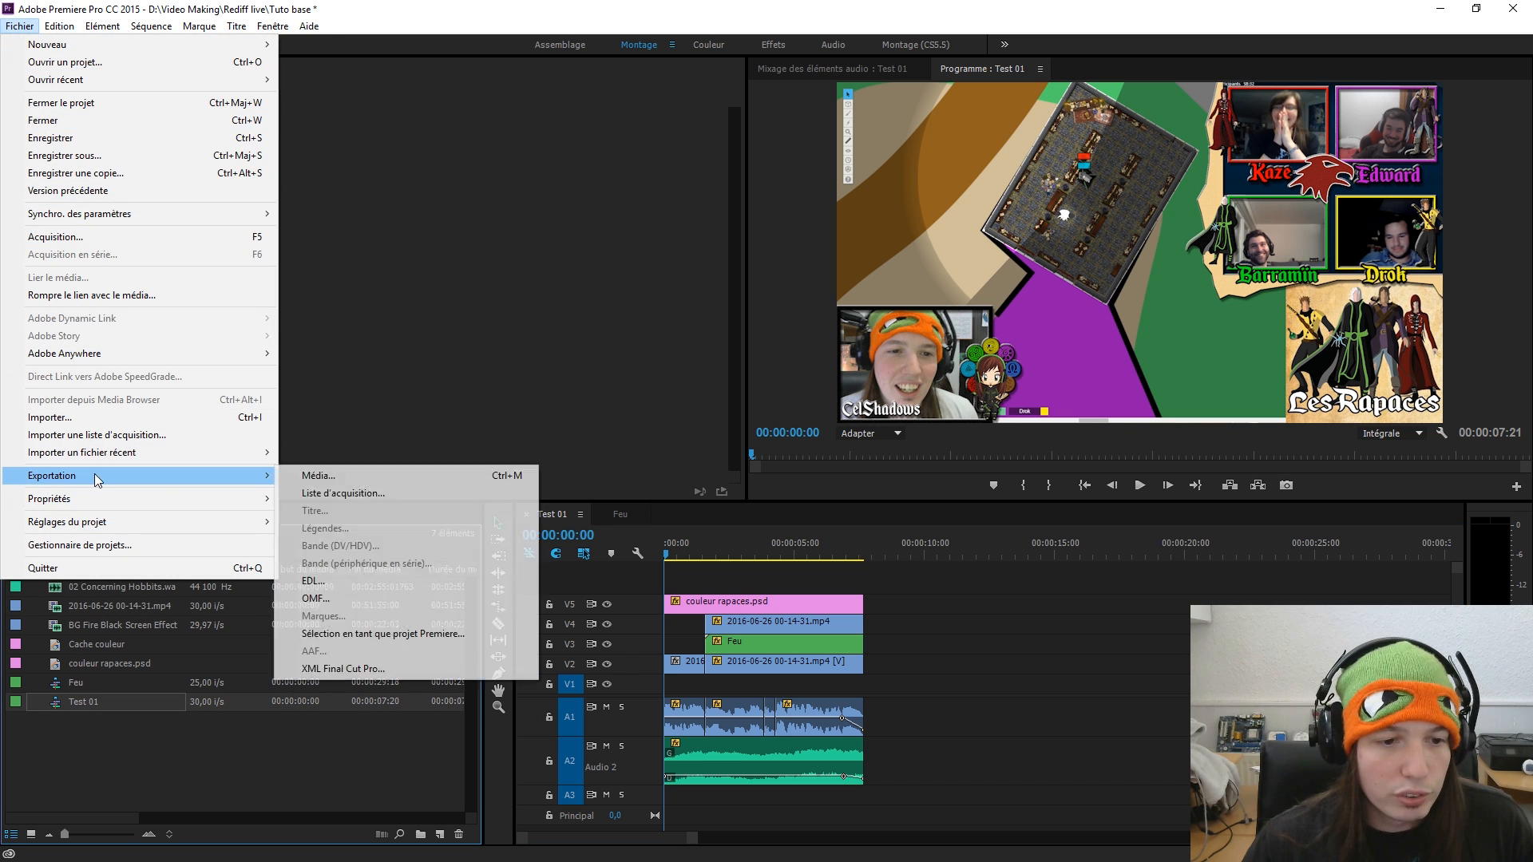
click(389, 473)
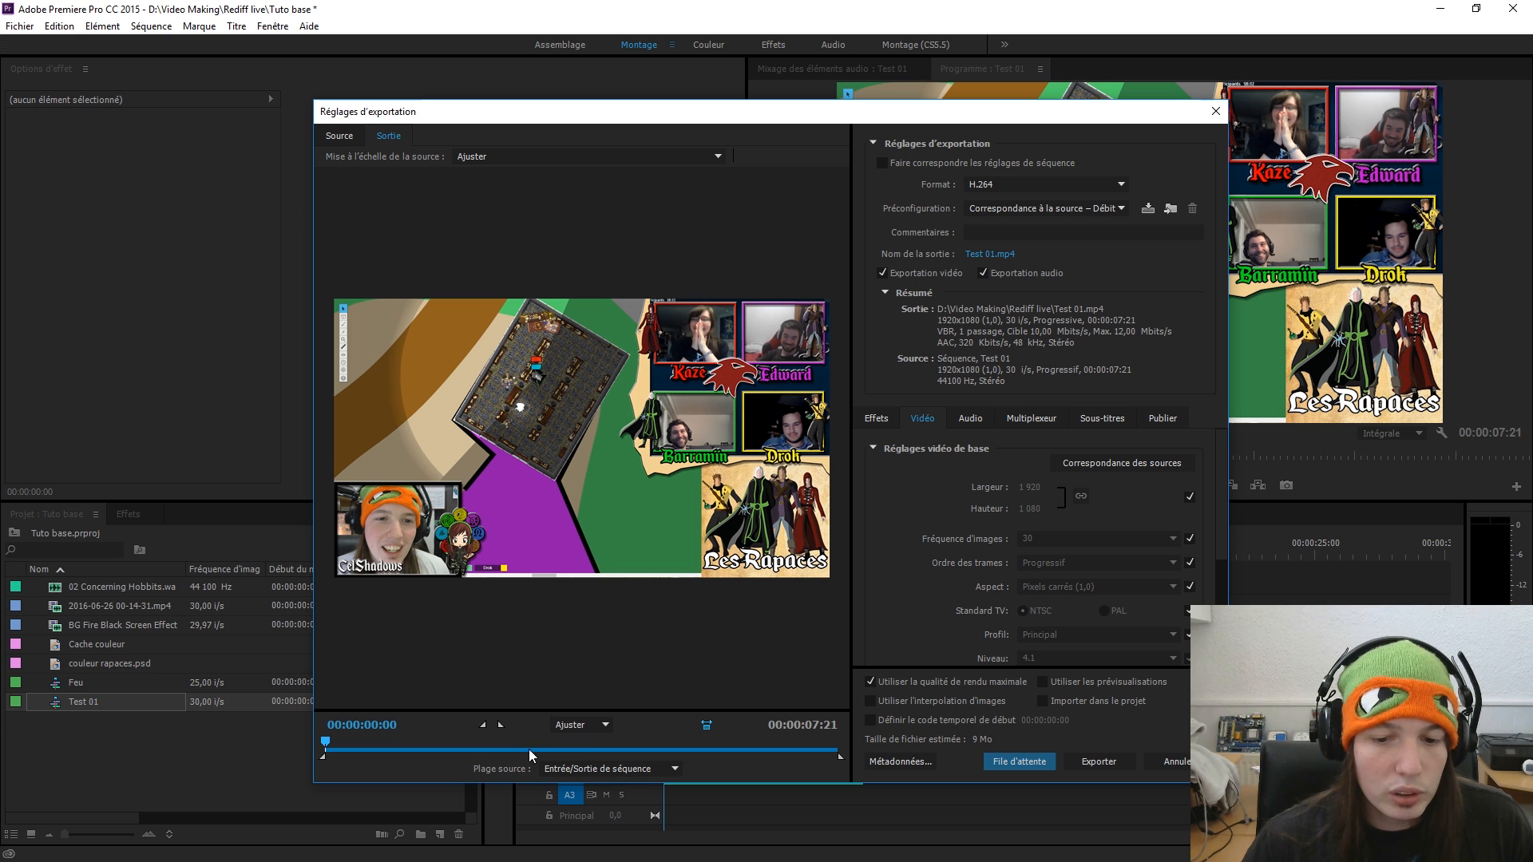
drag(436, 750, 632, 728)
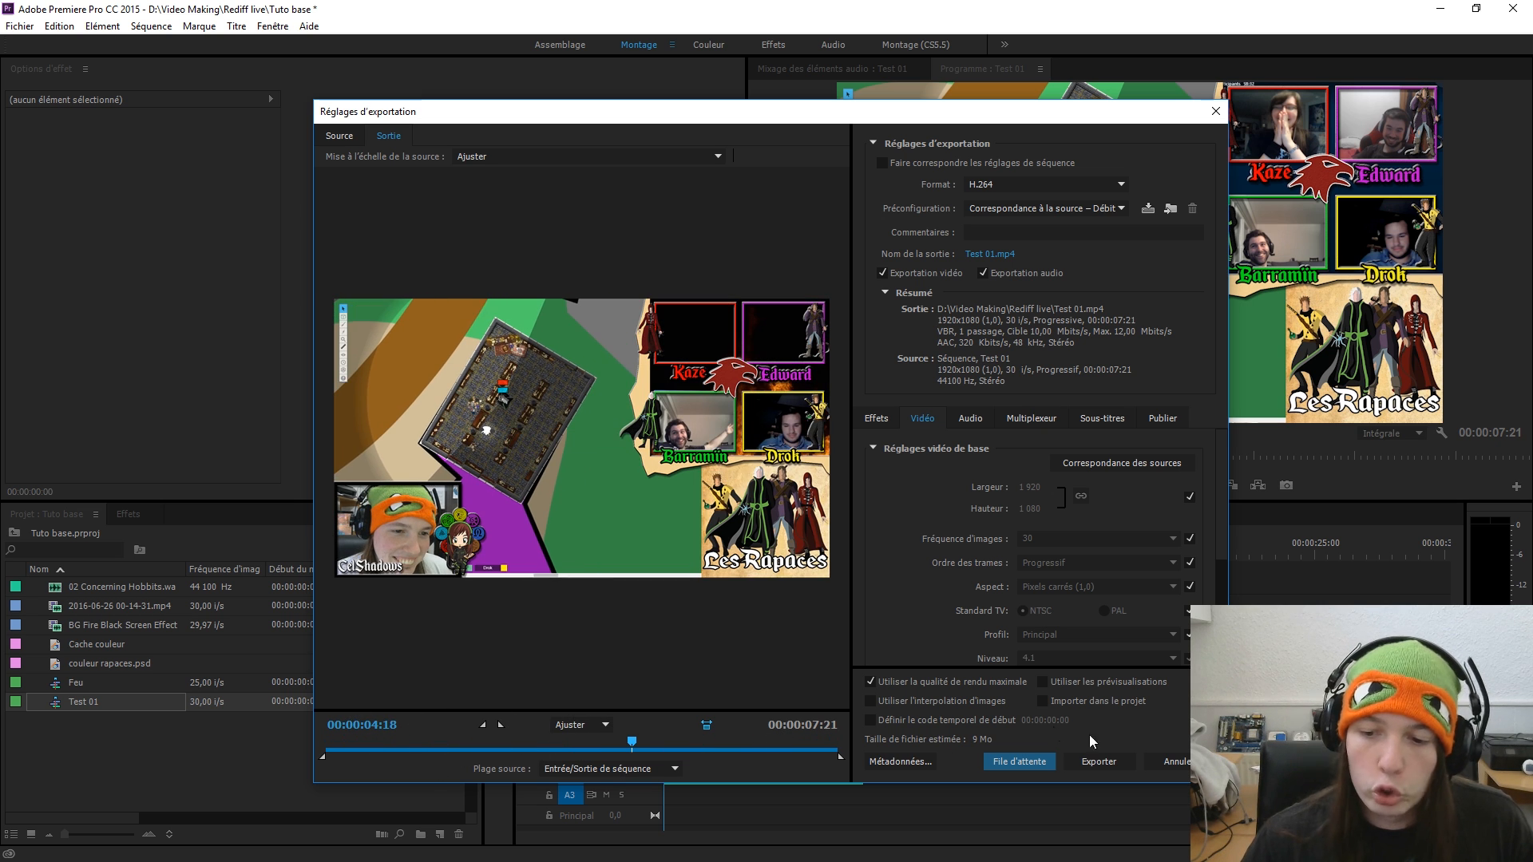
- Set the export range's out point at 00:00:04:18, check the preview at 00:00:06:14, and cancel the export
click(501, 729)
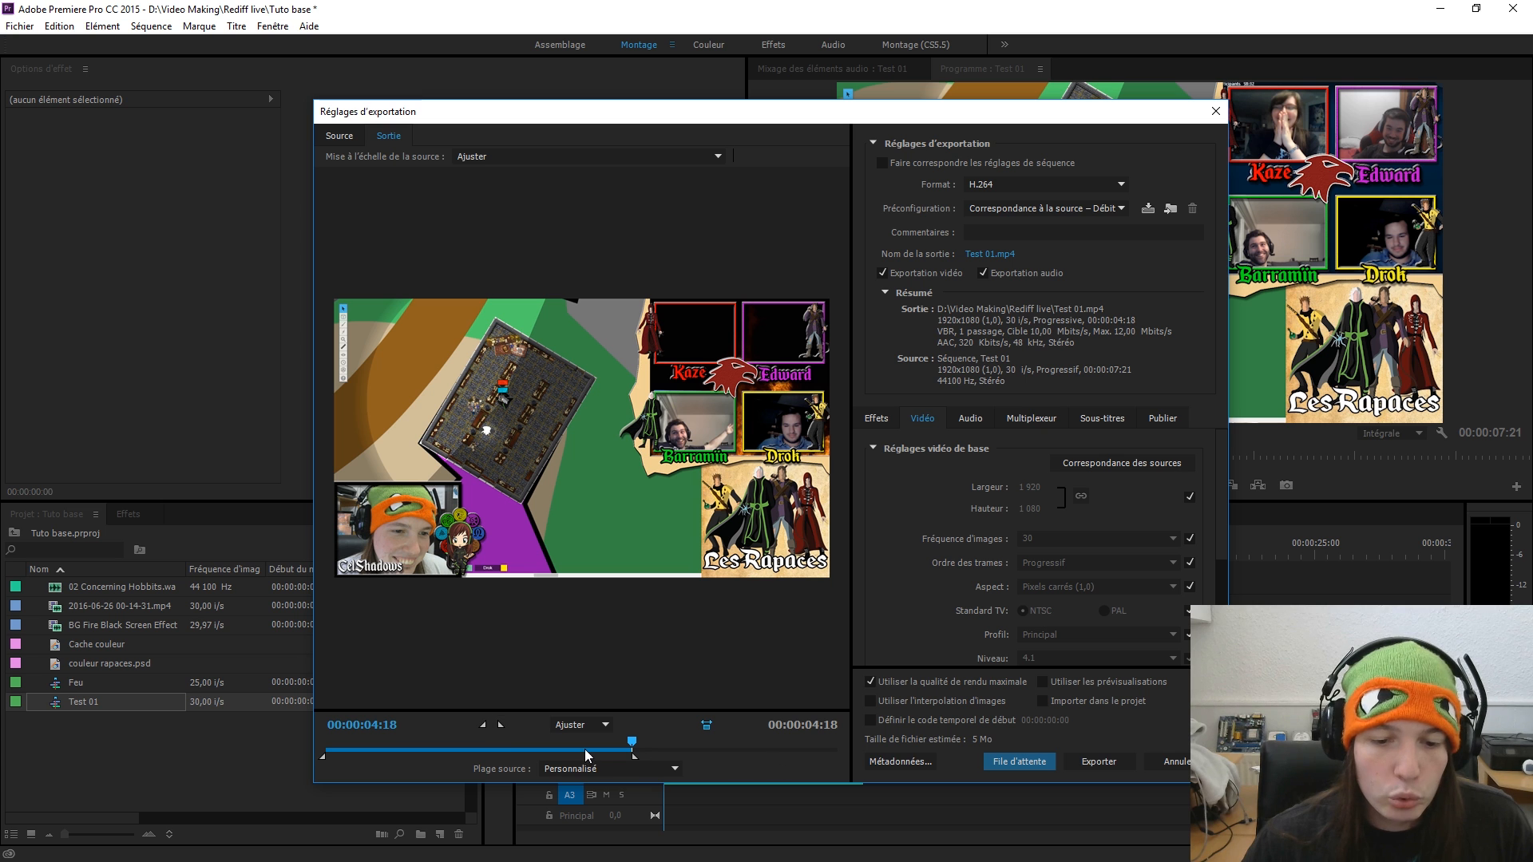
drag(688, 743, 755, 742)
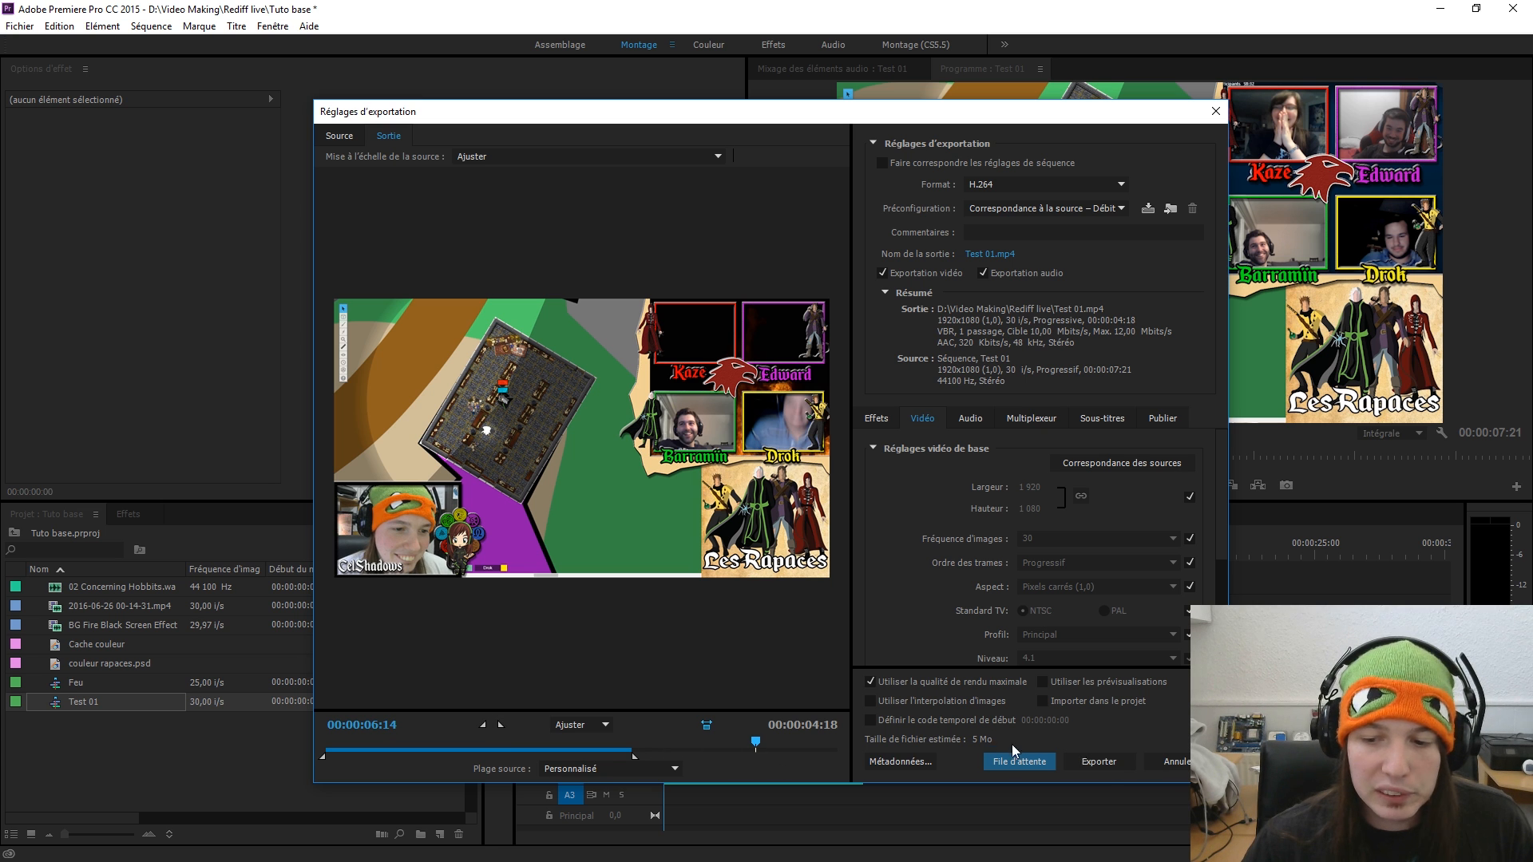
click(1167, 761)
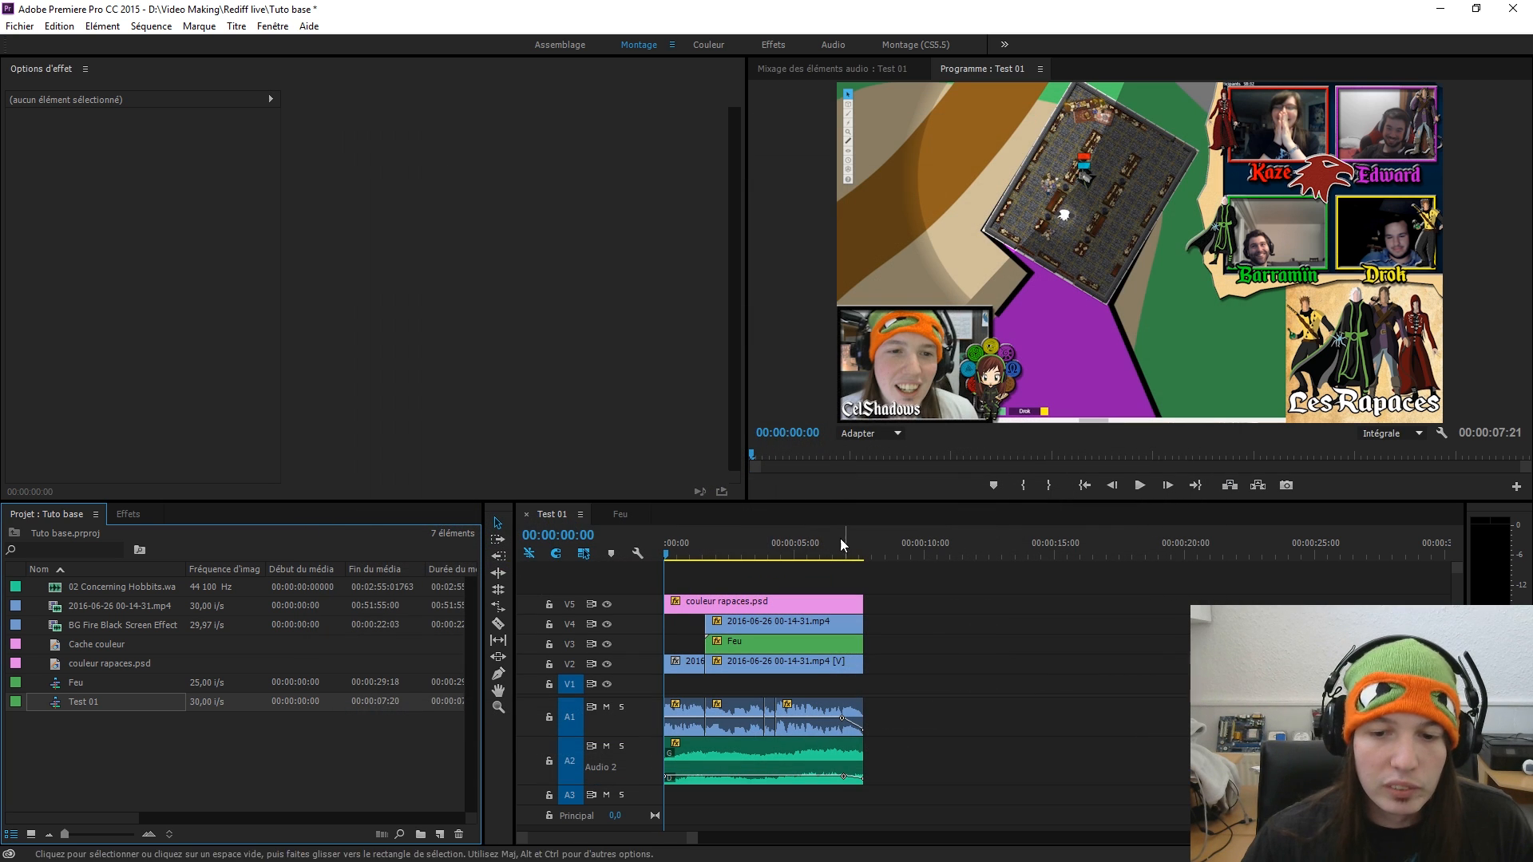
drag(117, 606, 976, 669)
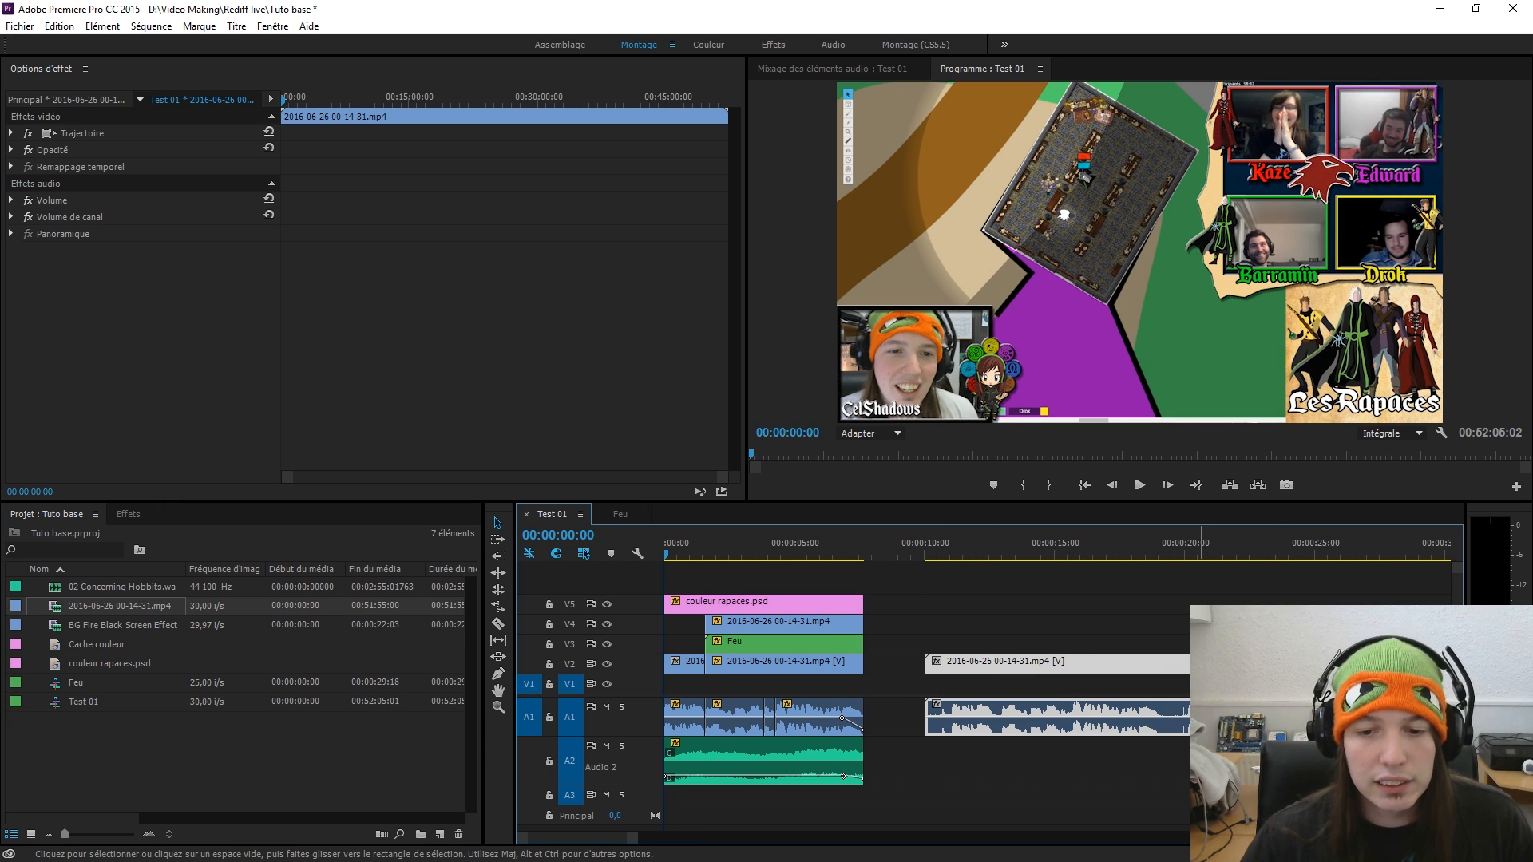
click(860, 554)
click(862, 553)
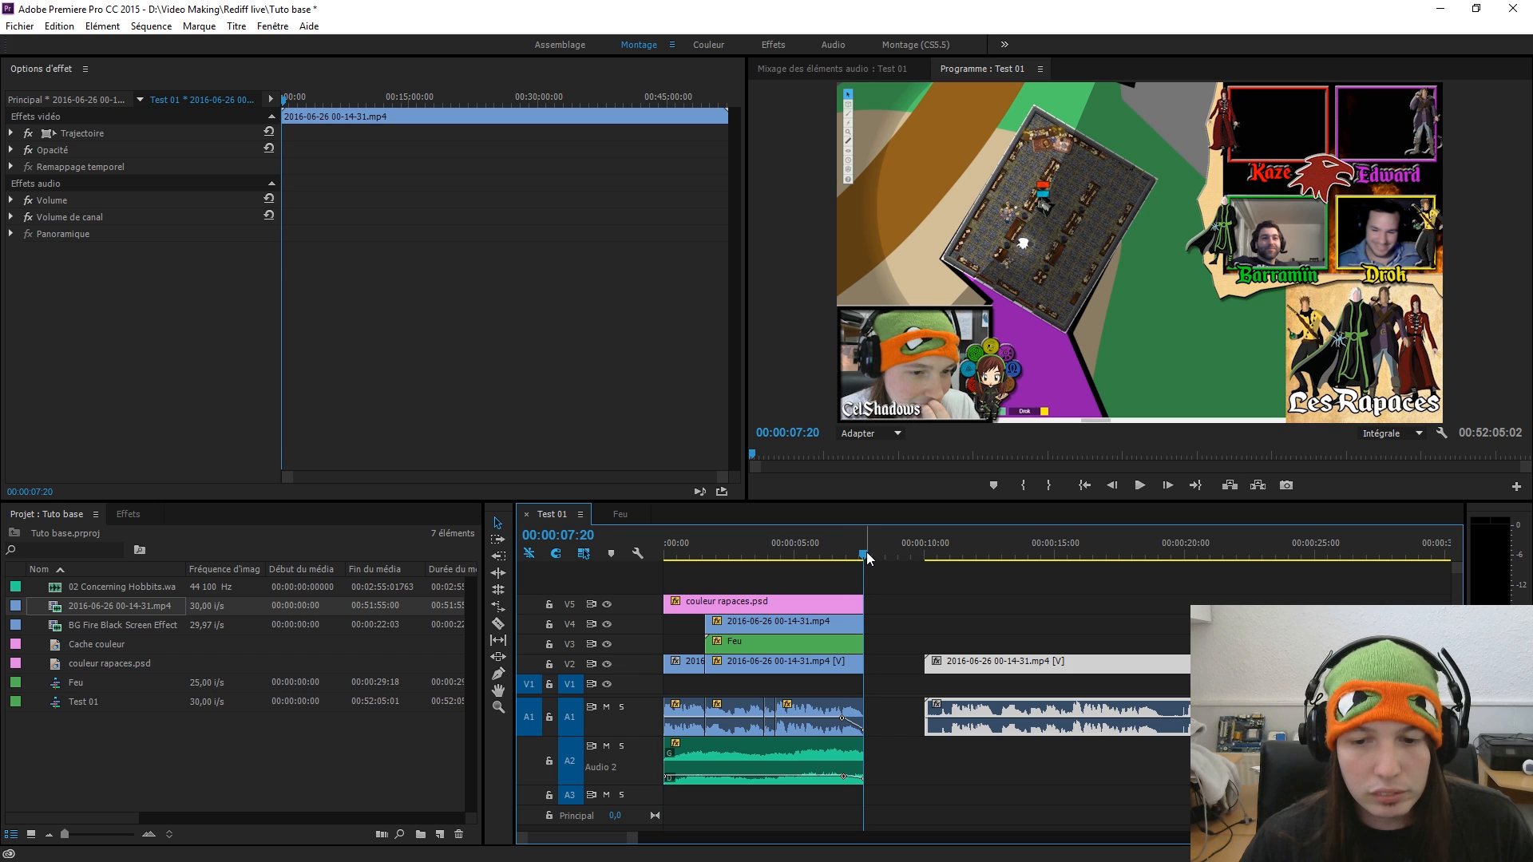
- Open the Test 01 sequence's media export settings, scrub the preview through the footage beyond the montage, and cancel the export
click(20, 26)
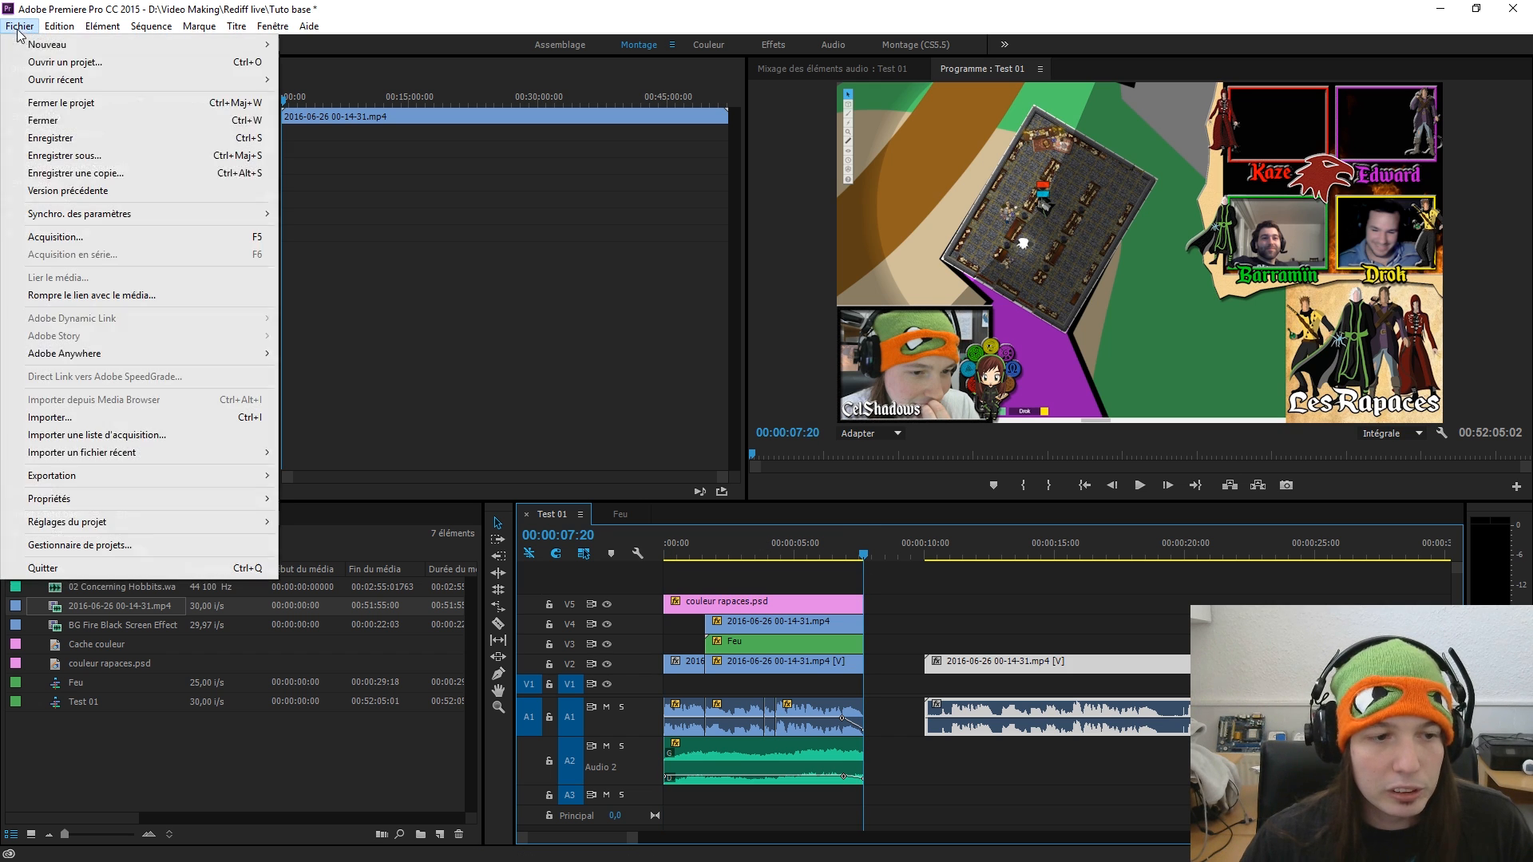
mouse_move(136, 478)
click(313, 476)
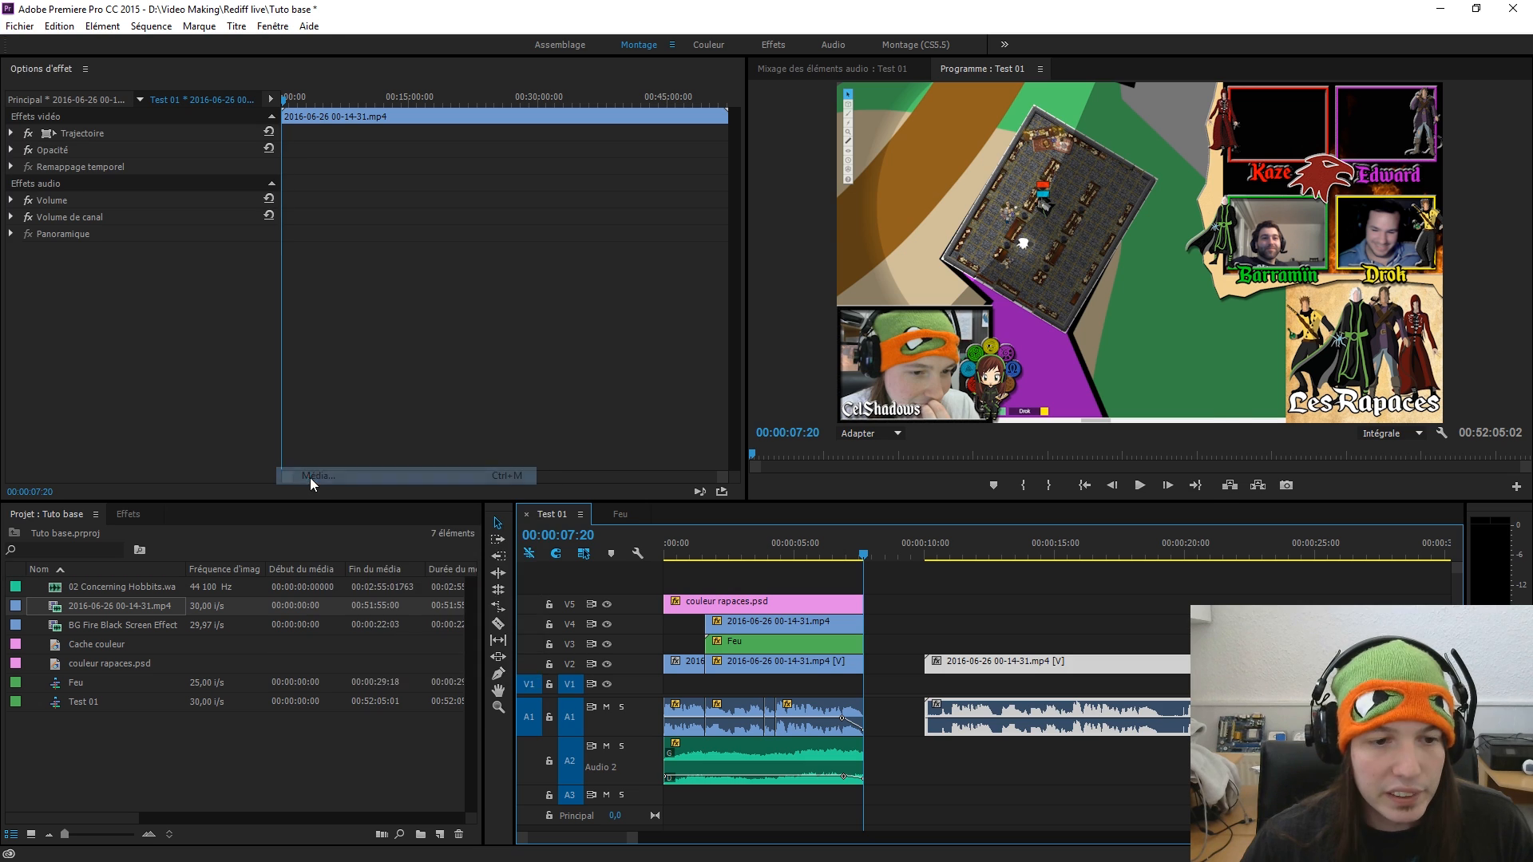
drag(629, 748, 388, 749)
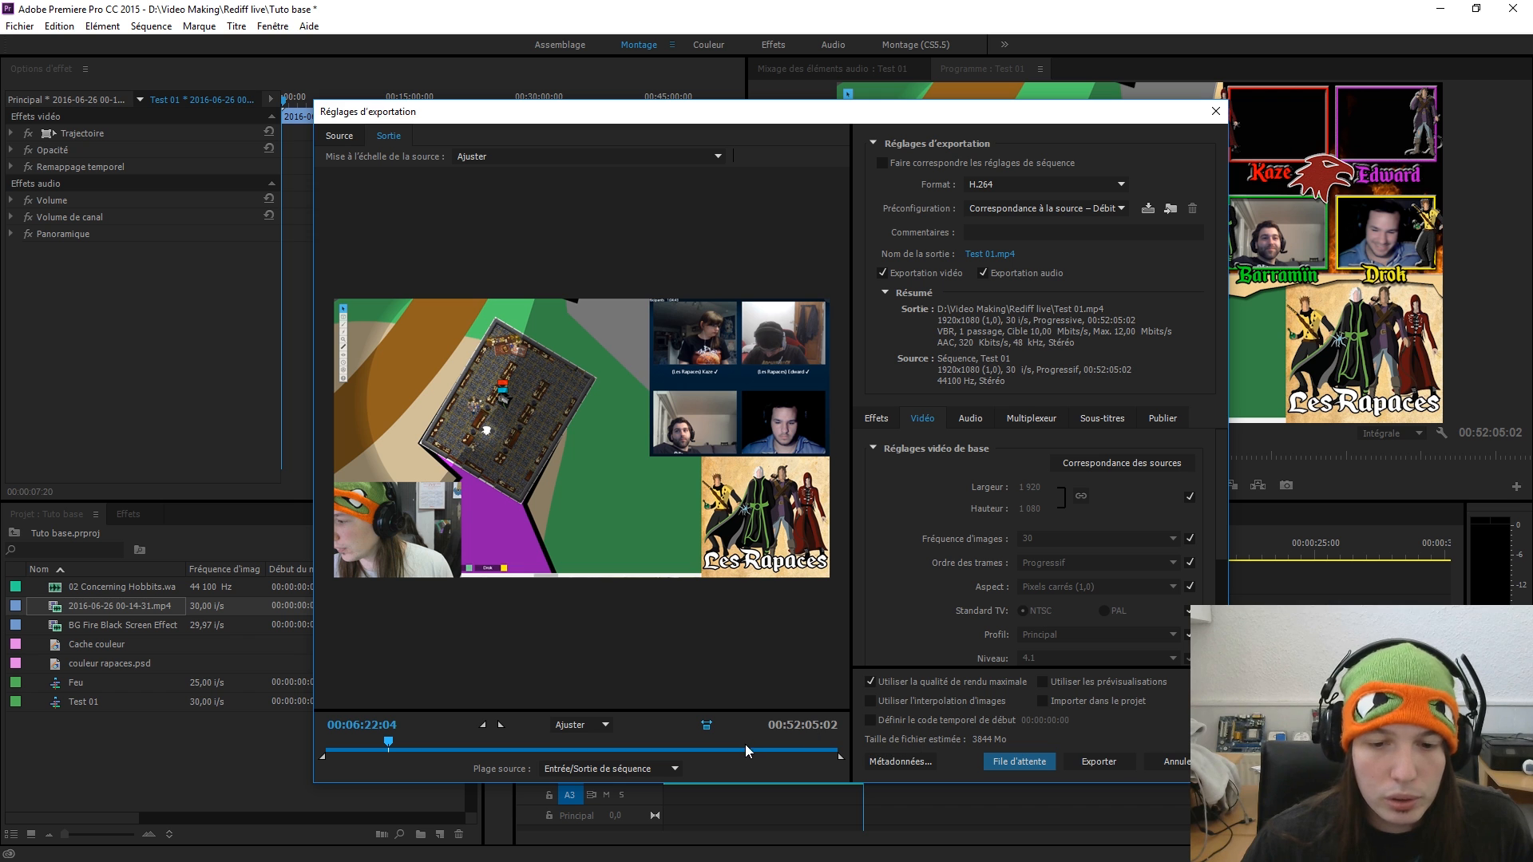
drag(746, 748, 776, 745)
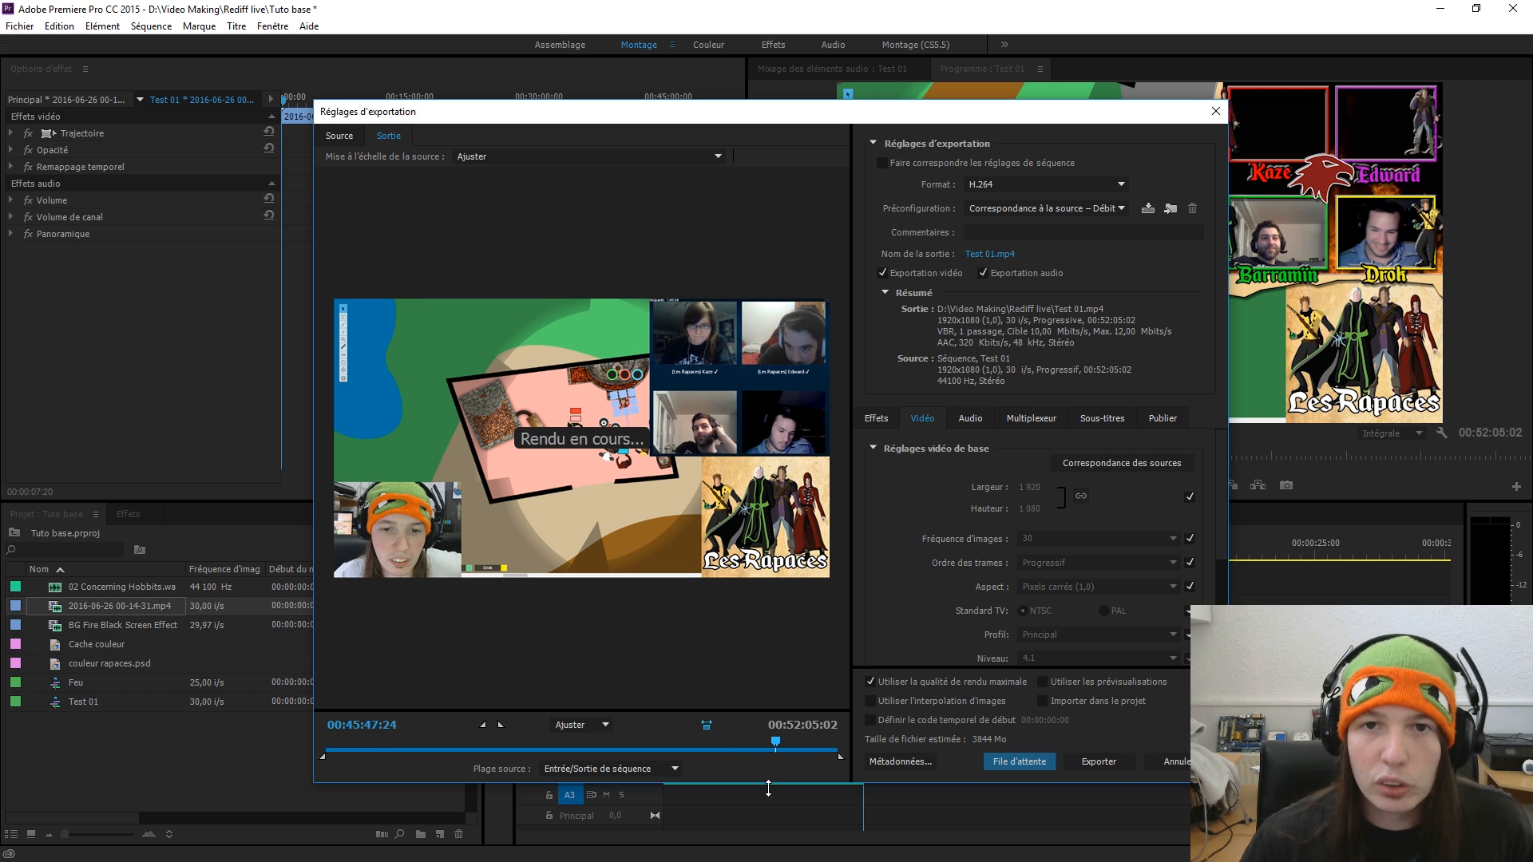
drag(706, 752, 588, 749)
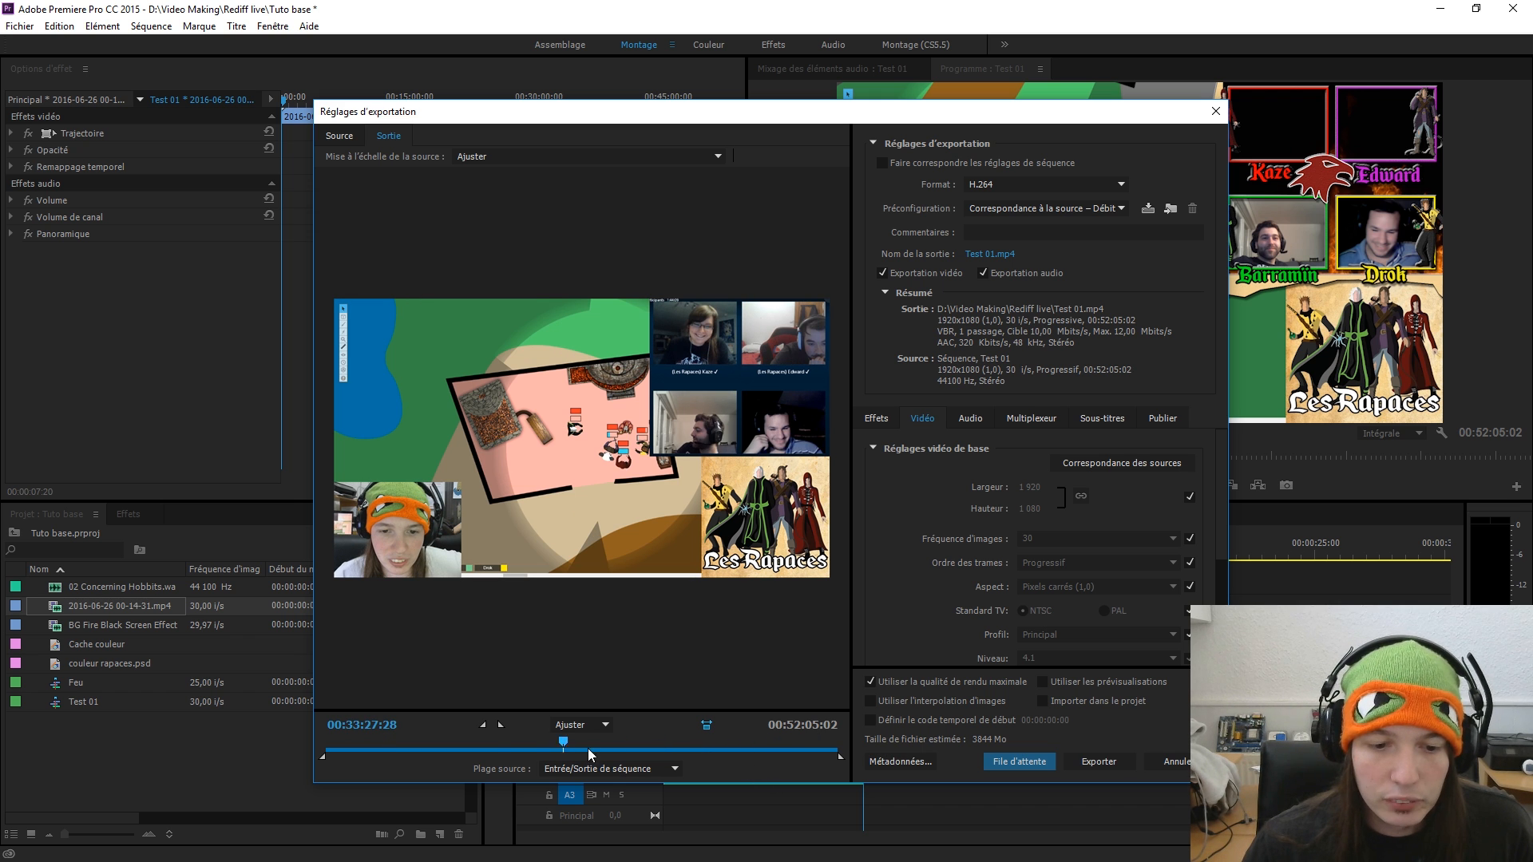
click(1174, 760)
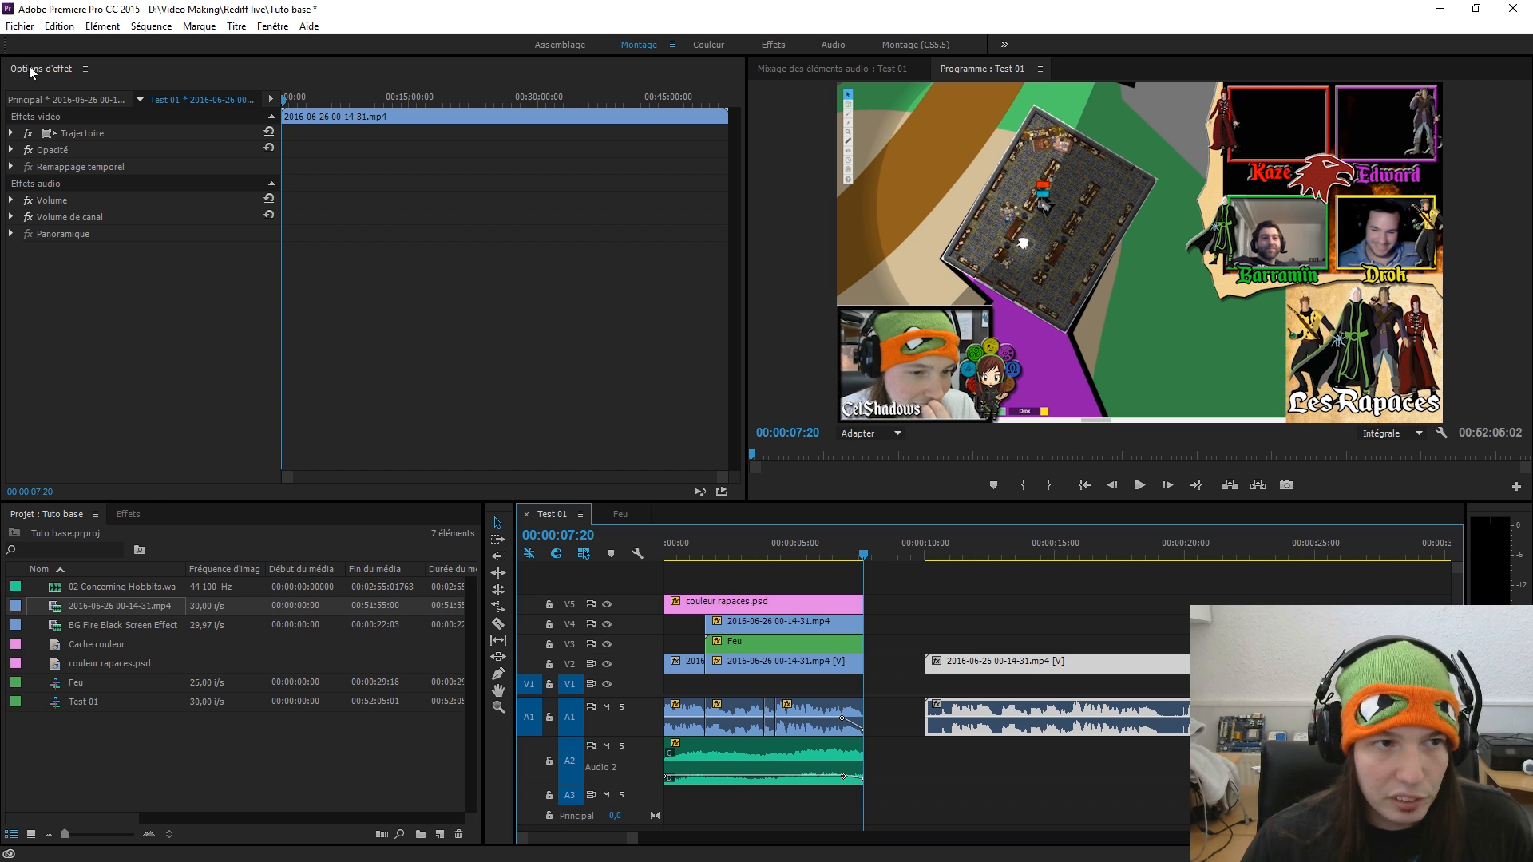
- Reopen the media export settings, set the range's out point at 00:00:07:20, and scrub the preview back to the start
click(19, 26)
mouse_move(96, 477)
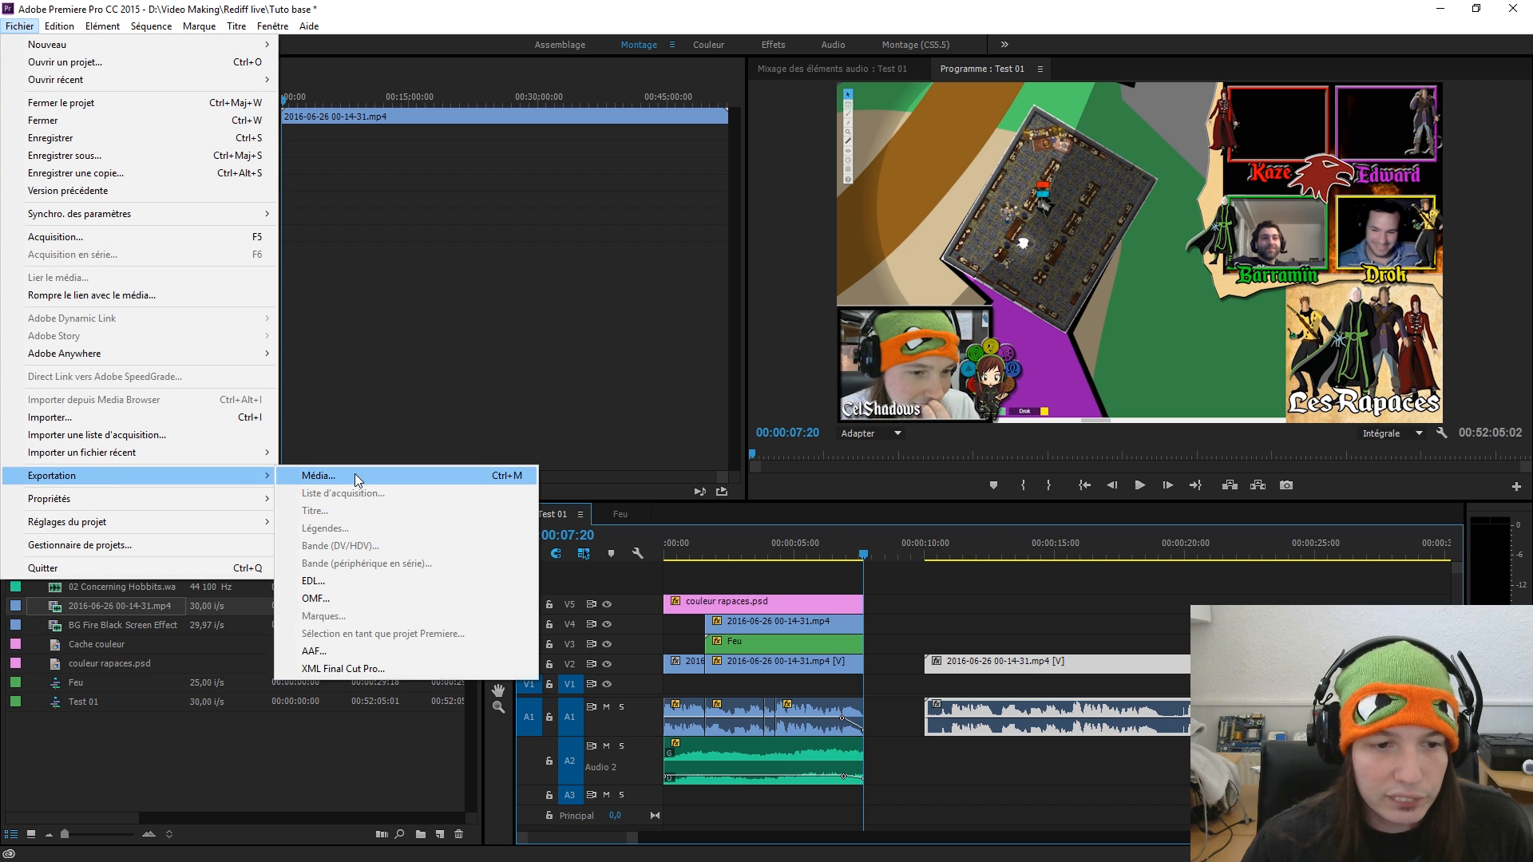
click(353, 472)
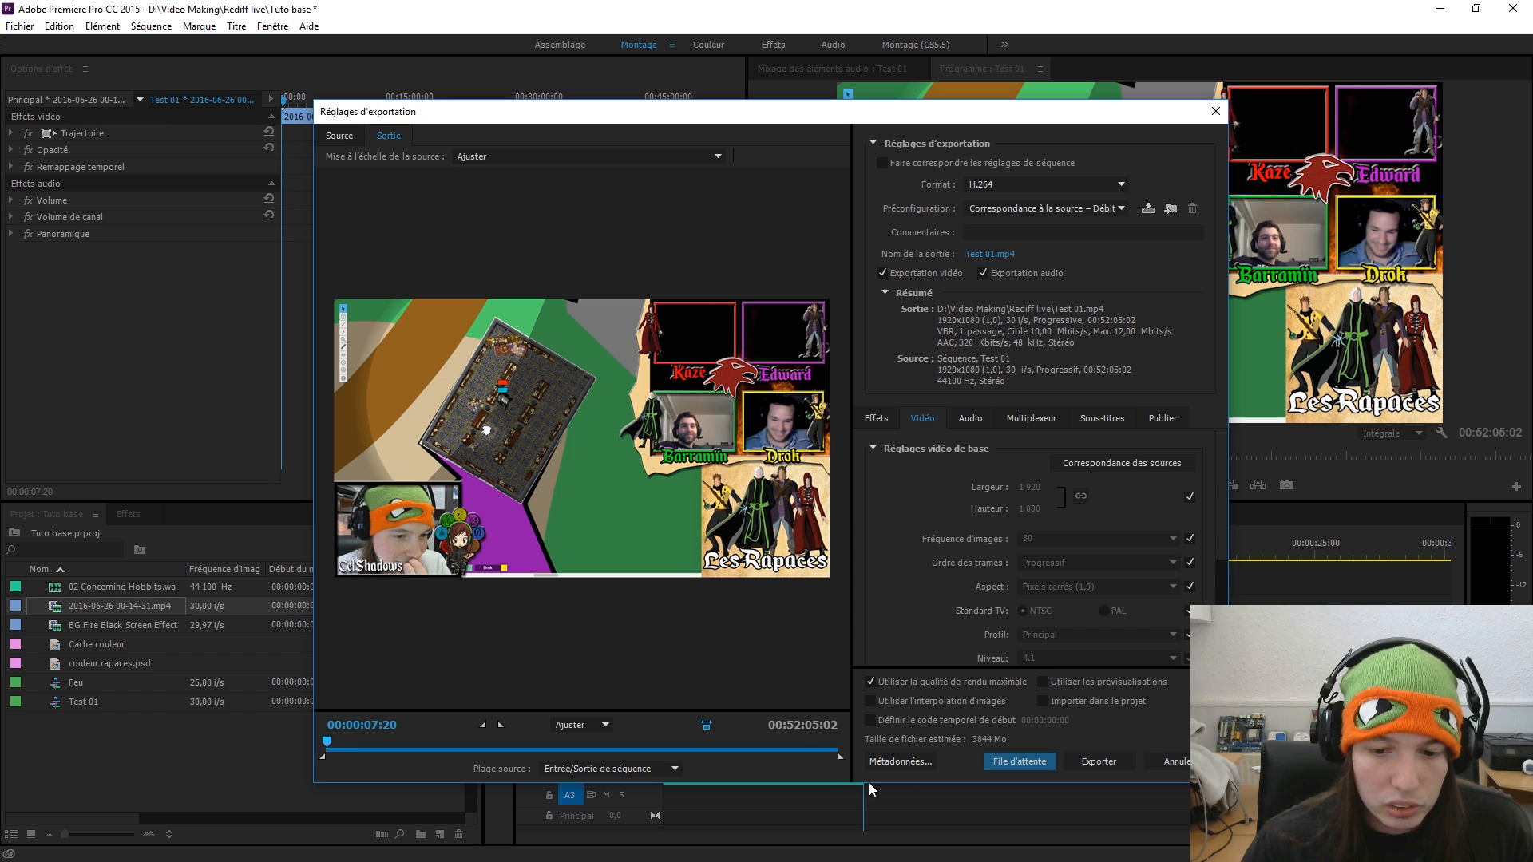
click(501, 726)
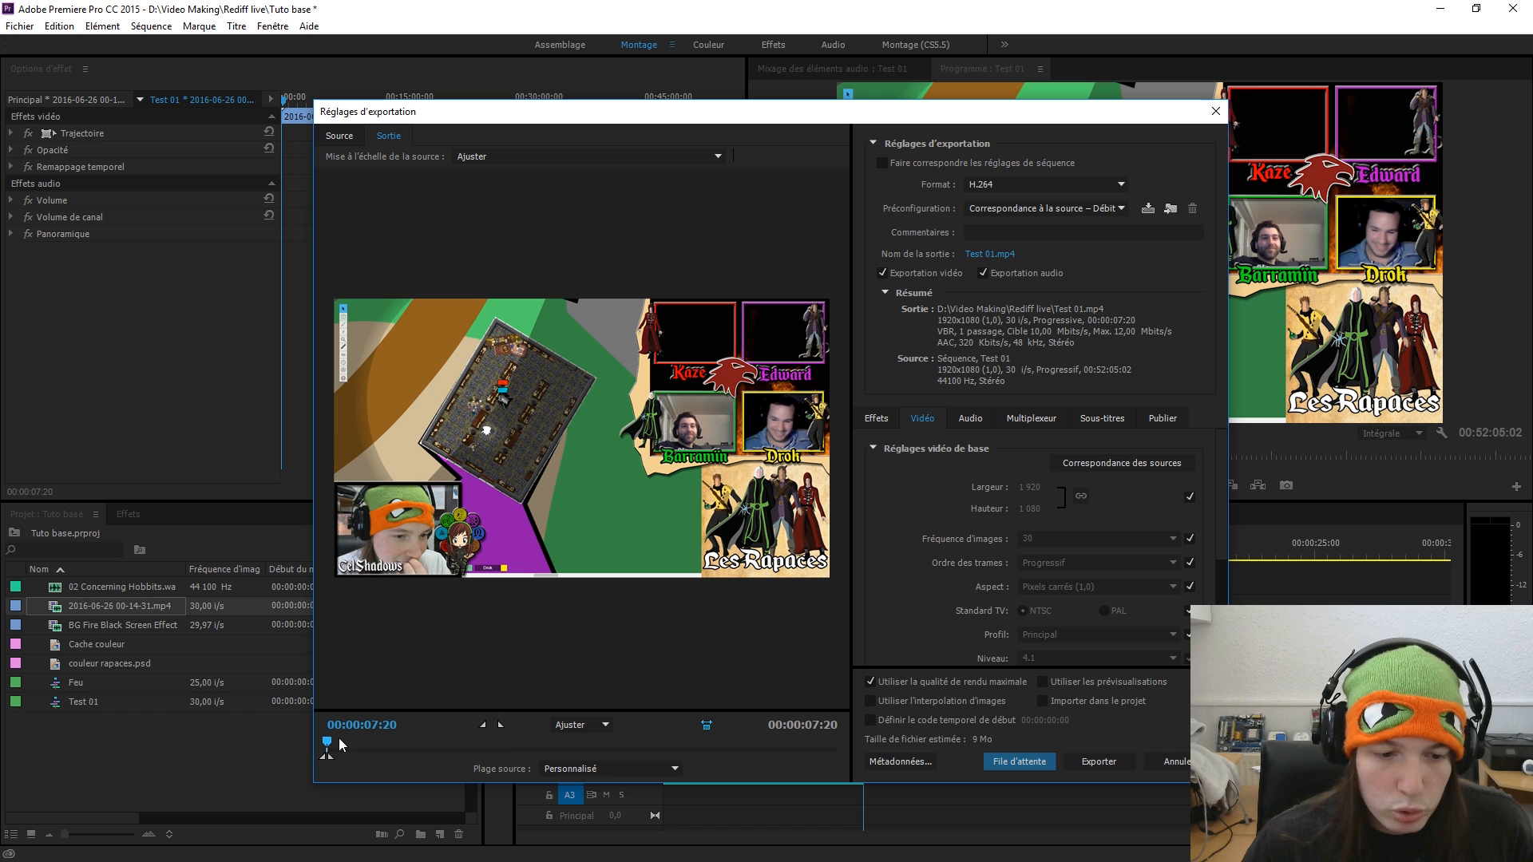
mouse_move(327, 748)
mouse_down()
mouse_move(427, 743)
mouse_move(297, 745)
mouse_up()
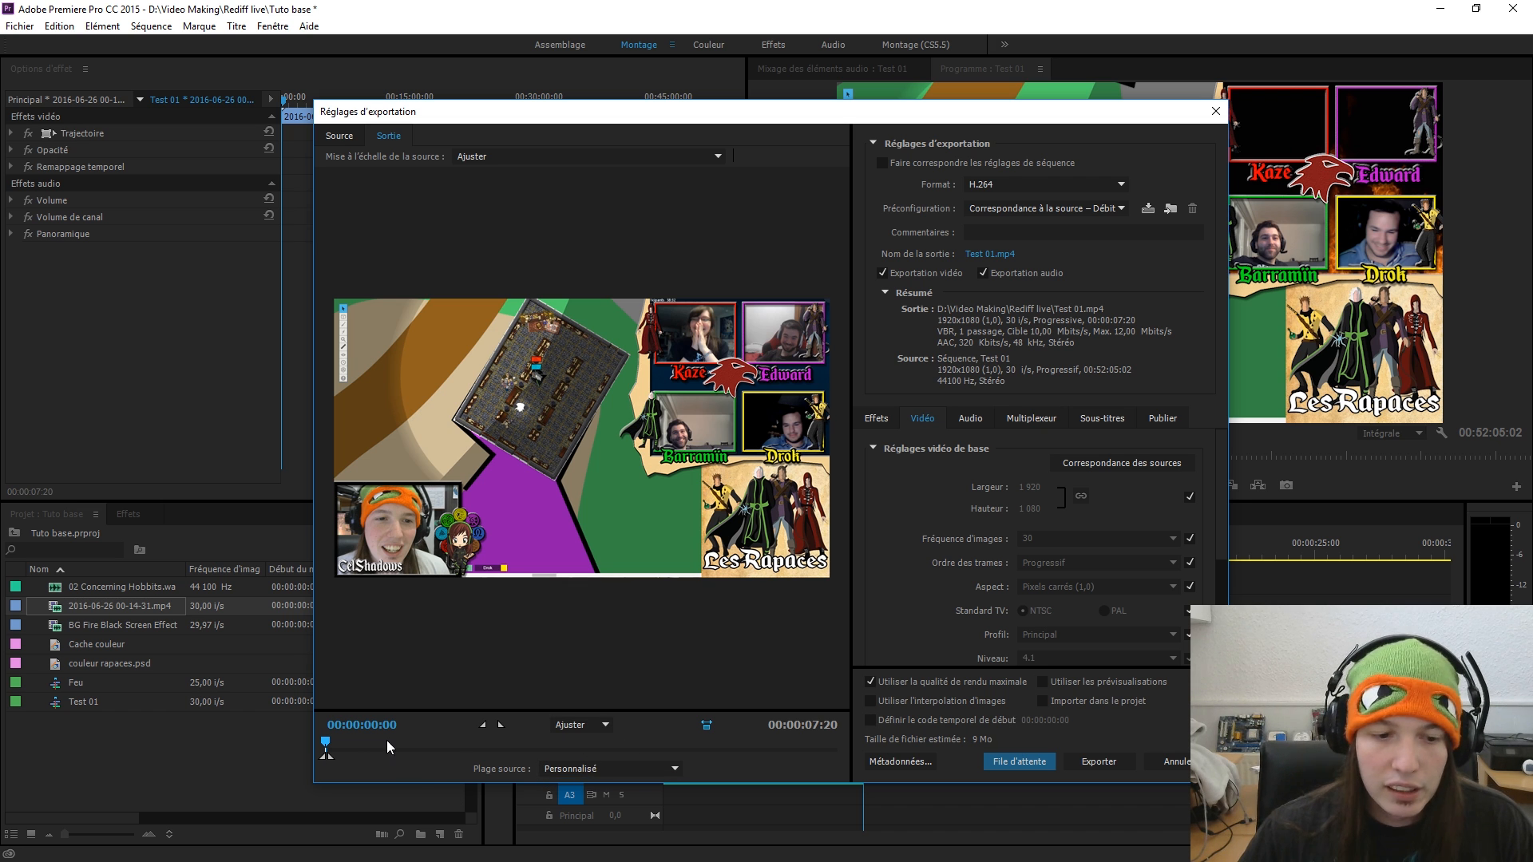
click(326, 748)
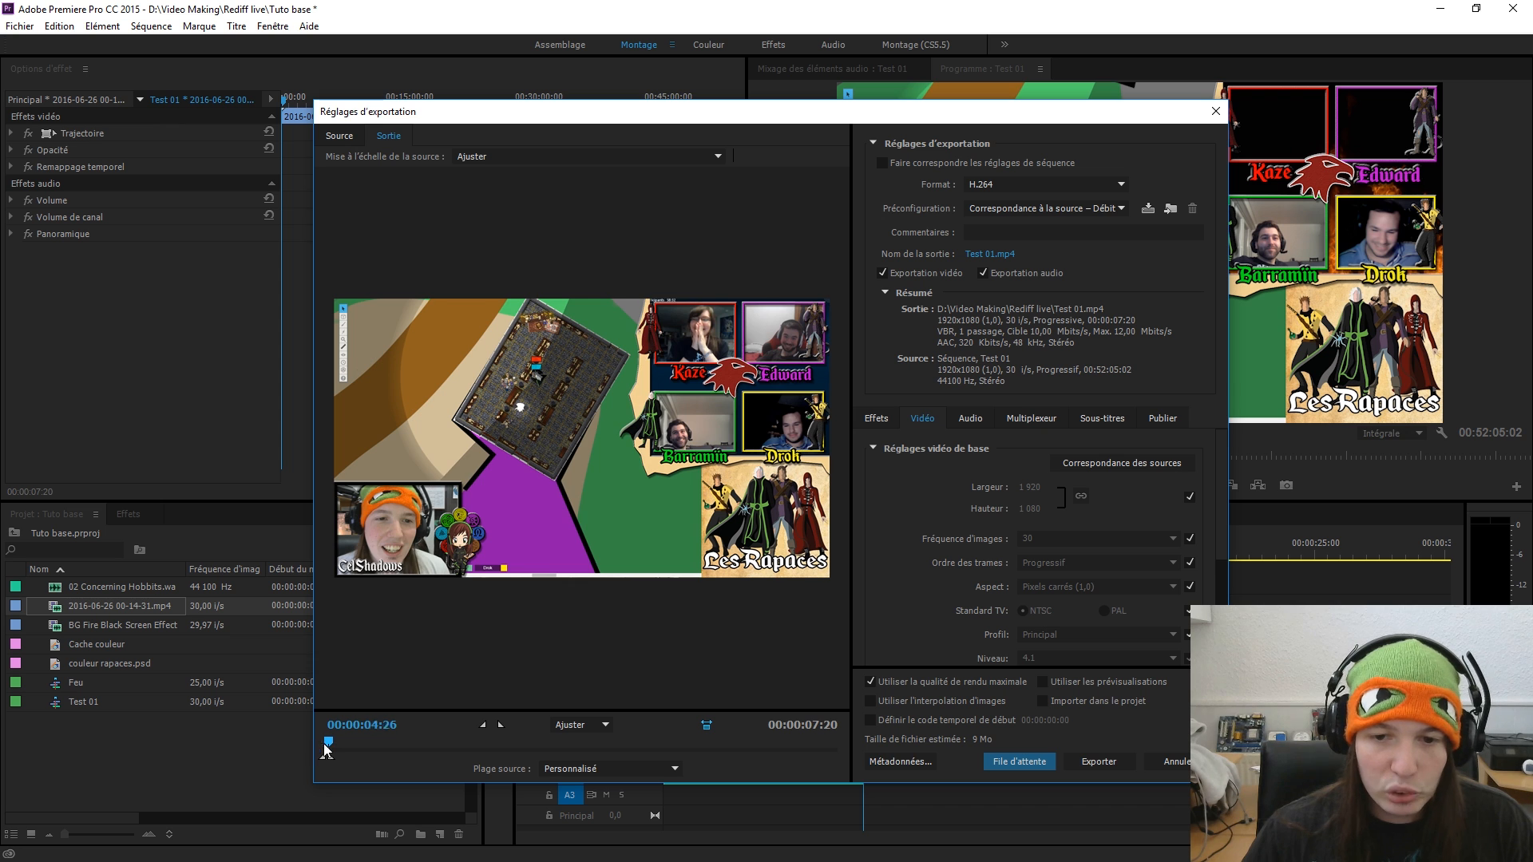
drag(327, 748, 324, 746)
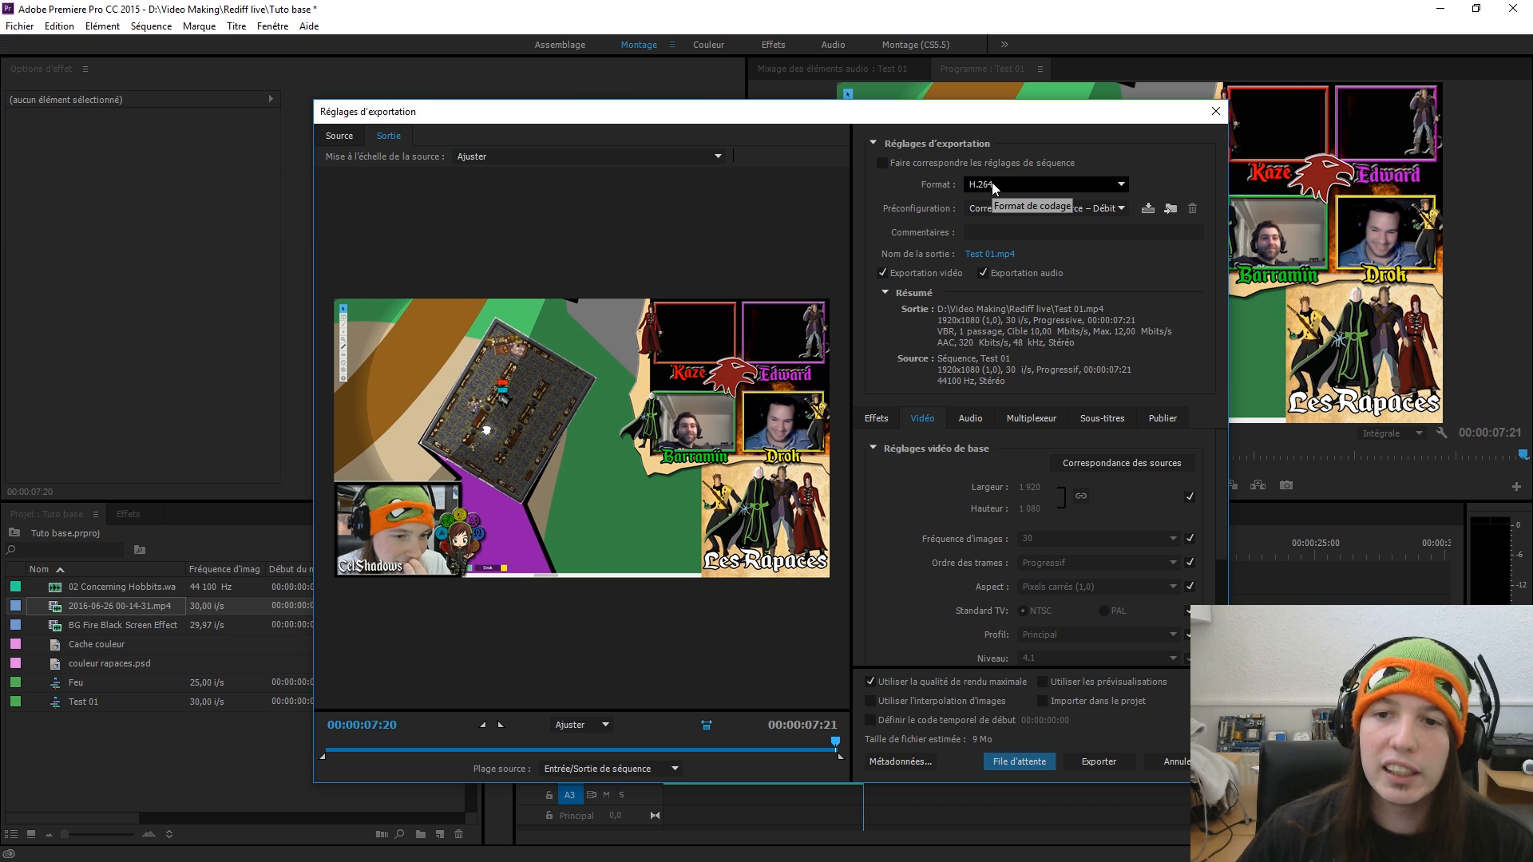
- Apply the Youtube 20mb/s 1080p 30ips export preset and review its video and bitrate settings
click(1017, 208)
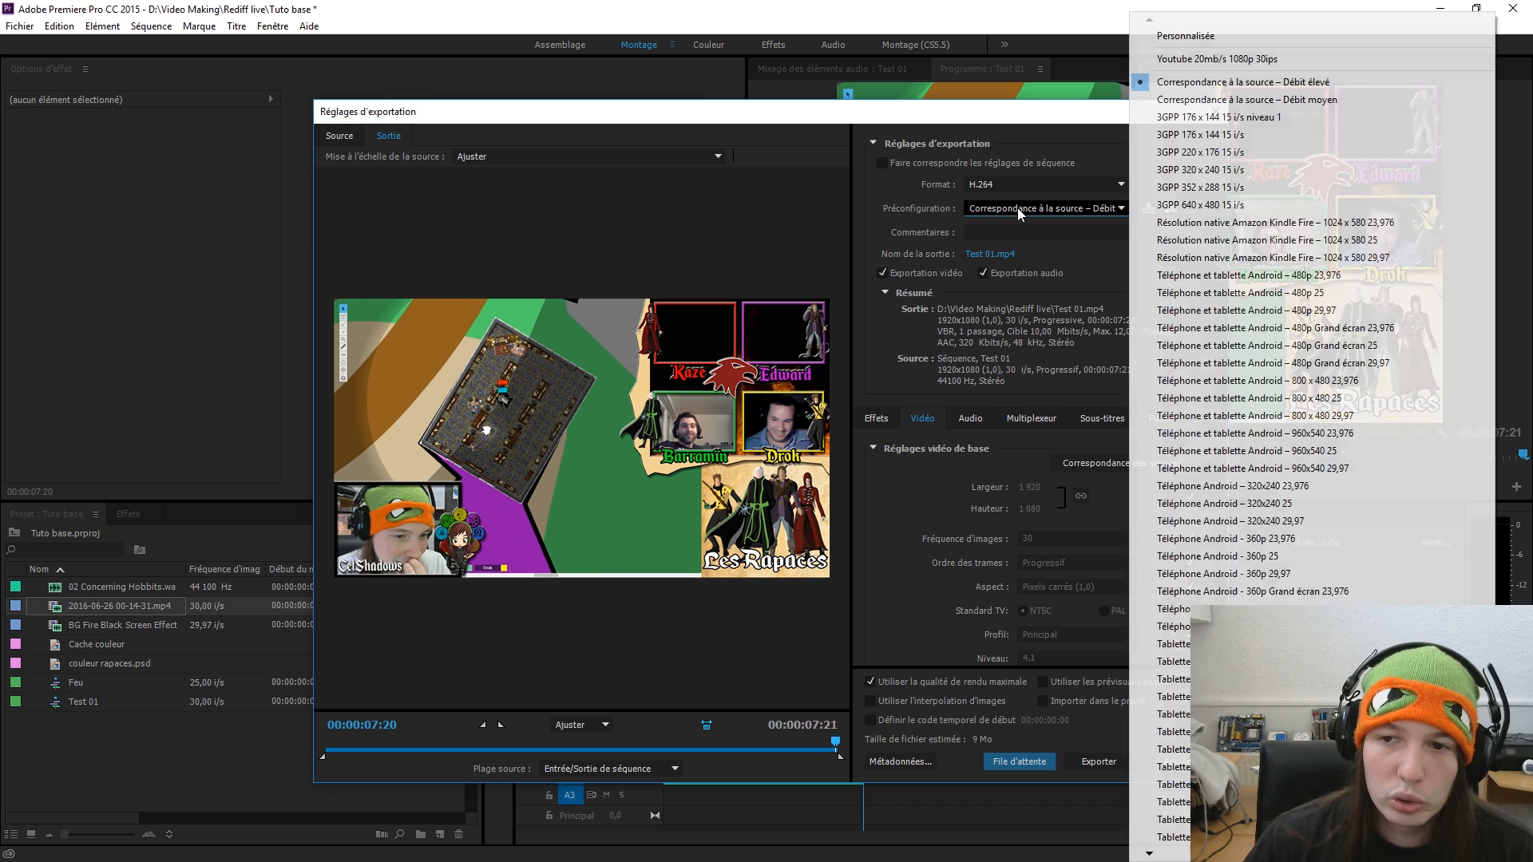
click(1199, 59)
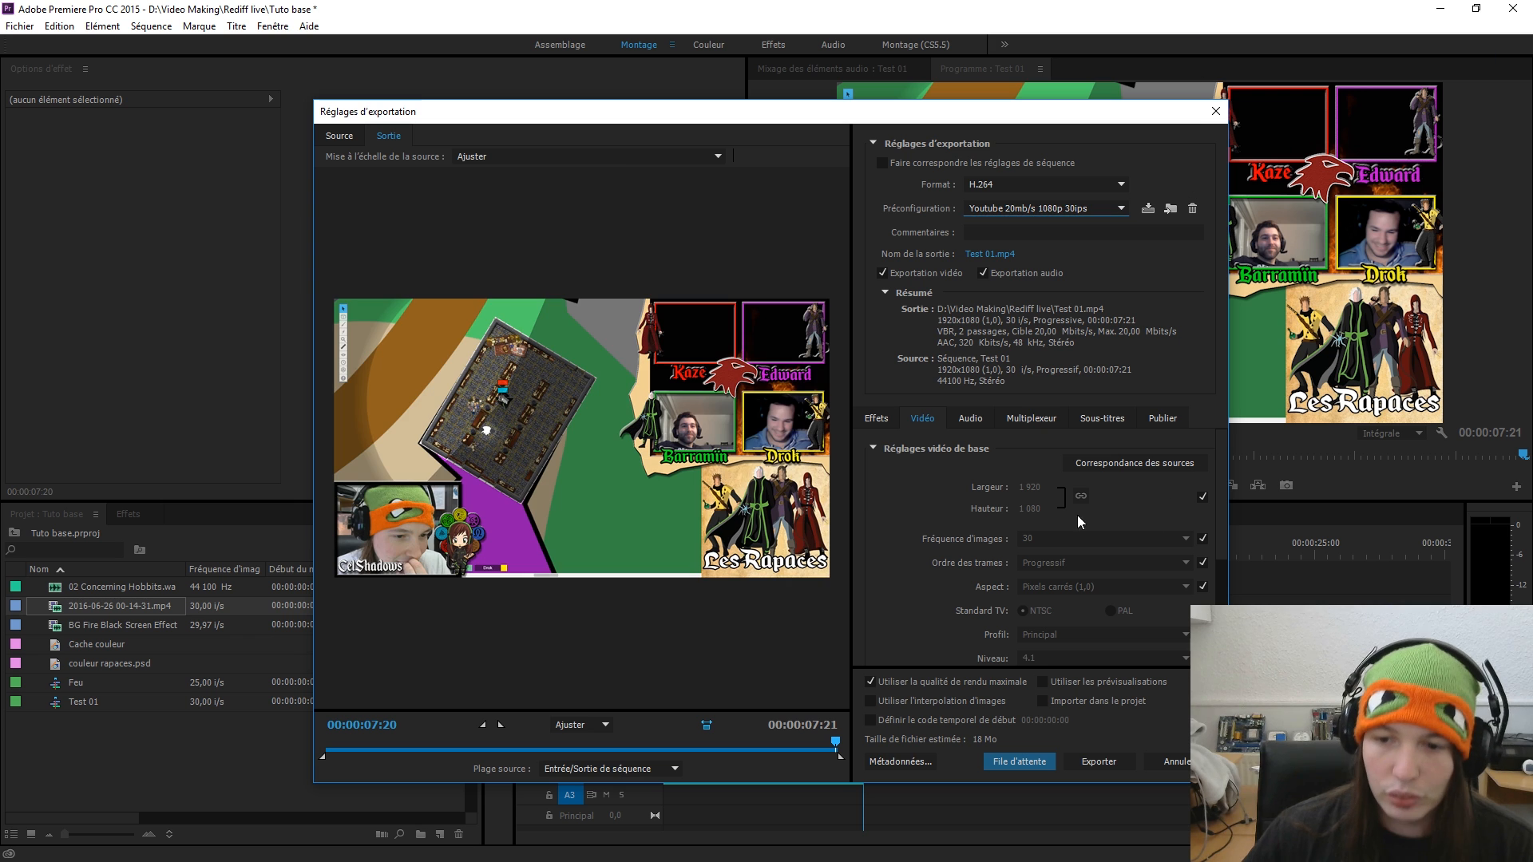
scroll(1079, 506, down, 2)
scroll(1080, 506, down, 3)
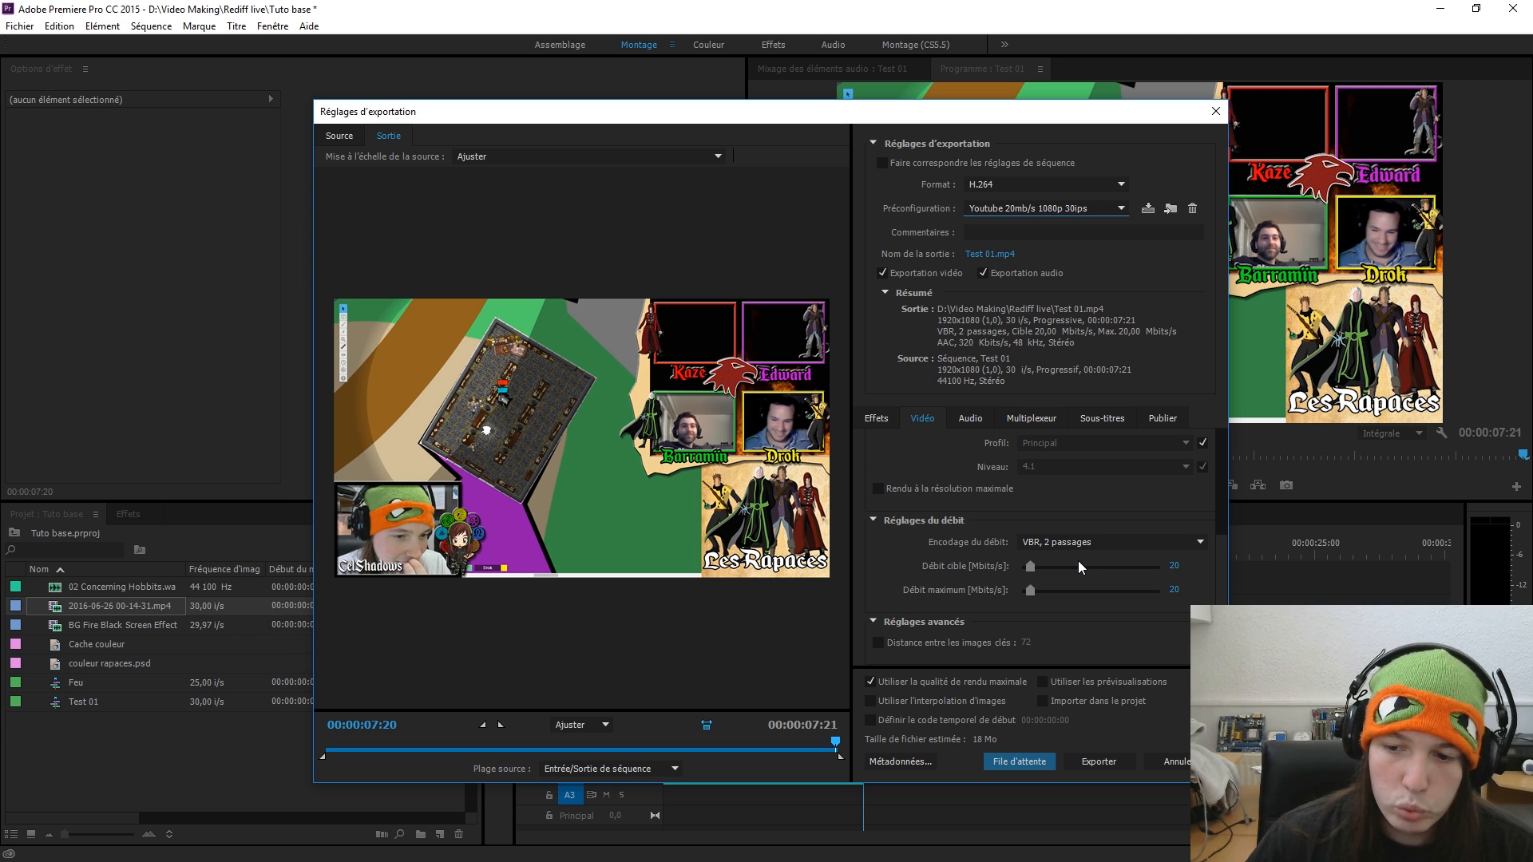
scroll(1104, 592, up, 2)
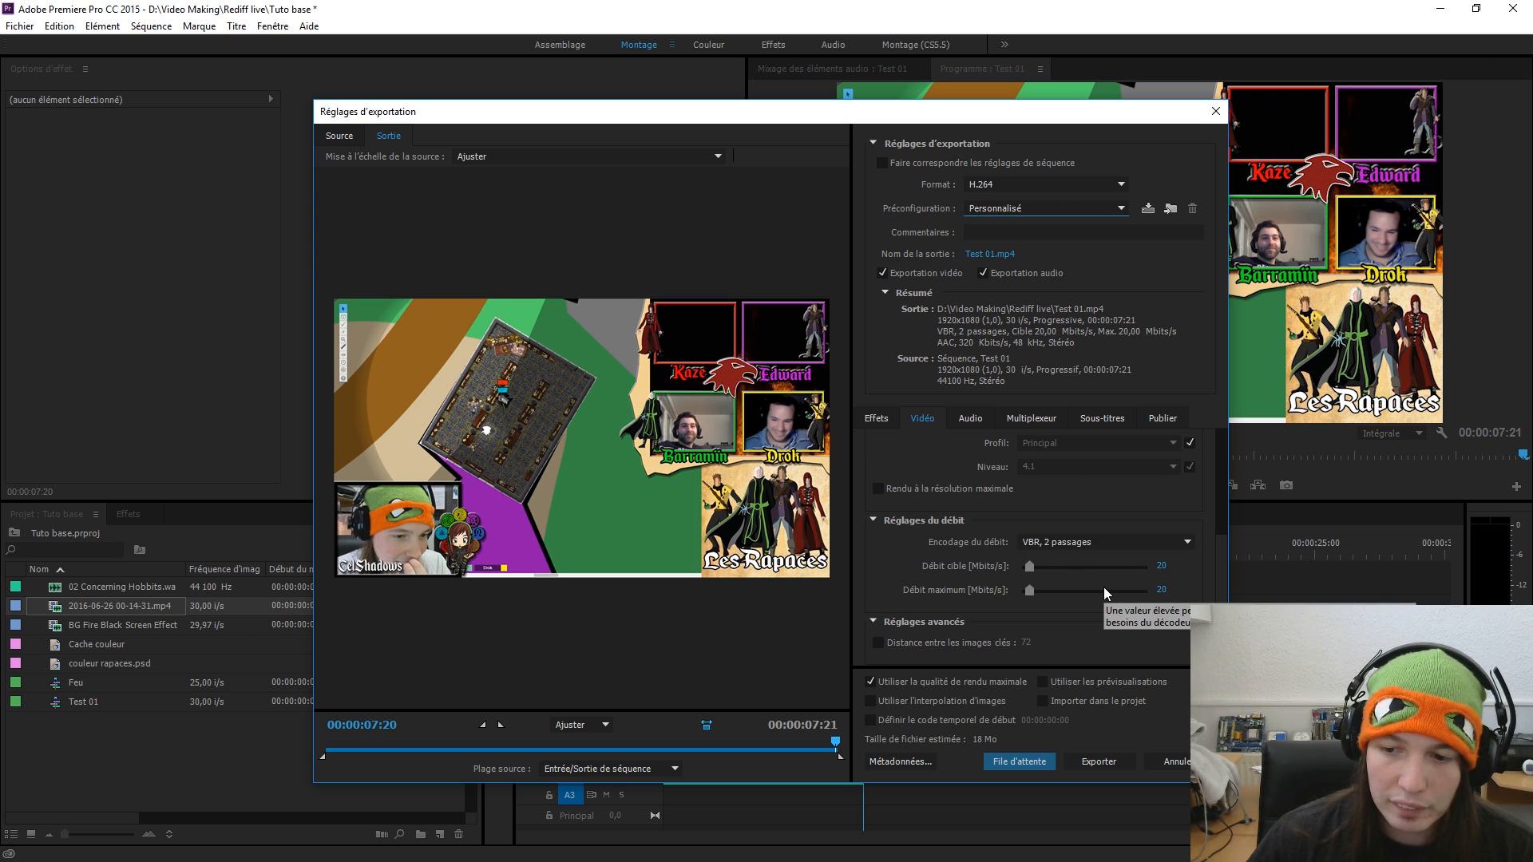
scroll(977, 583, up, 3)
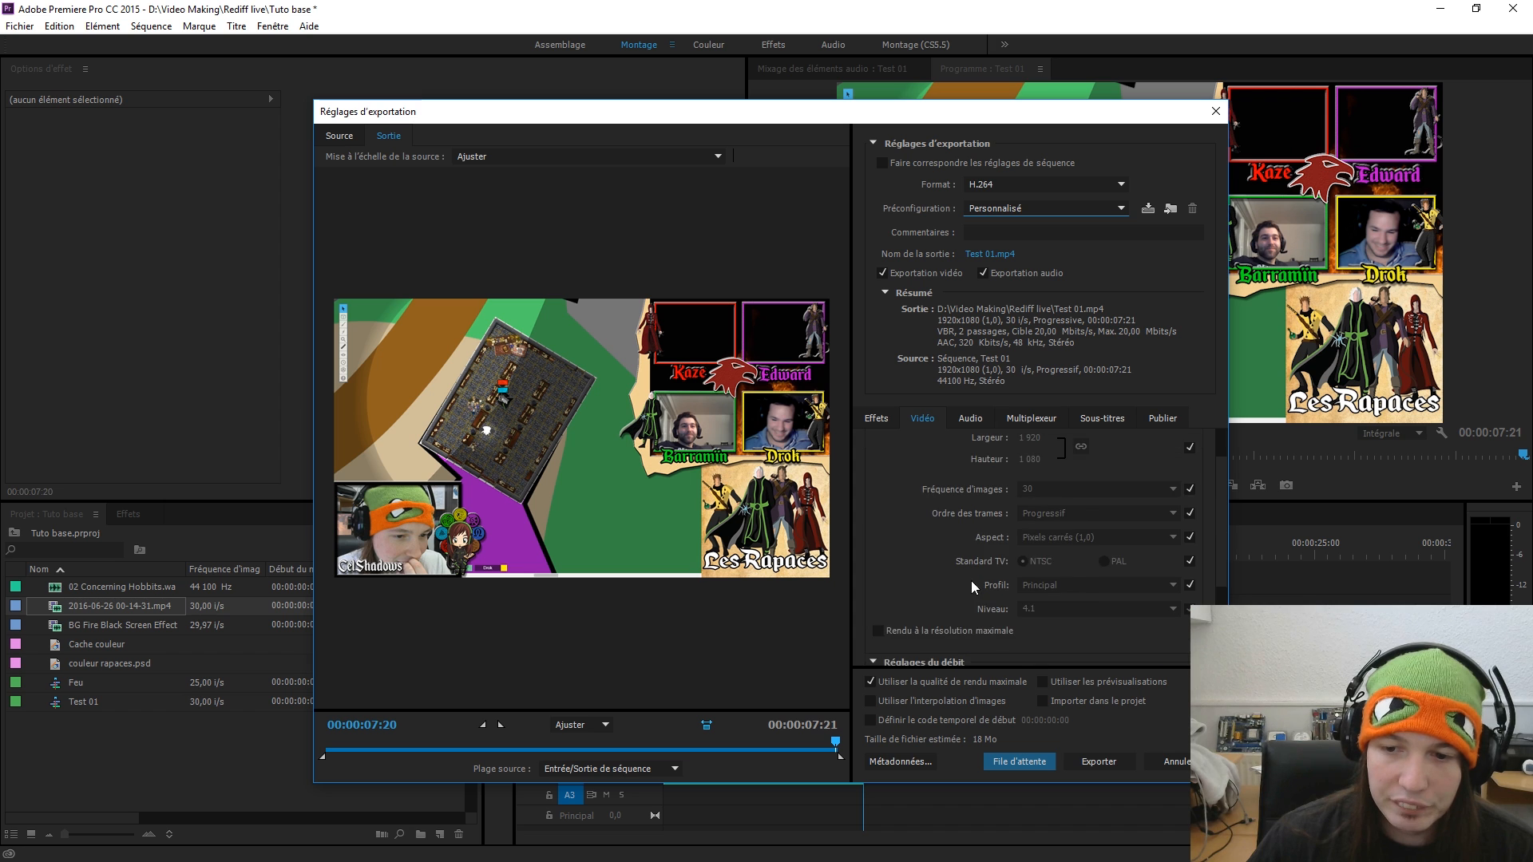
scroll(970, 587, up, 2)
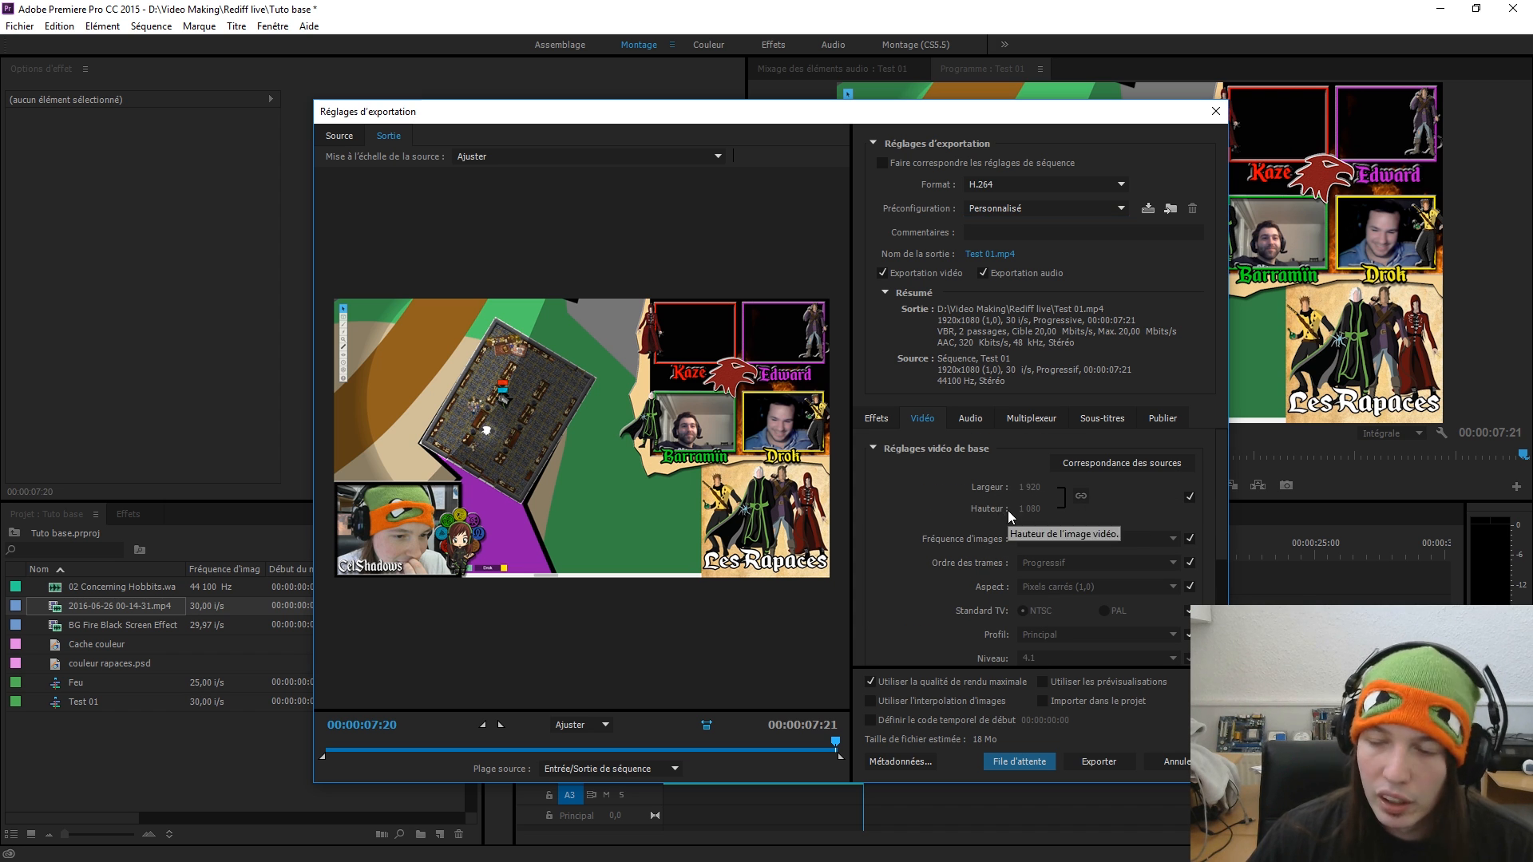
- Keep the H.264 export format and apply the HD 1080p 29,97 preset
click(1003, 183)
click(1003, 186)
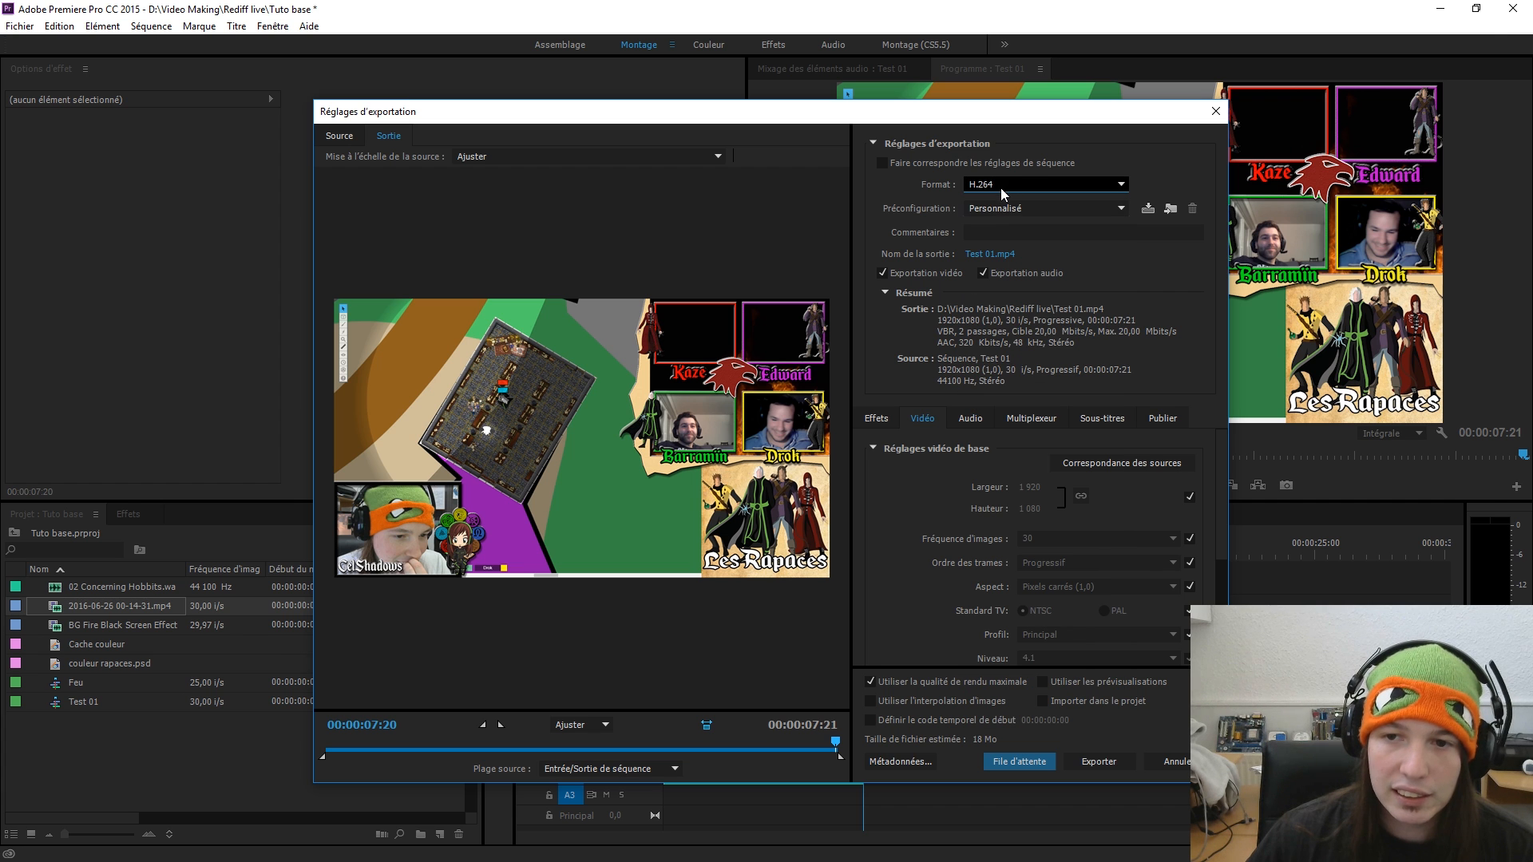
click(995, 208)
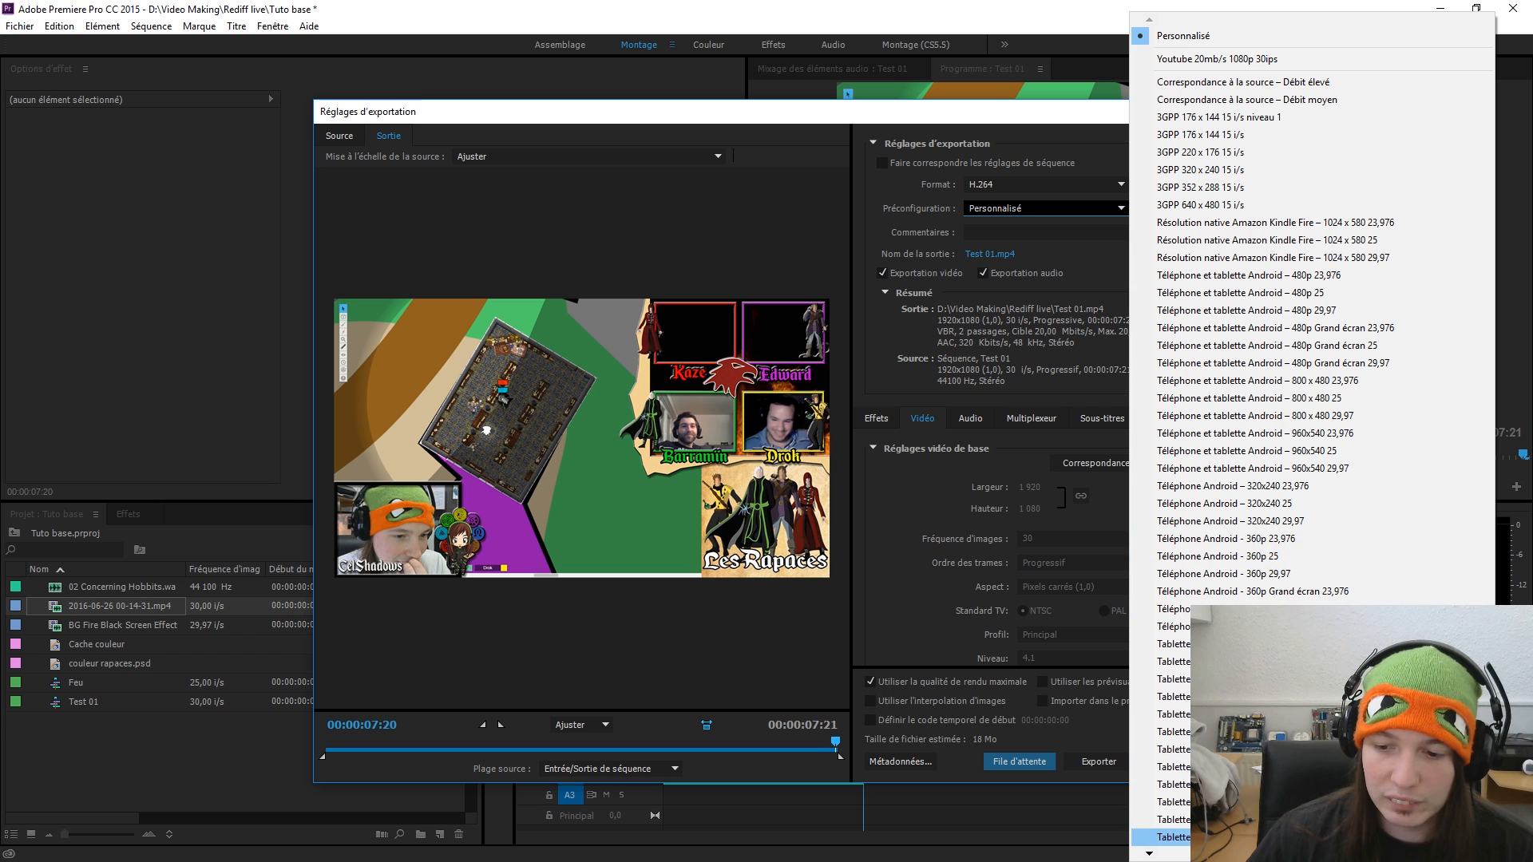
mouse_move(1149, 855)
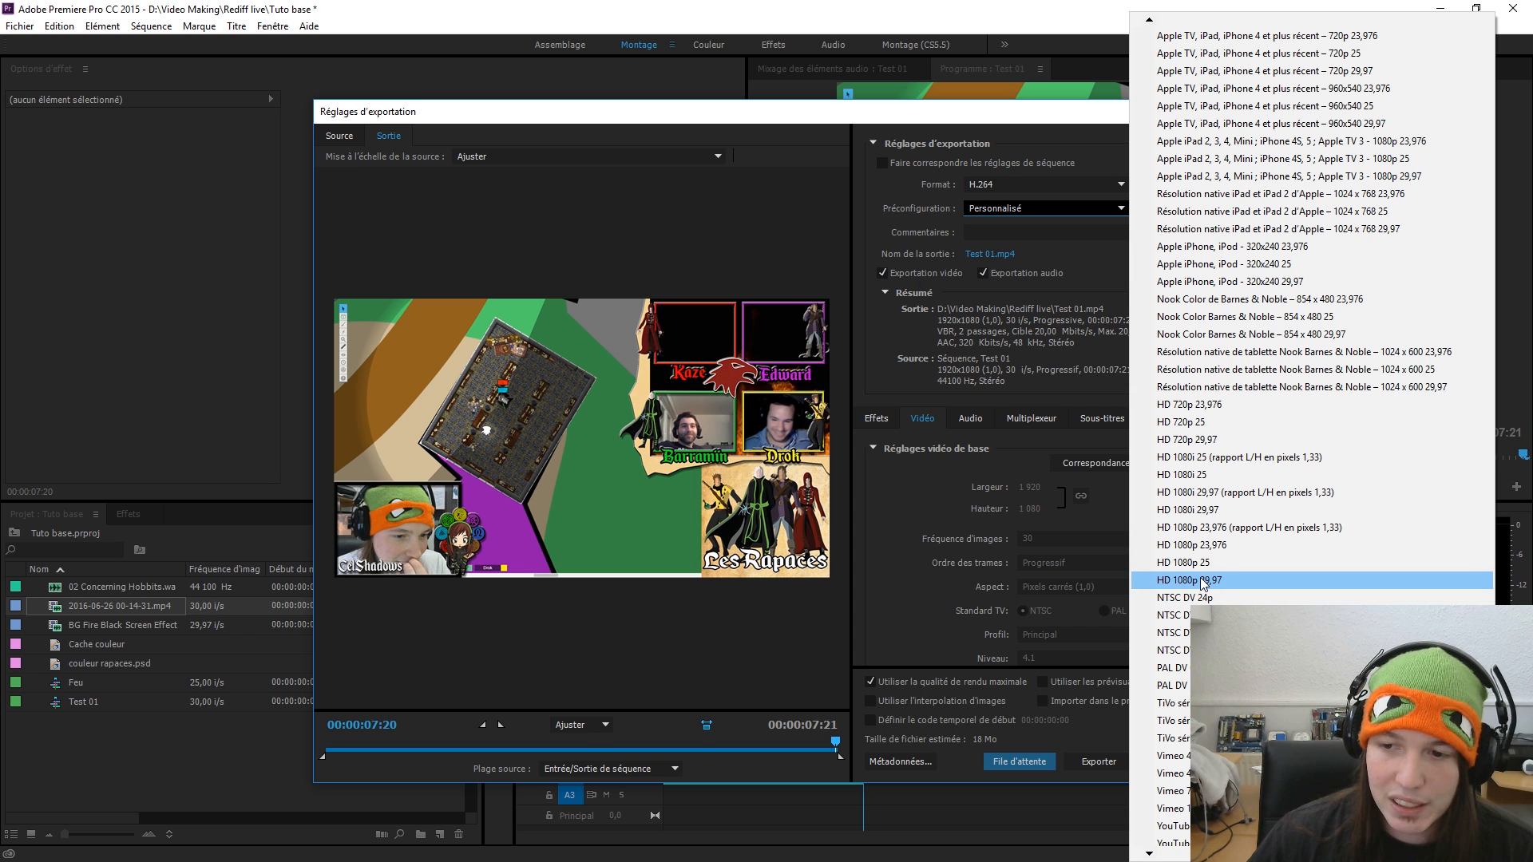
click(1211, 581)
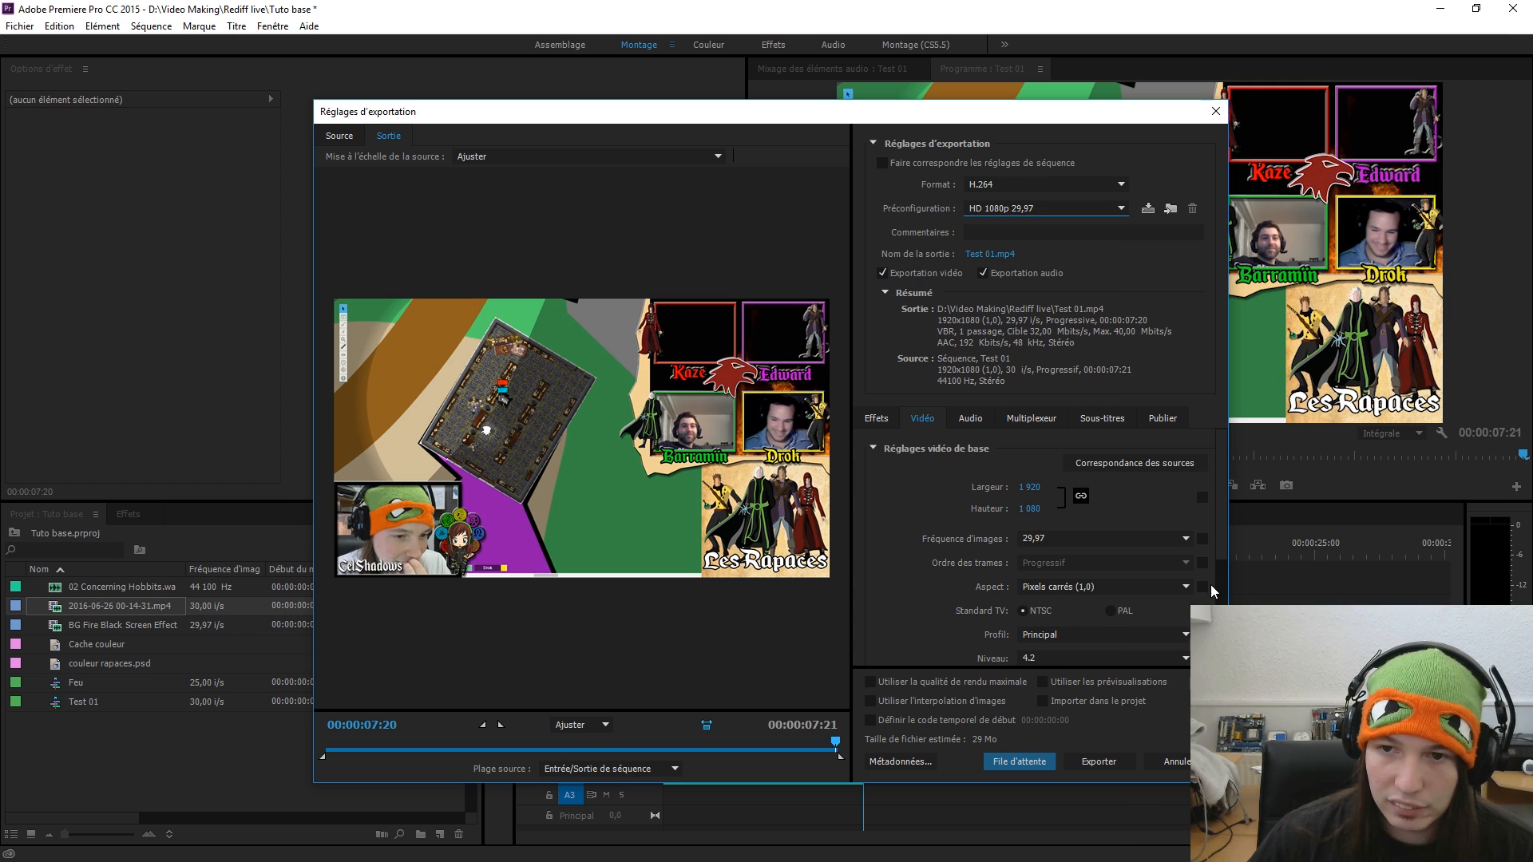
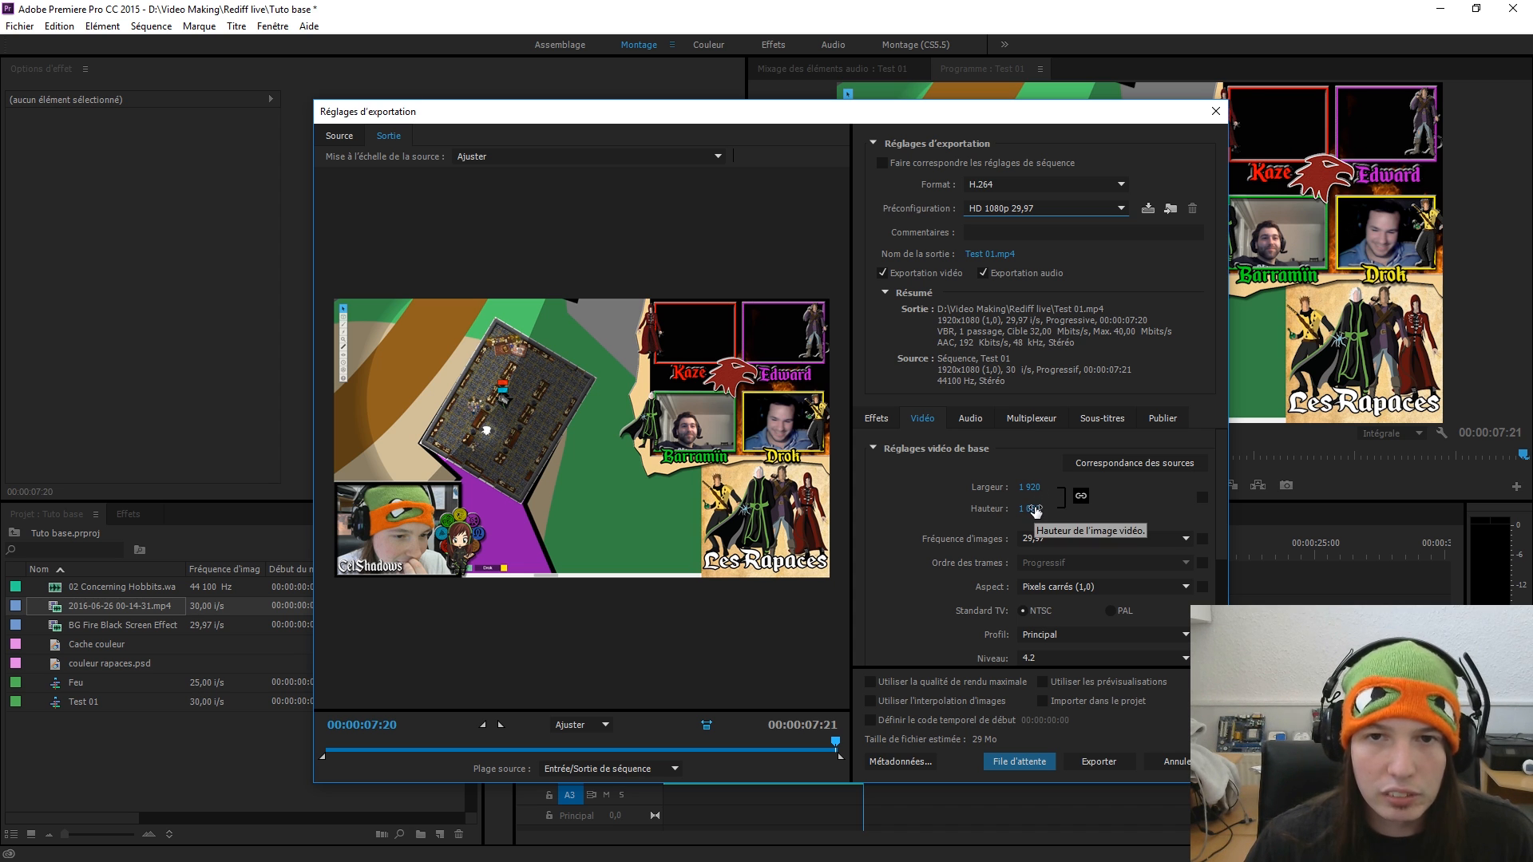
- Check the preset list and the frame height value, and make the export's width and height match the source
click(1009, 209)
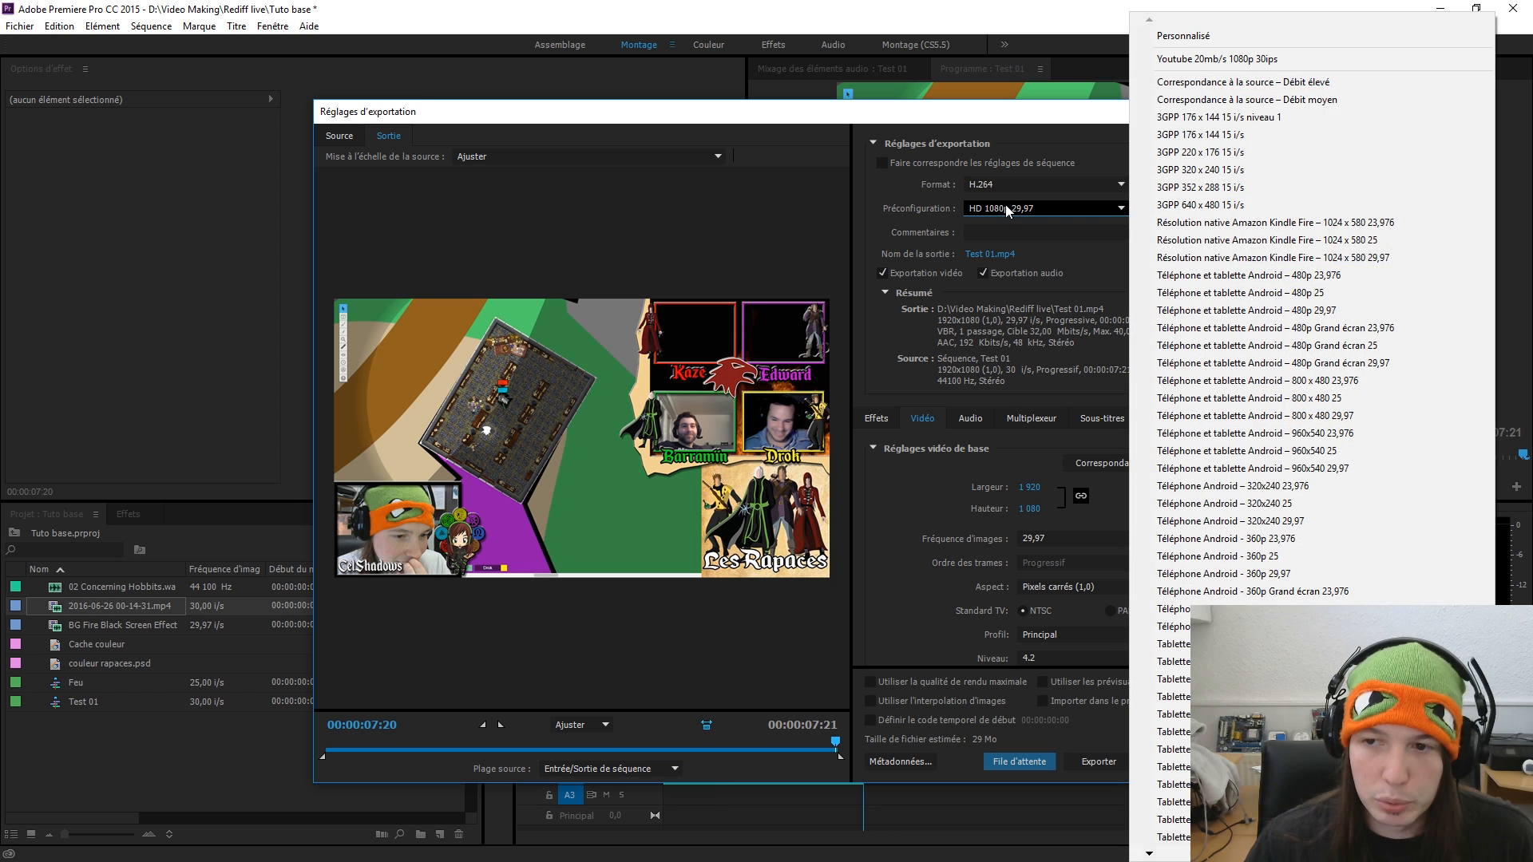
click(913, 288)
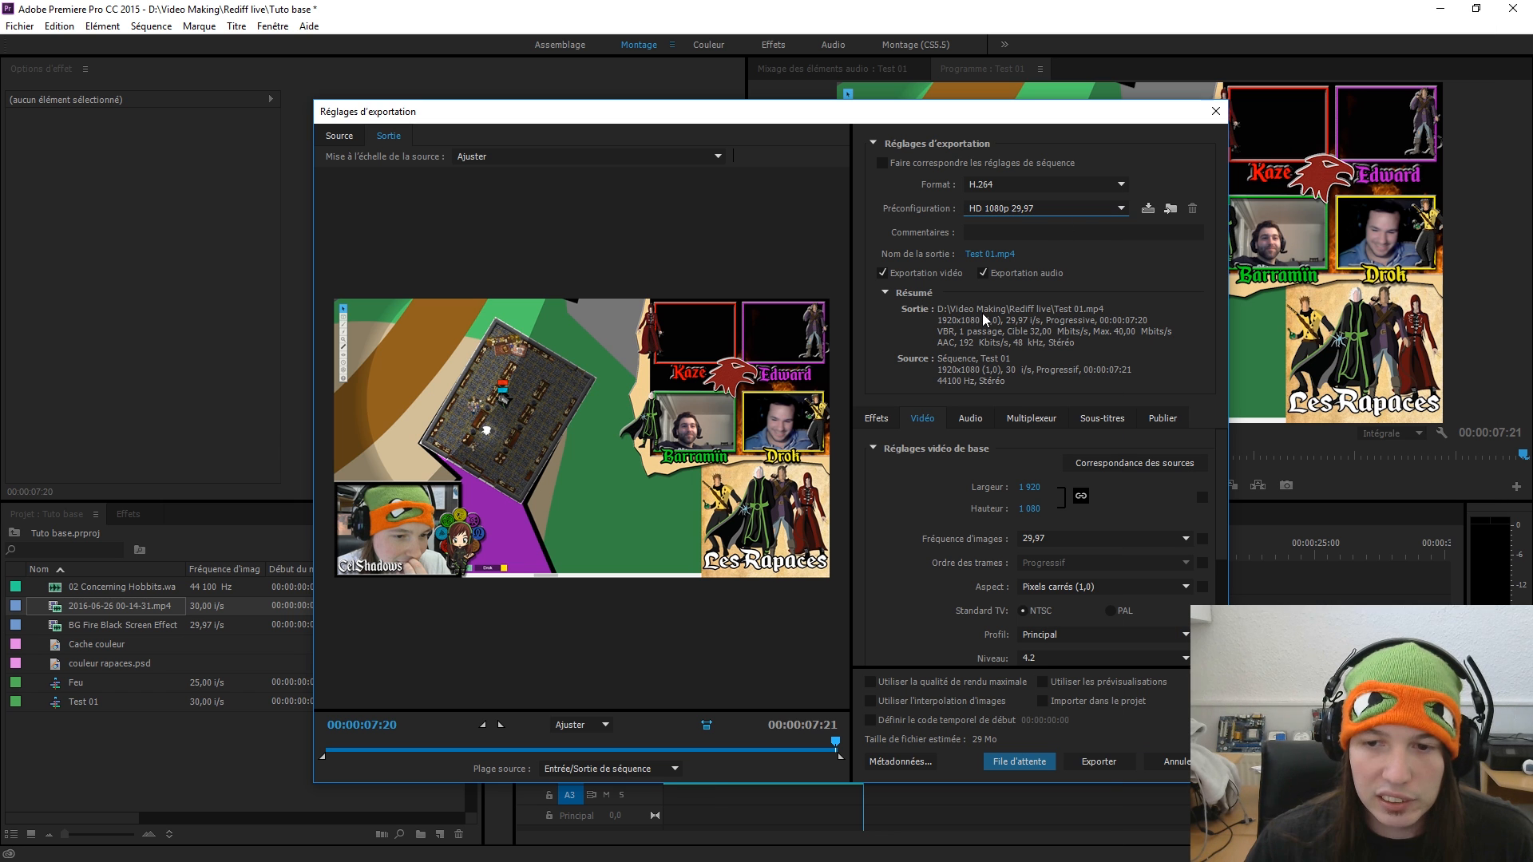
click(1029, 509)
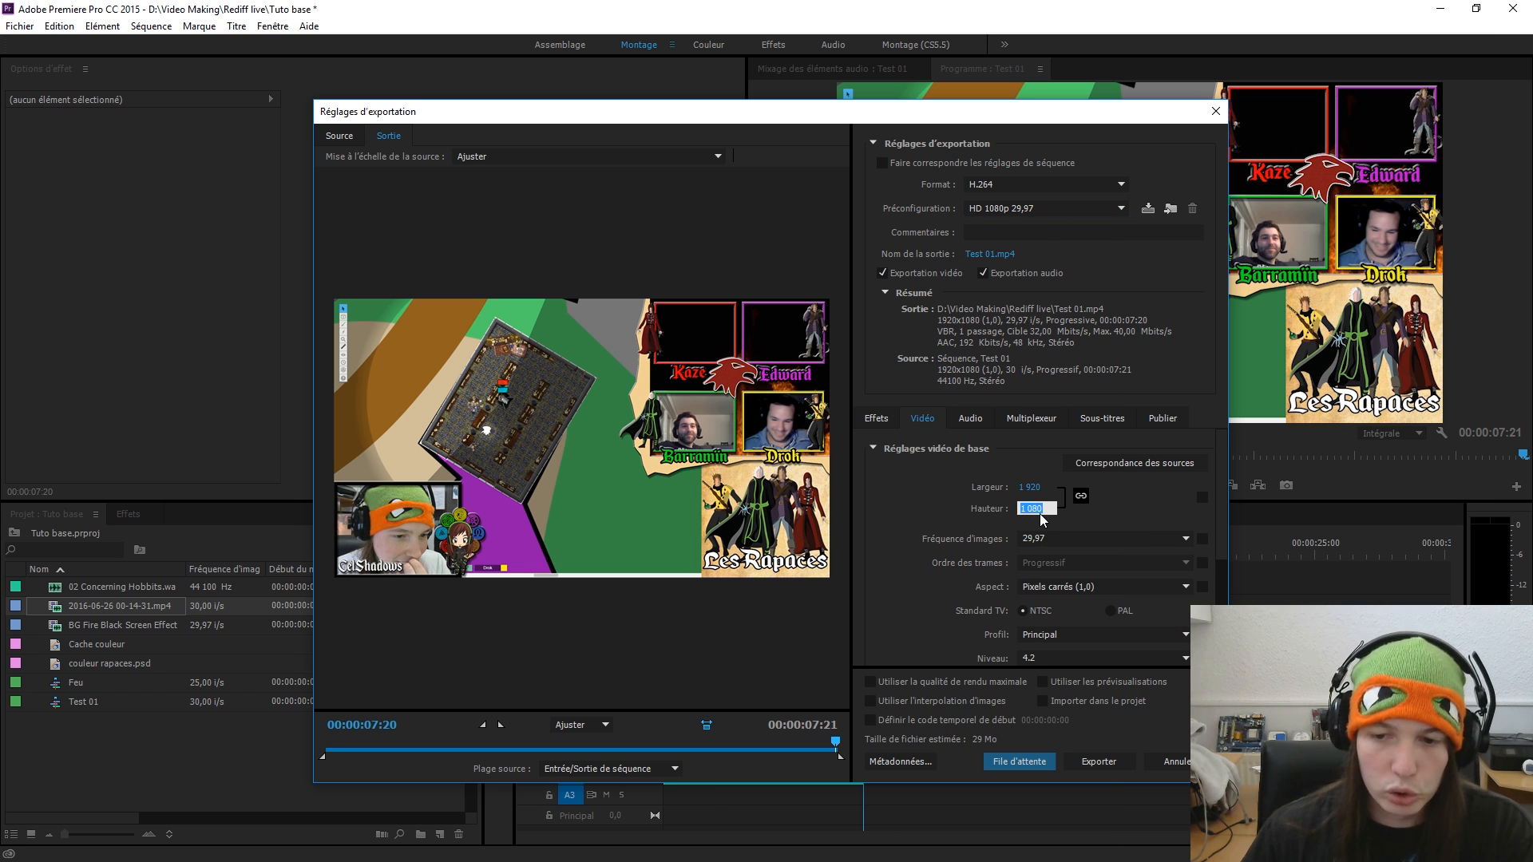
click(968, 534)
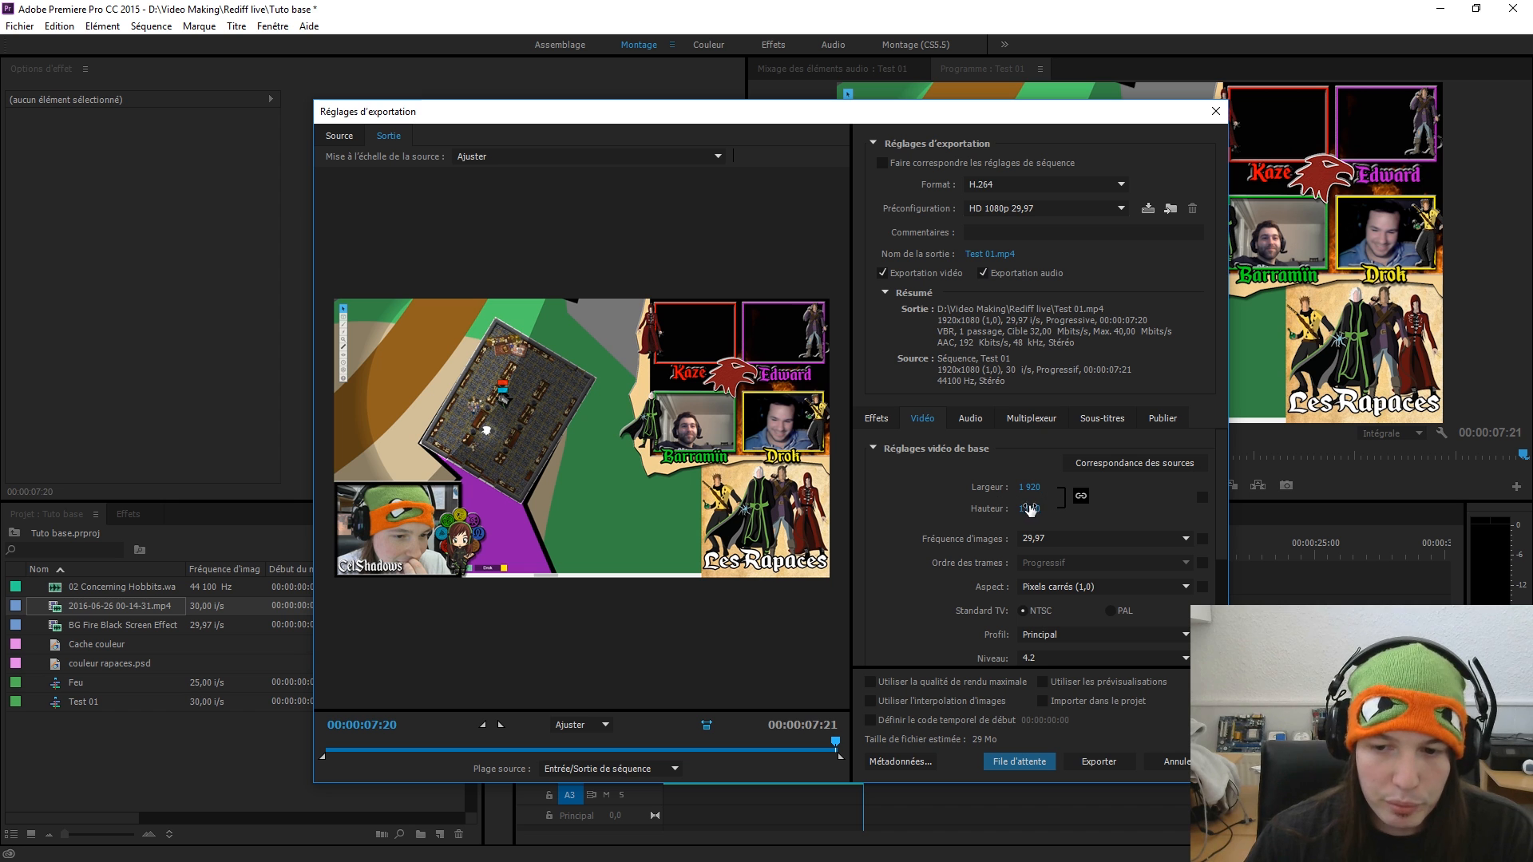
click(1201, 497)
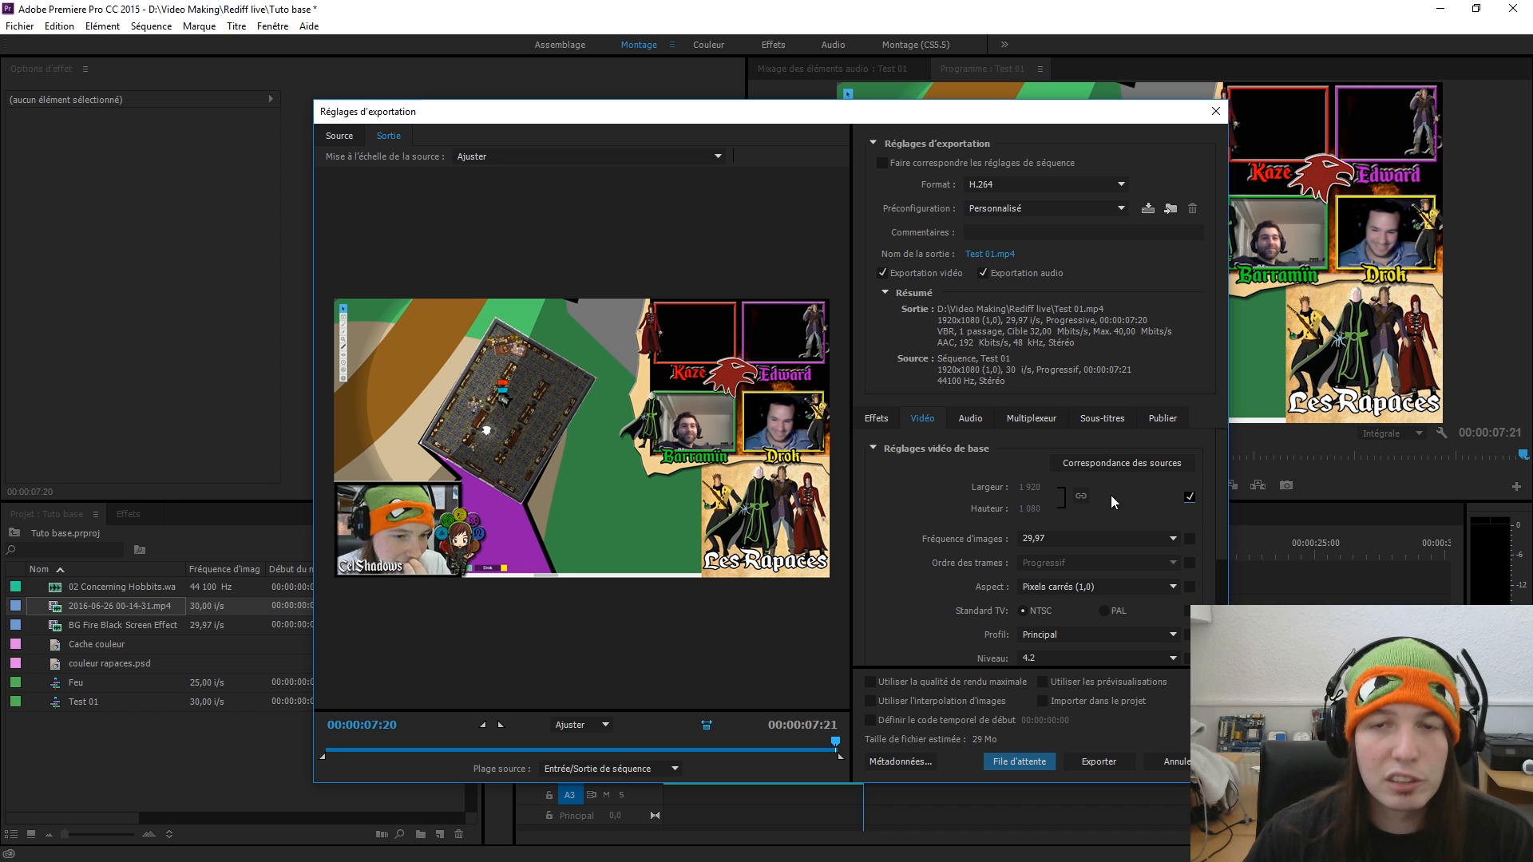
- Try export frame rates of 30 and 25, set it back to 30, and make the frame rate match the source
scroll(918, 523, down, 2)
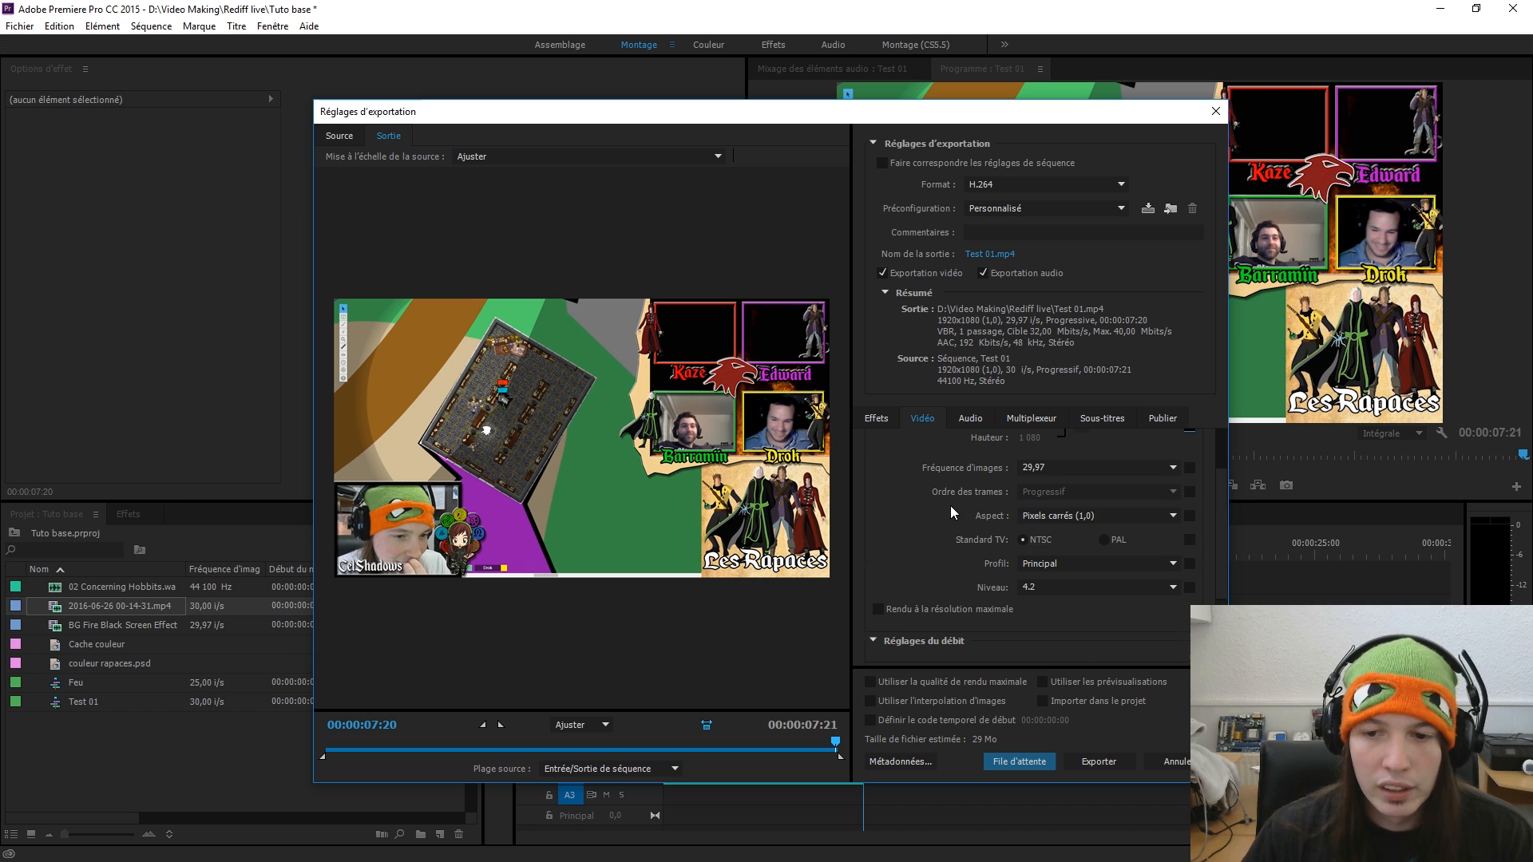
click(1054, 466)
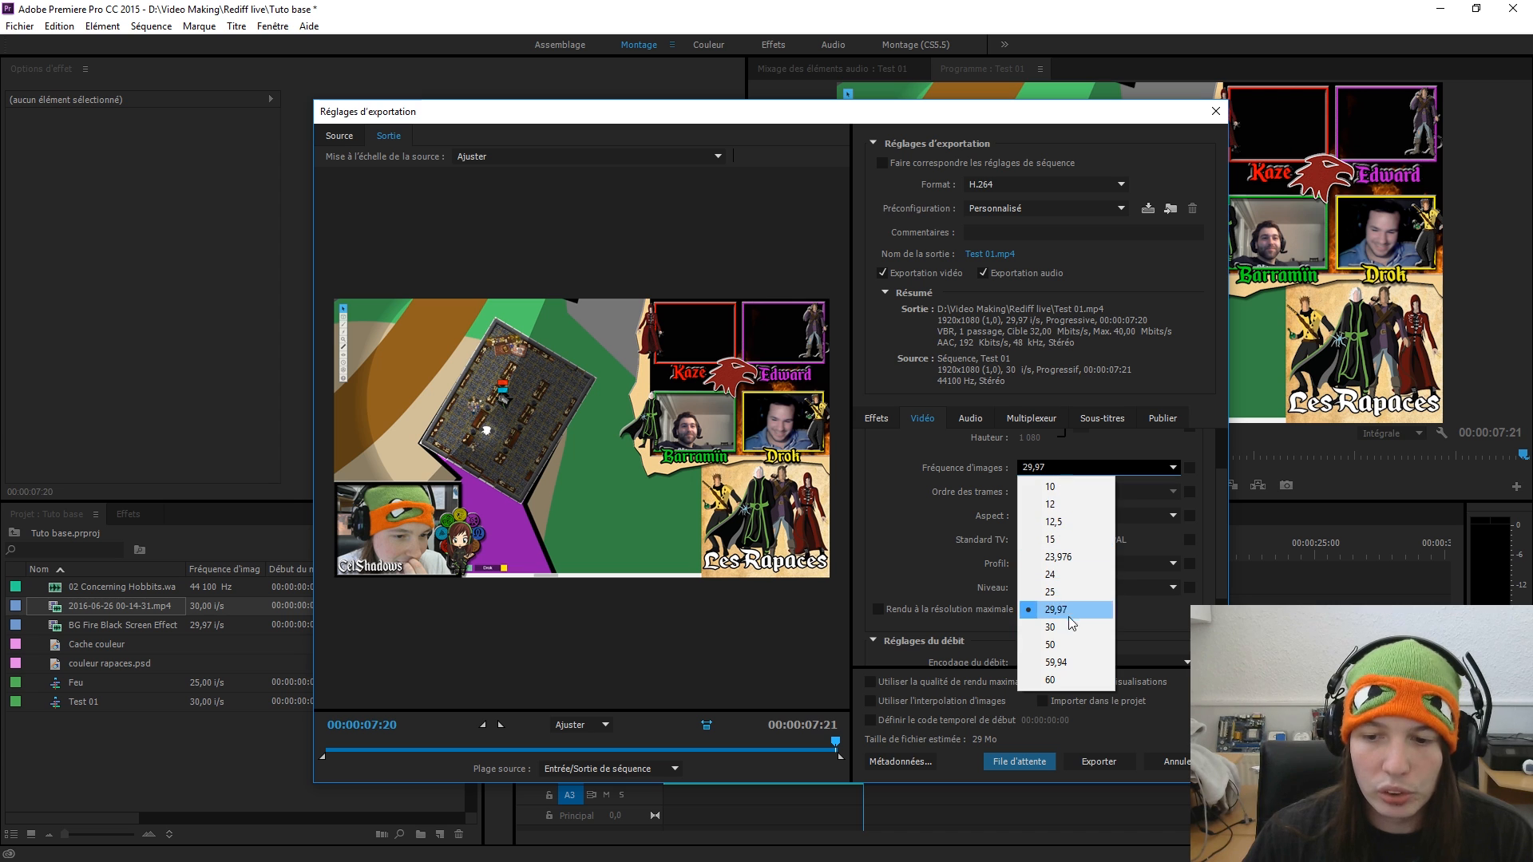
click(1067, 627)
click(1042, 466)
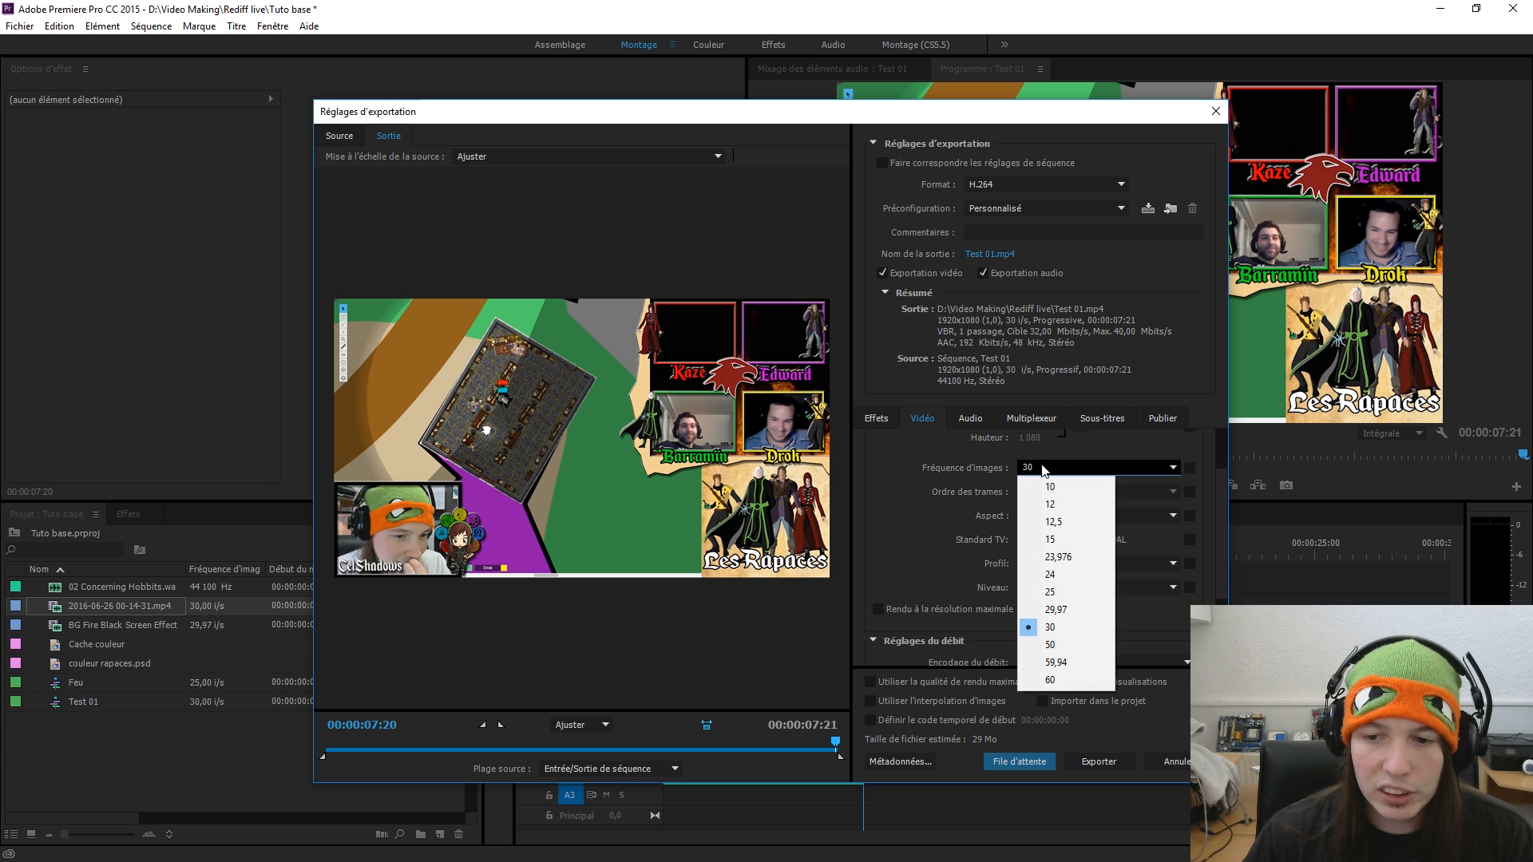
click(1075, 593)
click(1046, 467)
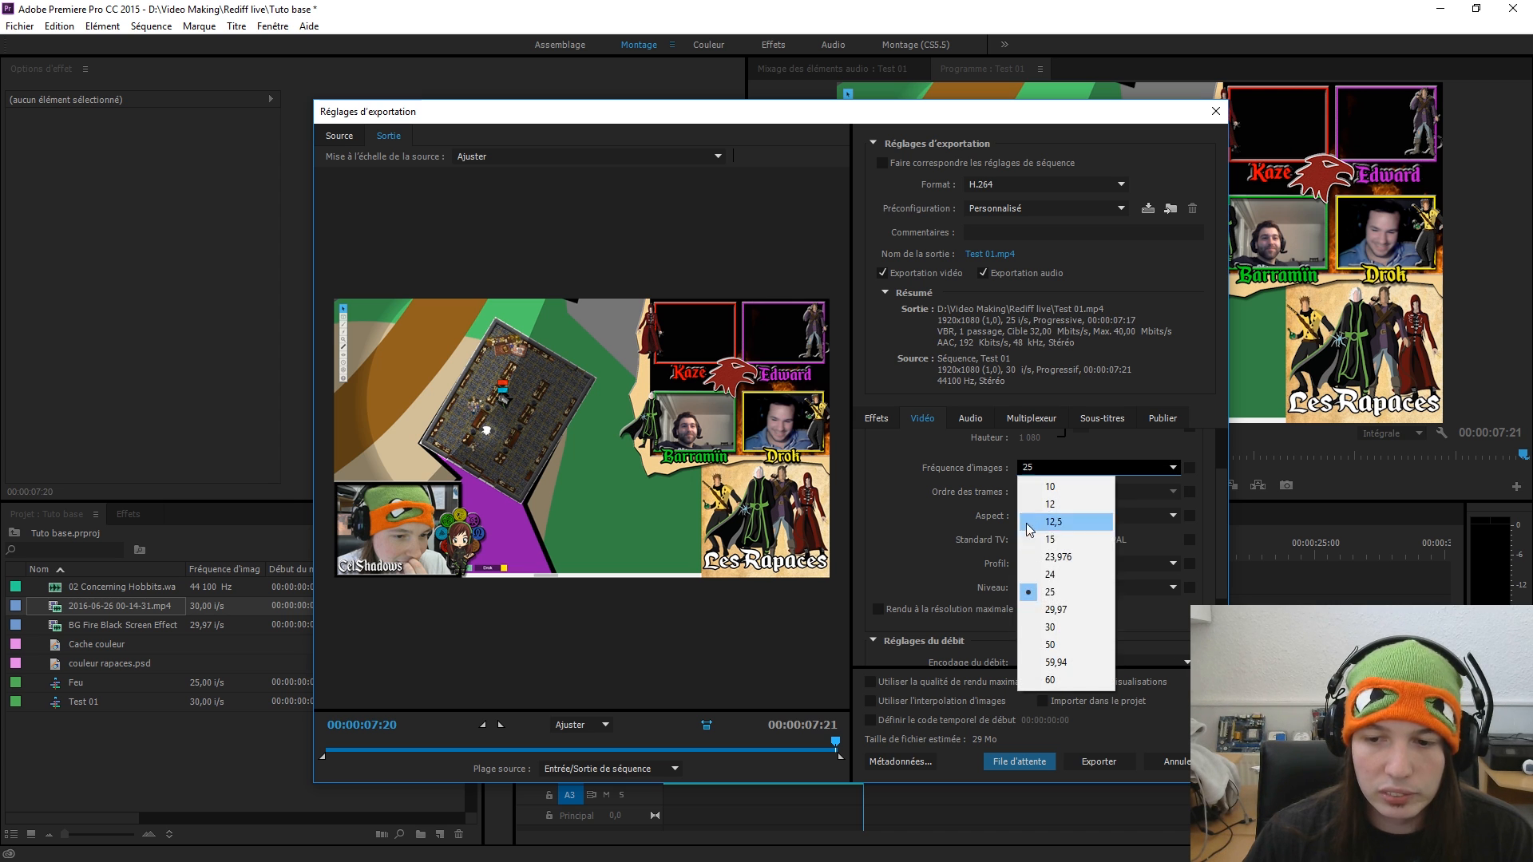
click(1066, 627)
click(1190, 468)
scroll(1162, 504, up, 1)
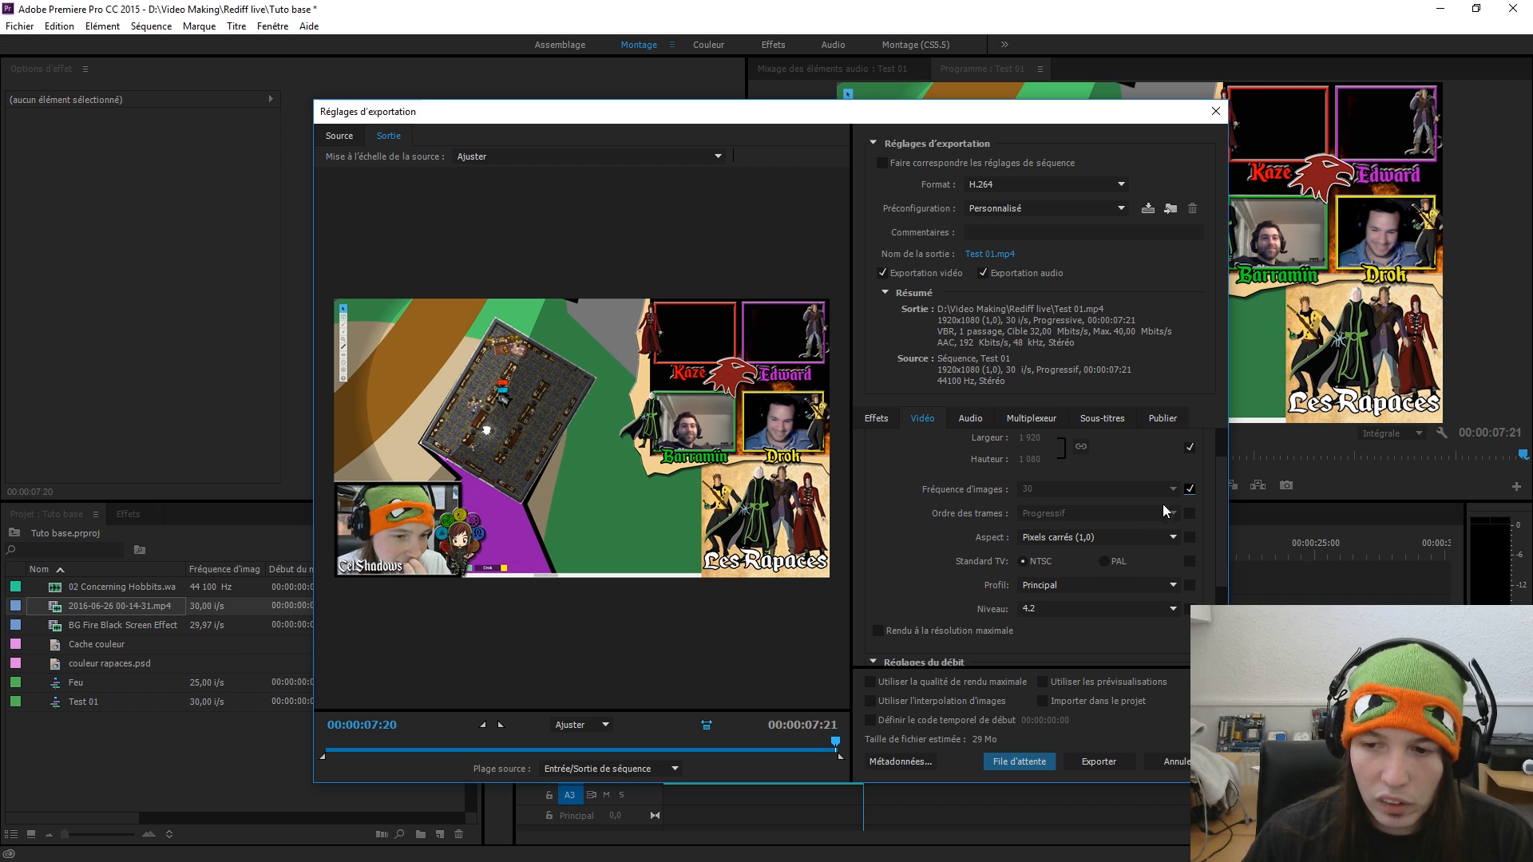
- Keep the pixel aspect ratio at Pixels carrés (1,0) and make it match the source
click(1045, 538)
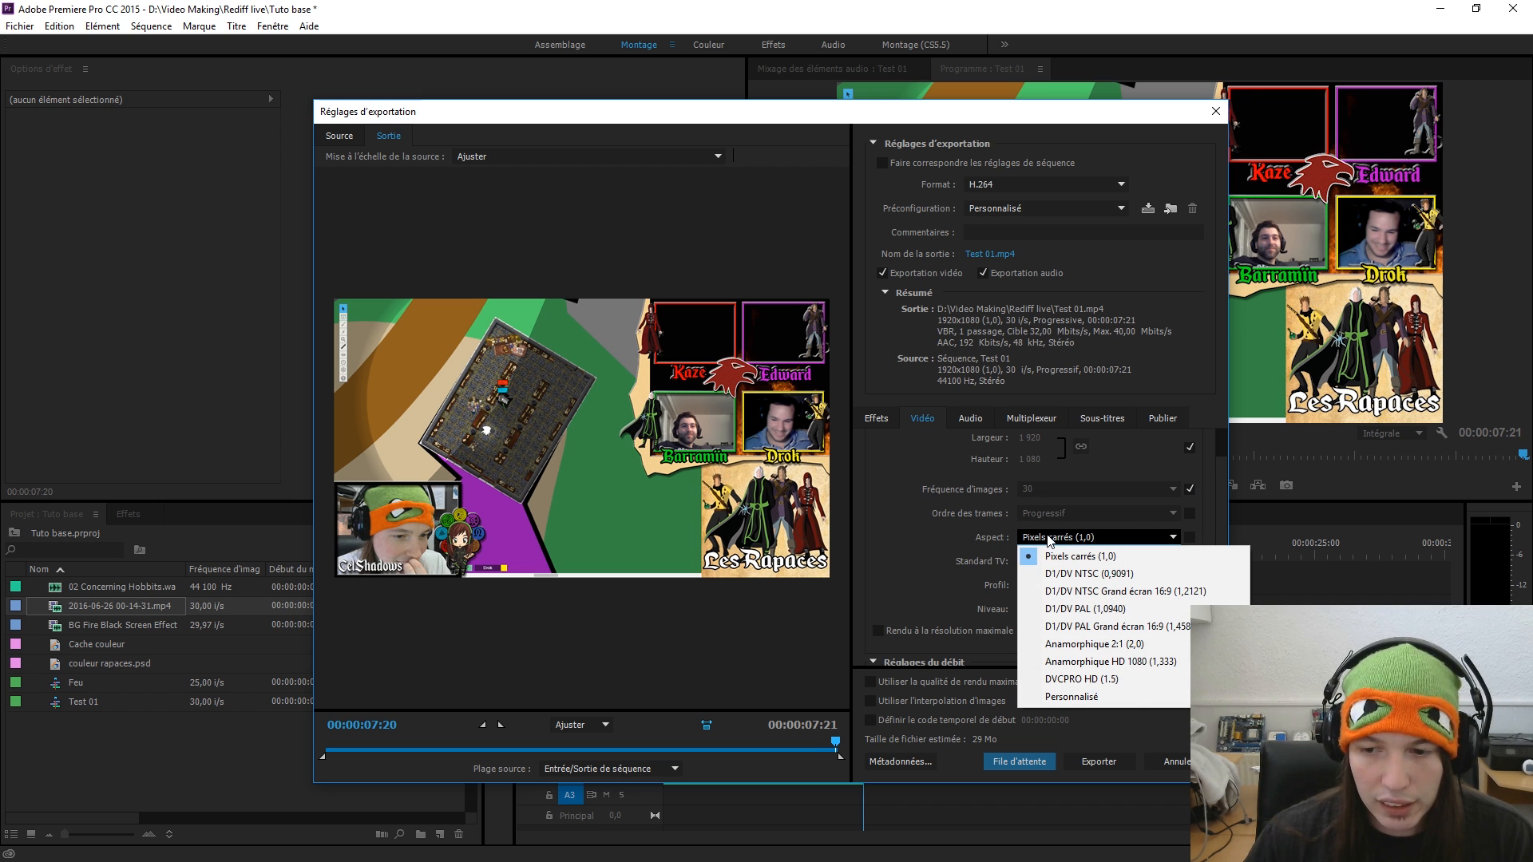
click(1048, 541)
click(1189, 536)
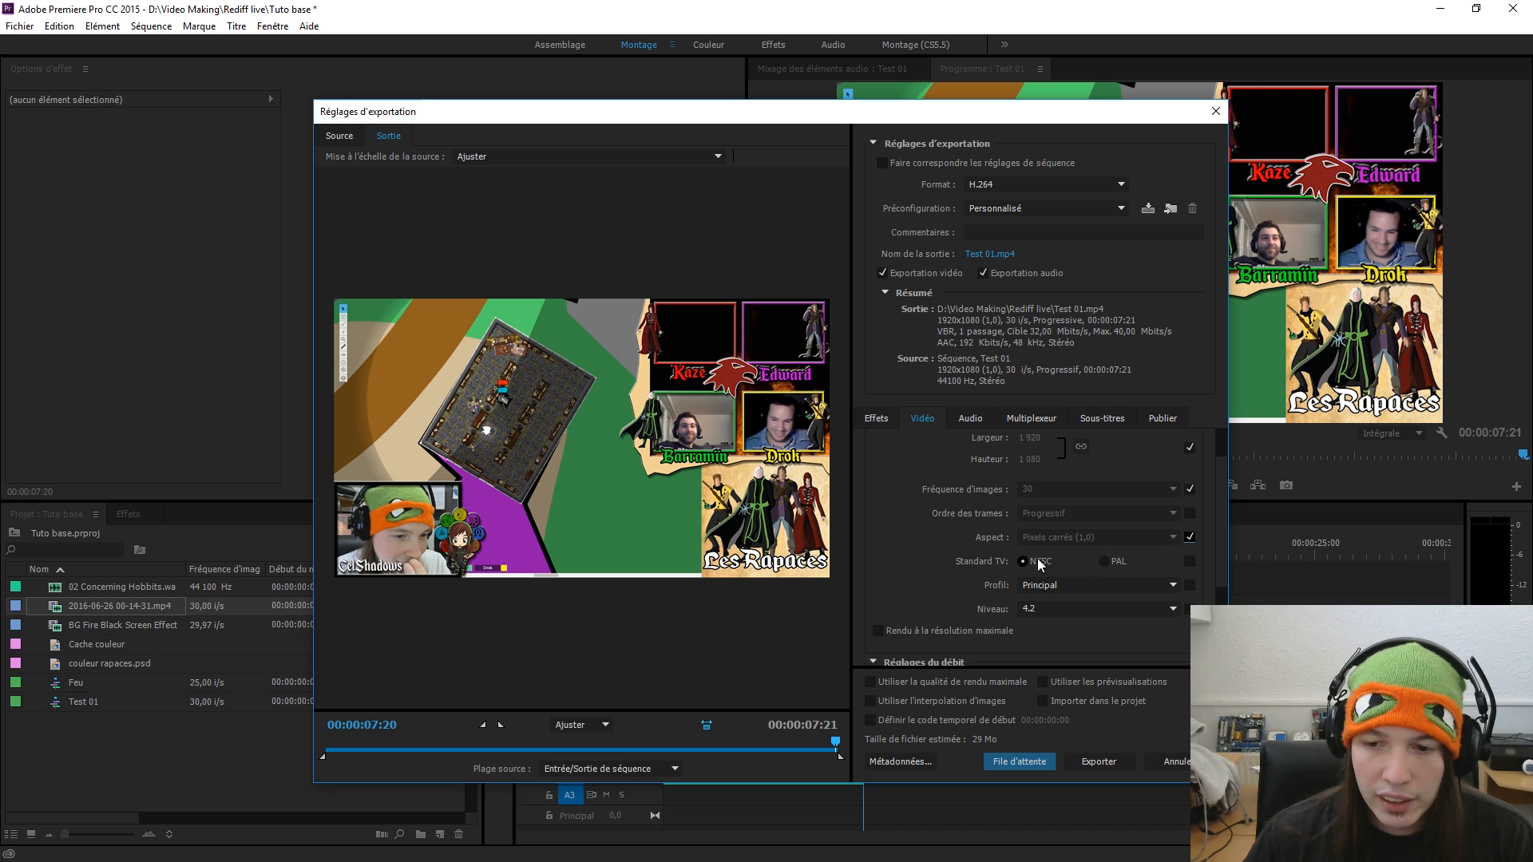
- Make the TV standard, profile and level match the source, and enable Rendu à la résolution maximale
click(1192, 561)
click(1190, 586)
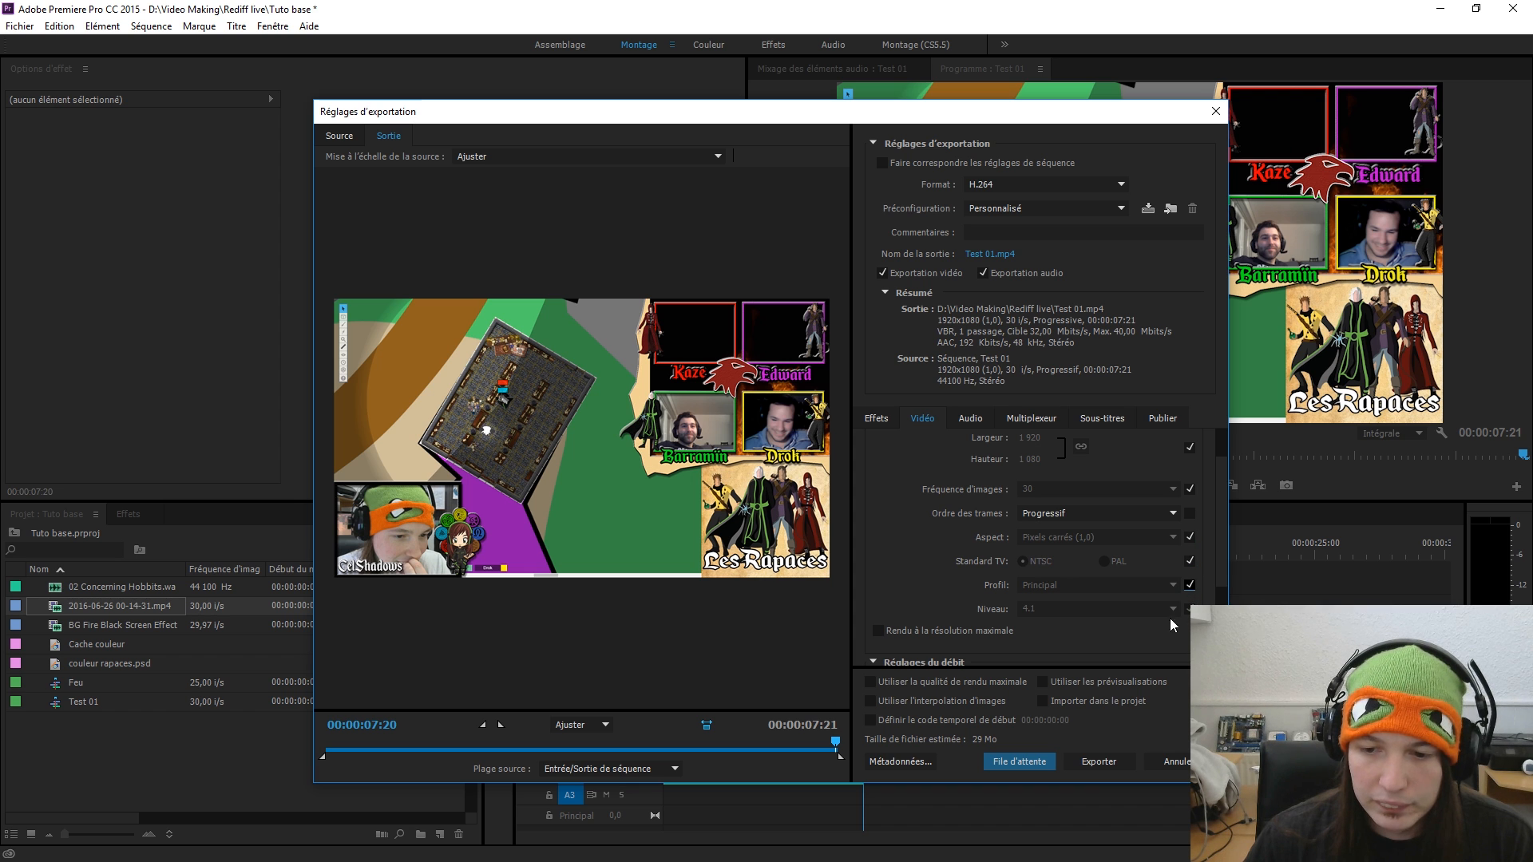
scroll(1038, 607, down, 4)
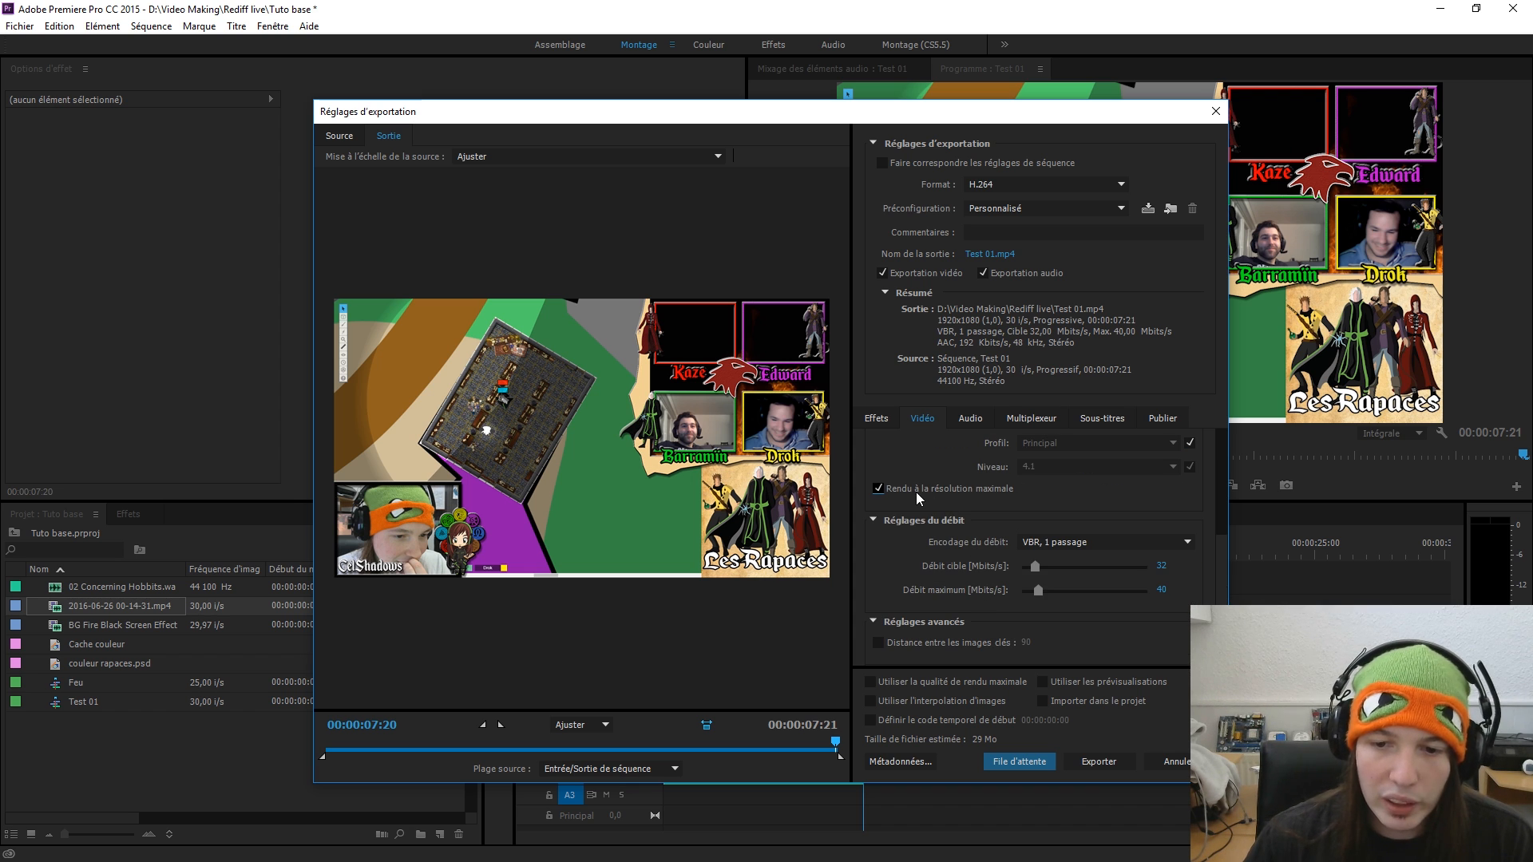
- Set the bitrate encoding to VBR, 2 passes
scroll(957, 529, up, 2)
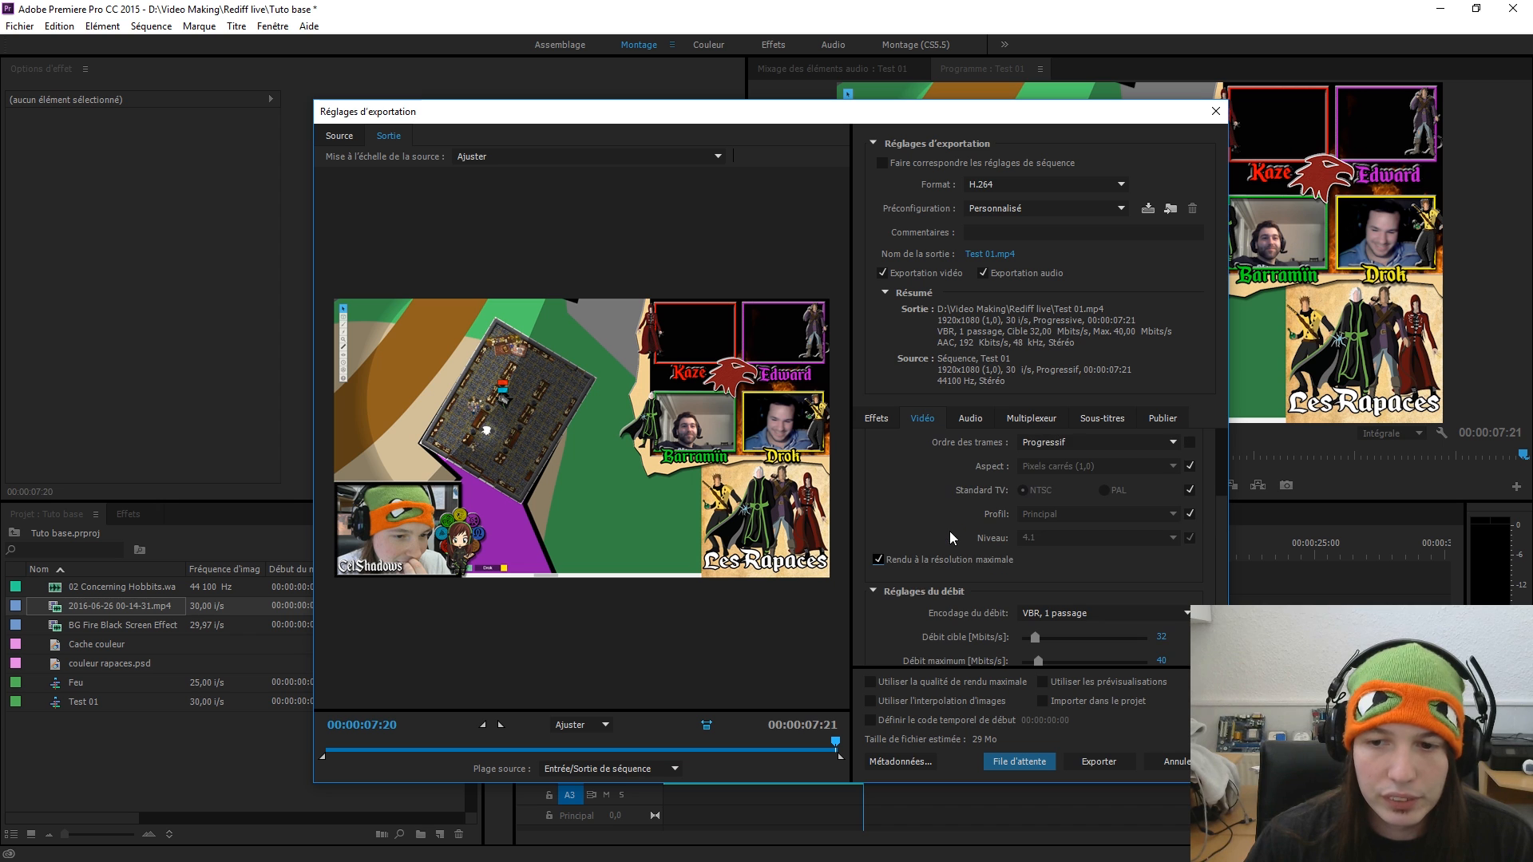
scroll(910, 587, down, 2)
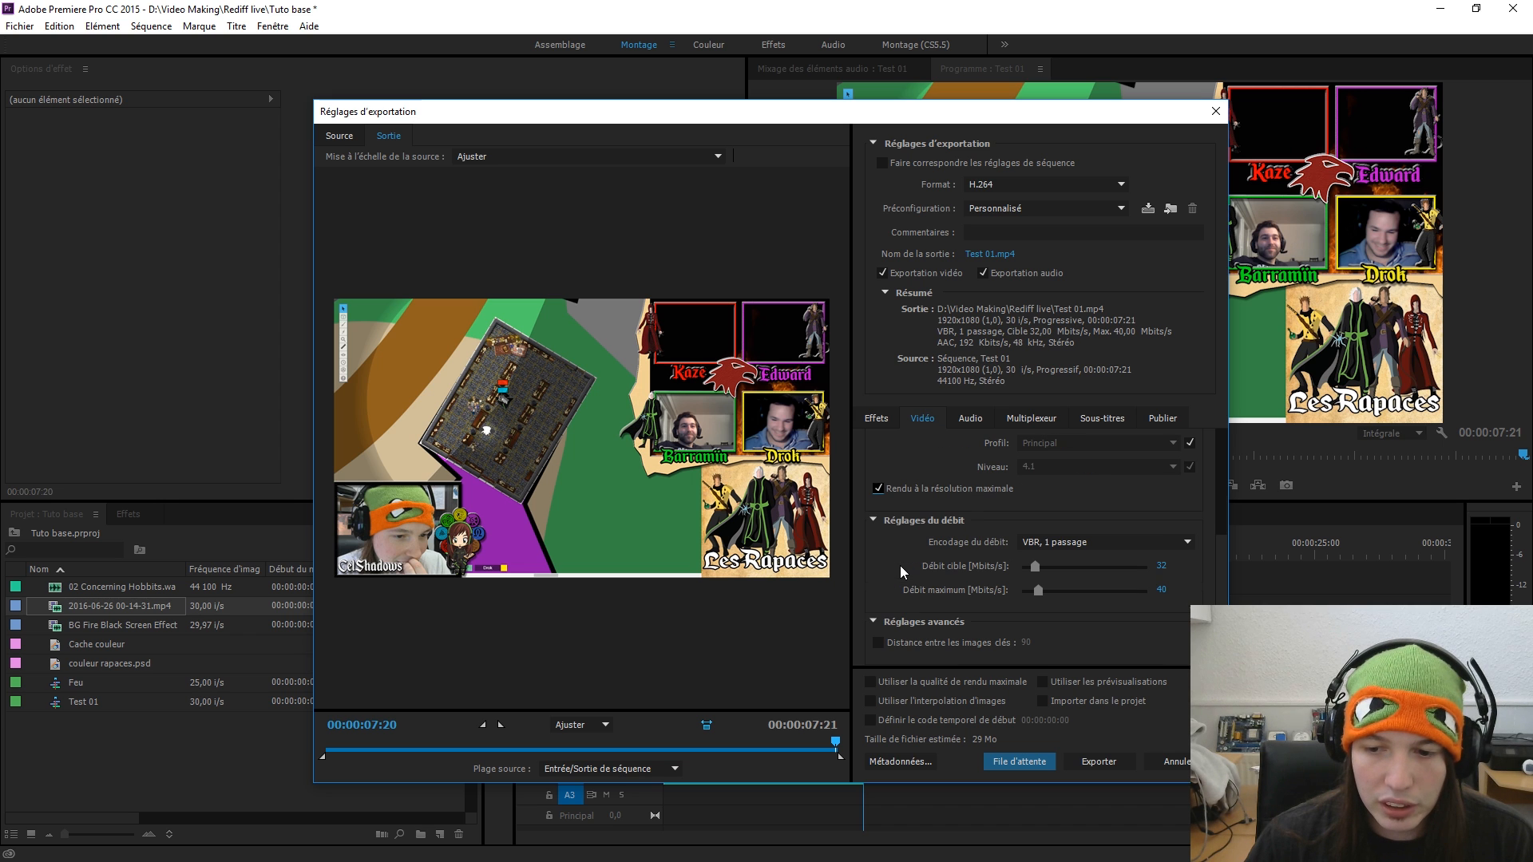
click(1062, 542)
click(1065, 594)
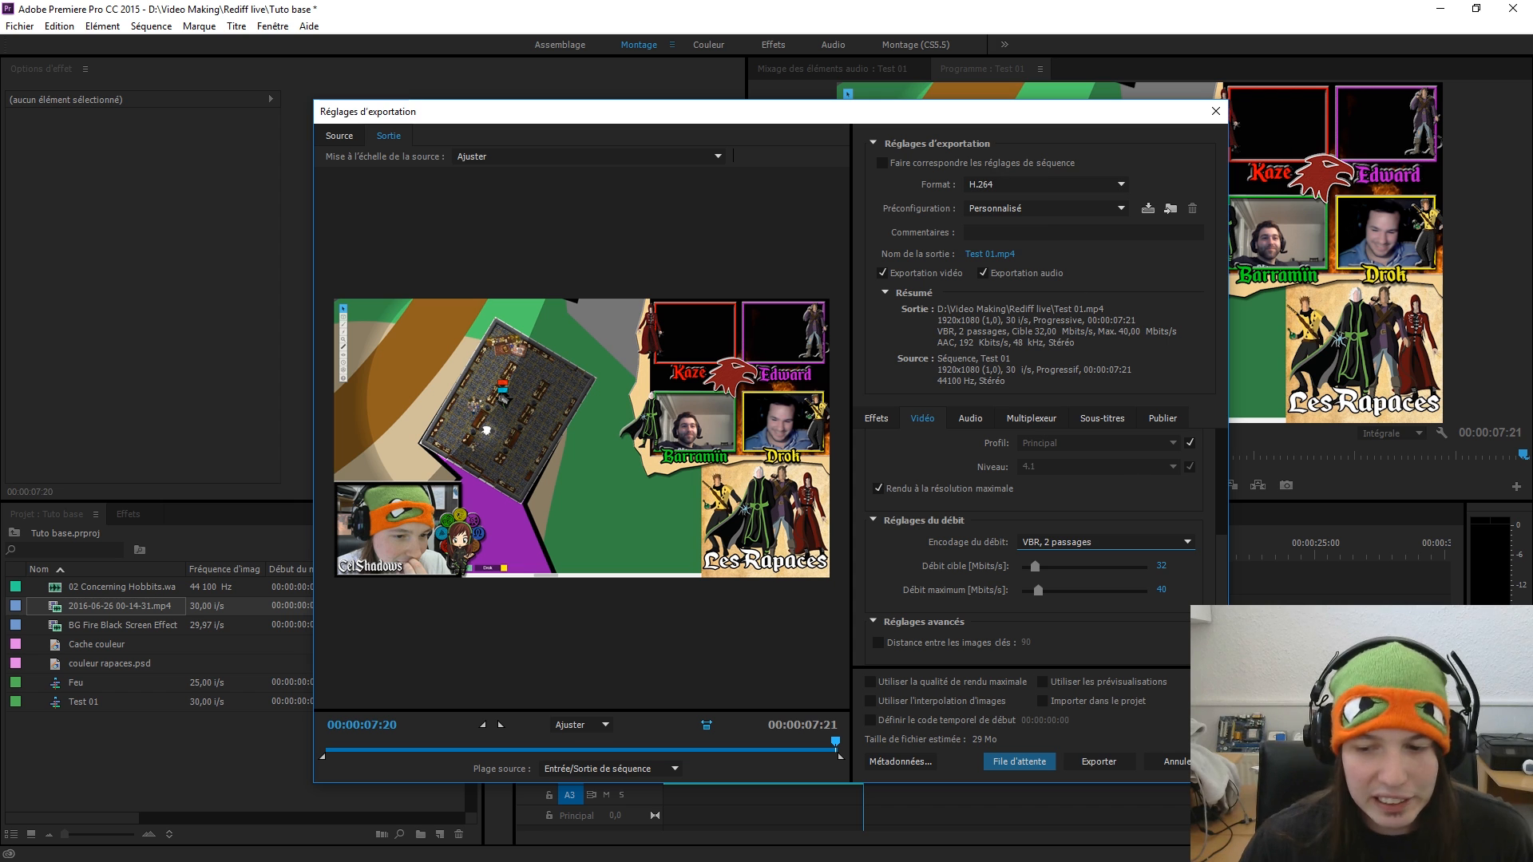
- Set both the target and maximum bitrates to 20 Mbit/s
click(1163, 566)
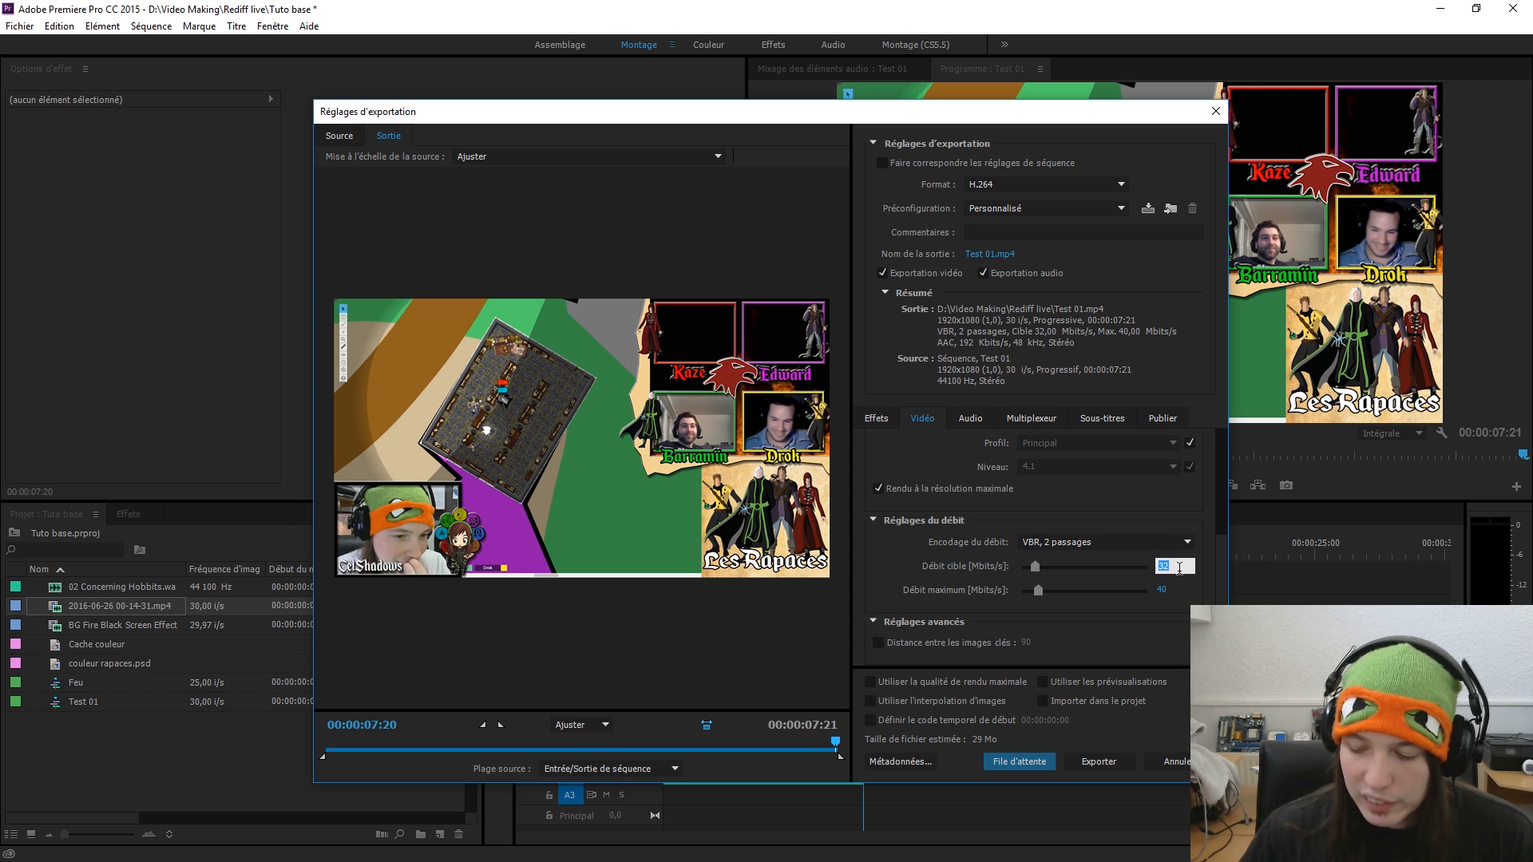
text(20)
click(1162, 589)
text(20)
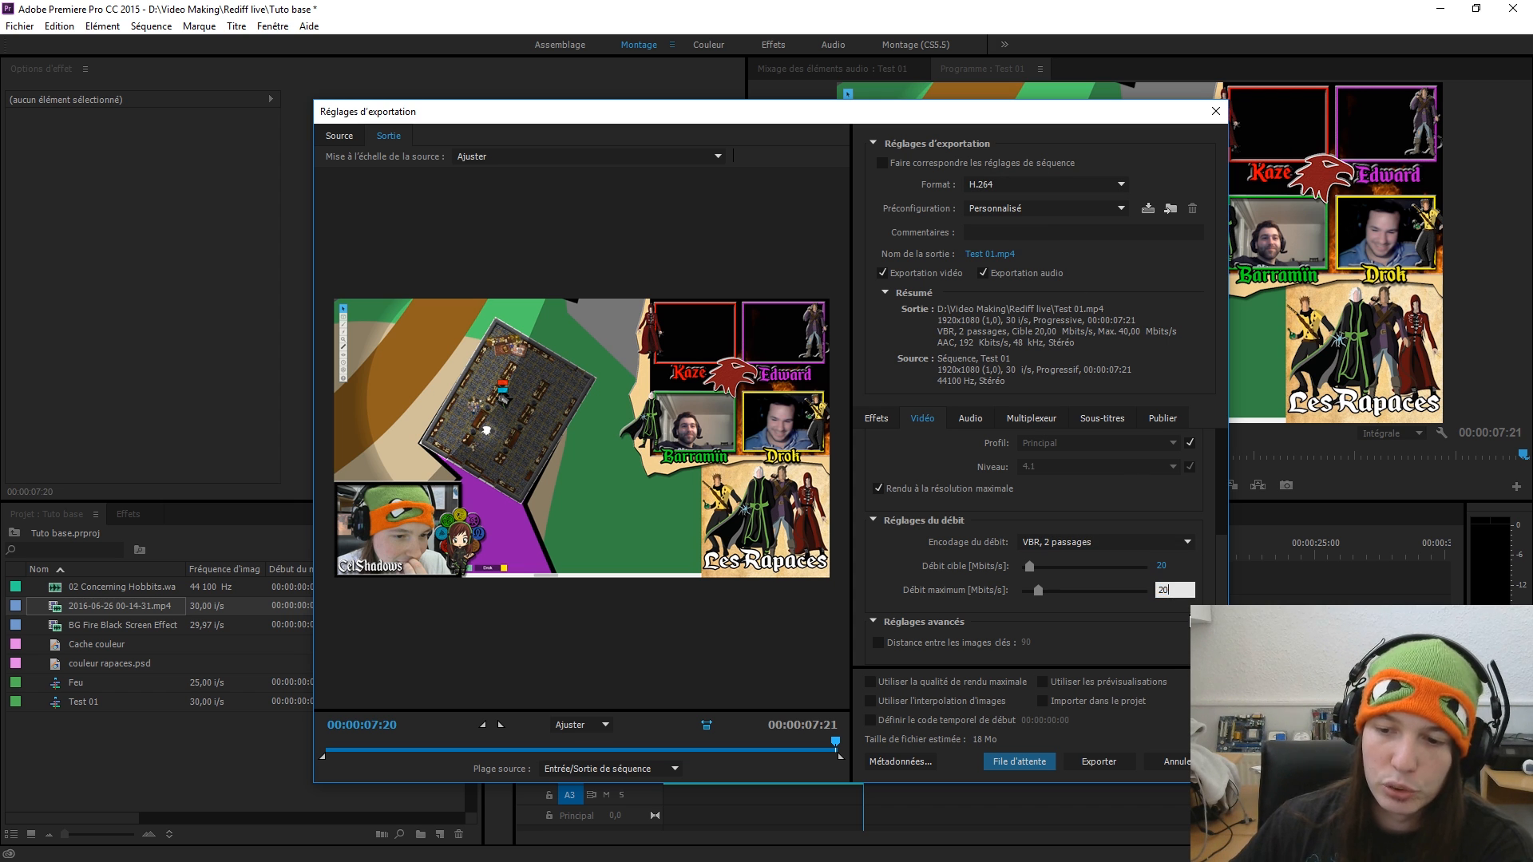
key(Return)
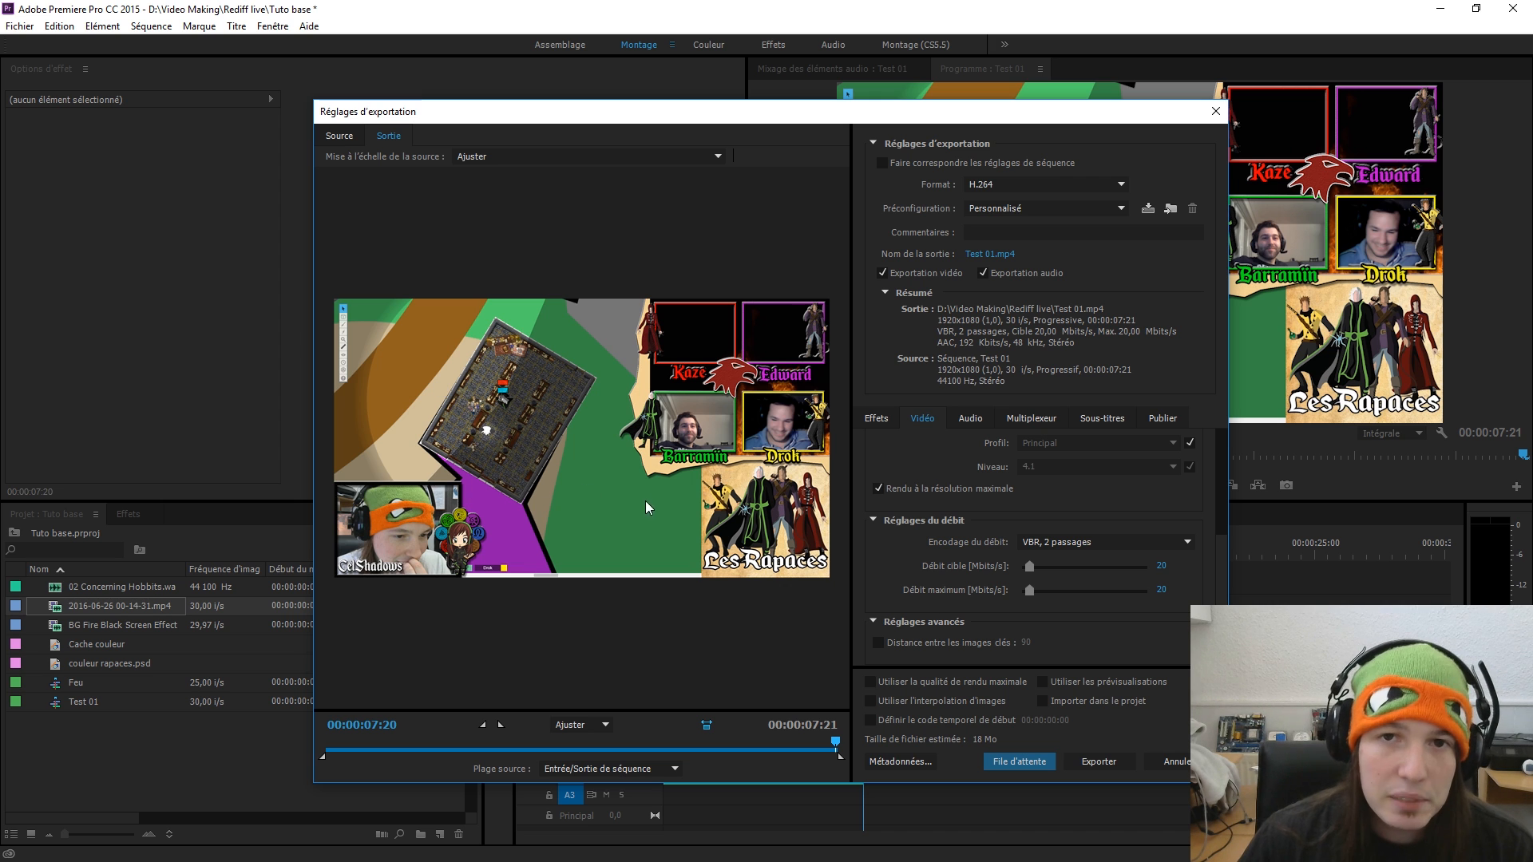
- Set both the target and maximum bitrates to 10 Mbit/s, and enable Utiliser la qualité de rendu maximale
click(1163, 566)
text(10)
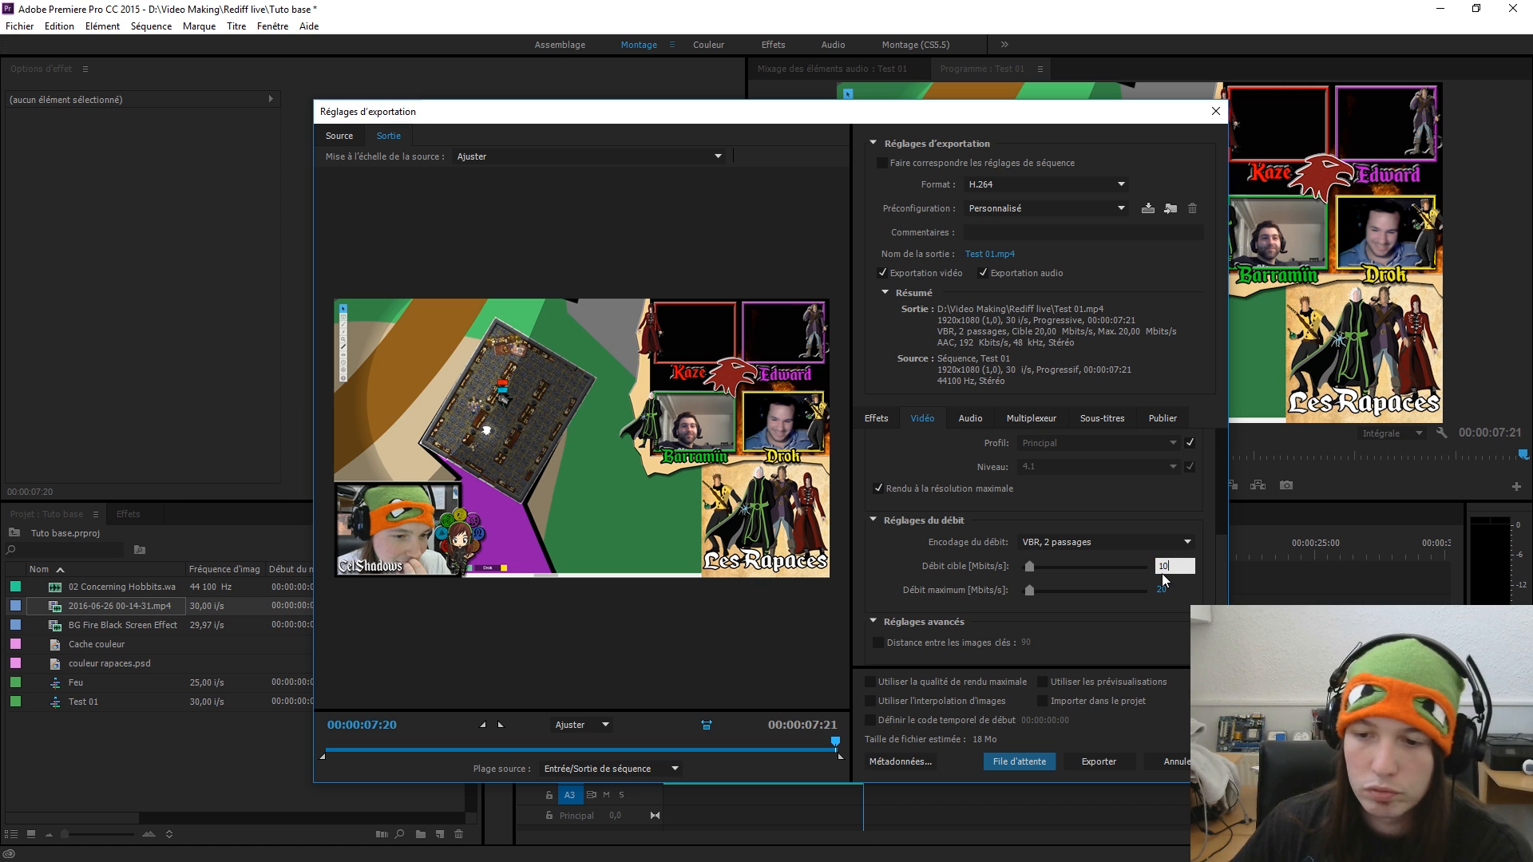
click(1159, 588)
text(10)
key(Return)
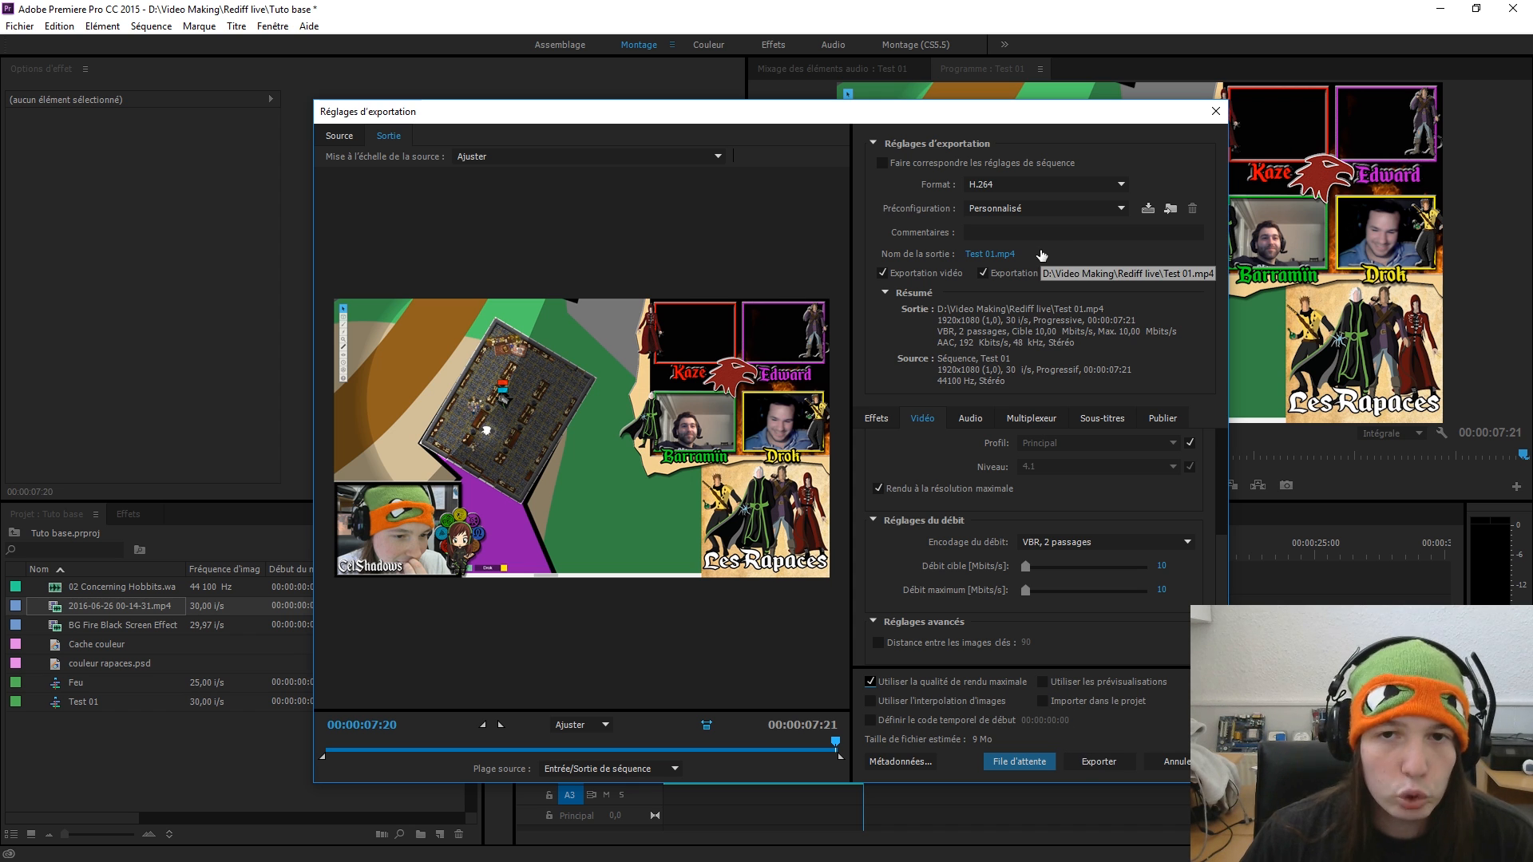
- Check the output file's destination and save it as Test 01 in the Rediff live folder
click(1005, 255)
scroll(749, 313, down, 2)
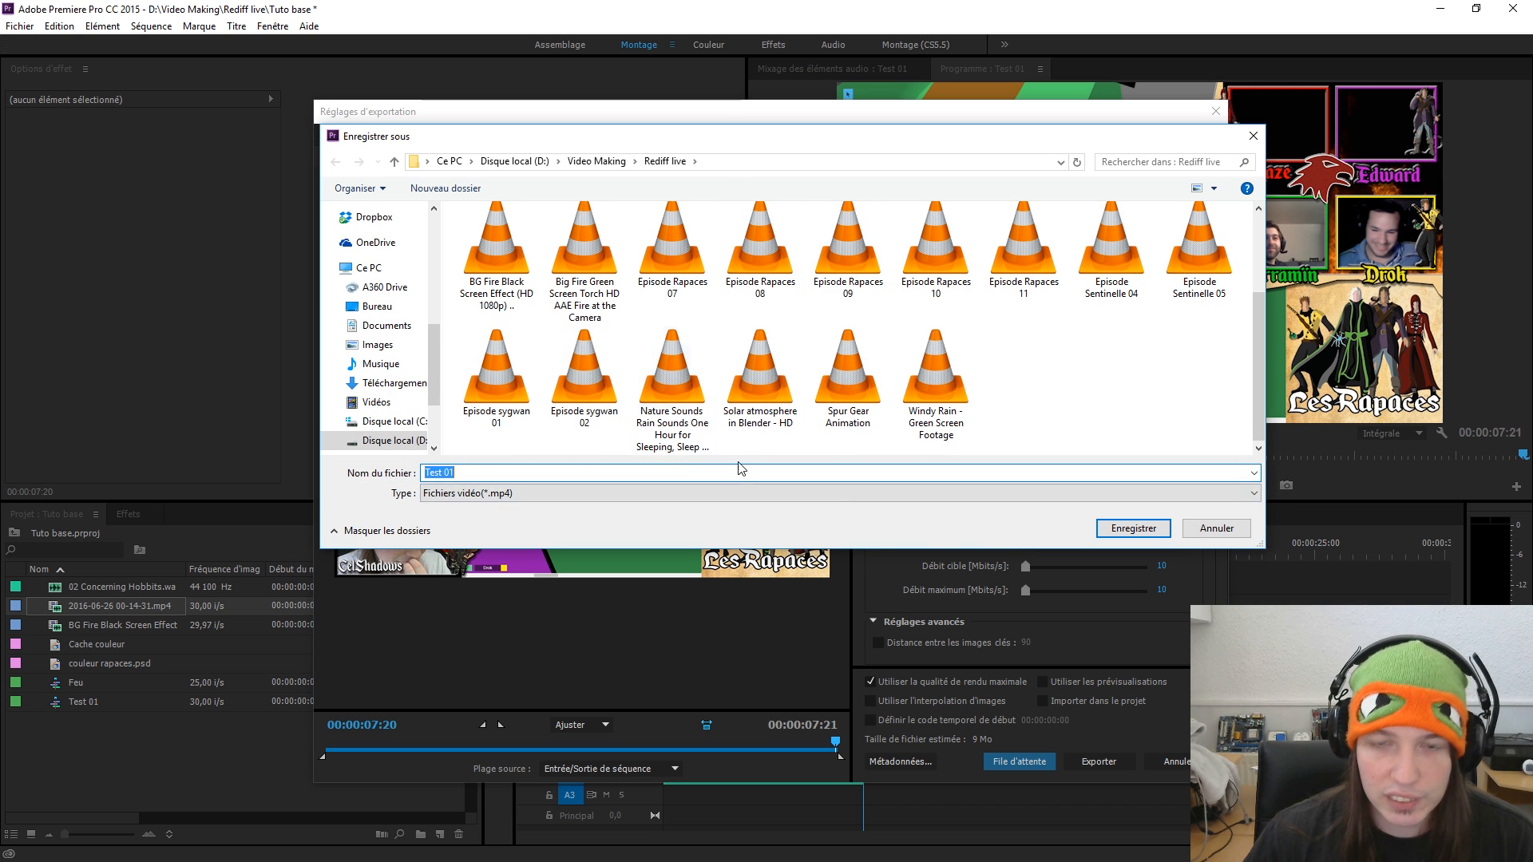
click(1154, 530)
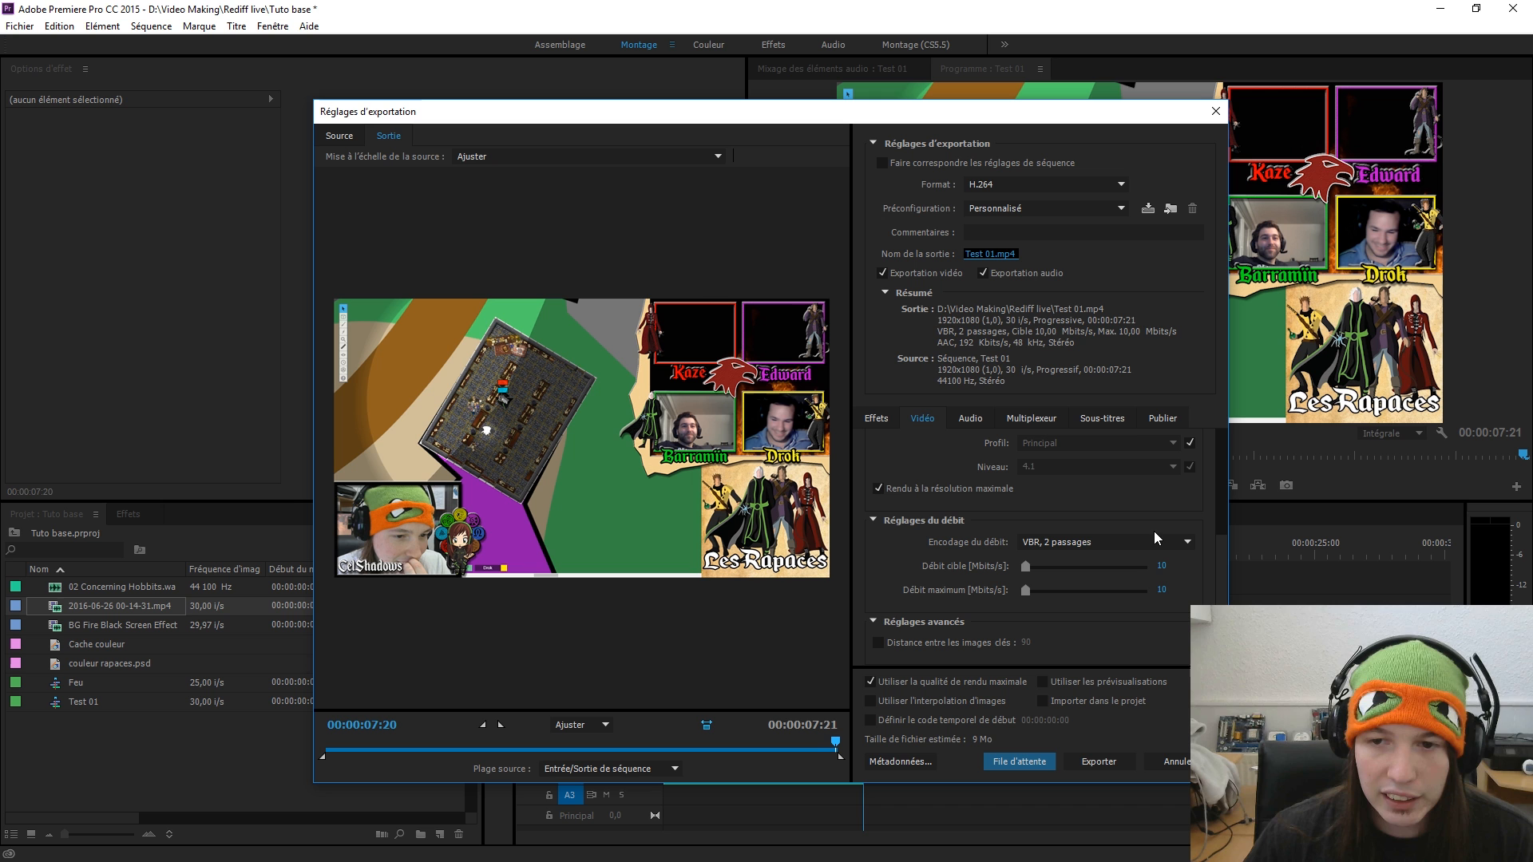
click(989, 254)
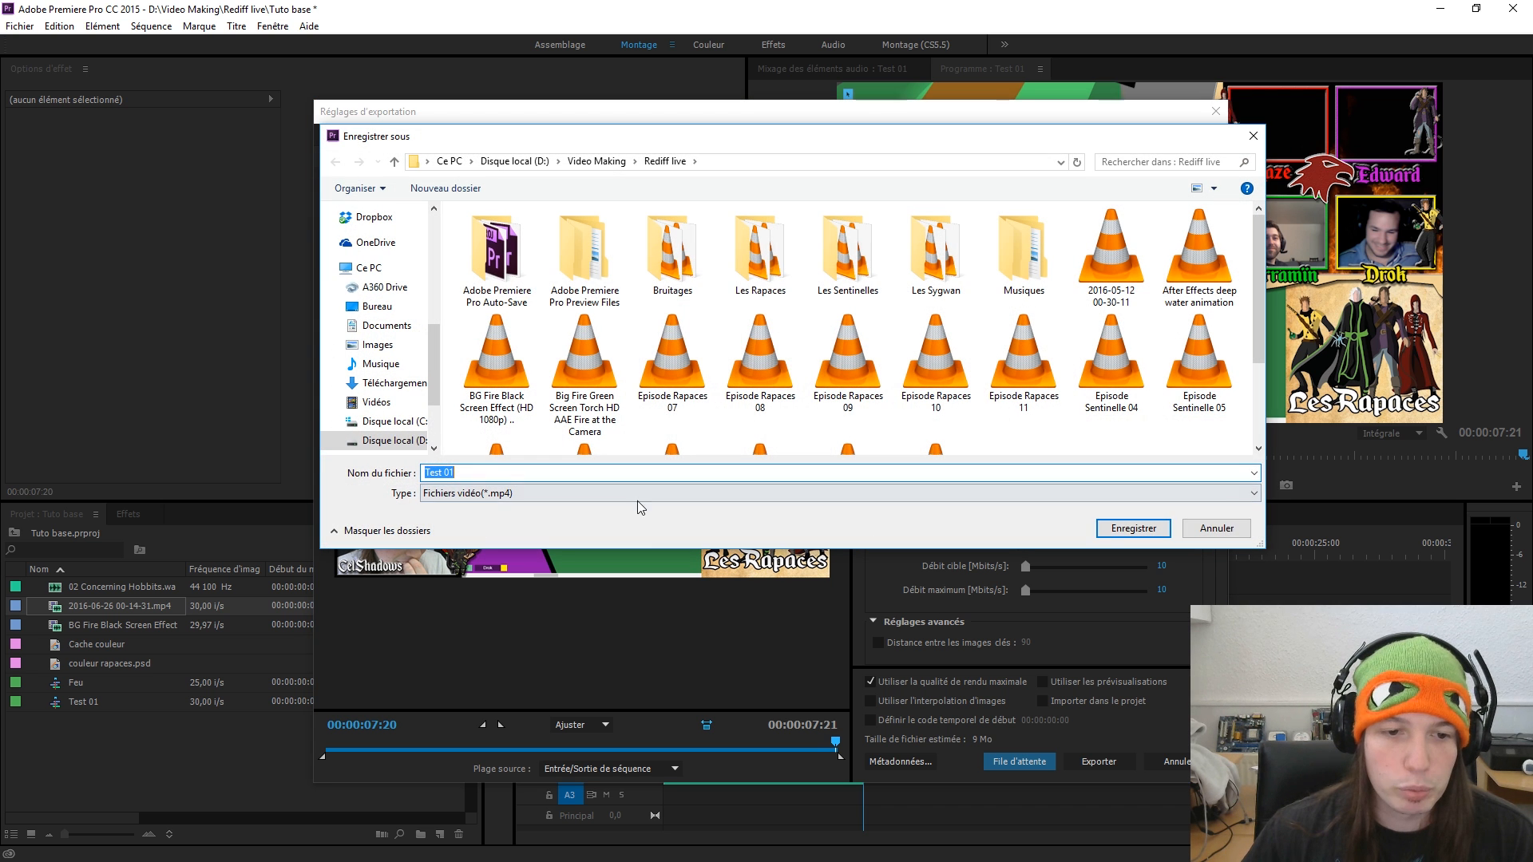
click(1133, 527)
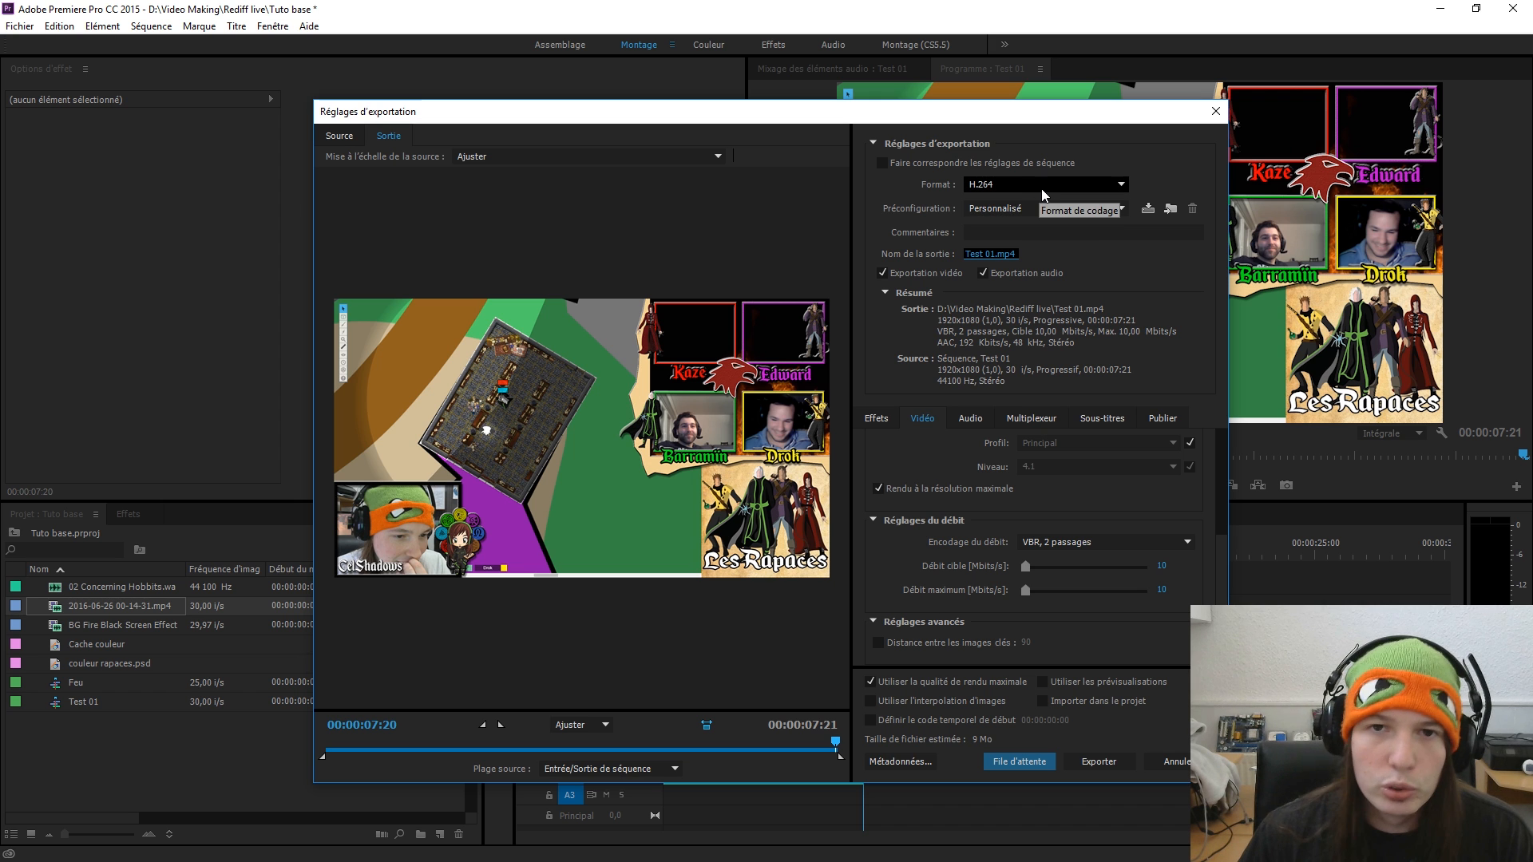
- Save the current export settings as a preset named YouTube 1080p 10mb/s, including the effects and publishing settings
click(1028, 212)
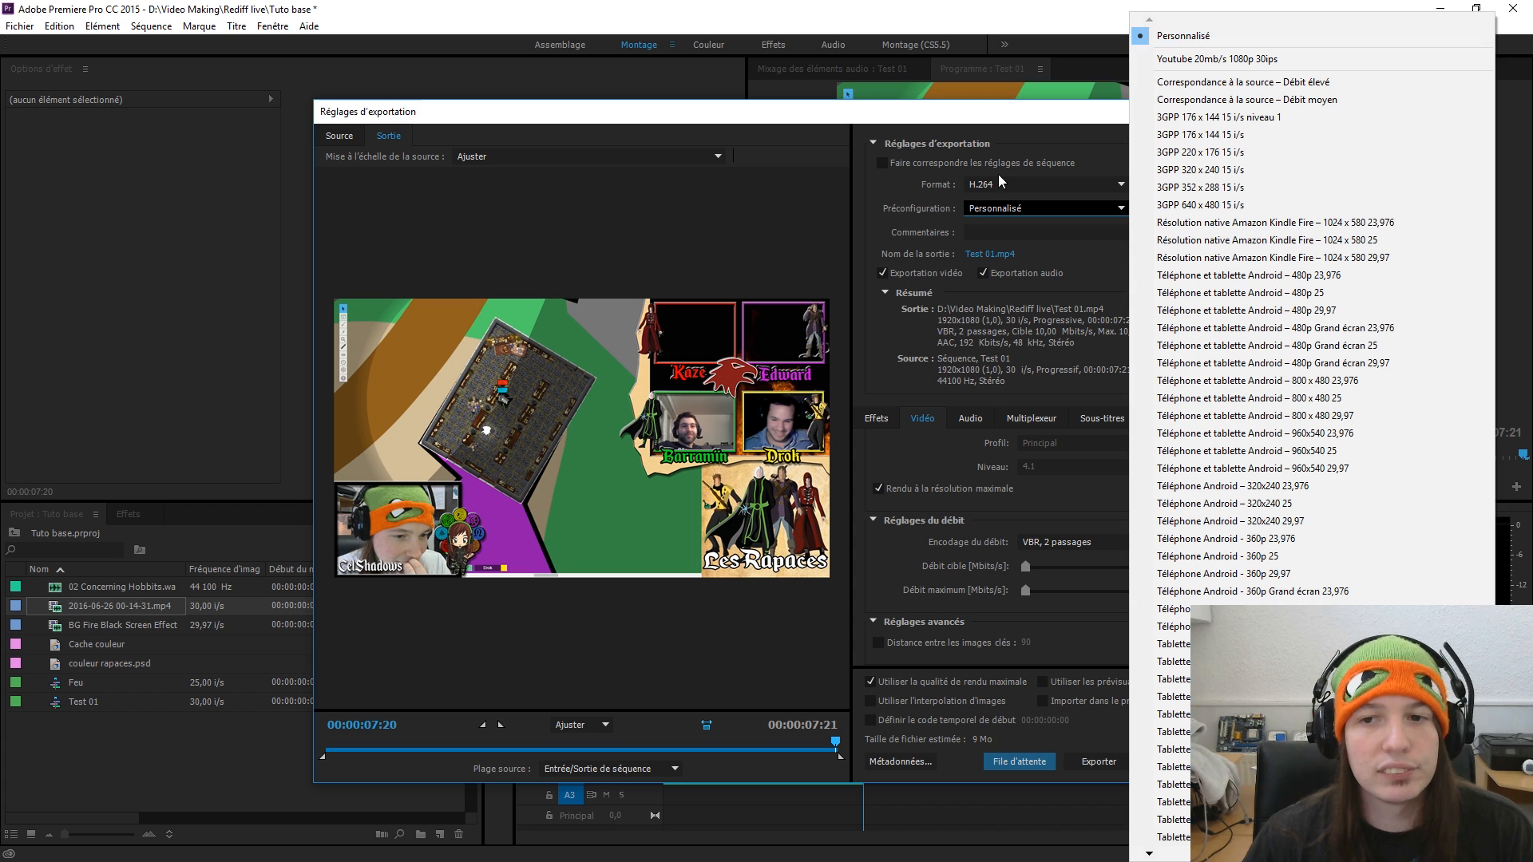
click(984, 215)
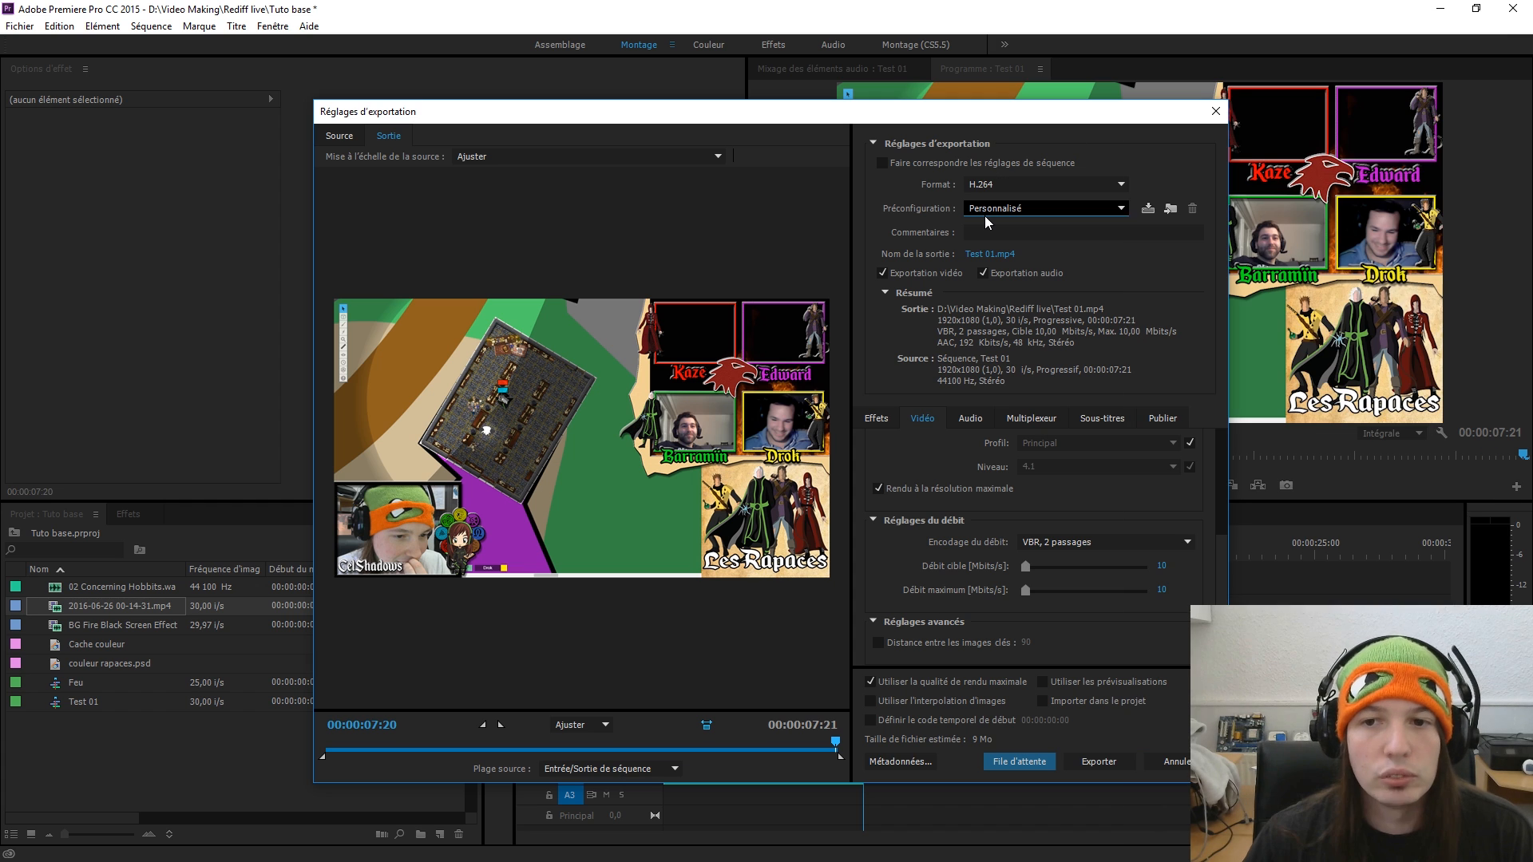
click(1148, 209)
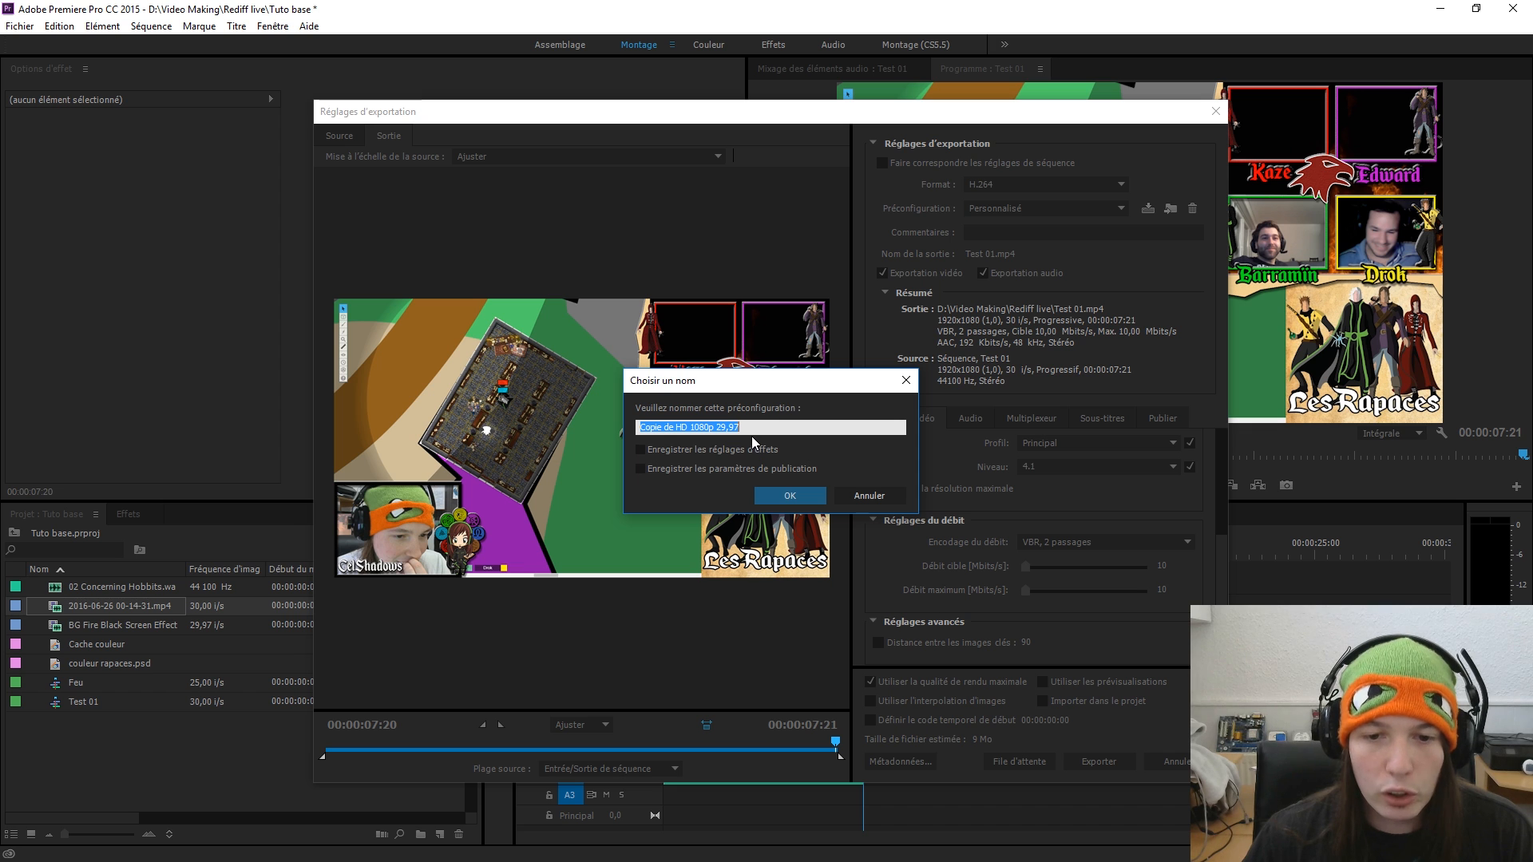
text(Y)
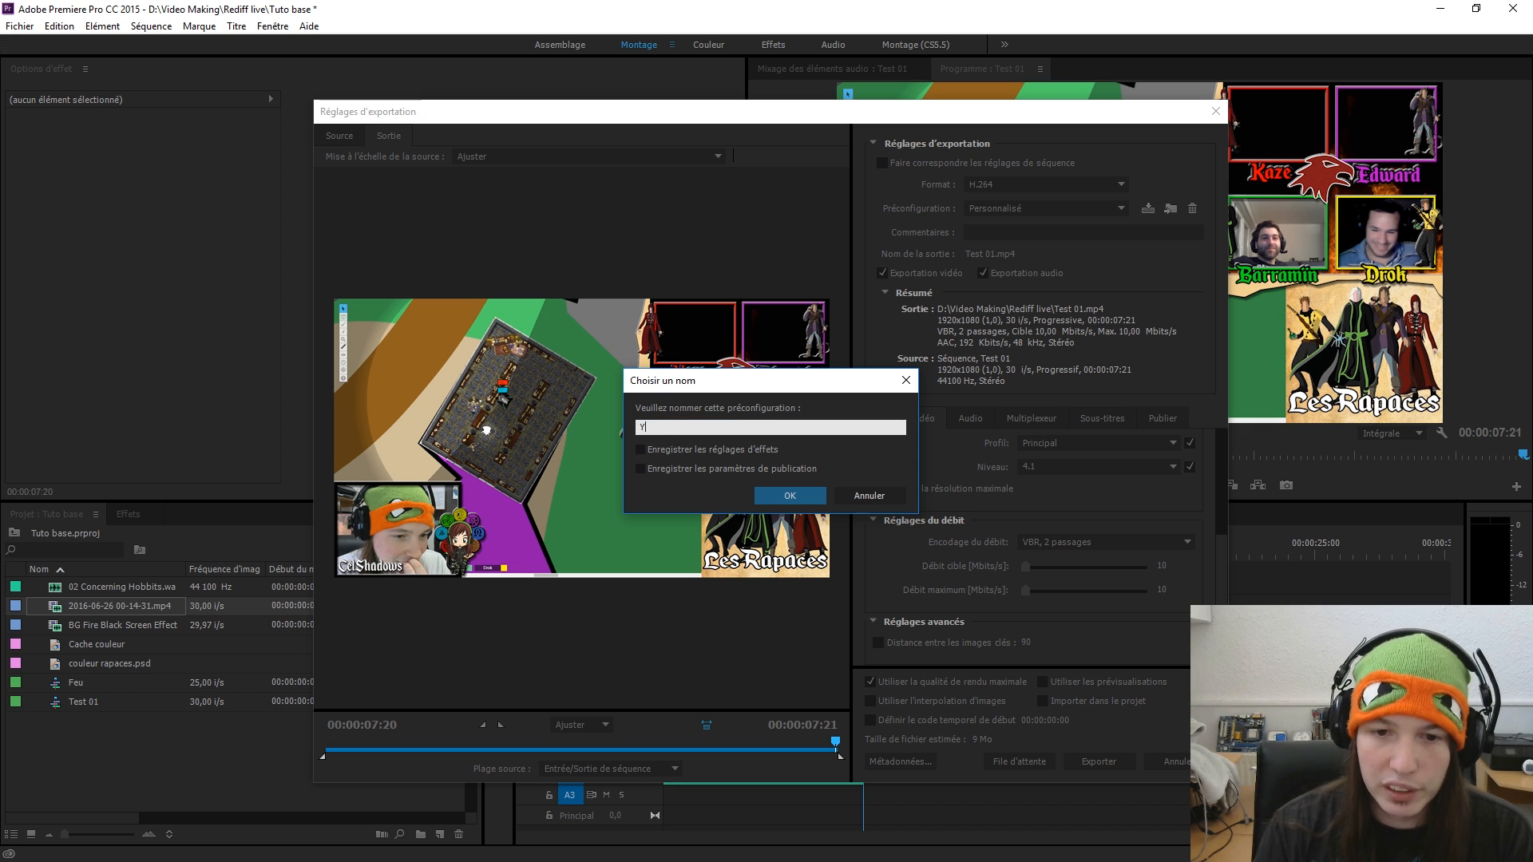
text(ouTube)
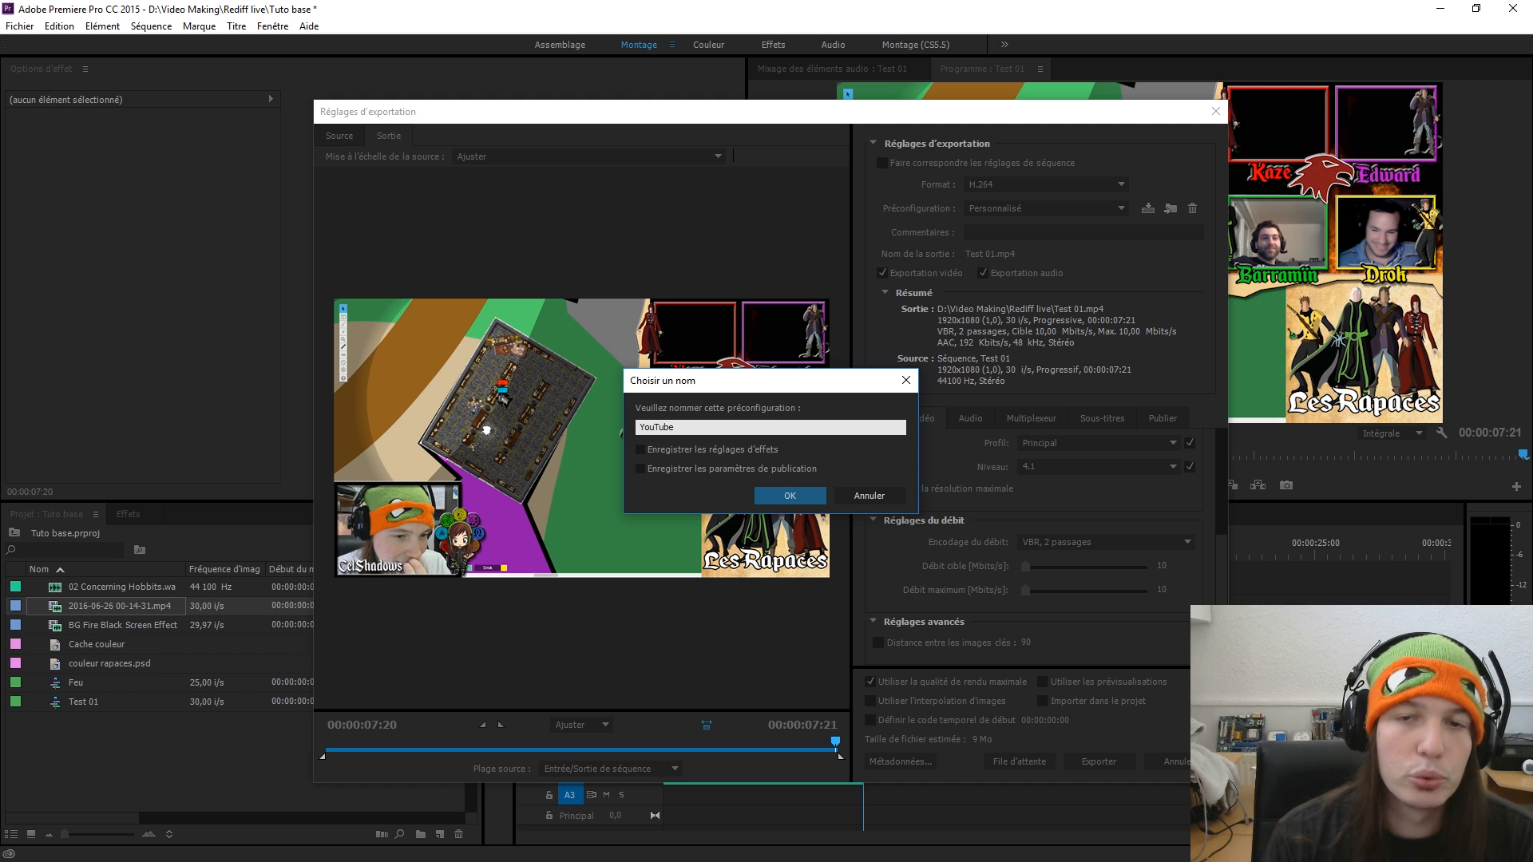
text( 10)
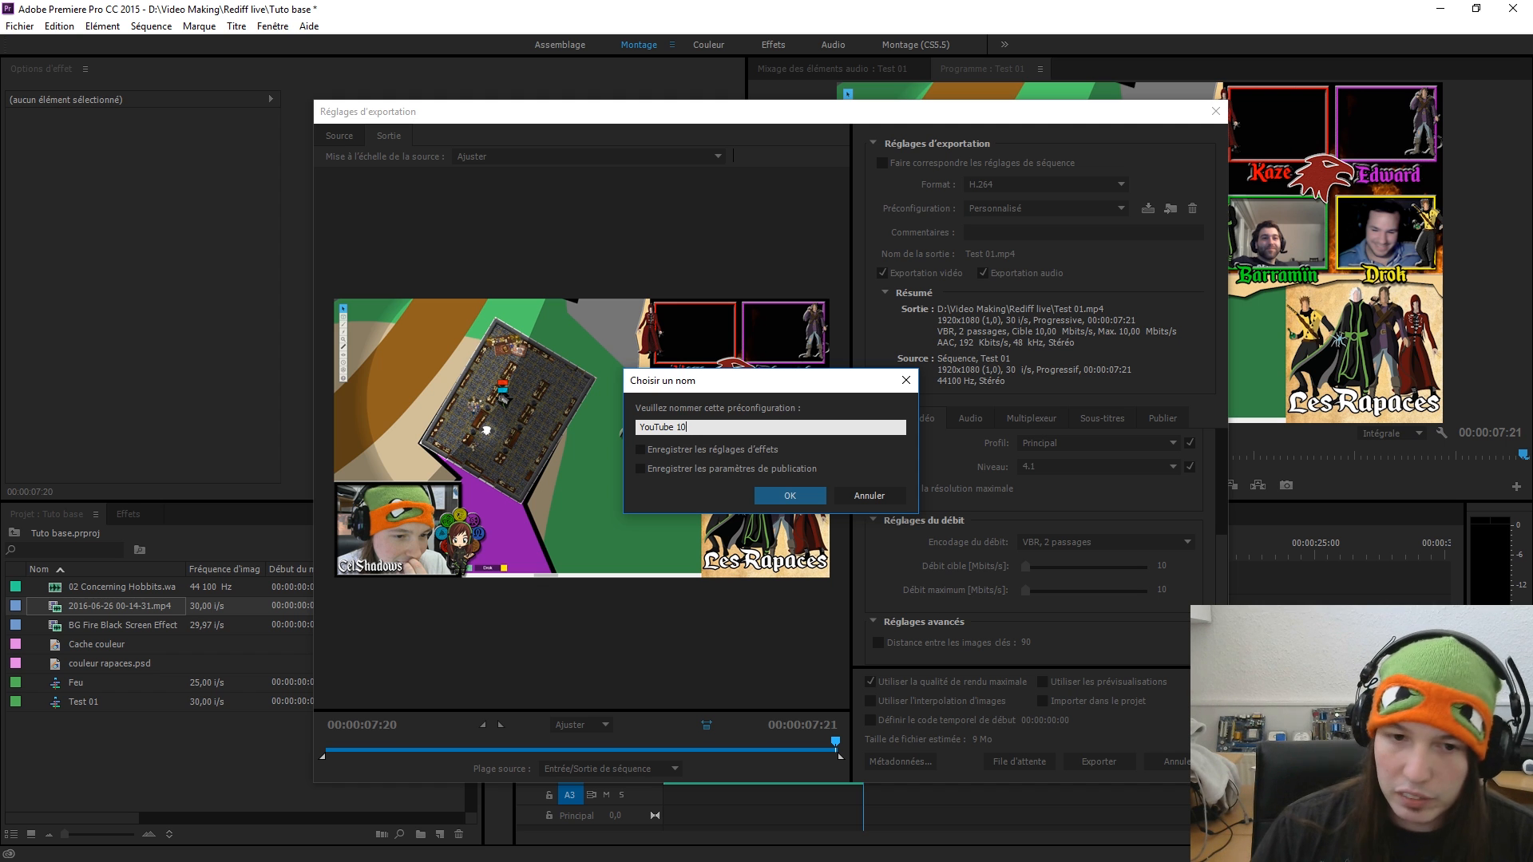
text(80p 10)
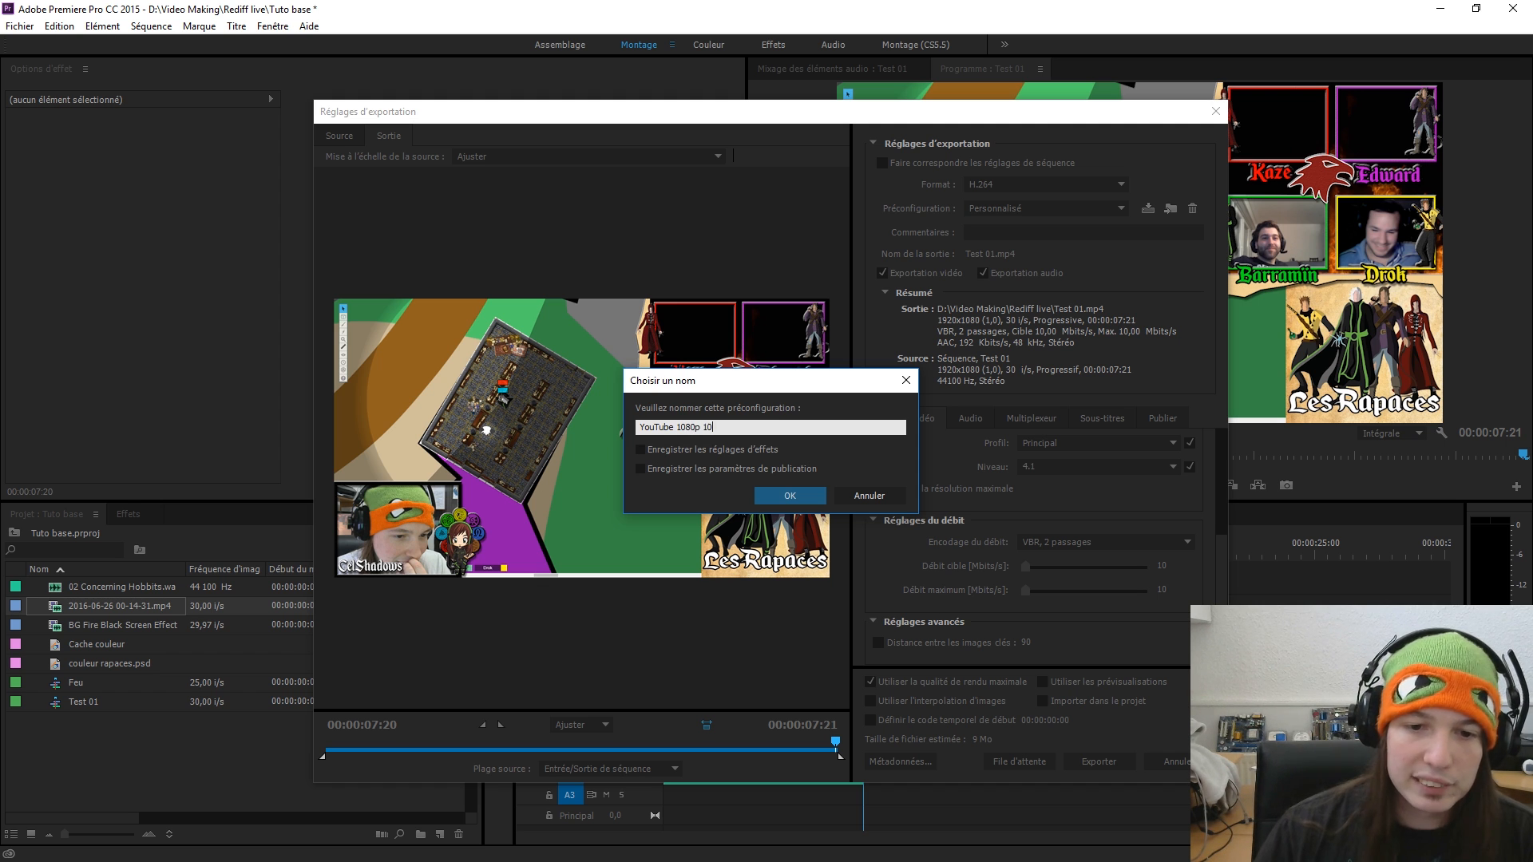
text(mb/s)
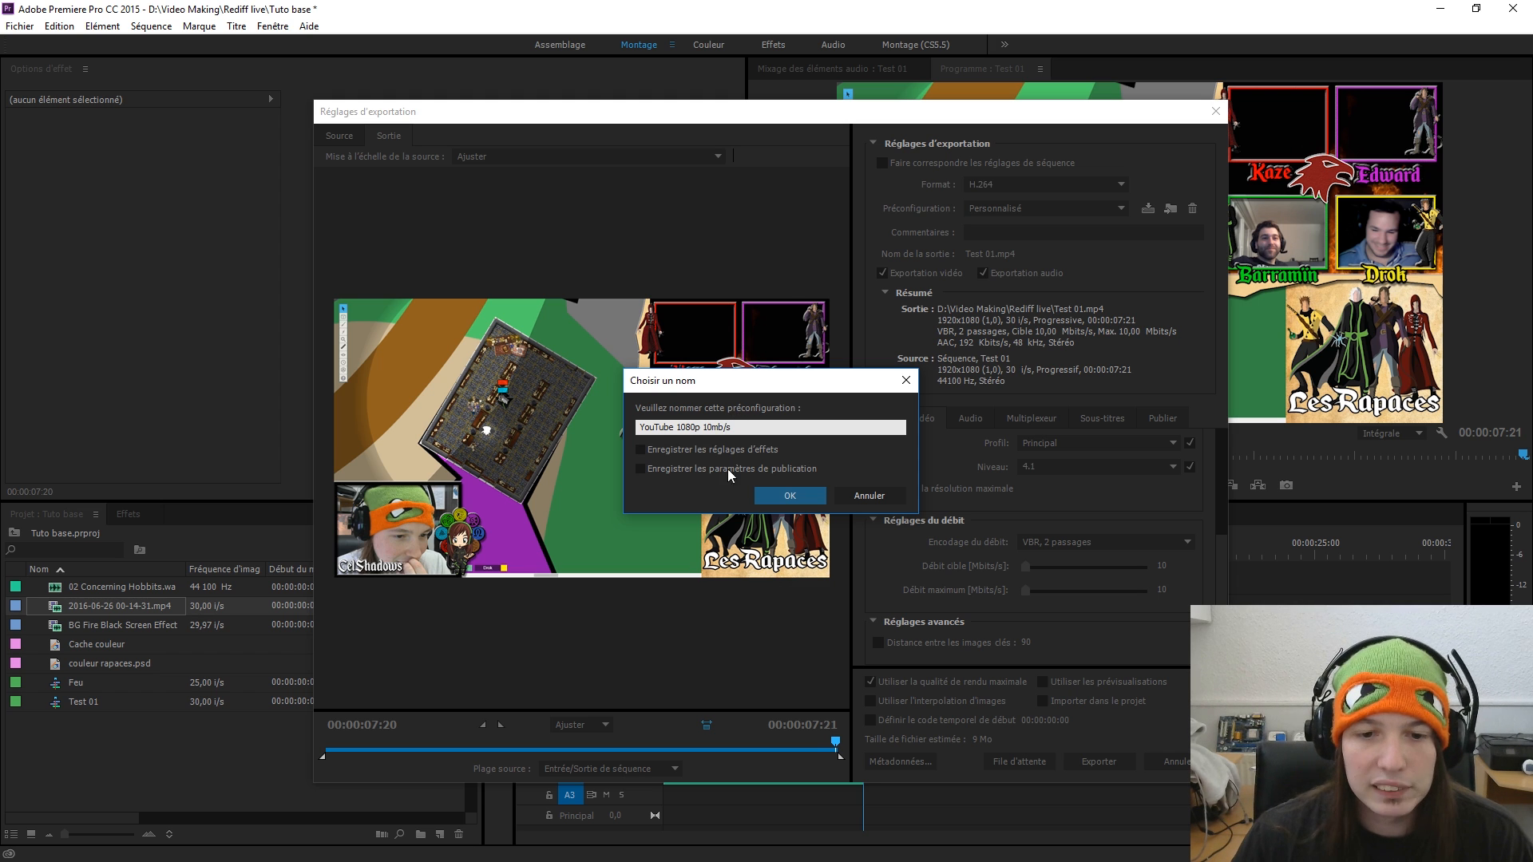
click(706, 455)
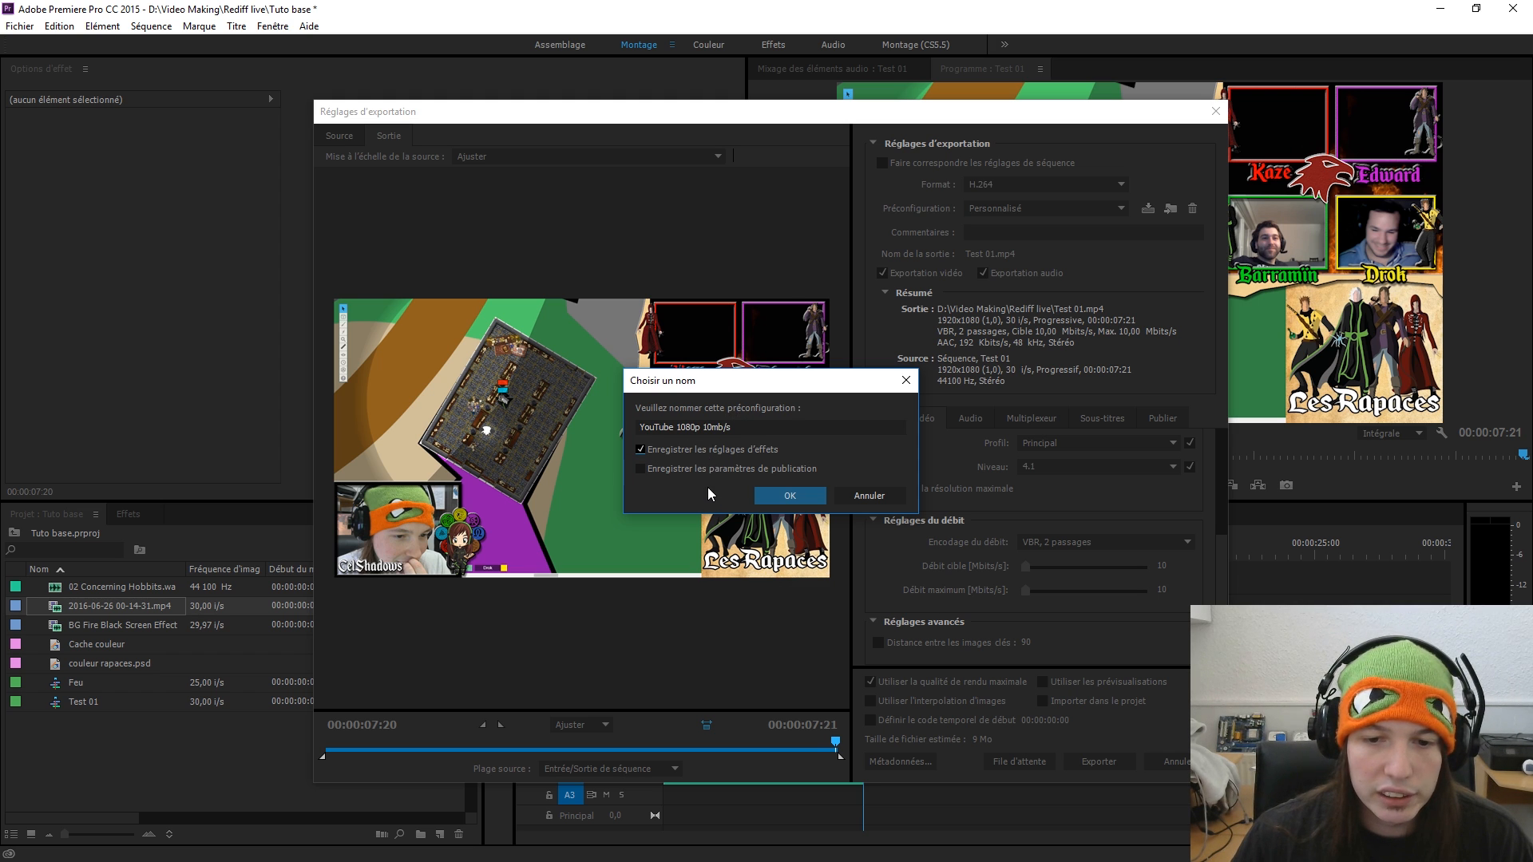
click(702, 469)
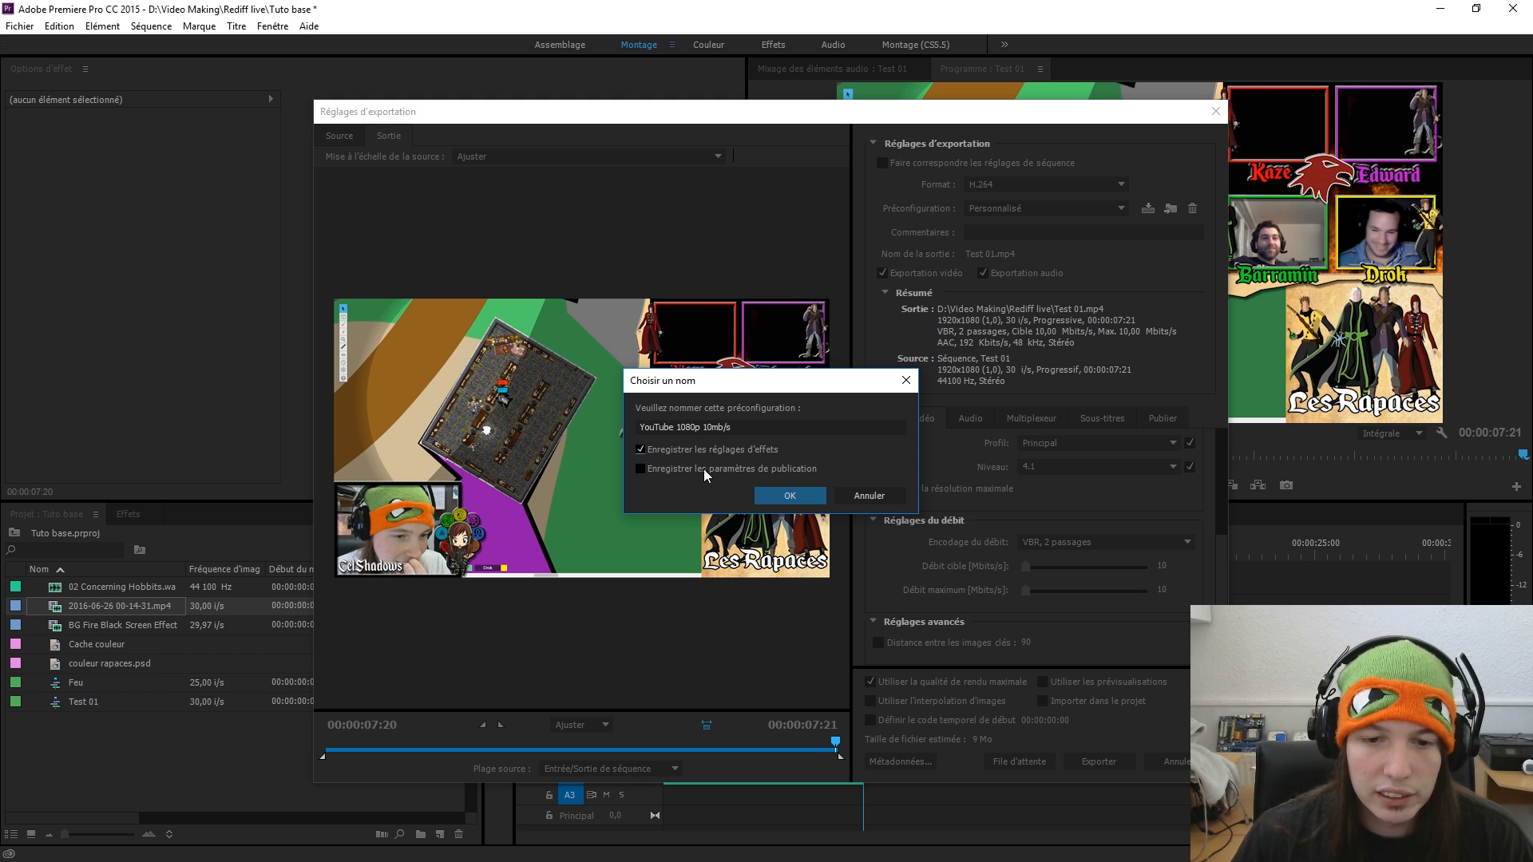
click(804, 502)
- Try the Youtube 20mb/s 1080p 30ips preset, and switch back to YouTube 1080p 10mb/s
click(1108, 212)
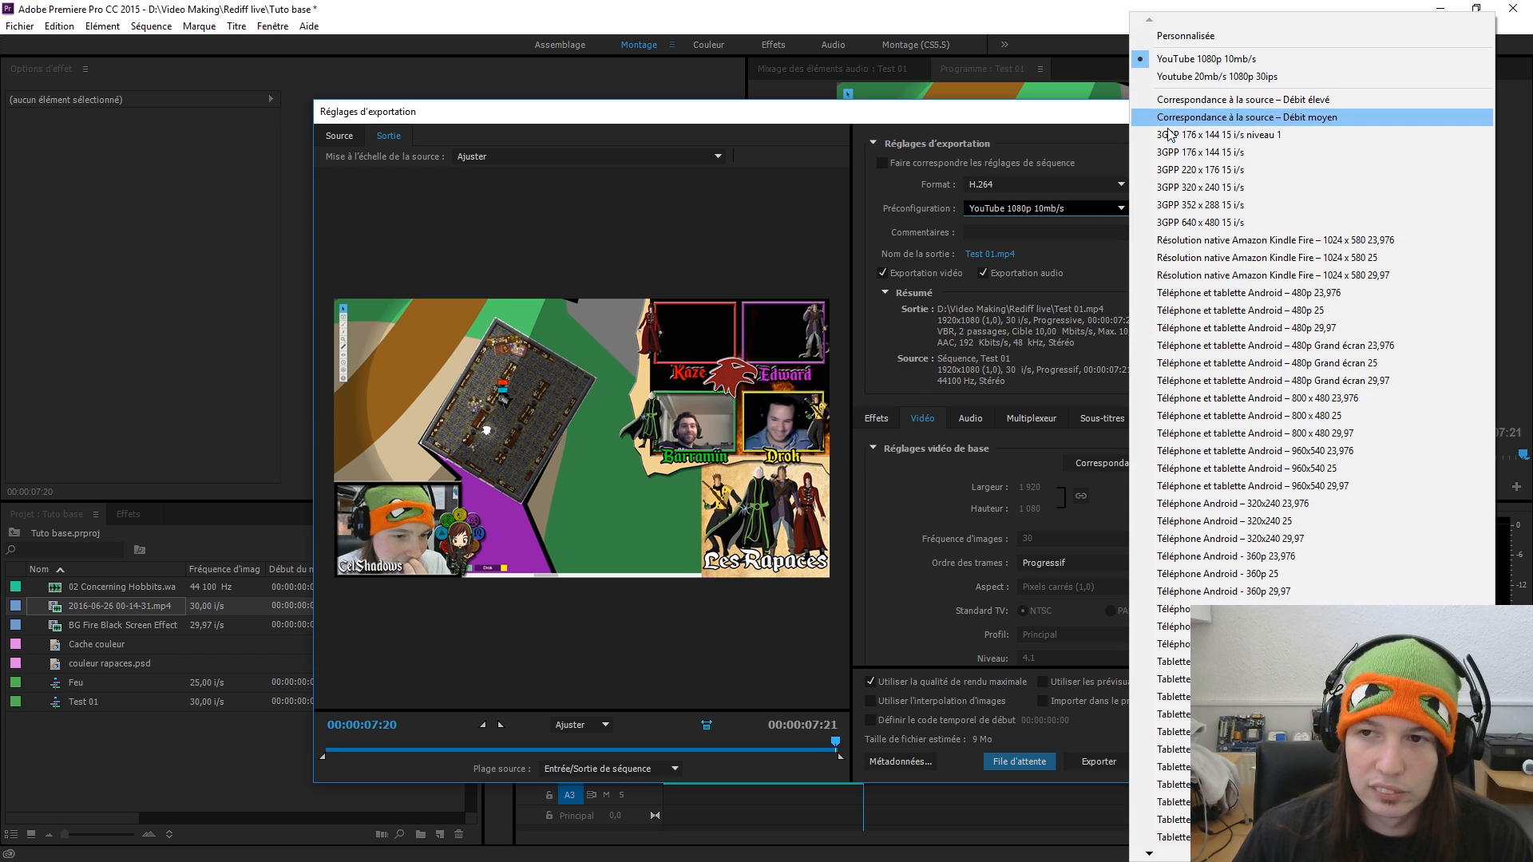
click(1197, 77)
click(1094, 212)
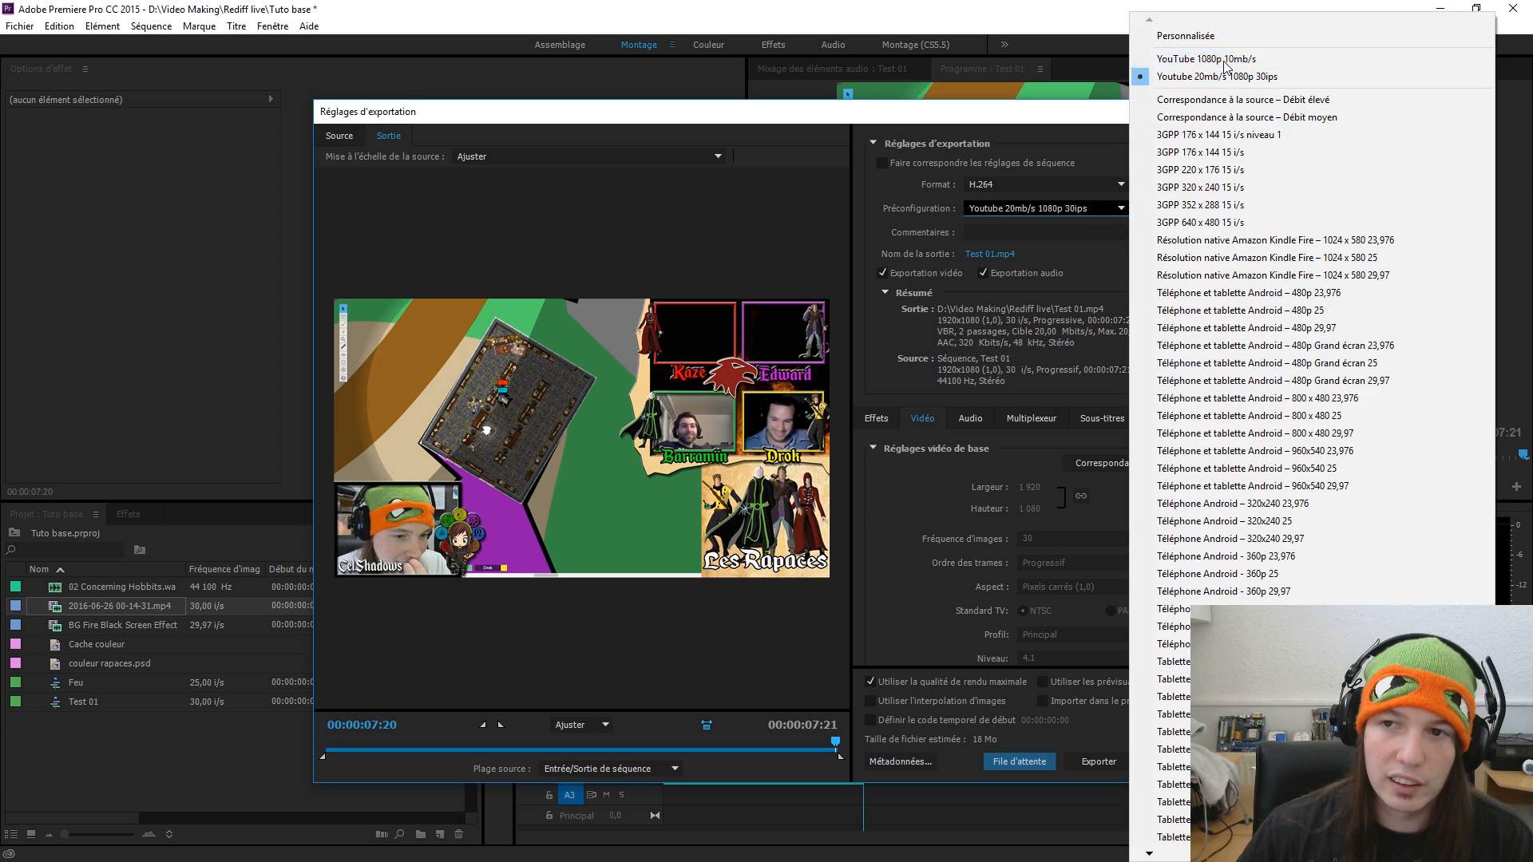
click(1173, 59)
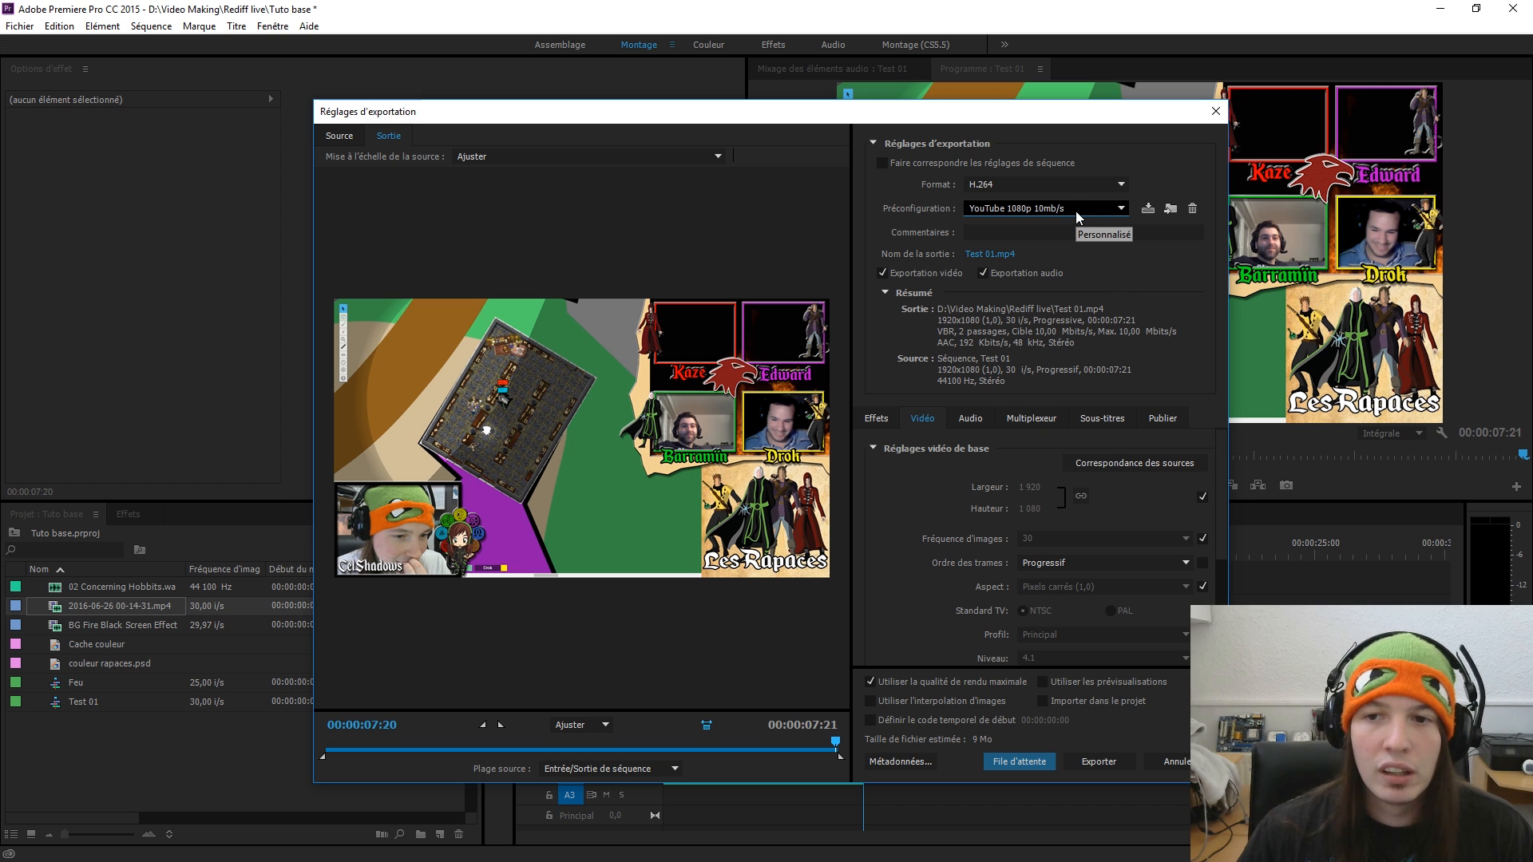
- Keep the YouTube 1080p 10mb/s preset and export the Test 01 sequence directly
click(1015, 213)
click(1015, 213)
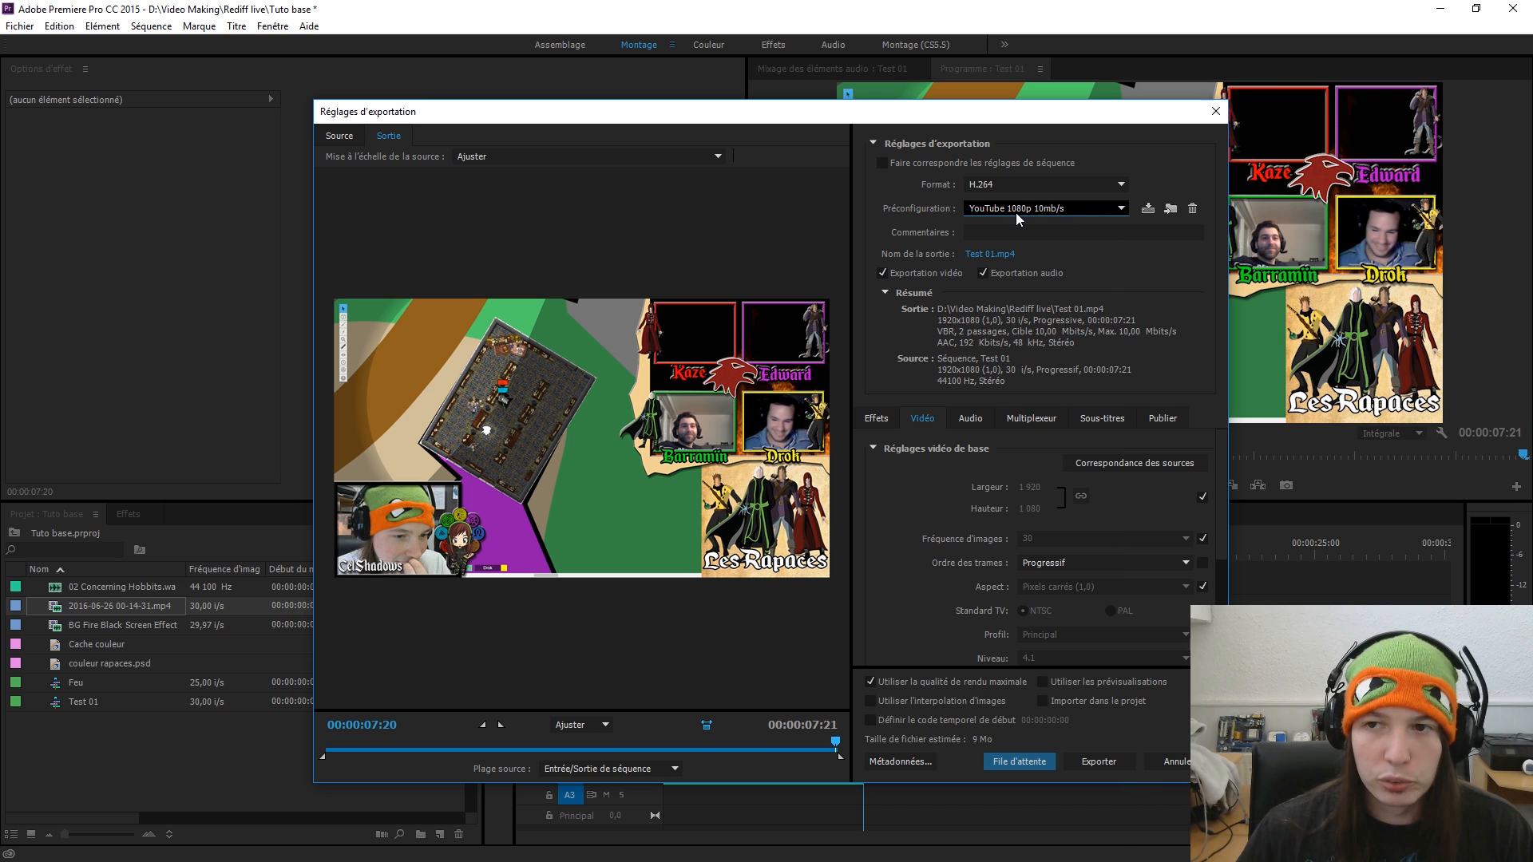
click(1090, 762)
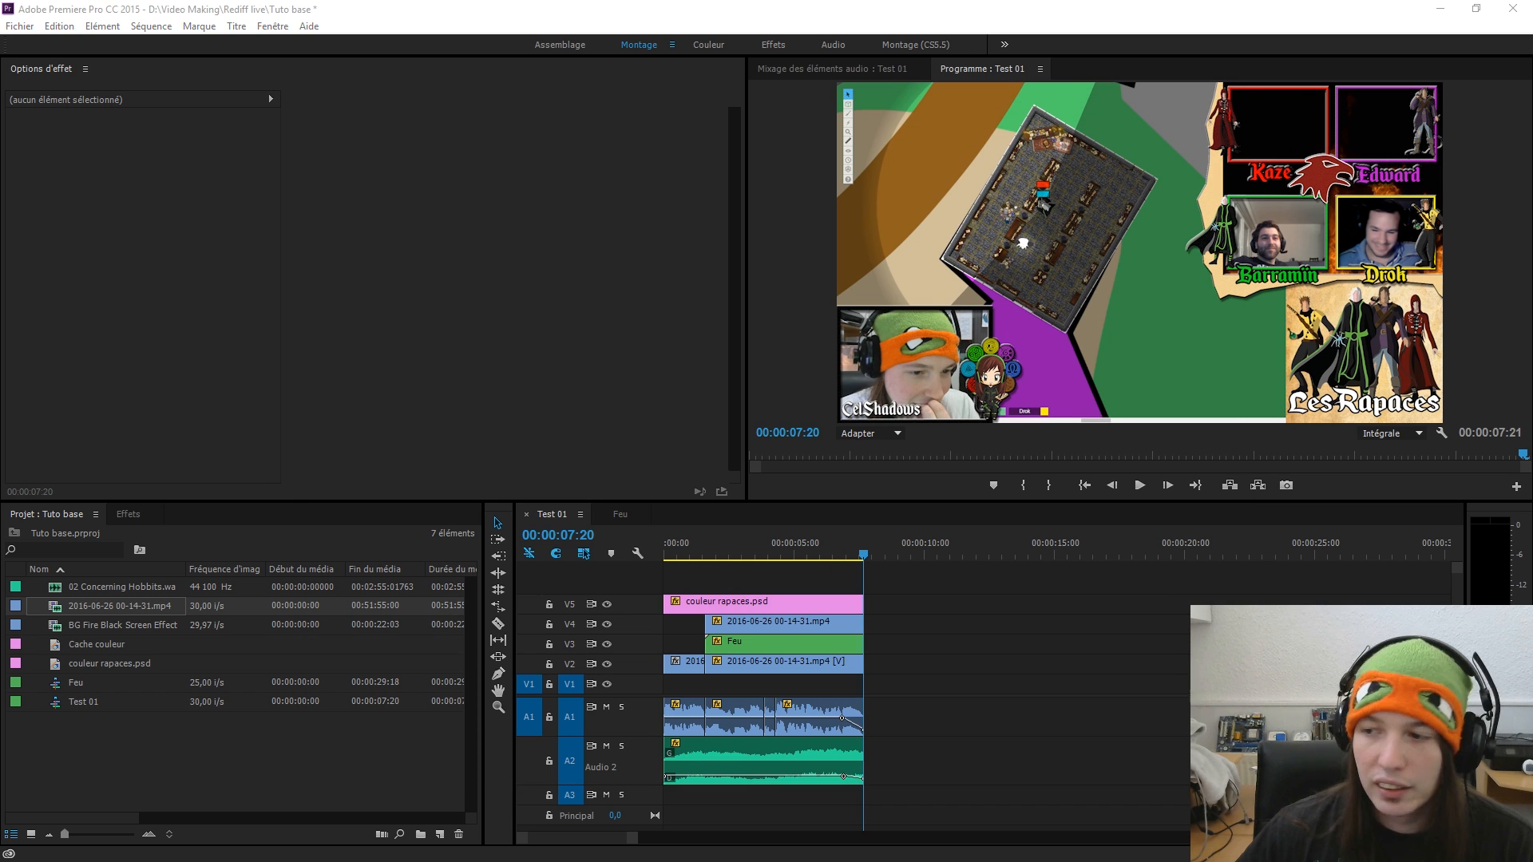
- Switch to File Explorer, find and select the exported Test 01 video in the Rediff live folder to check its size, and return to Premiere Pro
drag(773, 0, 1015, 183)
scroll(986, 375, down, 2)
scroll(986, 374, down, 3)
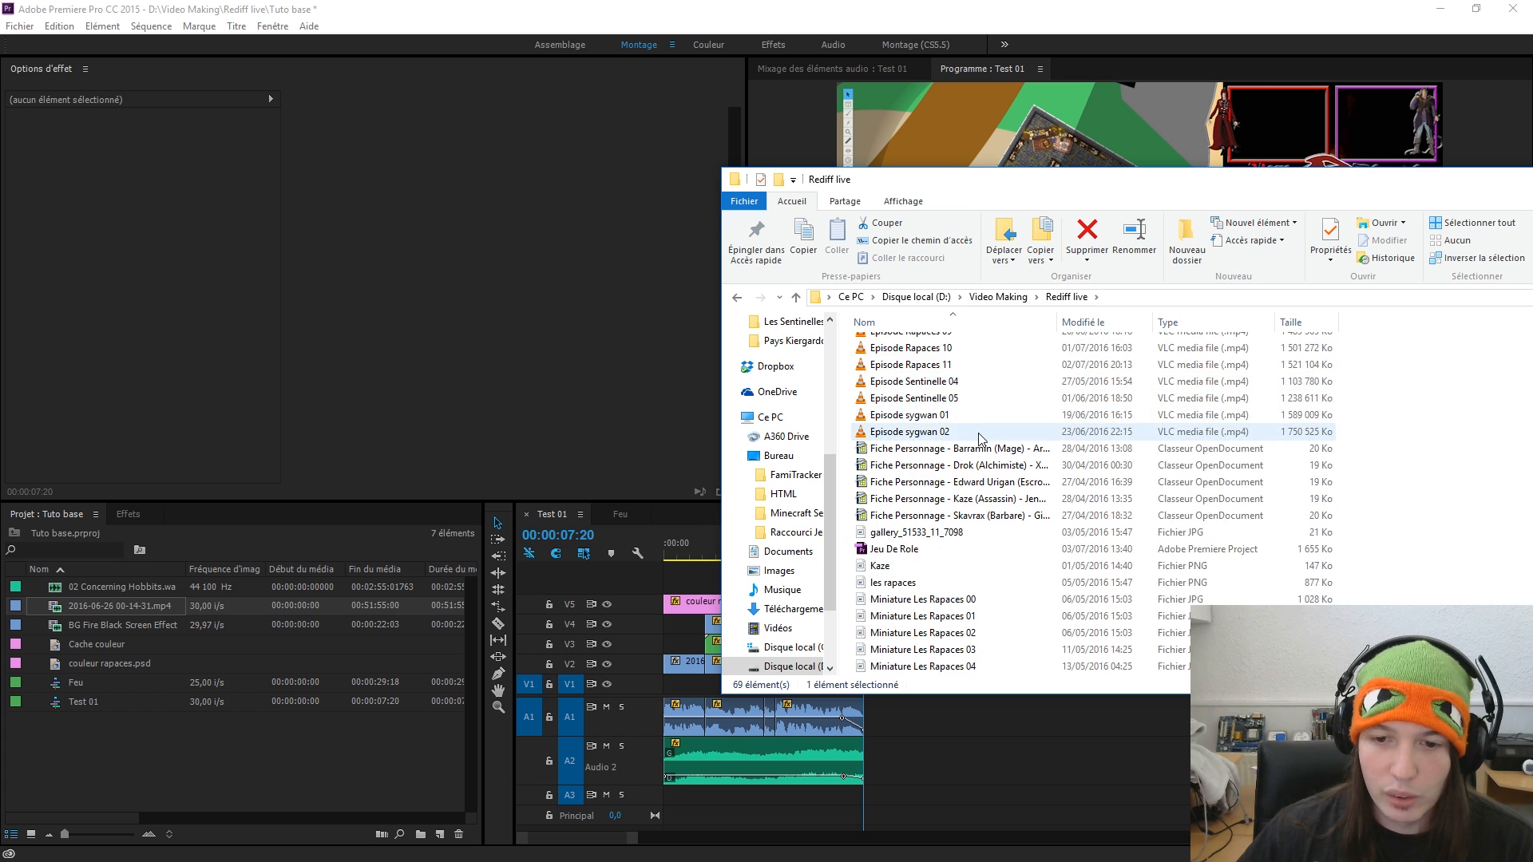
scroll(972, 445, up, 2)
scroll(950, 420, down, 6)
scroll(926, 469, down, 5)
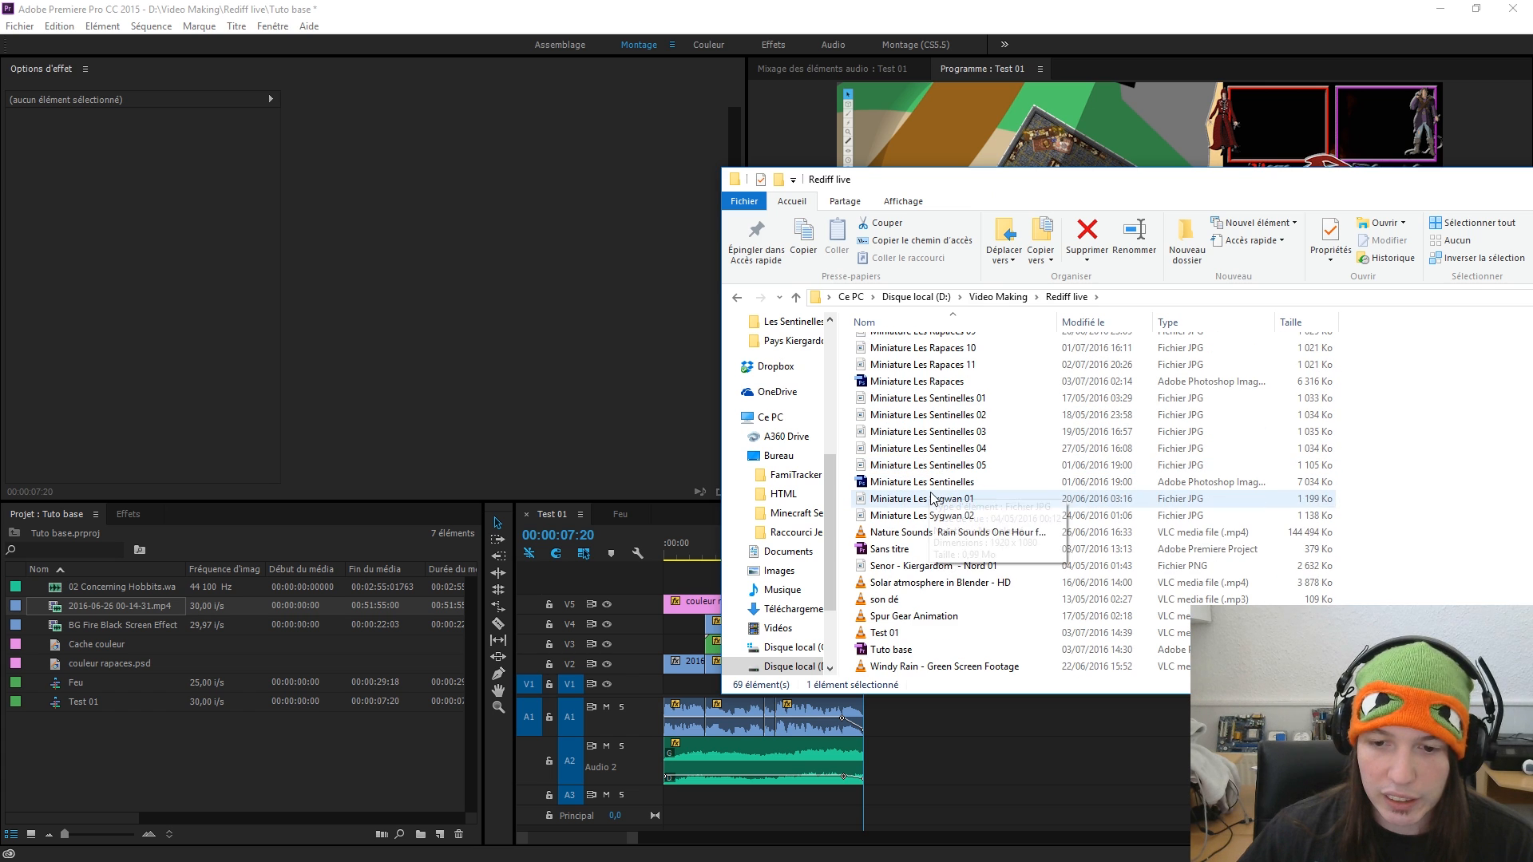
click(900, 633)
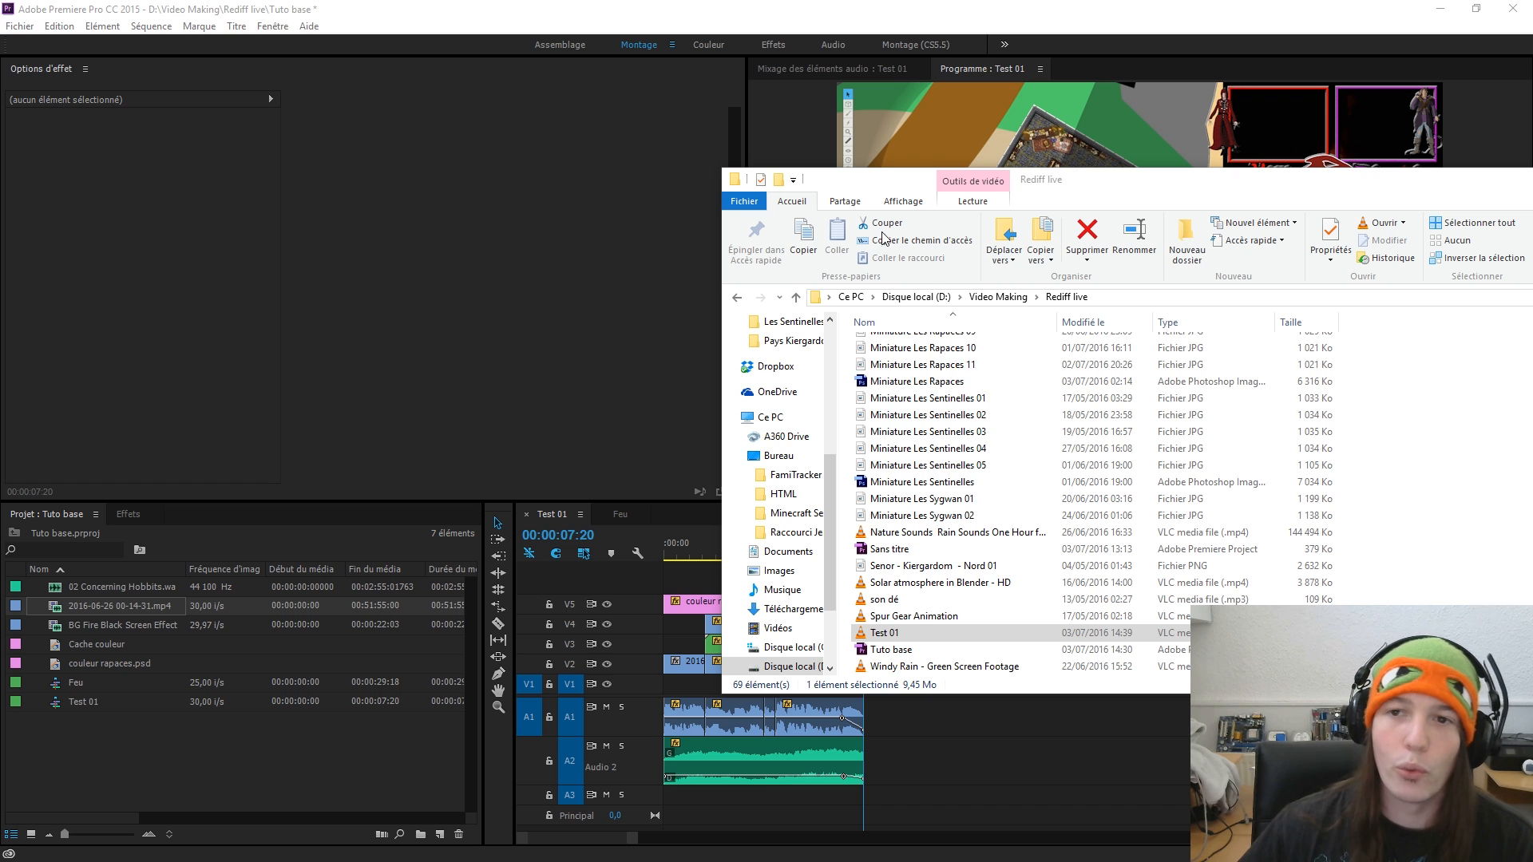
click(578, 247)
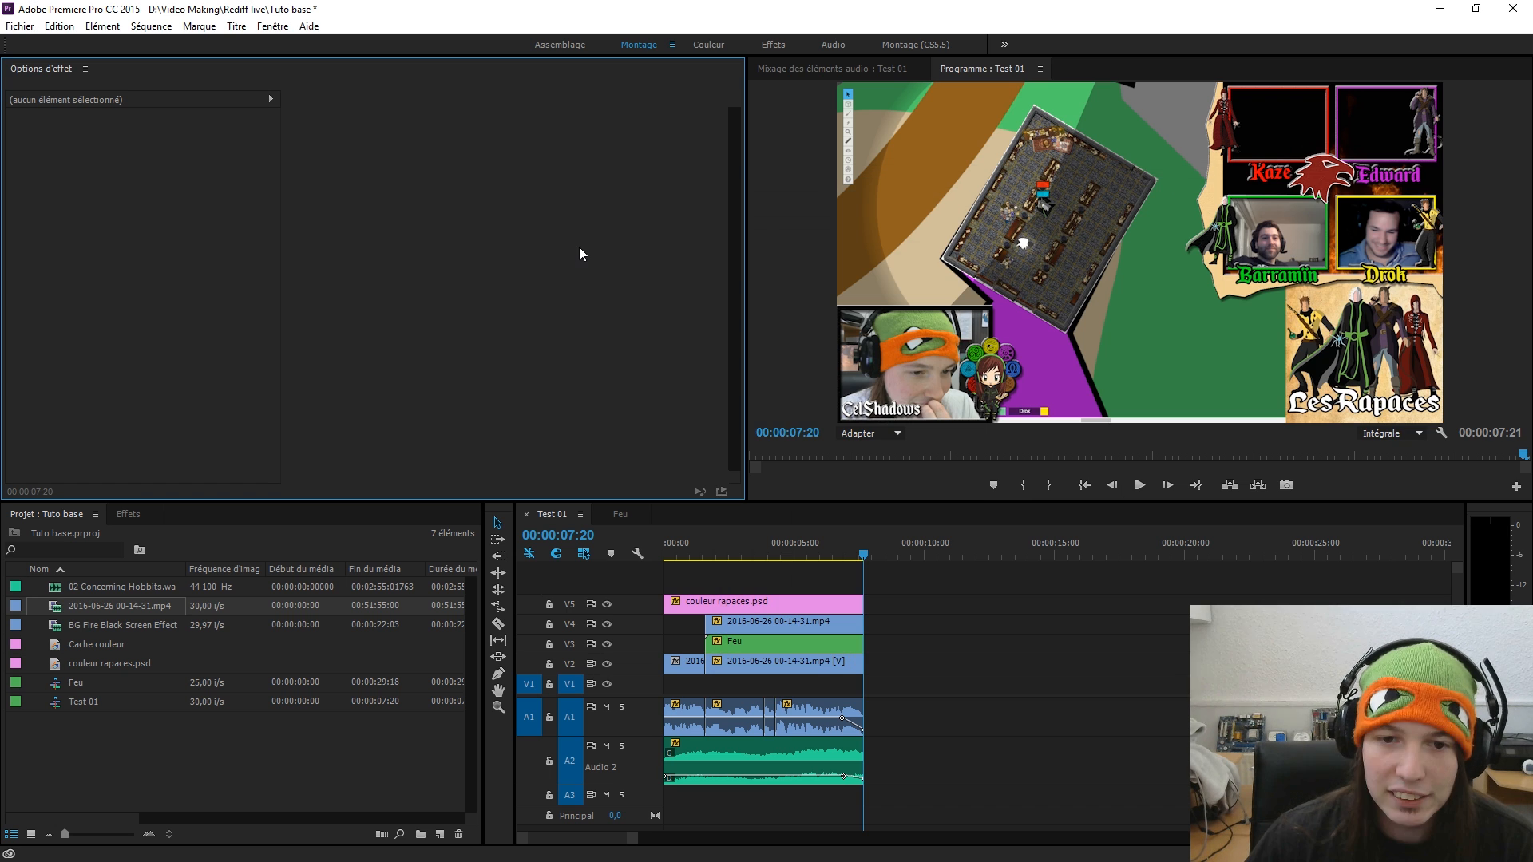